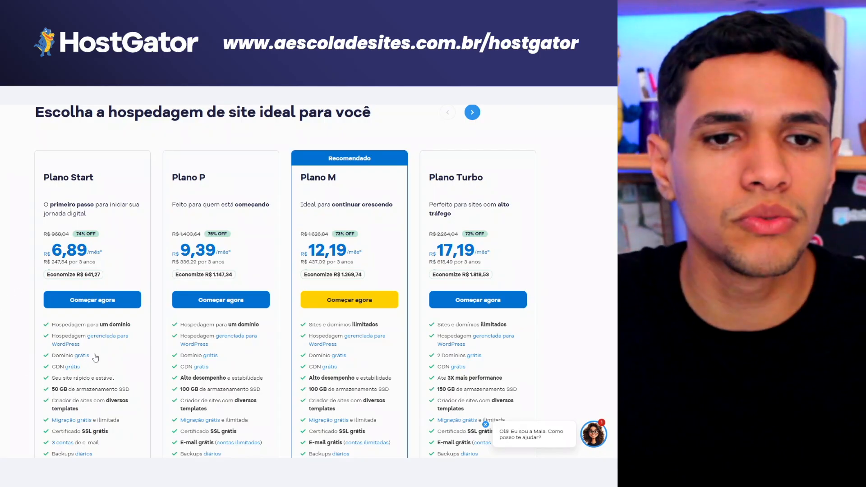
Step: Review the free domain offer conditions for the .online extension and compare the plans
left_click(85, 355)
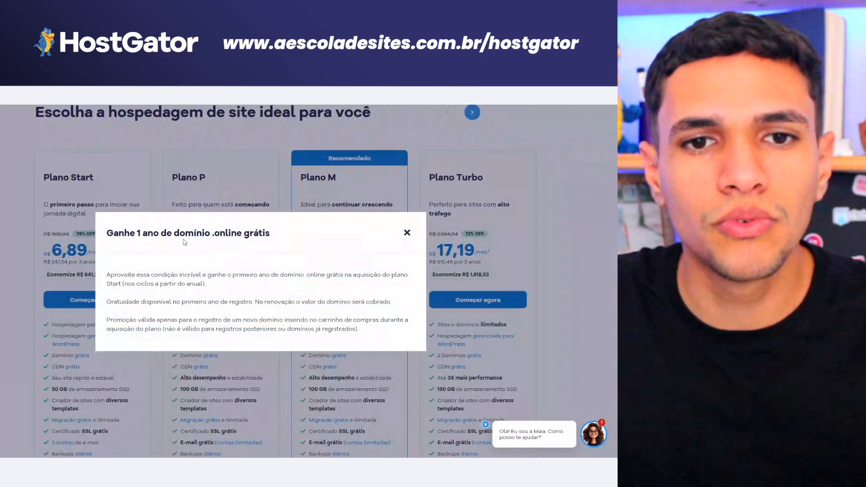
left_click_drag(205, 234, 240, 237)
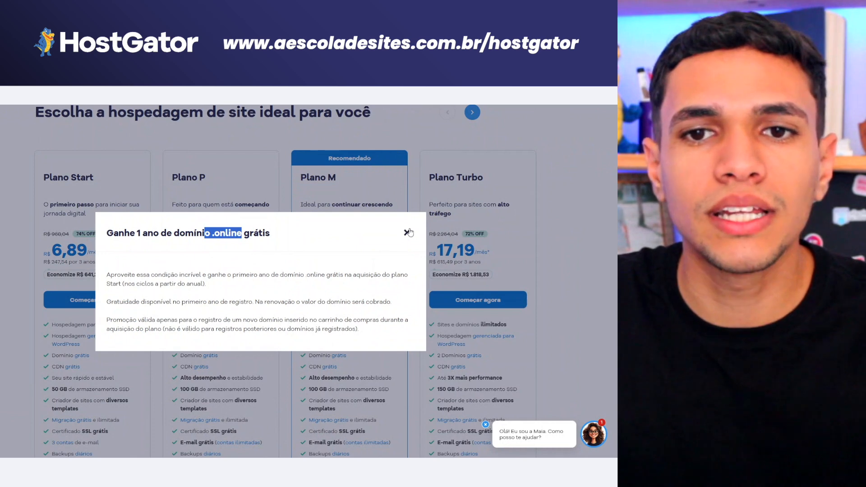
left_click(407, 232)
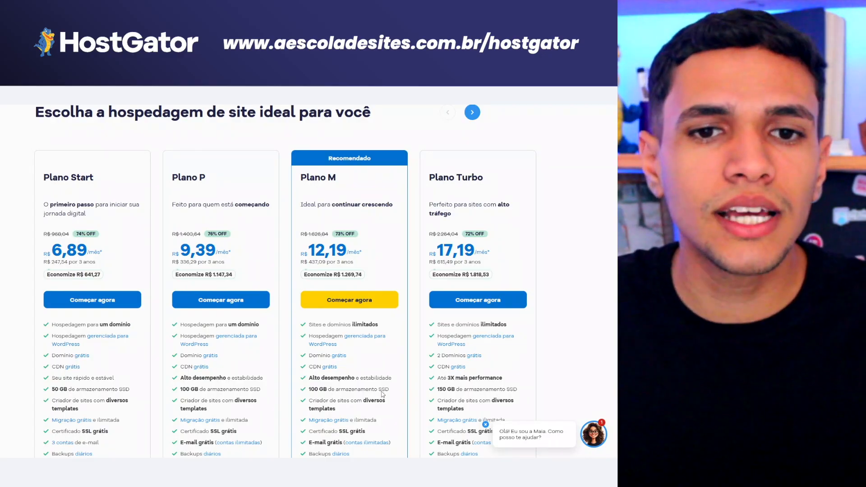
scroll(320, 379, "down", 1)
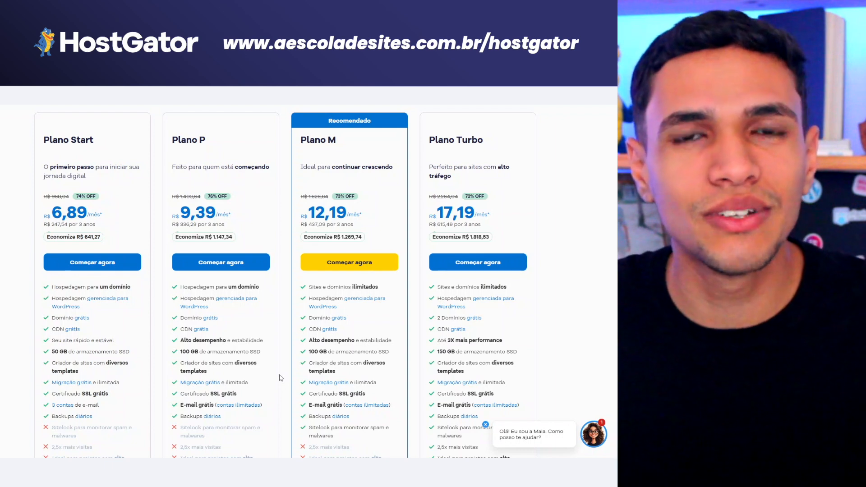
scroll(280, 377, "up", 1)
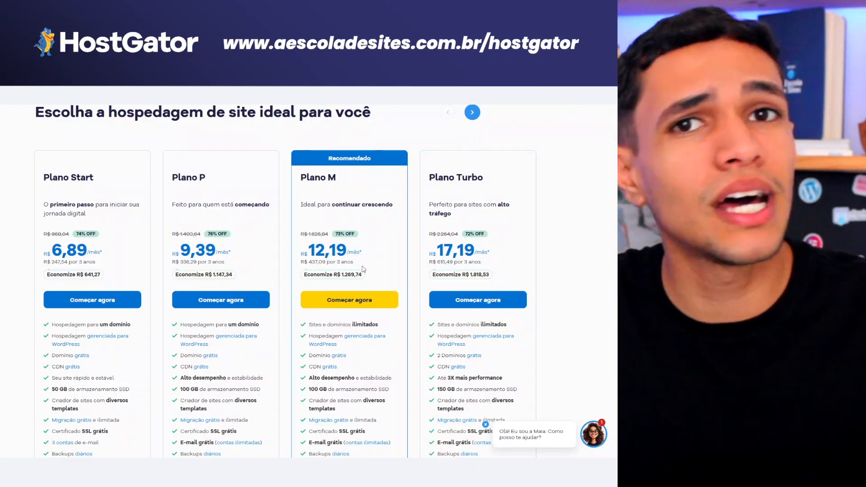
scroll(363, 267, "down", 1)
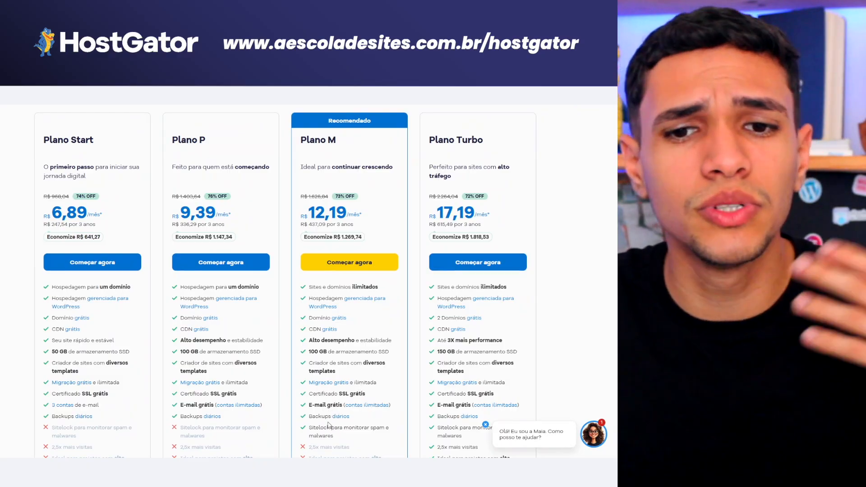
scroll(340, 329, "up", 1)
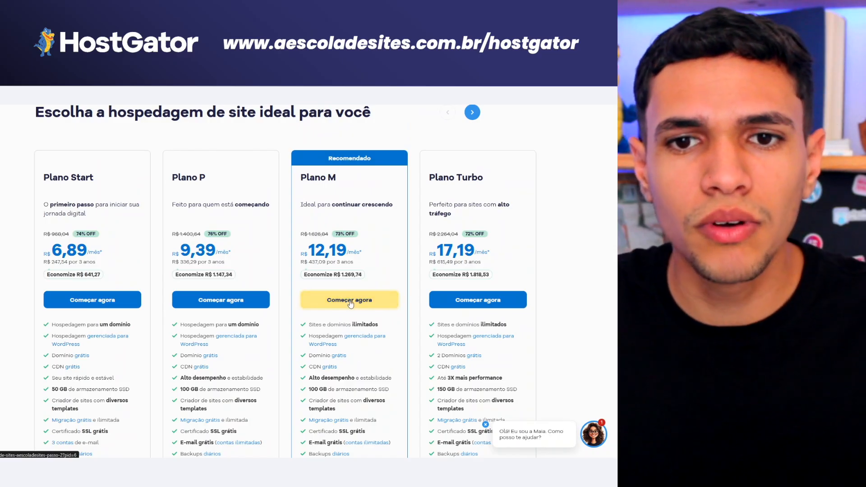
Step: Put Plano M with a 1 ano subscription into the cart
left_click(350, 302)
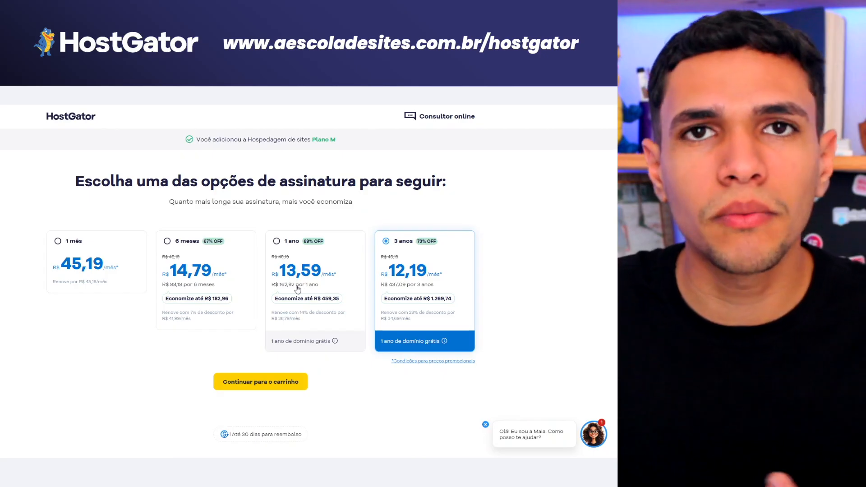
left_click(300, 255)
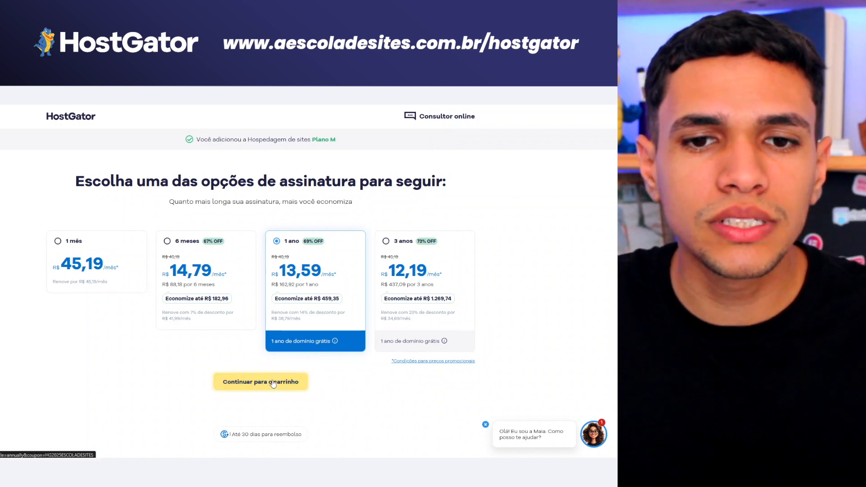
left_click(272, 384)
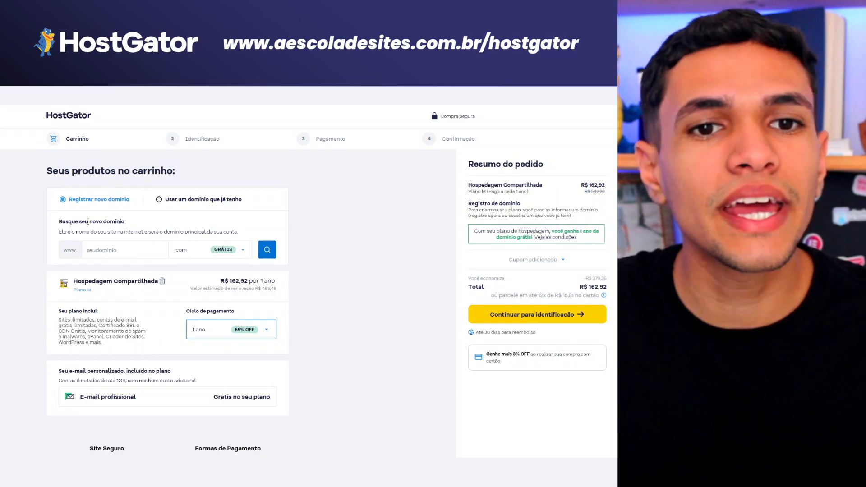
Step: Search for the domain 'doca' and find it unavailable
left_click(242, 250)
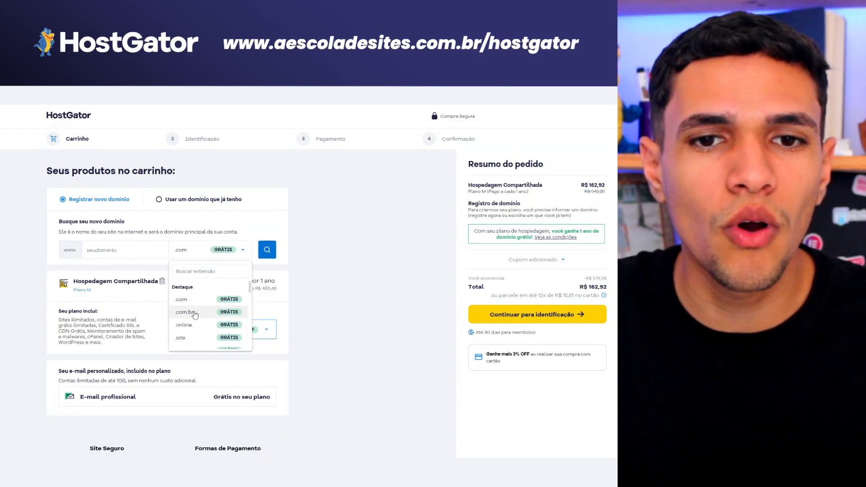
left_click(118, 251)
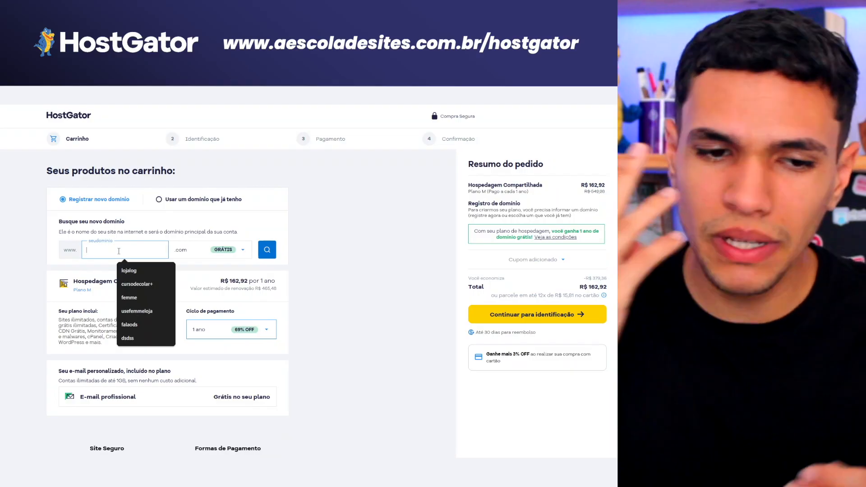
type("docaosacalma")
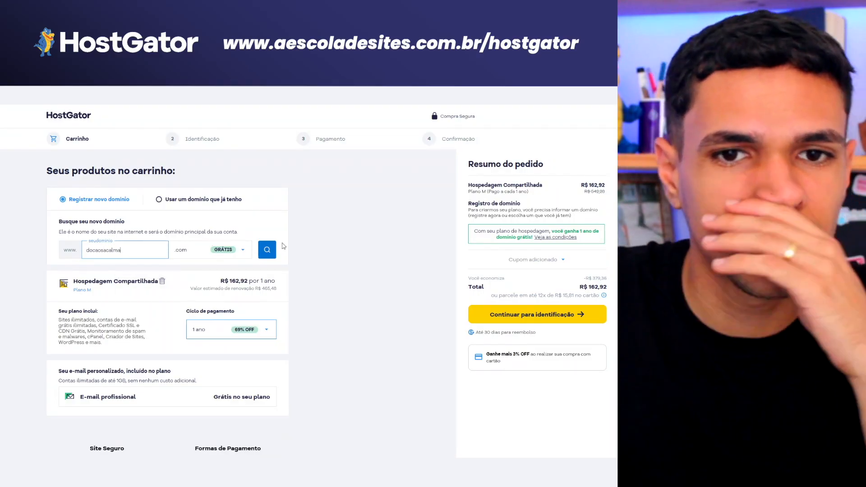
left_click(268, 250)
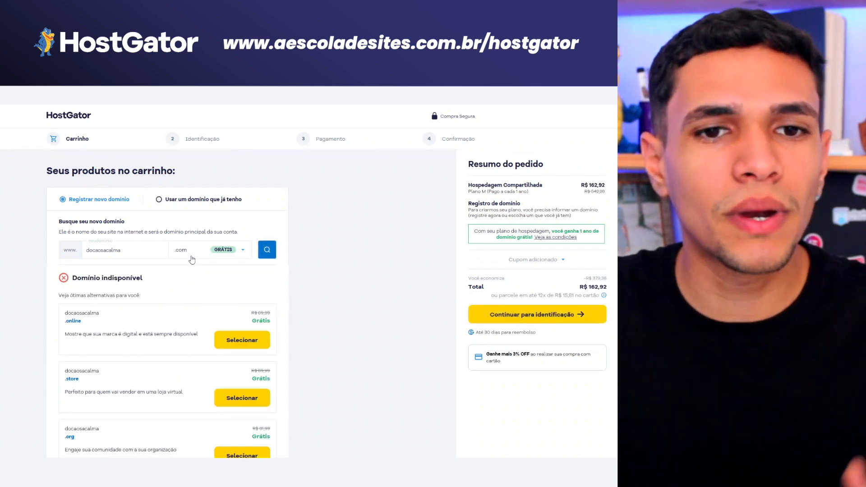
left_click_drag(83, 280, 145, 289)
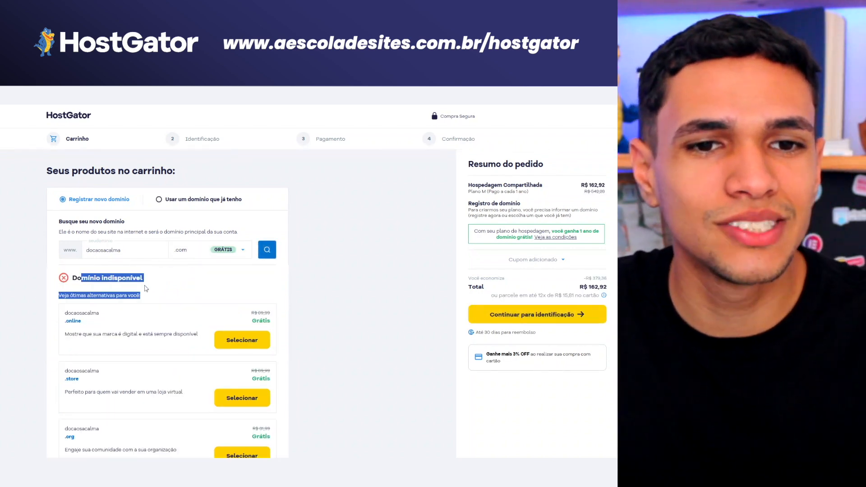
scroll(126, 244, "down", 3)
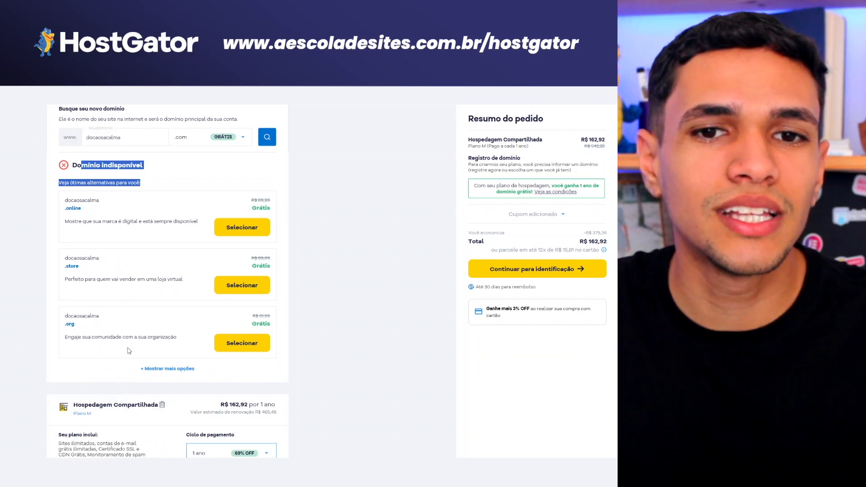
scroll(129, 350, "up", 1)
scroll(130, 350, "up", 2)
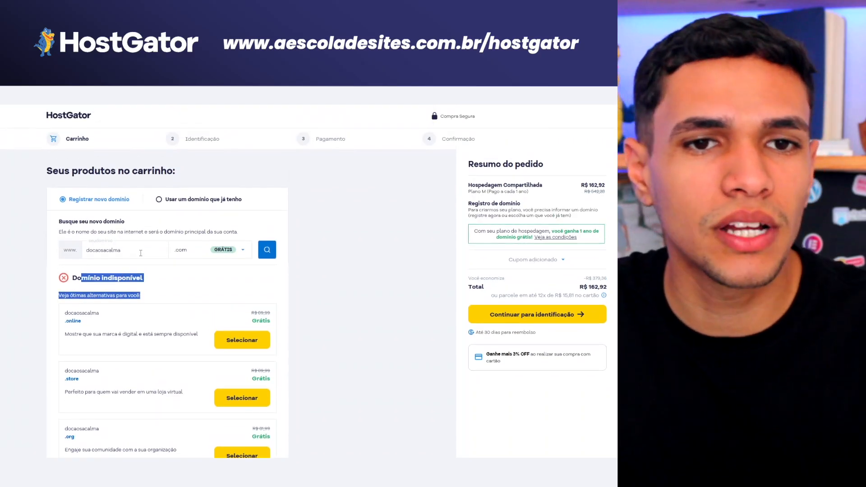
Step: Retry with 'finanaceira' added to the name and add the available domain to the cart
left_click(136, 247)
type("f")
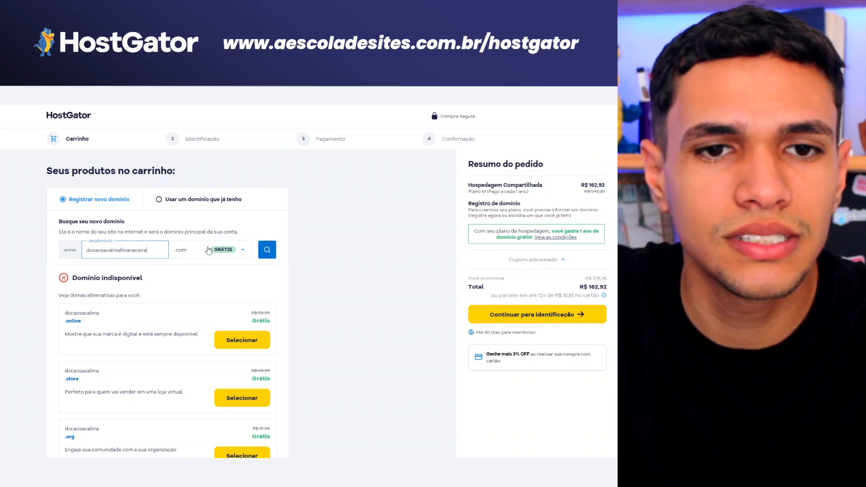
type("inanaceira")
left_click(267, 250)
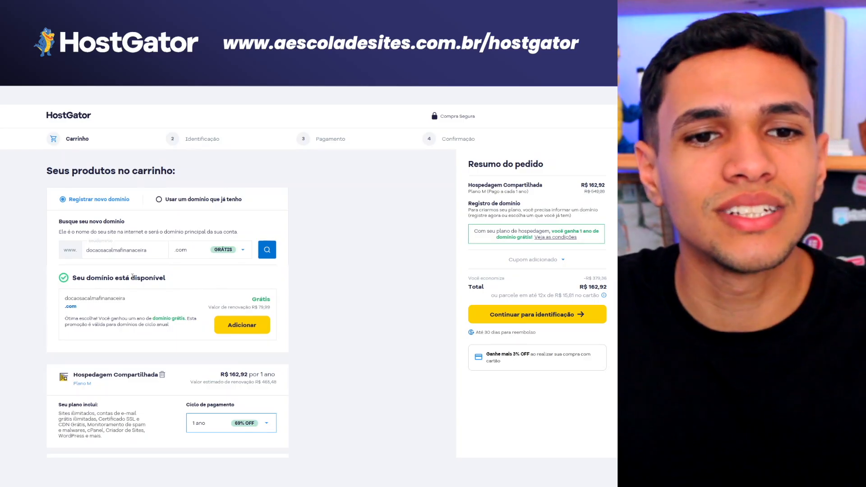
left_click(247, 327)
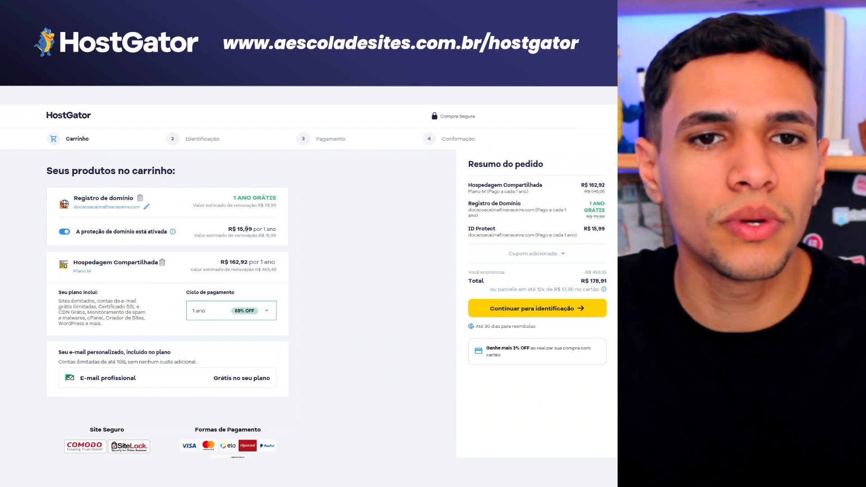
Step: Switch off domain protection, keeping the total at R$ 162,92
left_click(67, 232)
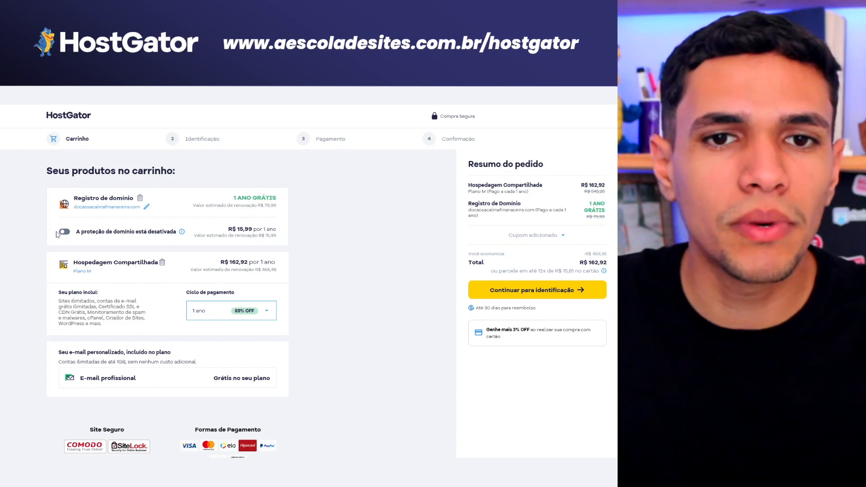
scroll(207, 283, "down", 2)
scroll(118, 283, "up", 2)
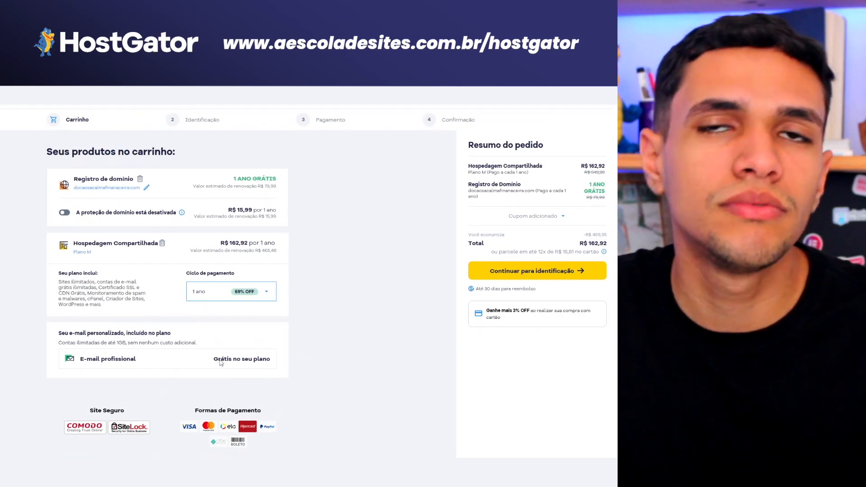
scroll(363, 315, "up", 1)
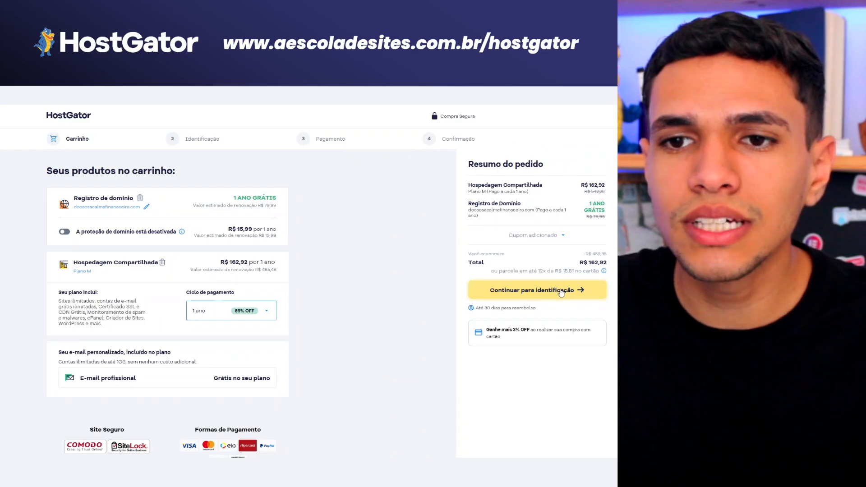
Step: Continue to Identificação and log in as an existing customer to load the Dados cadastrais
left_click(561, 291)
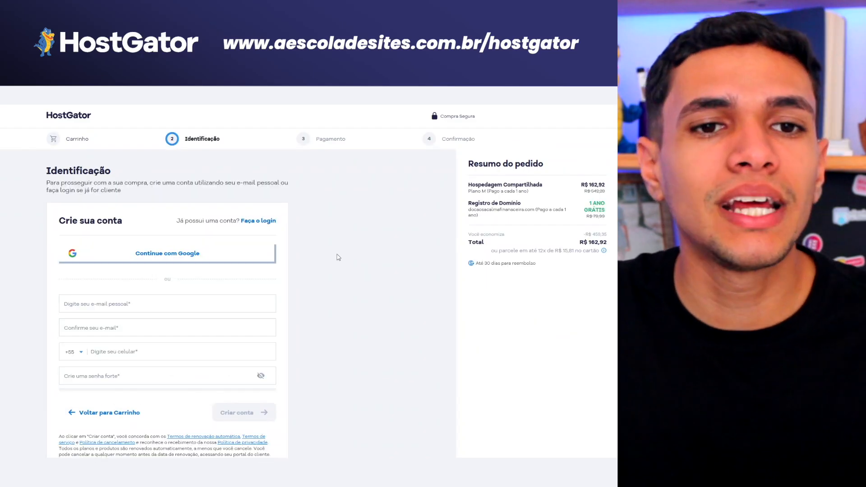
scroll(176, 179, "down", 2)
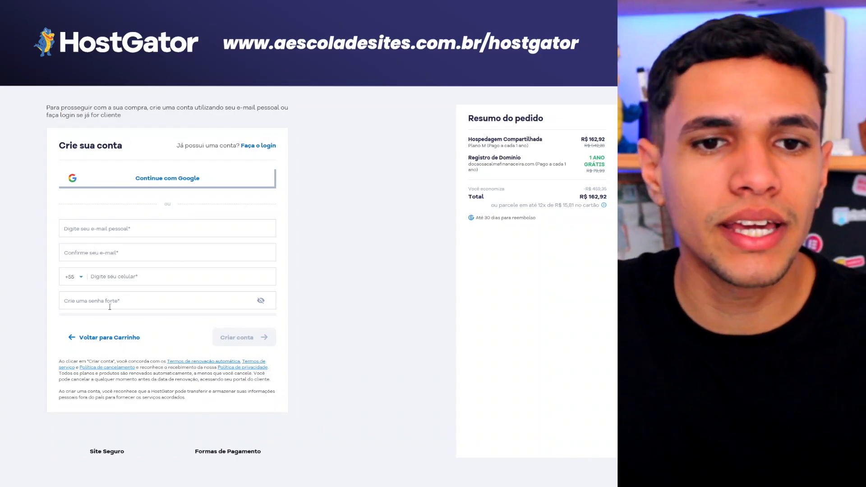
scroll(110, 307, "up", 1)
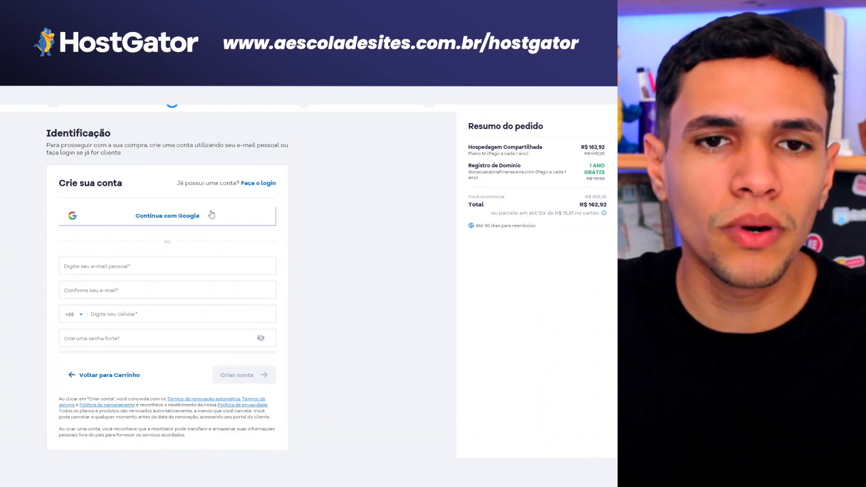
left_click(180, 220)
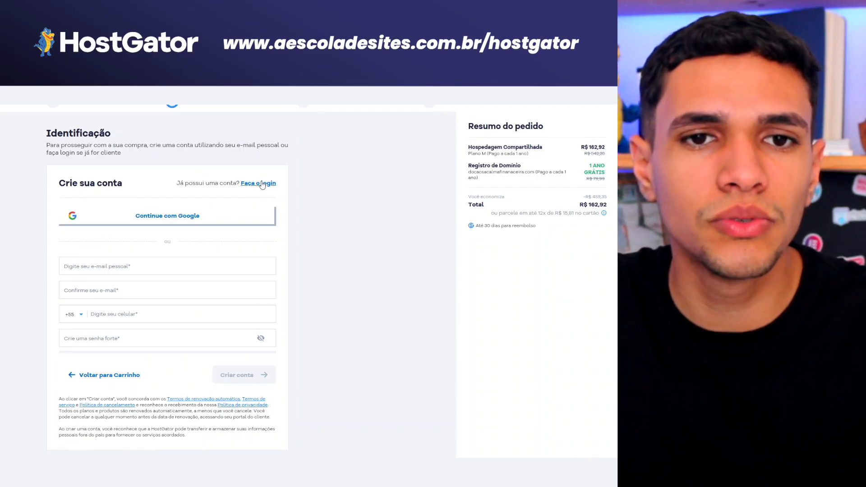
scroll(193, 238, "down", 2)
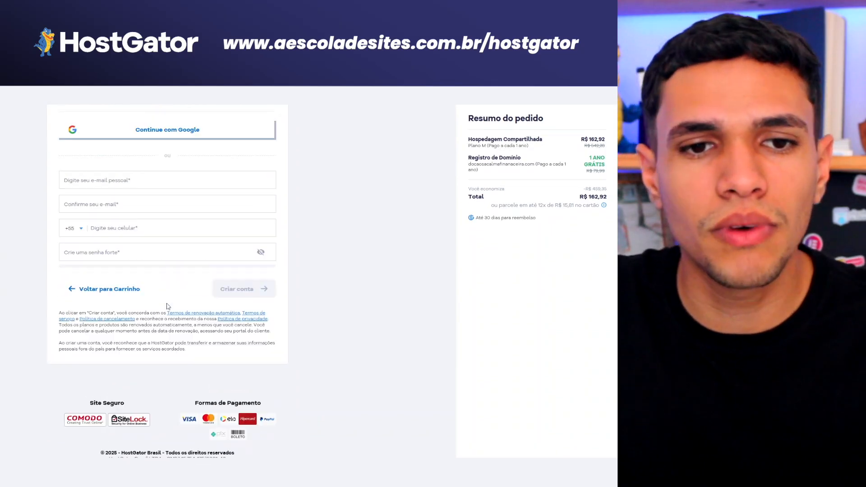
scroll(257, 226, "up", 3)
left_click(259, 222)
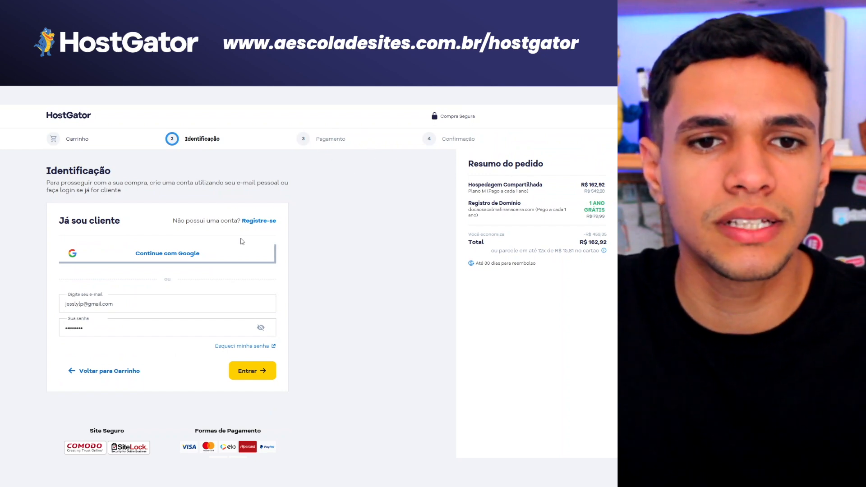
left_click(261, 369)
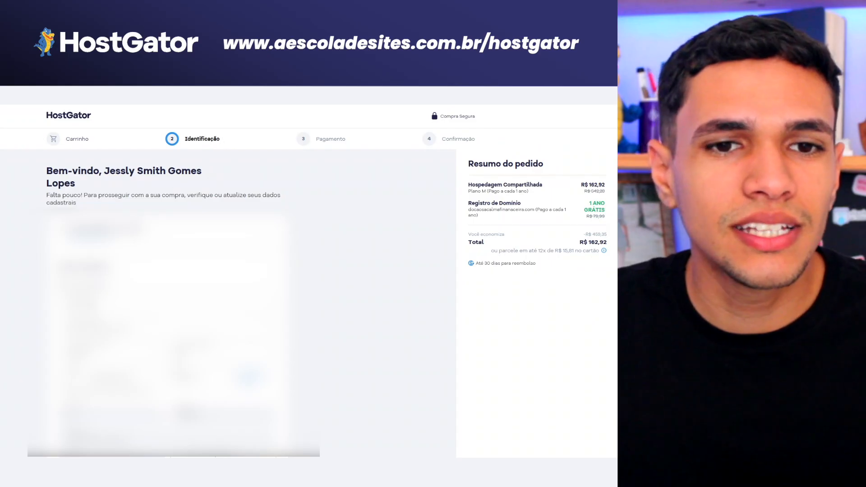
scroll(309, 279, "down", 3)
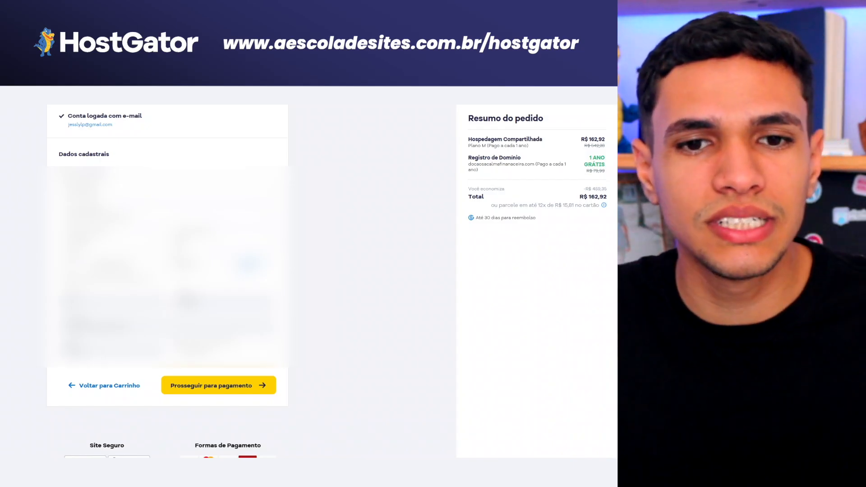
Step: Move the order on to the payment step, now totalling R$ 158,03
left_click(231, 394)
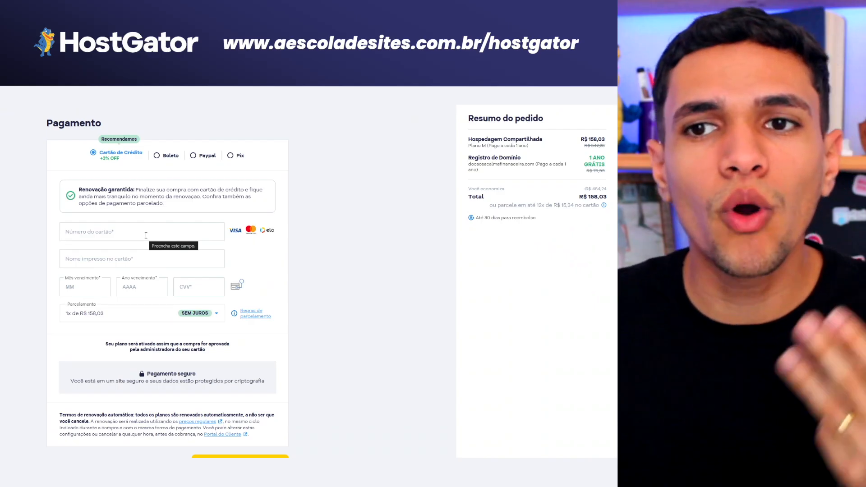
scroll(146, 235, "up", 1)
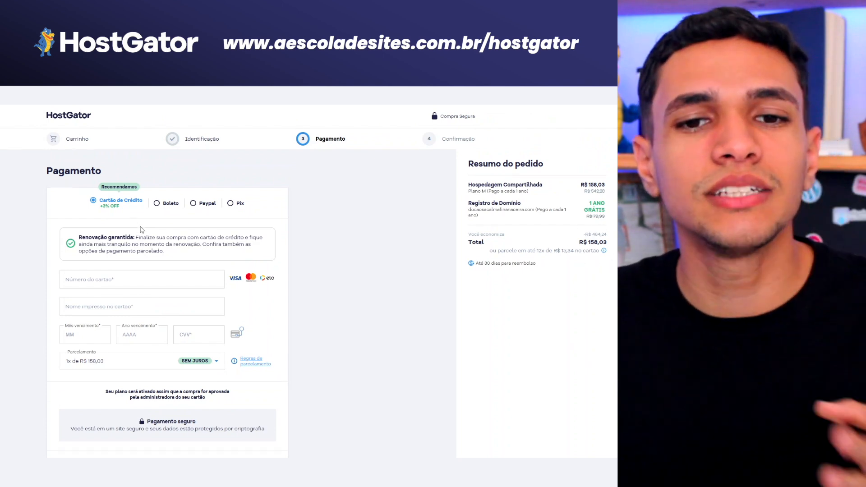
scroll(141, 229, "down", 1)
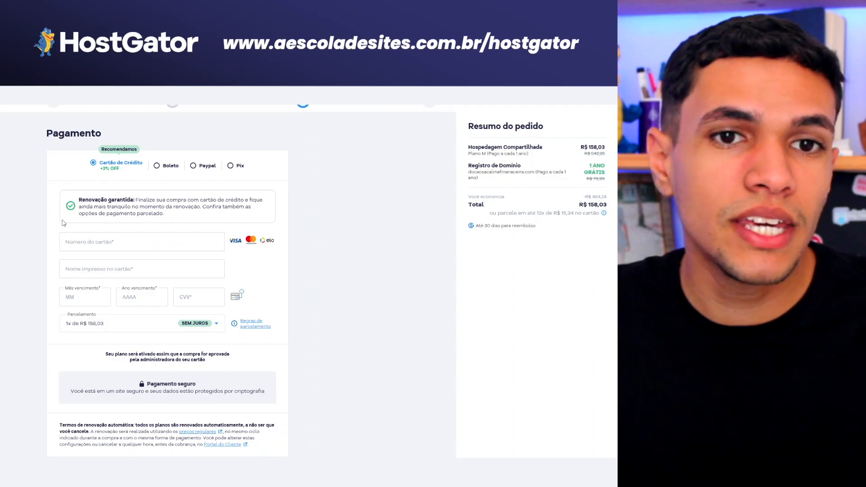
scroll(228, 290, "down", 1)
Step: Check the Parcelamento options and keep the single 1x installment
left_click(97, 292)
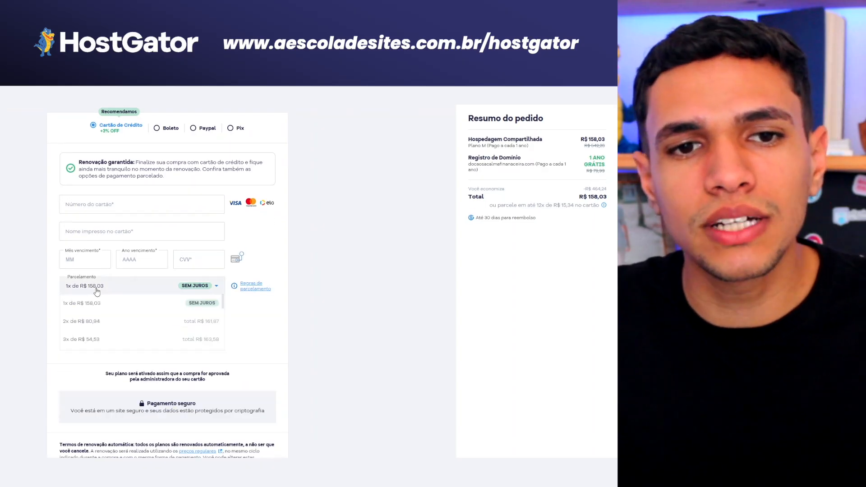
scroll(122, 331, "down", 5)
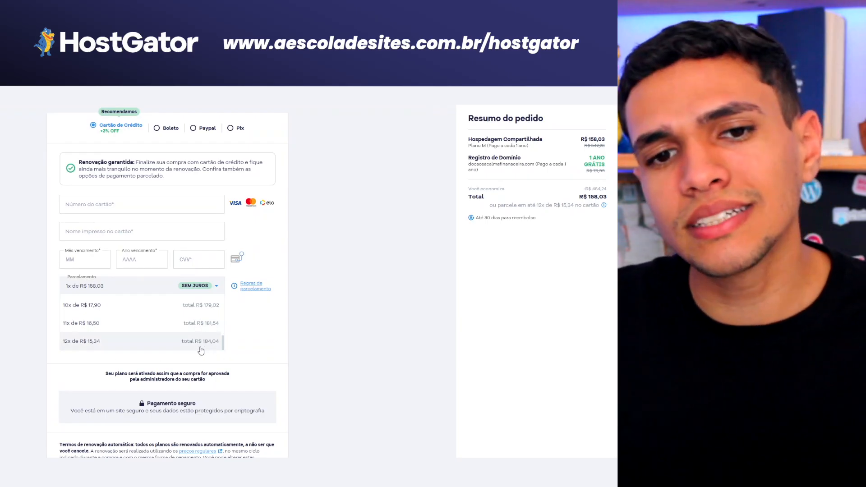
left_click(291, 323)
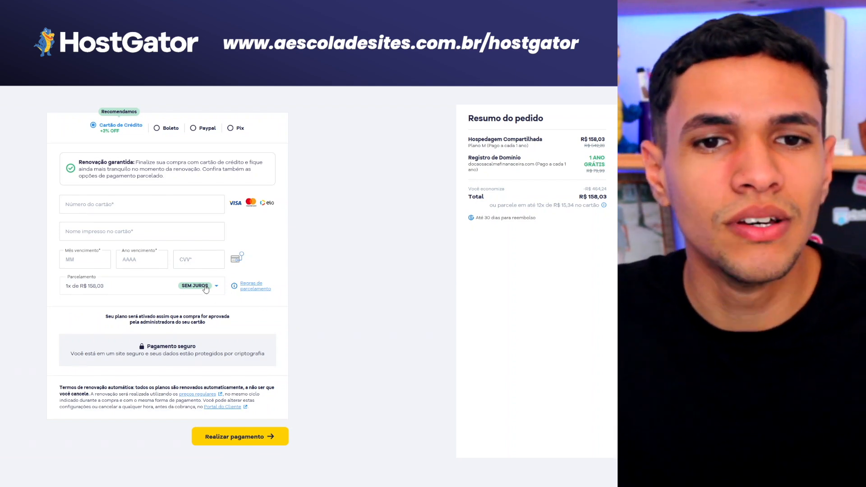
left_click(206, 289)
scroll(131, 309, "down", 5)
scroll(174, 286, "up", 3)
scroll(187, 273, "down", 5)
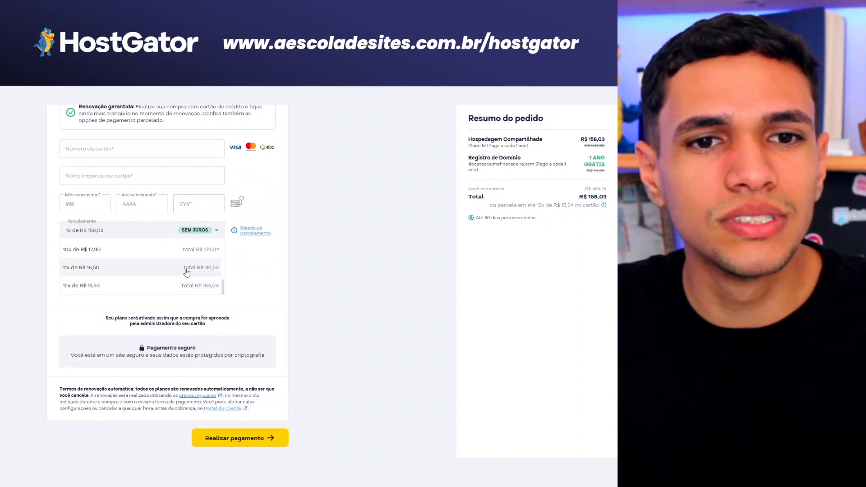
left_click(265, 279)
scroll(268, 284, "up", 3)
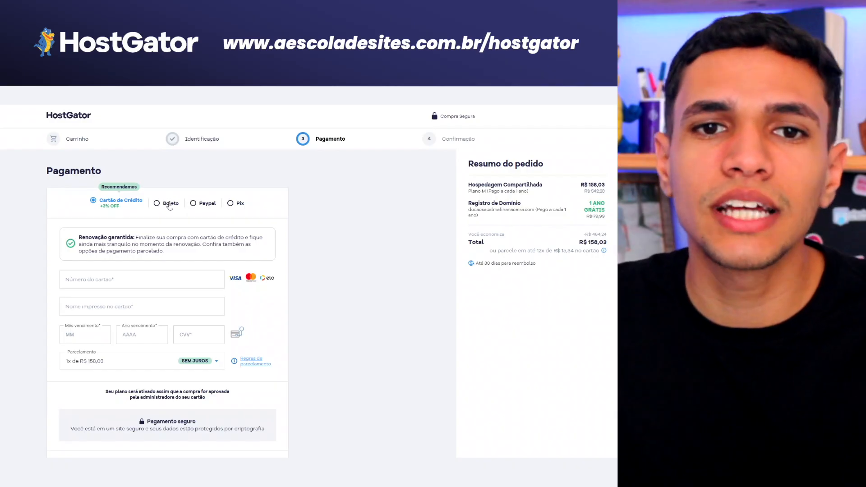
scroll(101, 250, "down", 3)
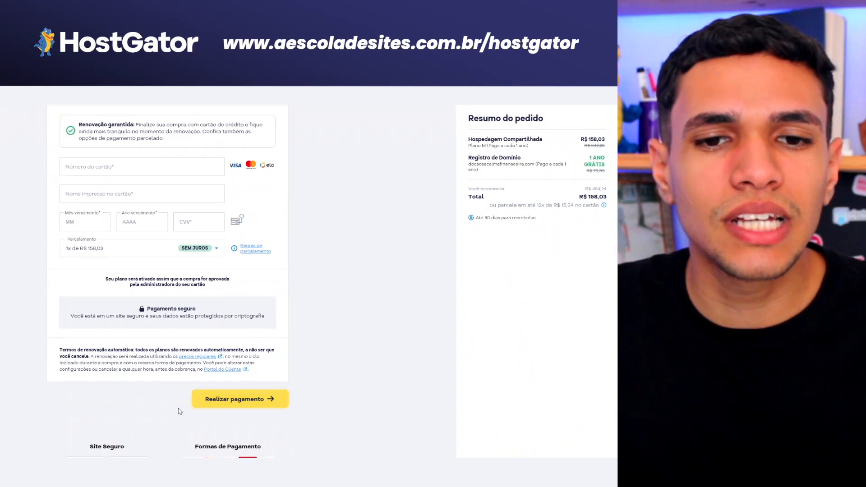
scroll(242, 411, "up", 3)
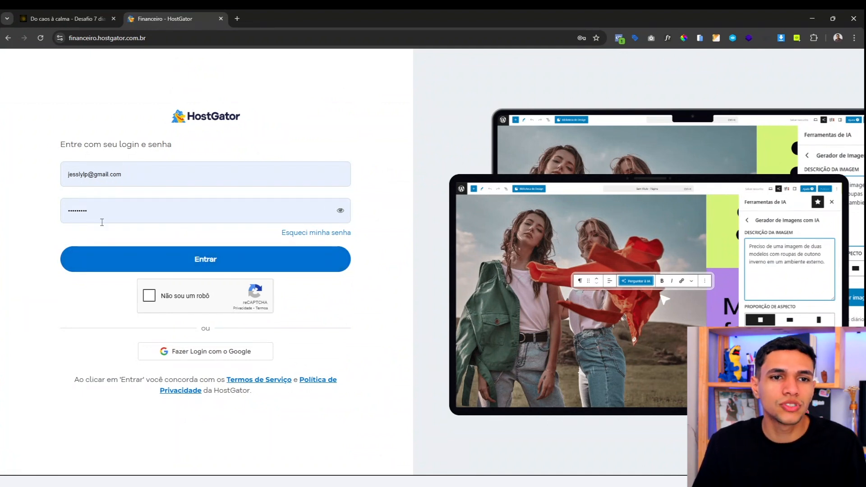
Step: Pass the captcha, sign in, and verify via WhatsApp code to reach the Hospedagens list
left_click(150, 296)
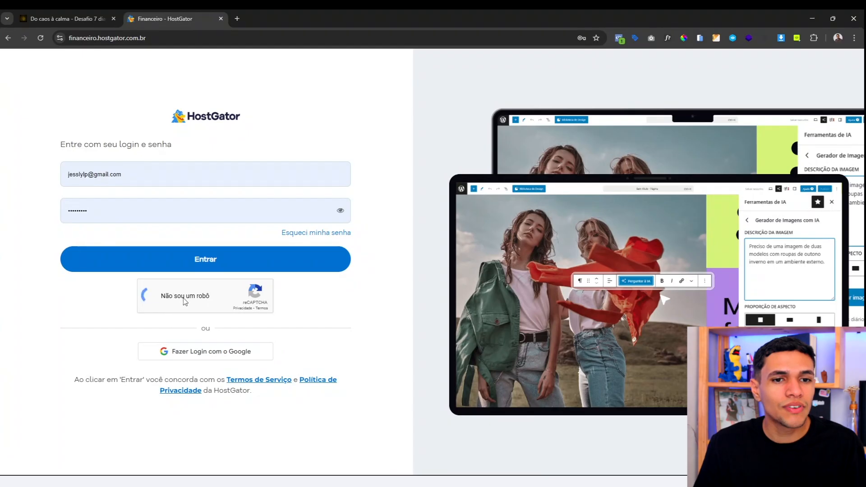
left_click(206, 271)
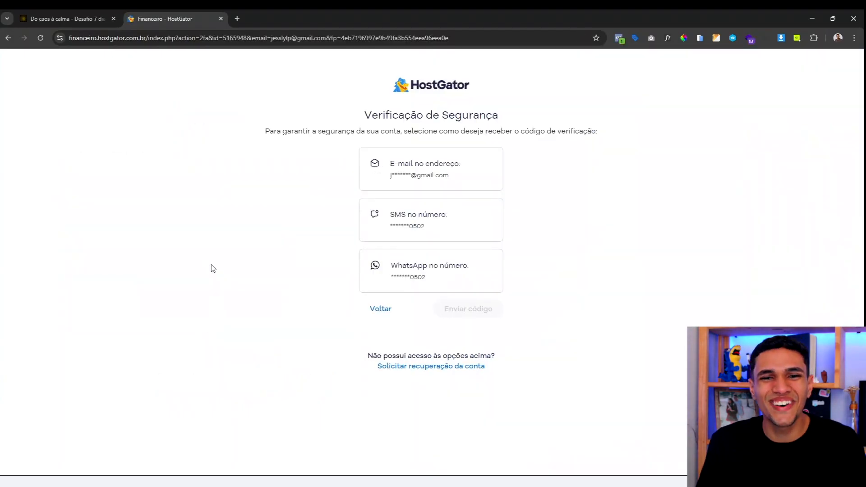
left_click(436, 271)
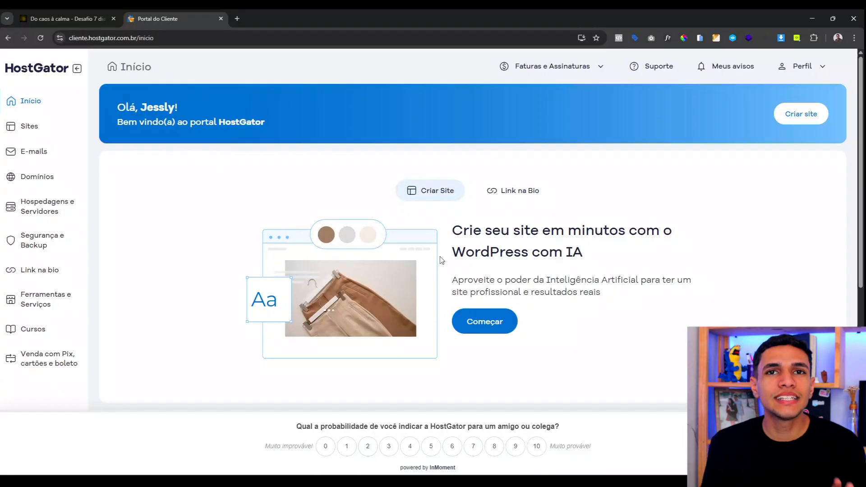
scroll(440, 259, "down", 7)
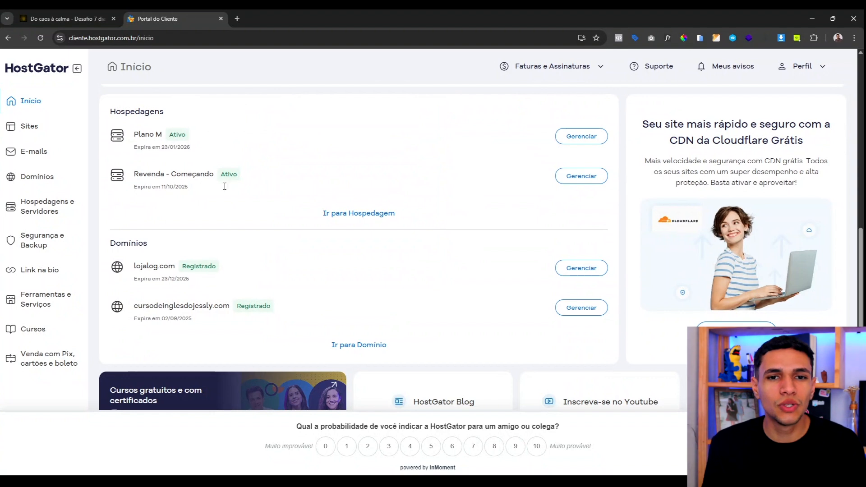
scroll(224, 186, "up", 1)
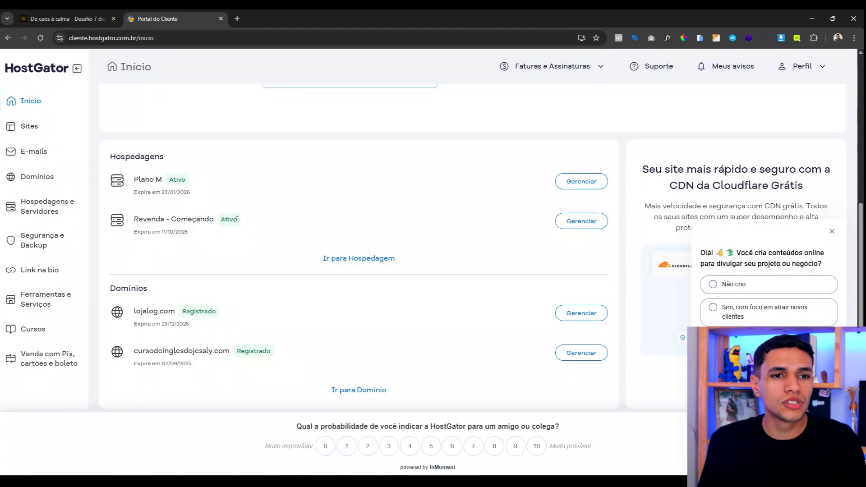
scroll(235, 218, "up", 3)
scroll(233, 216, "down", 2)
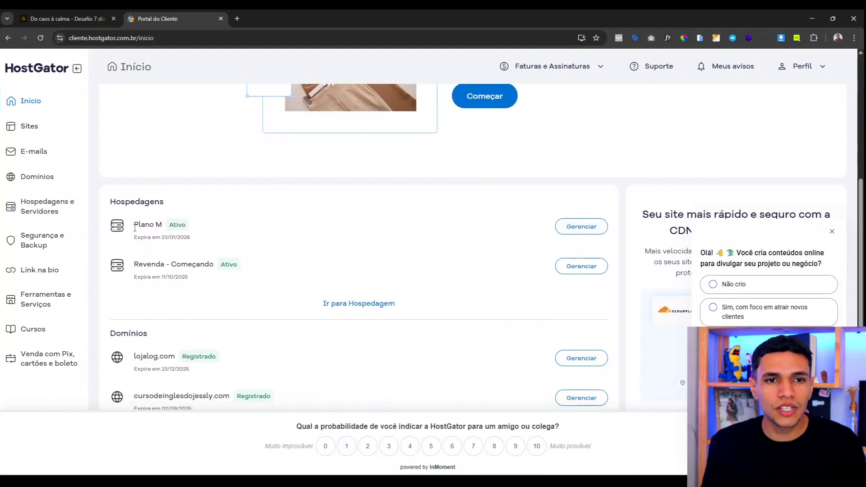
Step: Manage Plano M and launch its cPanel in a new tab
left_click(582, 229)
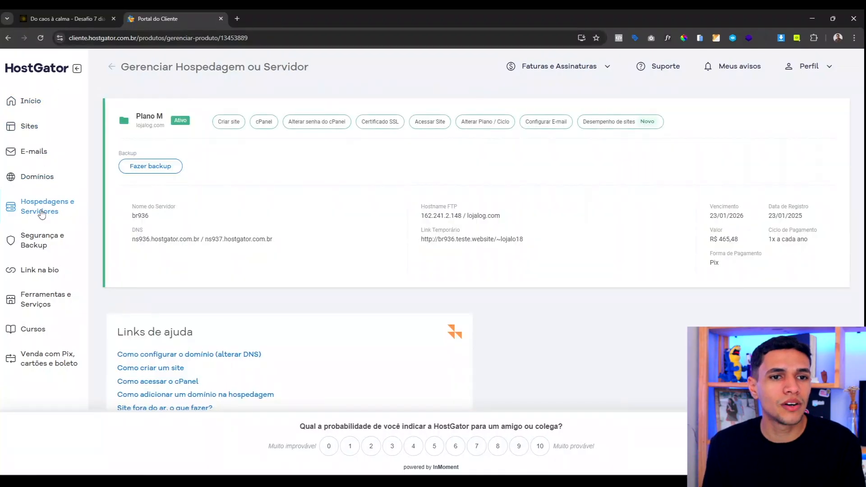
left_click(267, 129)
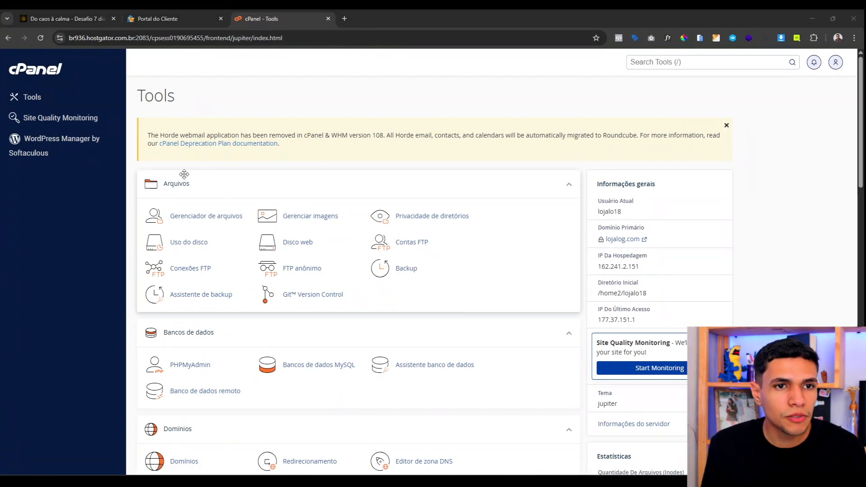
Step: Open WordPress Manager by Softaculous and start a new WordPress install
left_click(52, 144)
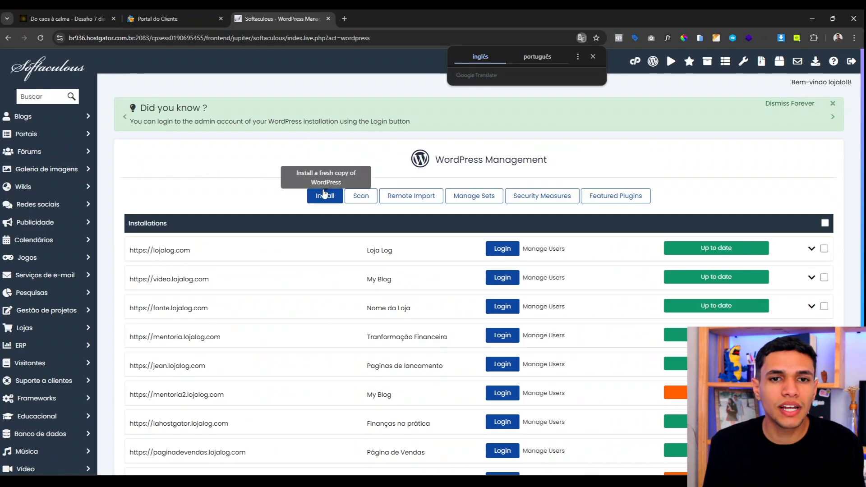
left_click(324, 197)
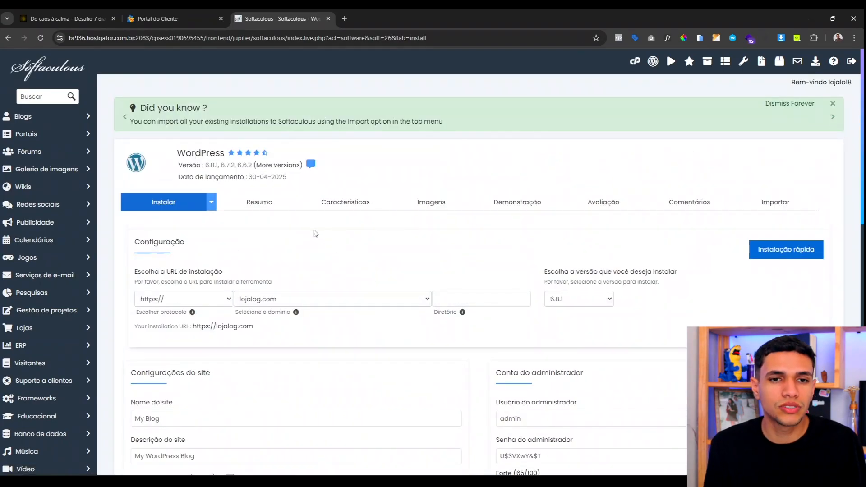
Step: Replace the site name with 'Do caos a calma' and the description with 'Carta de vendas'
scroll(315, 234, "down", 1)
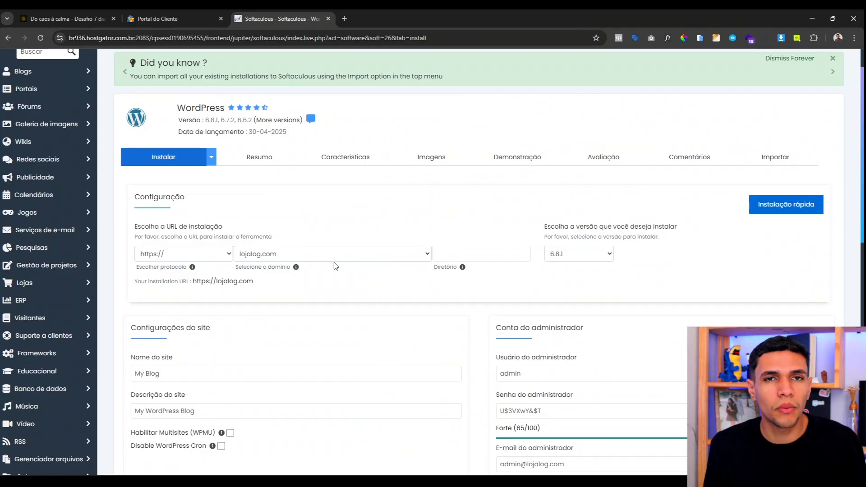
scroll(328, 259, "down", 5)
left_click(203, 153)
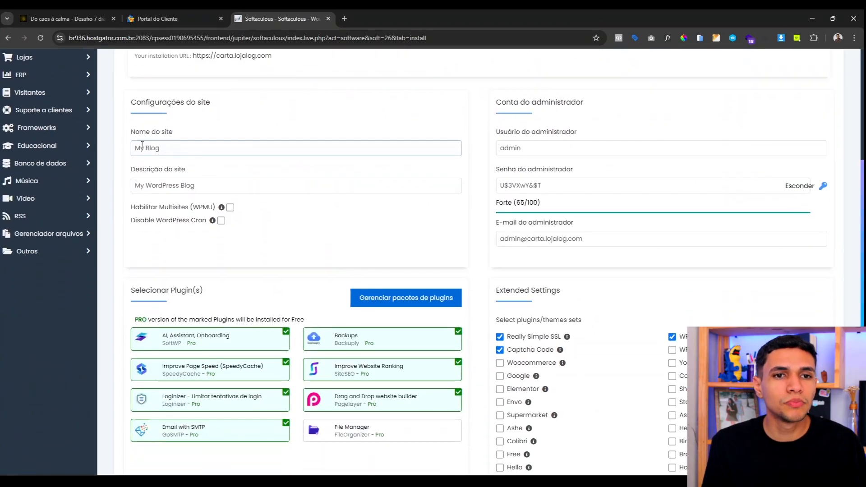
key("ctrl+a")
left_click(261, 187)
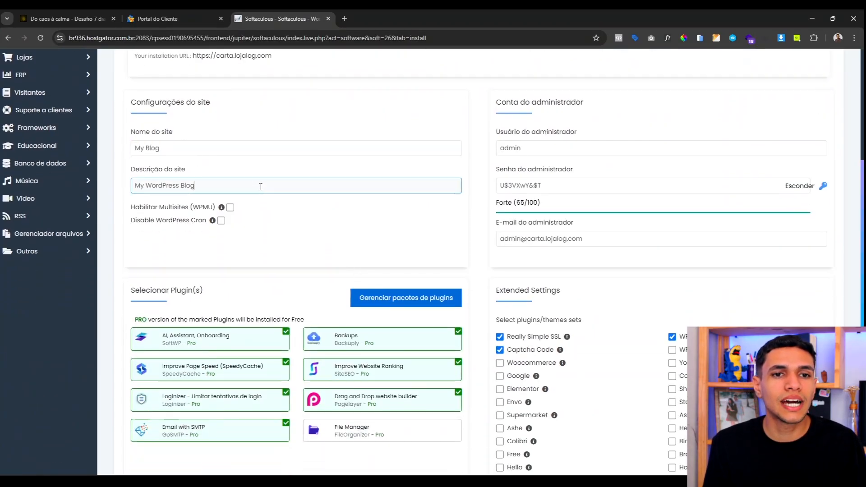
key("ctrl+a")
left_click_drag(543, 149, 496, 149)
left_click_drag(542, 186, 499, 186)
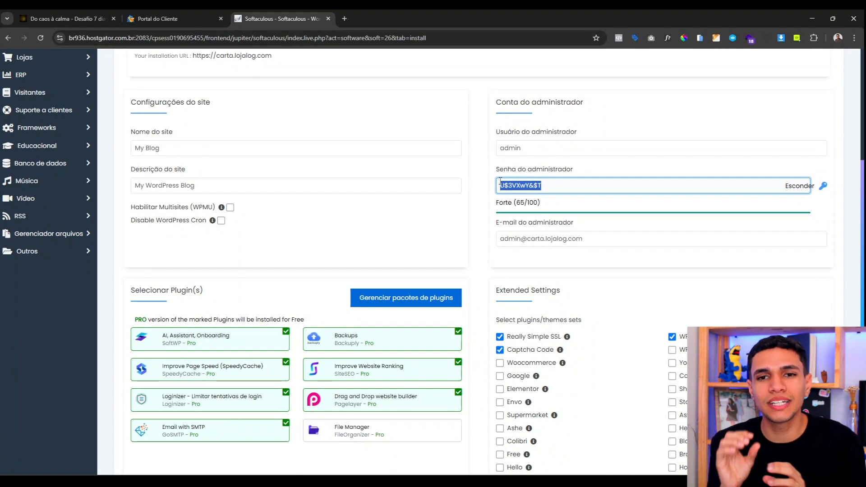
triple_click(152, 149)
type("D")
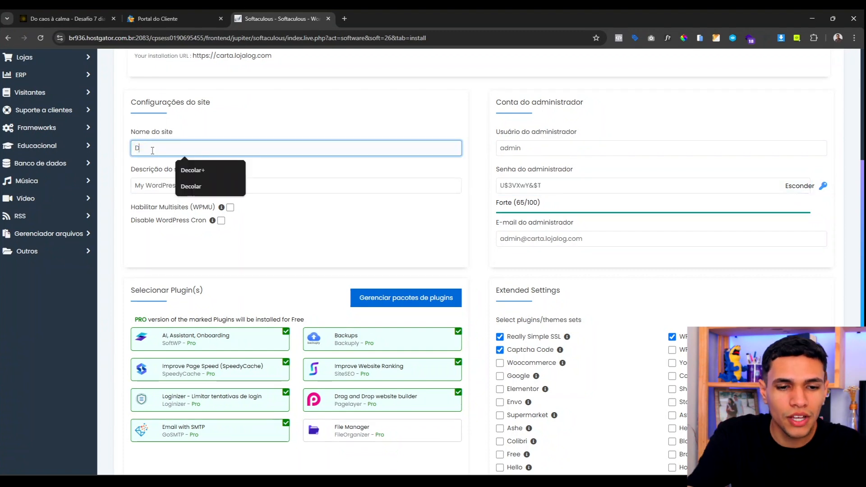
type("oca caos a calma")
key("Tab")
type("Carta de vendas")
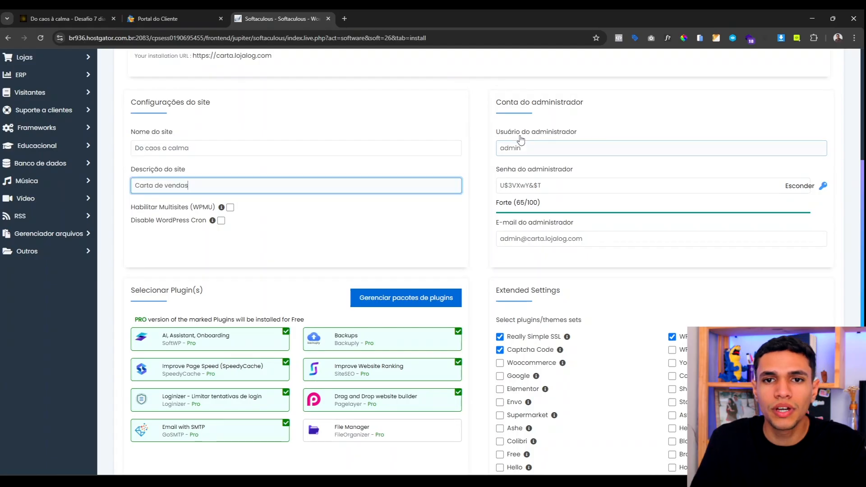
Step: Fill the admin username and password from the saved browser login
triple_click(524, 143)
type("jess")
left_click(563, 173)
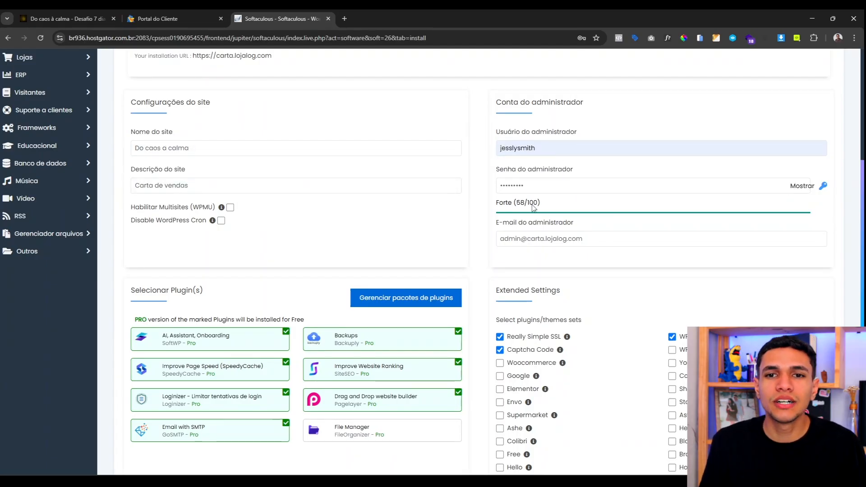
scroll(442, 200, "down", 4)
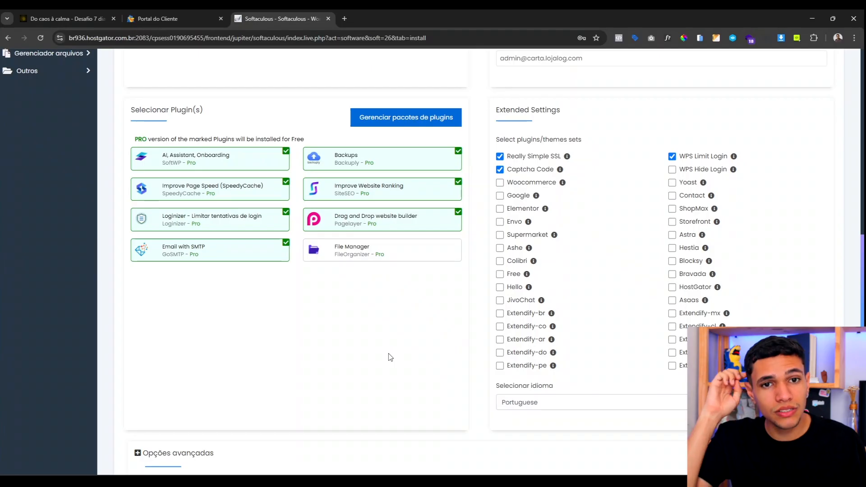
Step: Uncheck all bundled plugins plus Captcha Code and WPS Limit Login, and include the Hello set
left_click(283, 257)
left_click(278, 227)
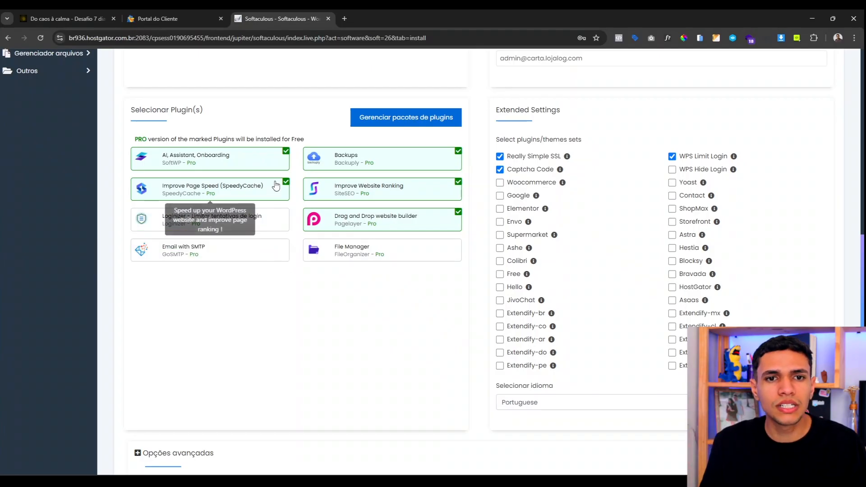
left_click(275, 186)
left_click(276, 159)
left_click(328, 161)
left_click(345, 189)
left_click(347, 220)
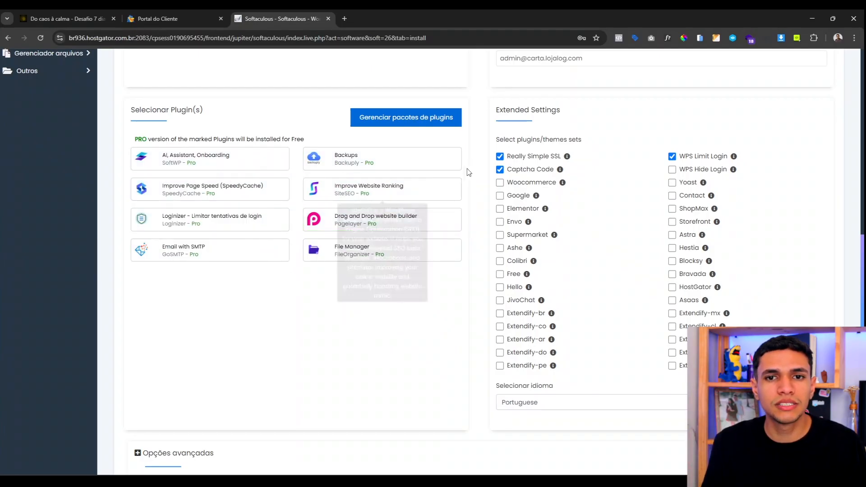
left_click(502, 170)
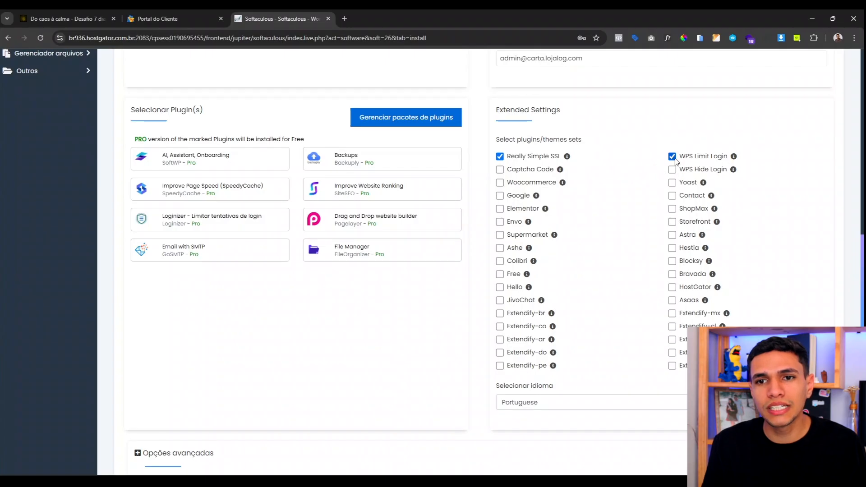
left_click(671, 158)
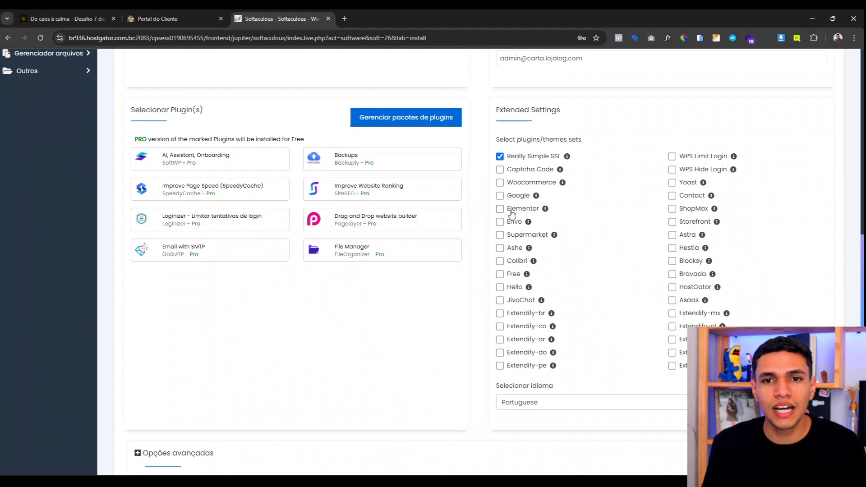
left_click(499, 288)
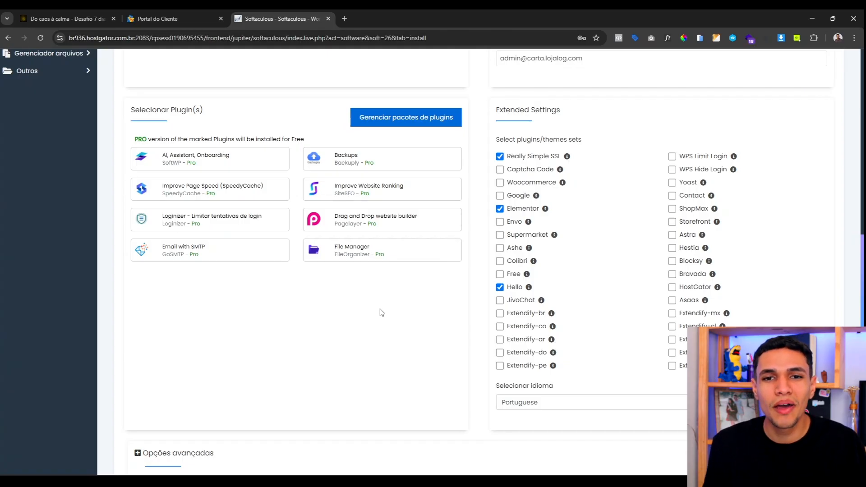
Step: Set the install language to Portuguese-BR and start the WordPress installation
scroll(381, 312, "down", 1)
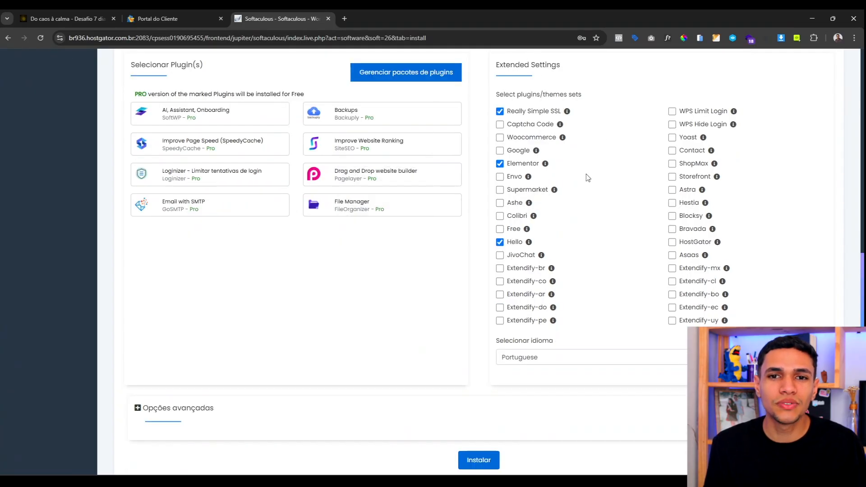
scroll(313, 309, "down", 3)
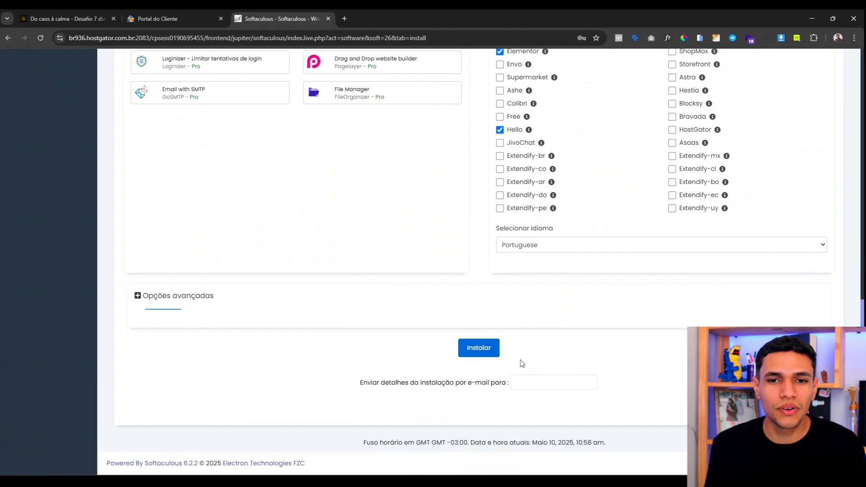
left_click(541, 248)
scroll(539, 231, "down", 2)
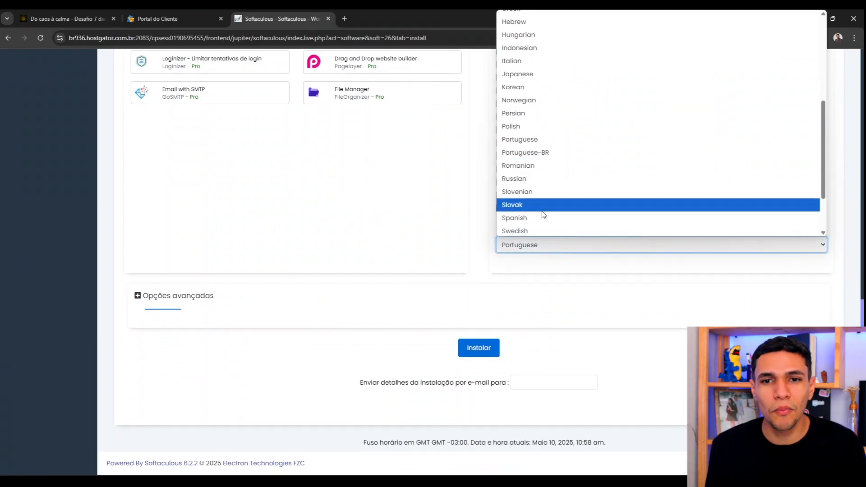
left_click(550, 155)
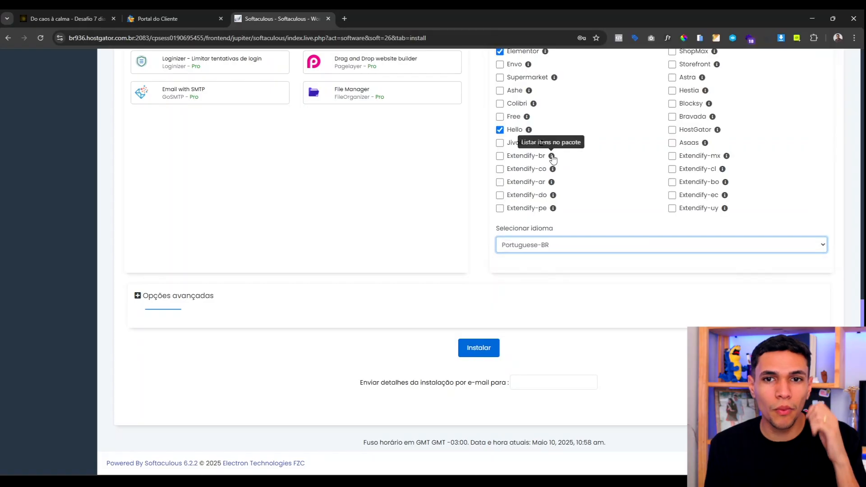
left_click(497, 351)
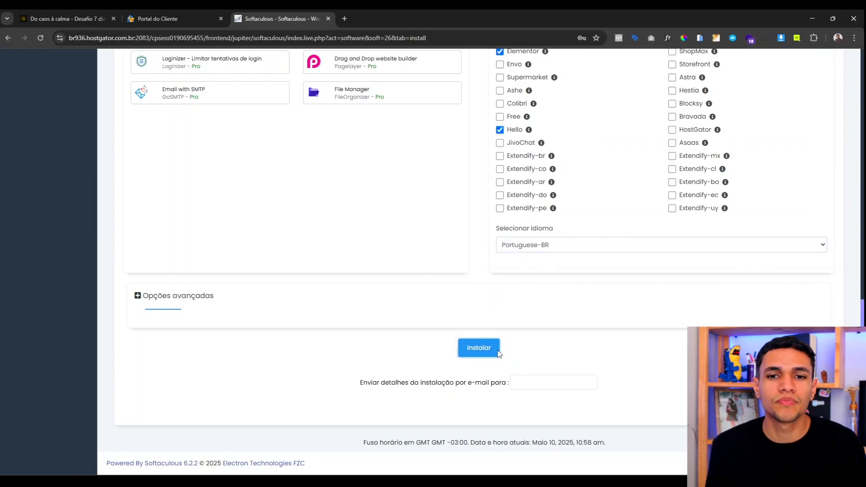
scroll(497, 343, "up", 3)
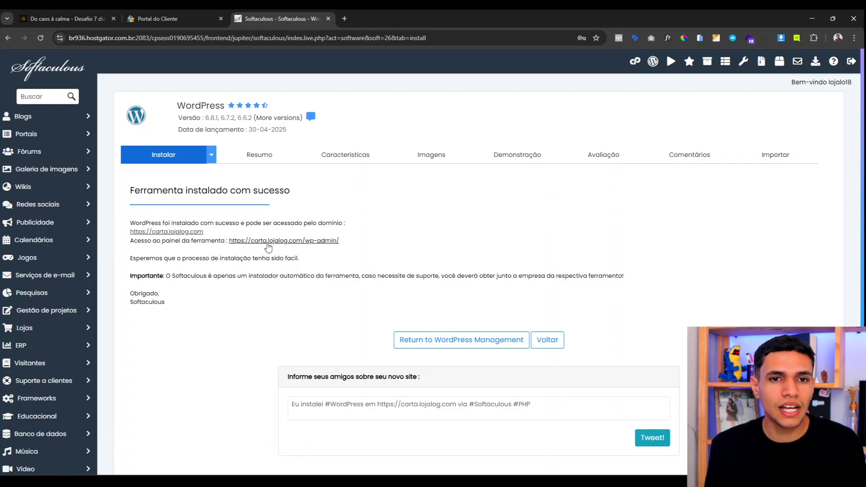
Step: Open the new site carta.lojalog.com from its wp-admin link and inspect the Erro 404 page
left_click(285, 241)
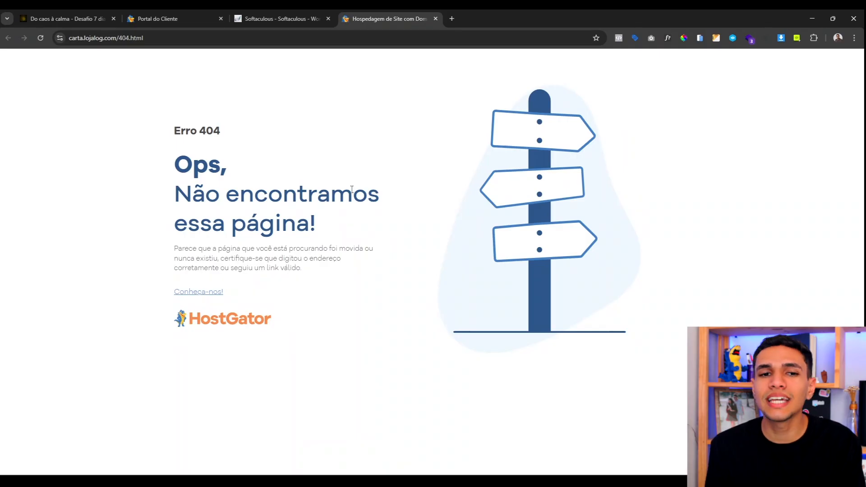
left_click_drag(164, 130, 226, 128)
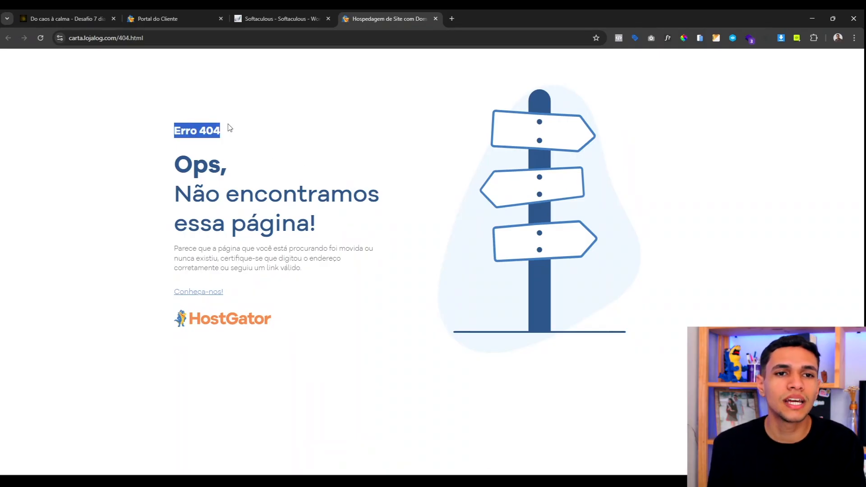
left_click(236, 135)
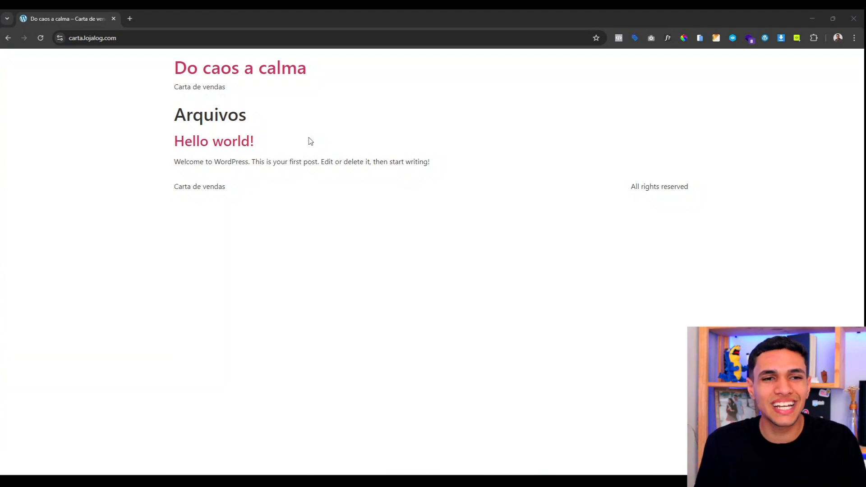
Step: Go to carta.lojalog.com/wp-admin by adding wp-admin to the site address
left_click(147, 36)
left_click(148, 36)
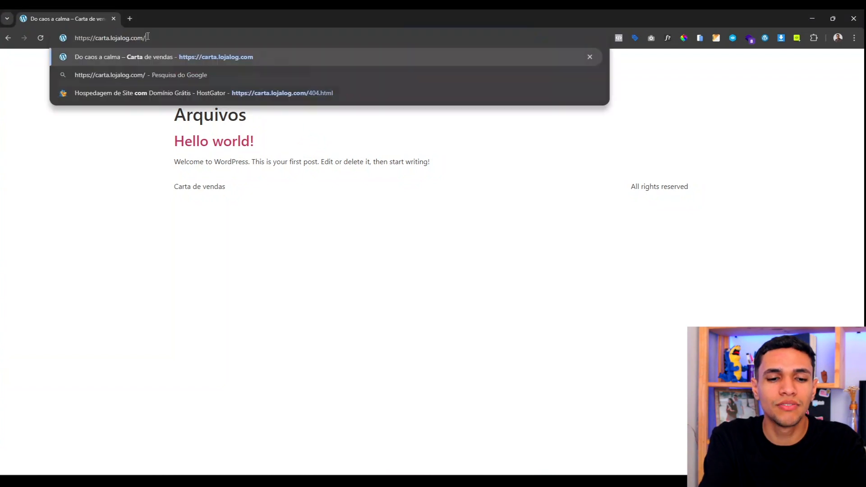
type("wp-admin")
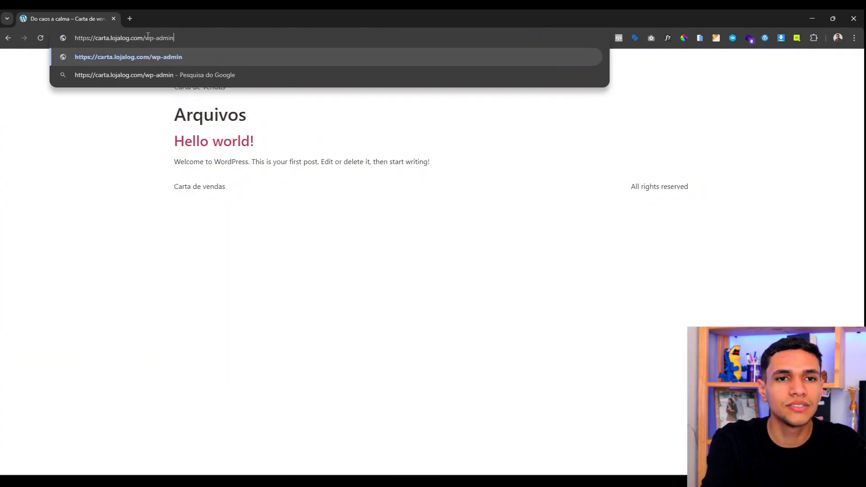
key("Return")
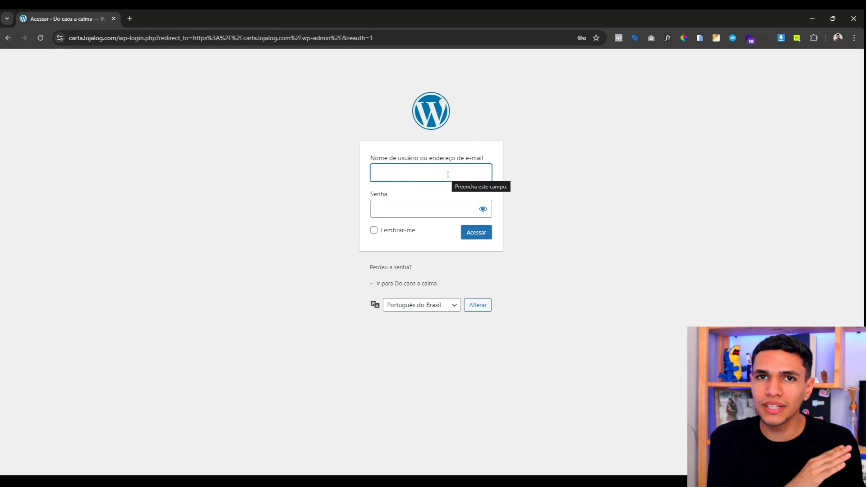
Step: Log in to the WordPress admin using the browser's saved credentials
type("jess")
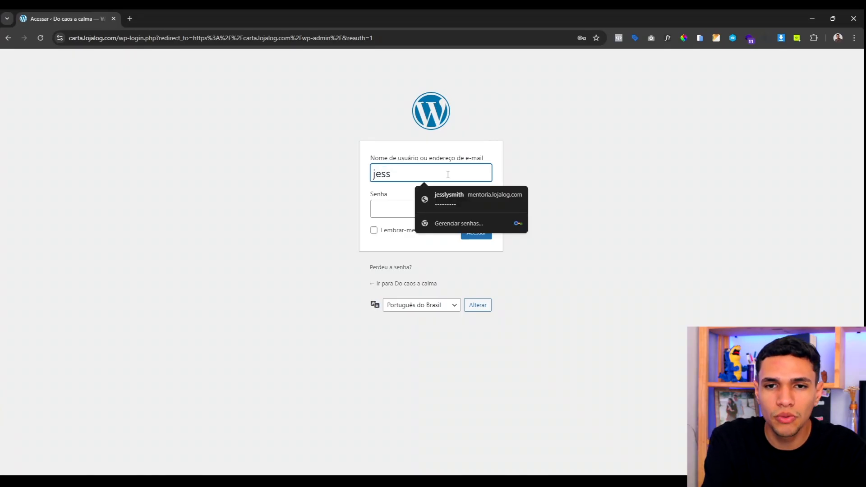
key("Down")
key("Return")
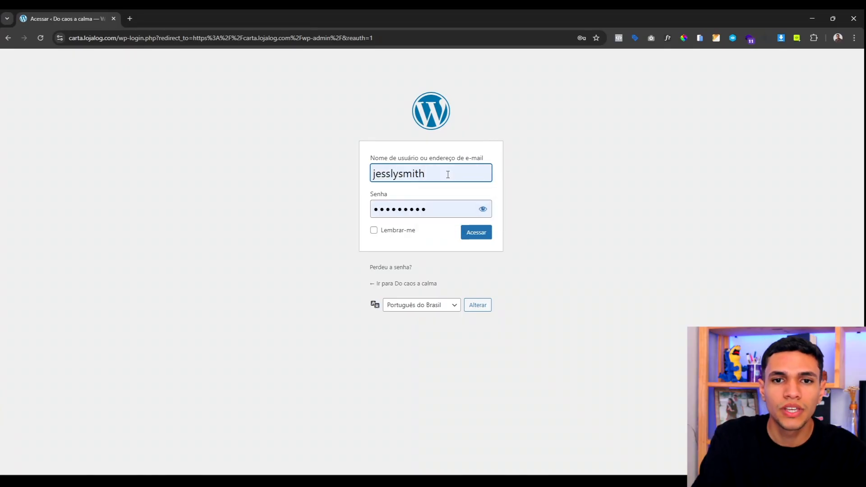
left_click(473, 233)
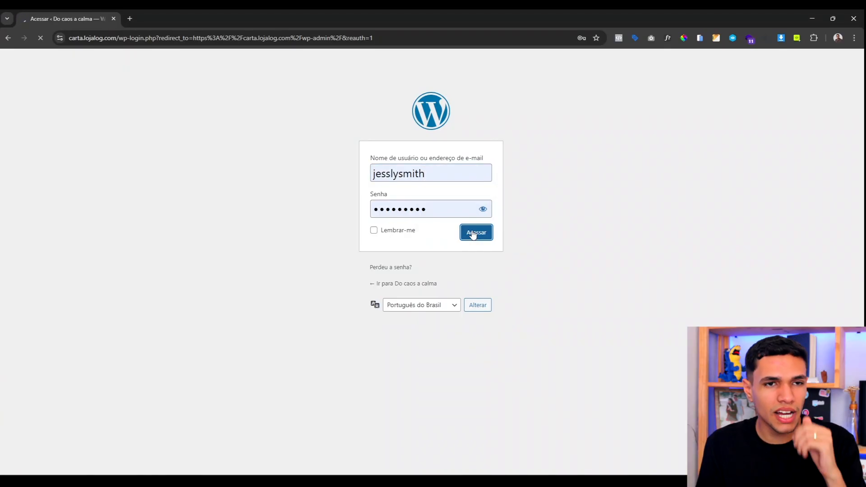
scroll(472, 230, "down", 7)
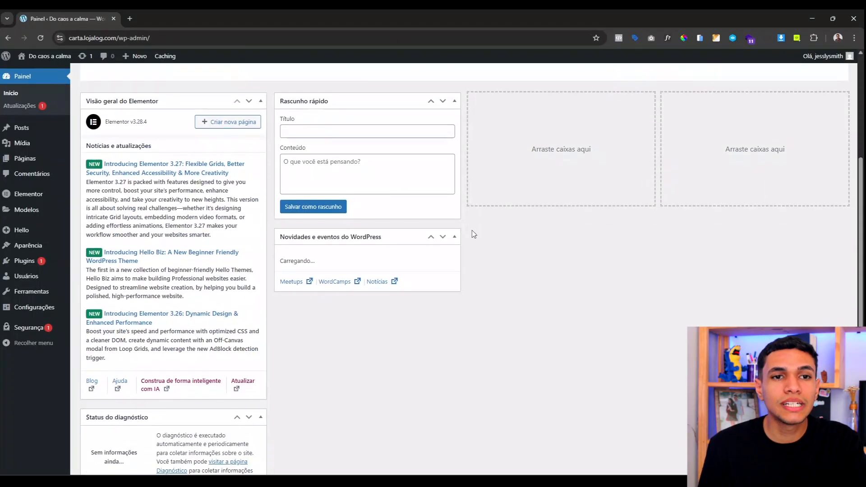
Step: Scroll through the dashboard to review its default widgets
scroll(471, 230, "up", 10)
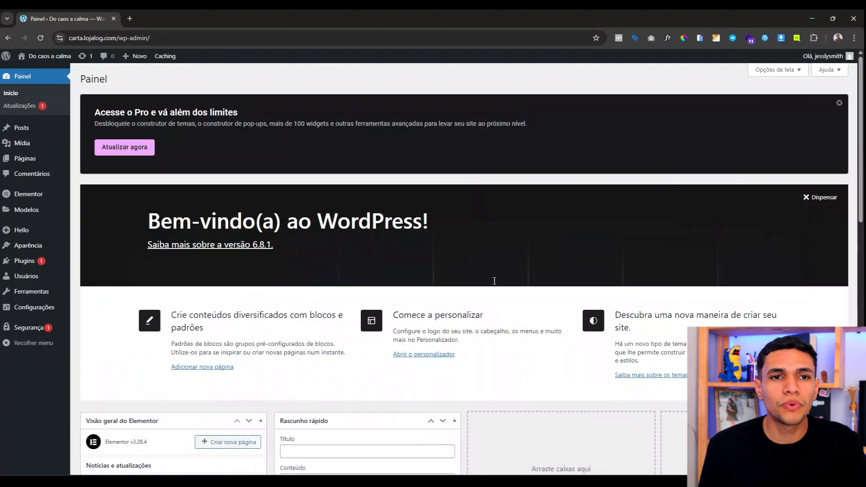
scroll(373, 243, "down", 7)
scroll(372, 243, "down", 7)
scroll(373, 243, "up", 12)
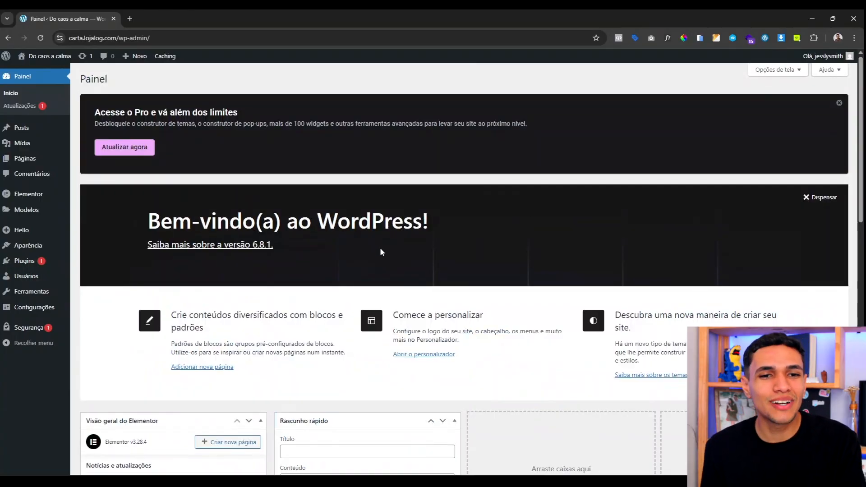
scroll(380, 250, "down", 5)
scroll(383, 259, "up", 5)
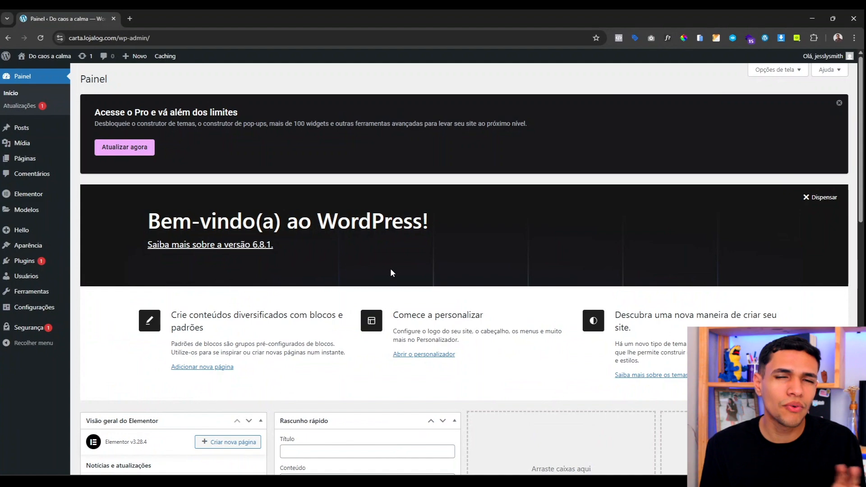
scroll(391, 267, "down", 5)
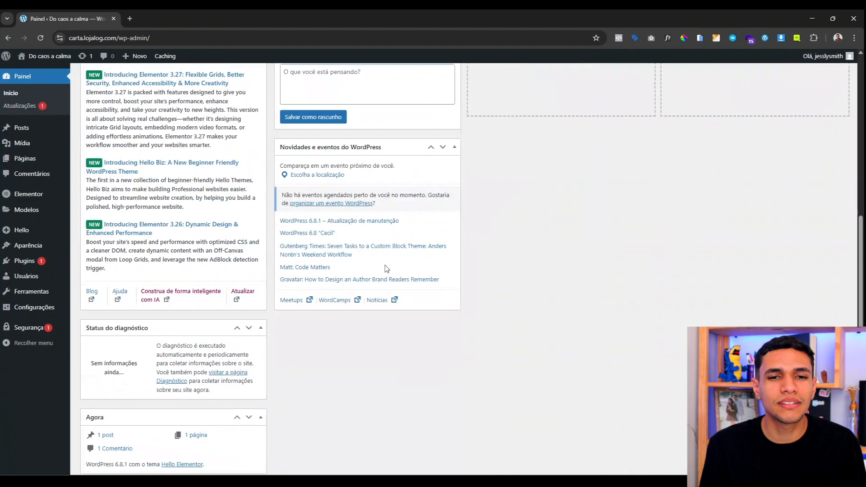
scroll(404, 257, "up", 5)
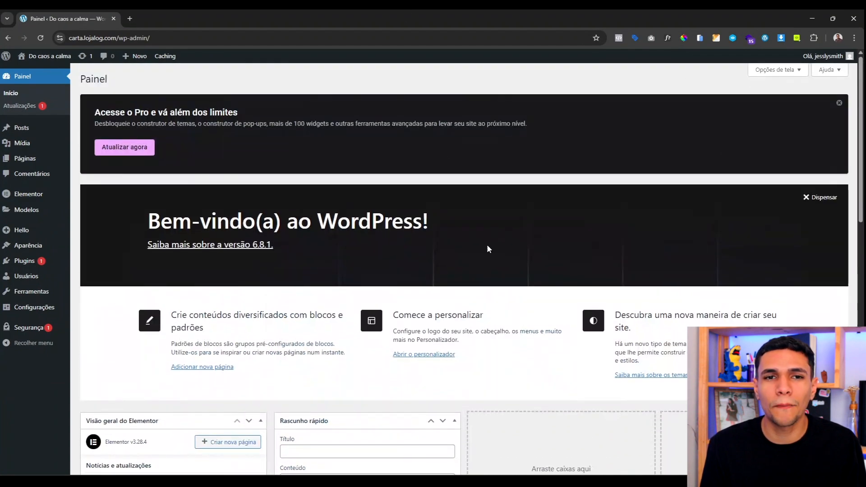
Step: In Opções de tela, uncheck all seven widgets from Visão geral do Elementor to Bem-vindo
left_click(766, 71)
left_click(133, 111)
left_click(173, 110)
left_click(245, 110)
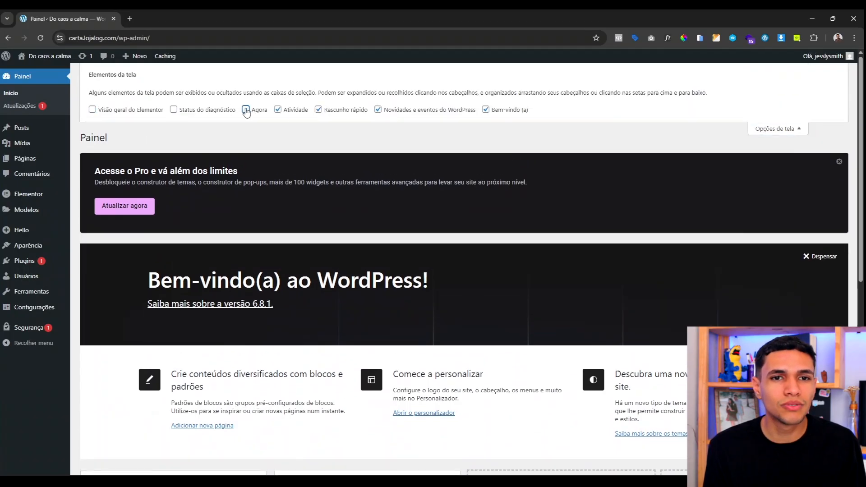
left_click(278, 109)
left_click(319, 110)
left_click(407, 112)
left_click(485, 109)
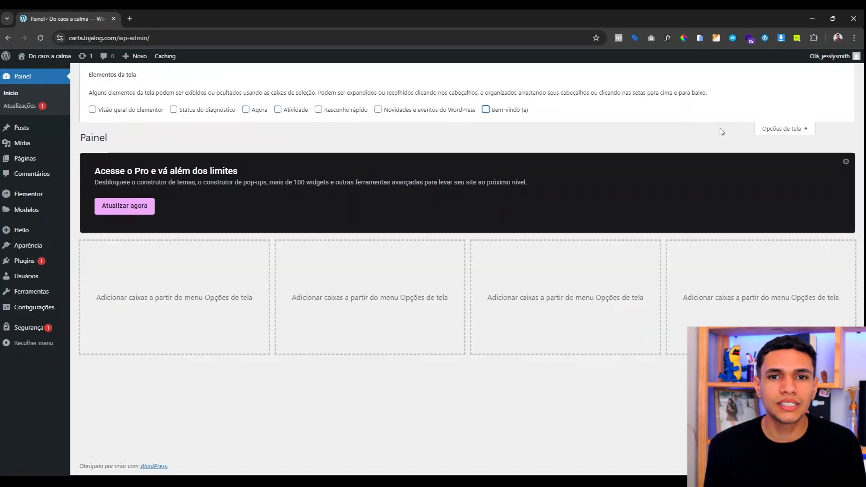
left_click(786, 129)
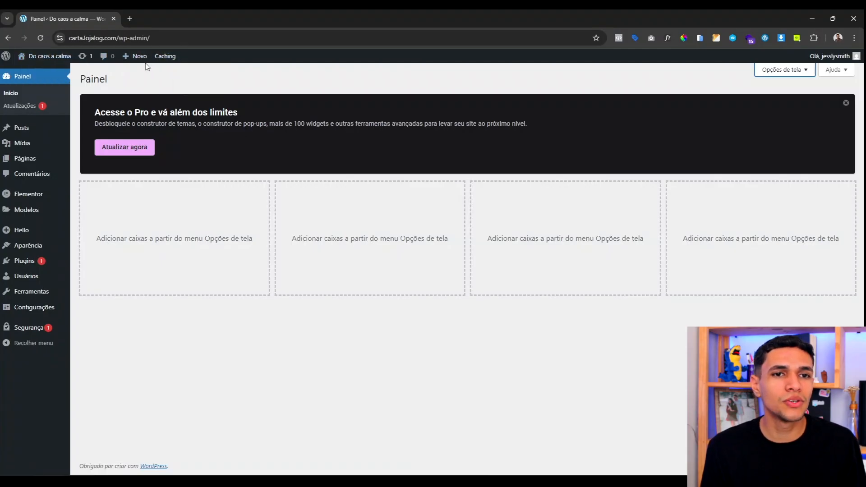
Step: Move the Hello world! post to the trash
mouse_move(132, 57)
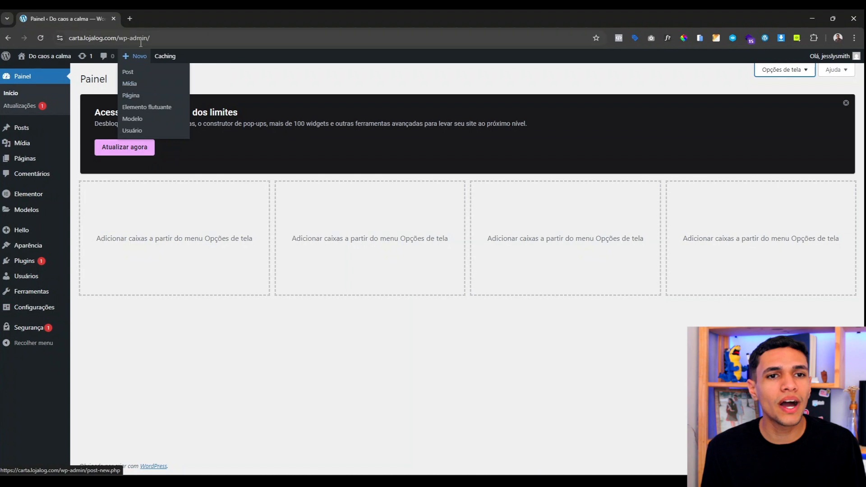
mouse_move(22, 163)
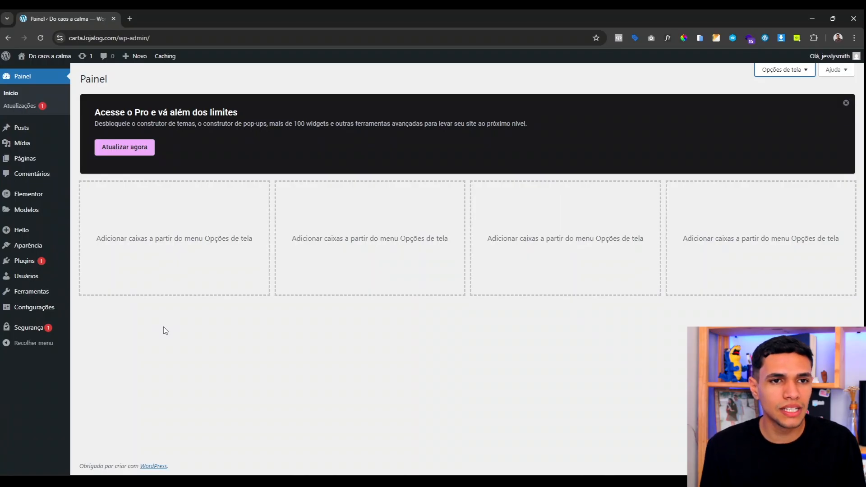
left_click(33, 132)
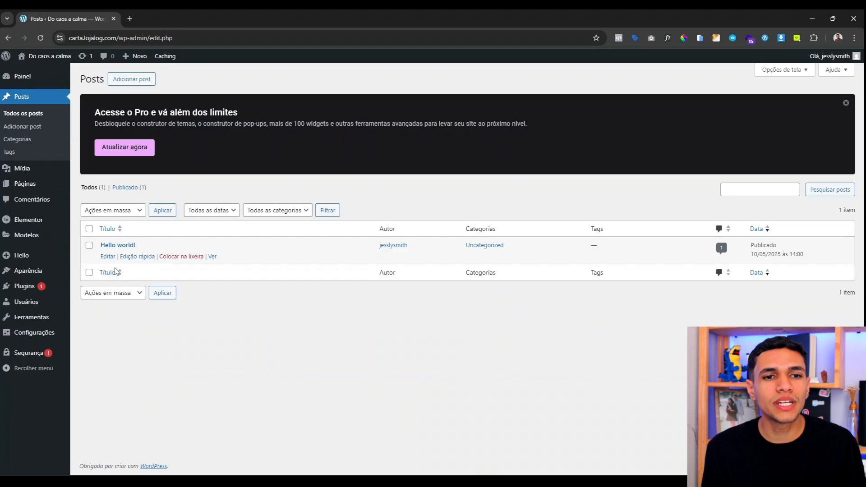
left_click(193, 257)
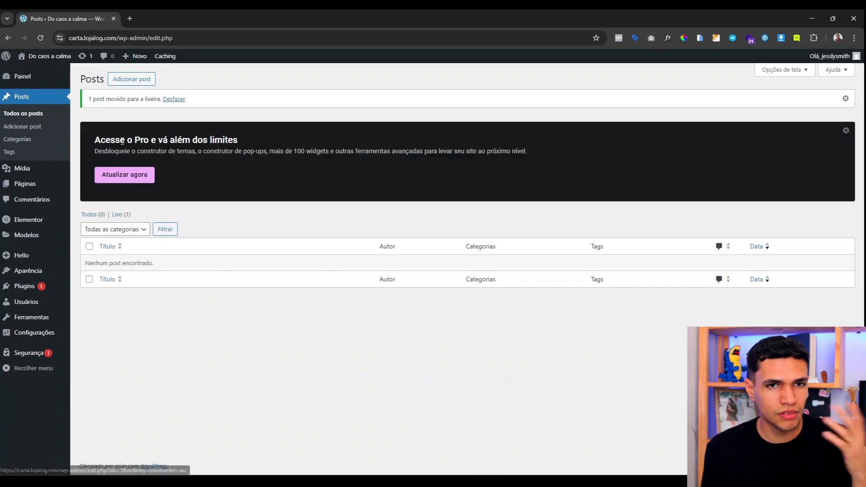
Step: Bulk-trash the Privacy Policy and Sample Page pages with Mover para lixeira
left_click(25, 184)
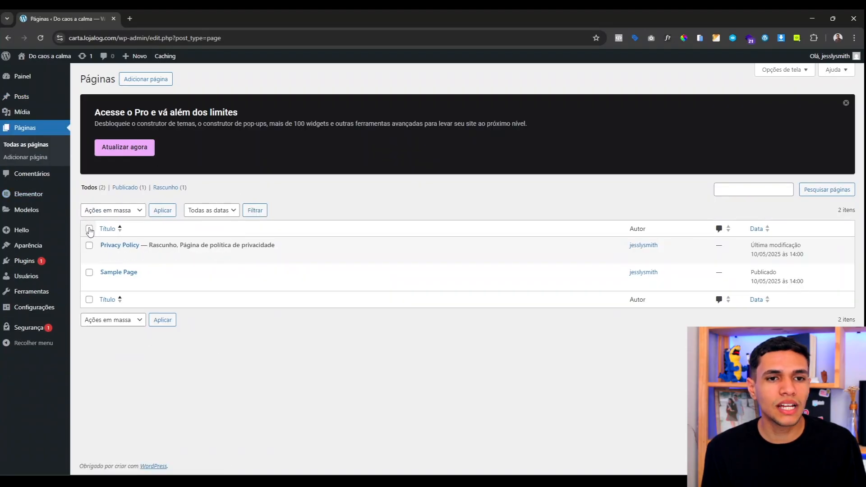
left_click(89, 229)
left_click(108, 211)
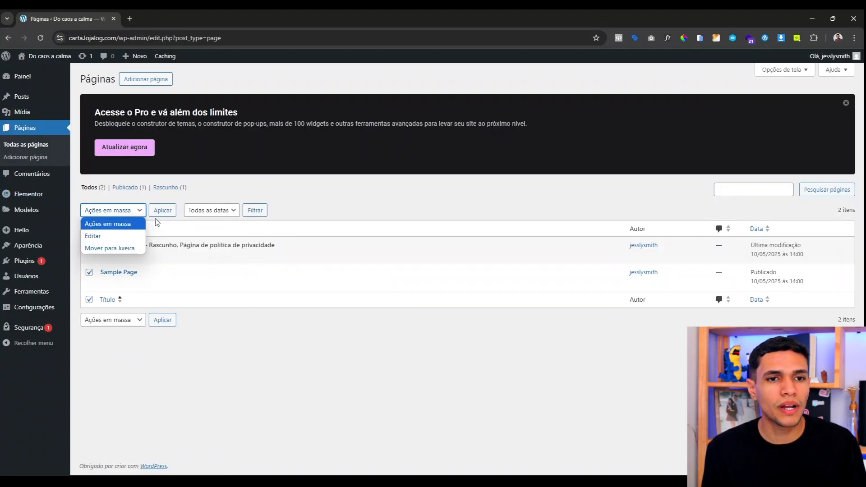
left_click(118, 248)
left_click(166, 215)
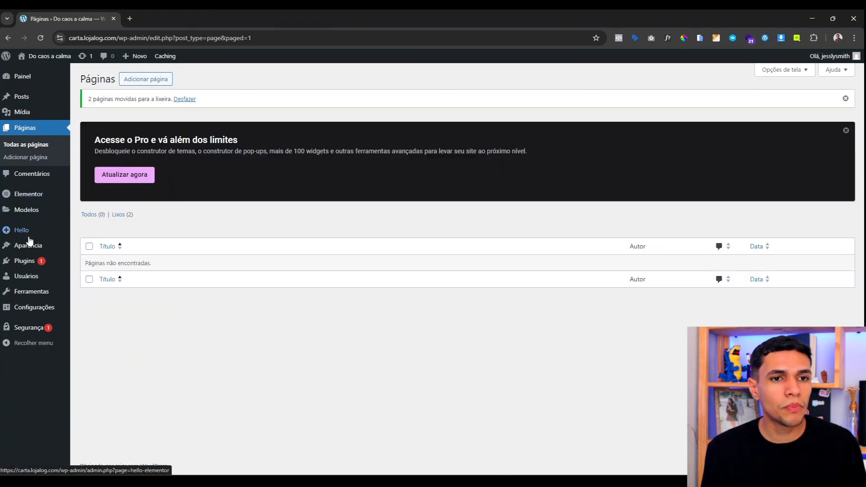
mouse_move(29, 245)
left_click(87, 248)
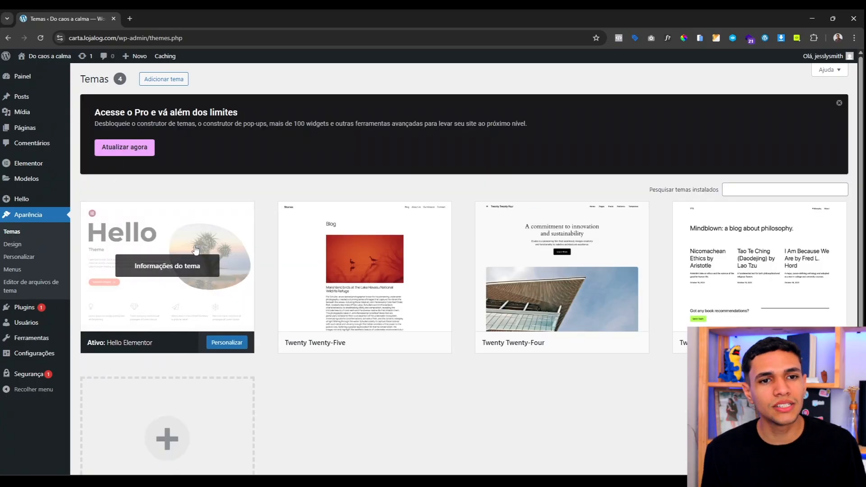
Step: Browse the themes available to add, then return to the installed themes
scroll(241, 225, "down", 2)
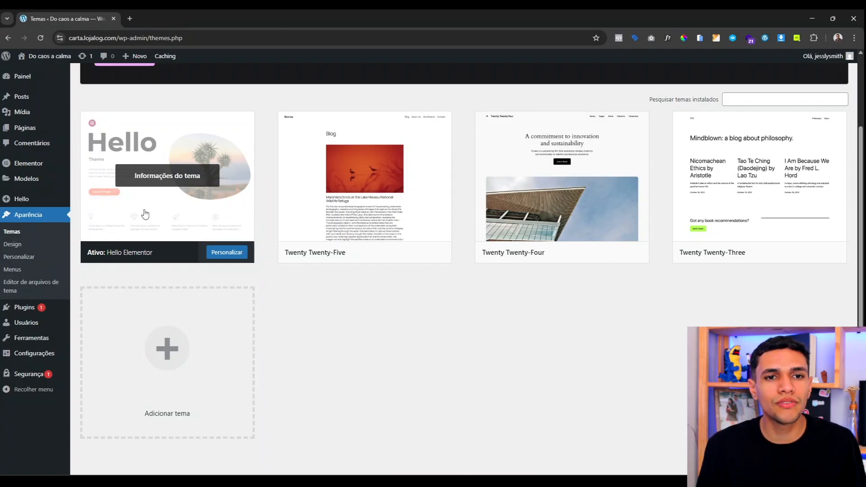
scroll(240, 282, "up", 2)
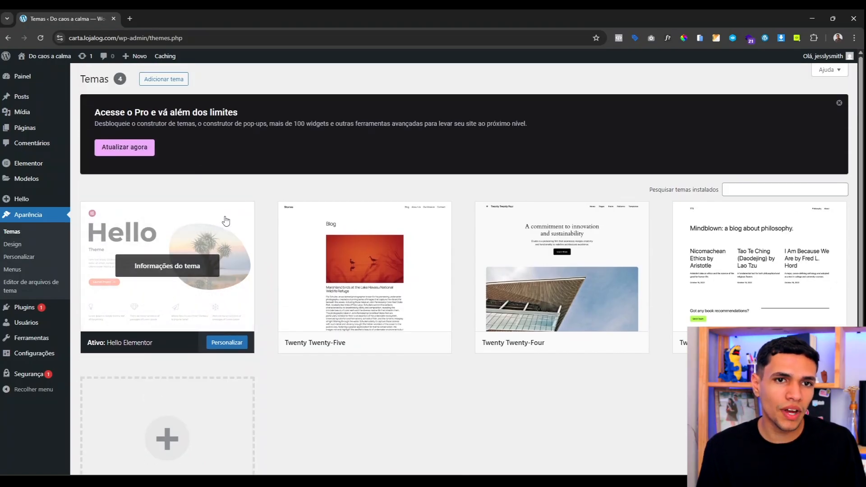
left_click(153, 82)
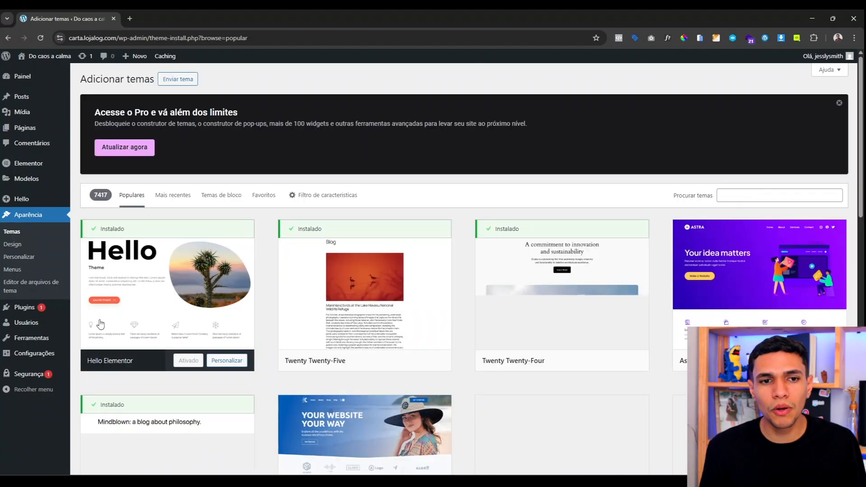
scroll(271, 319, "down", 1)
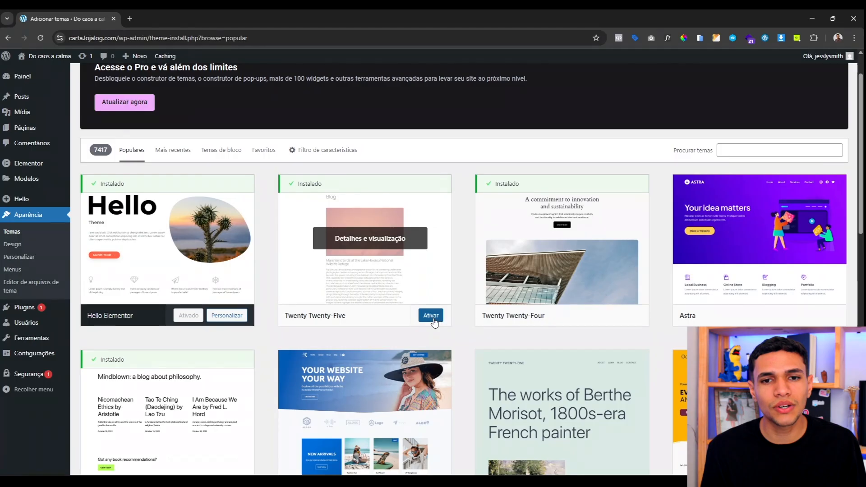
scroll(554, 342, "down", 8)
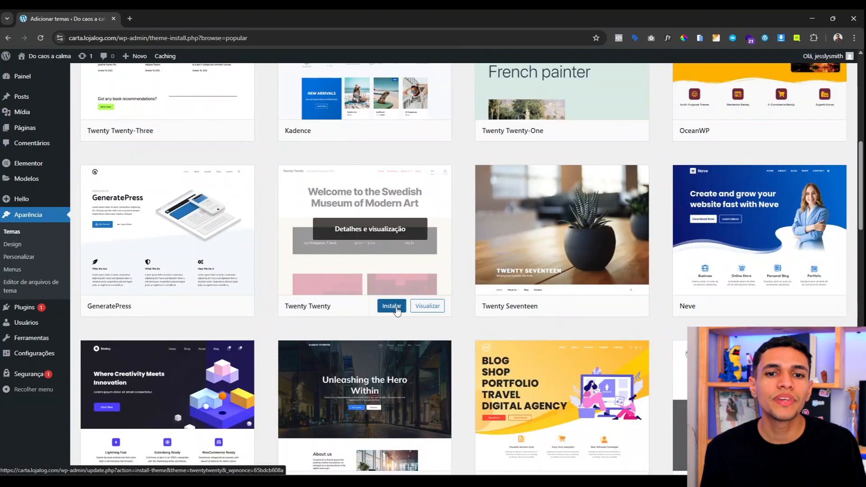
scroll(339, 267, "up", 10)
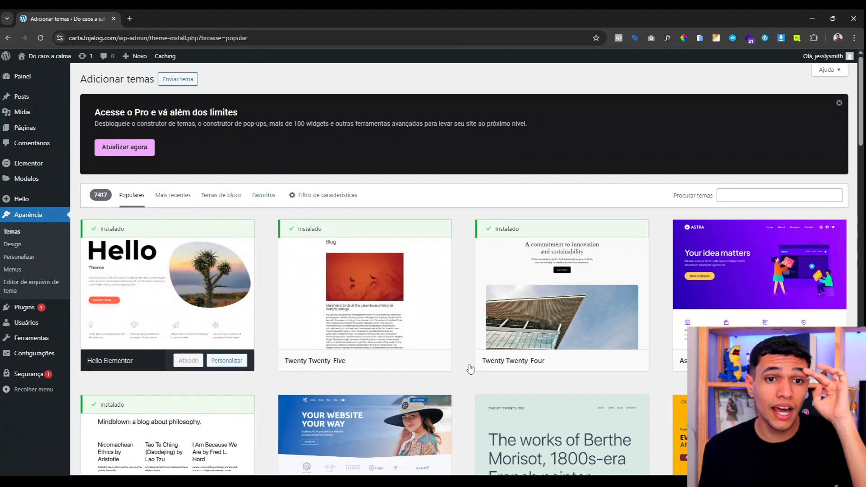
left_click(12, 232)
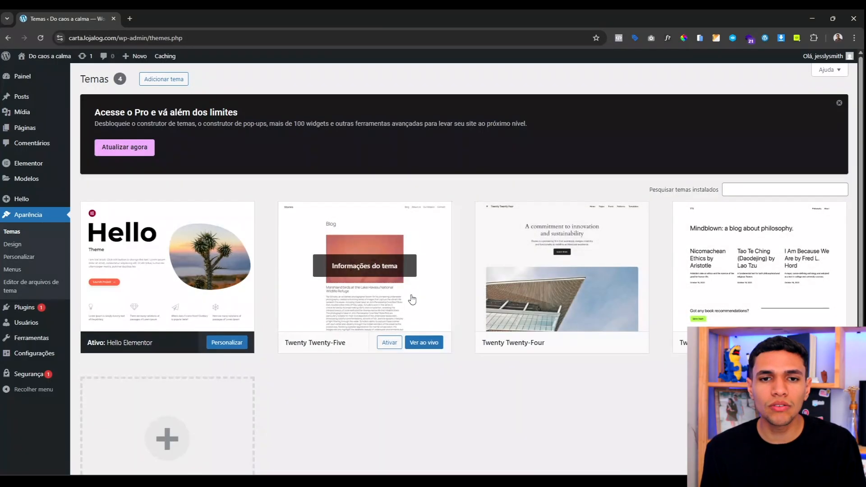
Step: Delete the Twenty Twenty-Five and Twenty Twenty-Four themes, keeping Hello Elementor
left_click(357, 273)
left_click(478, 451)
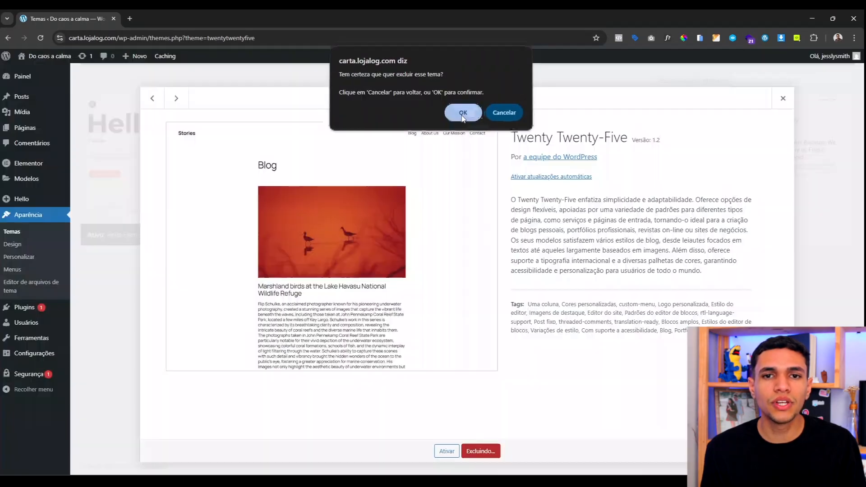
left_click(463, 115)
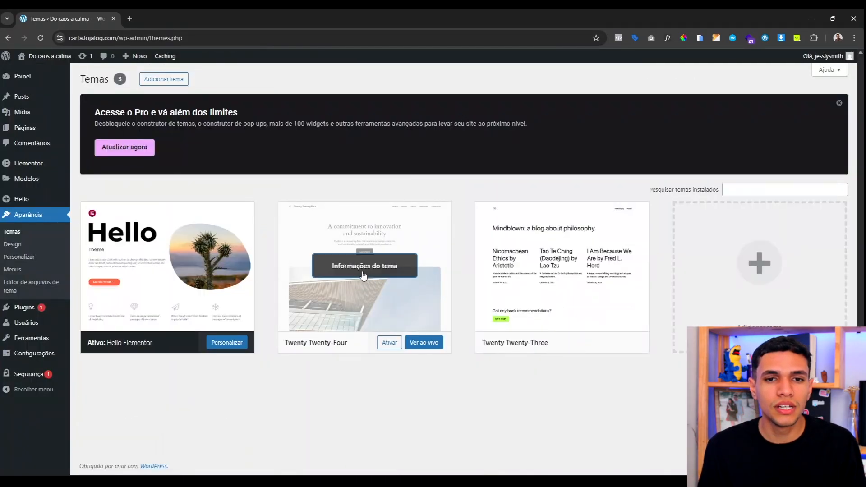
left_click(370, 280)
left_click(480, 451)
left_click(471, 121)
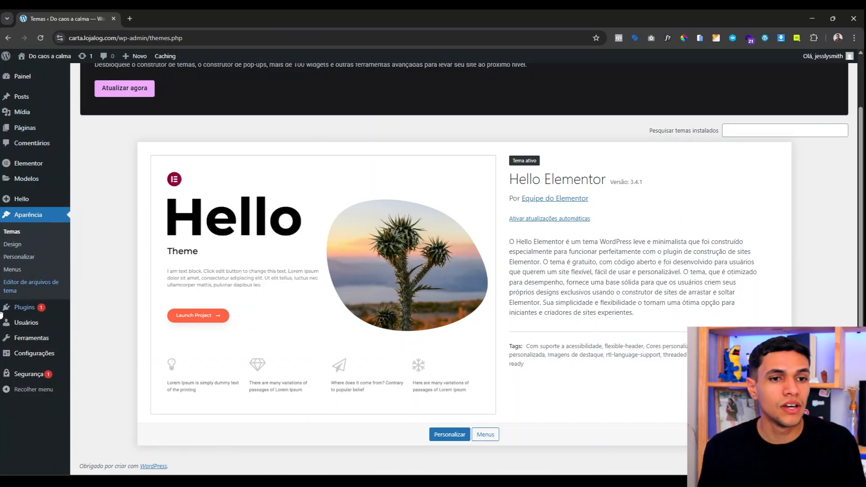
mouse_move(32, 311)
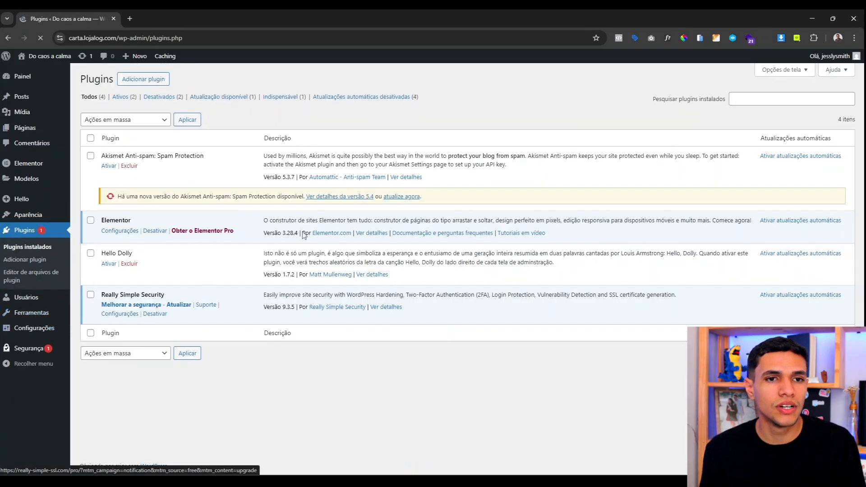
Step: Bulk-delete the Akismet Anti-spam and Hello Dolly plugins and confirm
scroll(202, 242, "down", 1)
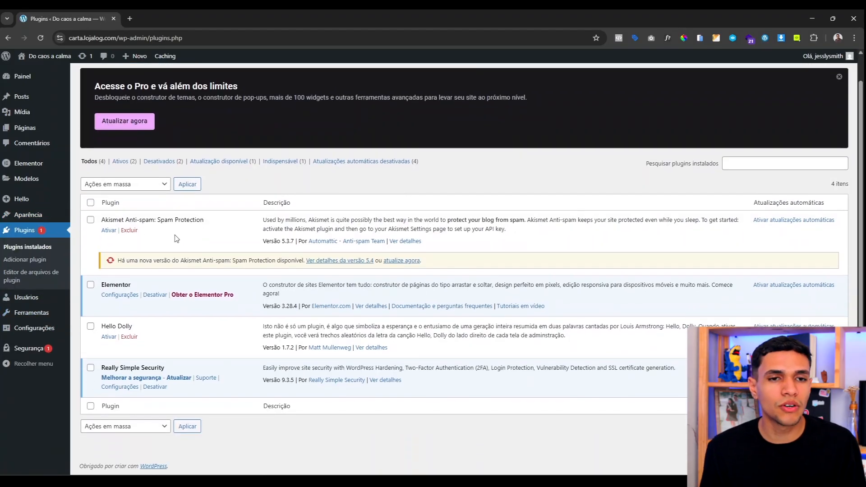
left_click(90, 220)
left_click(90, 327)
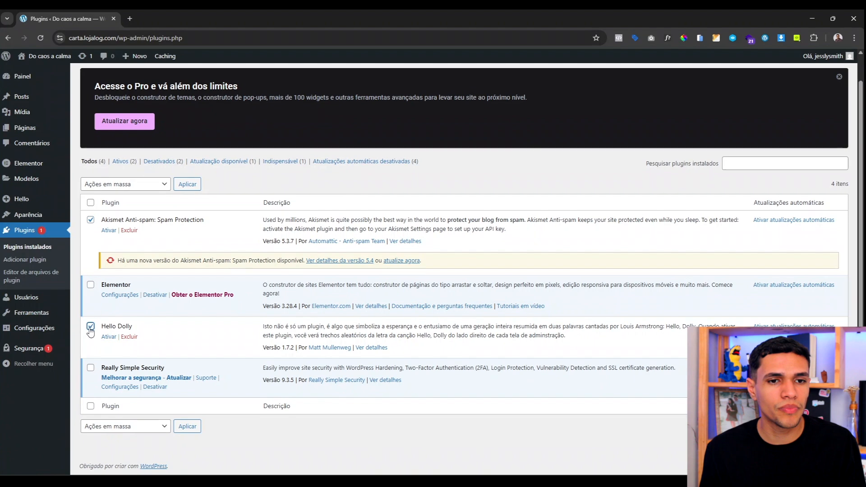
left_click(151, 188)
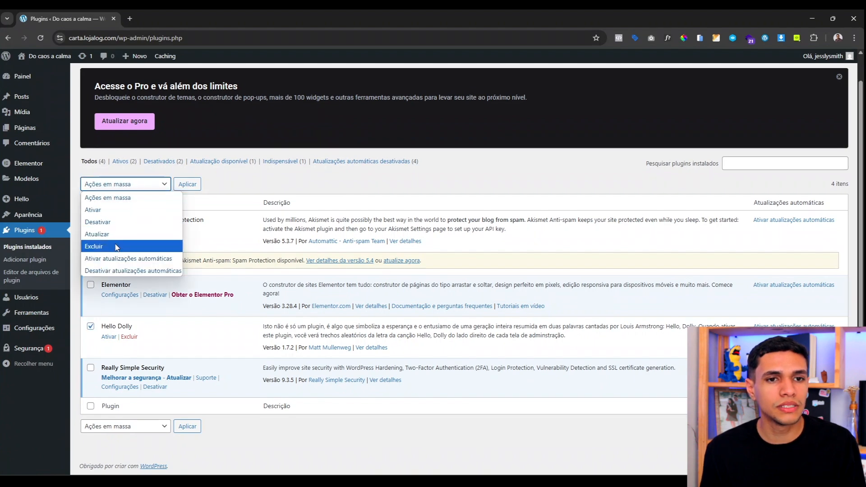
left_click(115, 248)
left_click(180, 185)
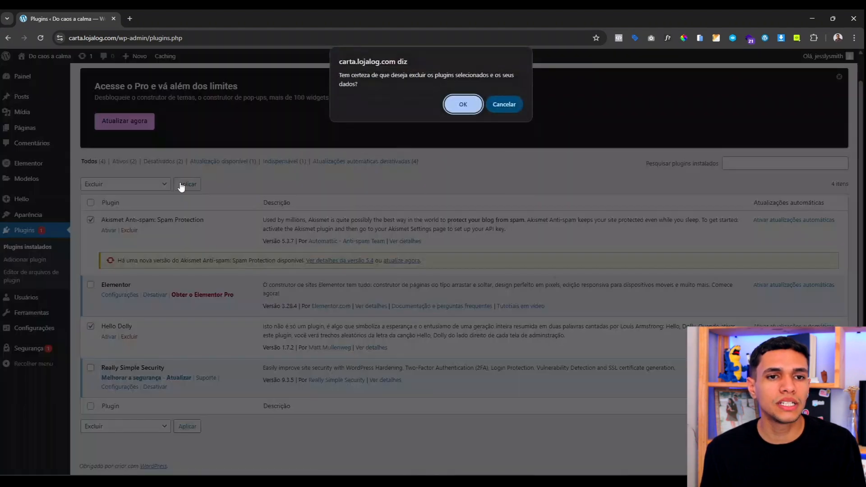
left_click(462, 104)
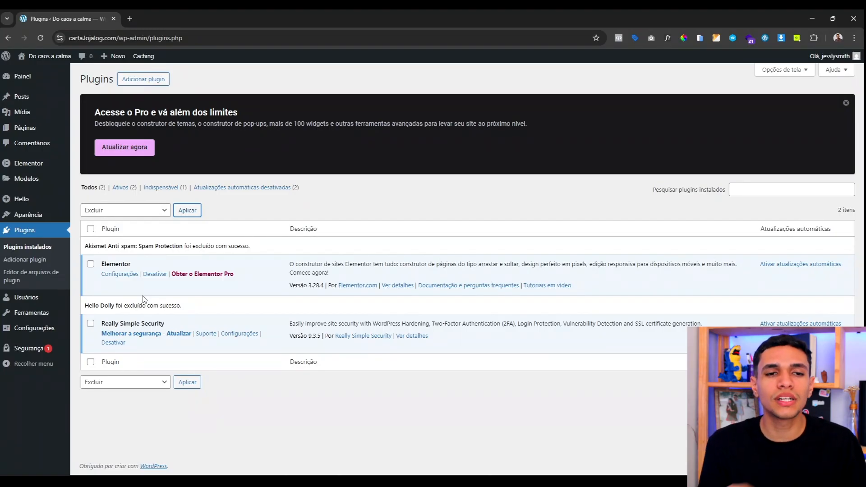
left_click(142, 80)
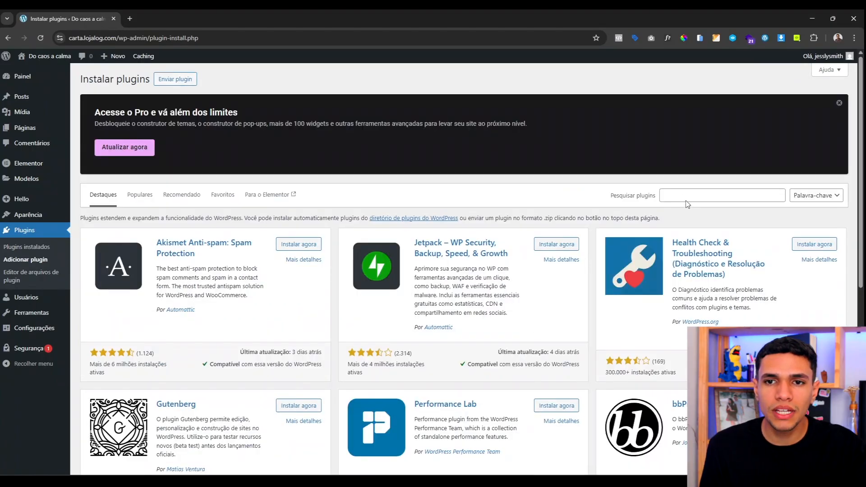
Step: Search plugins for 'elementor' and highlight Elementor Website Builder's author and 10-million-installs count
left_click(685, 199)
type("elementor")
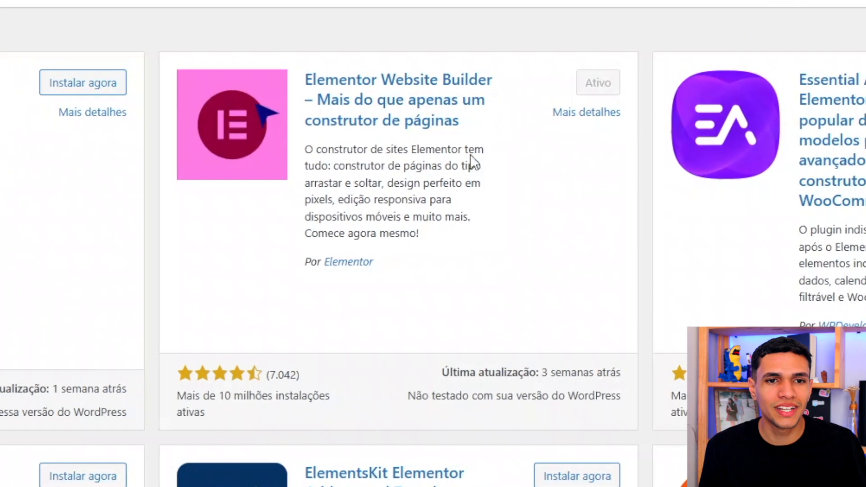
left_click_drag(363, 270, 320, 267)
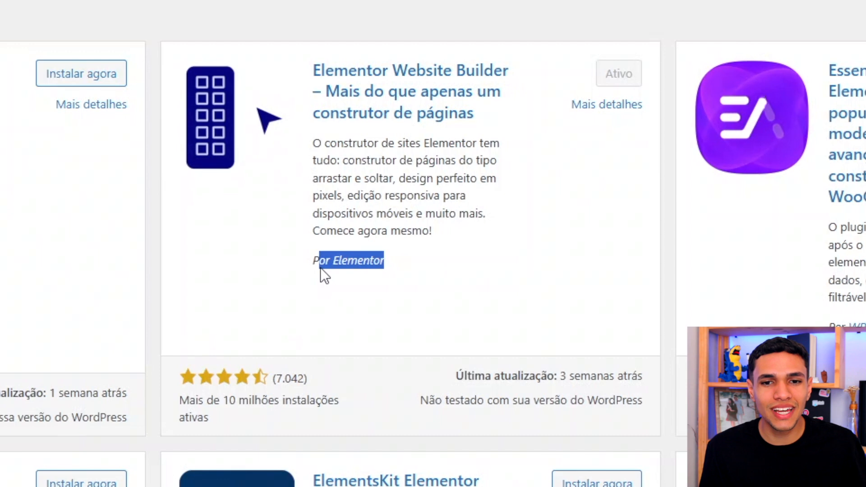
left_click_drag(260, 425, 195, 401)
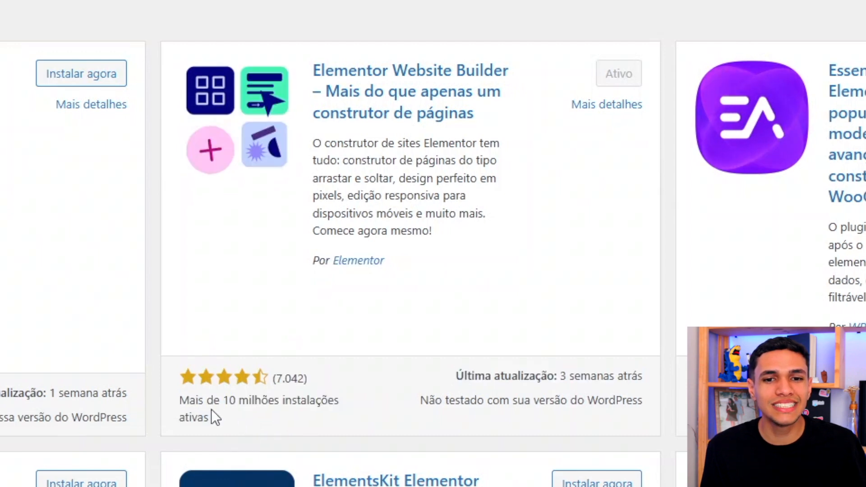
triple_click(211, 409)
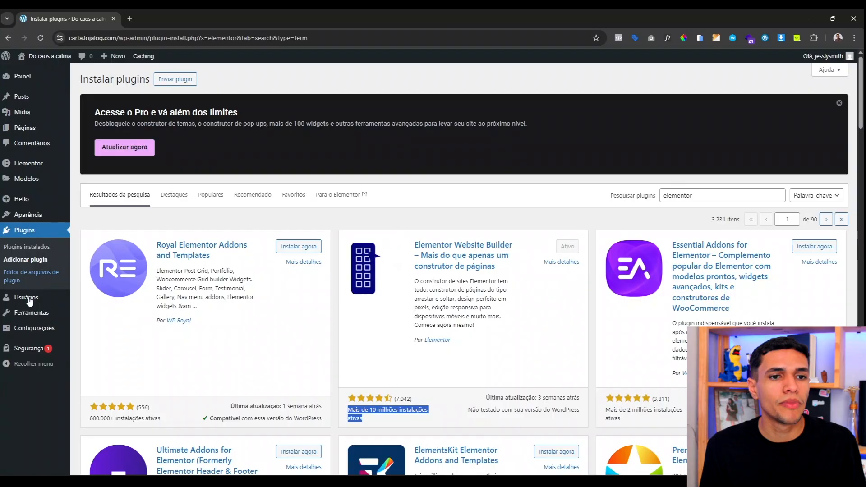
Step: Review the General settings' site title, Descrição and 512 por 512 icon fields
mouse_move(23, 332)
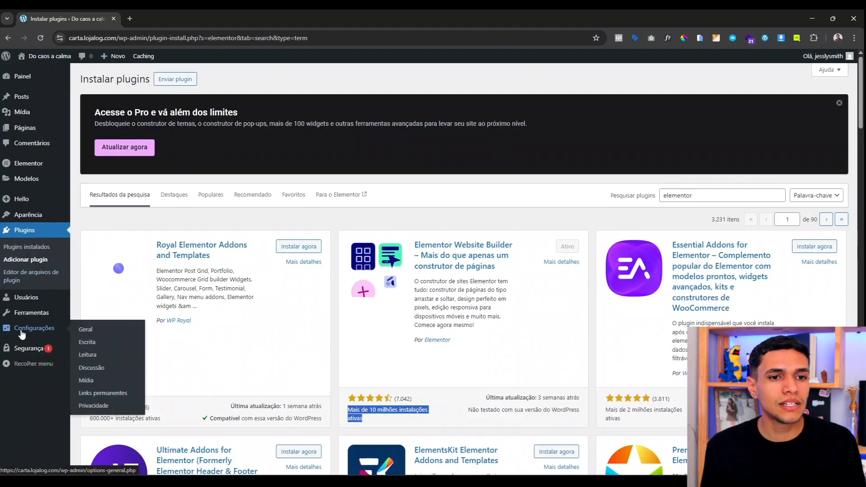
left_click(22, 331)
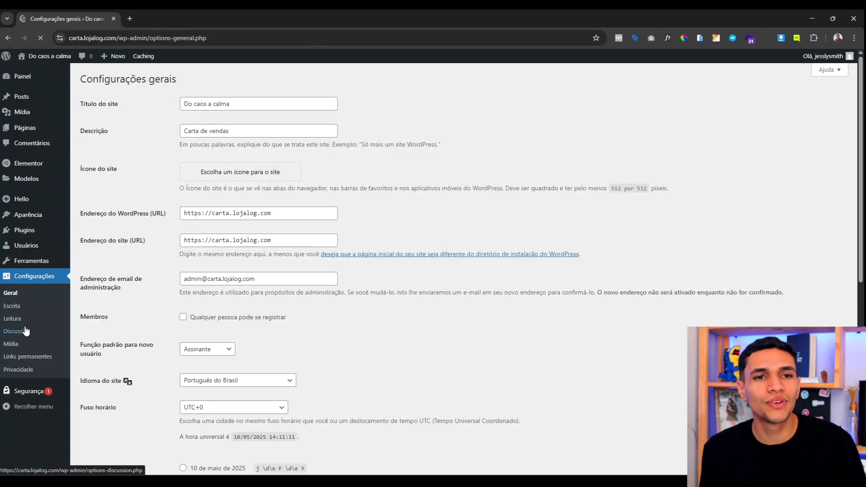
scroll(130, 143, "down", 2)
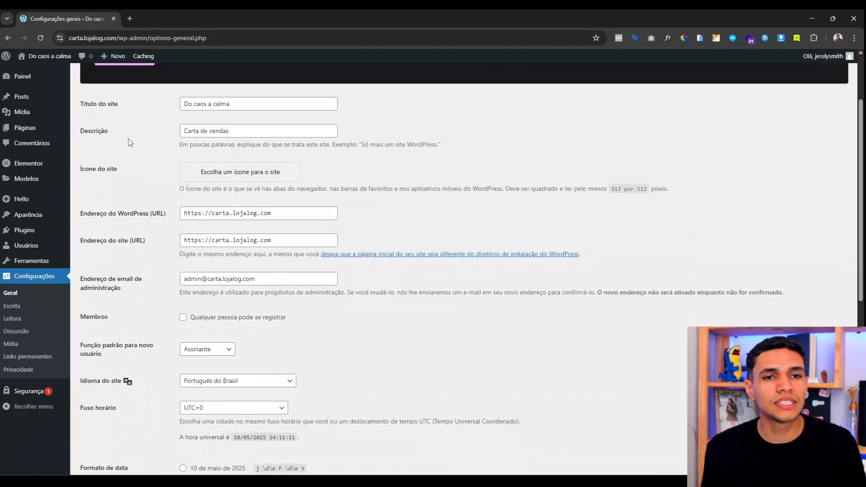
left_click_drag(85, 105, 132, 105)
left_click_drag(122, 136, 89, 131)
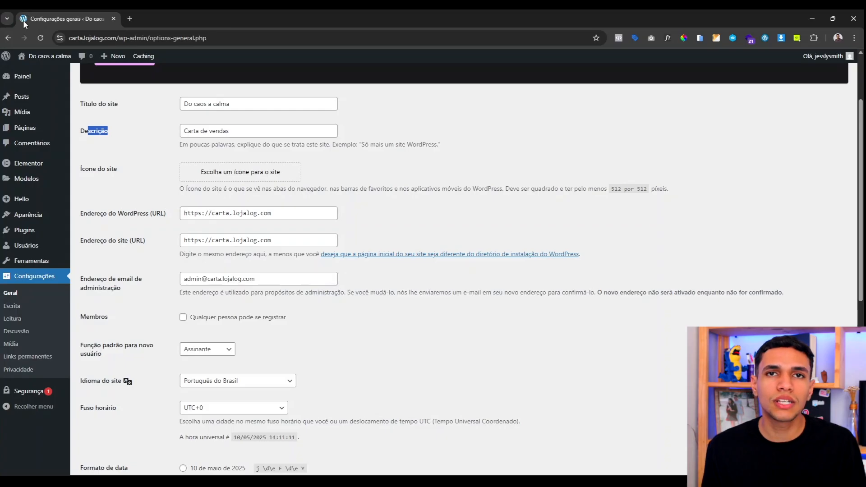
left_click_drag(610, 188, 654, 191)
left_click(650, 221)
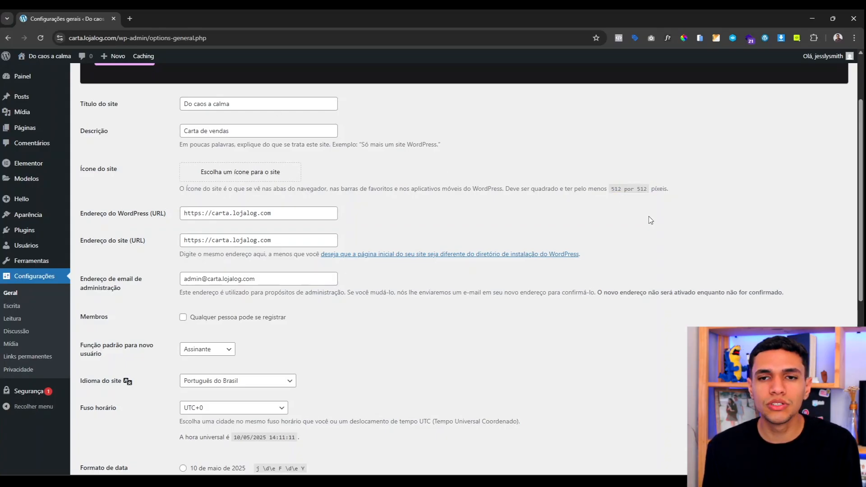
scroll(254, 155, "down", 6)
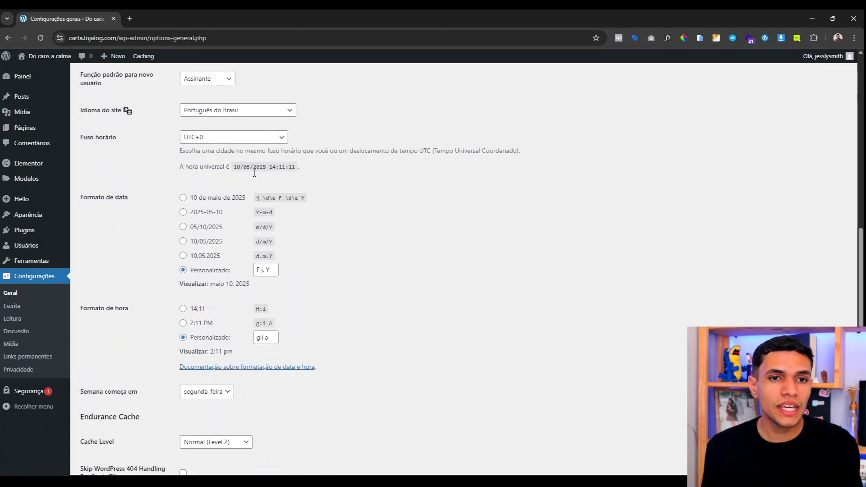
Step: Set time zone UTC-3, date format '10 de maio de 2025', time '14:11', and save
left_click(204, 138)
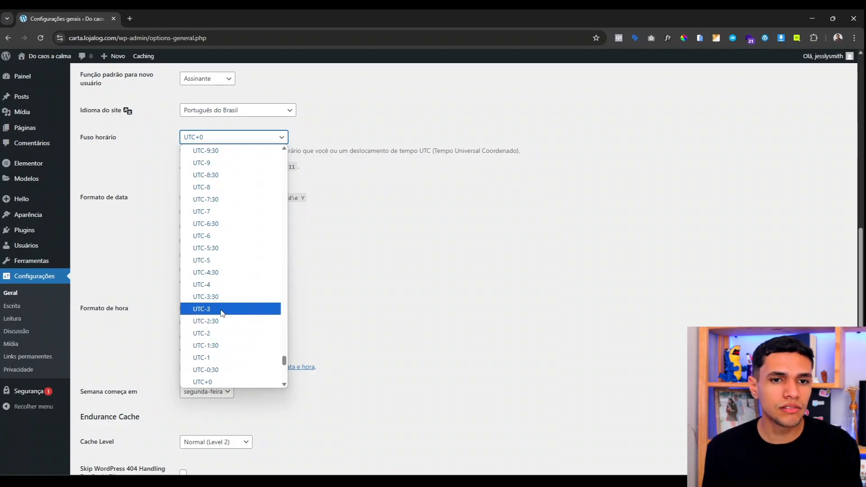
left_click(220, 309)
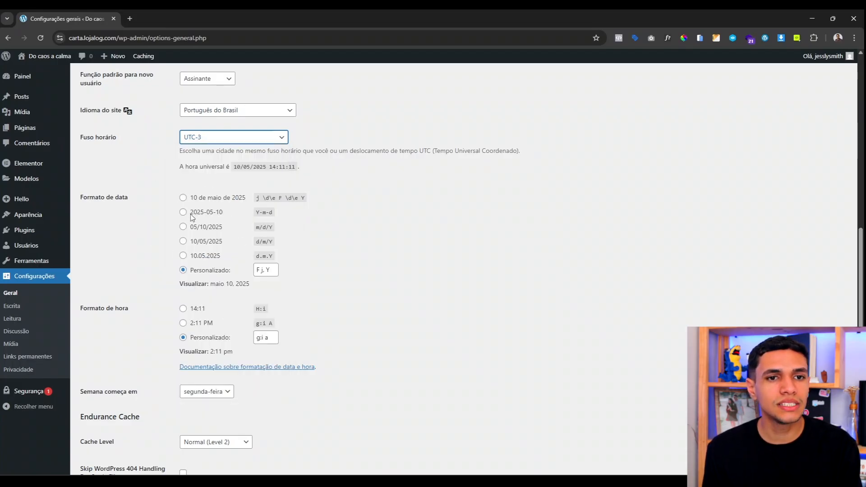
left_click(182, 197)
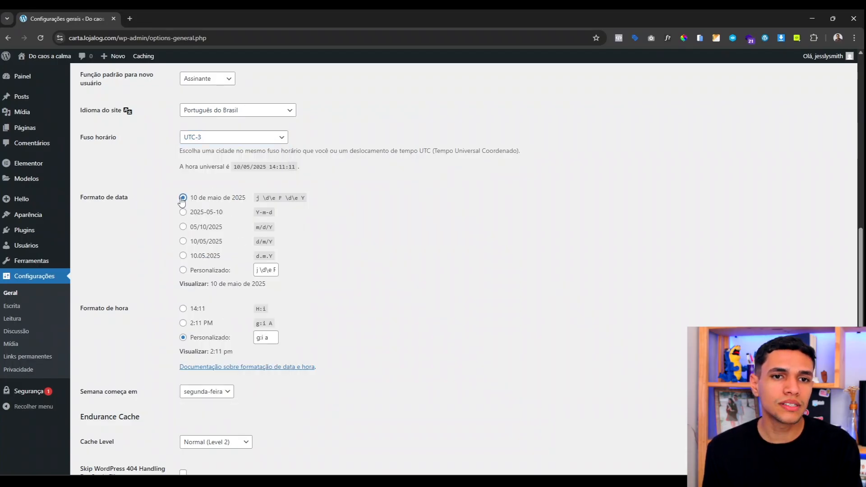
left_click(183, 309)
scroll(237, 135, "down", 1)
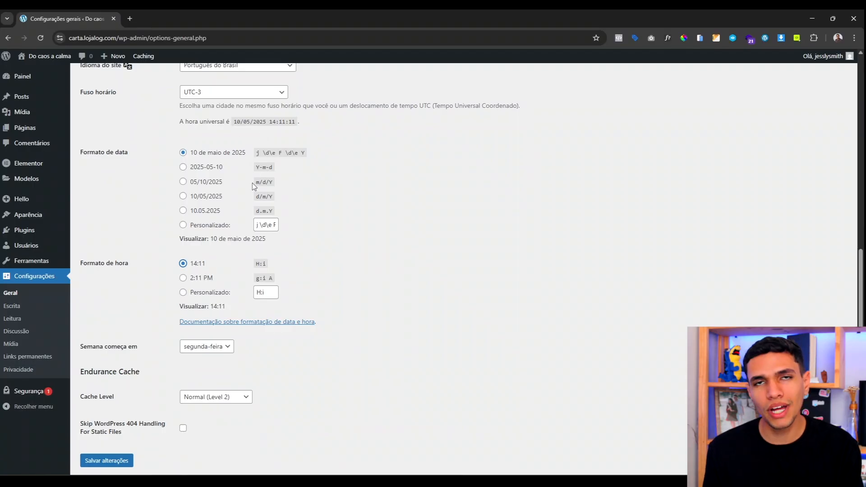
scroll(252, 183, "down", 1)
left_click(109, 430)
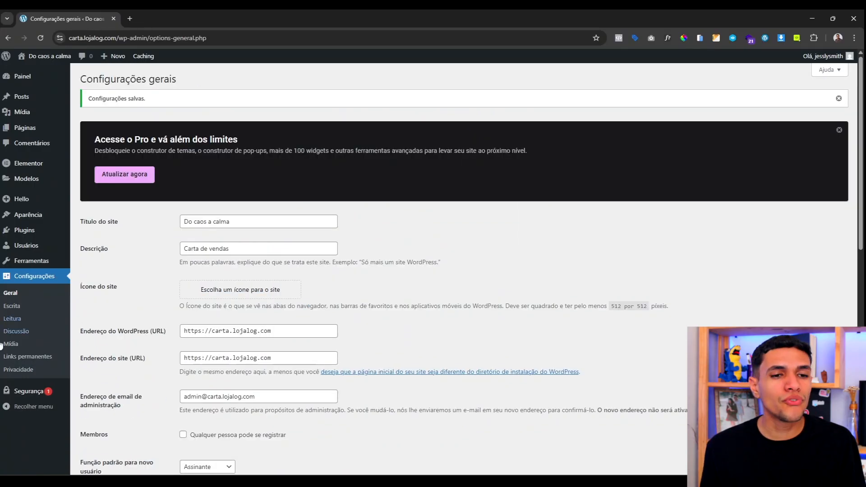
left_click(20, 357)
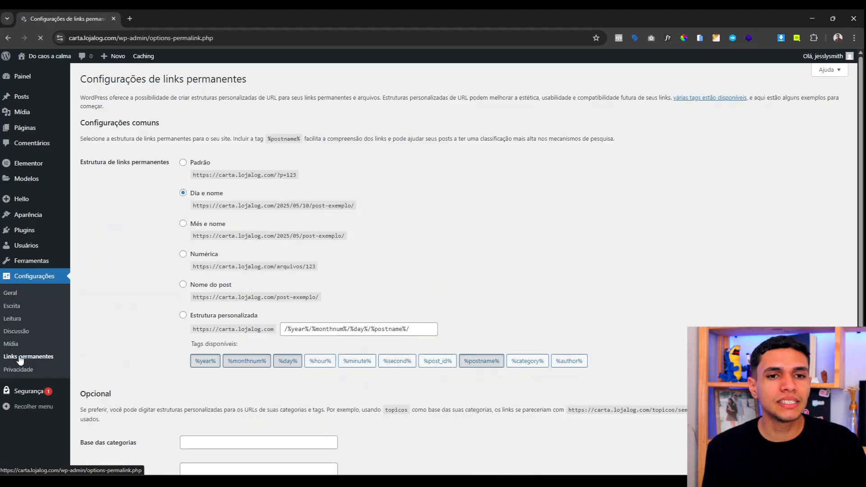
Step: Set the permalink structure to Nome do post (/%postname%/) and save it
scroll(145, 265, "down", 2)
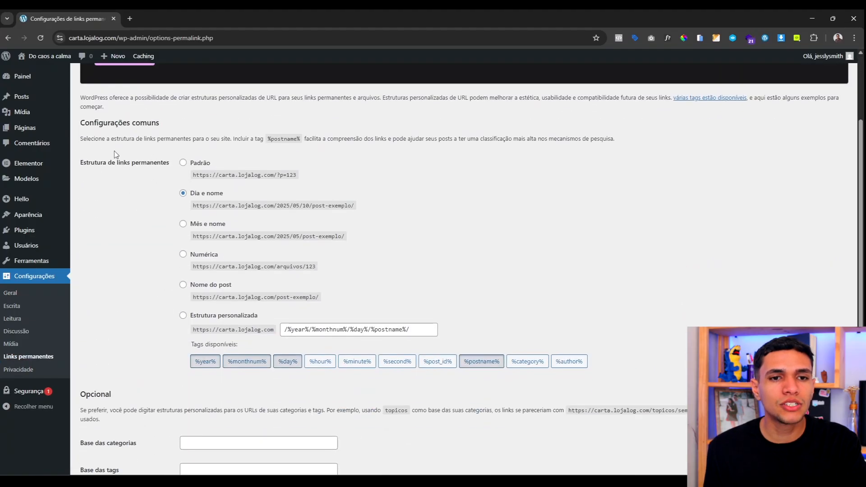
left_click(183, 284)
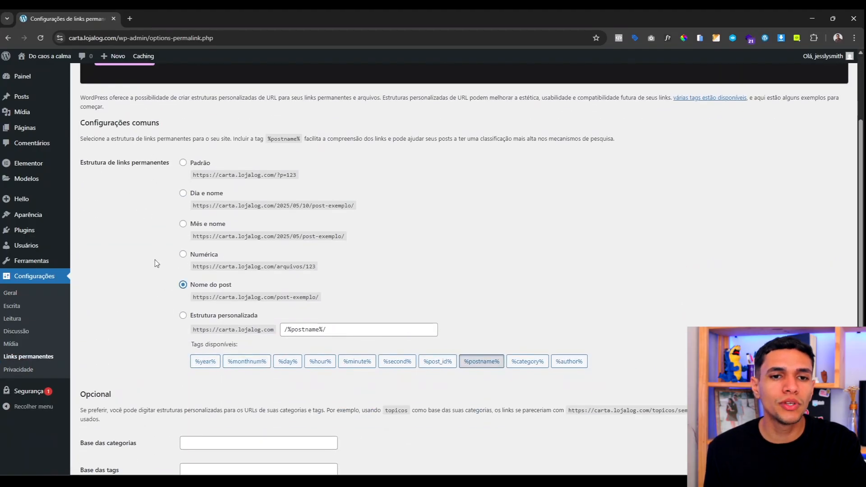
scroll(155, 260, "down", 2)
left_click(115, 429)
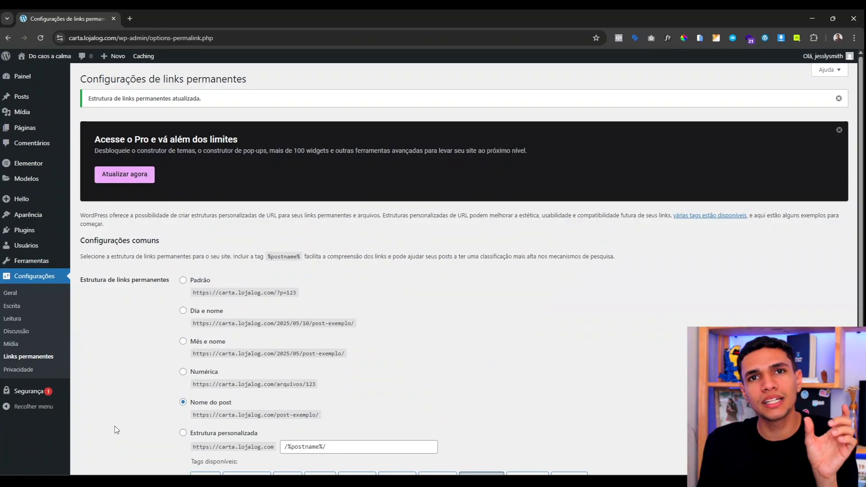
scroll(123, 177, "down", 2)
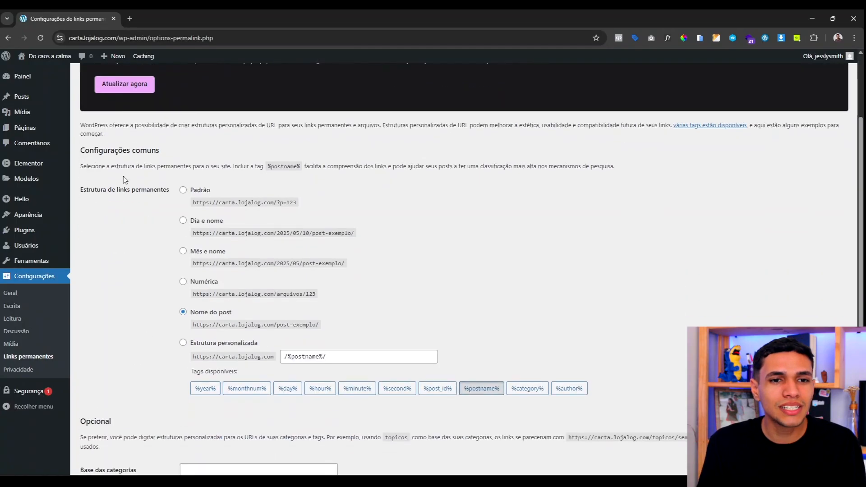
left_click_drag(116, 189, 157, 190)
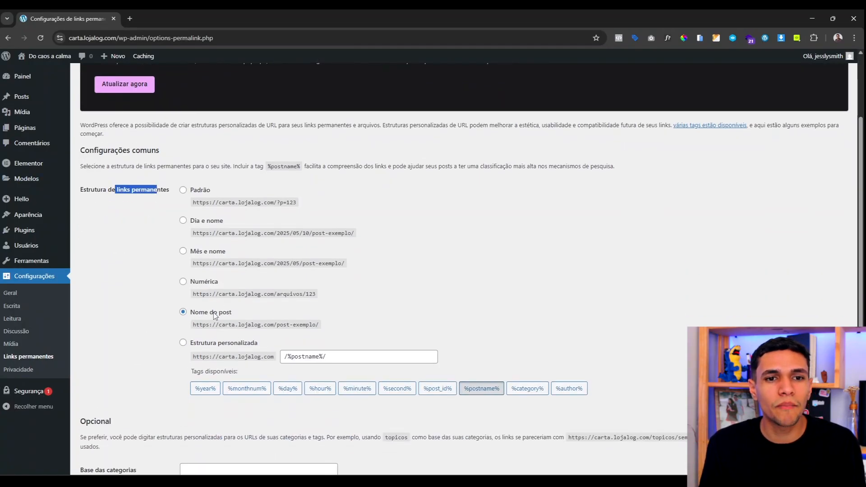
scroll(184, 312, "up", 2)
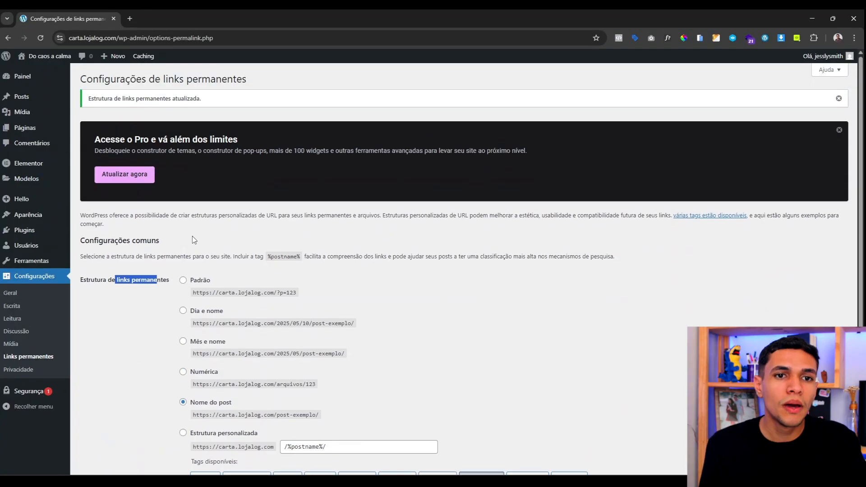
left_click(31, 129)
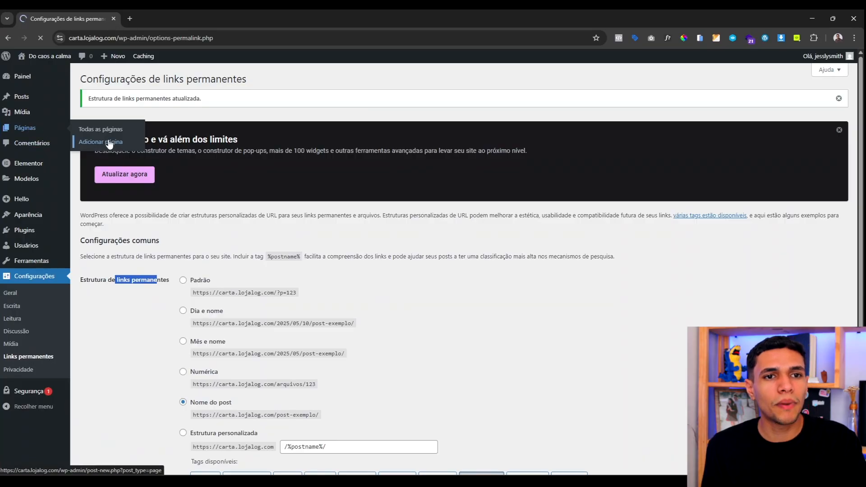
Step: Start a new page, dismiss the welcome dialog, and title it 'Carta de Vendas'
left_click(153, 80)
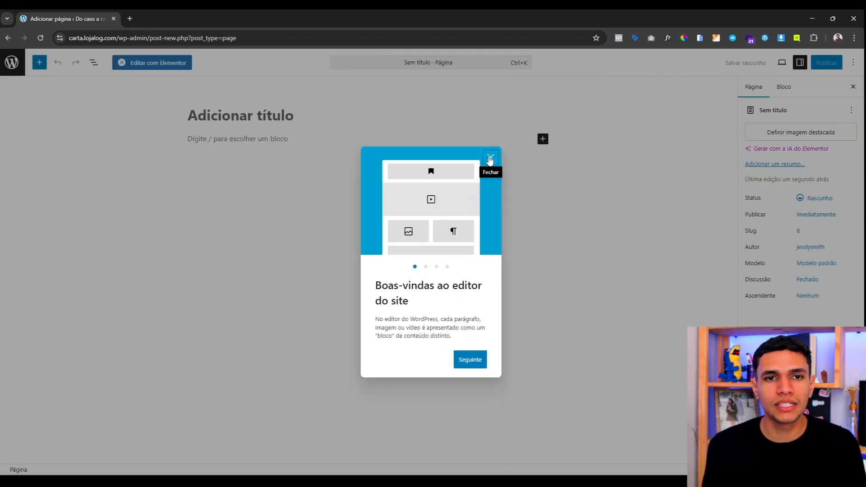
left_click(490, 155)
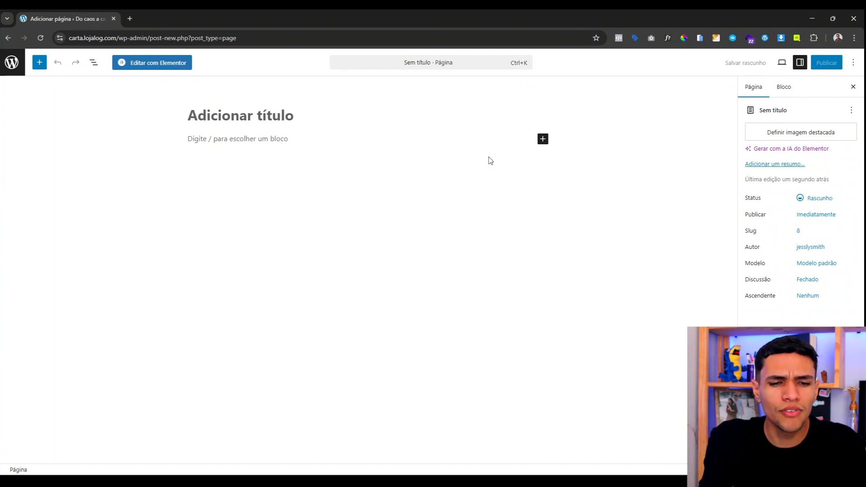
type("Carta")
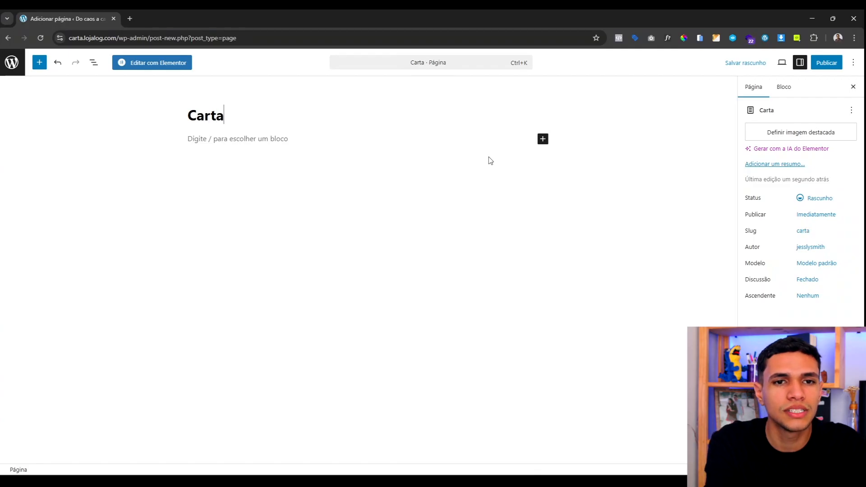
type(" de Vendas")
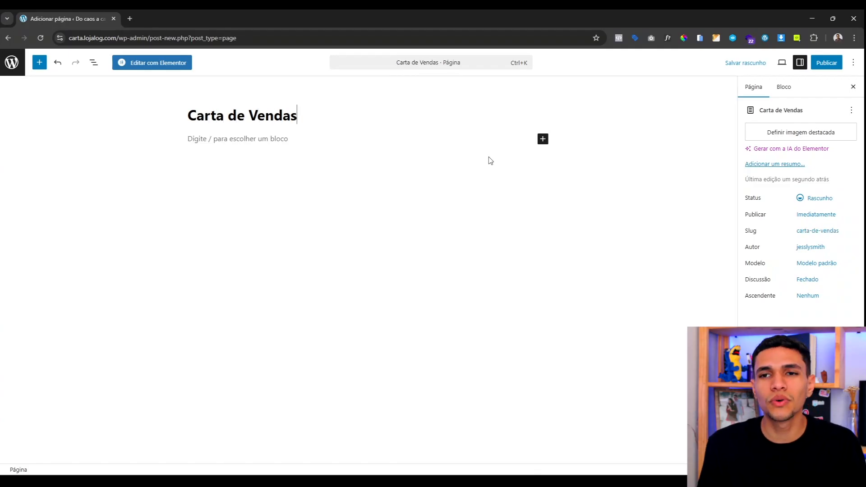
Step: Publish the Carta de Vendas page and switch off 'Modo tela cheia' full-screen mode
left_click(819, 67)
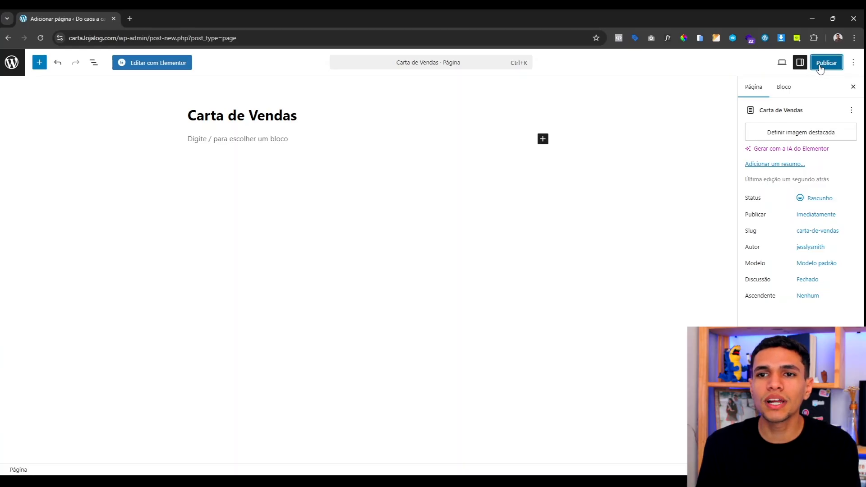
left_click(822, 66)
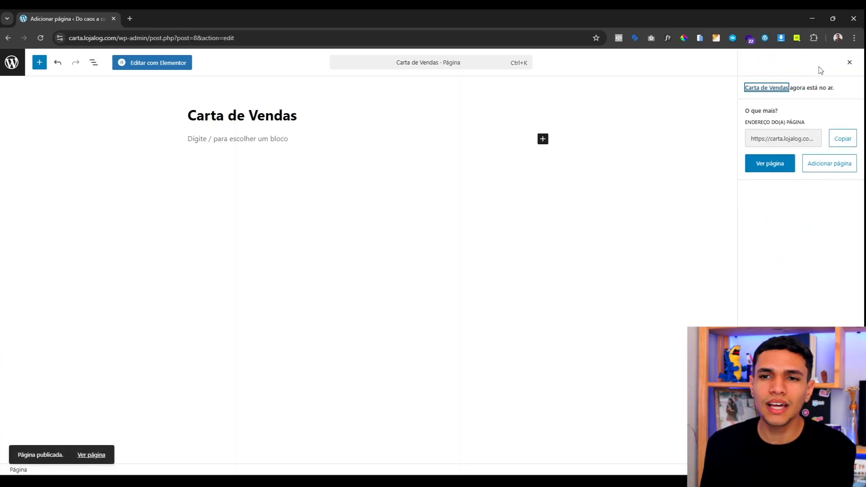
left_click(849, 63)
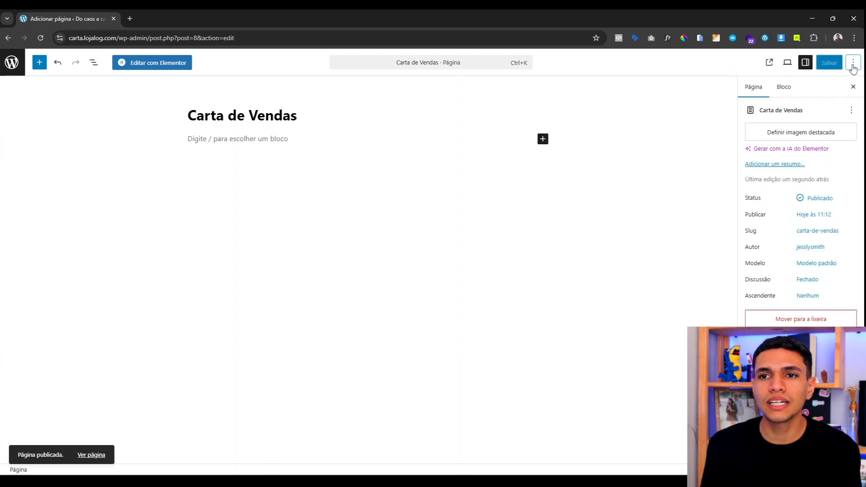
left_click(853, 65)
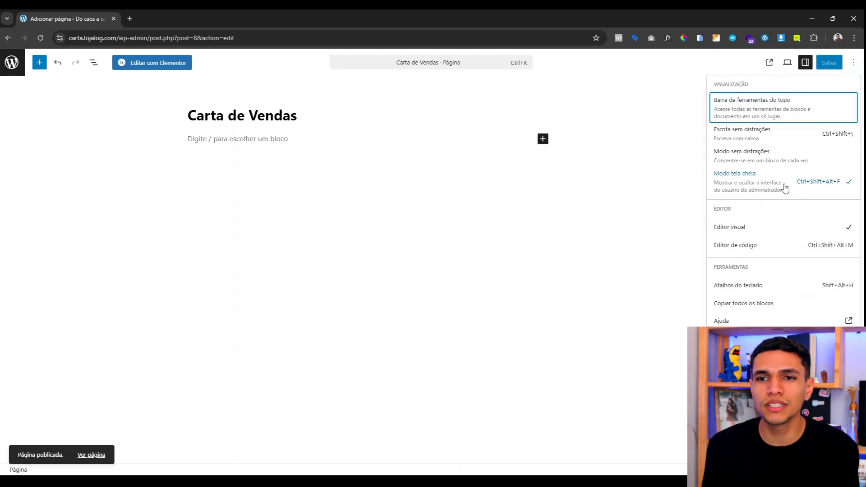
left_click(743, 182)
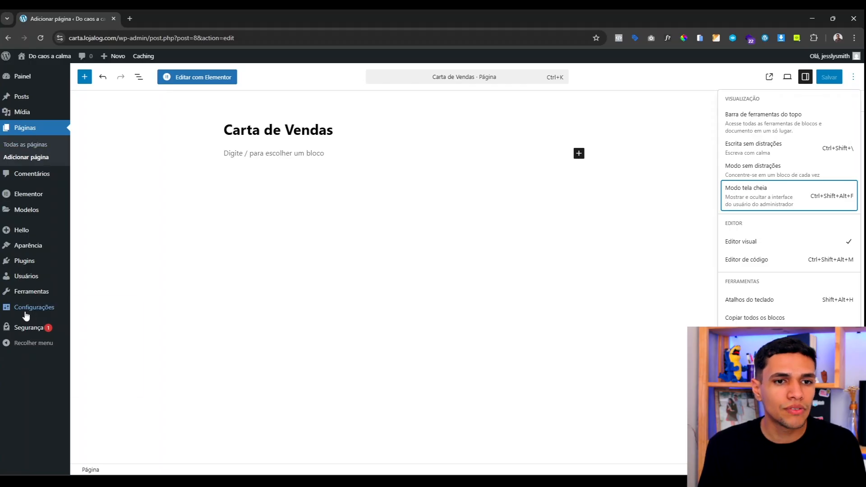
Step: Make 'Carta de Vendas' the static homepage in Reading settings, save, and open the live site
mouse_move(20, 312)
left_click(96, 337)
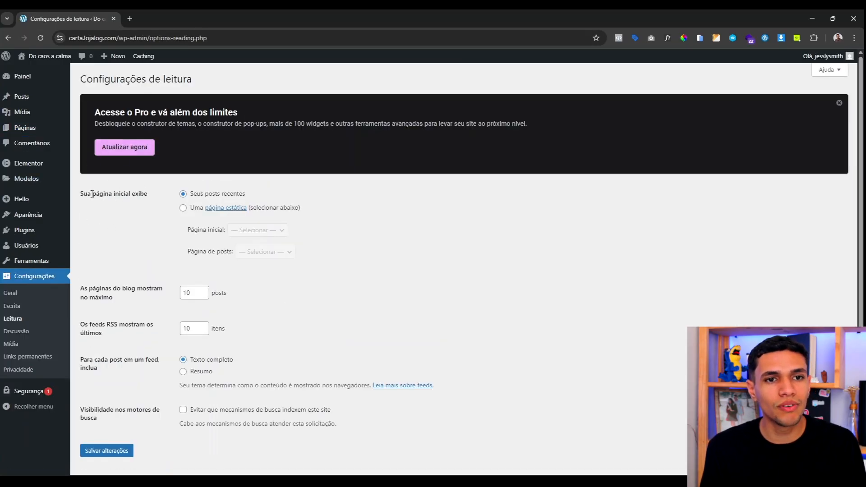
left_click_drag(92, 194, 153, 201)
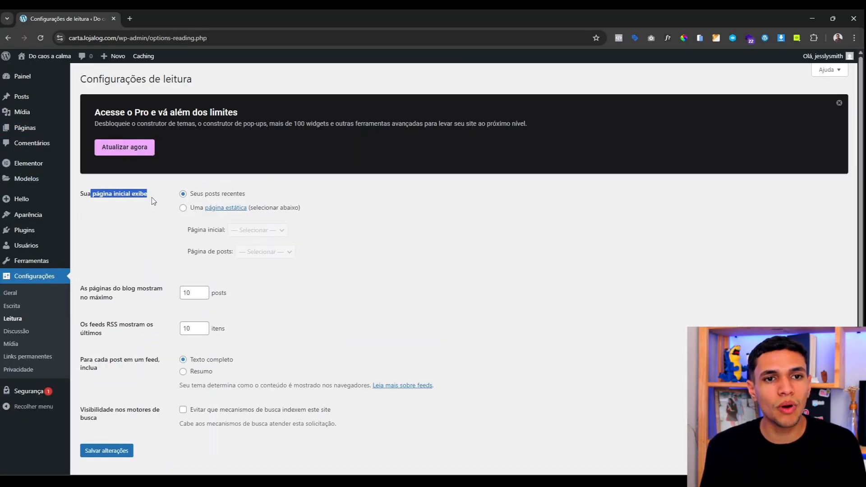
left_click(183, 209)
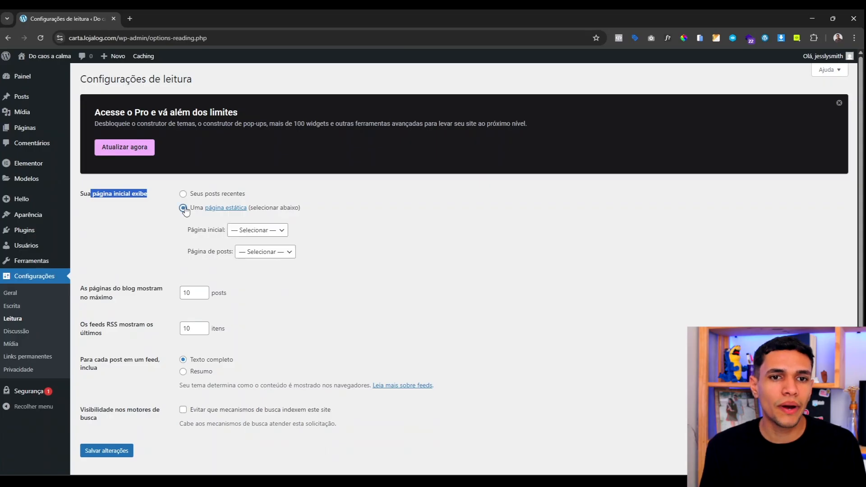
left_click(253, 231)
left_click(247, 257)
scroll(201, 247, "down", 1)
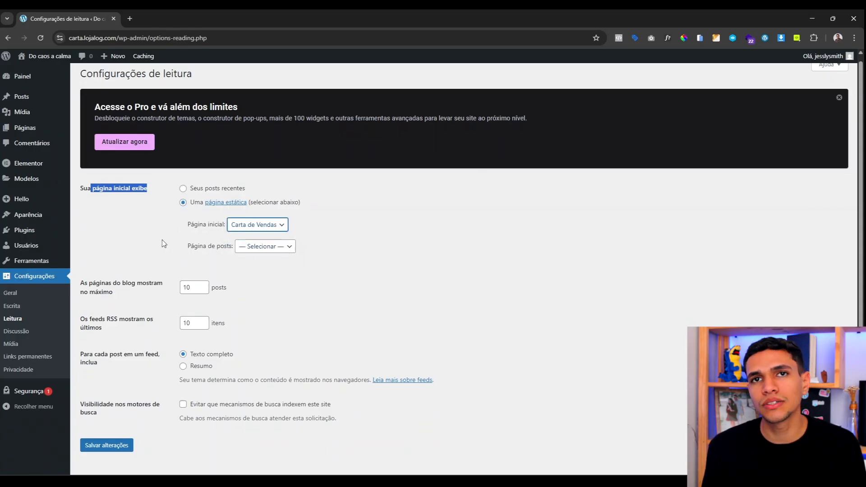
left_click(116, 431)
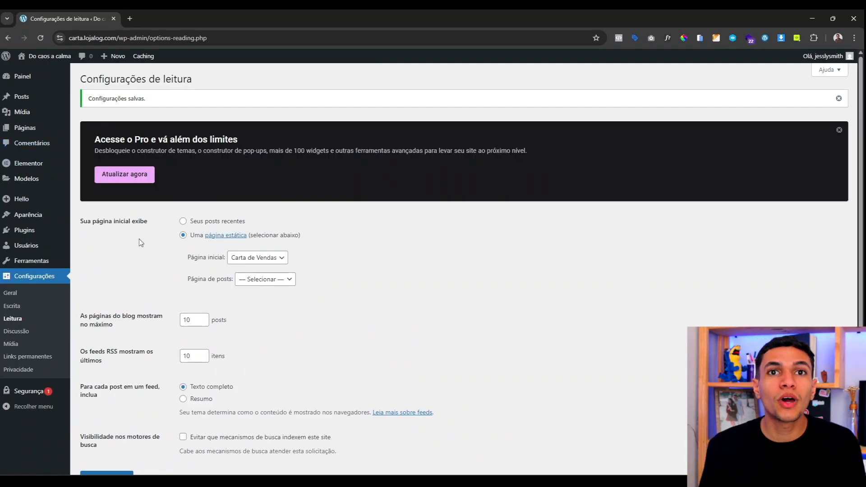
left_click(30, 72)
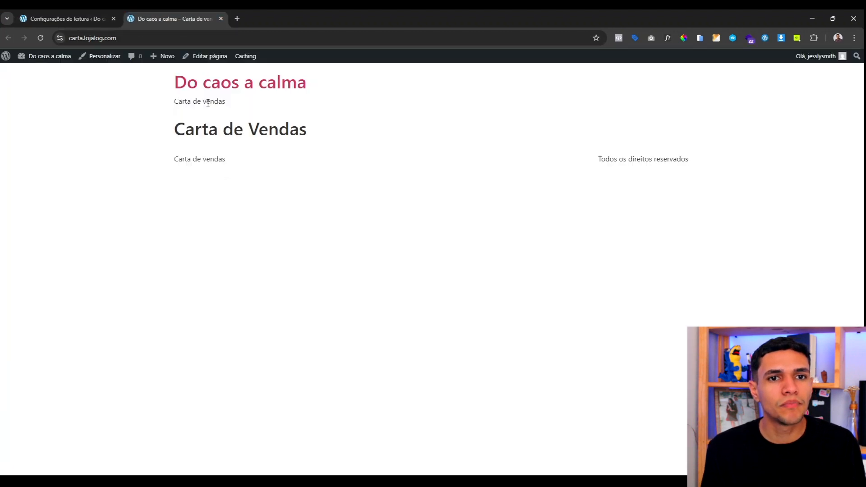
Step: Inspect the live Carta de Vendas front page, then return to the Configurações de leitura tab
left_click(67, 35)
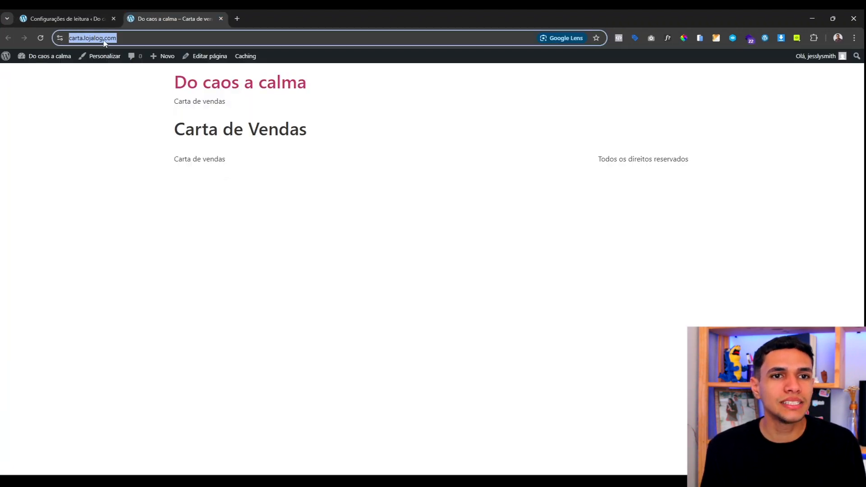
left_click(180, 158)
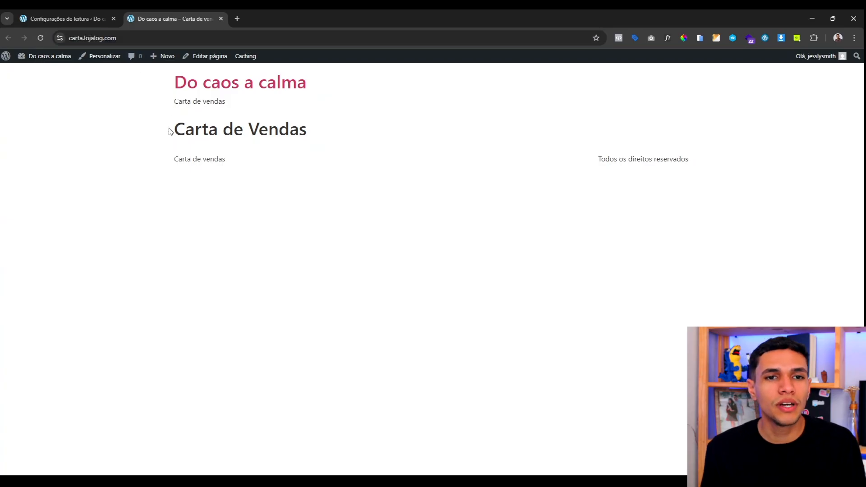
left_click_drag(170, 131, 310, 138)
left_click(318, 183)
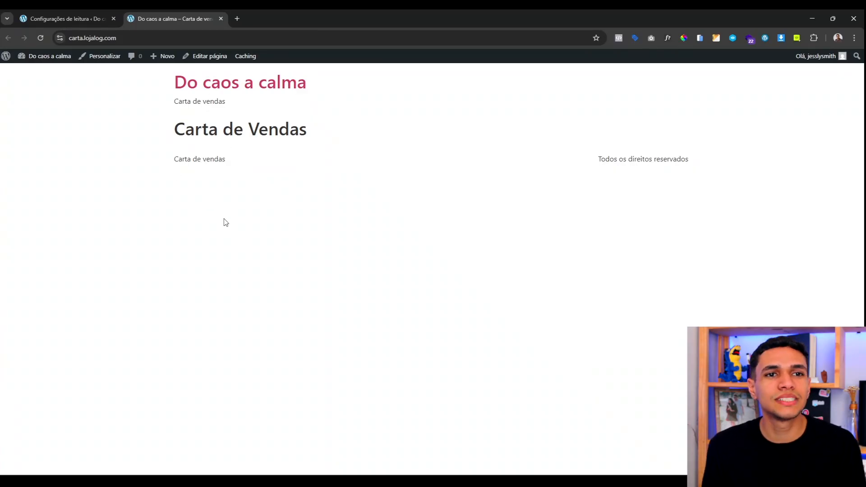
left_click(59, 13)
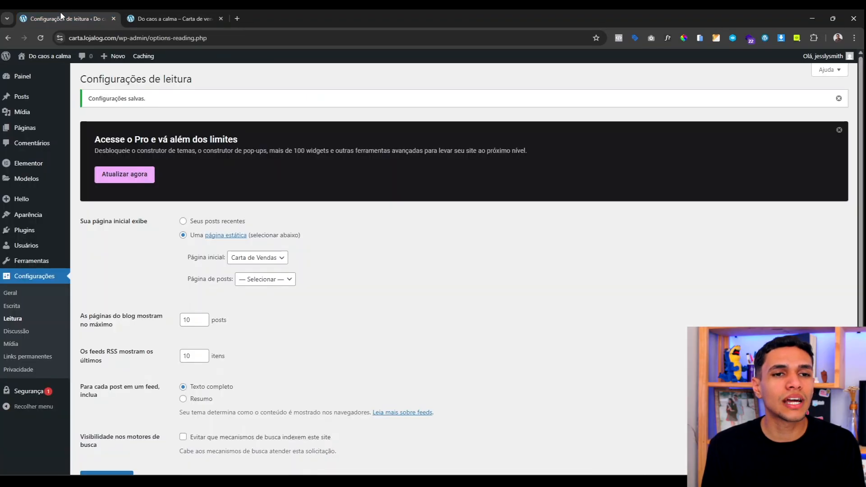
Step: Open Carta de Vendas from the Todas as páginas list in the block editor
left_click(25, 128)
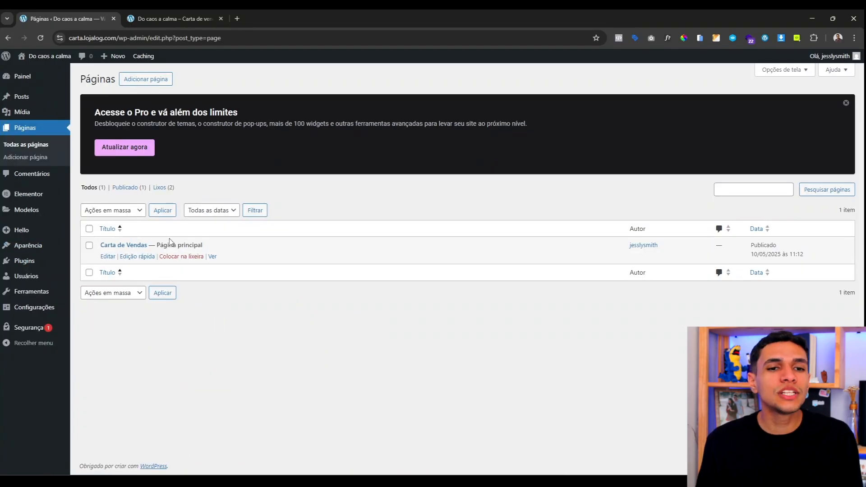
triple_click(246, 263)
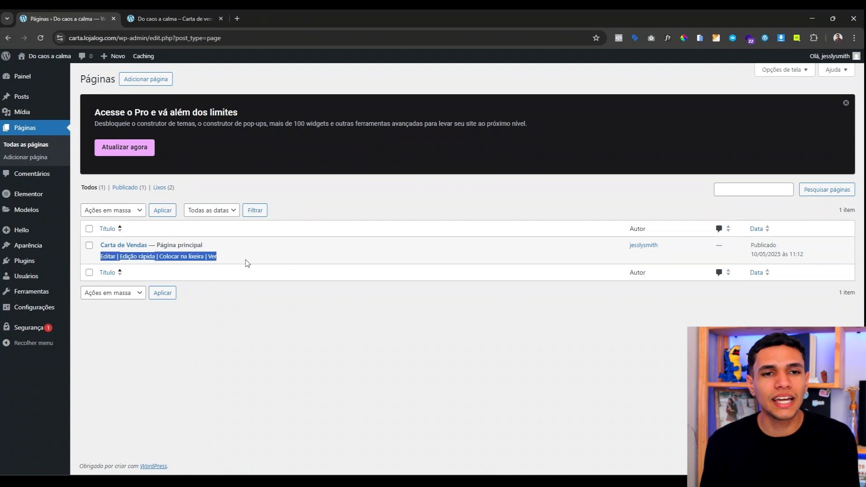
left_click(247, 262)
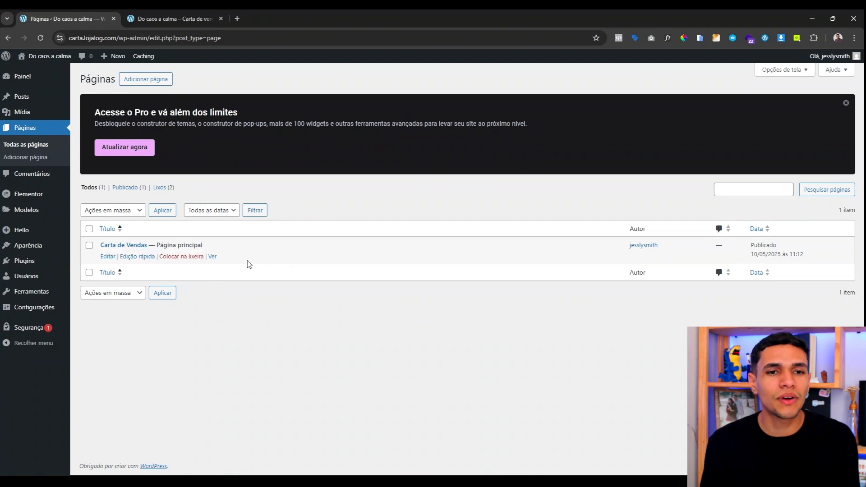
left_click(106, 257)
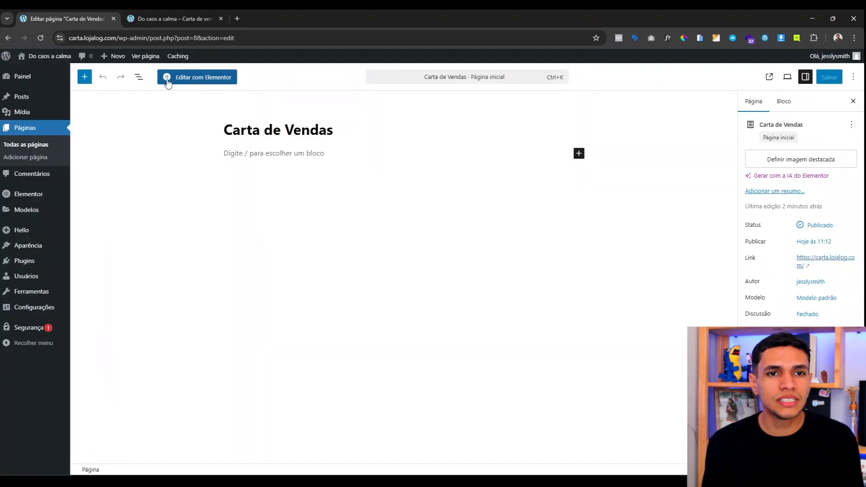
Step: Recreate the missing Elementor default kit via Recriar kit and reload the Carta de Vendas editor
left_click(192, 85)
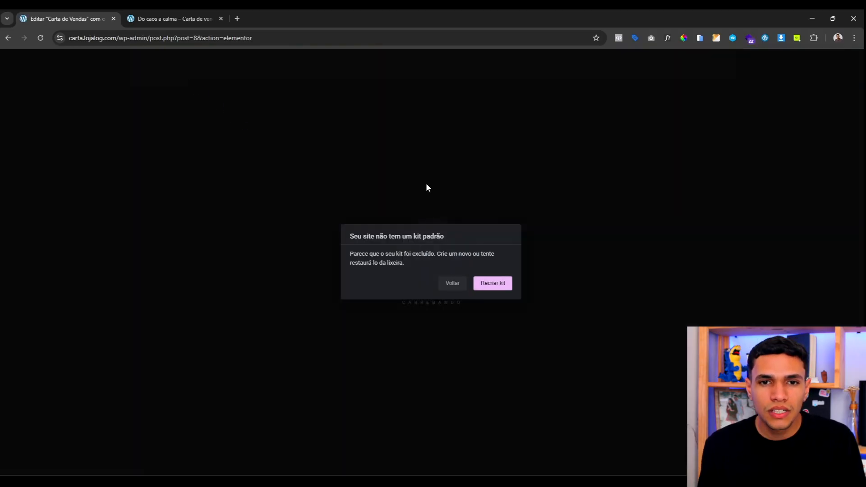
left_click(488, 287)
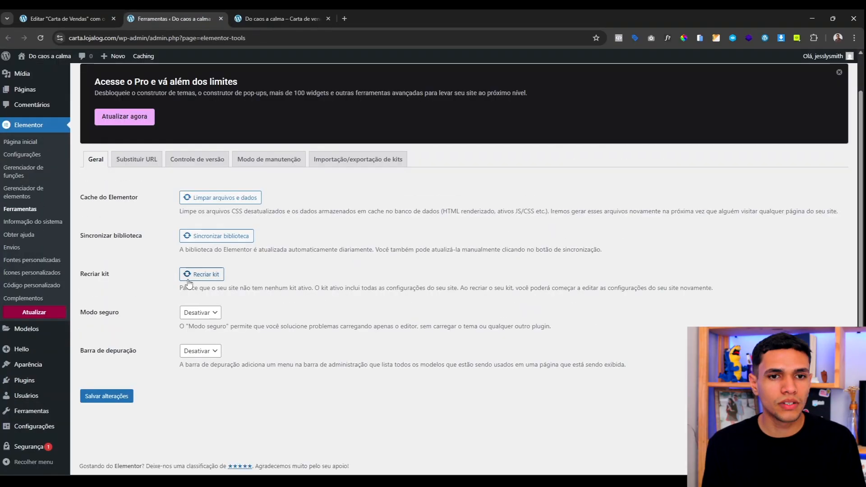
left_click(201, 279)
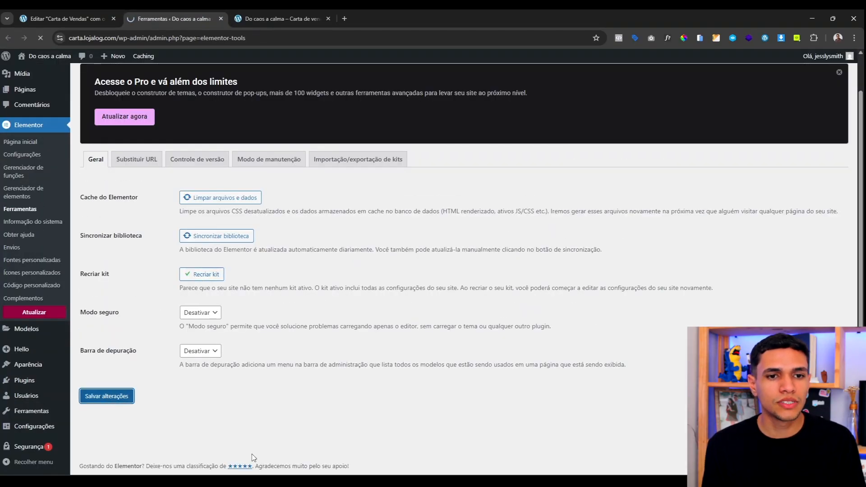
key("ctrl+shift+Tab")
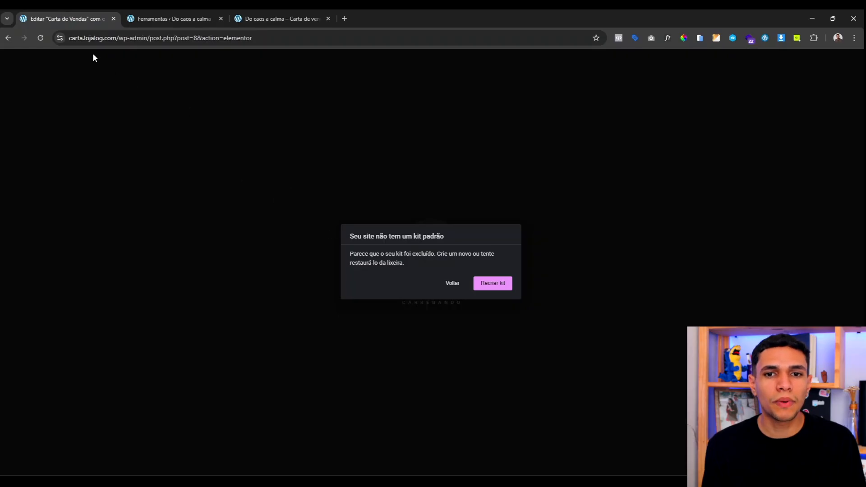
left_click(40, 39)
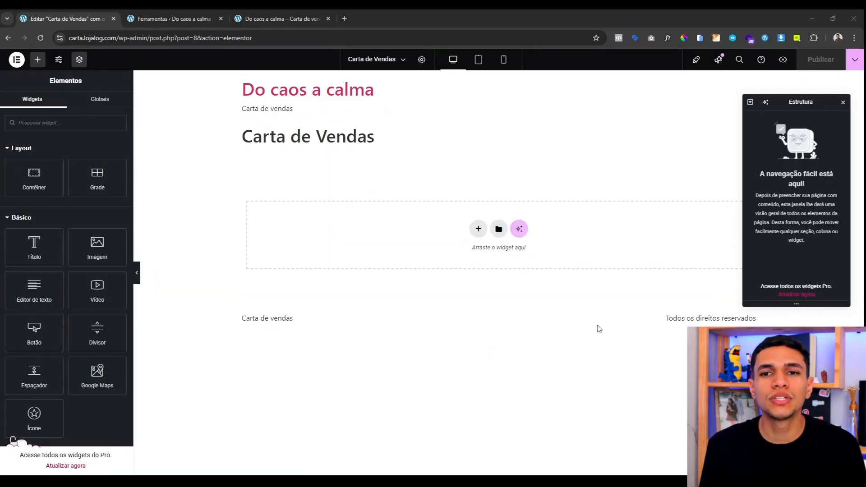
Step: Dock the Estrutura navigator on the right and preview the page at tablet, mobile and desktop widths
left_click_drag(794, 105, 861, 191)
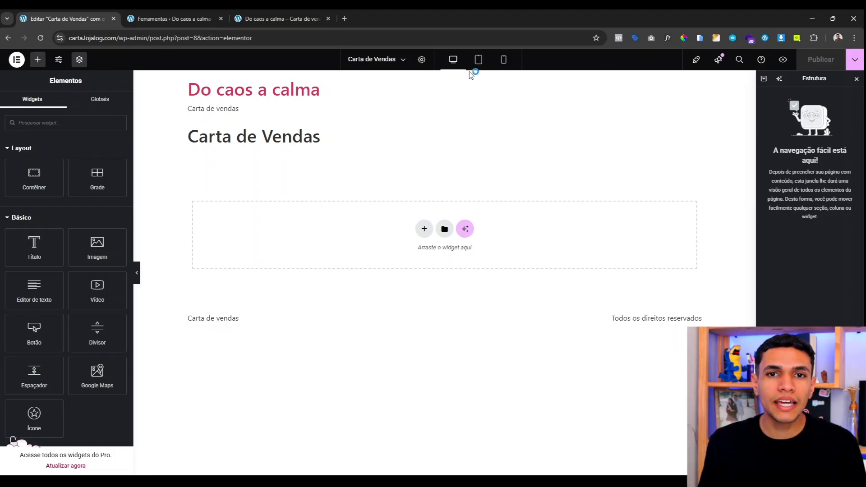
left_click(479, 60)
left_click(503, 60)
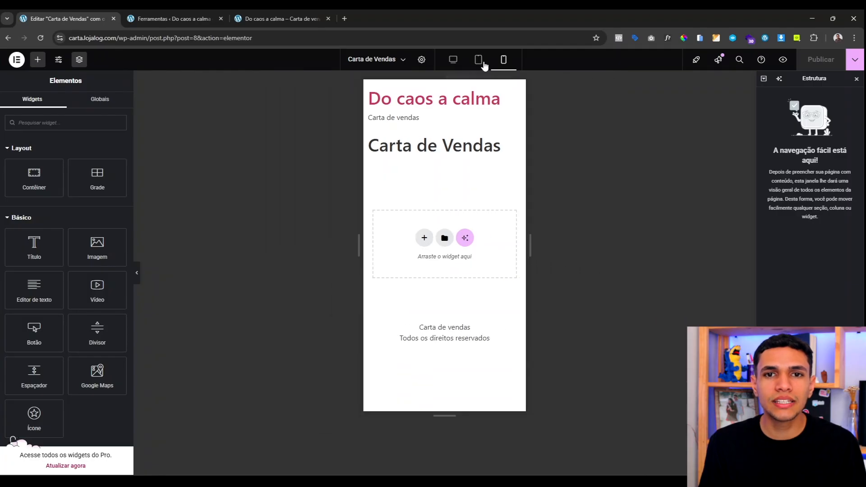
left_click(452, 60)
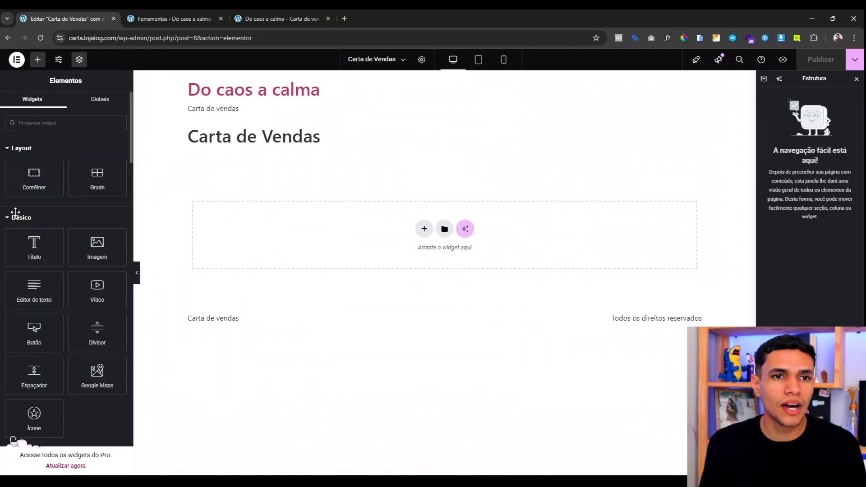
Step: Browse the widget panel, collapsing the Pro widgets category
scroll(15, 212, "down", 8)
scroll(68, 271, "up", 8)
scroll(75, 293, "down", 1)
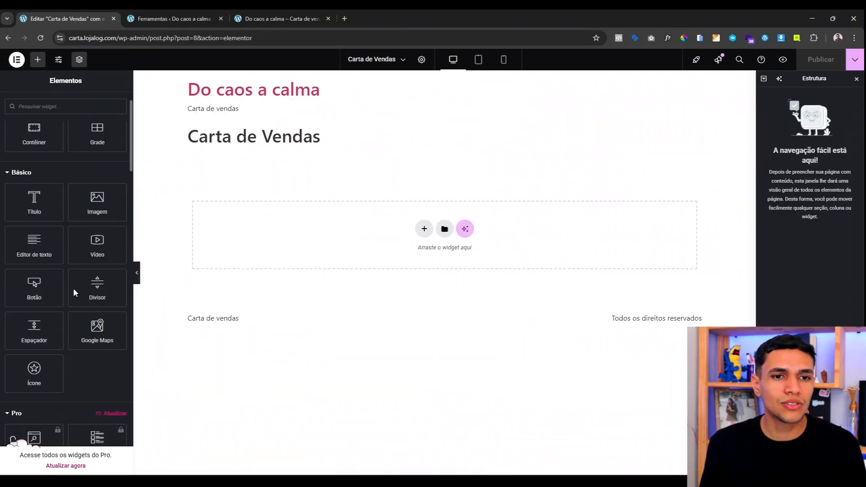
scroll(54, 280, "down", 10)
scroll(68, 271, "up", 10)
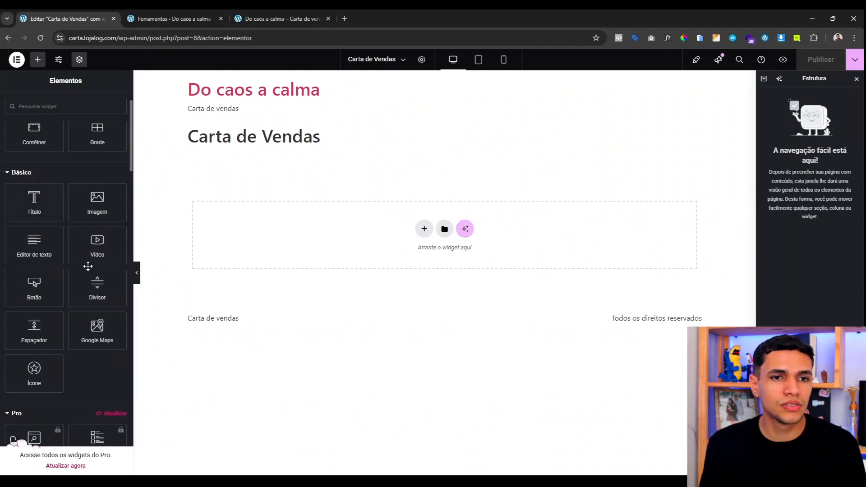
scroll(88, 266, "down", 5)
left_click(15, 189)
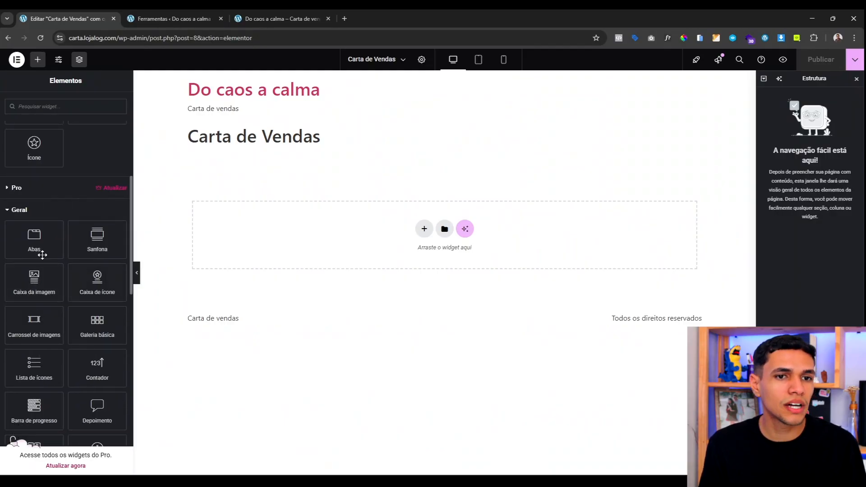
scroll(18, 298, "down", 8)
scroll(18, 300, "up", 14)
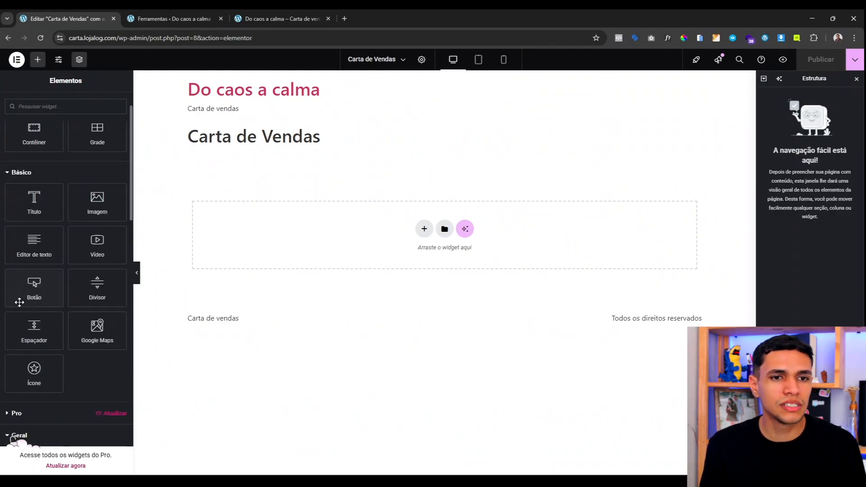
scroll(36, 301, "up", 2)
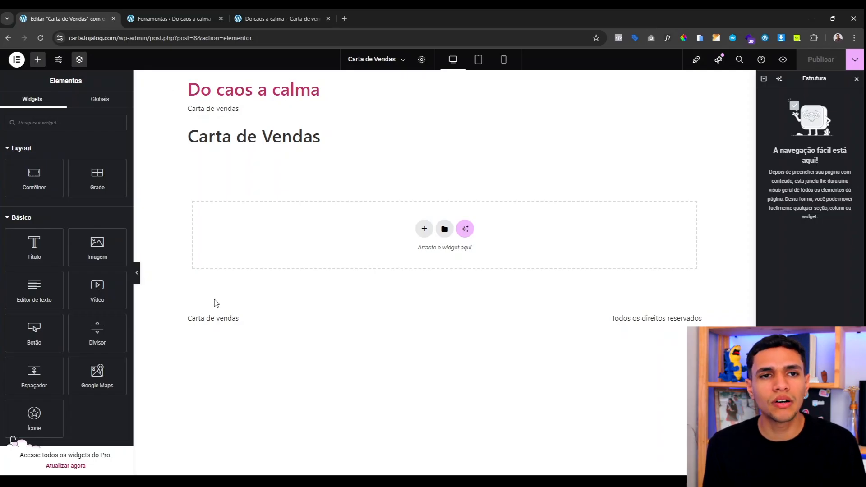
Step: Set the page's Layout da página to Tela do Elementor and publish it
left_click(422, 60)
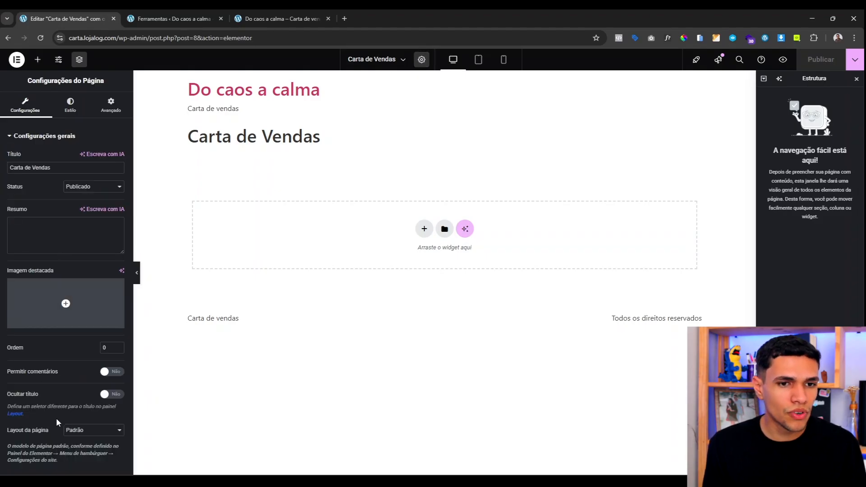
left_click(97, 430)
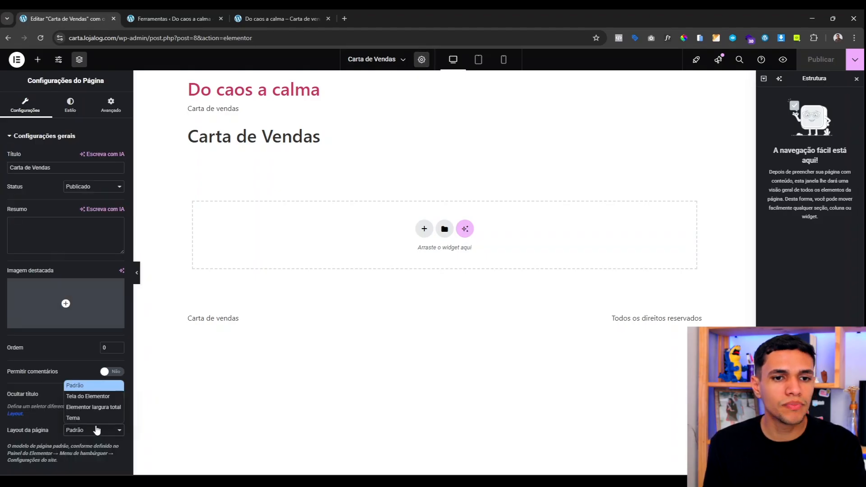
left_click(90, 394)
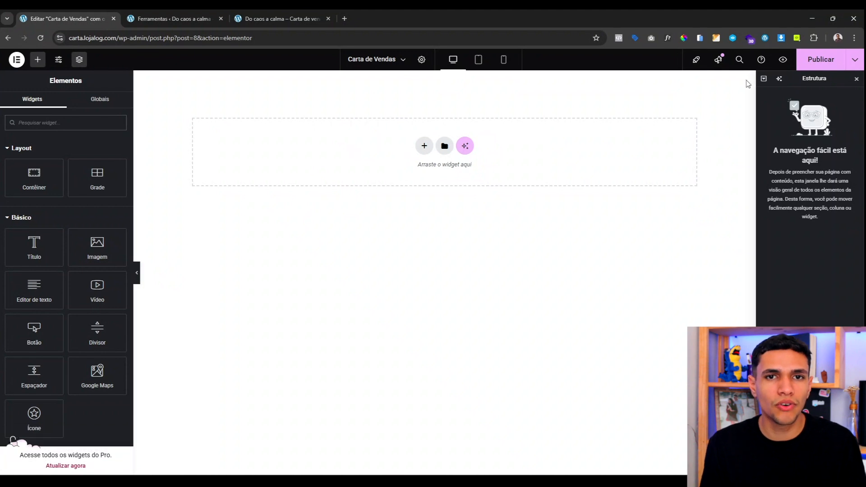
left_click(818, 59)
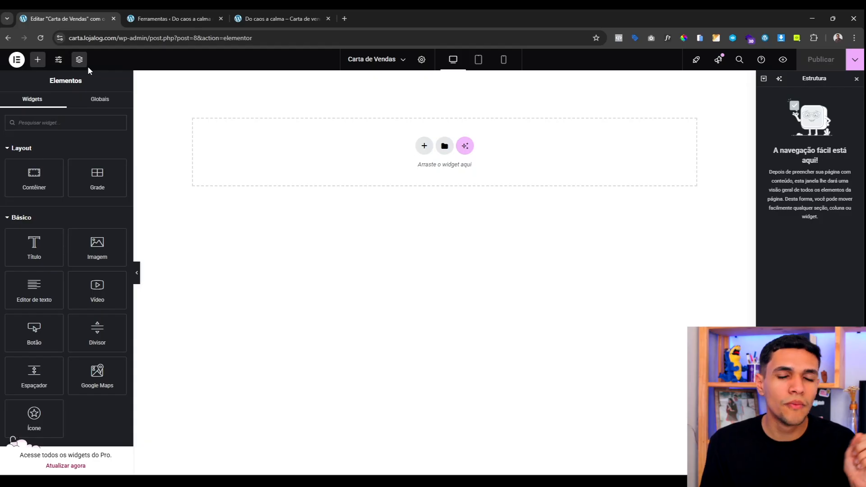
Step: In site settings Cores globais, add a first custom colour named Branco
left_click(60, 63)
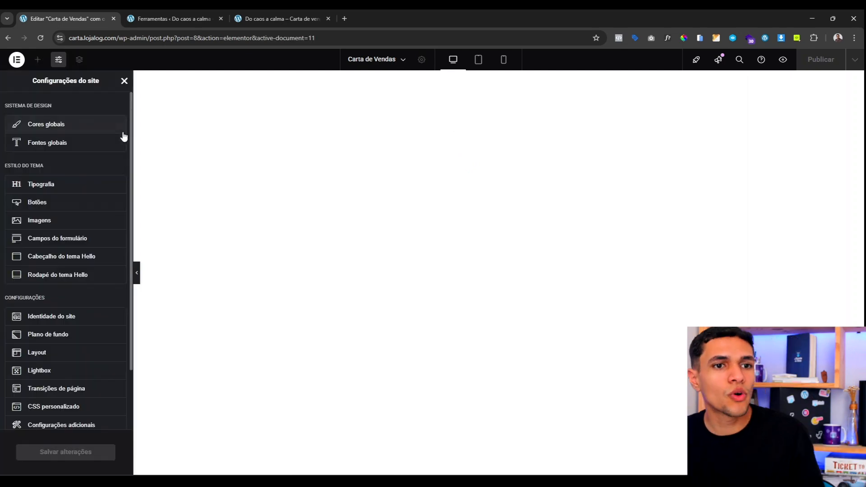
left_click(43, 129)
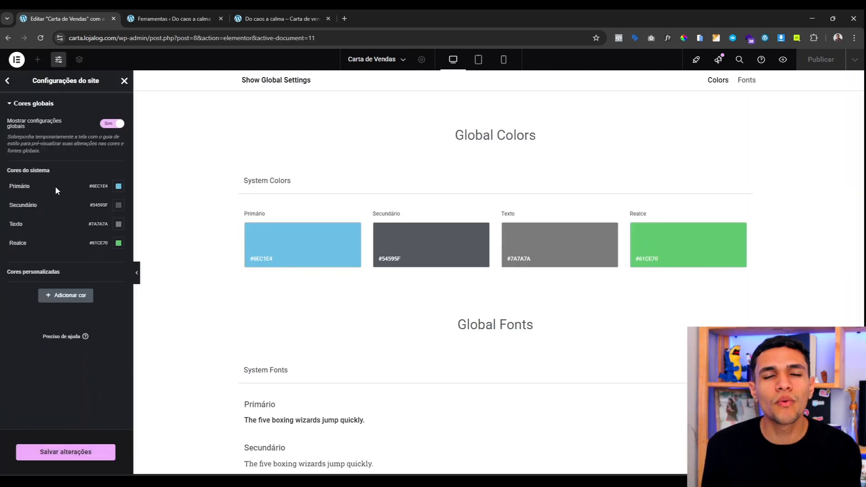
left_click(75, 296)
left_click(117, 290)
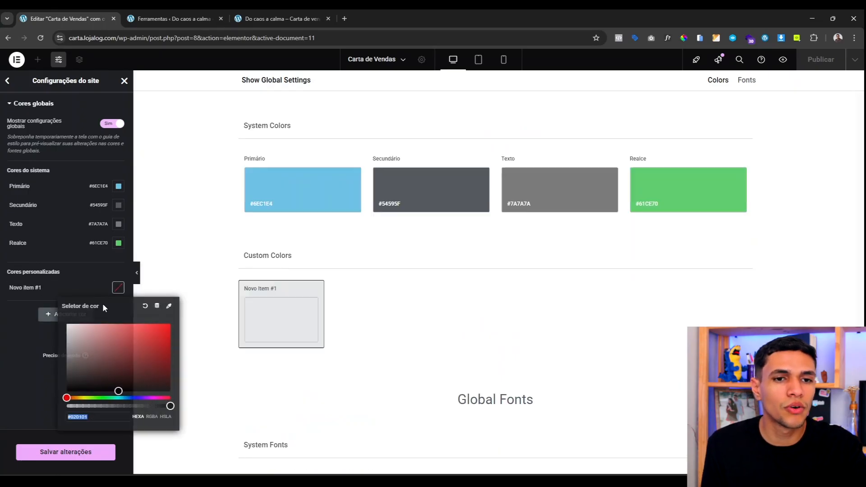
left_click(41, 290)
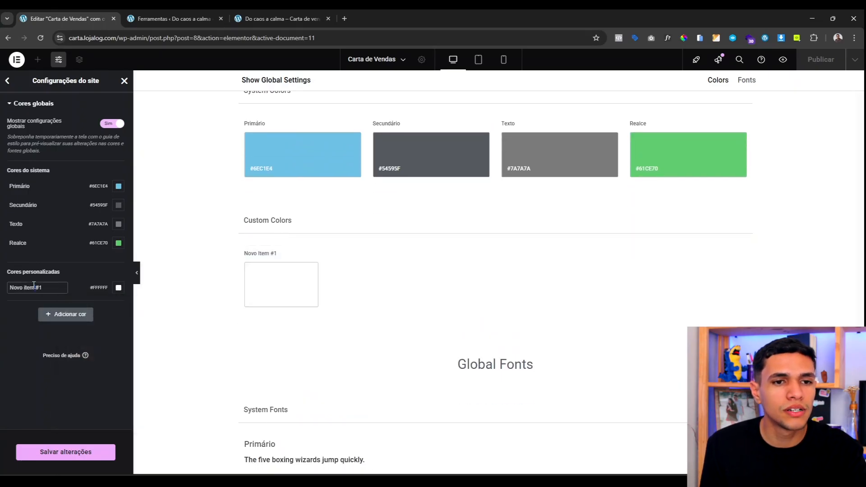
left_click(36, 288)
type("Branco")
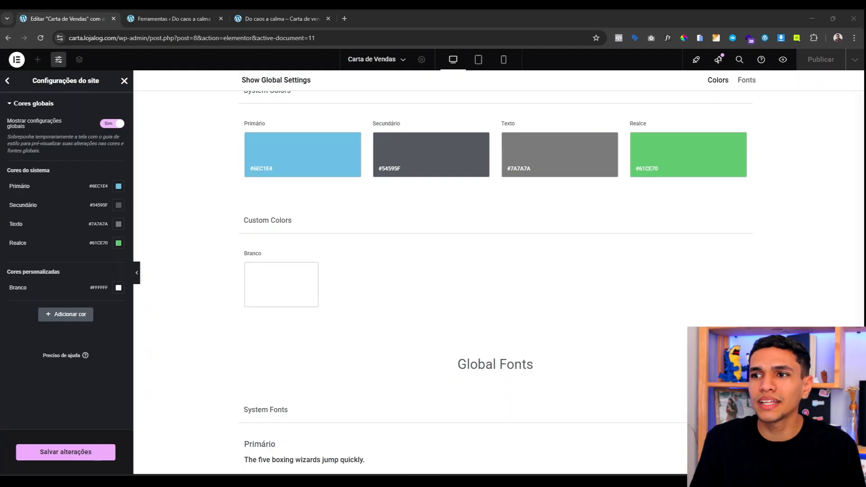
Step: Add a custom global colour Azul with hex #1C1C24
left_click(59, 313)
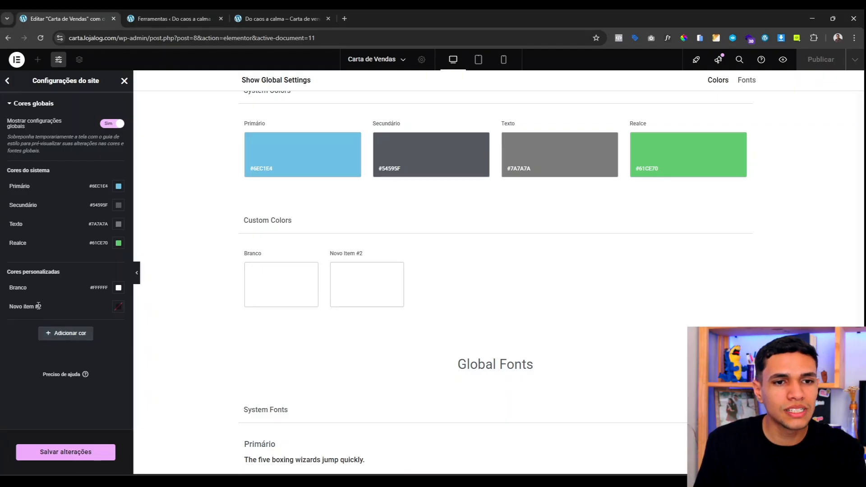
left_click(44, 308)
type("A")
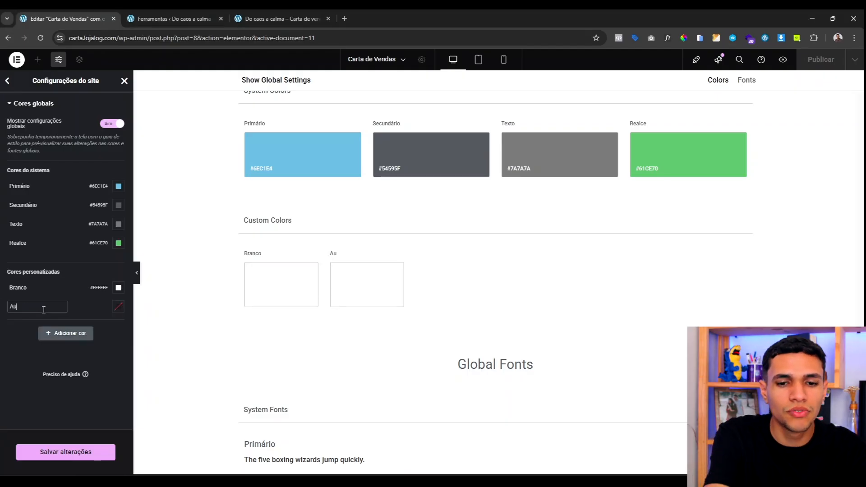
type("zul")
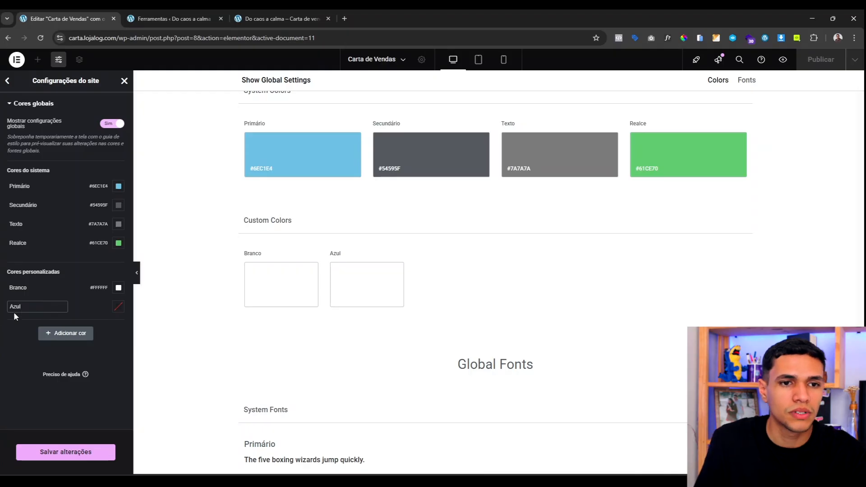
left_click(118, 307)
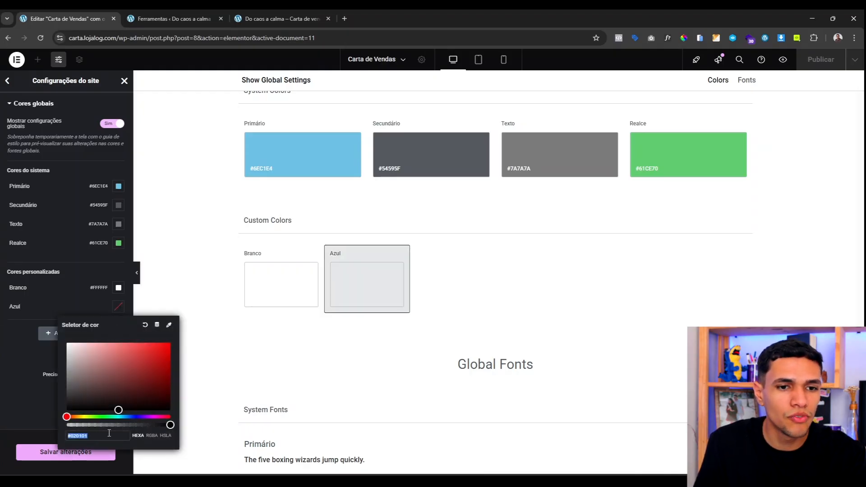
type("1C1C24")
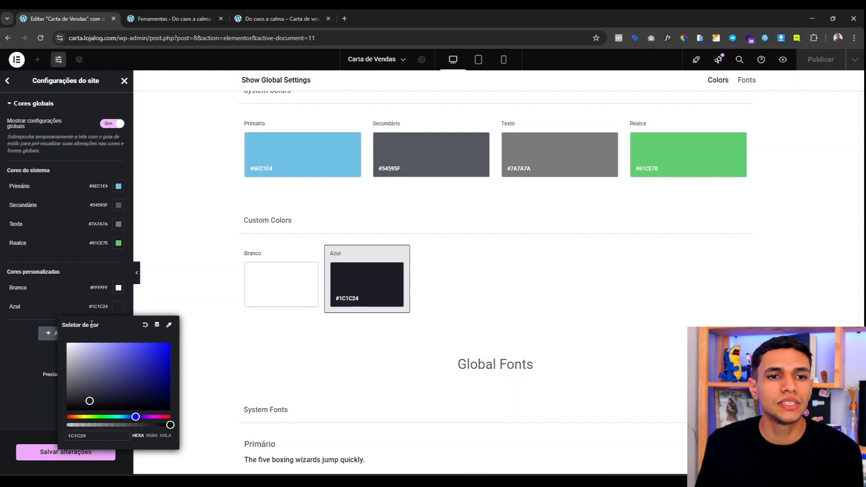
left_click(41, 332)
Step: Add a custom global colour Amarelo with hex #F4BF2E
left_click(41, 332)
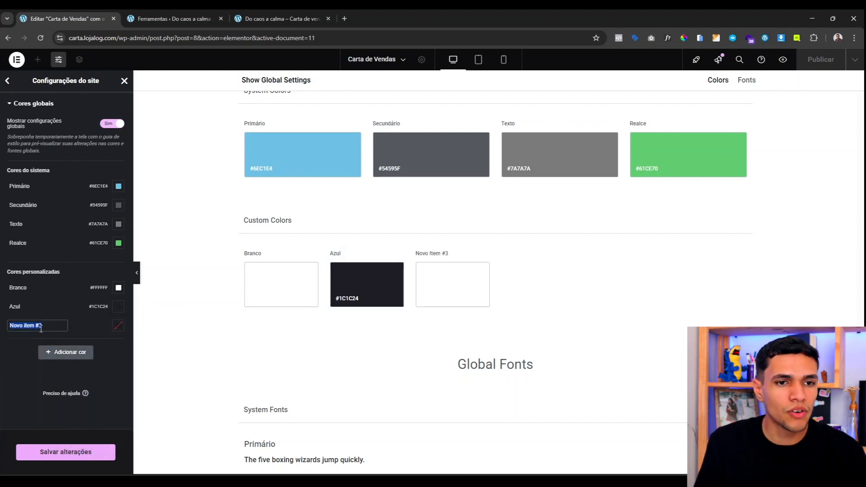
type("Amarelo")
left_click(118, 325)
left_click(102, 455)
type("F4BF2E")
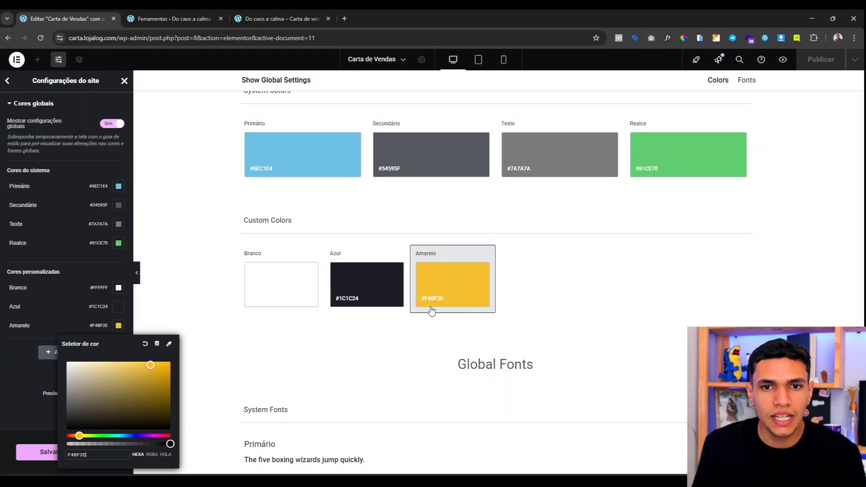
left_click(28, 338)
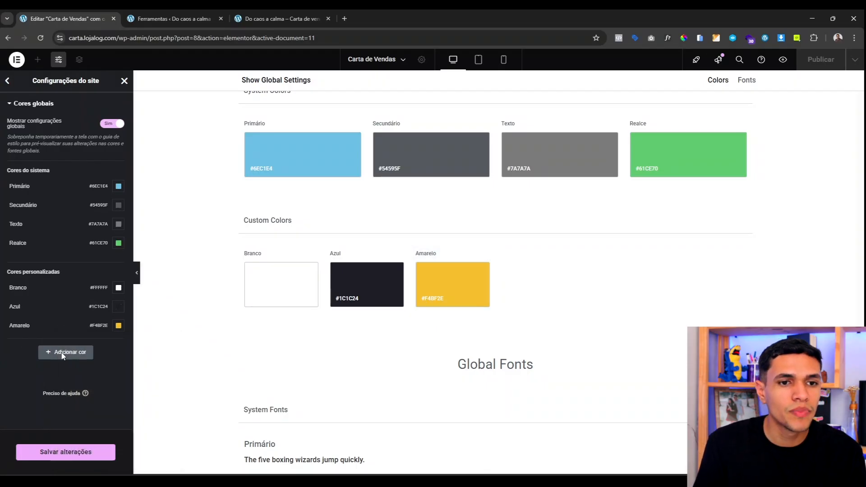
Step: Add Cinza with hex #EBEDF2, save the global colours, and go back to site settings
left_click(63, 352)
left_click(48, 345)
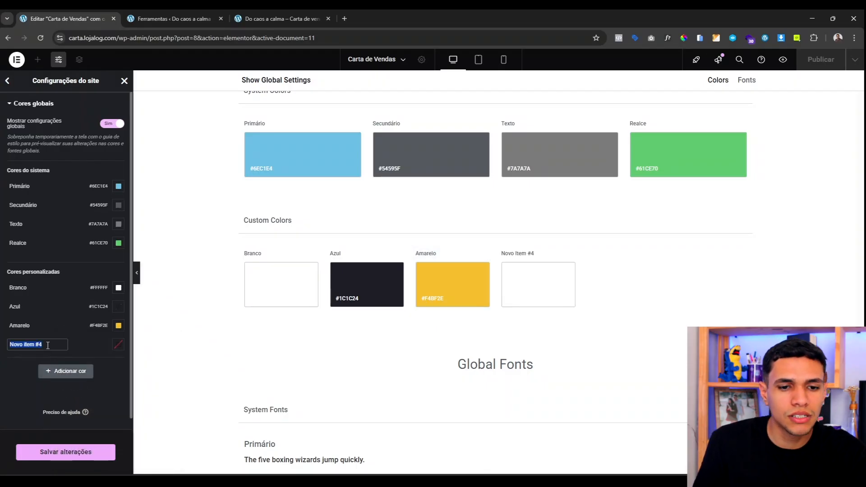
type("Cinza")
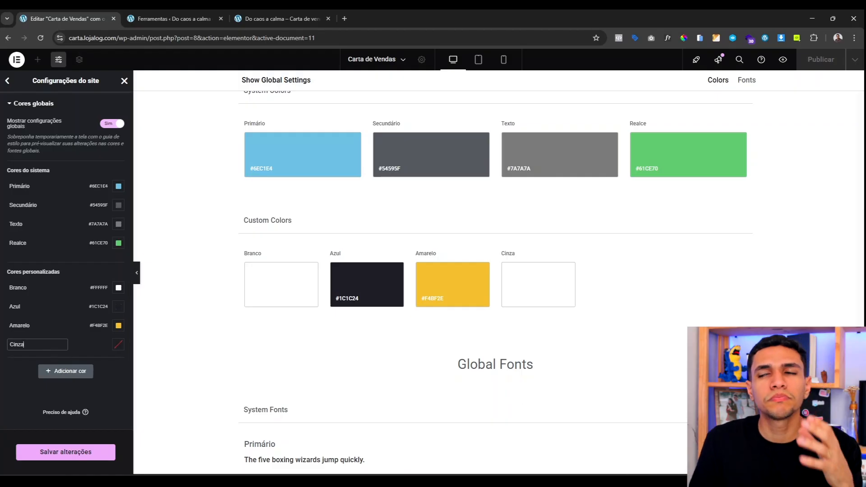
key("Return")
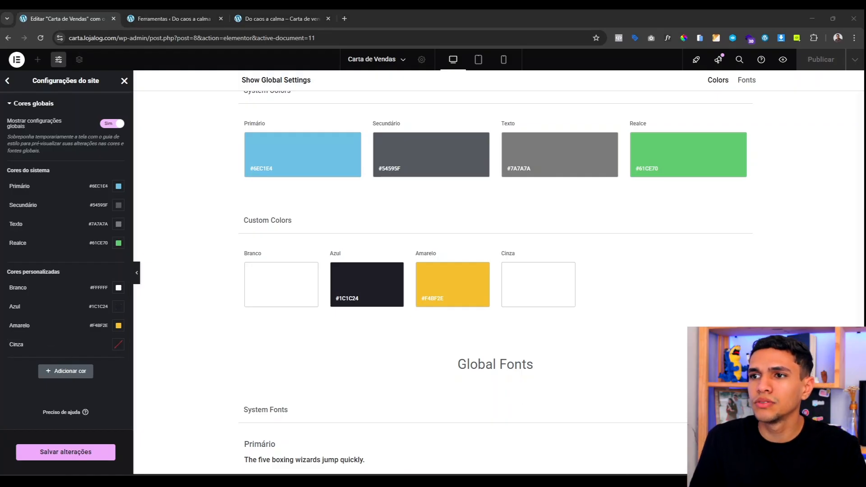
left_click(117, 344)
type("#EBEDF2")
left_click(82, 342)
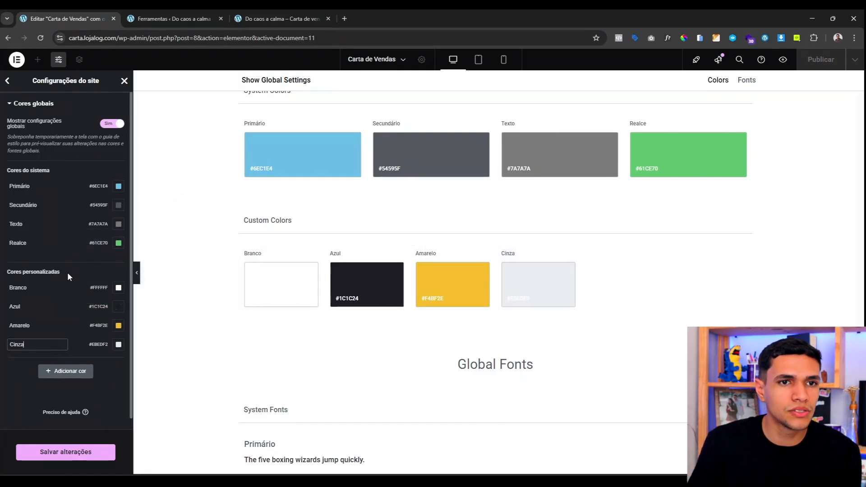
left_click(69, 456)
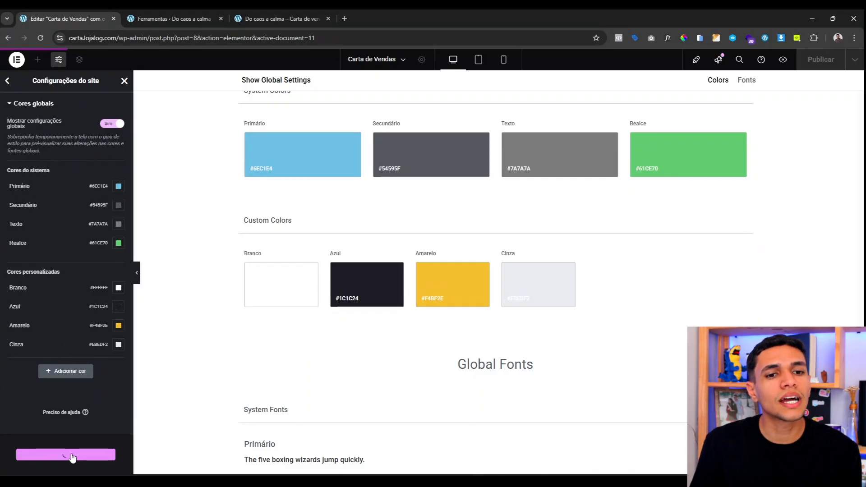
left_click(7, 80)
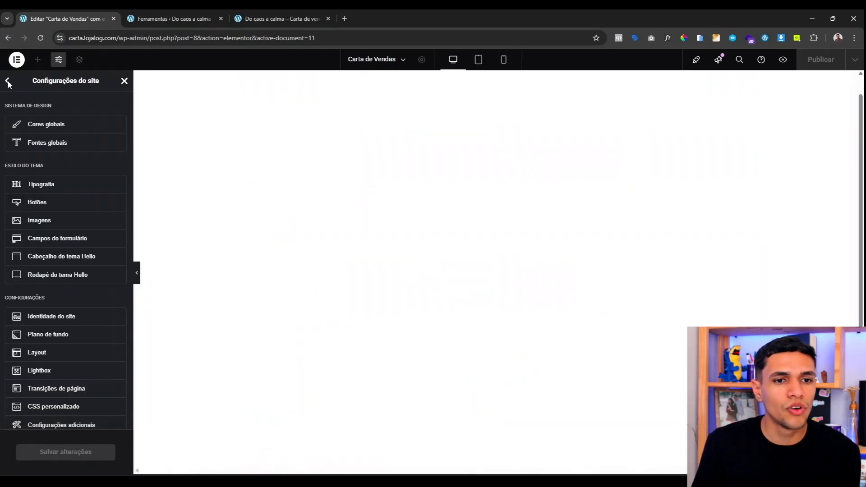
Step: Set the Primário and Secundário global fonts to Montserrat
left_click(57, 143)
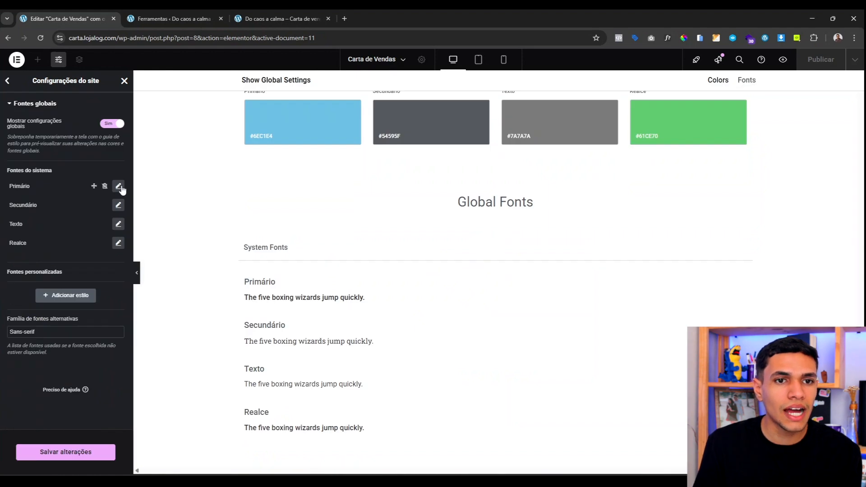
left_click(118, 186)
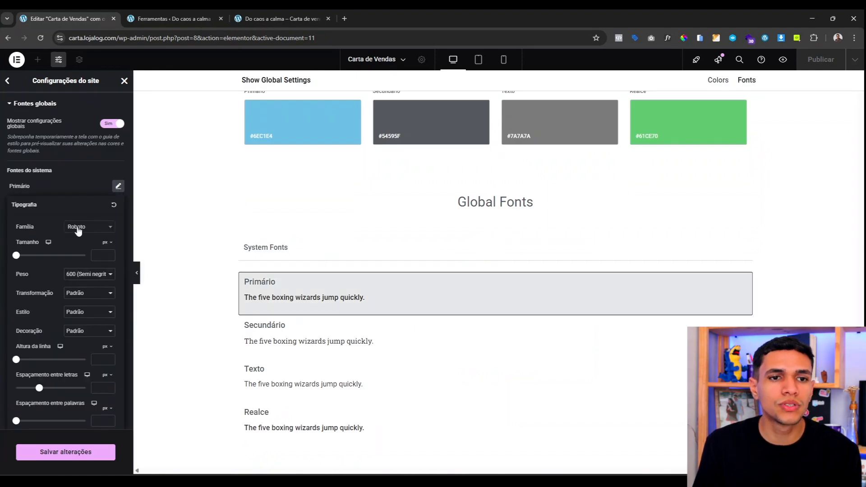
left_click(77, 228)
type("mo")
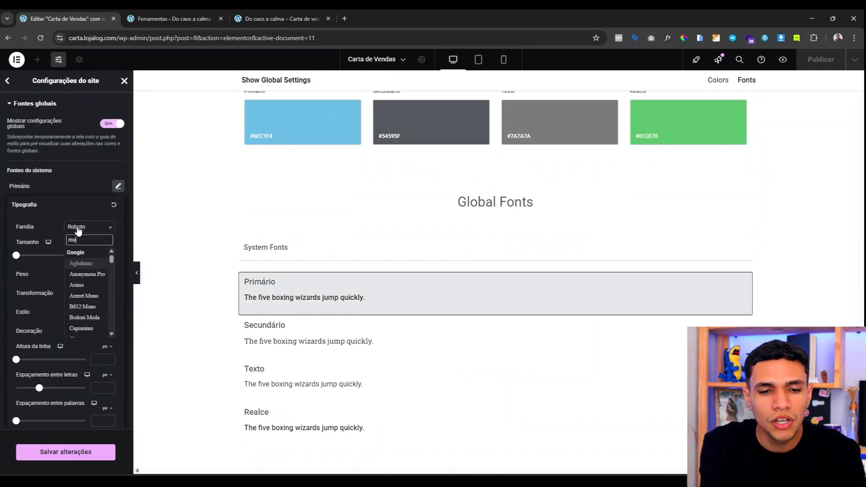
type("nts")
left_click(84, 264)
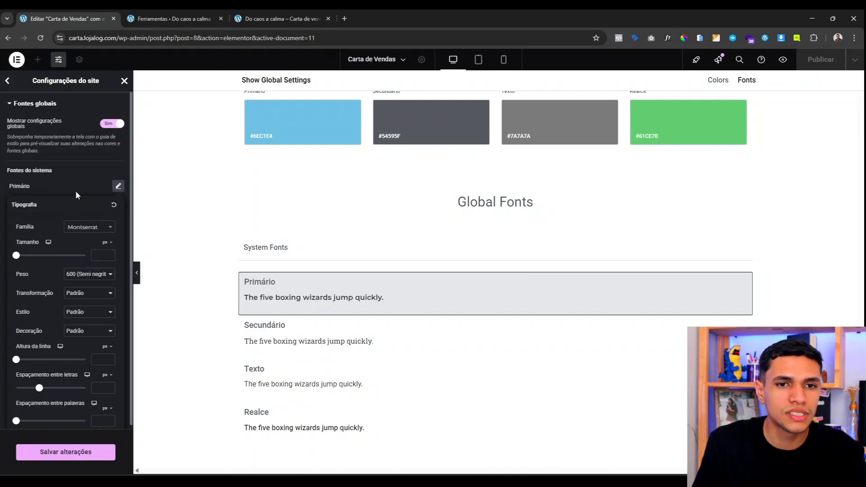
left_click(77, 178)
left_click(118, 205)
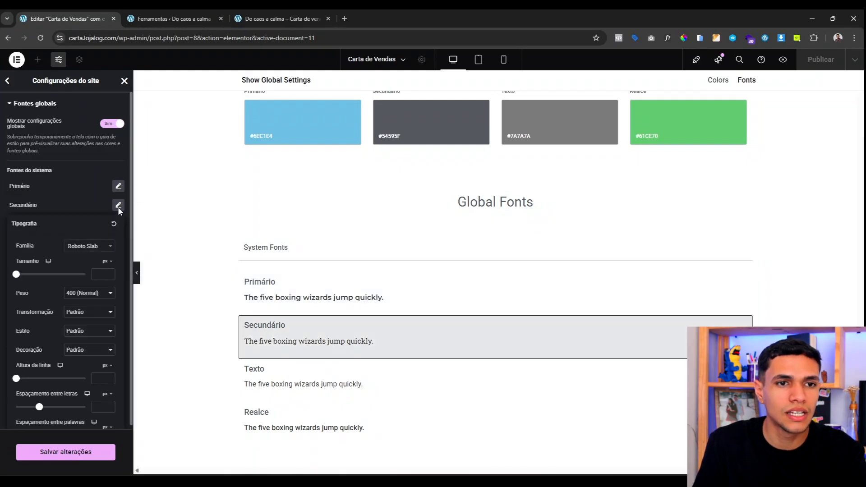
left_click(88, 266)
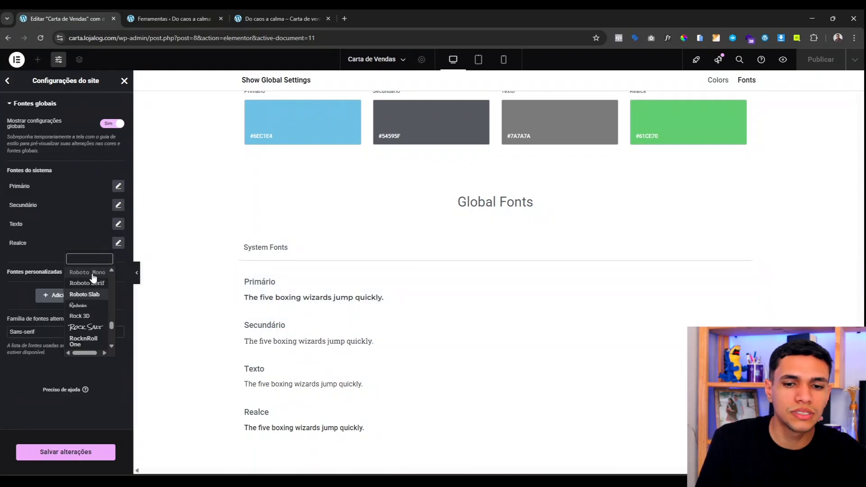
left_click(119, 204)
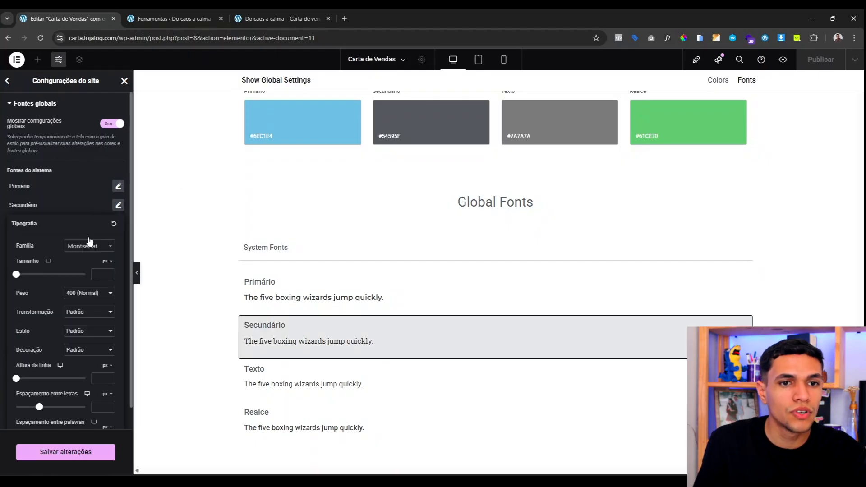
left_click(78, 201)
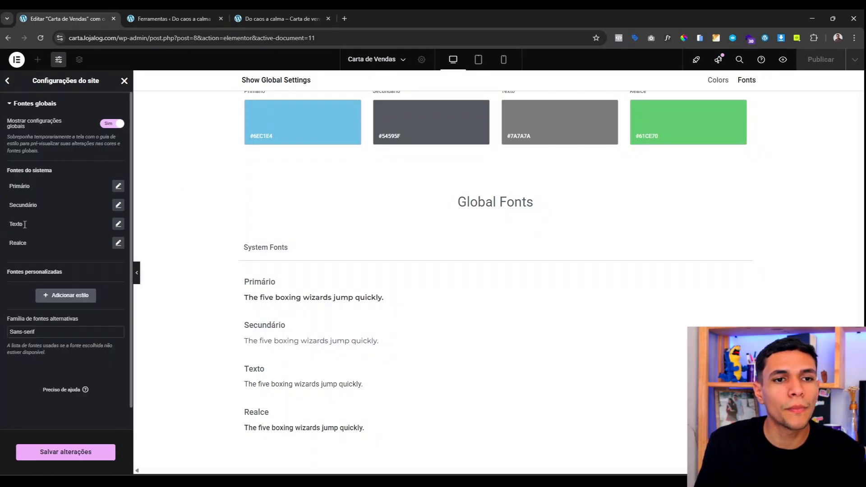
Step: Set the Texto and Realce global fonts to Montserrat and save the changes
left_click(118, 224)
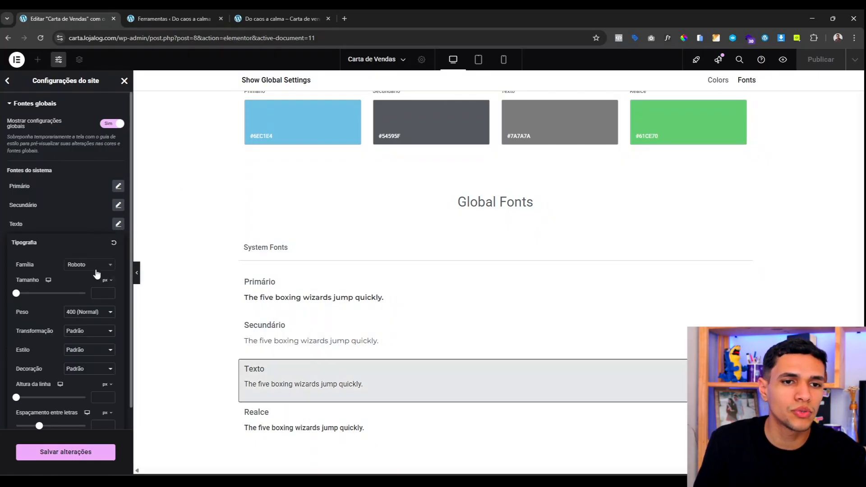
left_click(96, 271)
type("monts")
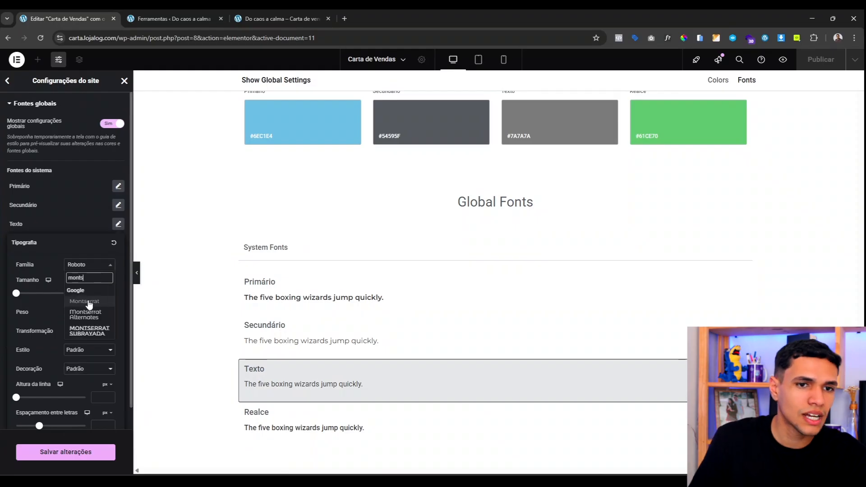
left_click(88, 301)
left_click(58, 224)
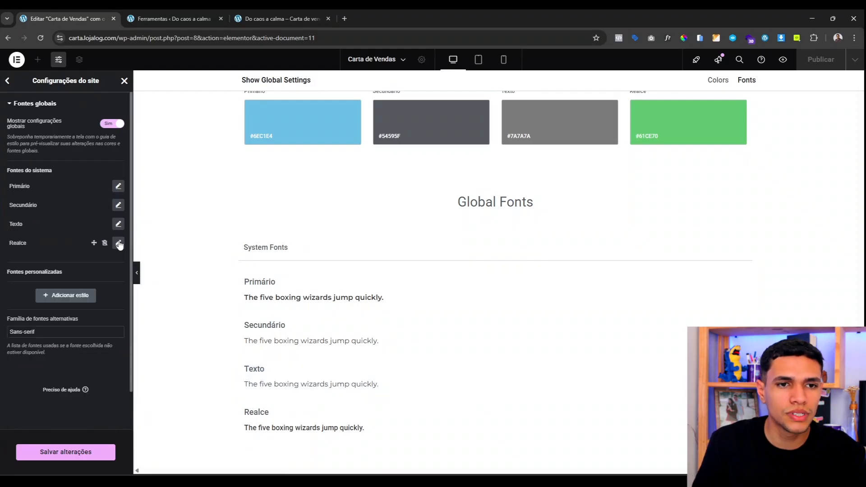
left_click(118, 242)
left_click(92, 284)
type("monts")
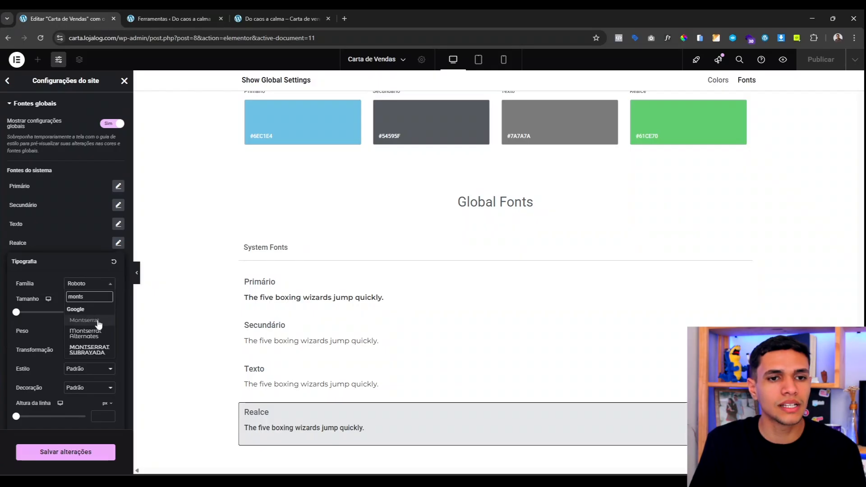
left_click(85, 320)
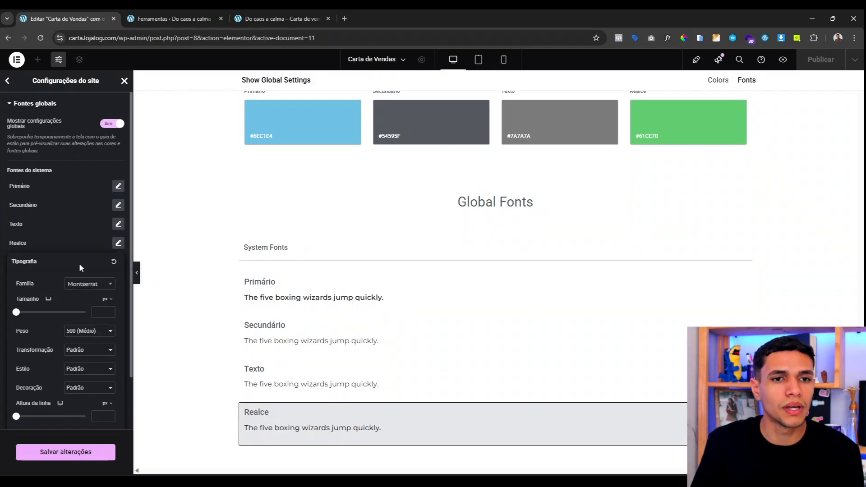
left_click(41, 242)
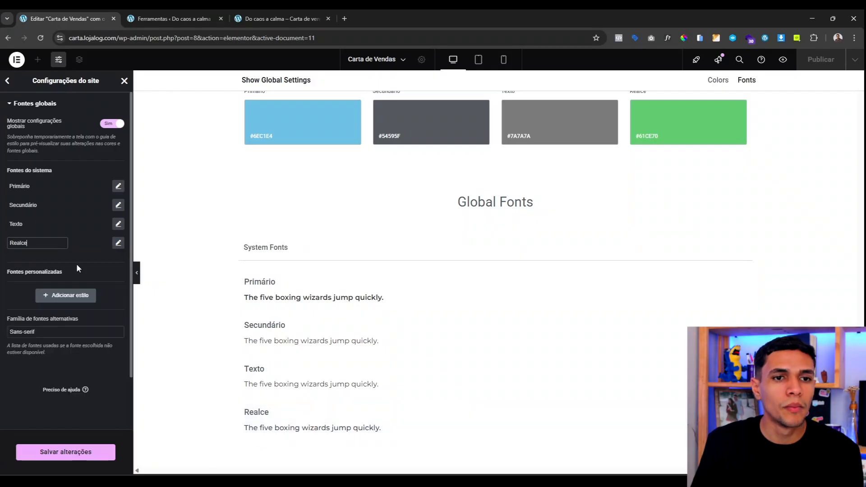
left_click(56, 455)
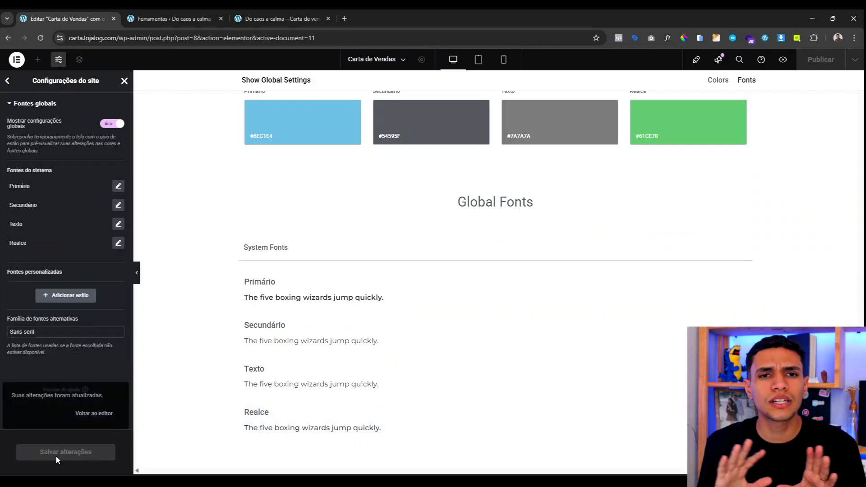
left_click(124, 80)
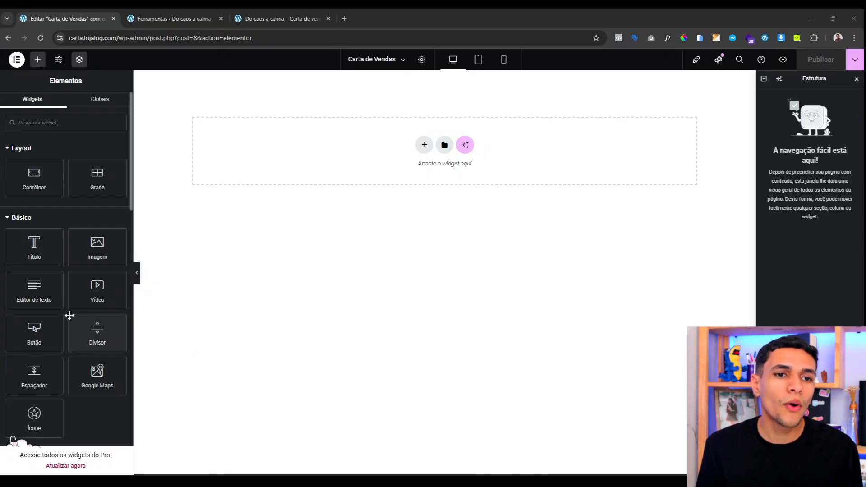
Step: Add a heading widget to the page and confirm its typography uses Montserrat
left_click_drag(35, 247, 360, 163)
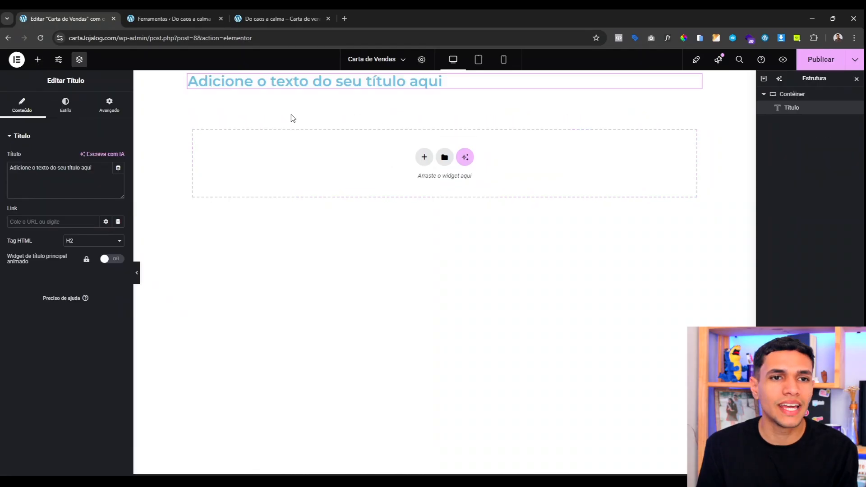
left_click(66, 109)
left_click(119, 183)
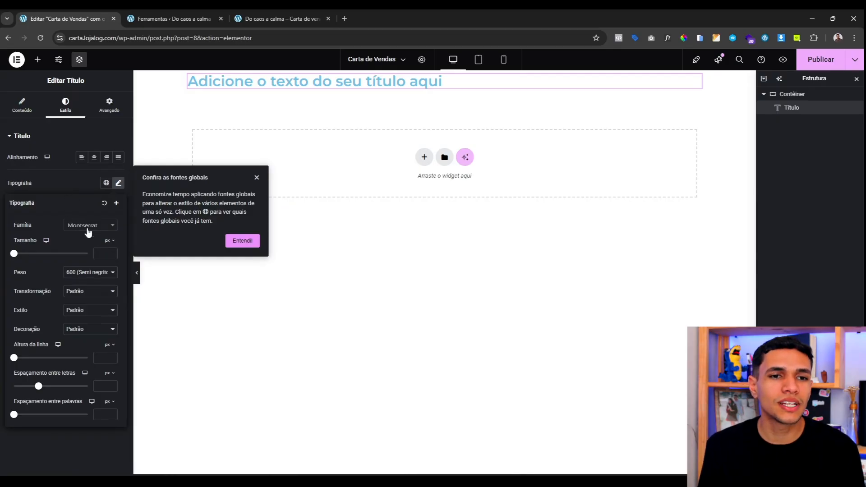
left_click(77, 187)
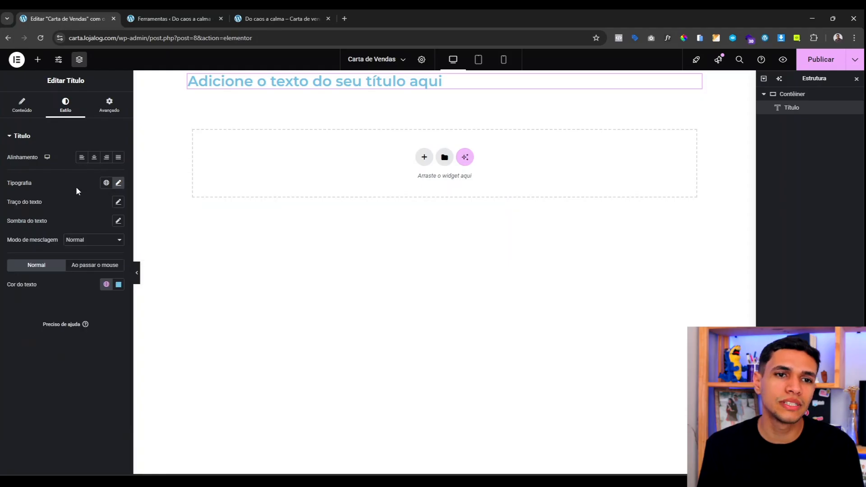
Step: Add a Lorem ipsum text paragraph, confirm its Montserrat font, then add a second heading
left_click(37, 60)
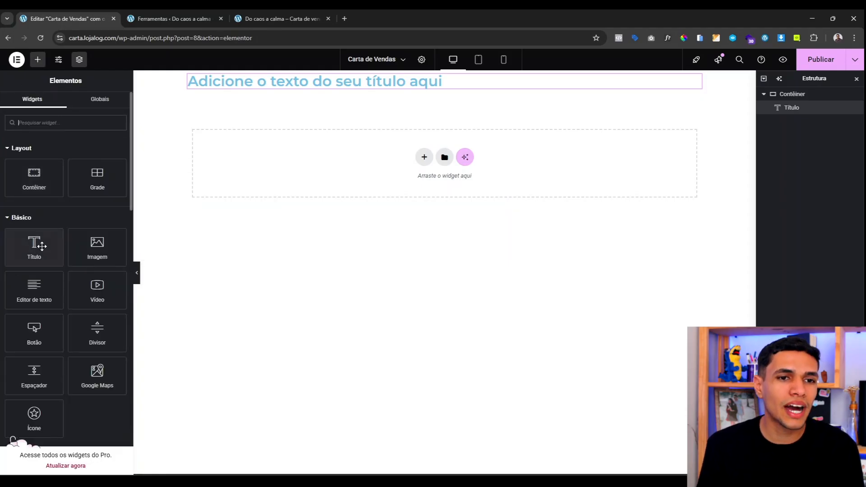
left_click(39, 279)
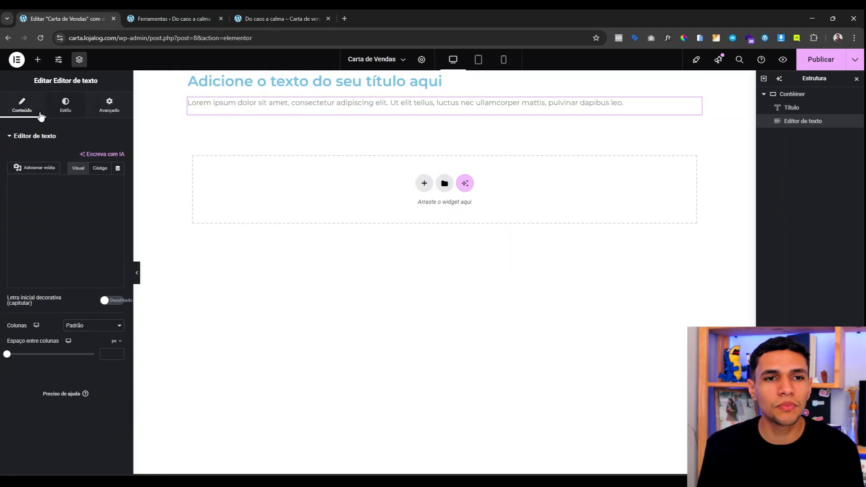
left_click(66, 108)
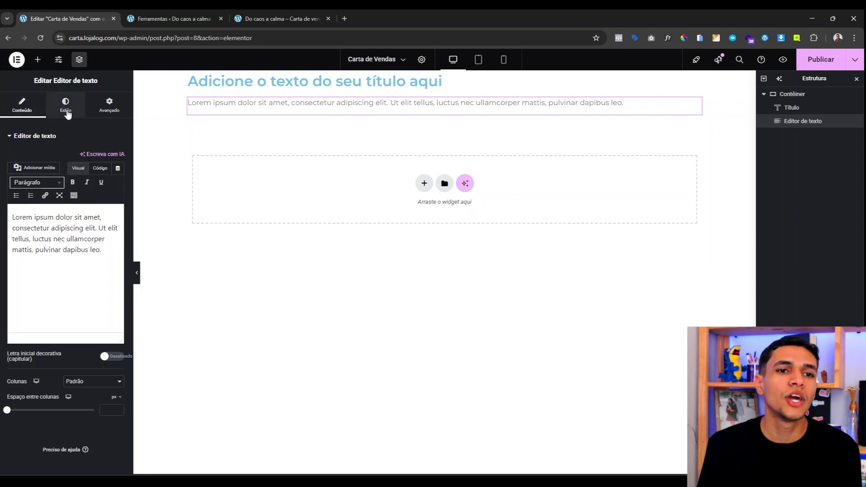
left_click(118, 183)
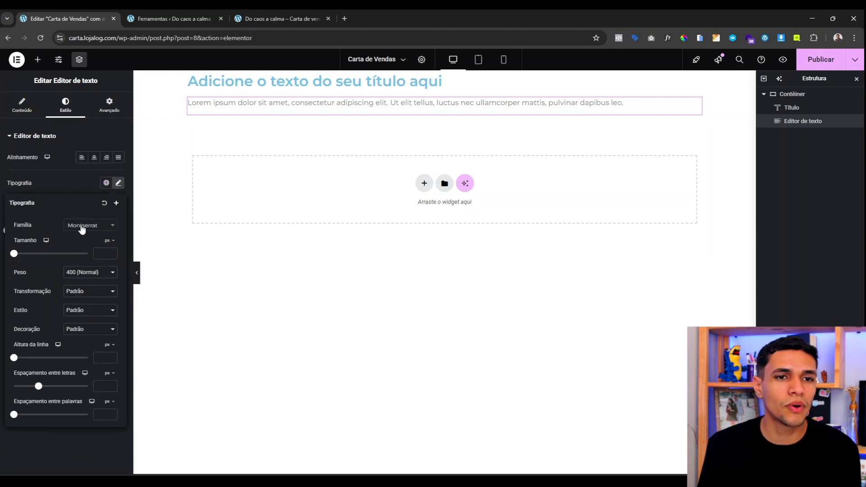
left_click(84, 173)
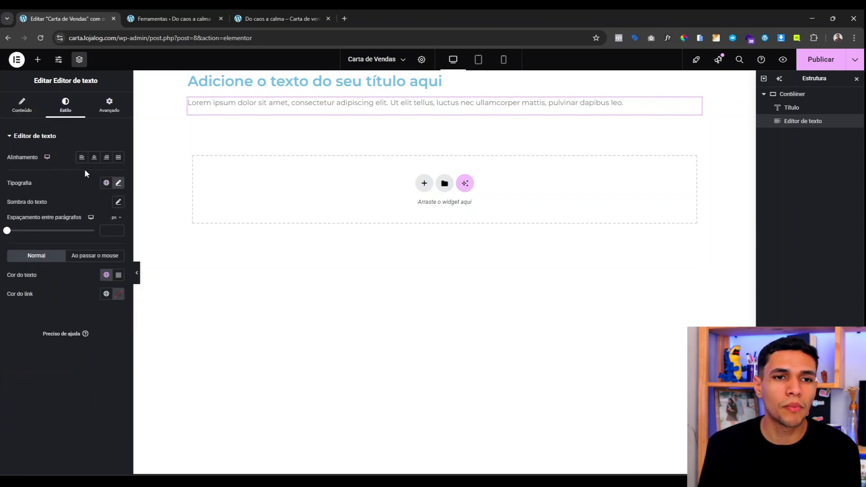
left_click(37, 59)
left_click_drag(52, 244, 302, 109)
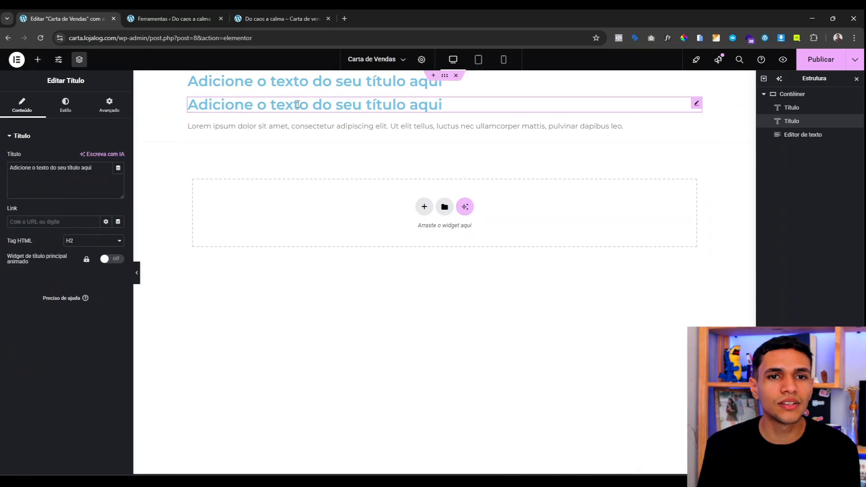
Step: Open the second heading's style and typography settings, then delete the heading and undo the deletion
left_click(65, 109)
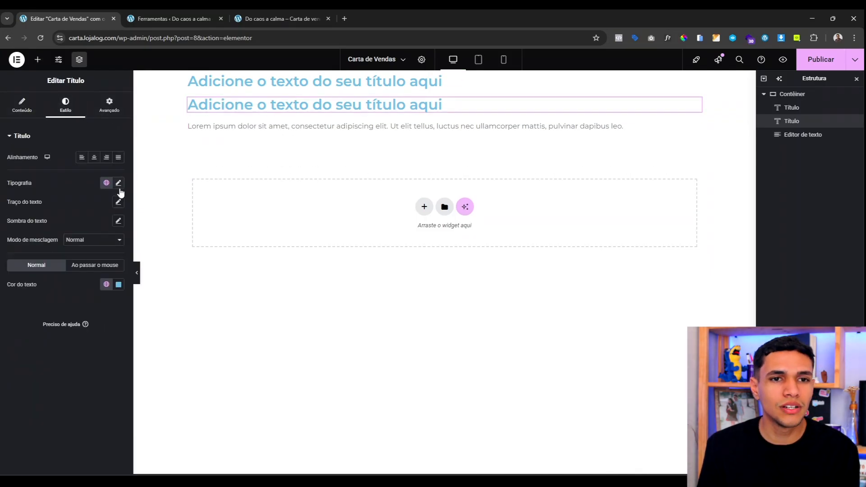
left_click(118, 184)
left_click(63, 177)
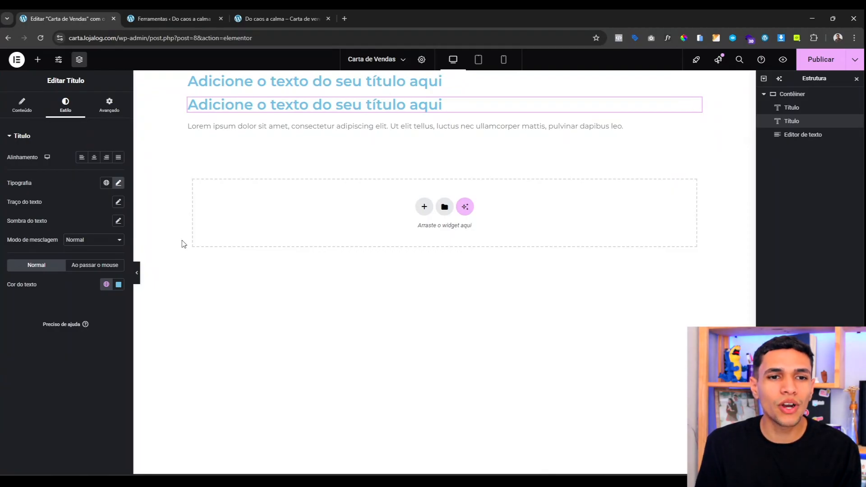
key("Delete")
key("ctrl+z")
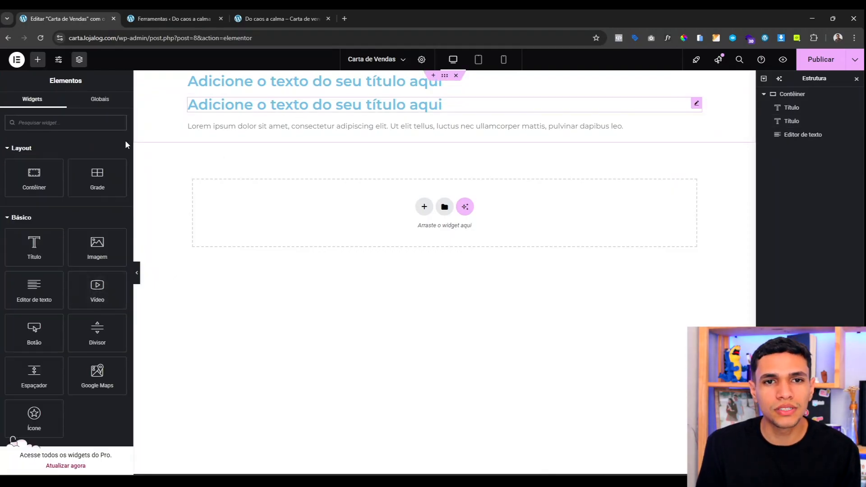
Step: Give the second heading the Amarelo global colour
left_click(119, 284)
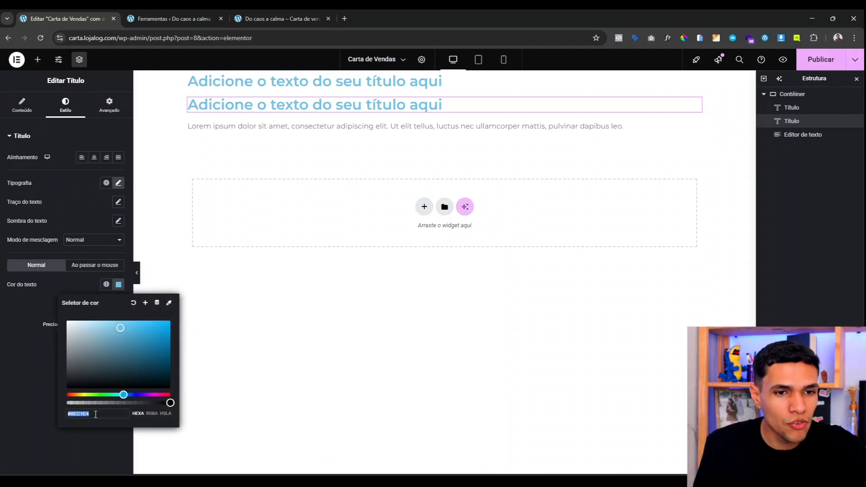
type("#fjsjjs")
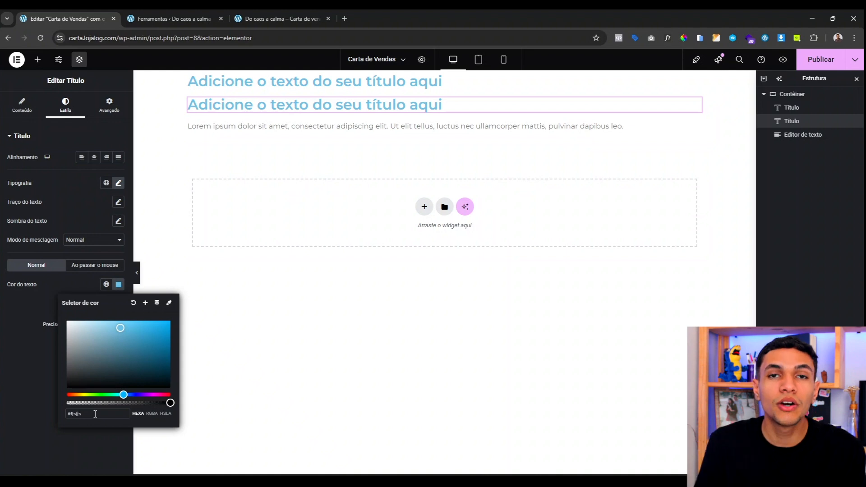
key("ctrl+a")
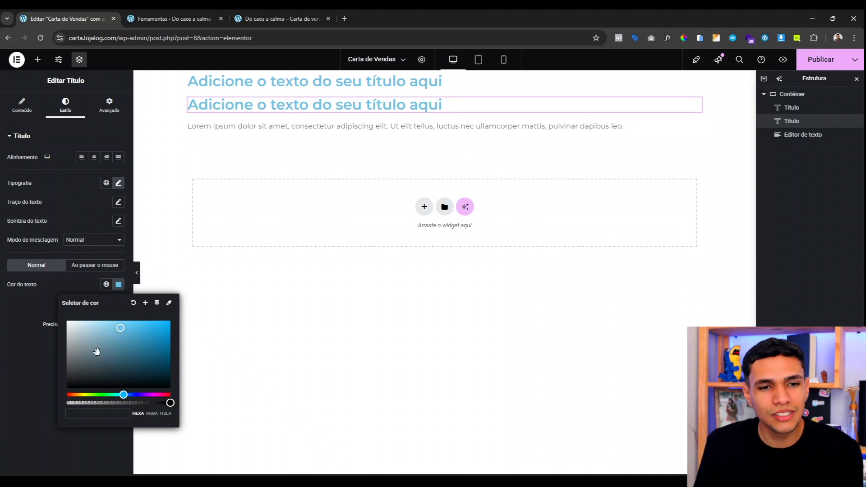
left_click(119, 285)
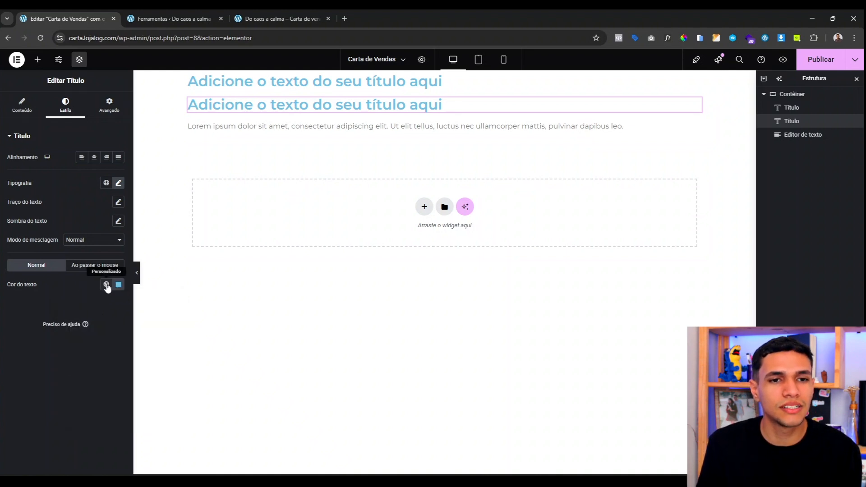
left_click(107, 285)
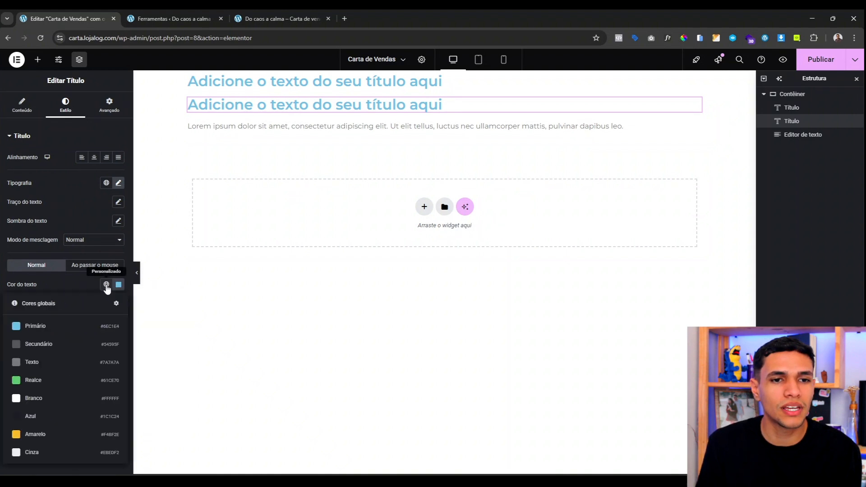
left_click(54, 436)
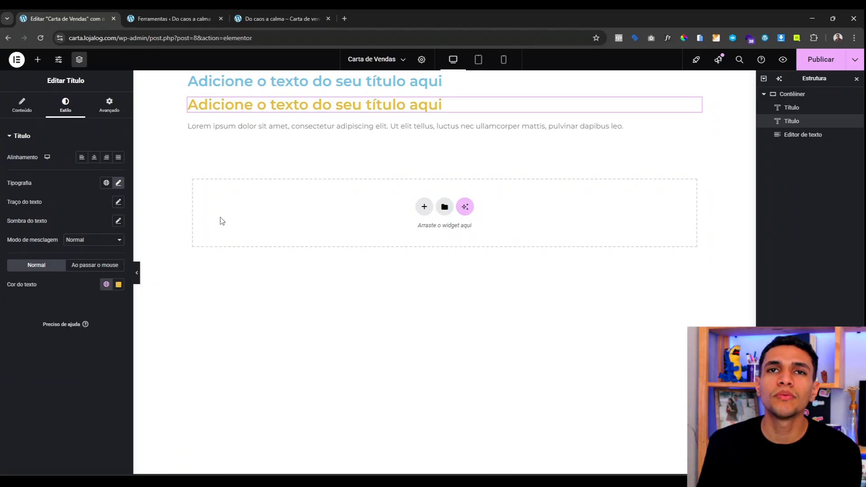
Step: Give the first heading the Azul global colour, then delete the test container
left_click(107, 284)
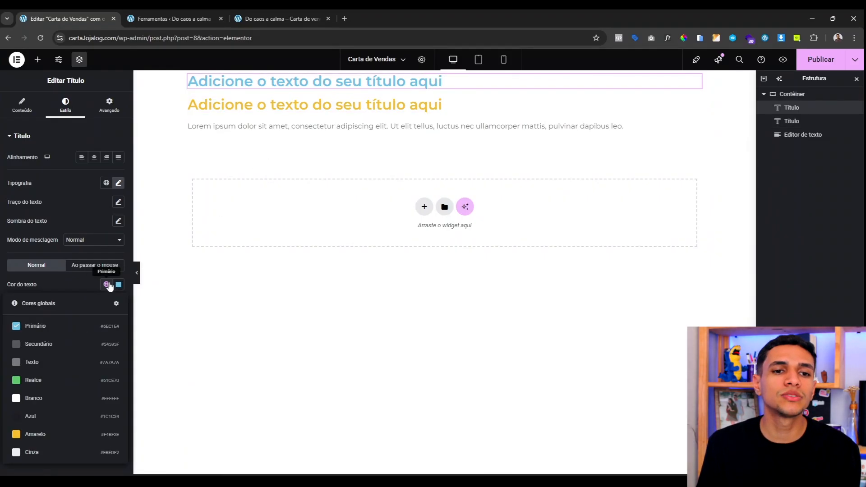
left_click(60, 417)
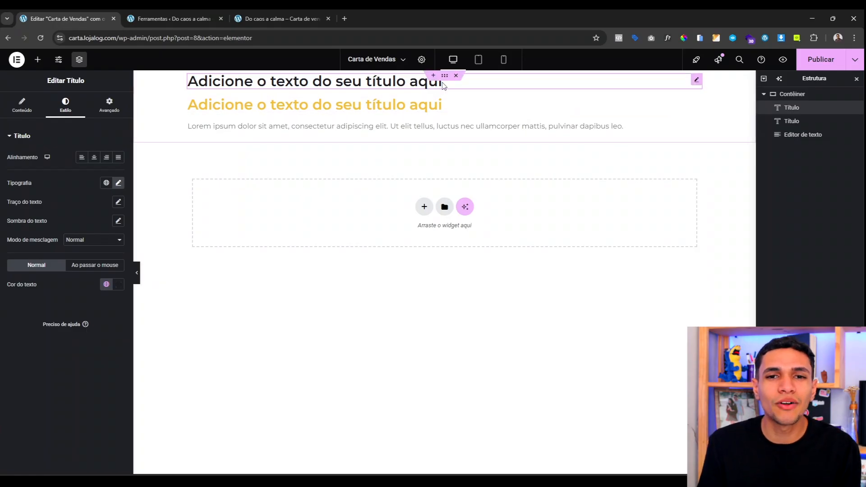
left_click(456, 75)
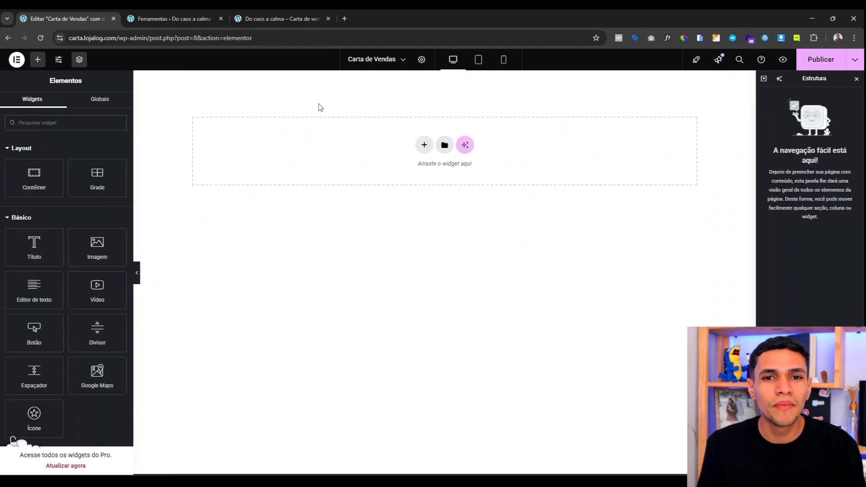
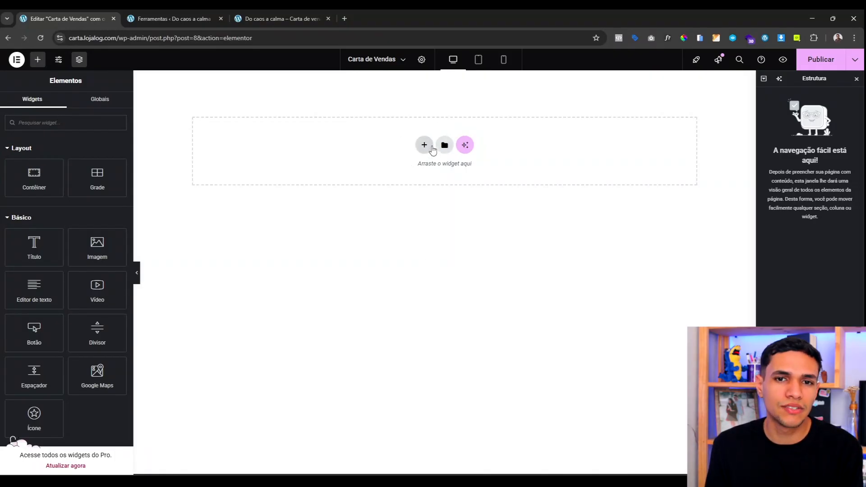
Step: Add a new Flexbox section with a single-column structure
left_click(424, 145)
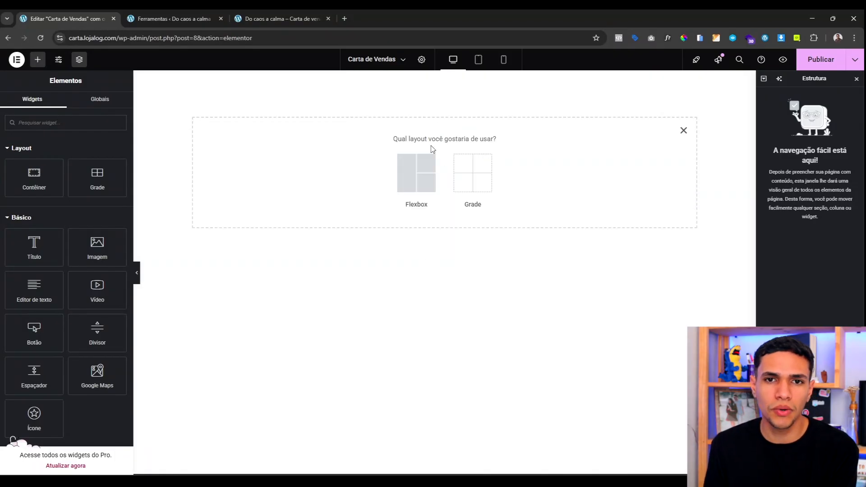
left_click(416, 179)
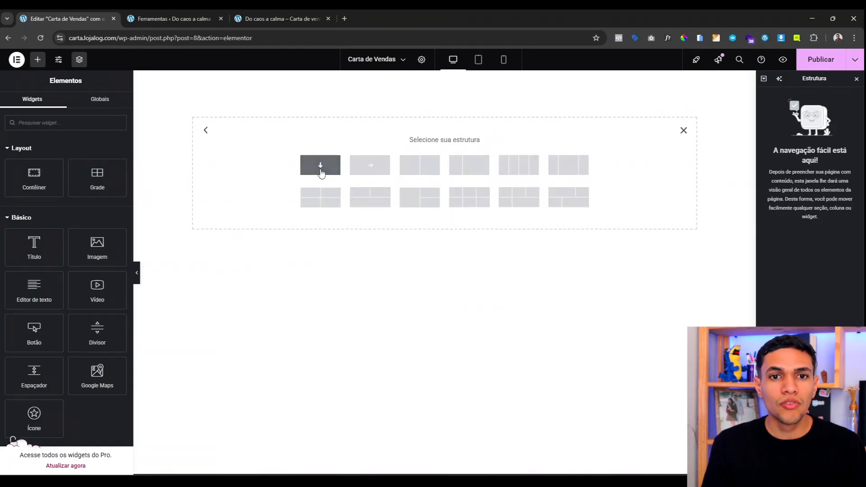
left_click(319, 167)
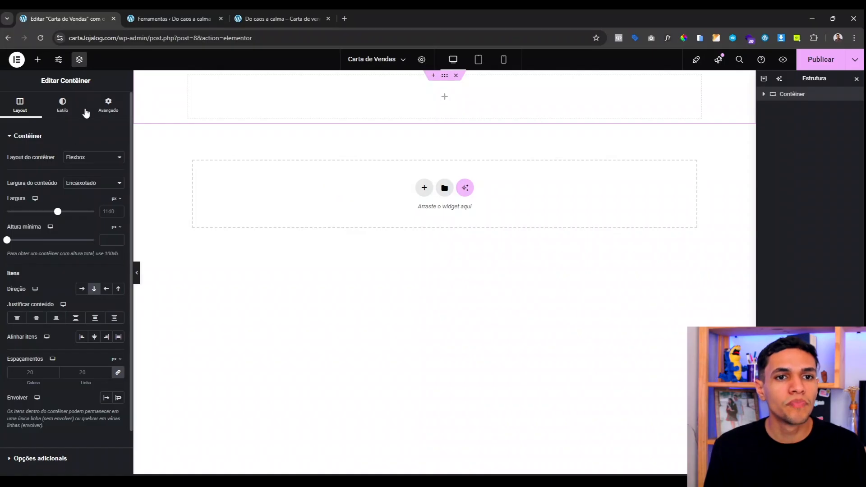
Step: Unlink the section padding and set top and bottom to 100 px
left_click(108, 102)
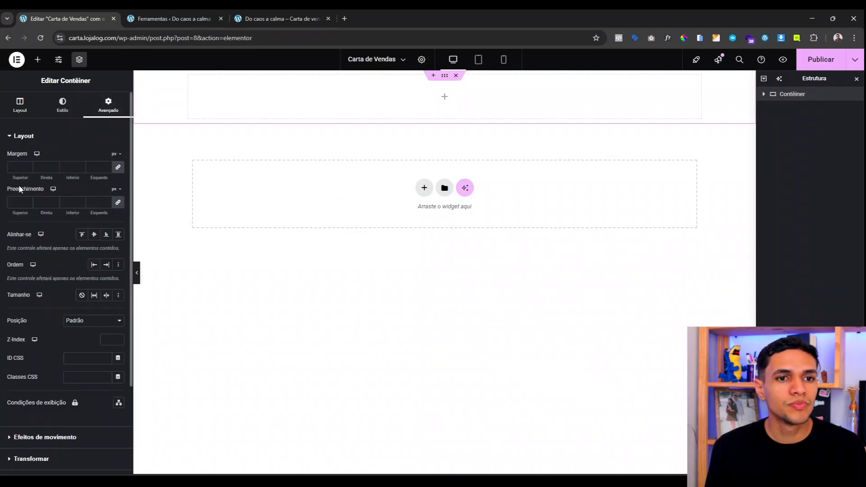
left_click(119, 203)
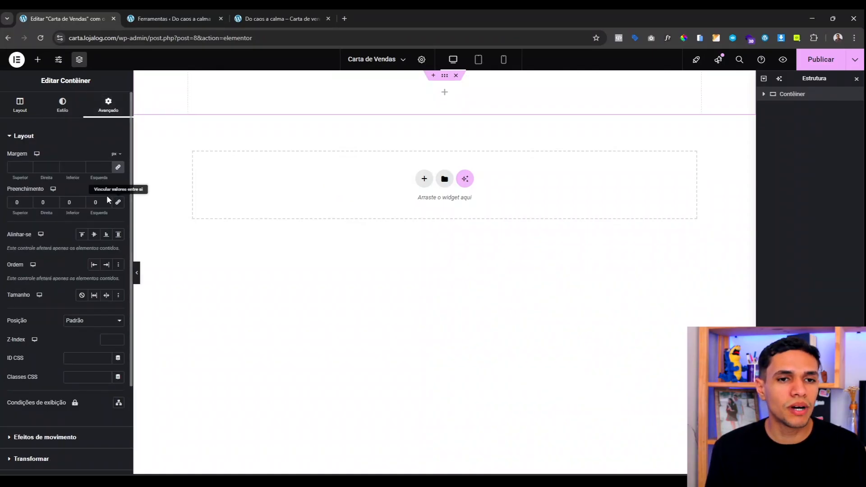
left_click(17, 202)
type("100")
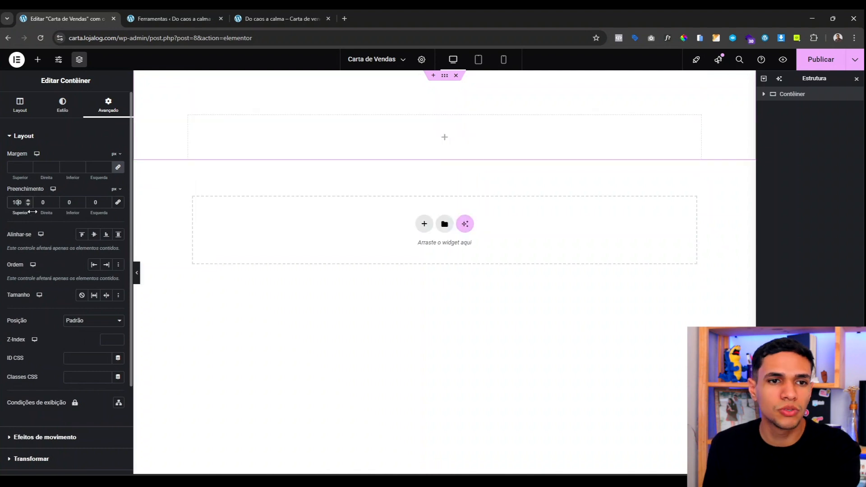
left_click(70, 202)
key("BackSpace")
type("100")
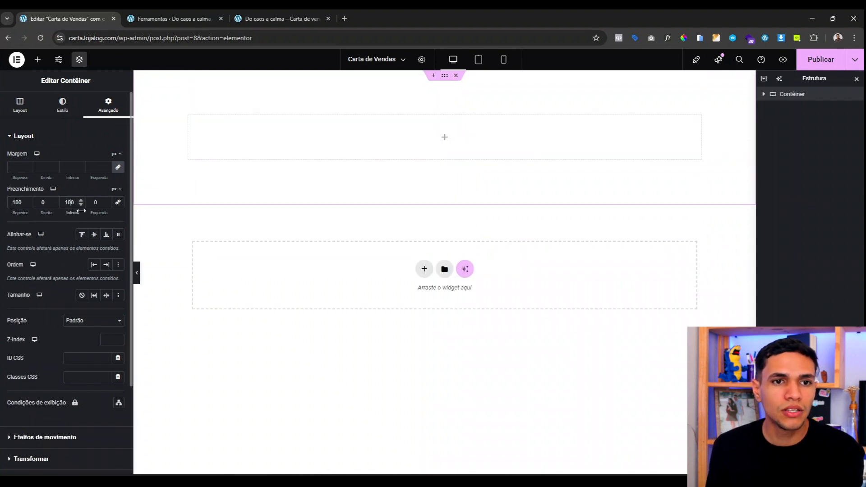
Step: Give the section a classic background in the dark global colour Azul
left_click(69, 112)
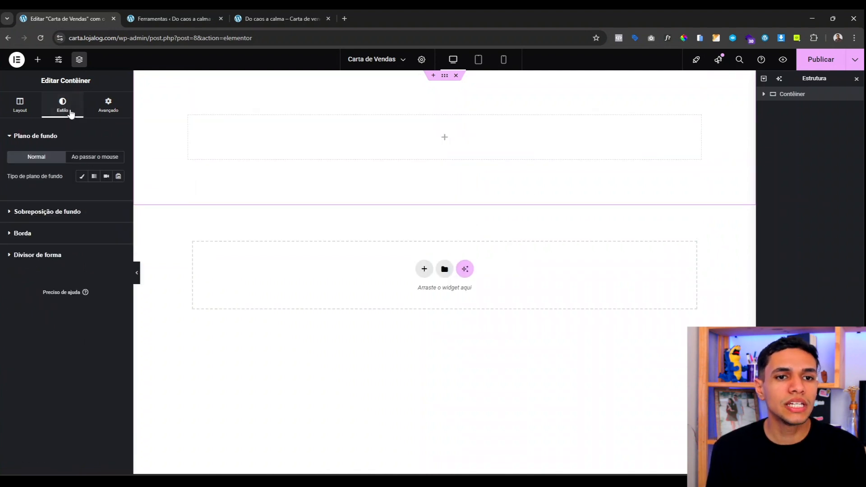
left_click(82, 176)
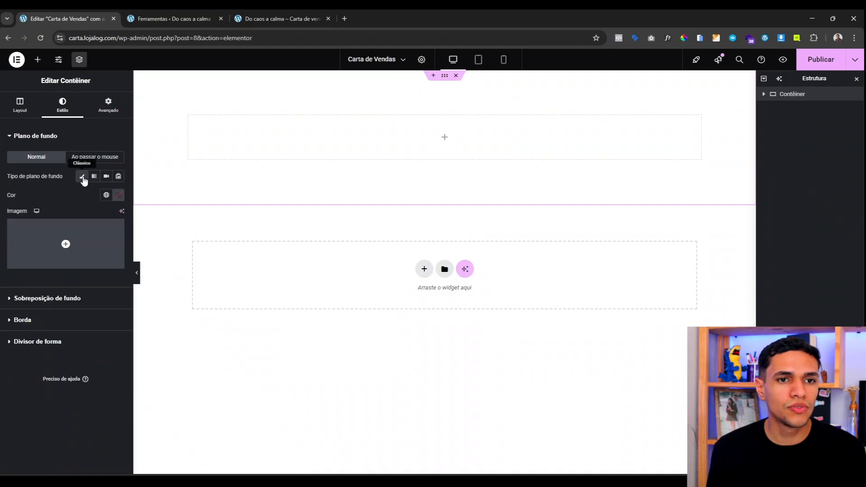
left_click(107, 195)
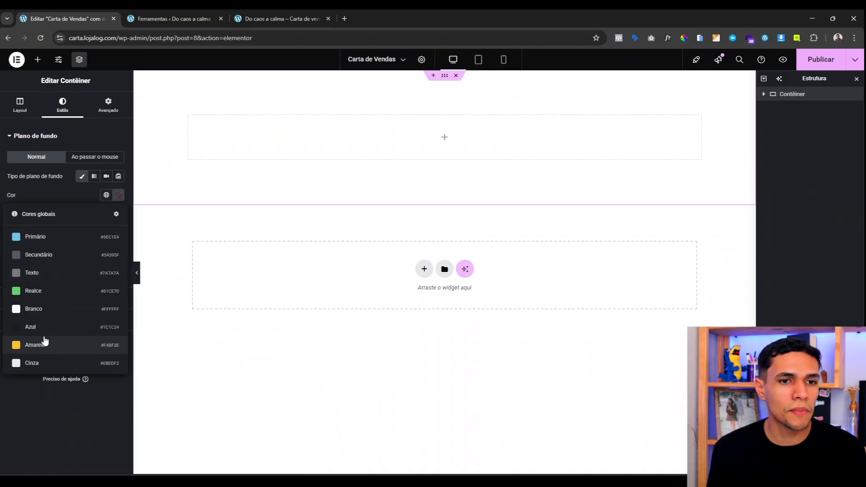
left_click(31, 327)
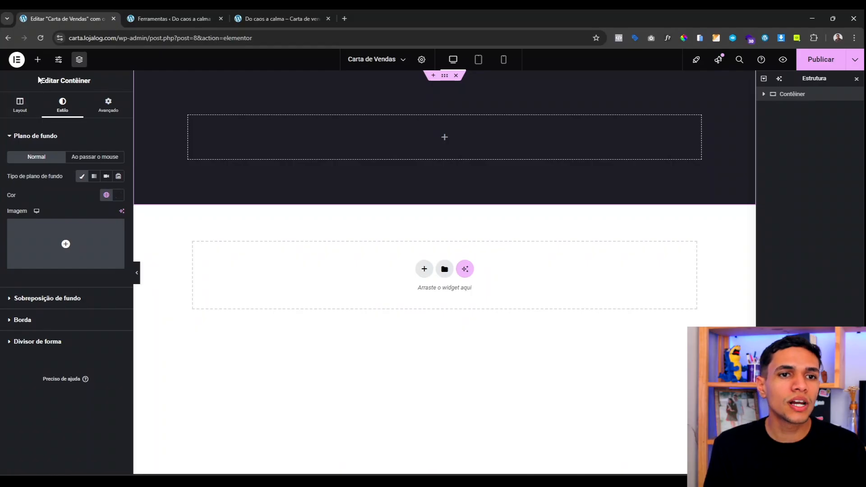
left_click(37, 59)
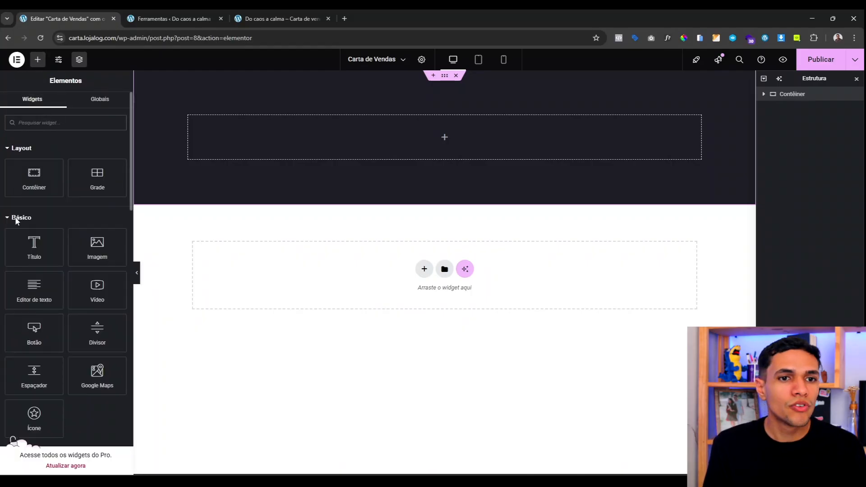
Step: Drag Heading, Text Editor, Button and Icon List widgets into the dark section
left_click_drag(34, 247, 456, 151)
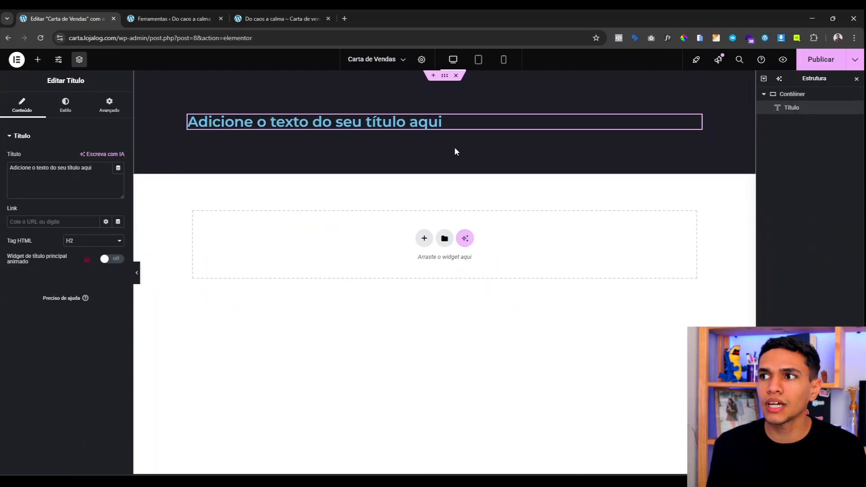
left_click(40, 61)
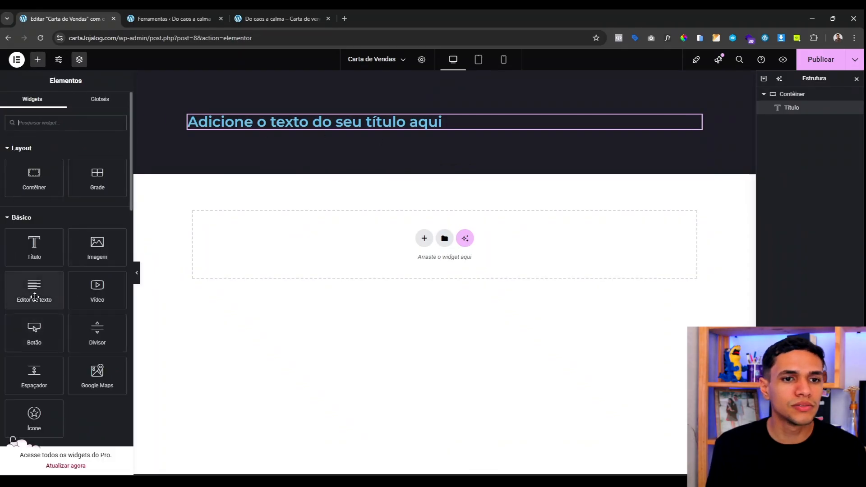
left_click_drag(34, 290, 369, 120)
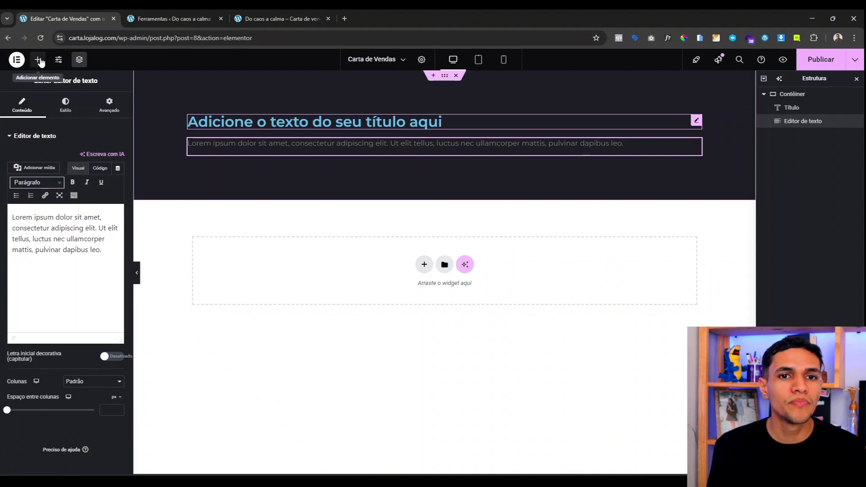
left_click(39, 61)
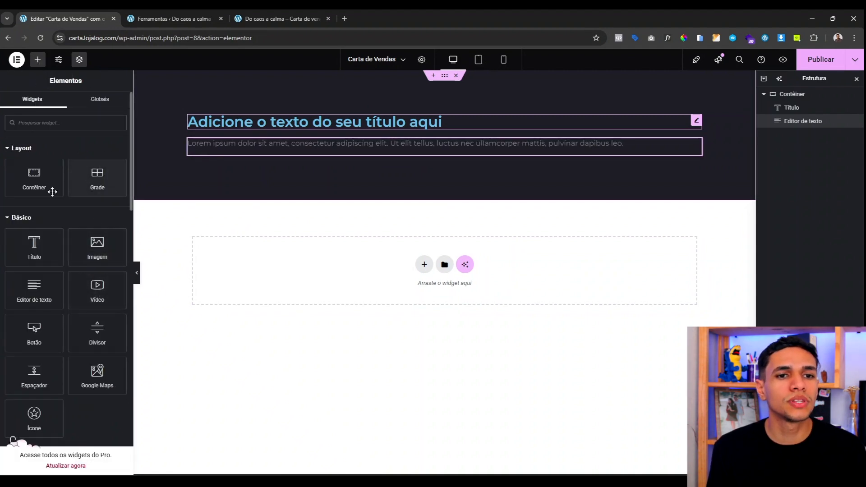
left_click_drag(46, 320, 394, 158)
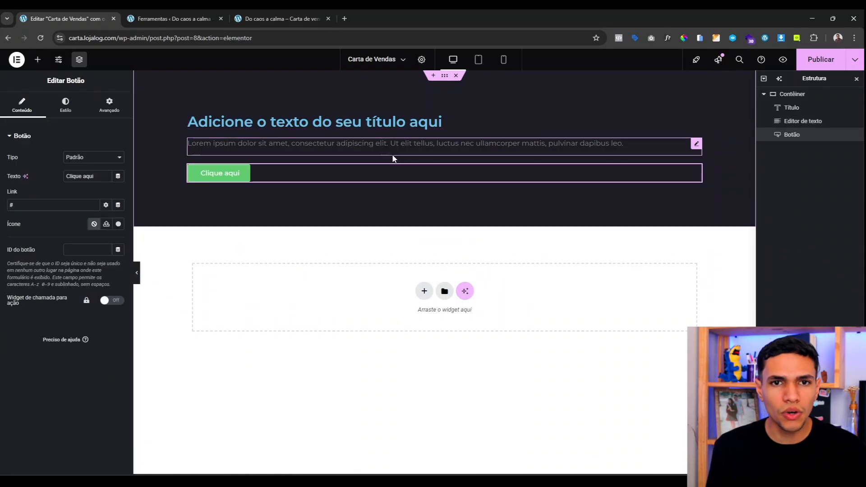
left_click(37, 59)
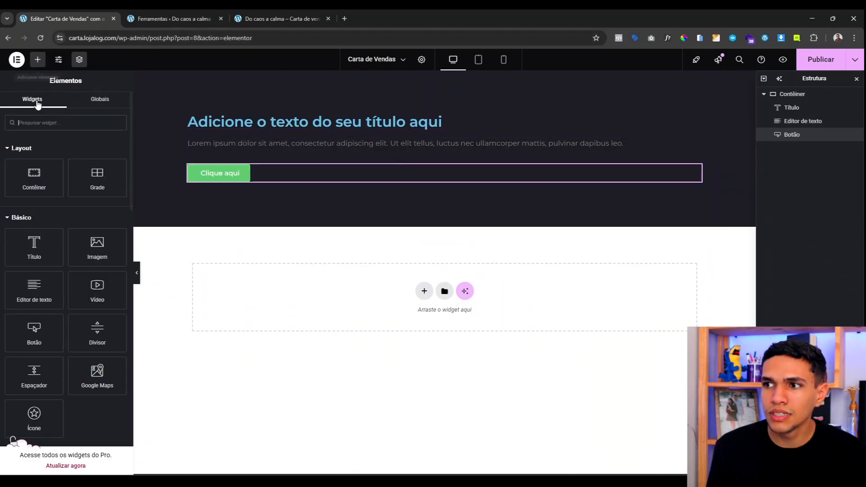
type("lis")
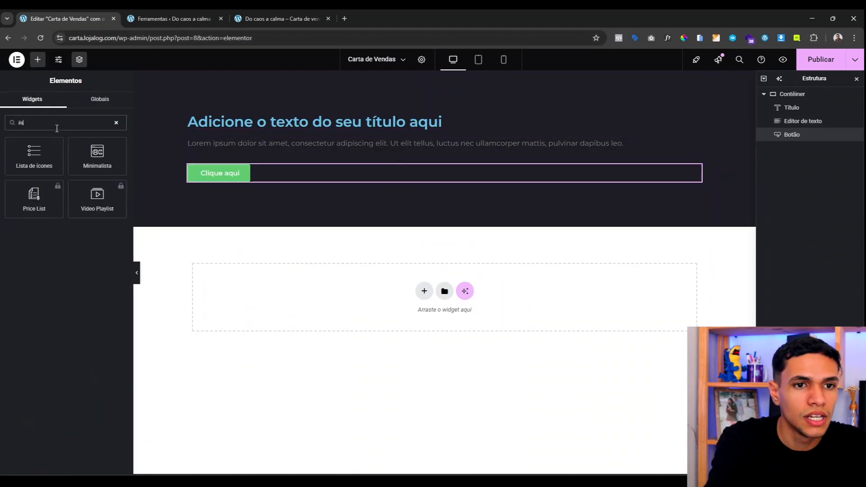
left_click_drag(36, 151, 426, 187)
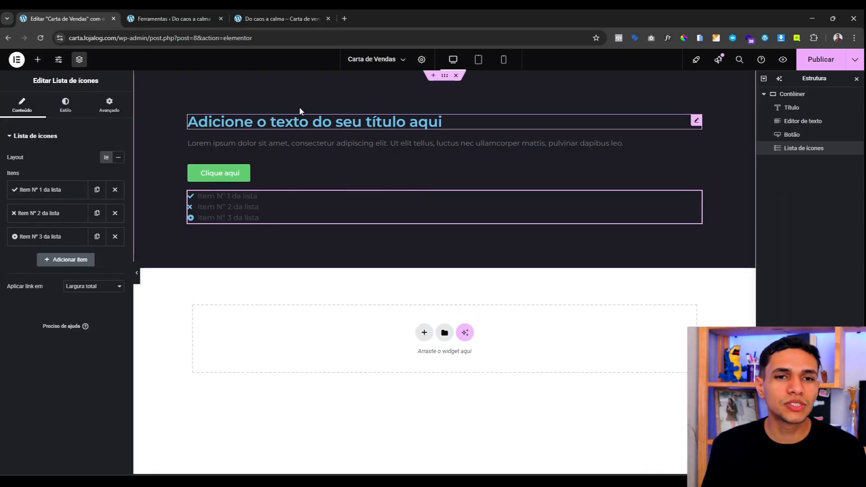
Step: Set the section's direction to column, with content justified and items aligned centre
left_click(445, 78)
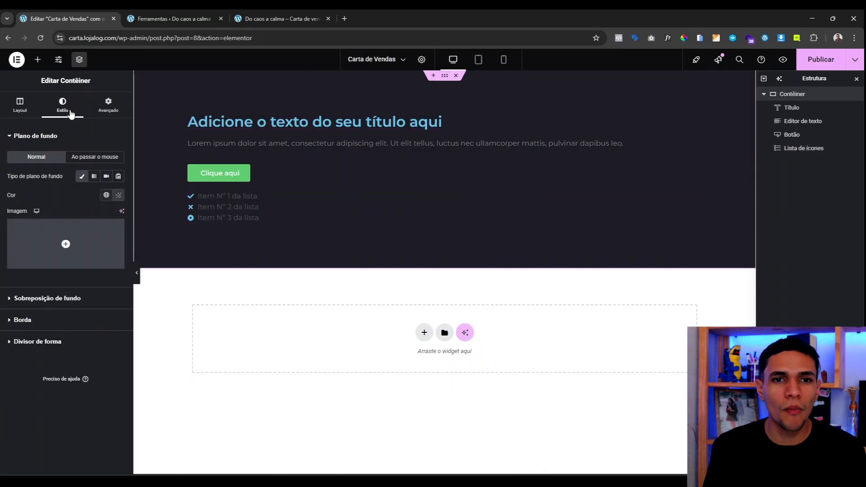
left_click(20, 104)
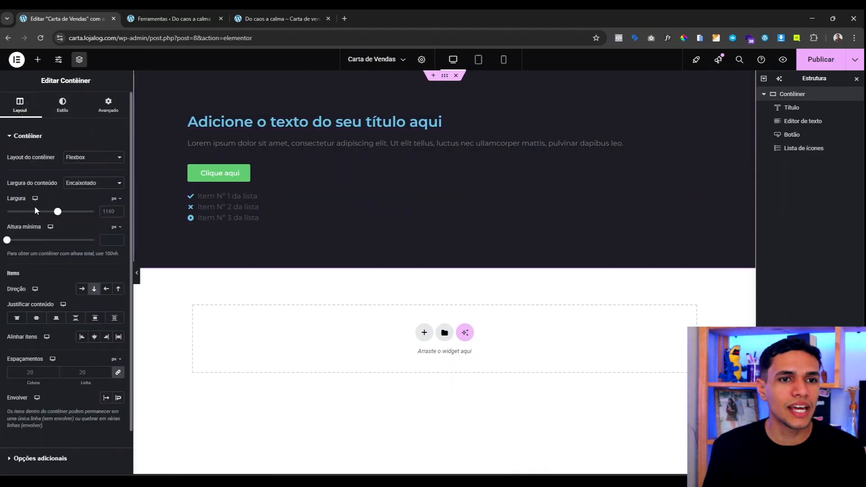
scroll(27, 253, "down", 2)
left_click(94, 243)
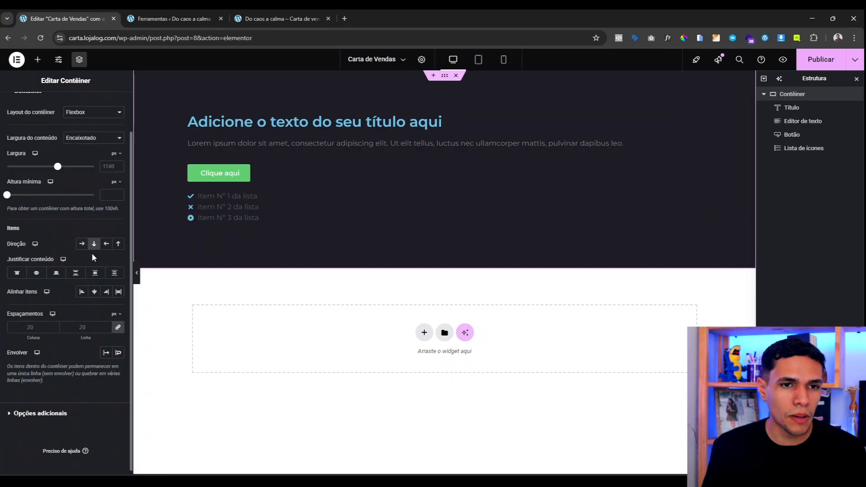
left_click(37, 273)
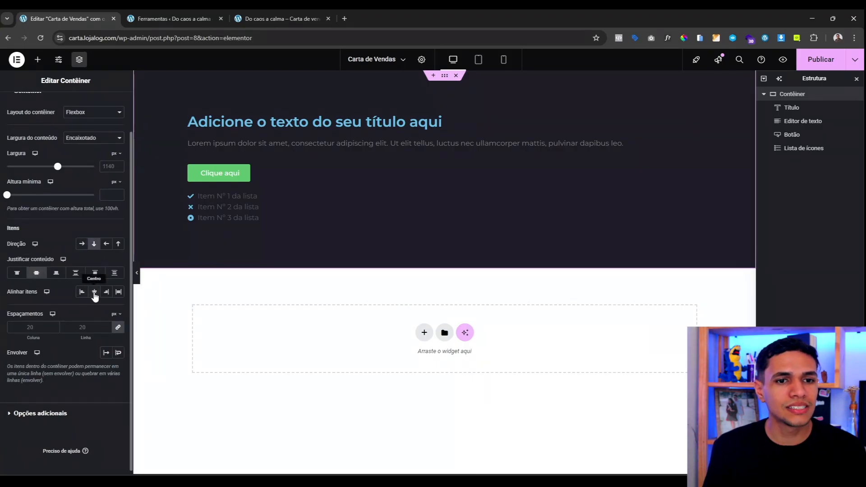
left_click(94, 292)
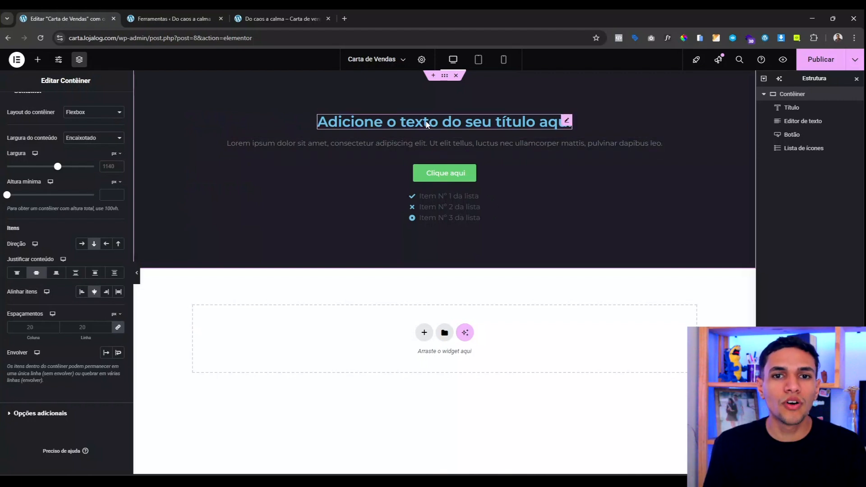
left_click(451, 122)
Step: Make the heading and paragraph text the global white (Branco) colour
left_click(68, 112)
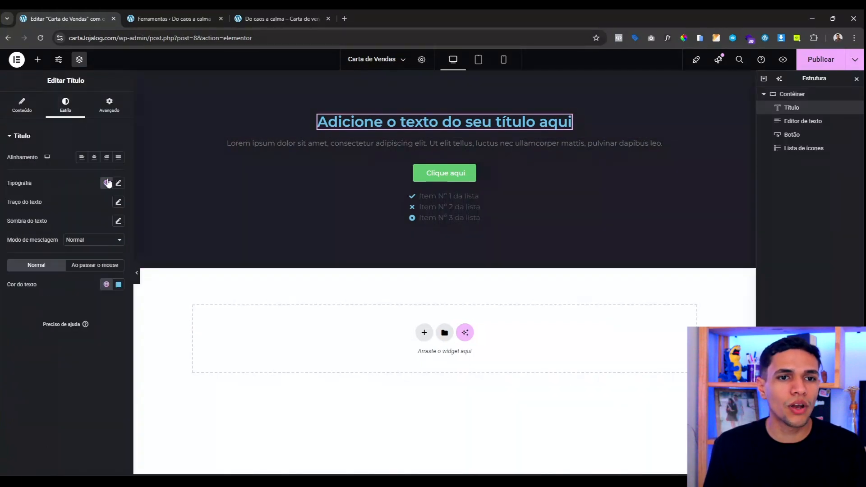
left_click(118, 284)
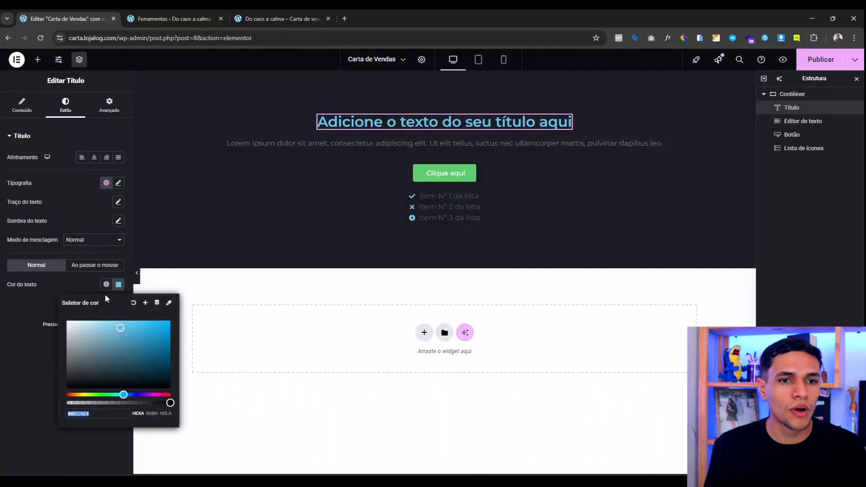
left_click(106, 284)
left_click(47, 398)
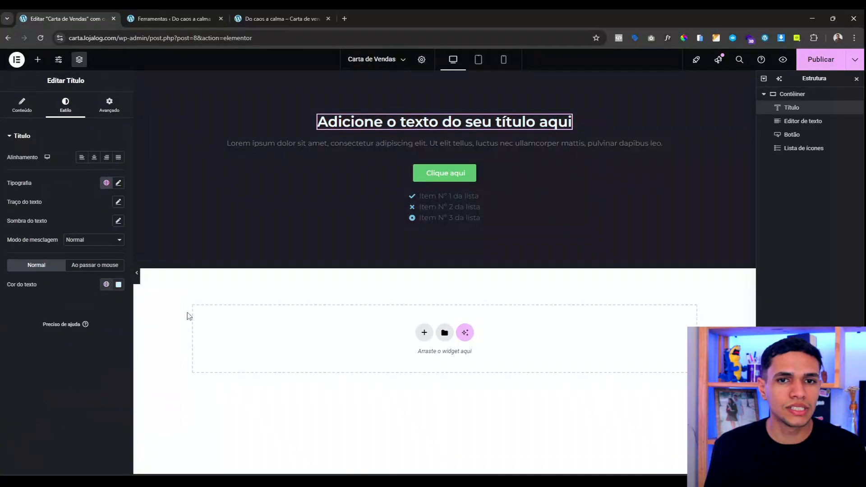
left_click(378, 145)
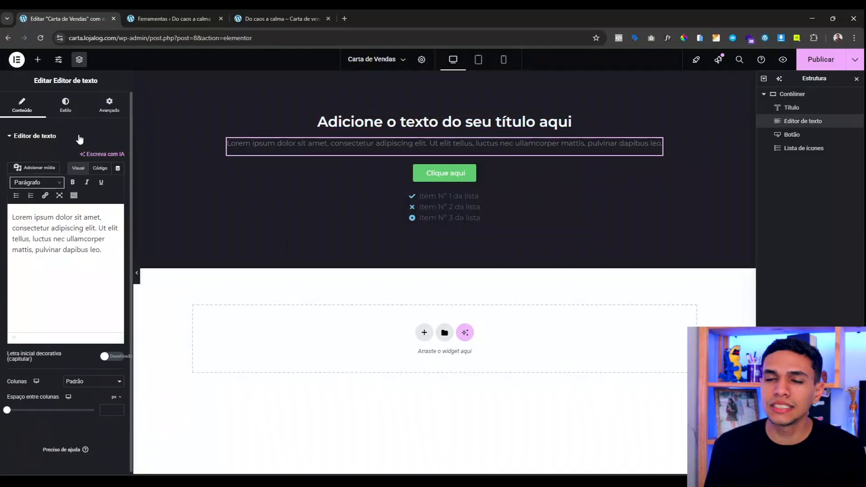
left_click(66, 106)
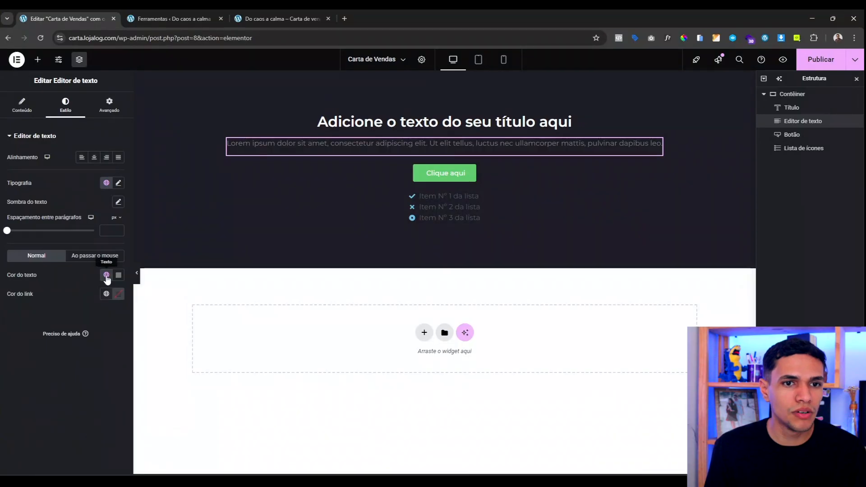
left_click(106, 274)
left_click(66, 388)
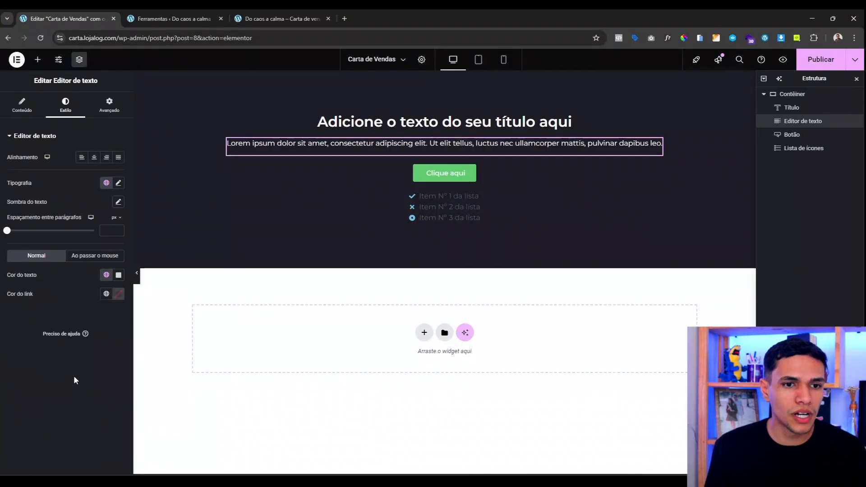
Step: Give the button a yellow Amarelo background and dark Azul text
left_click(444, 173)
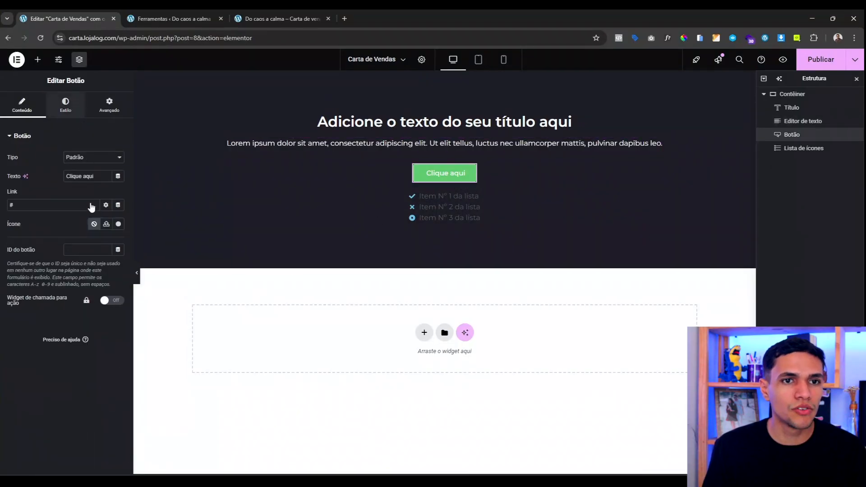
left_click(106, 270)
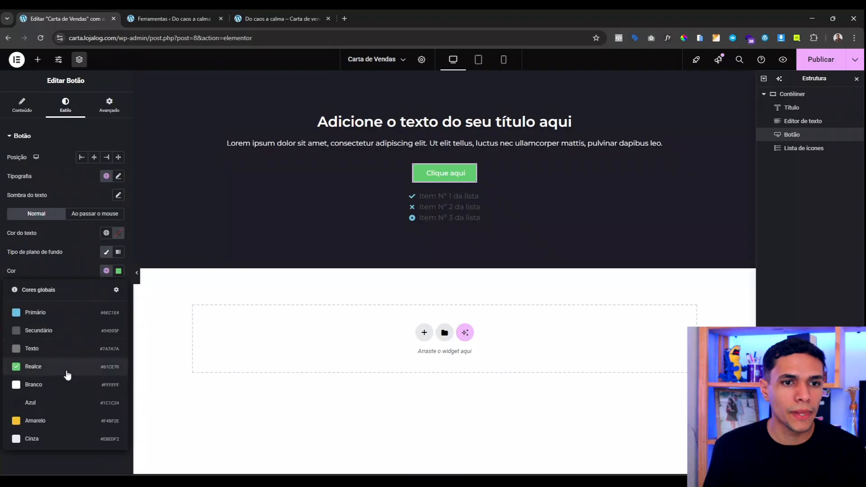
left_click(69, 424)
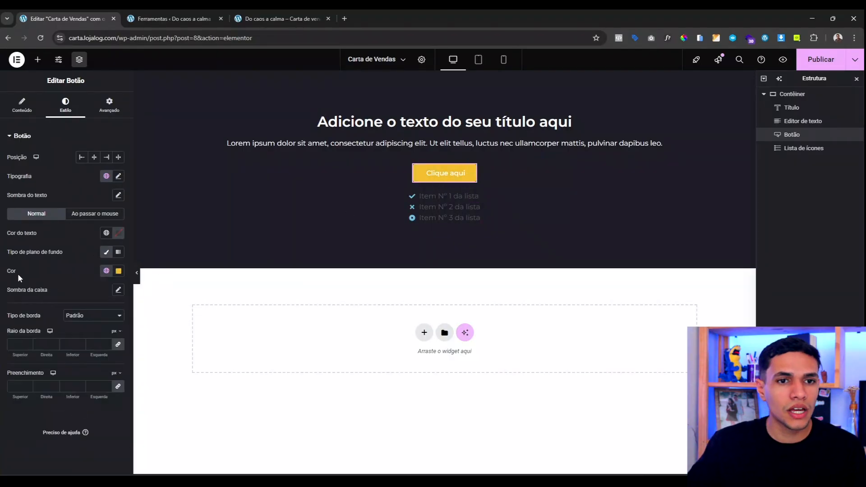
left_click(106, 232)
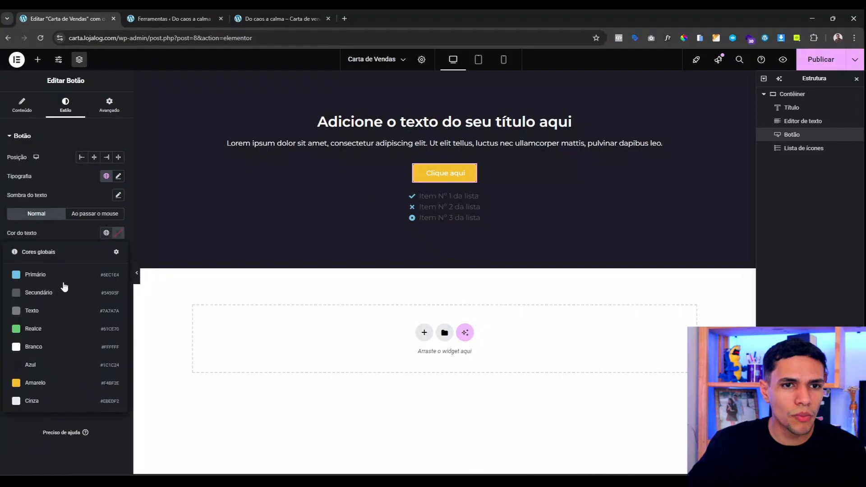
left_click(35, 375)
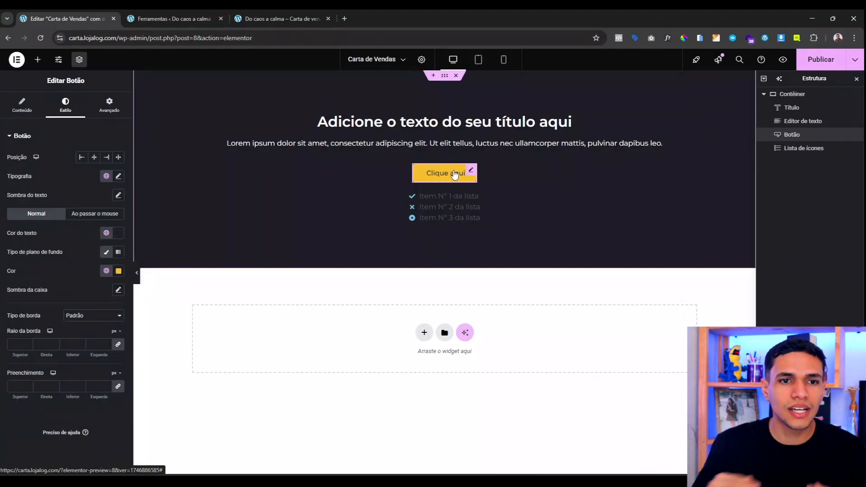
Step: Set the icon list inline, with yellow Amarelo icons and white text
left_click(440, 201)
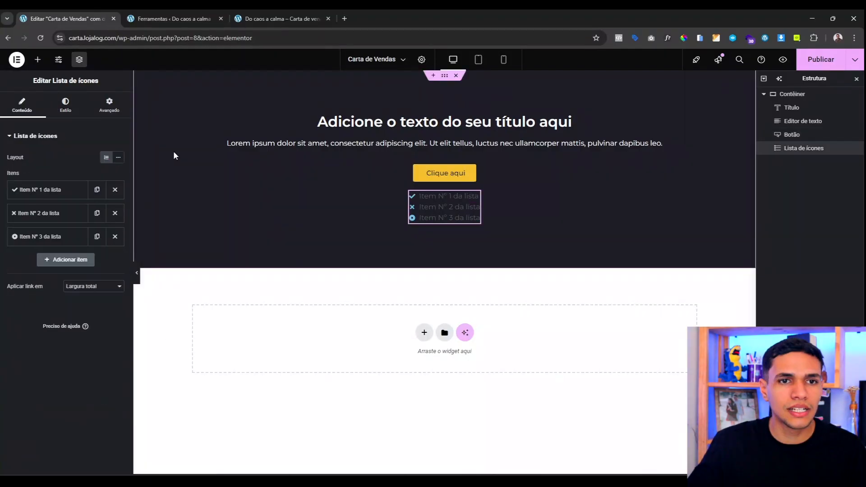
left_click(118, 158)
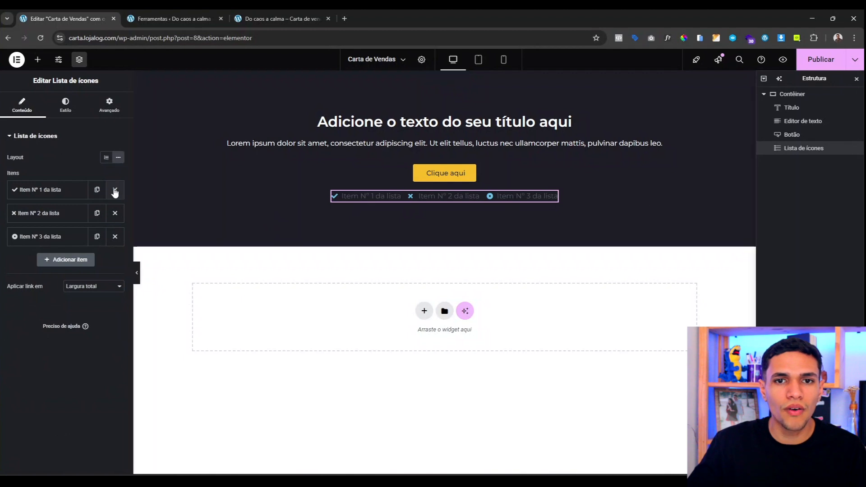
left_click(66, 100)
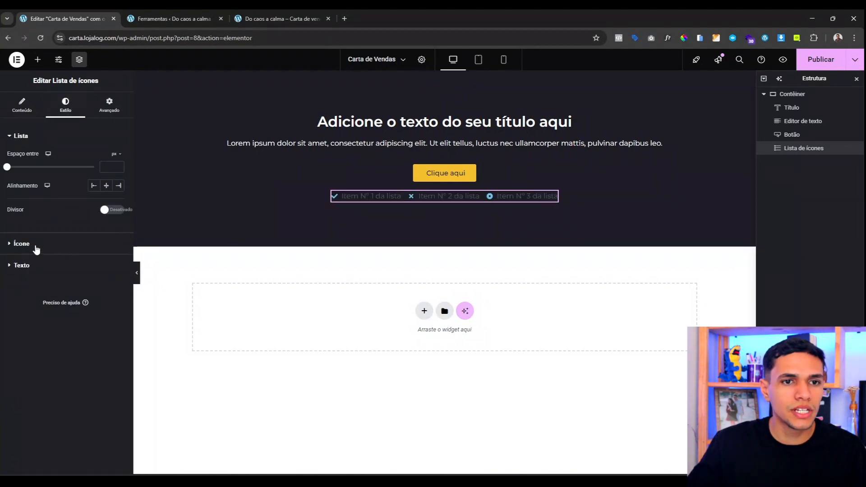
left_click(38, 247)
left_click(106, 198)
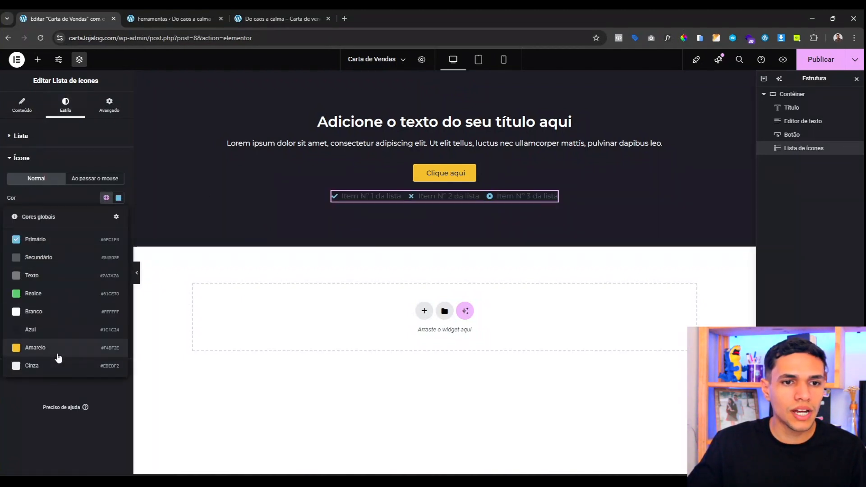
left_click(57, 351)
left_click(65, 368)
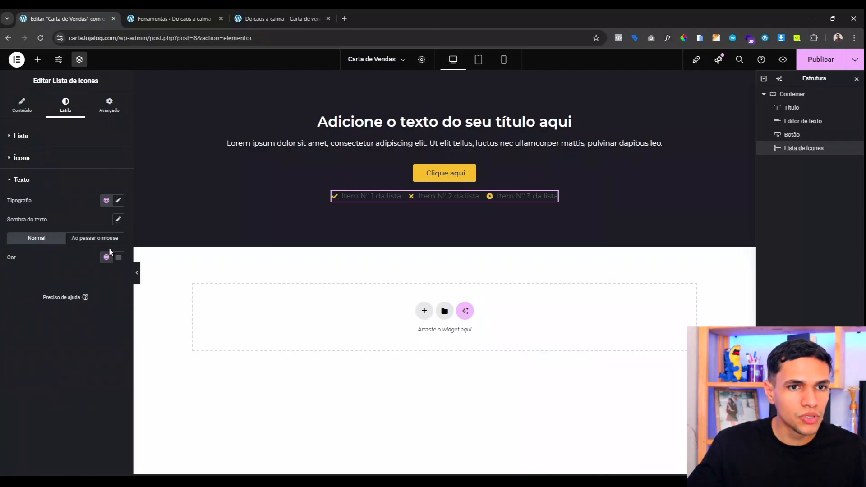
left_click(106, 257)
left_click(55, 372)
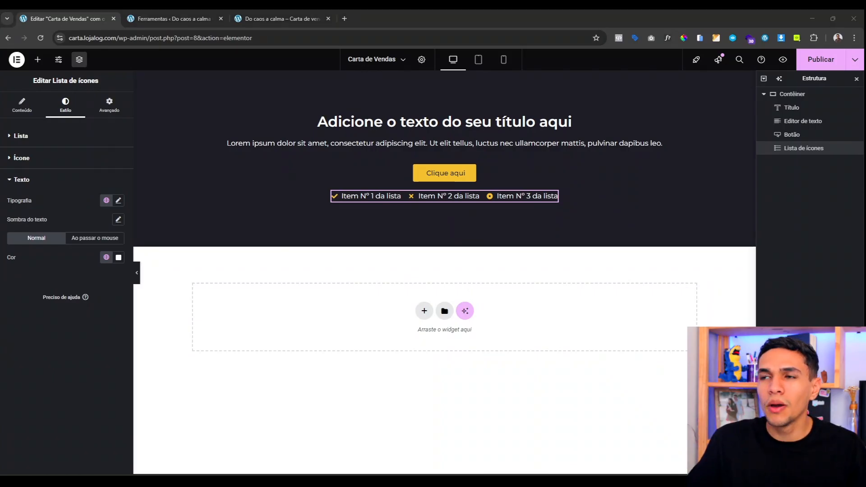
left_click(530, 121)
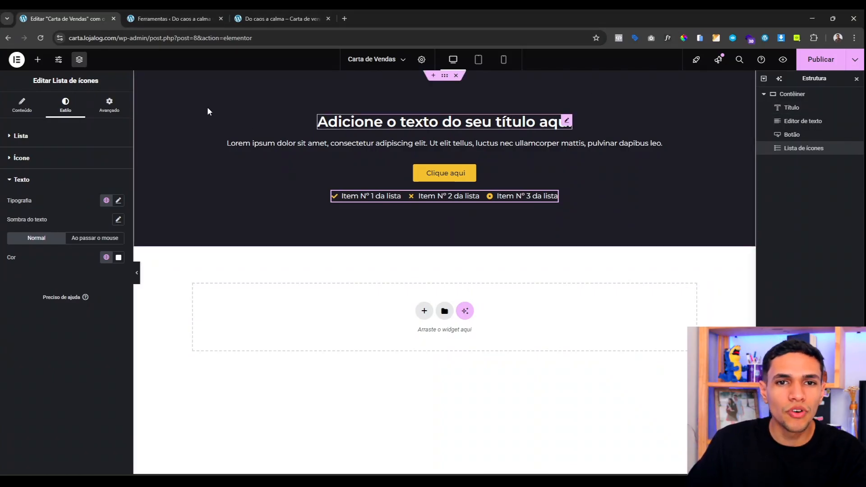
Step: Paste the headline 'Em apenas 7 dias, você vai sair do caos financeiro…' over the placeholder
left_click(22, 110)
key("ctrl+a")
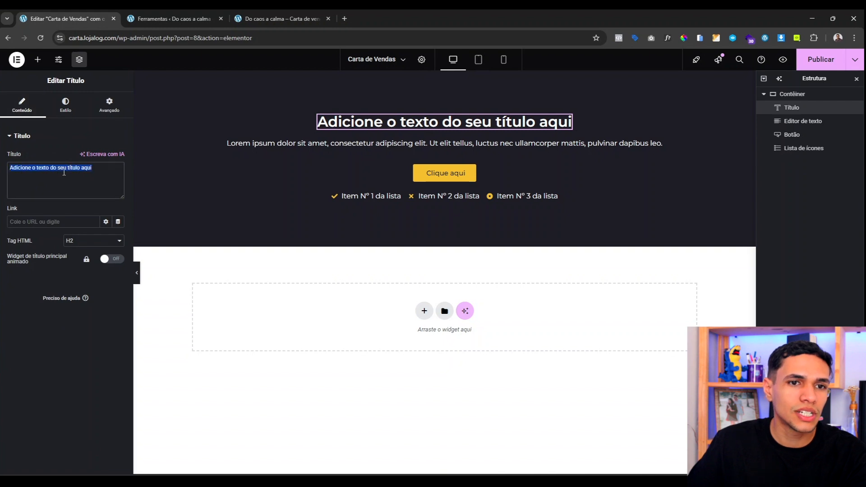
type("Em apenas 7 dias, você vai sair do caos financeiro e montar um plano real para recomeçar com fé, leveza e direção — mesmo ganhando pouco.")
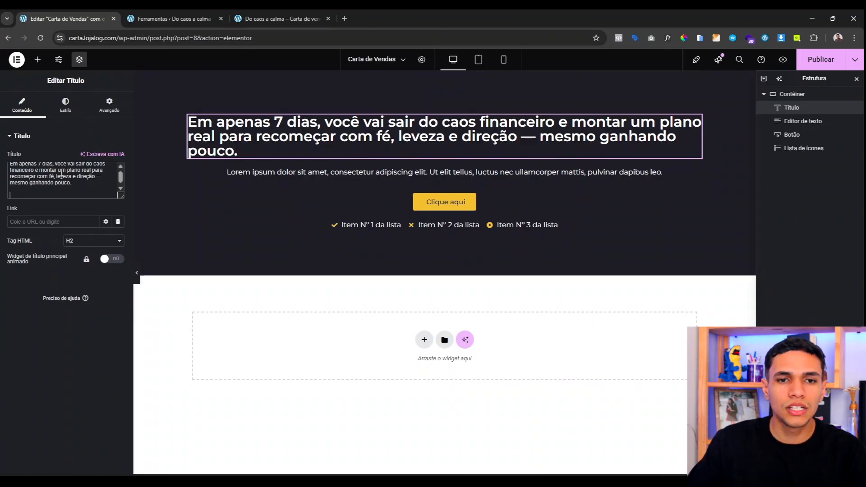
key("BackSpace")
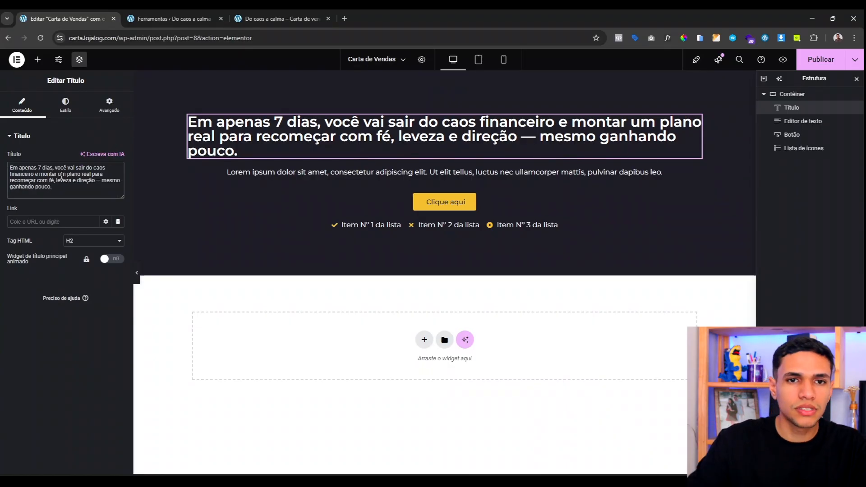
Step: Centre-align the headline and set its typography size to 44 px
left_click(64, 108)
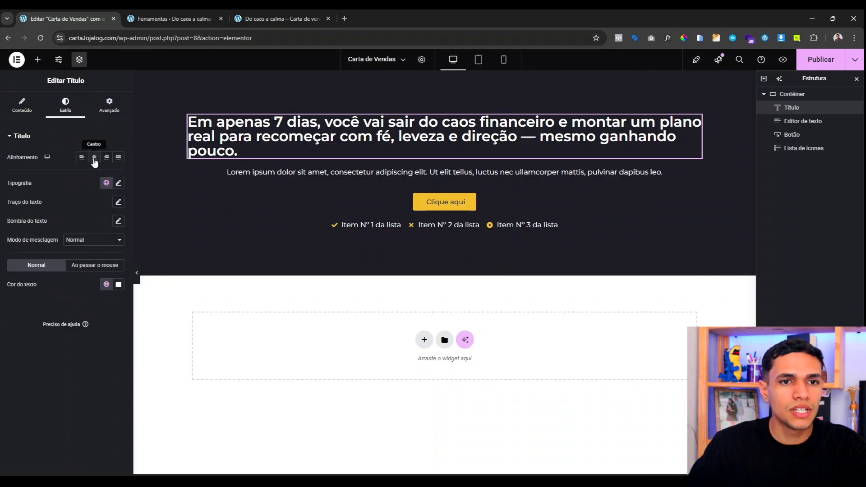
left_click(94, 158)
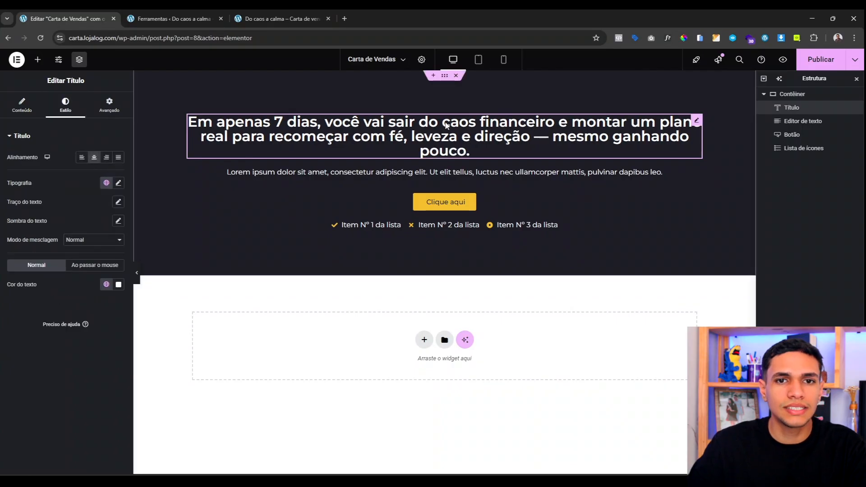
left_click(118, 184)
left_click_drag(13, 258, 27, 258)
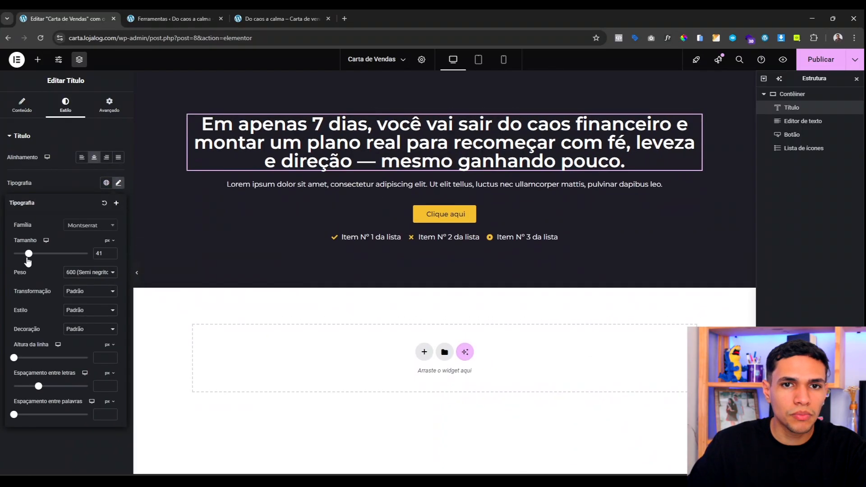
left_click(111, 253)
left_click(111, 253)
left_click(112, 253)
left_click(111, 253)
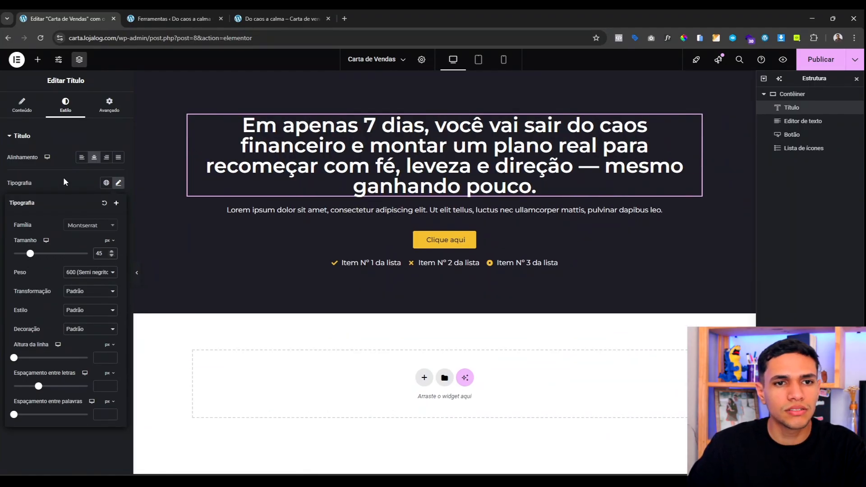
left_click(74, 186)
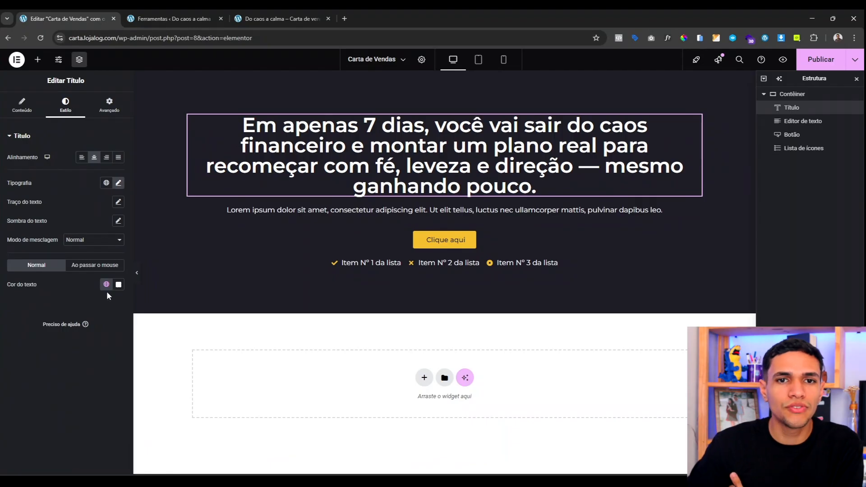
left_click(118, 182)
left_click(112, 256)
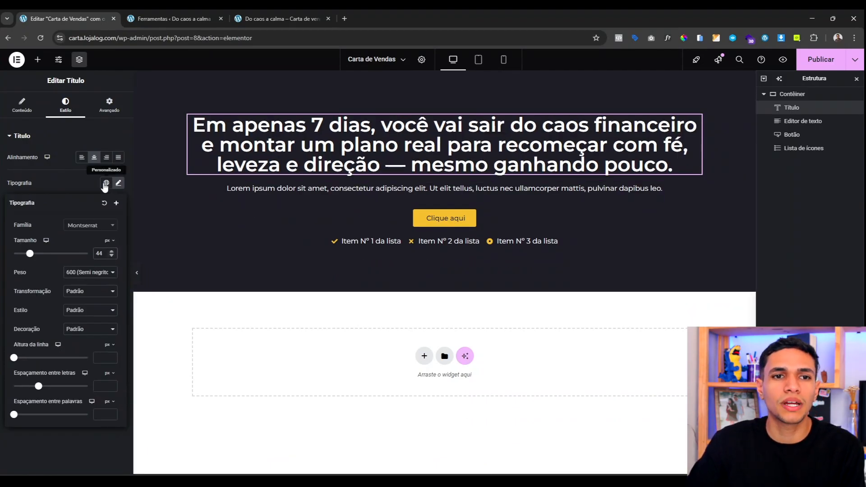
left_click(89, 187)
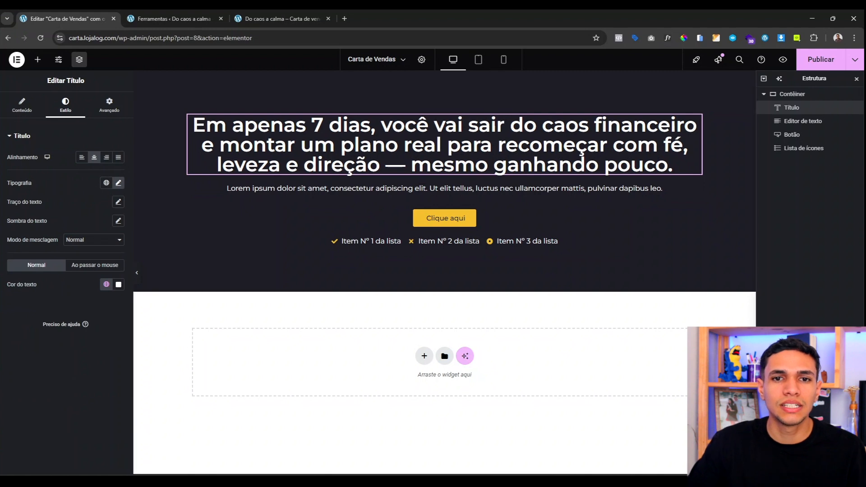
left_click(489, 188)
Step: Replace the paragraph placeholder with the pasted sales text, fix the stray 'V', and centre it
left_click(22, 105)
key("ctrl+a")
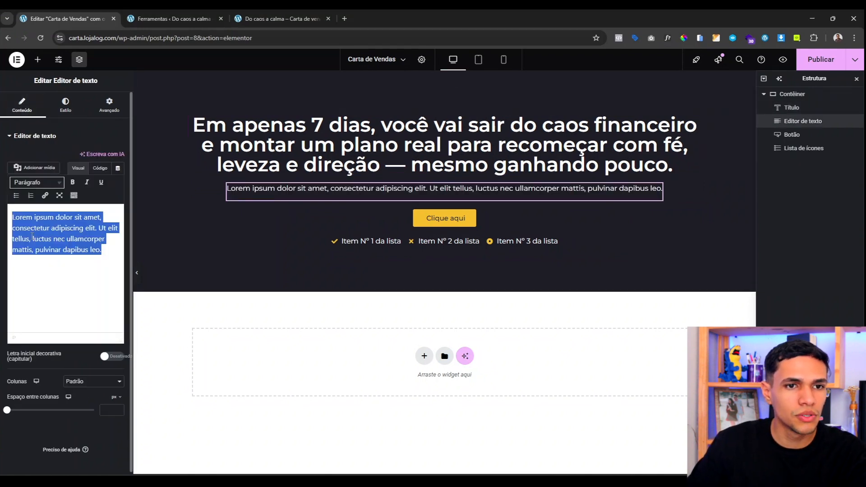
key("BackSpace")
type("V ocê não precisa de mais um curso complicado. Precisa de um recomeço possível. Este é um desafio leve, acolhedor e 100% prático, feito para quem trabalha, paga contas e vive com medo do cartão no fim do mês. Tudo o que você precisa é de 10 minutos por dia, um coração aberto e a coragem de dar o primeiro passo.")
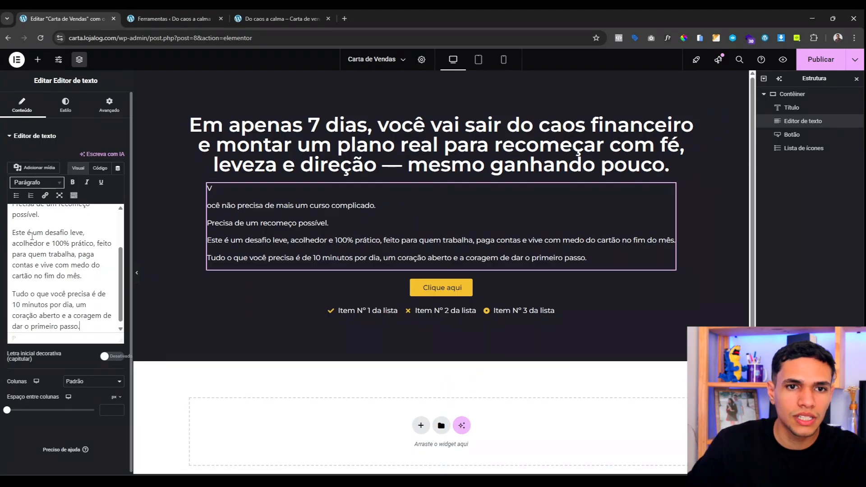
scroll(32, 235, "up", 3)
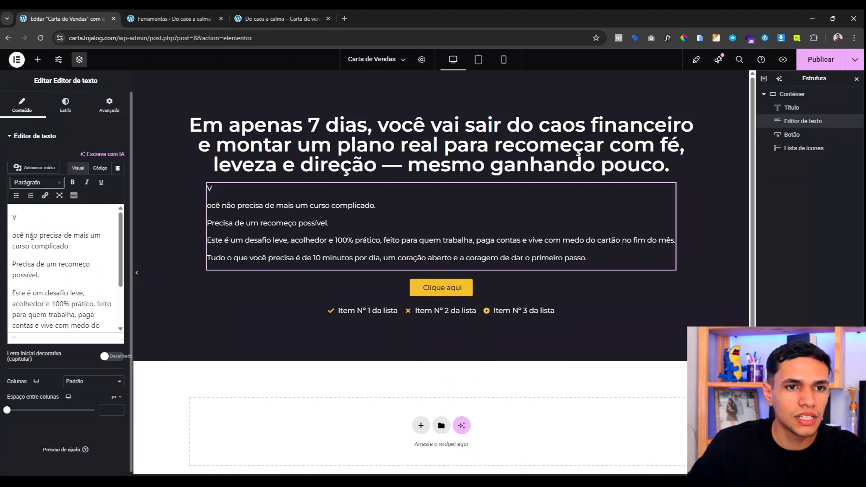
left_click(21, 223)
key("Delete")
left_click(65, 105)
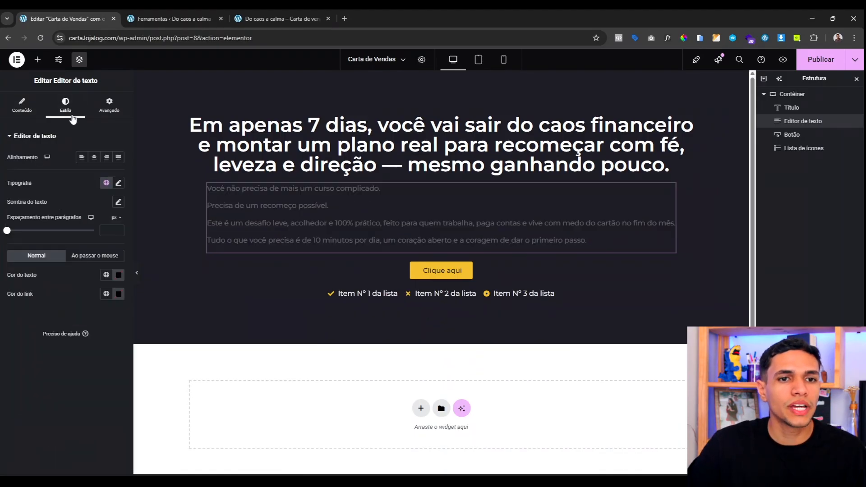
left_click(94, 158)
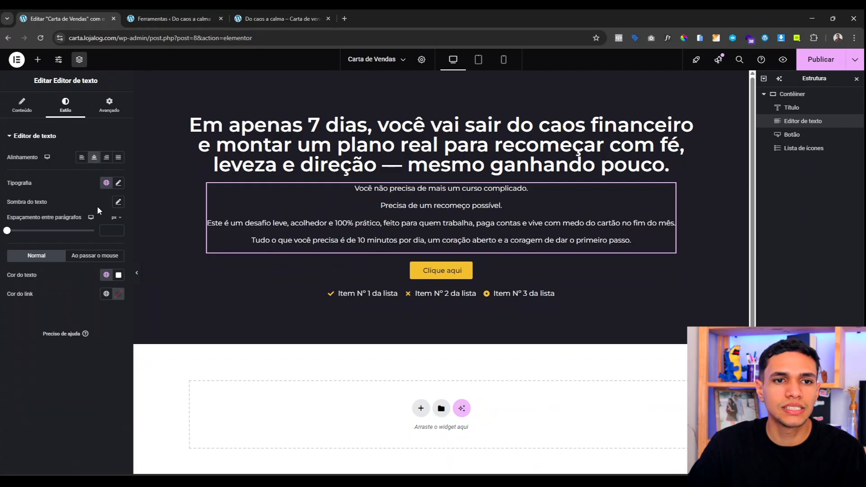
Step: Unlink the paragraph margin, set 30 px top and 10 px bottom, and preview
left_click(109, 105)
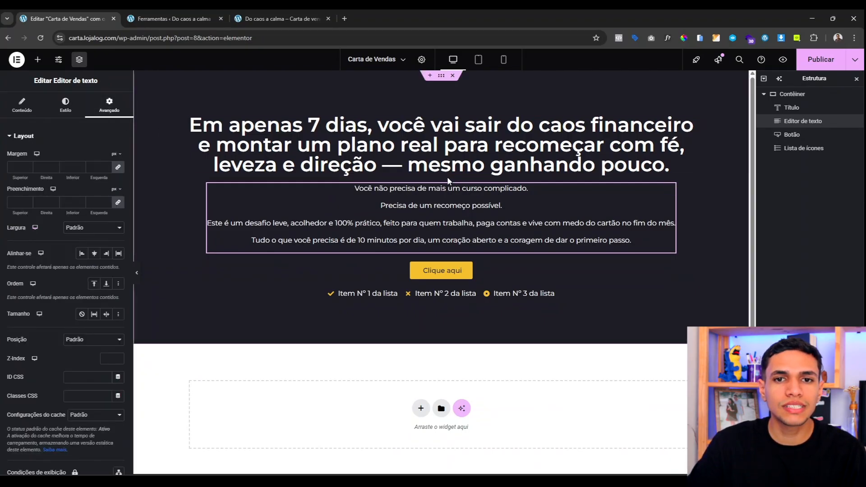
left_click(120, 169)
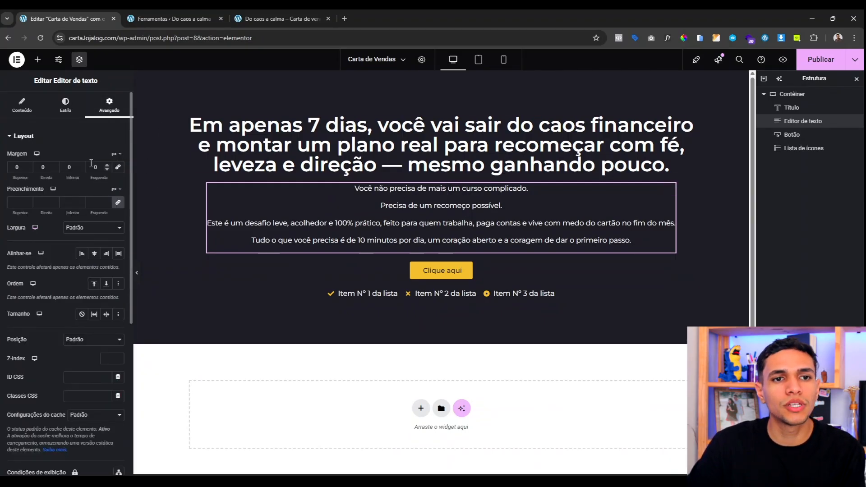
left_click(15, 168)
type("3")
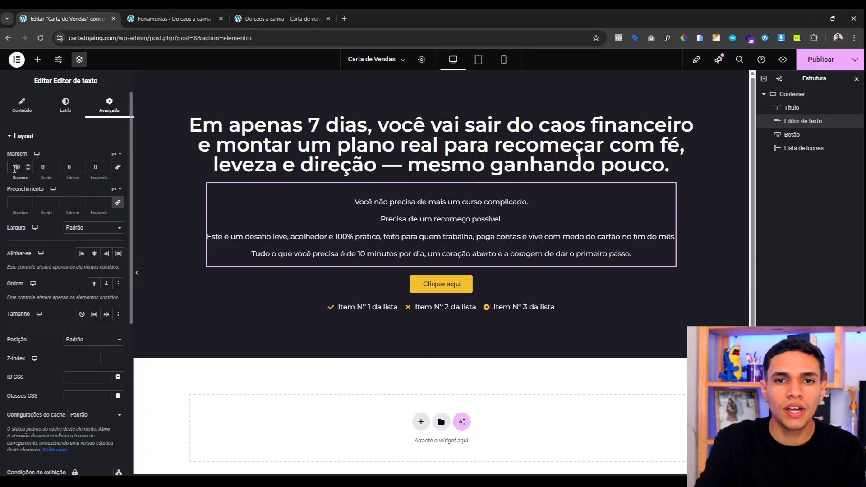
left_click(63, 169)
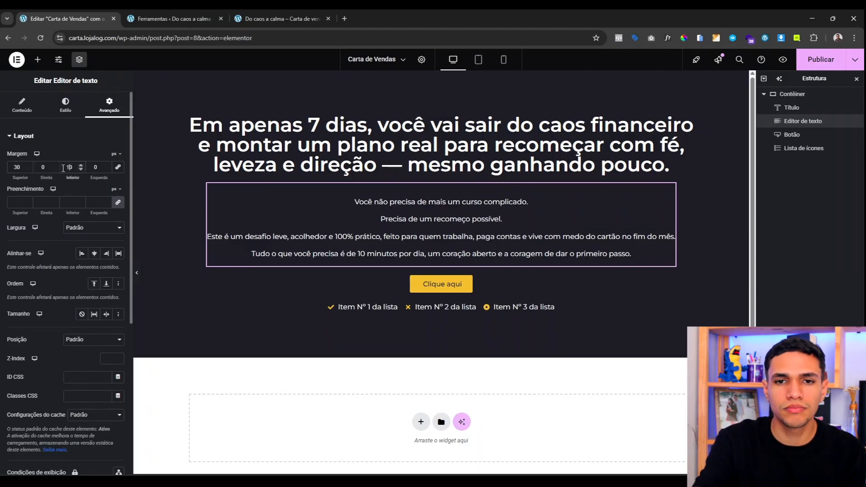
left_click(137, 272)
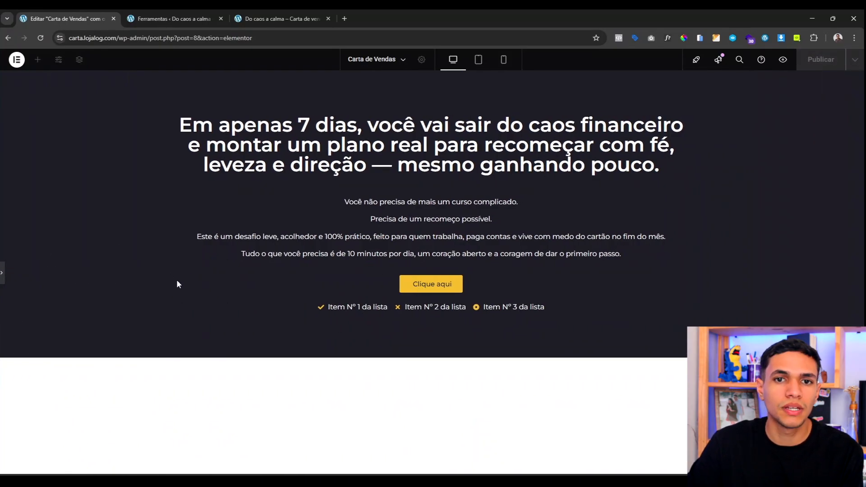
key("ctrl+p")
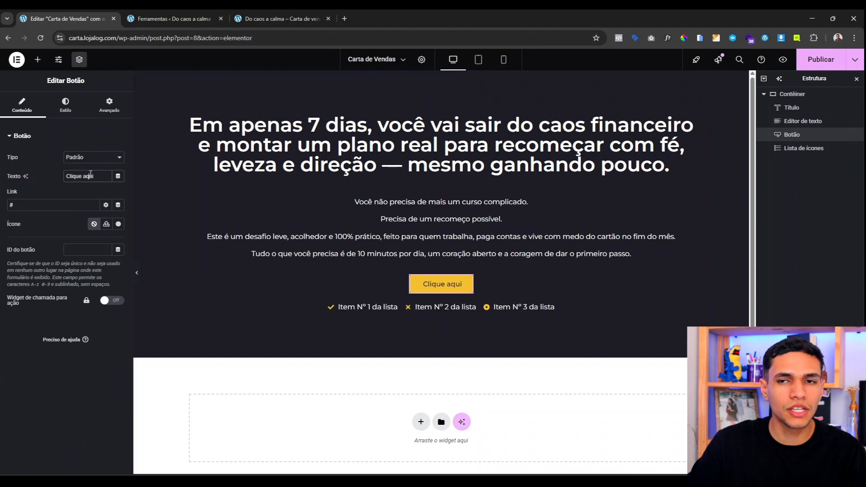
Step: Relabel the button 'QUERO ENTRAR NO DESAFIO'
triple_click(90, 176)
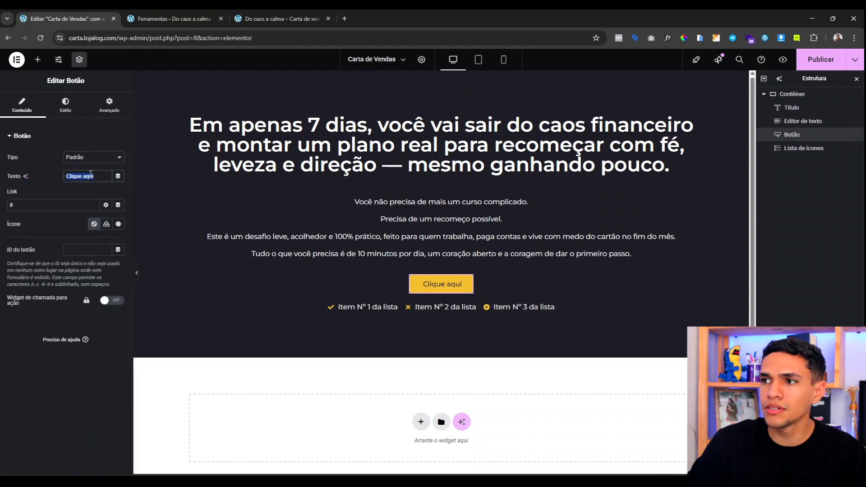
key("BackSpace")
key("Caps_Lock")
type("QUERO ENTRAR")
type(" NO DESAFIO")
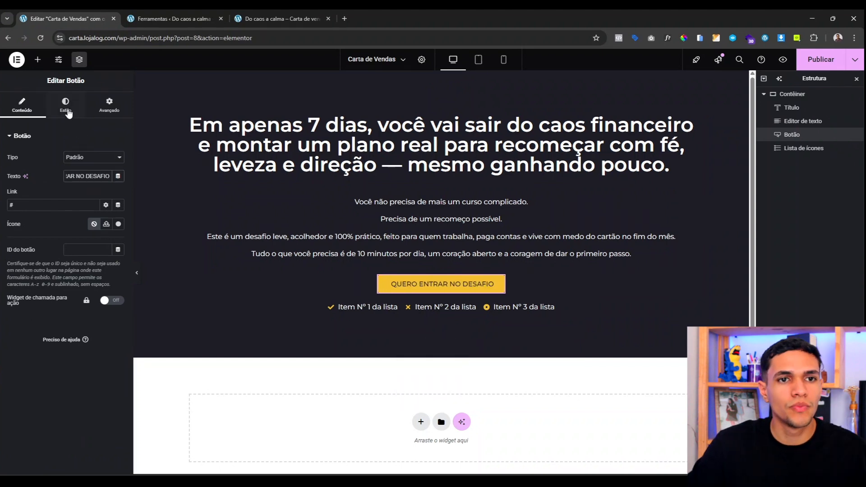
left_click(73, 124)
Step: Set the button text weight to 700 and its padding to 25 px all round
left_click(65, 105)
left_click(118, 176)
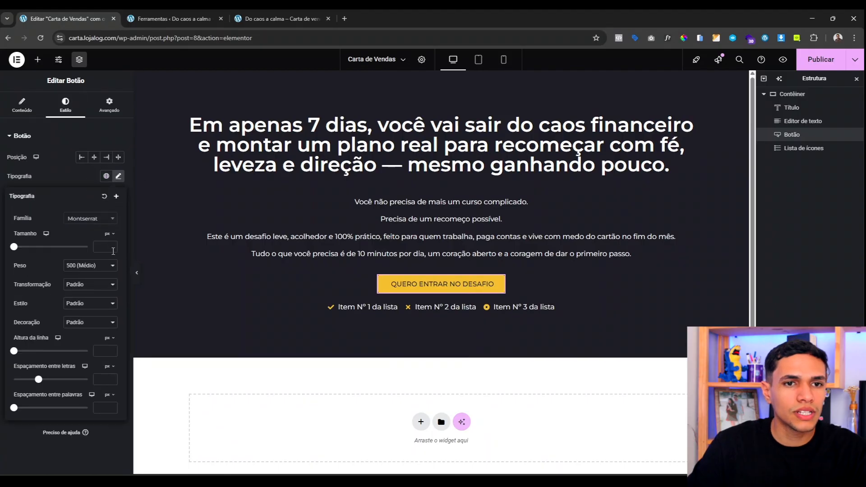
left_click(90, 266)
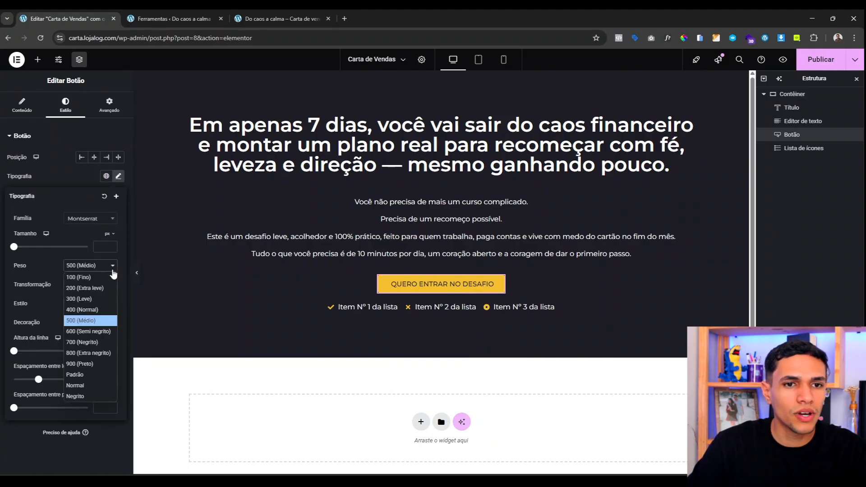
left_click(82, 343)
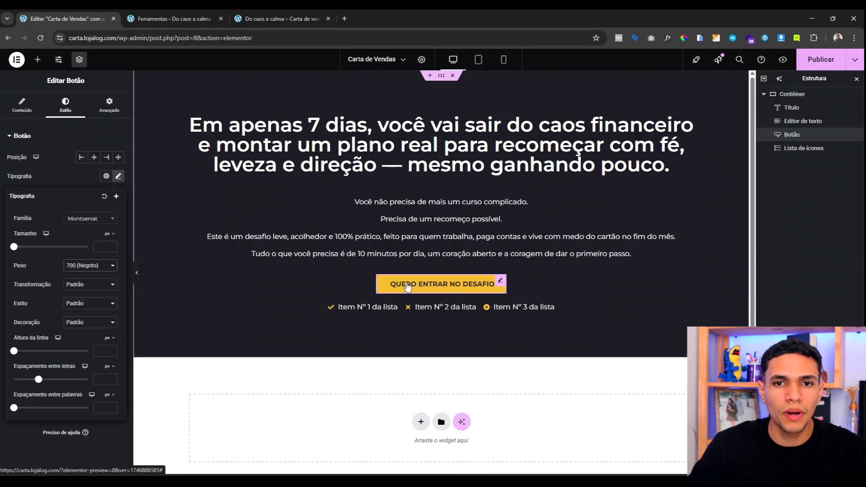
left_click(76, 180)
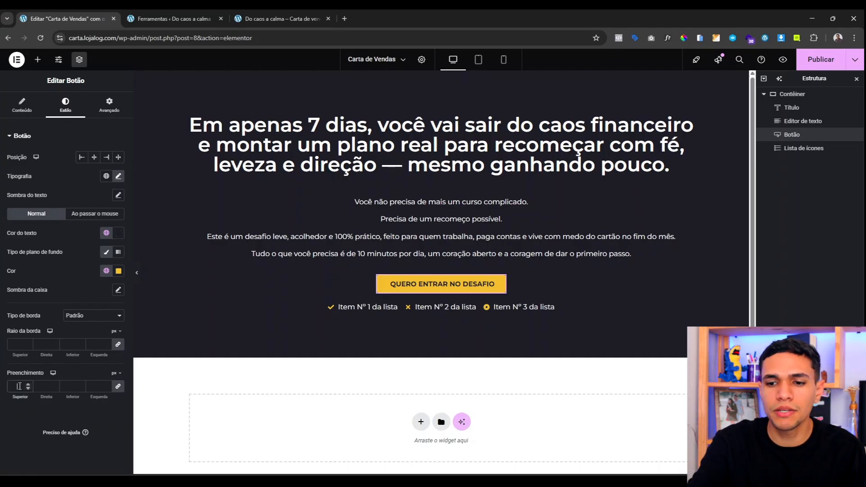
left_click(19, 386)
type("20")
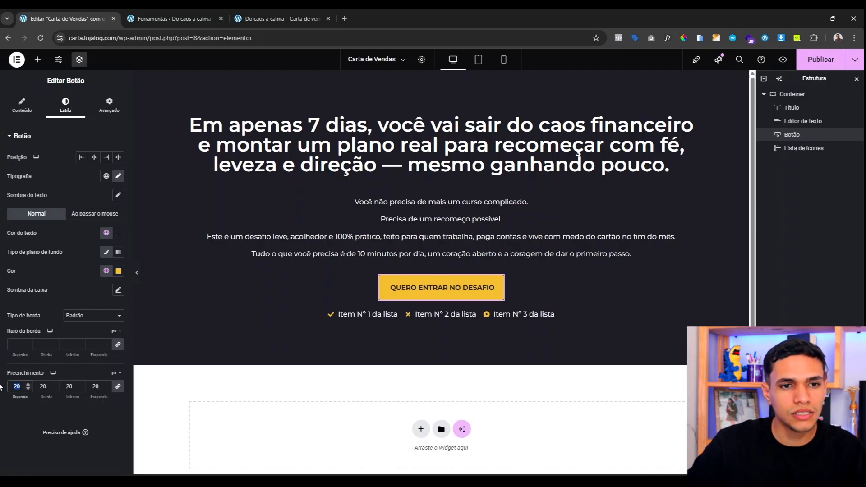
type("25")
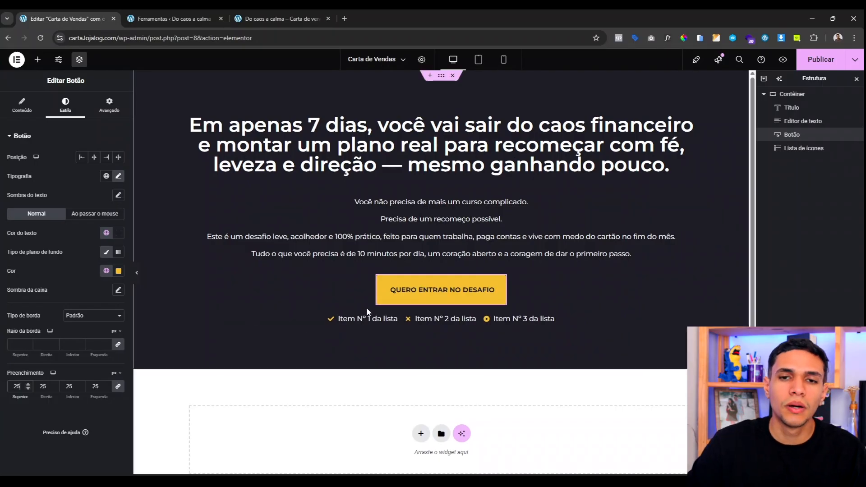
Step: Give the button a custom 50% width and stretch it across that space
left_click(107, 106)
left_click(94, 227)
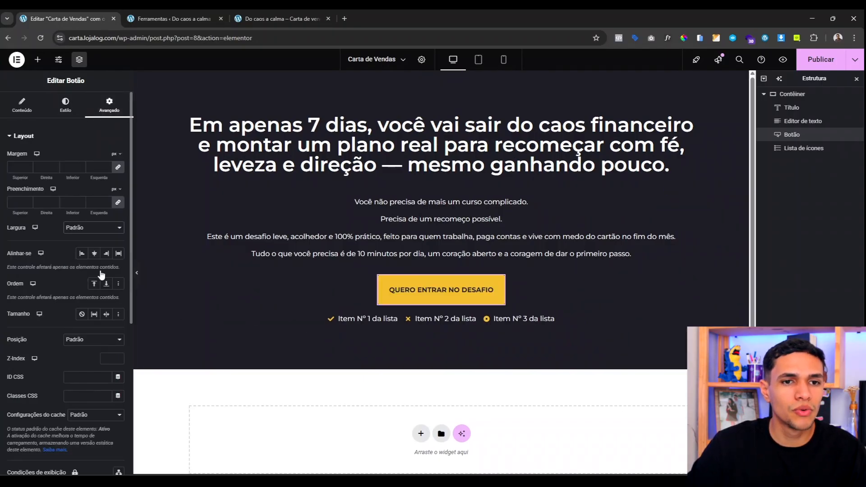
left_click(102, 275)
left_click_drag(7, 260, 48, 266)
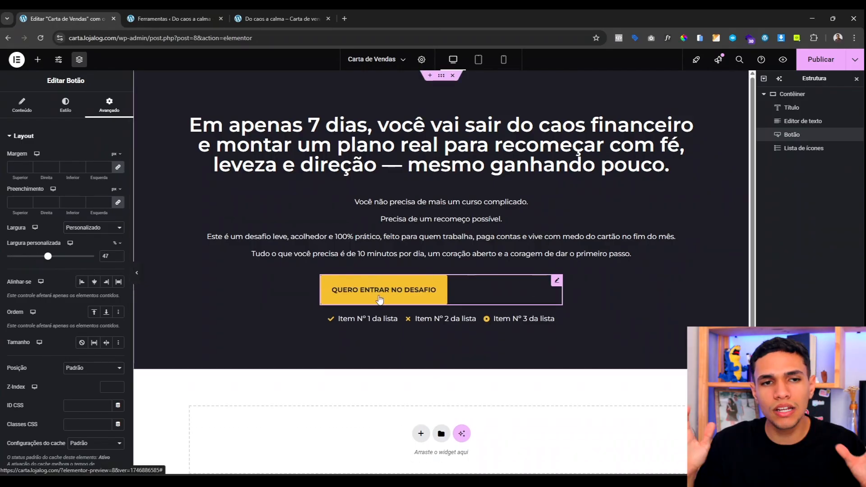
left_click(66, 107)
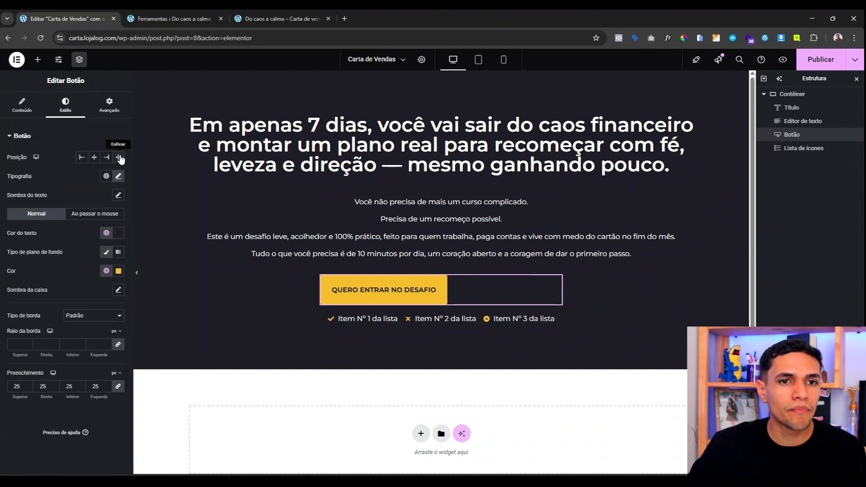
left_click(119, 157)
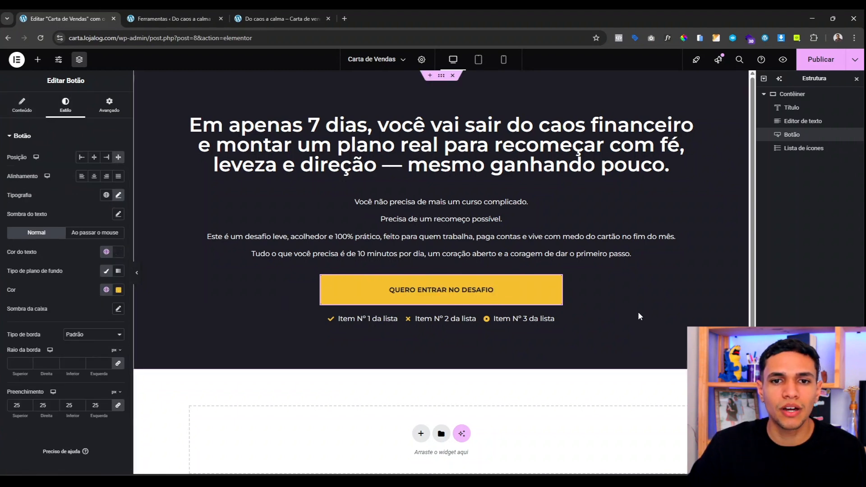
left_click(107, 107)
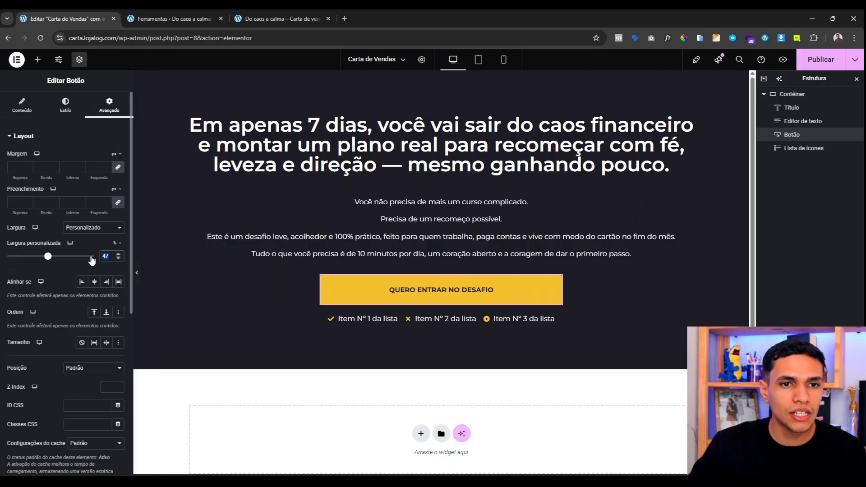
type("50")
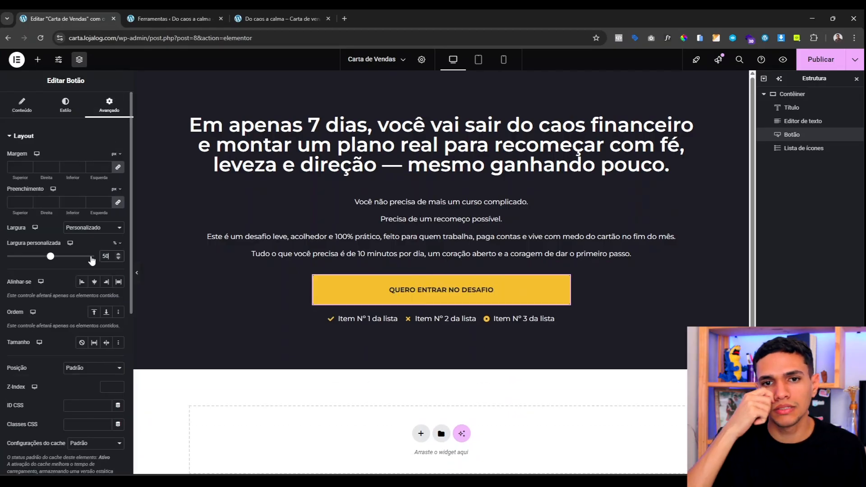
Step: Give the button the Grow hover animation
left_click(62, 112)
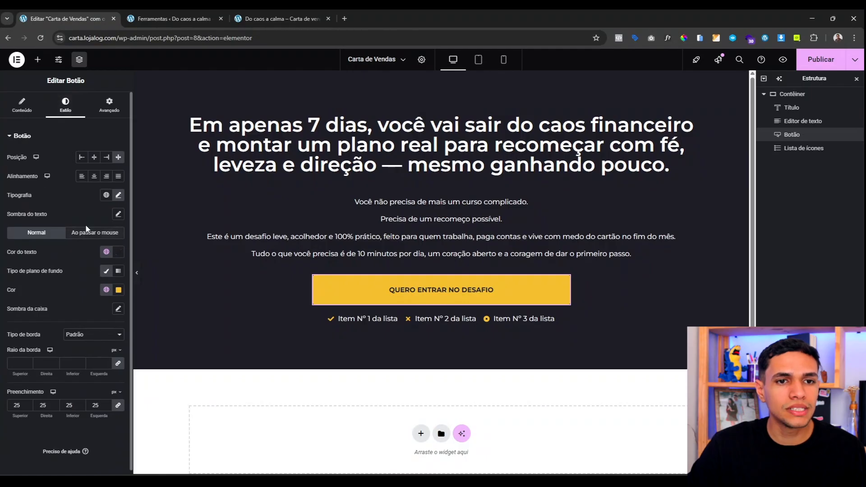
left_click(92, 234)
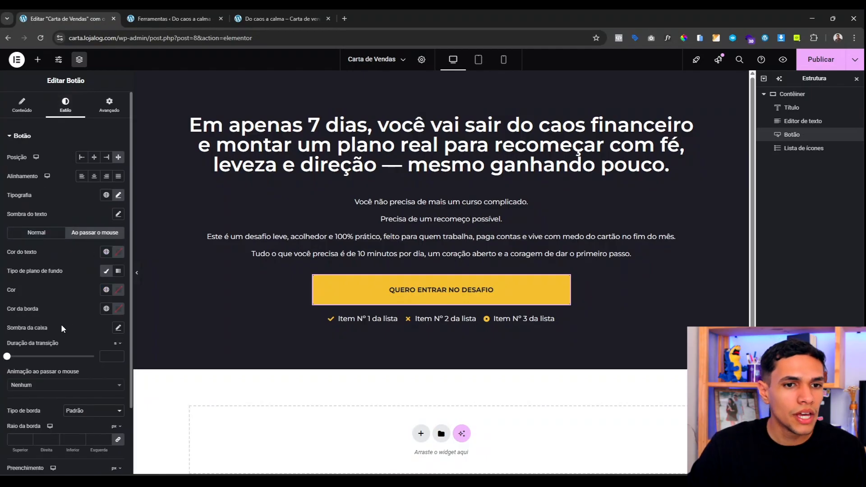
scroll(61, 323, "down", 1)
left_click(41, 340)
left_click(32, 367)
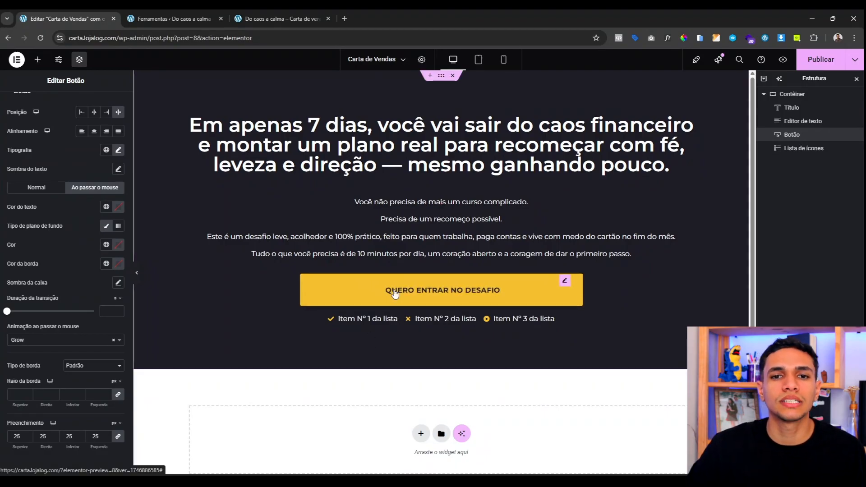
Step: Paste new text into the first icon-list item and give it the Users icon
left_click(343, 323)
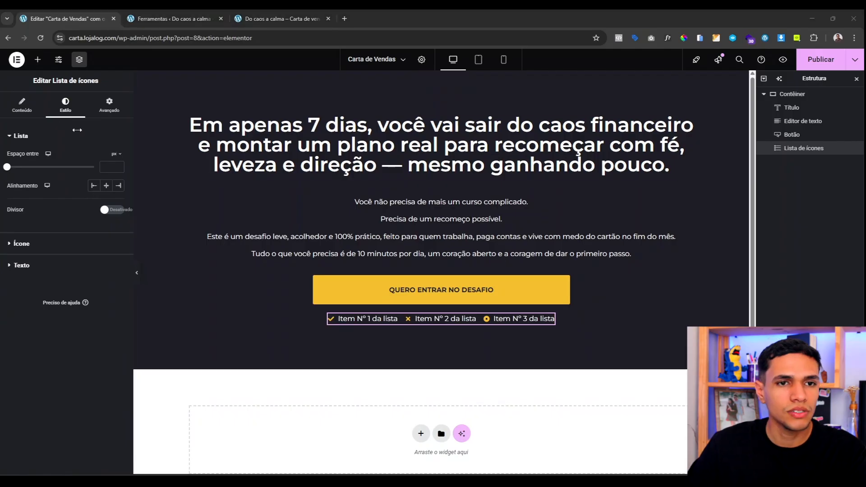
left_click(22, 105)
left_click(49, 189)
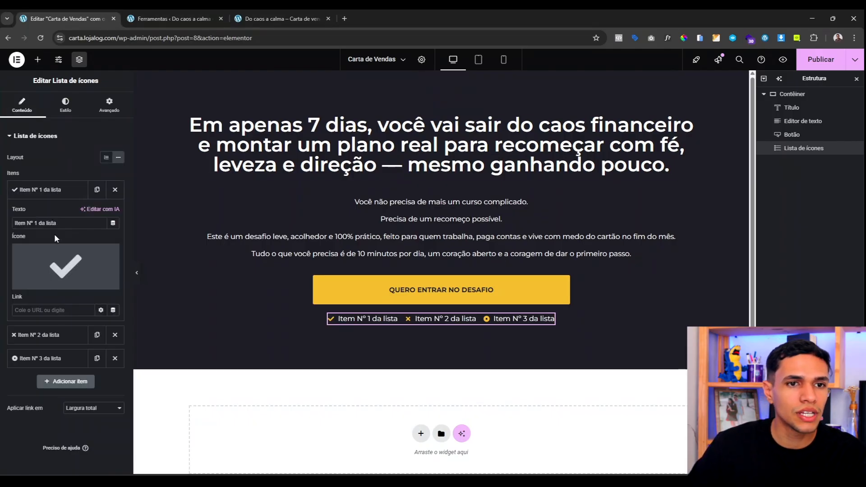
triple_click(48, 222)
type("+100 pessoas impactadas com o método")
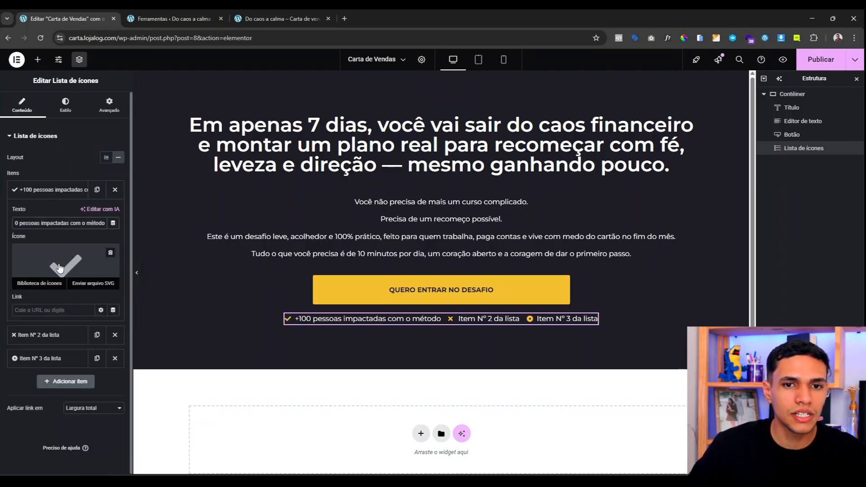
left_click(52, 258)
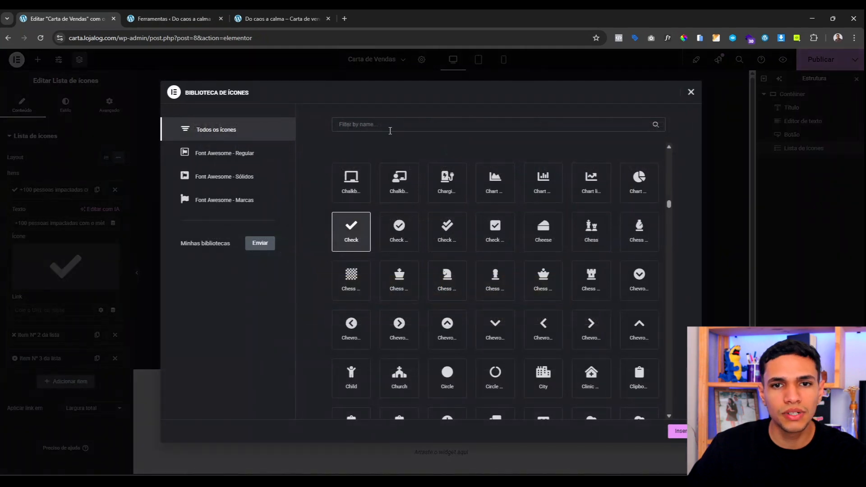
type("user")
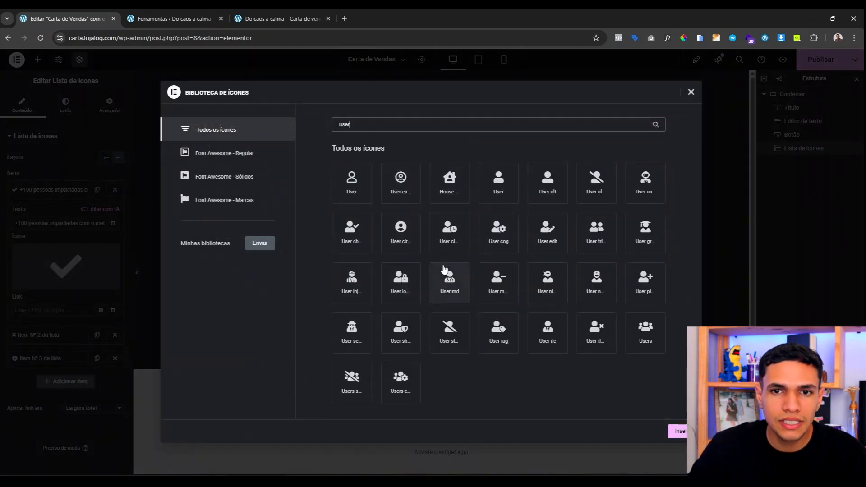
type("s")
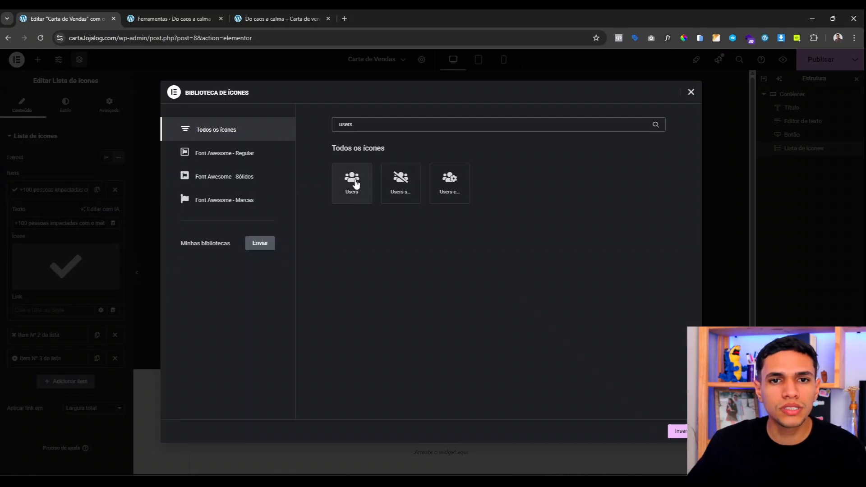
left_click(356, 180)
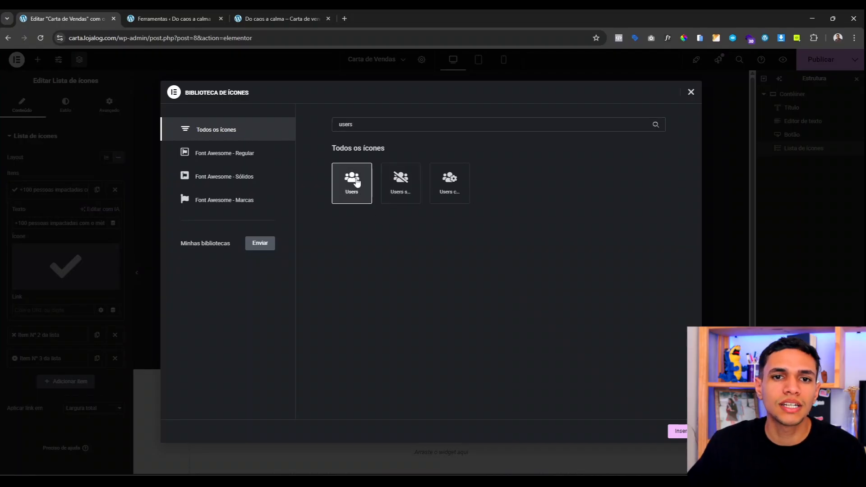
left_click(678, 431)
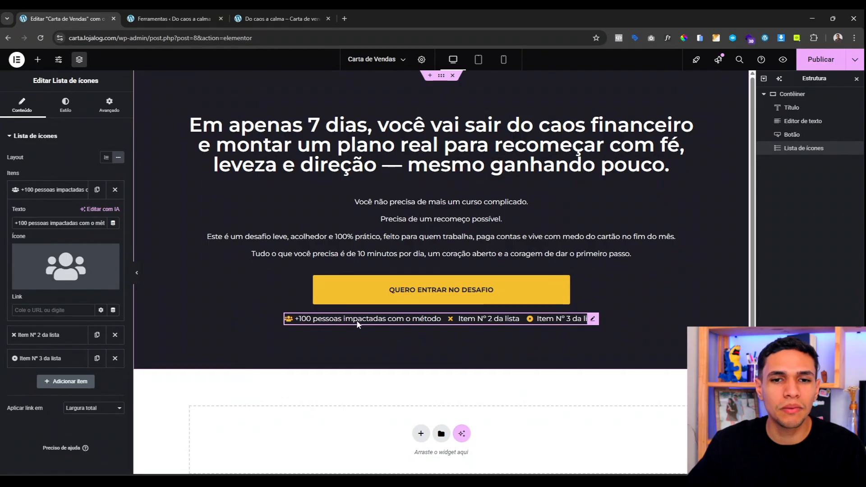
left_click(50, 191)
Step: Set the second item to the method line with a star icon
left_click(38, 216)
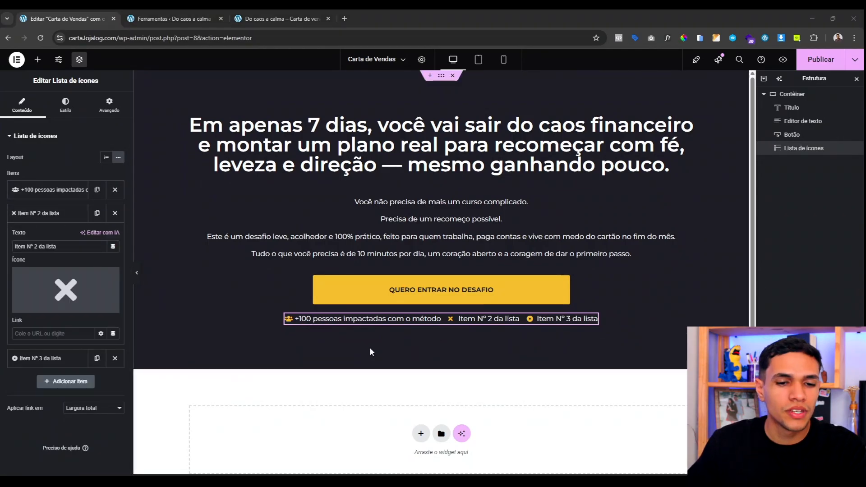
left_click(59, 246)
key("ctrl+a")
type("Método criado por quem saiu do fundo do poço com fé e ação")
mouse_move(70, 295)
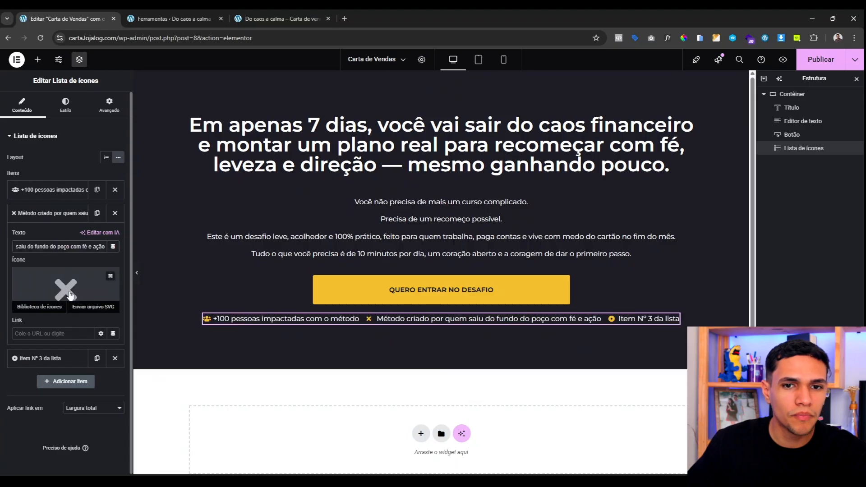
left_click(74, 296)
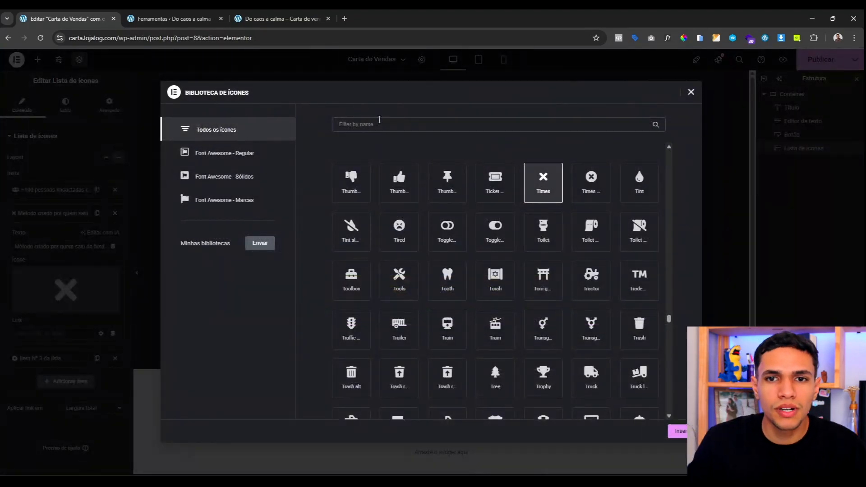
type("star")
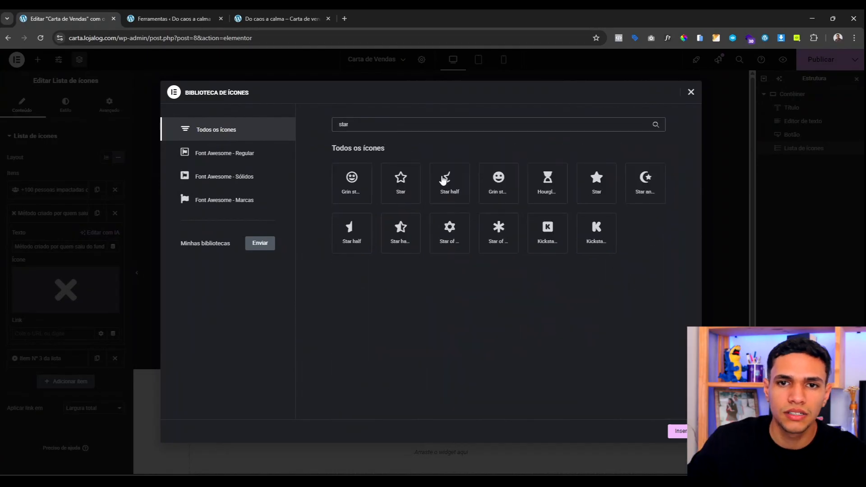
left_click(596, 182)
left_click(681, 432)
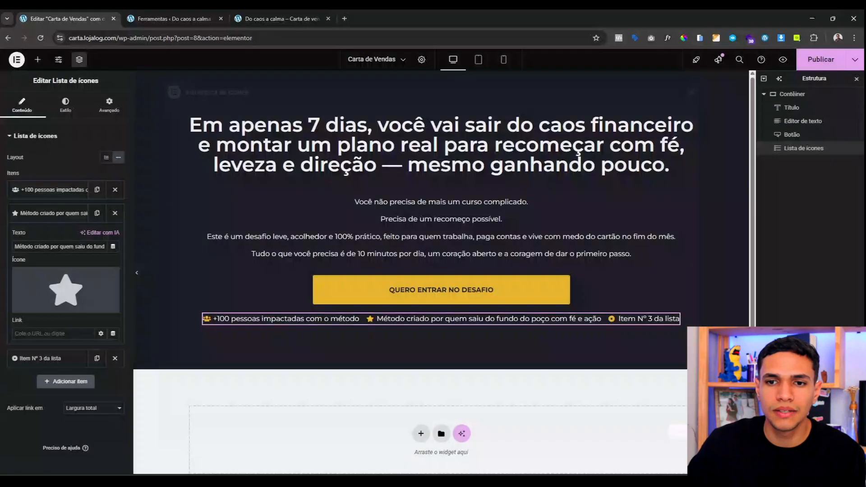
Step: Set the third item to the Christian-transformation line with a dove icon
left_click(43, 358)
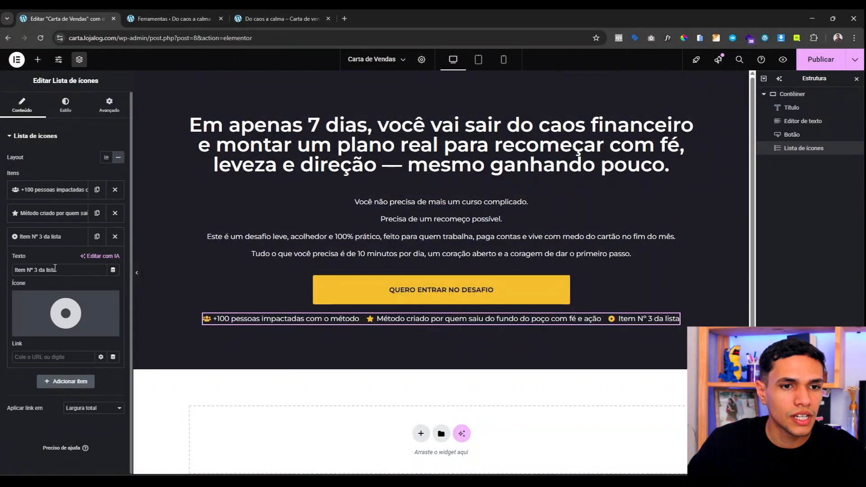
triple_click(57, 269)
type("Transformação com base cristã, sem fórmulas mágicas")
left_click(66, 313)
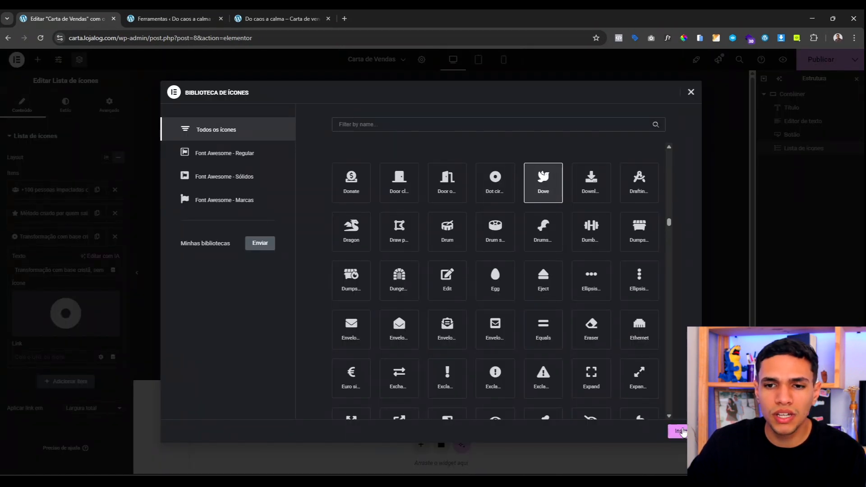
left_click(681, 431)
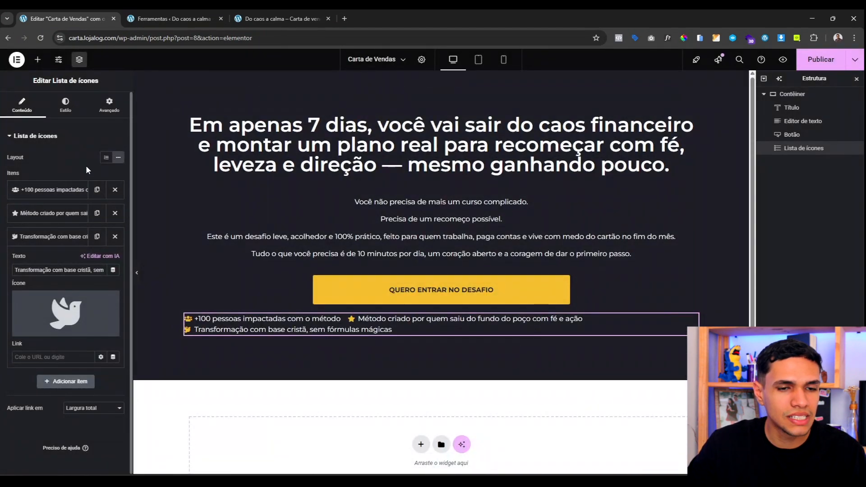
Step: Center the icon list and enlarge its icons to 40 px
left_click(67, 105)
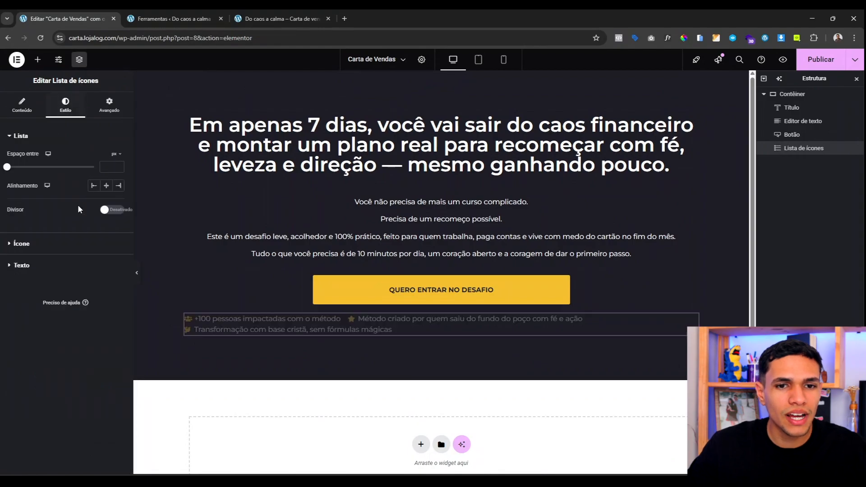
left_click(106, 186)
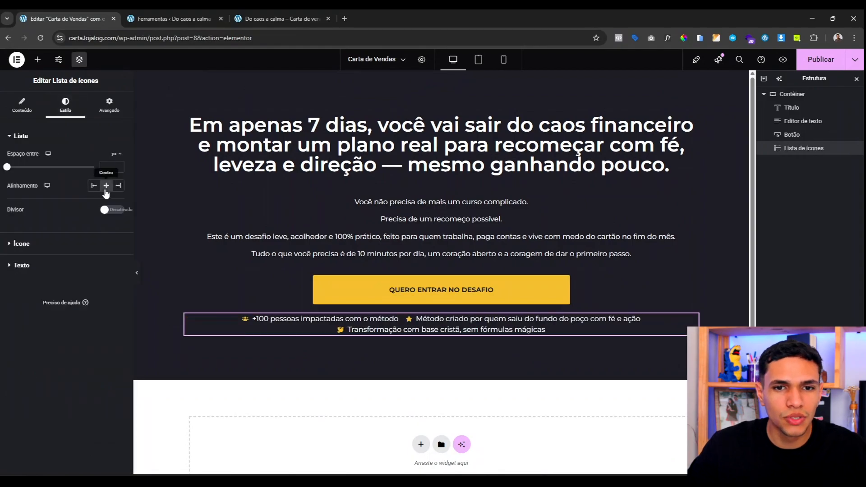
left_click(43, 243)
left_click_drag(15, 237, 32, 243)
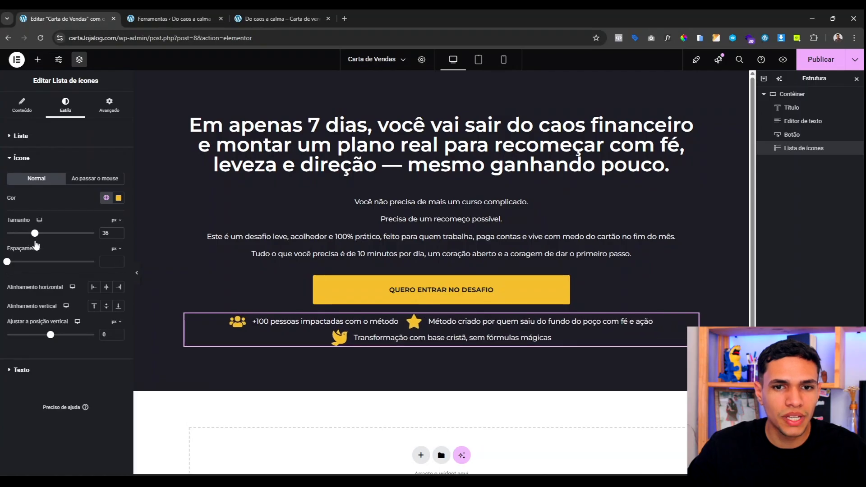
left_click(119, 231)
left_click(118, 232)
left_click(119, 232)
left_click(119, 232)
left_click(119, 232)
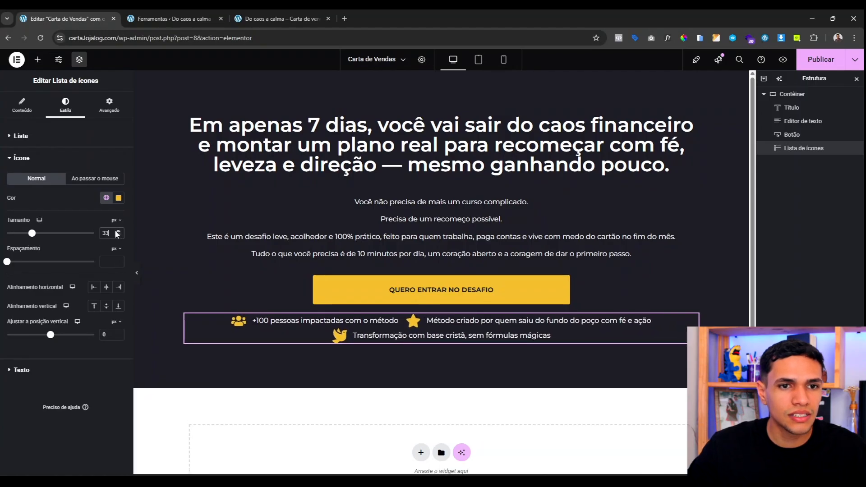
left_click(119, 231)
left_click(118, 232)
left_click(118, 232)
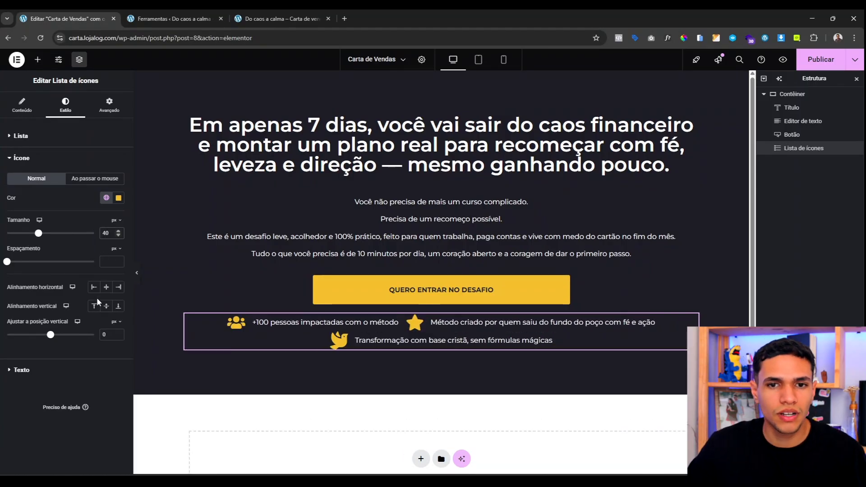
Step: Make the list text 17 px and semi-bold (600)
left_click(39, 376)
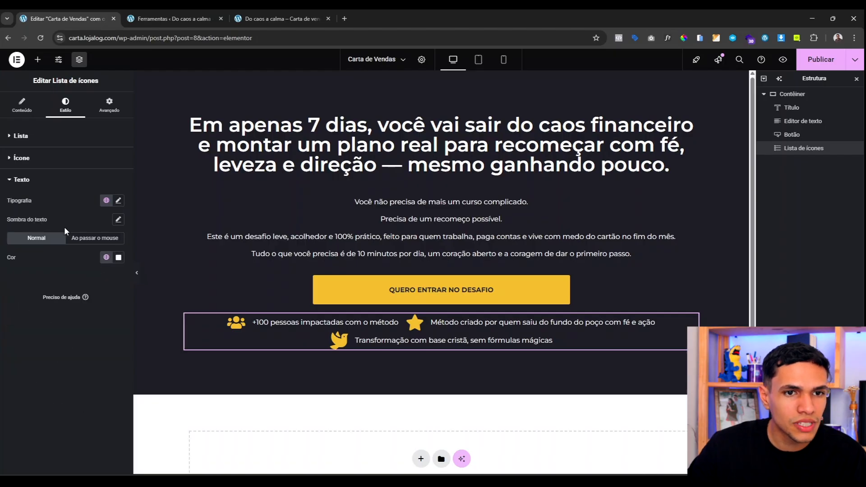
left_click(119, 202)
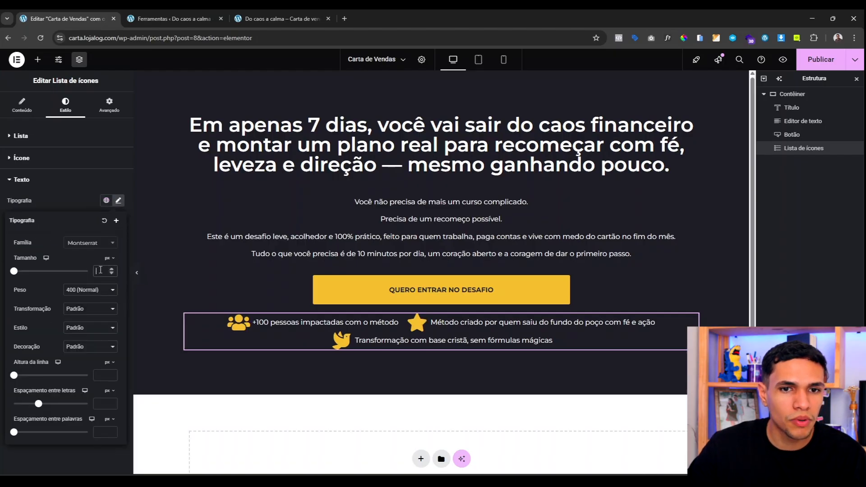
left_click_drag(14, 272, 20, 276)
left_click(97, 290)
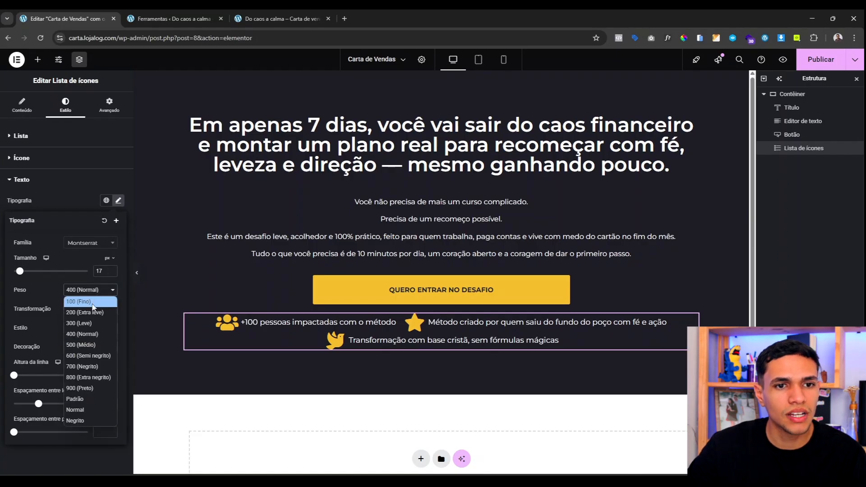
left_click(95, 356)
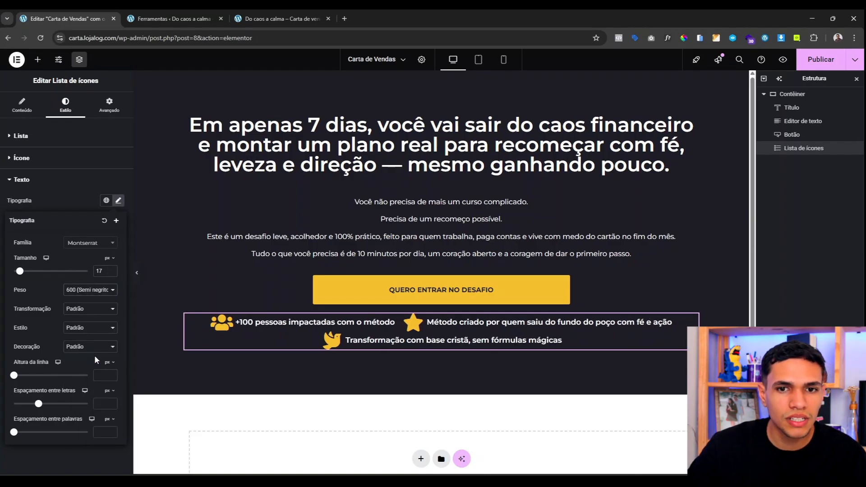
left_click(64, 210)
Step: Nudge the list icons' vertical position down to 1
left_click(52, 159)
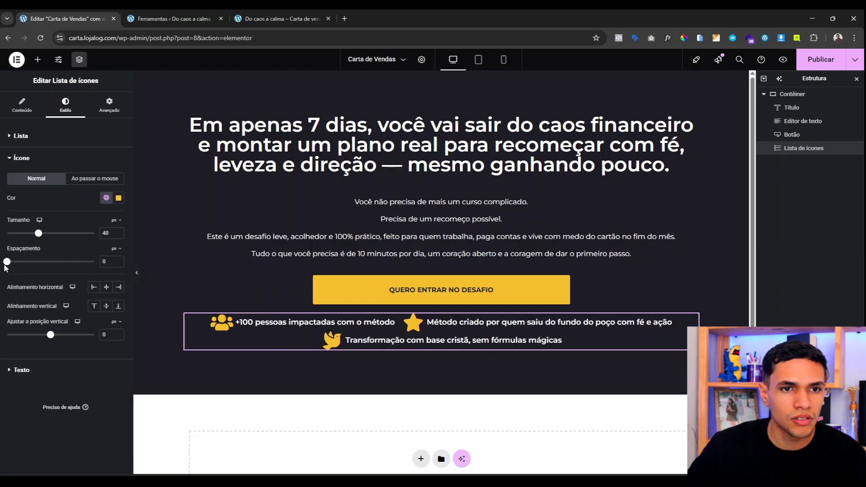
left_click_drag(52, 340, 54, 341)
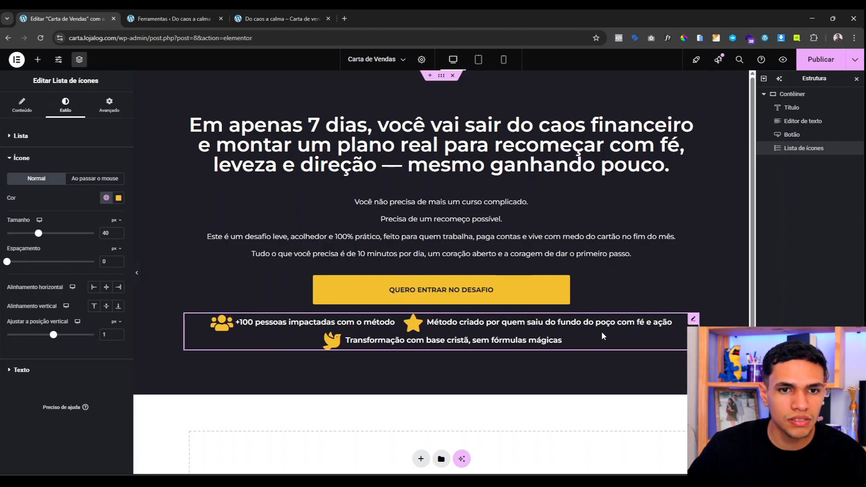
left_click(65, 137)
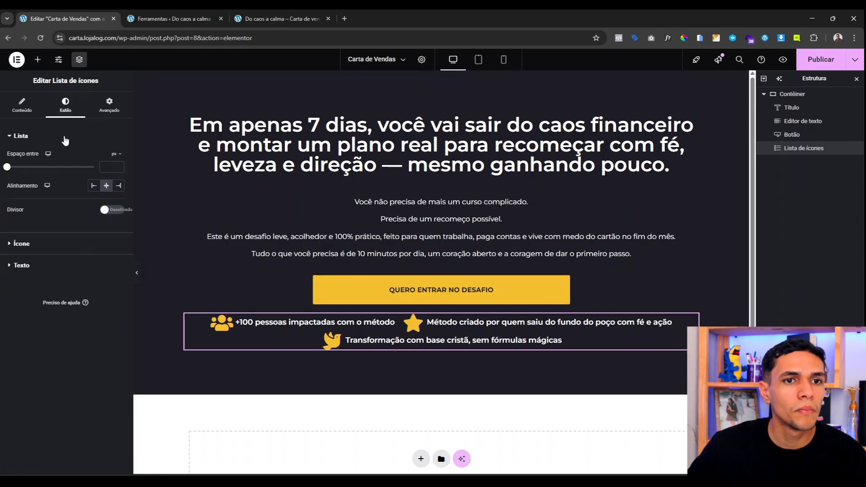
Step: Space the list items 50 px apart and give the list a custom 100% width
left_click_drag(7, 167, 94, 167)
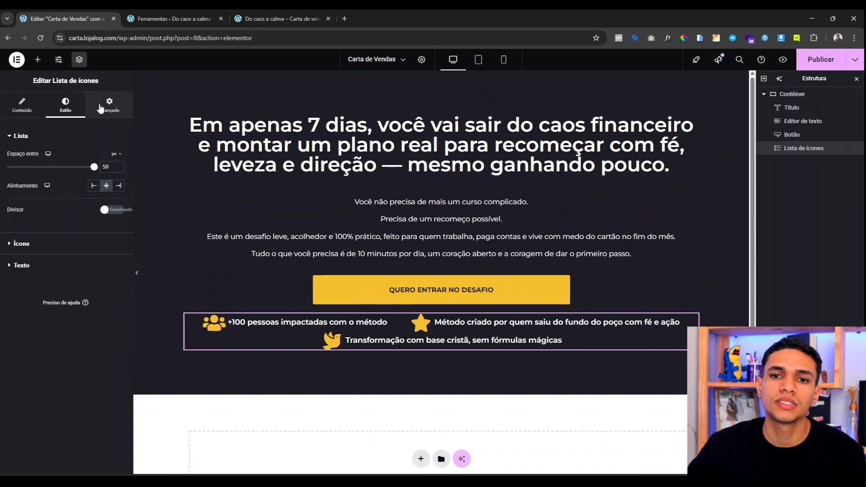
left_click(100, 108)
left_click(94, 228)
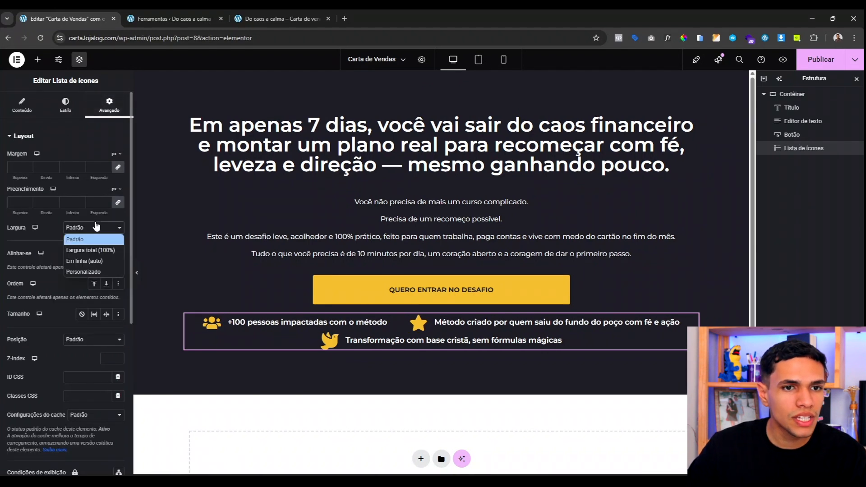
left_click(96, 271)
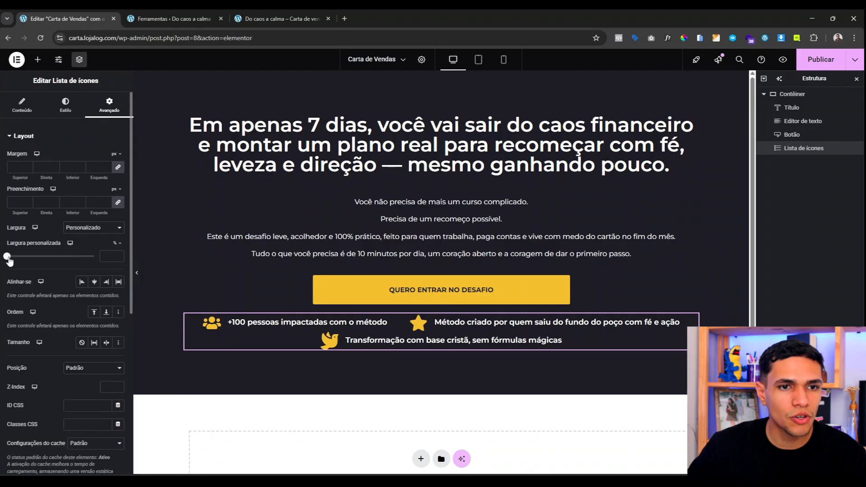
left_click_drag(9, 261, 102, 266)
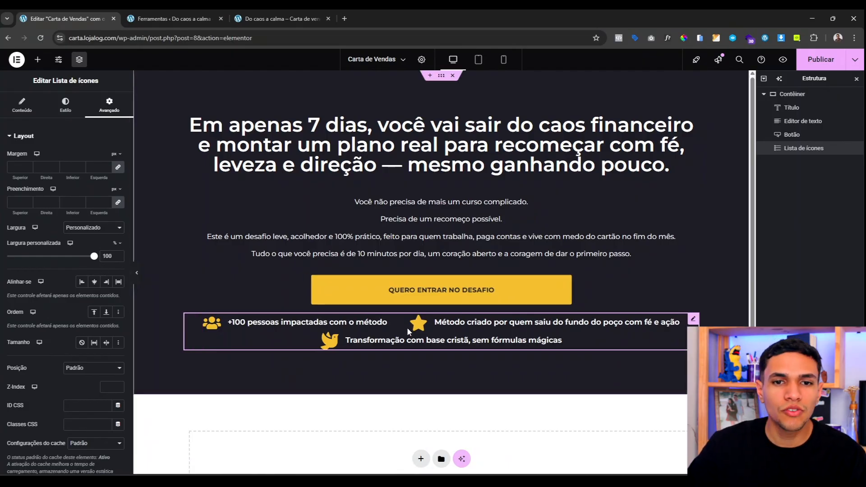
Step: Give the list a 20 px top margin and preview the page without the editor panels
left_click(118, 167)
left_click(12, 165)
type("20")
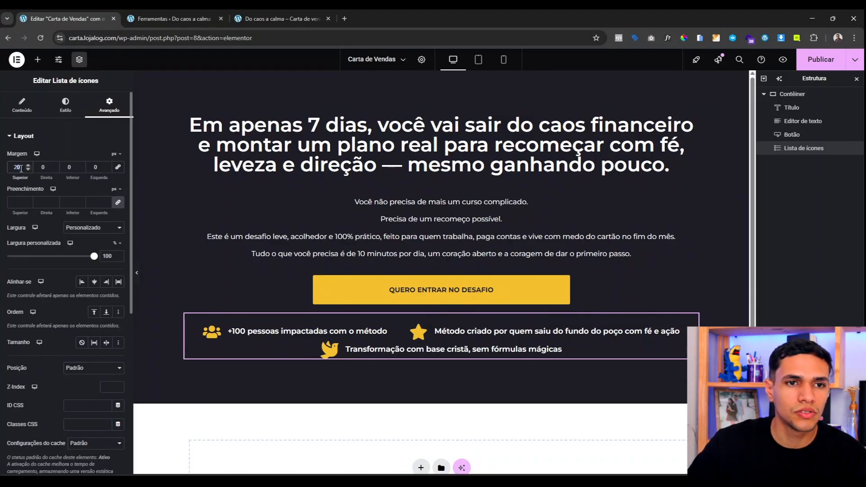
left_click(137, 272)
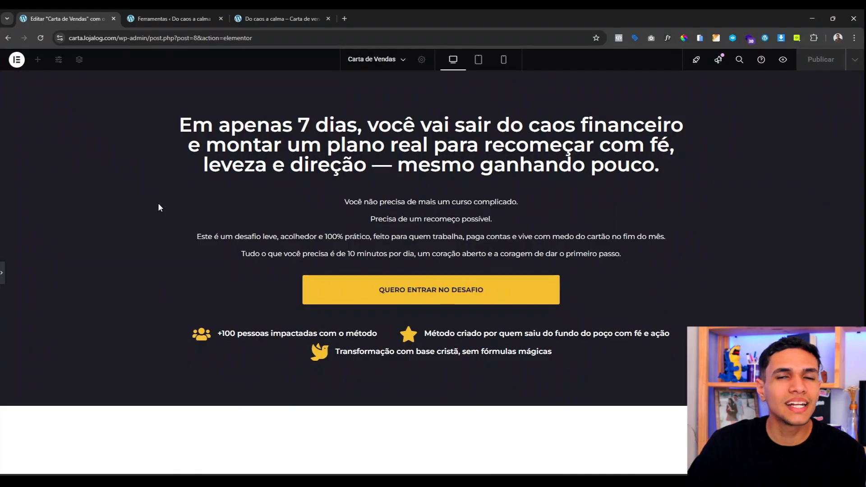
Step: Stack the three list items vertically 15 px apart, then preview and restore the panels
left_click(5, 271)
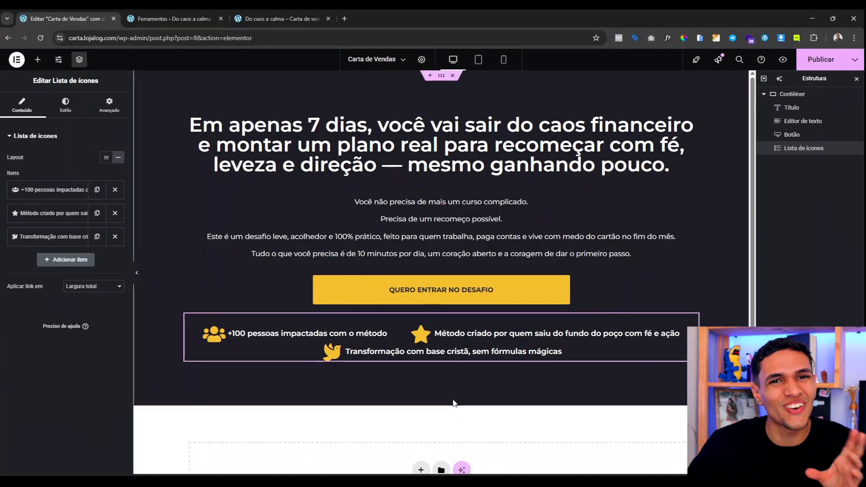
left_click(106, 157)
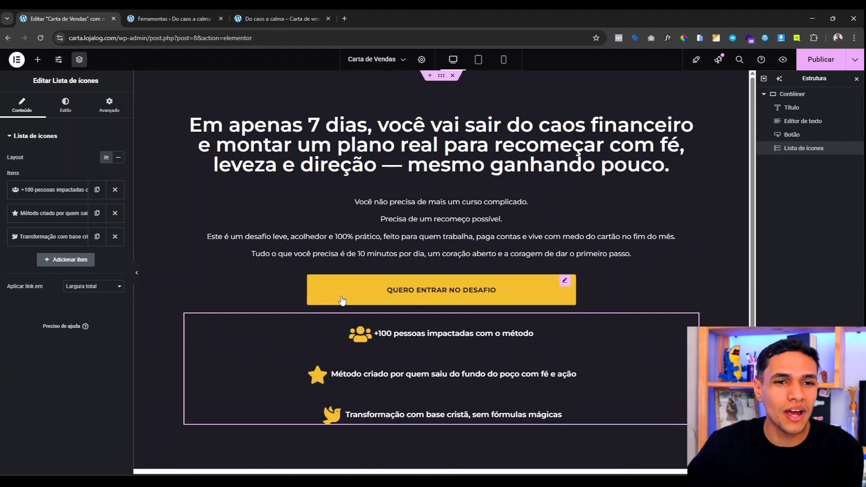
left_click(65, 105)
left_click_drag(94, 167, 37, 168)
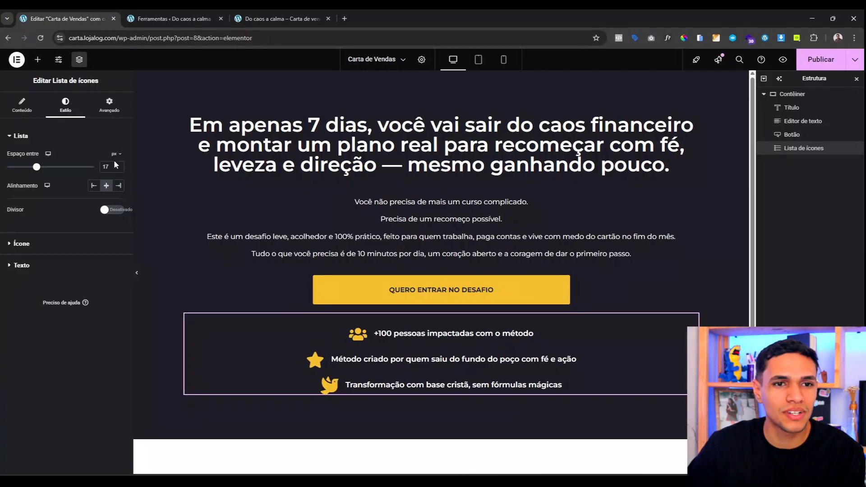
left_click(119, 169)
left_click(119, 169)
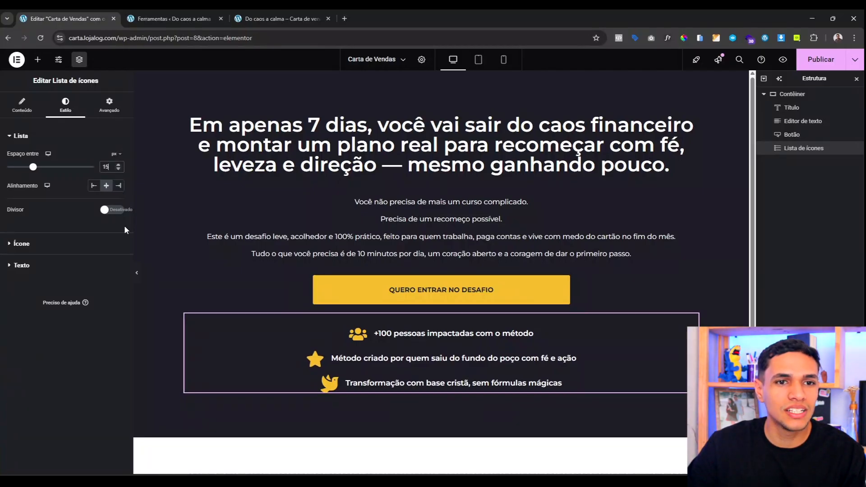
left_click(136, 273)
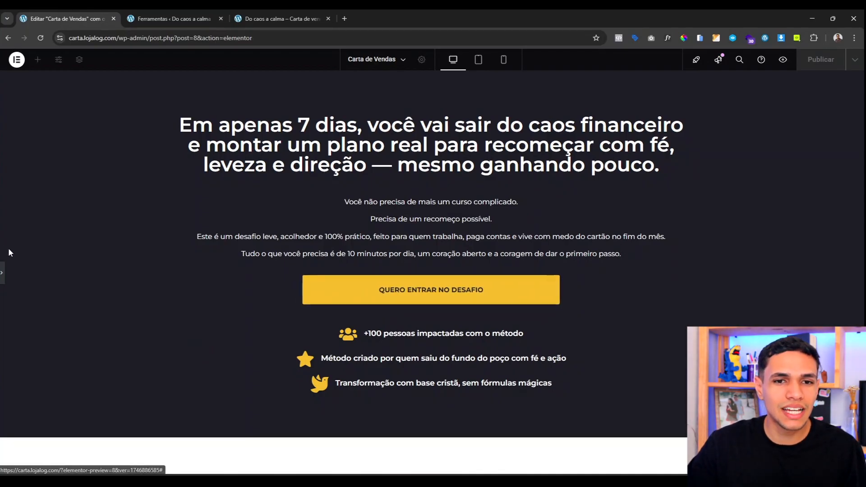
left_click(4, 276)
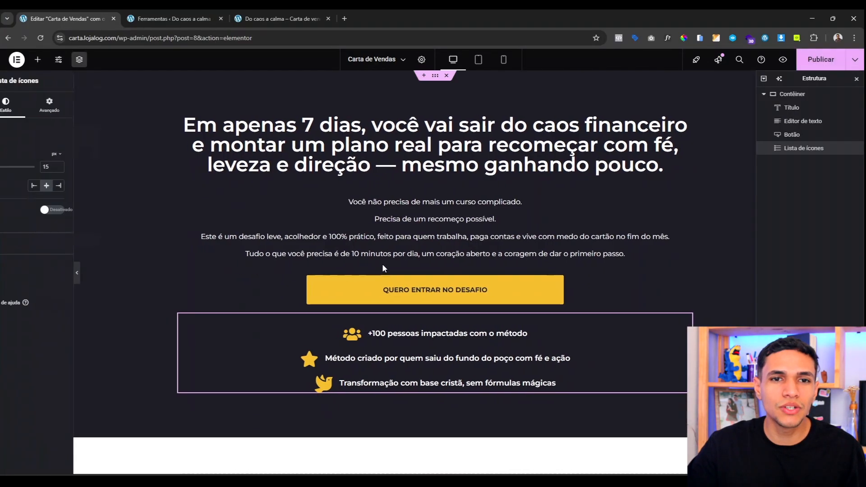
Step: Add a single-container flexbox section below the hero with a light grey Cinza background
scroll(382, 263, "down", 2)
left_click(420, 398)
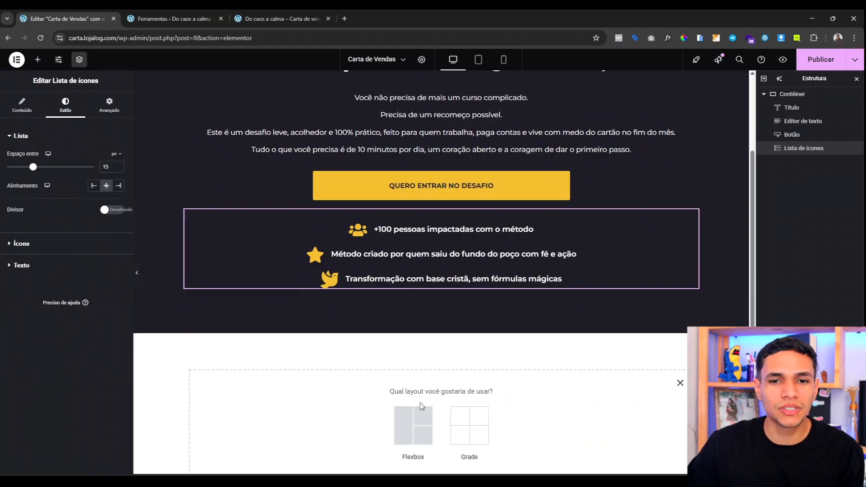
left_click(412, 424)
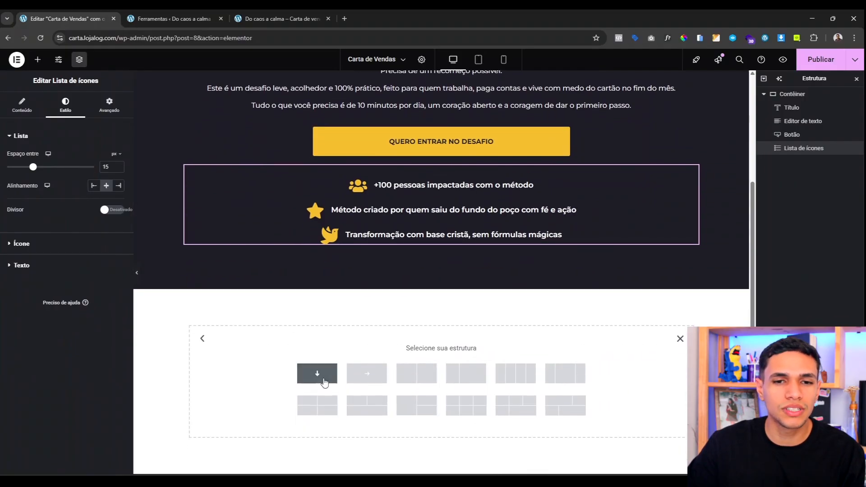
left_click(63, 106)
left_click(82, 176)
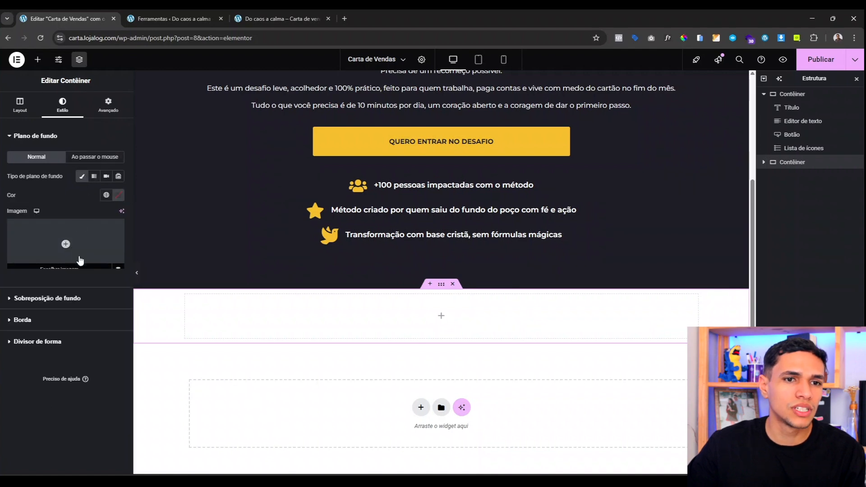
left_click(106, 195)
left_click(40, 363)
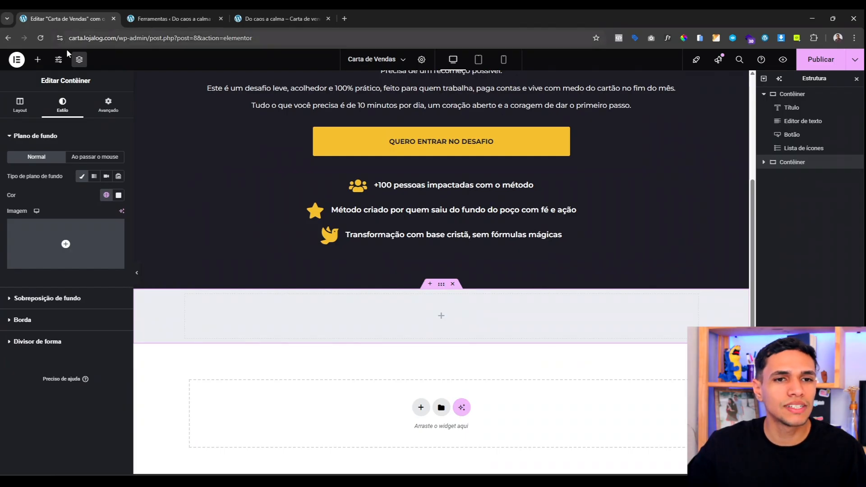
Step: Give the section 100 px top and bottom padding
left_click(105, 102)
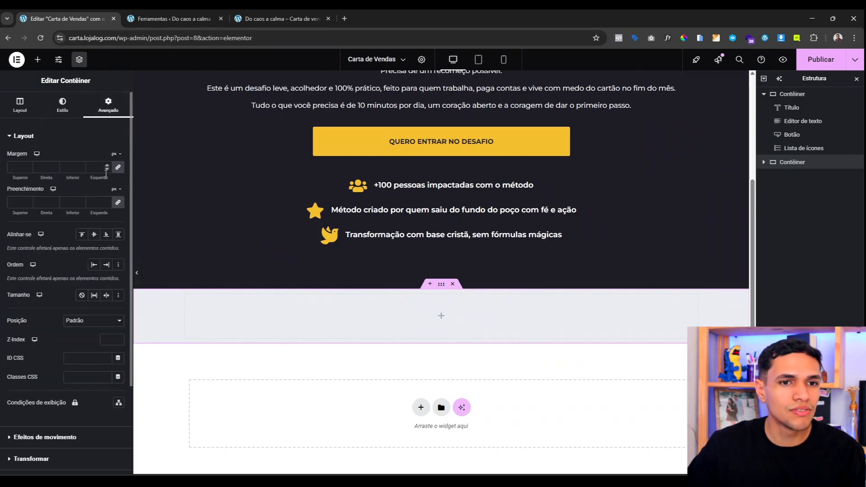
left_click(119, 204)
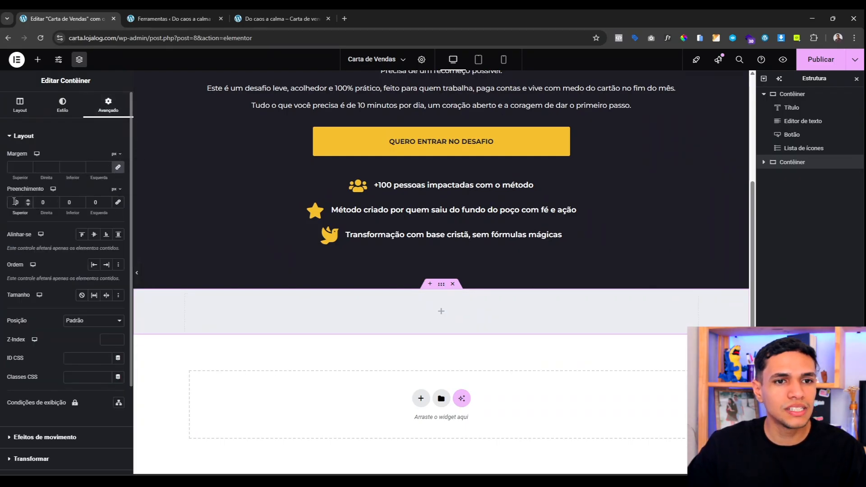
left_click(15, 202)
type("100")
left_click(66, 203)
type("10")
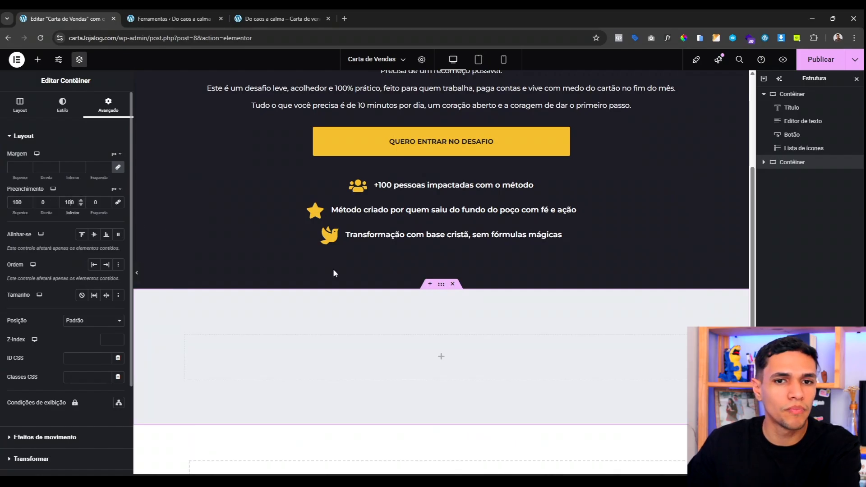
scroll(333, 268, "down", 2)
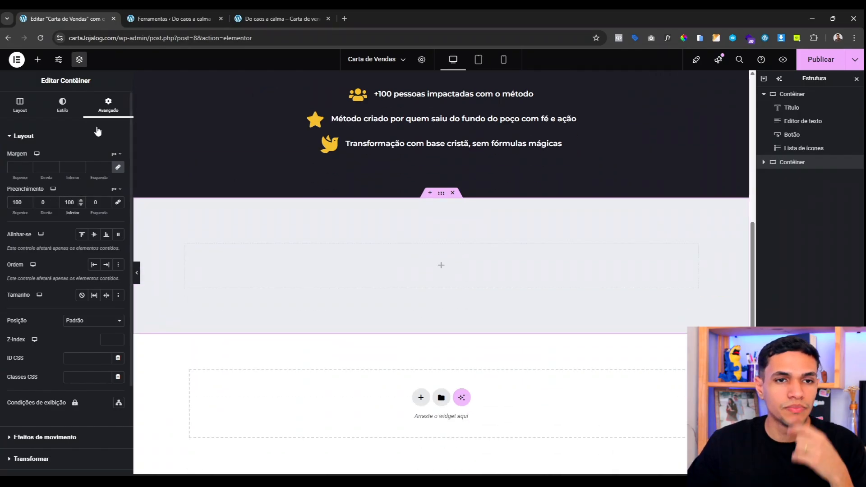
Step: Set the section content width to 900 px and drop a heading widget inside it
left_click(25, 107)
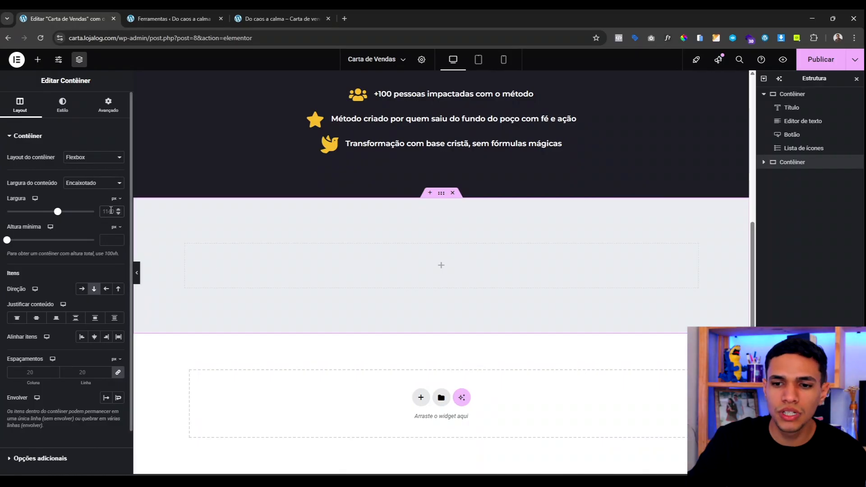
type("900")
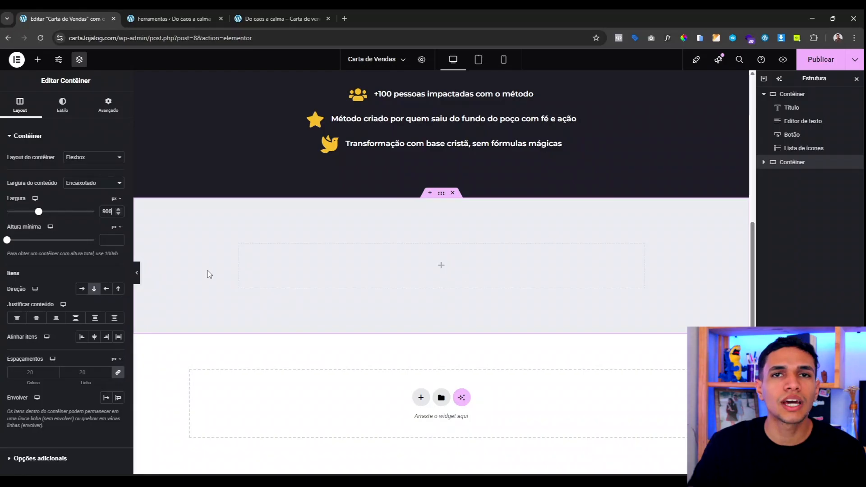
scroll(341, 267, "up", 1)
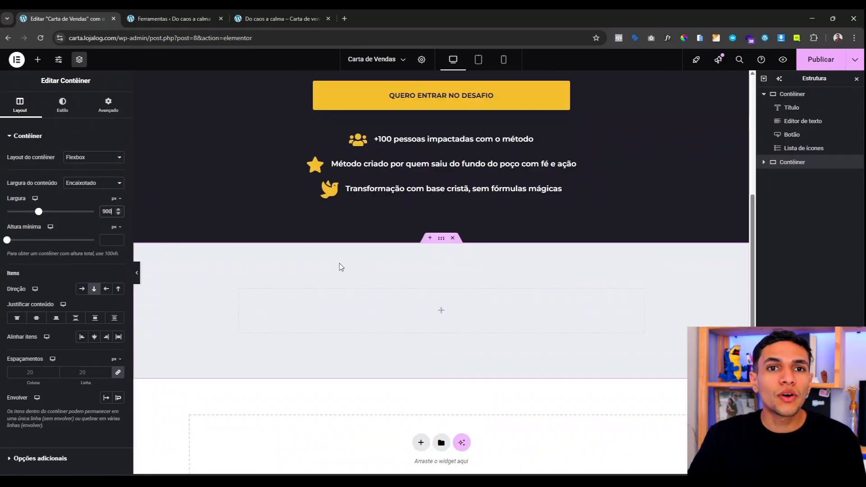
scroll(403, 298, "down", 1)
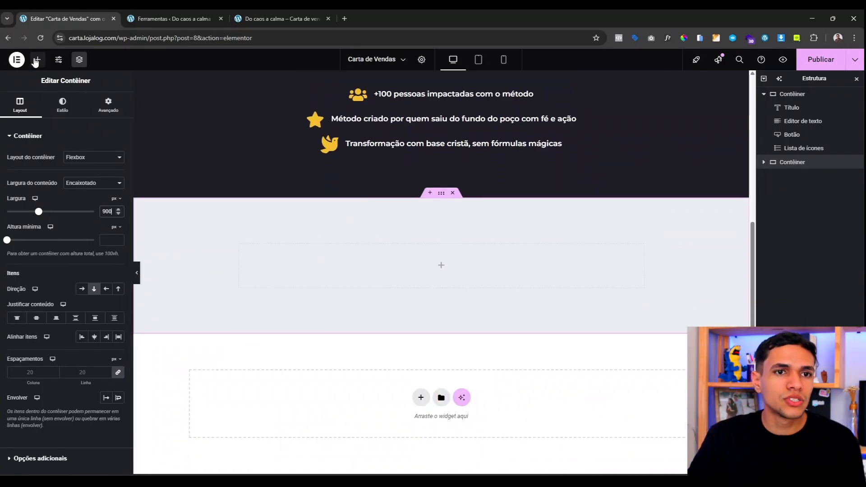
left_click(37, 60)
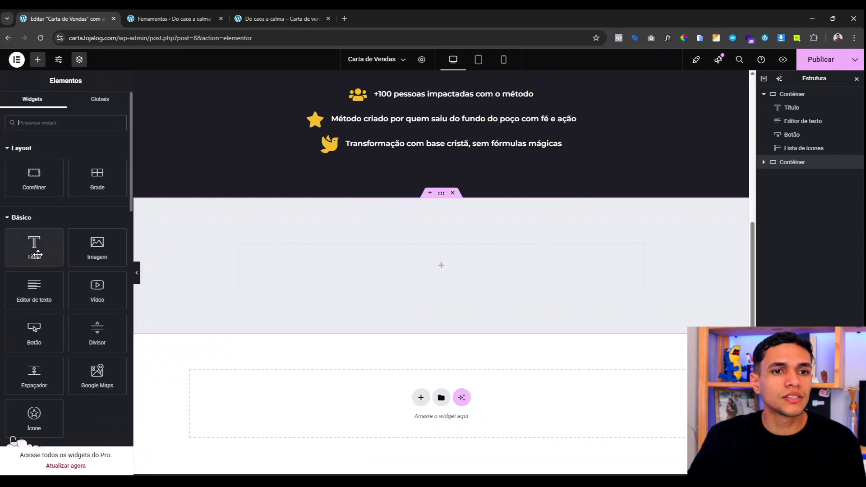
left_click_drag(34, 248, 397, 276)
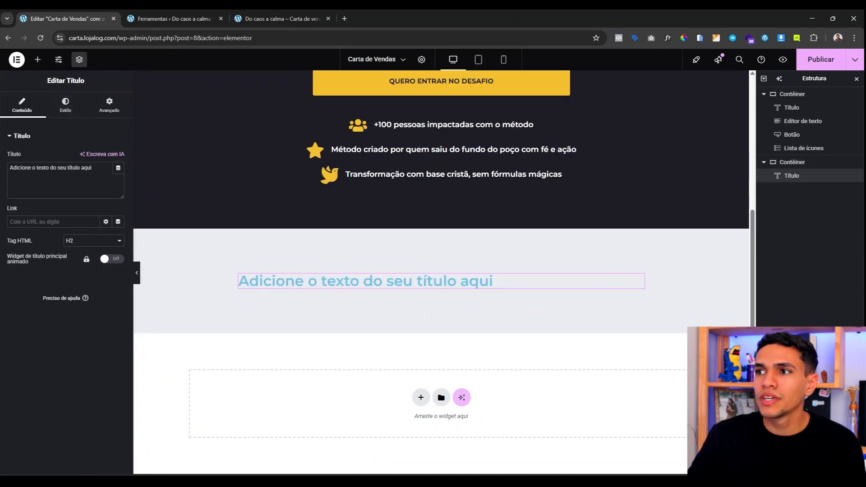
Step: Replace the placeholder heading with 'Você já se sentiu assim?'
double_click(75, 167)
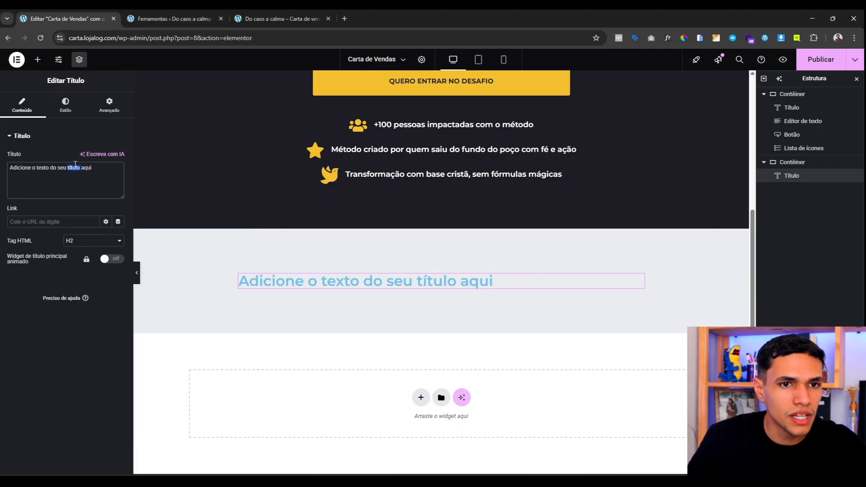
key("ctrl+a")
type("Você já se sentiu assim?")
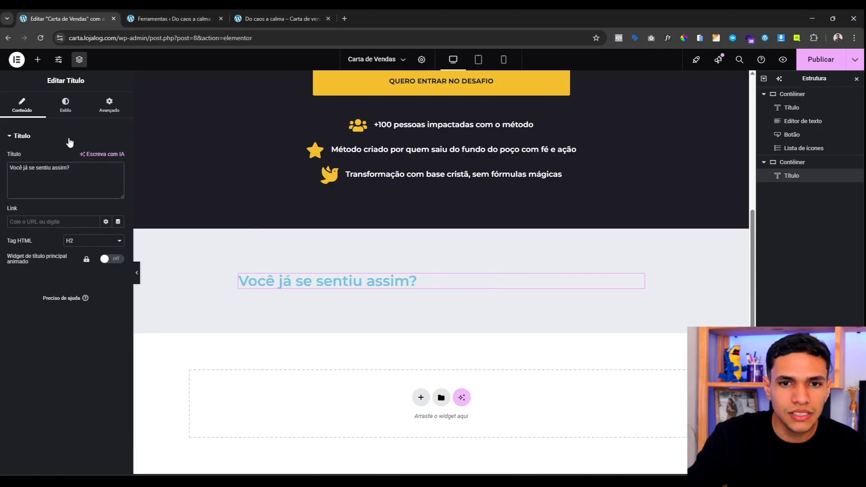
Step: Centre the heading at 40 px in dark Azul and add a text block beneath it
left_click(79, 100)
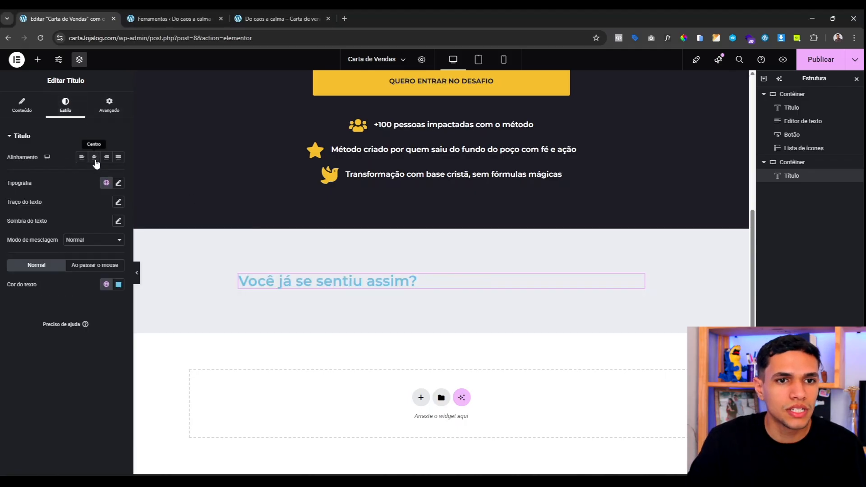
left_click(95, 158)
left_click(119, 183)
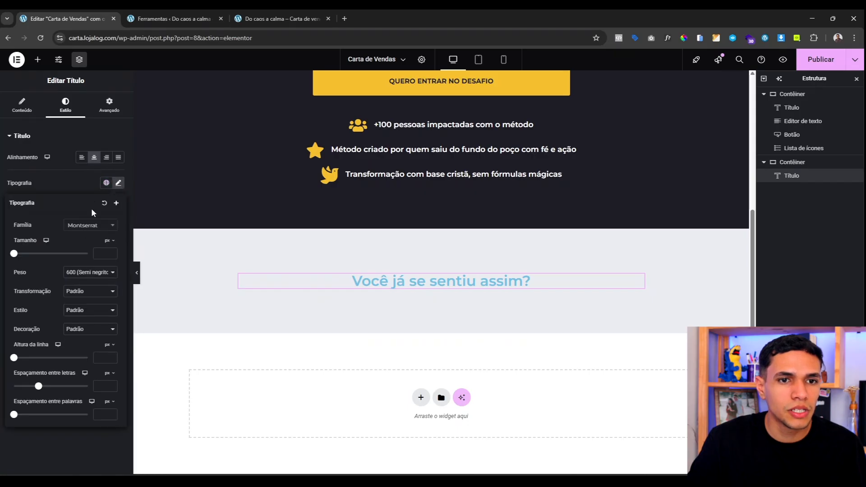
left_click(99, 253)
type("40")
left_click(63, 180)
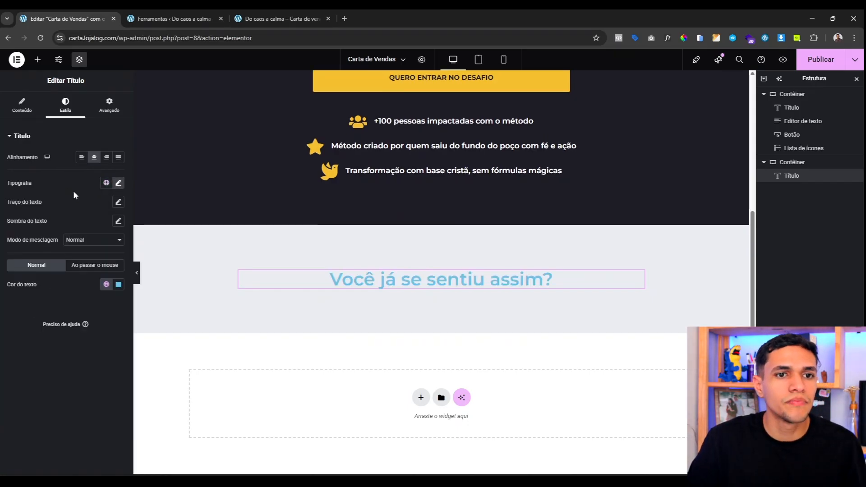
left_click(106, 284)
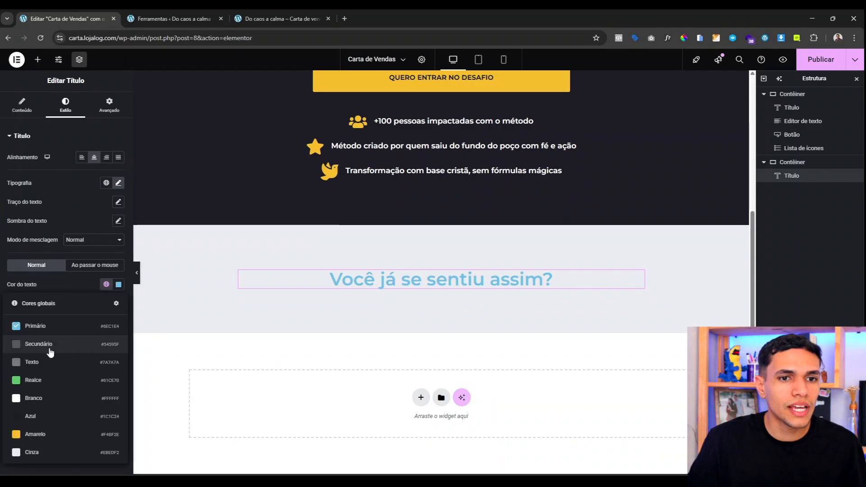
left_click(53, 414)
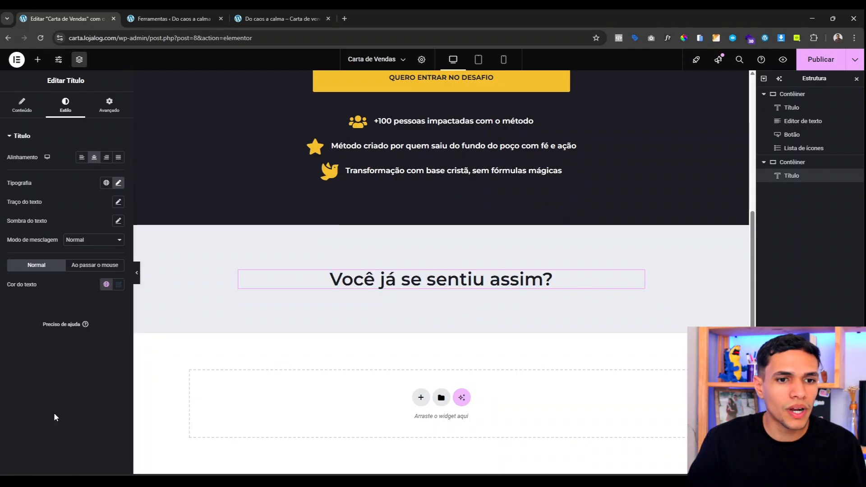
left_click(38, 60)
left_click_drag(34, 289, 364, 286)
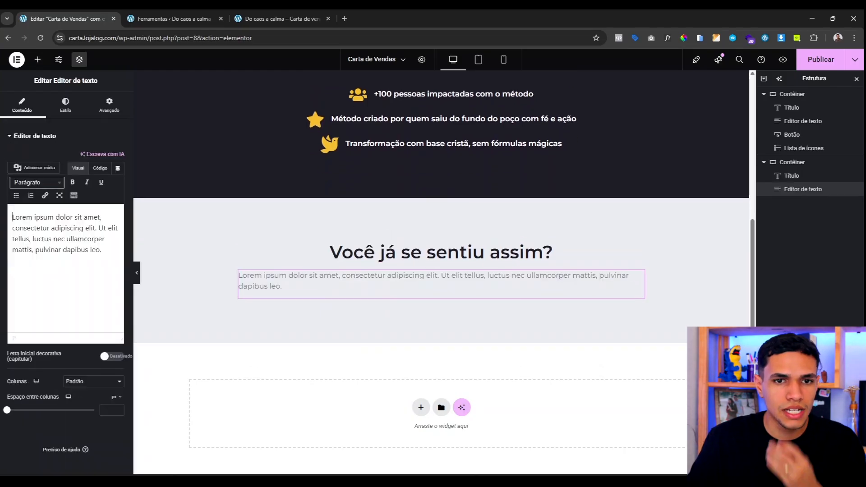
Step: Paste the multi-paragraph pain copy into the text block and color it dark Azul
key("ctrl+a")
key("ctrl+v")
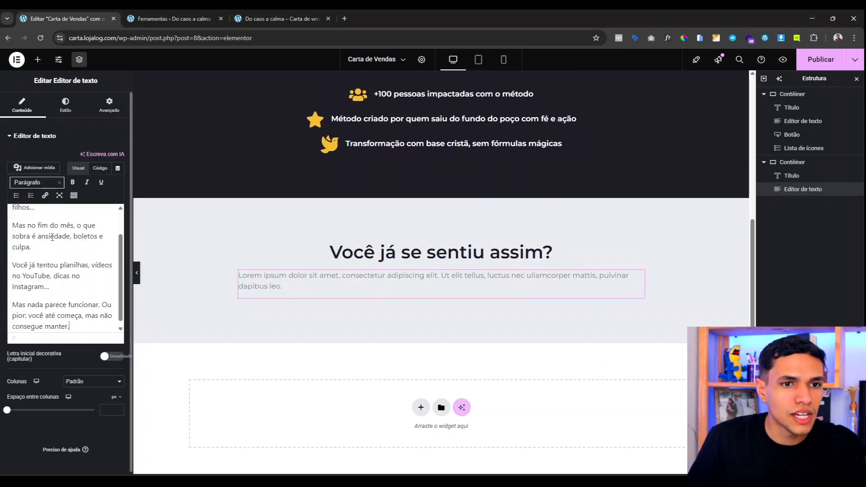
scroll(68, 251, "up", 2)
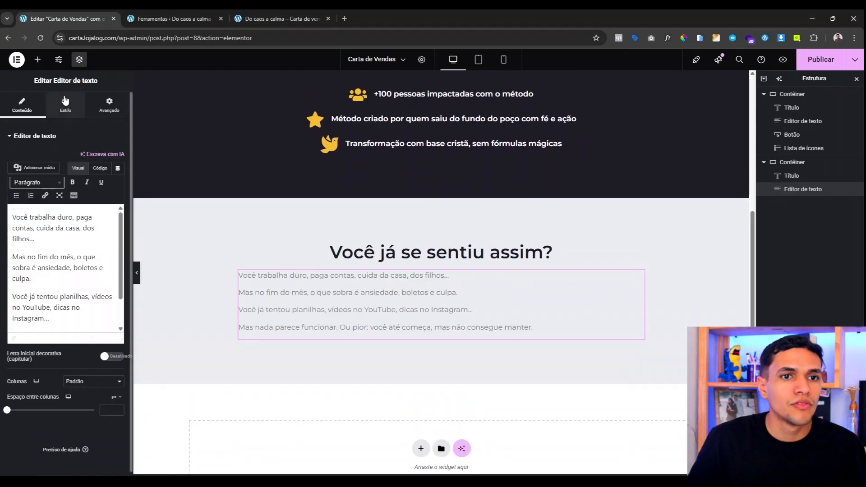
left_click(65, 100)
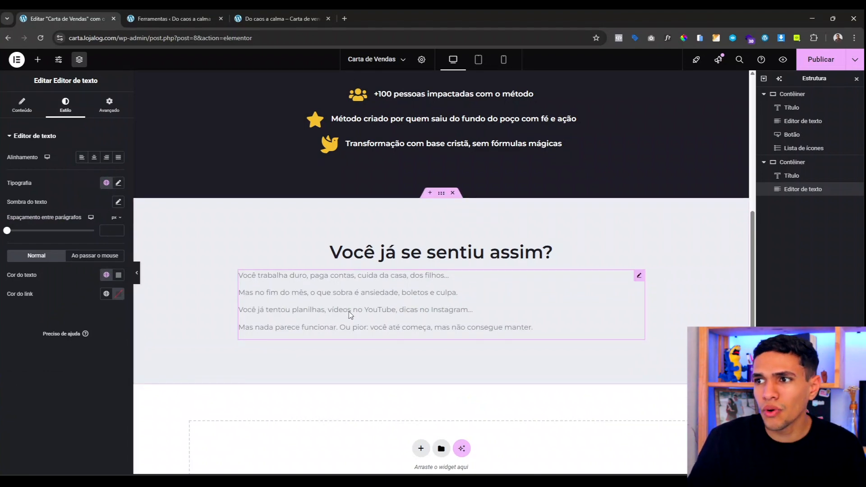
left_click(106, 274)
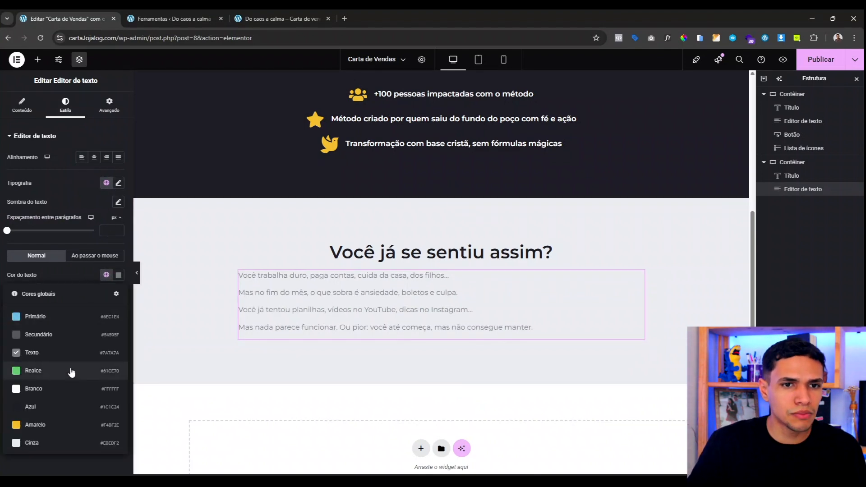
left_click(67, 407)
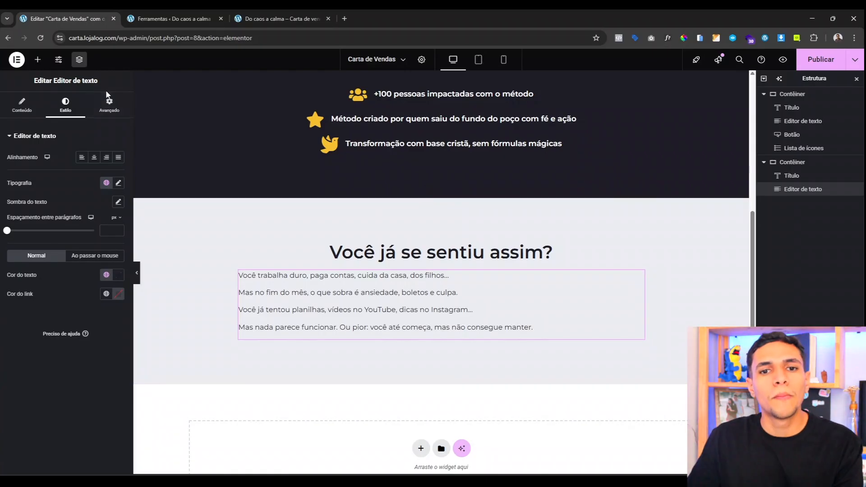
Step: Give the paragraphs a 30 px top margin and check the page in preview
left_click(110, 105)
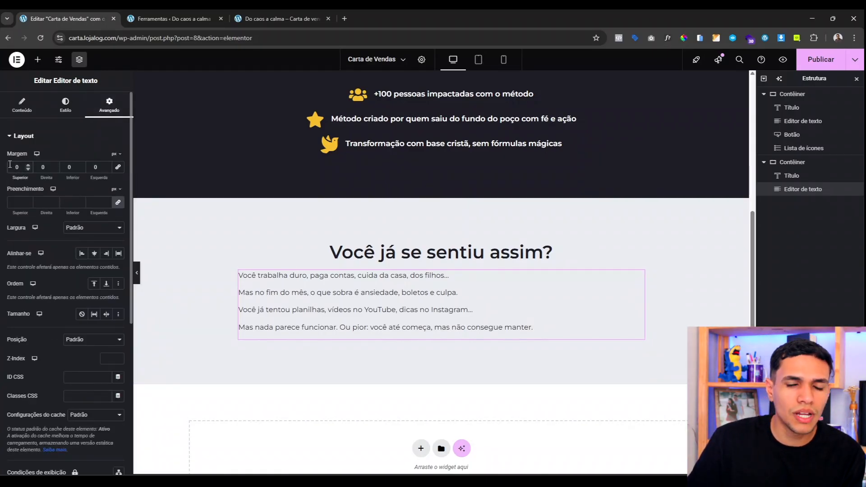
type("3")
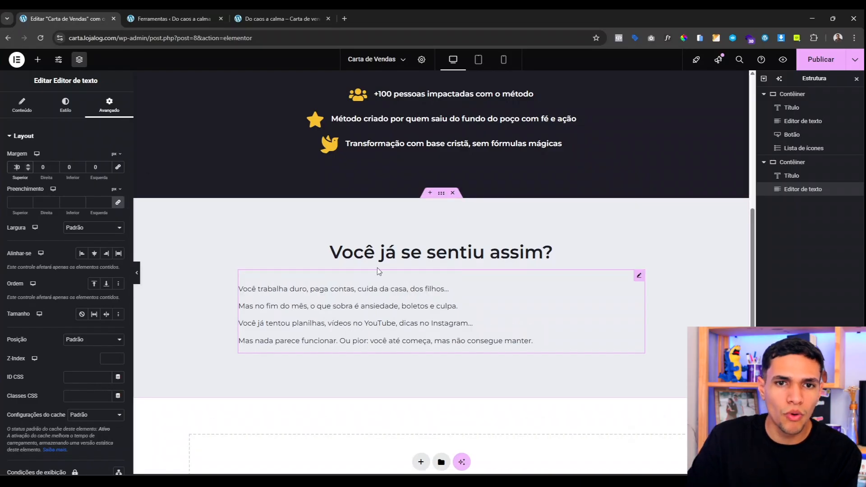
left_click(137, 273)
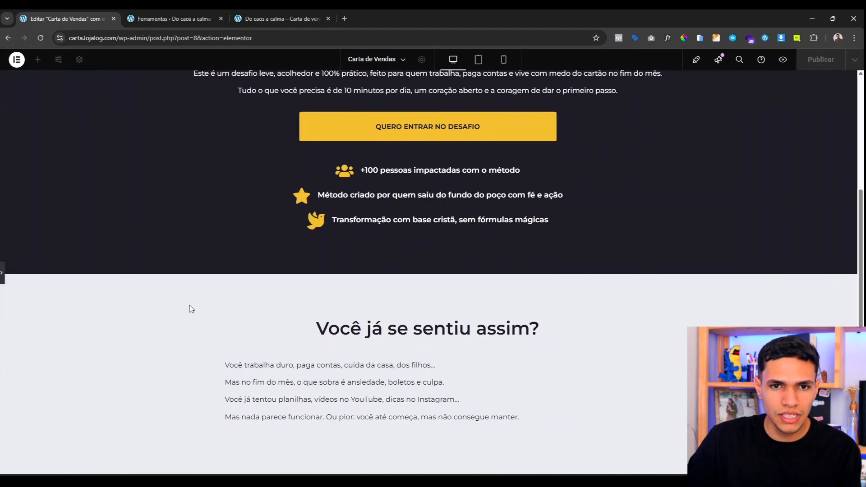
left_click(2, 272)
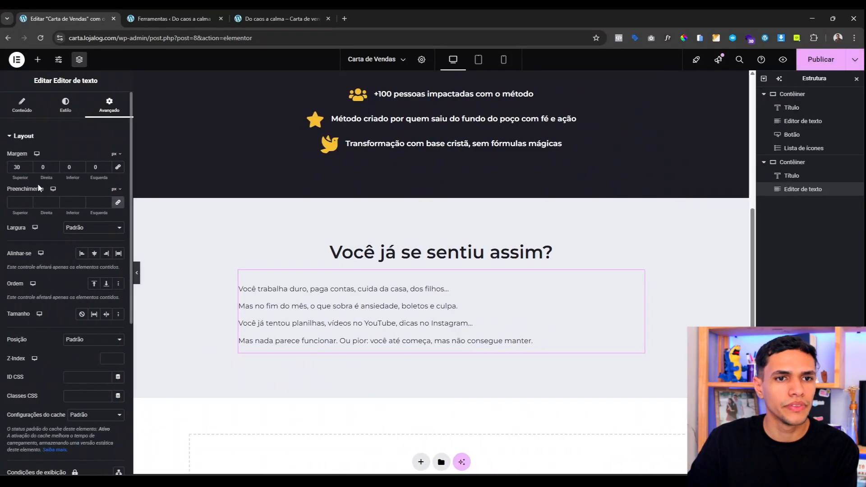
scroll(441, 271, "down", 1)
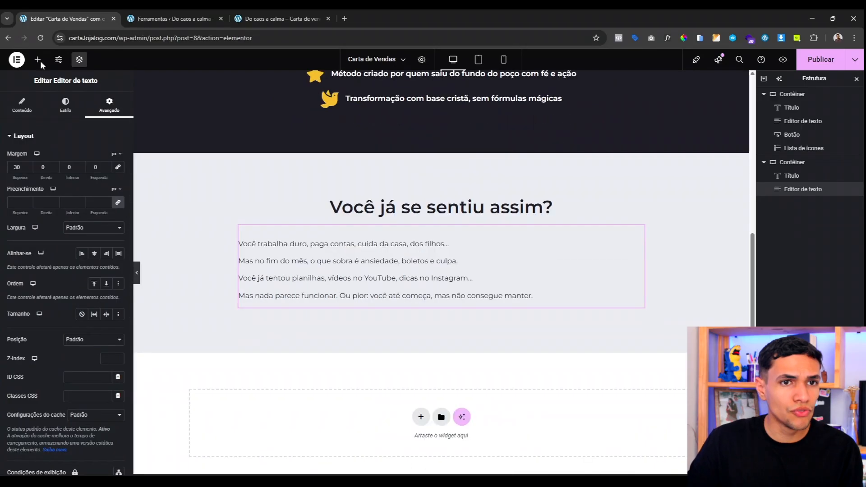
Step: Add a container below the pain text with a white Branco background
left_click(37, 59)
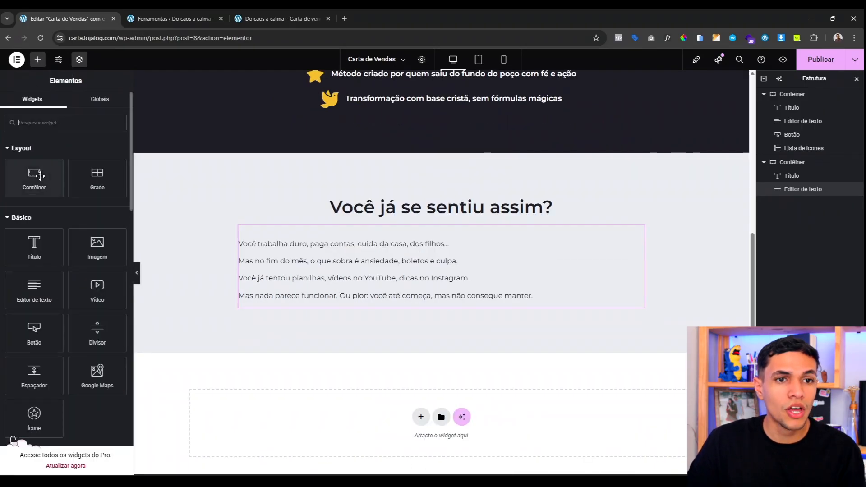
left_click_drag(40, 176, 370, 299)
scroll(334, 302, "down", 2)
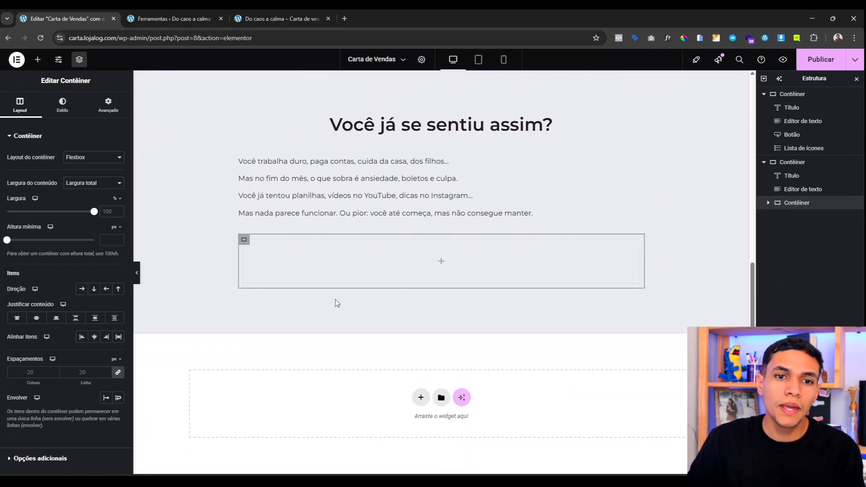
left_click(75, 105)
left_click(81, 176)
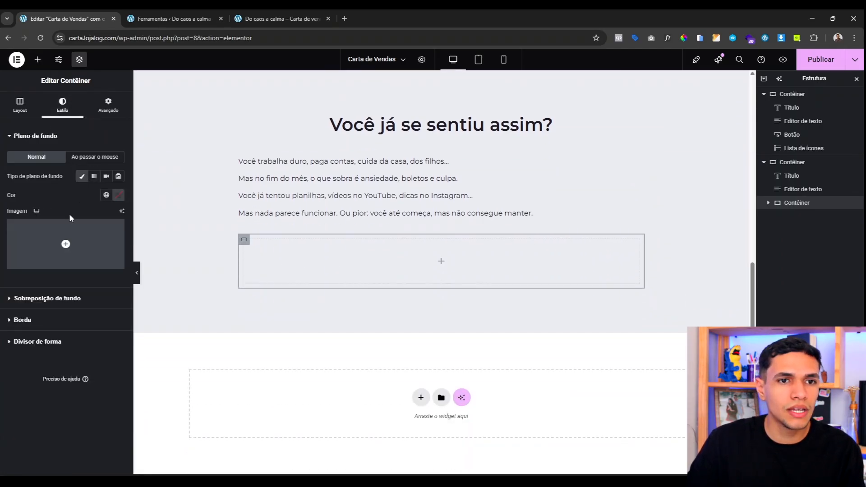
left_click(106, 195)
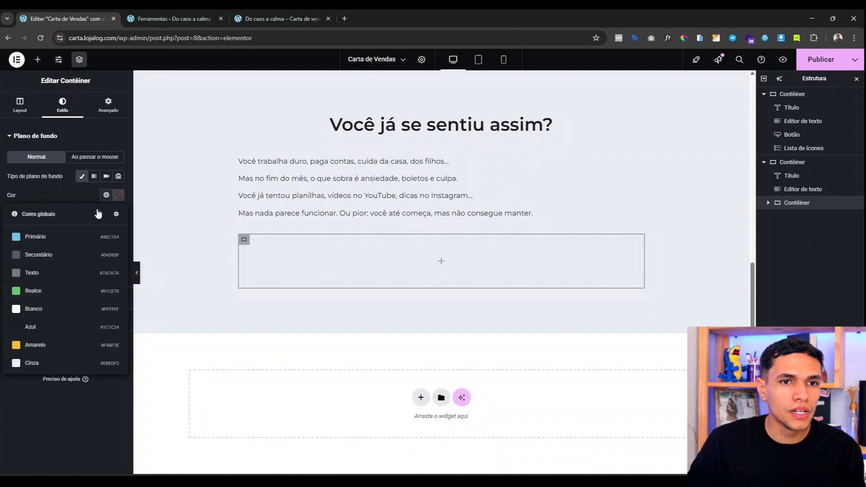
left_click(56, 310)
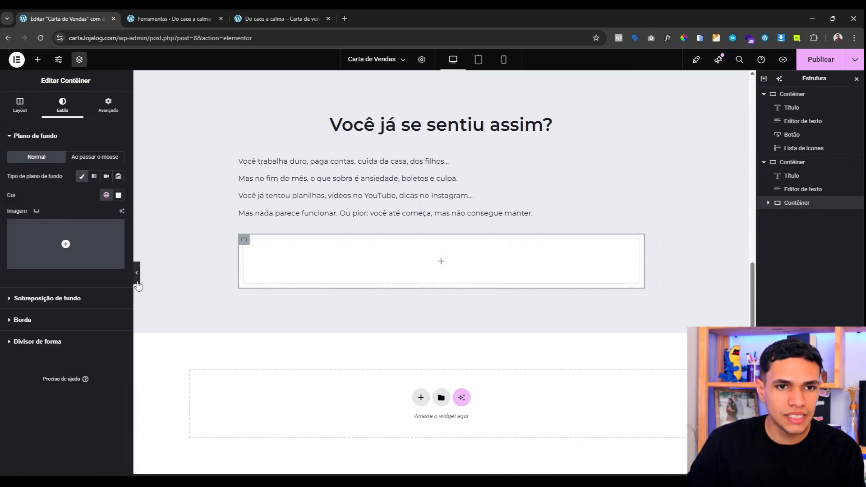
left_click(136, 272)
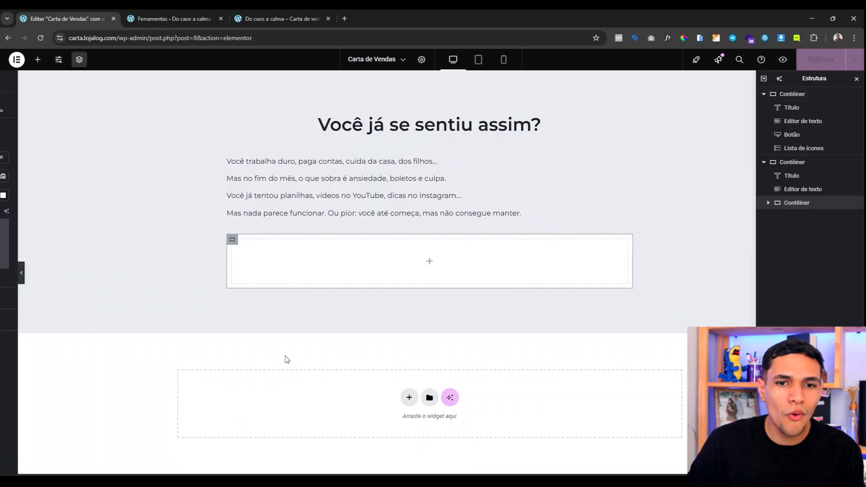
left_click(261, 242)
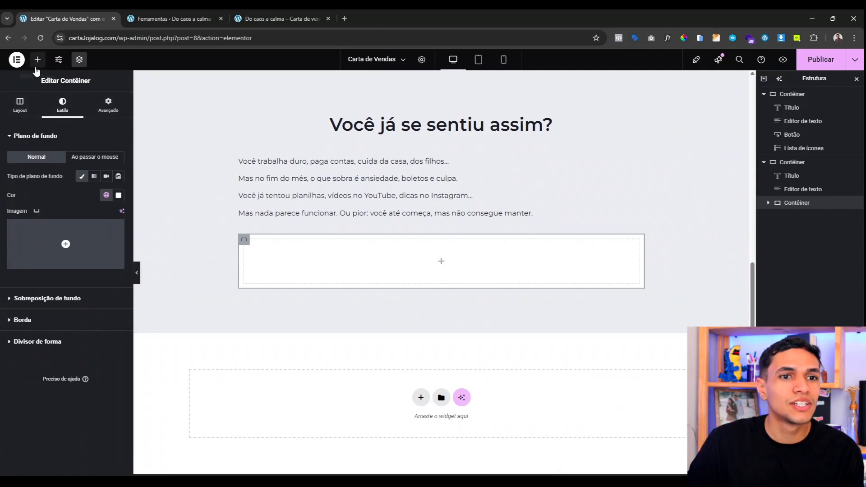
Step: Add a heading inside the white container reading 'E aí vem o ciclo:'
left_click(38, 60)
left_click_drag(34, 247, 342, 255)
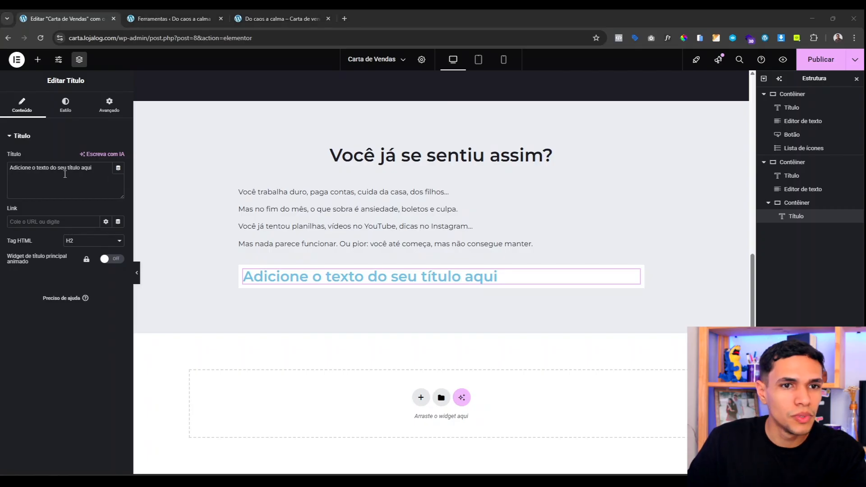
triple_click(65, 174)
type("E aí vem o ciclo:")
Step: Make the cycle heading 25 px in dark Azul
left_click(65, 105)
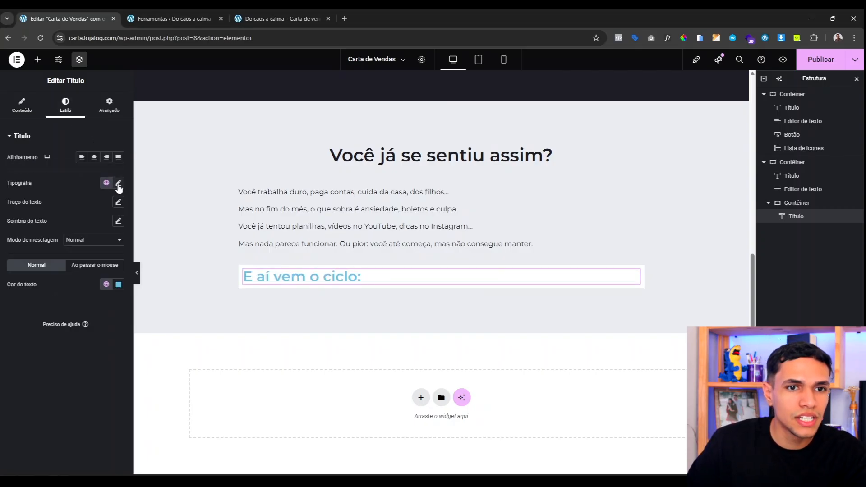
left_click(119, 183)
left_click(106, 253)
type("25")
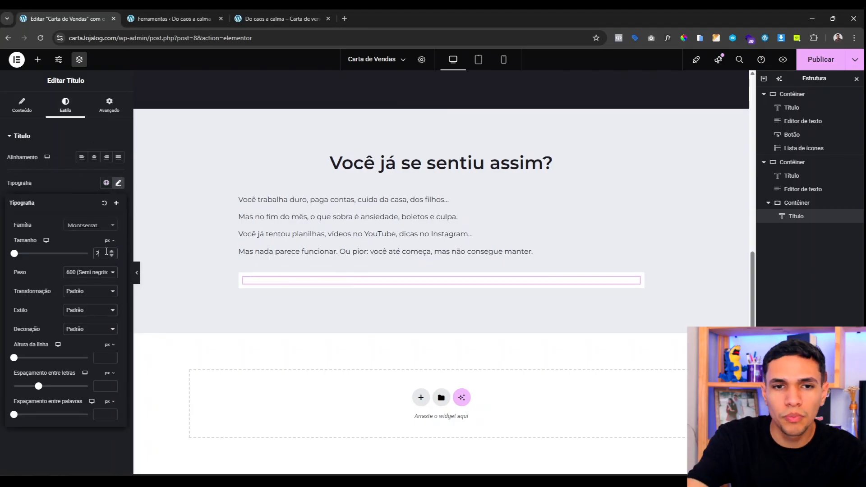
left_click(75, 185)
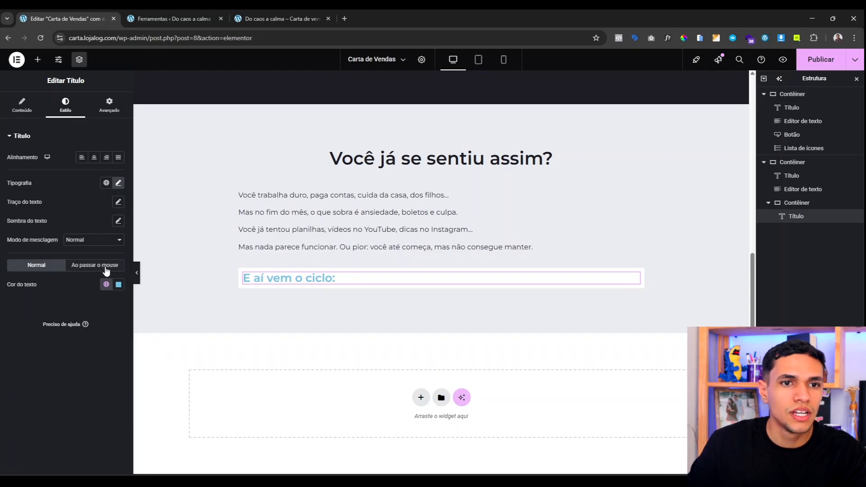
left_click(106, 284)
left_click(58, 416)
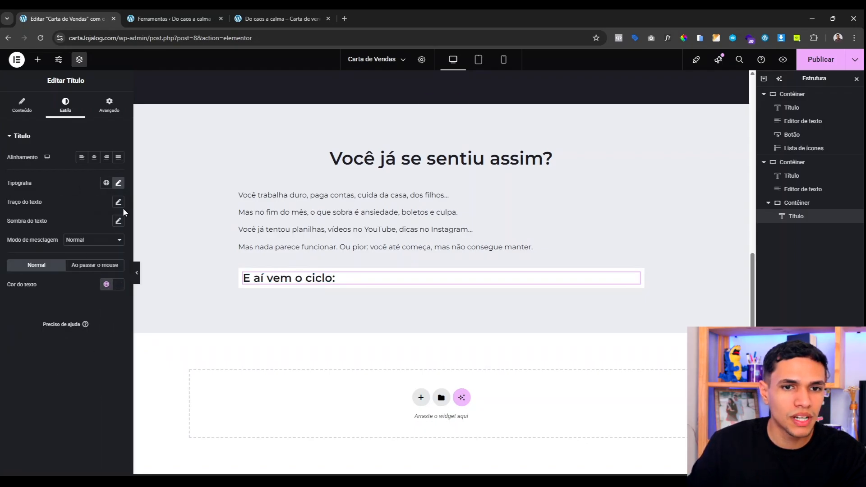
right_click(350, 214)
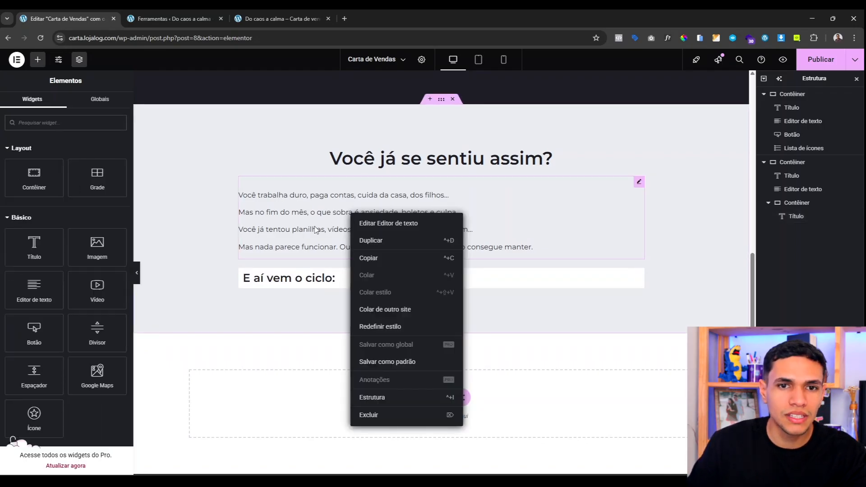
Step: Copy the pain text block under the cycle heading, fill it with the arrow list, and zero its margin
left_click(366, 259)
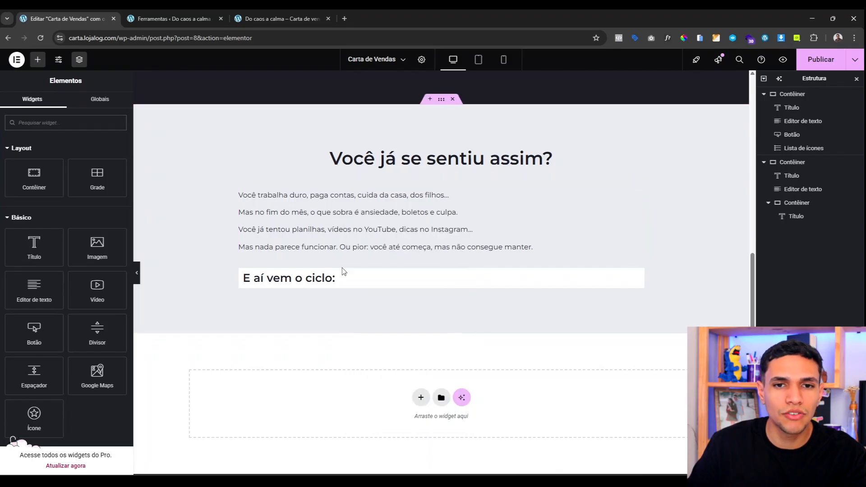
right_click(292, 280)
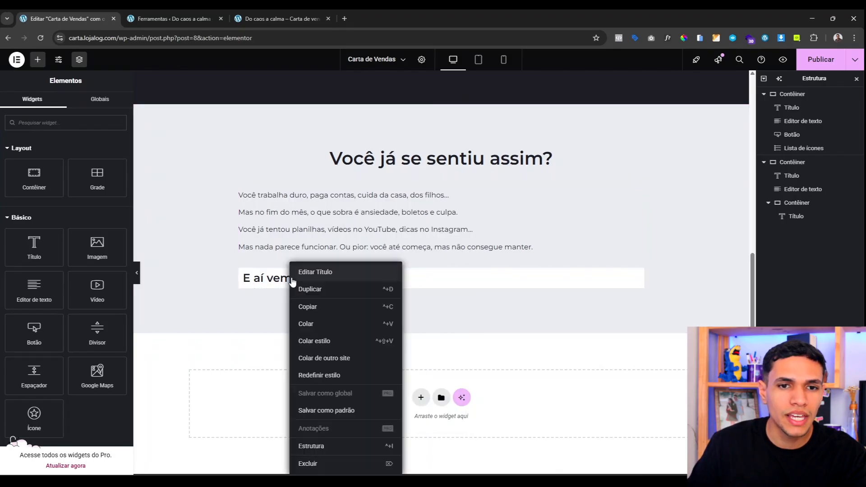
left_click(316, 326)
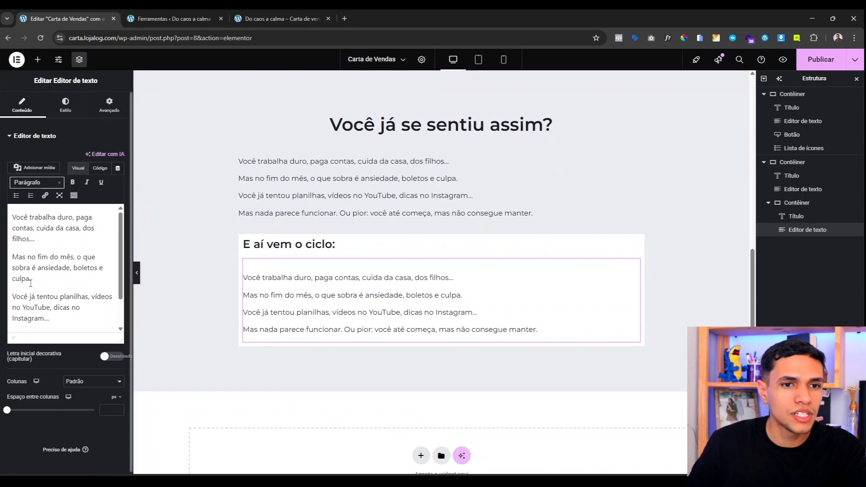
key("ctrl+a")
type("➡️ Medo de abrir o aplicativo do banco ➡️ Discussões com o cônjuge ➡️ Vergonha de negar algo pros filhos ➡️ E aquele pensamento silencioso: \"Será que algum dia eu vou sair dessa?\"")
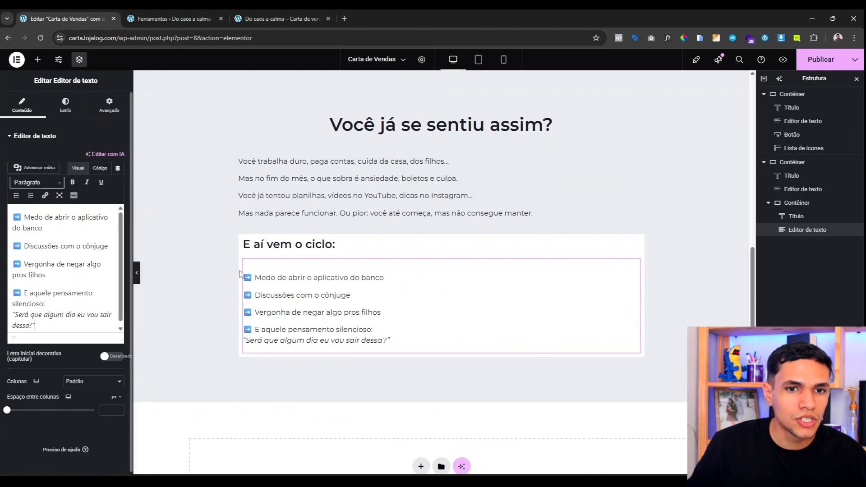
left_click(109, 105)
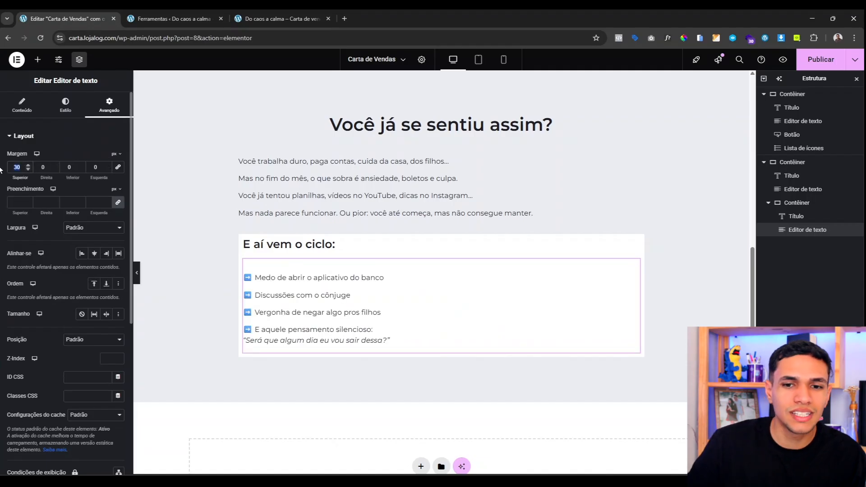
type("0")
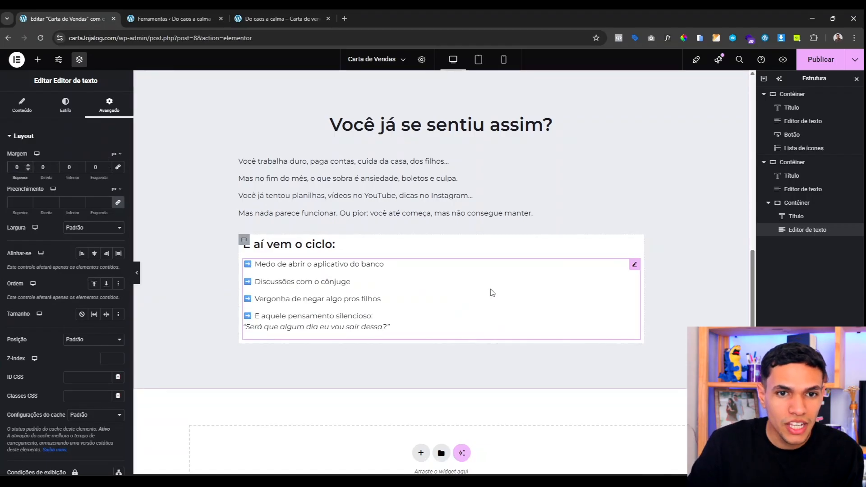
left_click(247, 240)
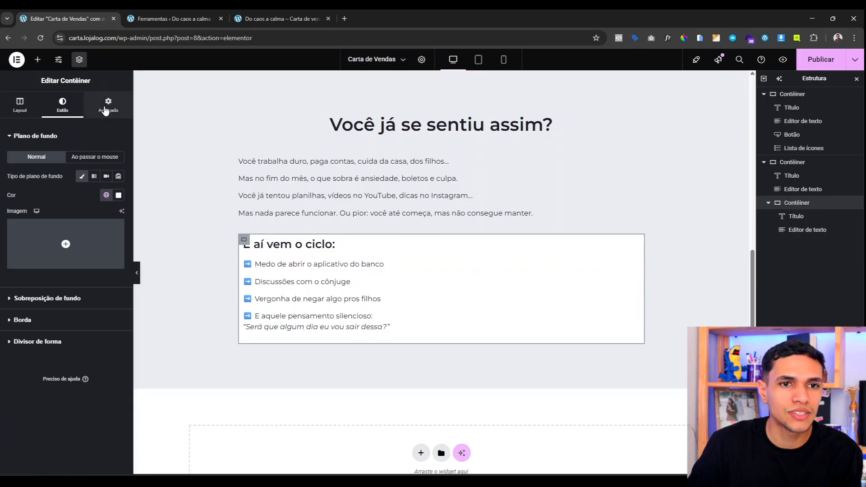
Step: Give the white container 40 px padding on all sides and preview it
left_click(105, 109)
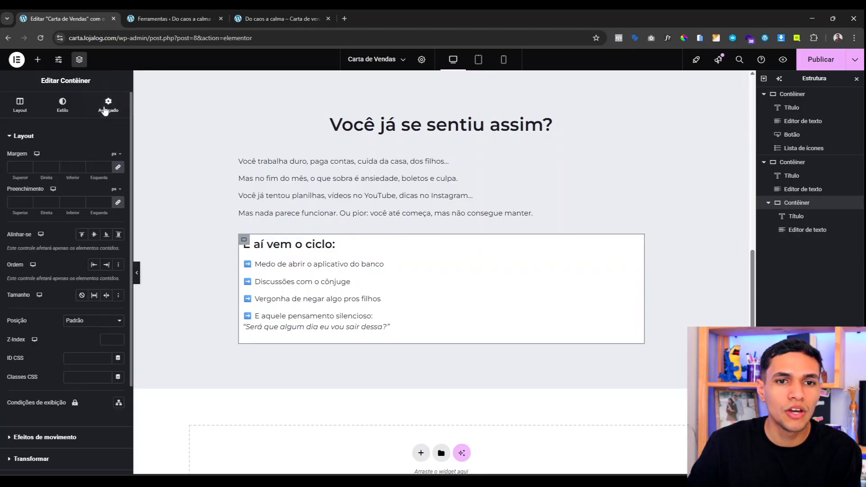
left_click(18, 202)
type("40")
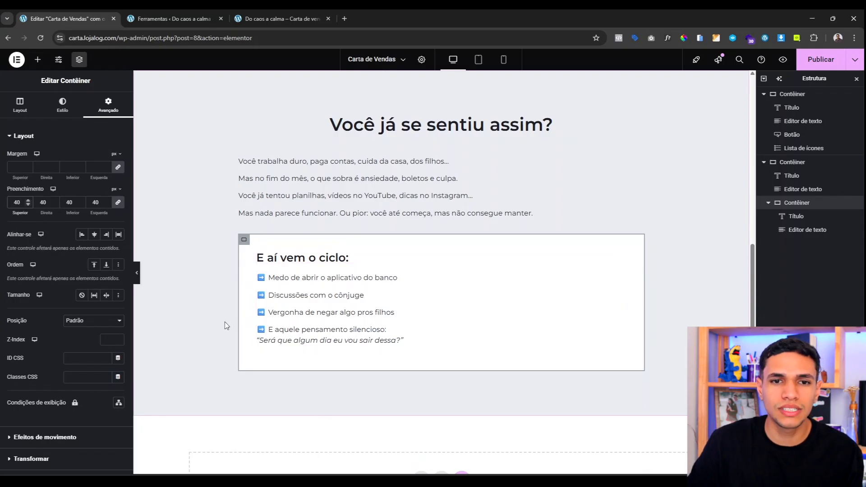
left_click(137, 272)
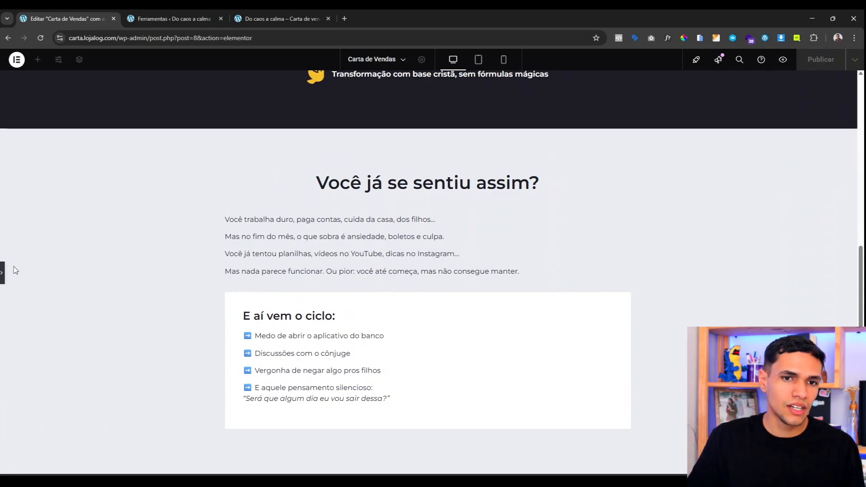
left_click(3, 269)
Step: Round the container's corners with a 10 px border radius and check the preview
left_click(228, 239)
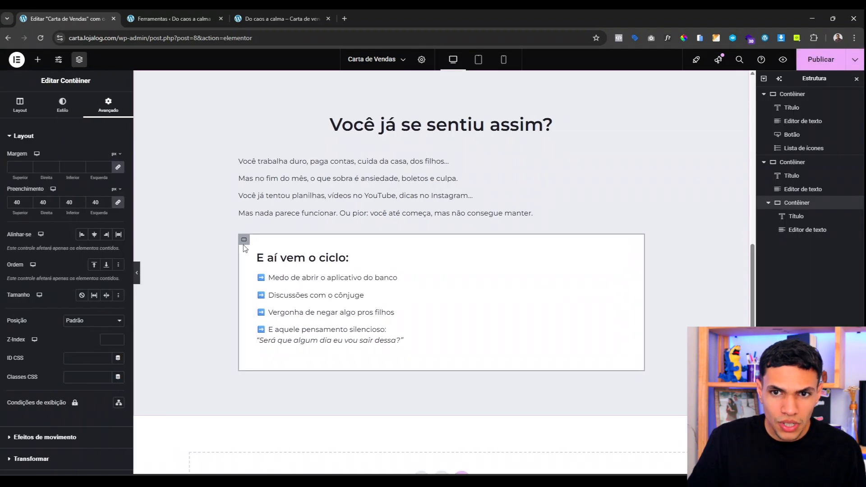
left_click(62, 104)
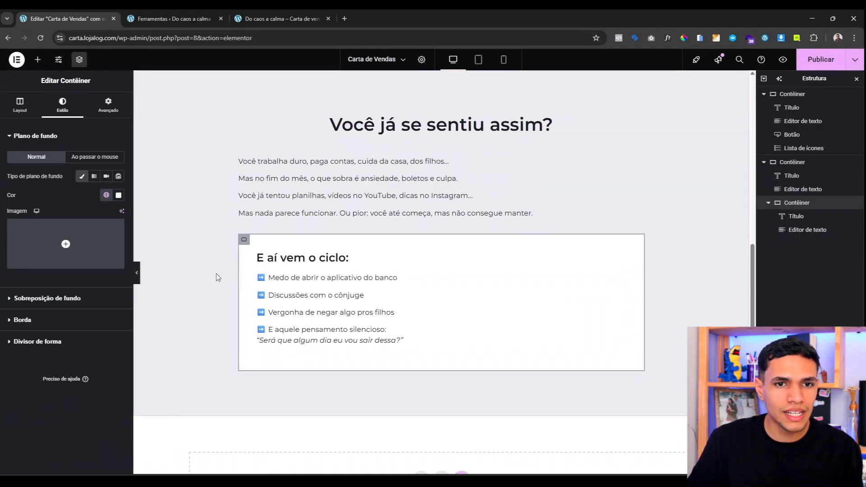
left_click(28, 321)
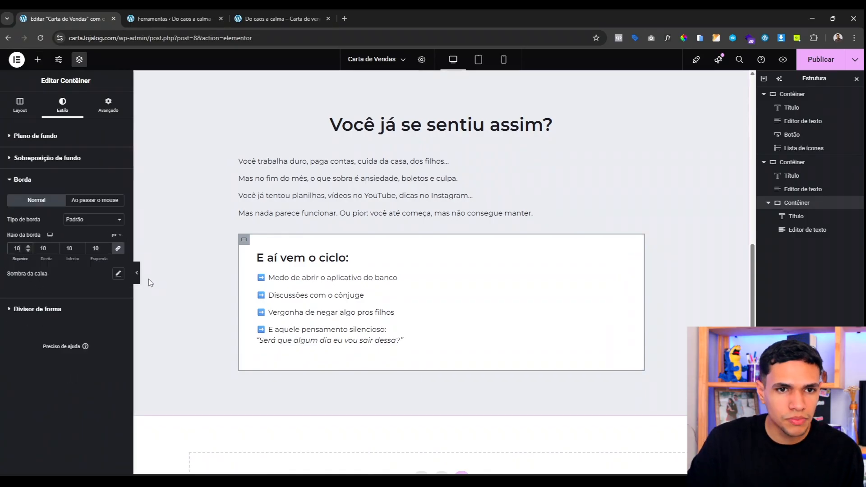
left_click(137, 273)
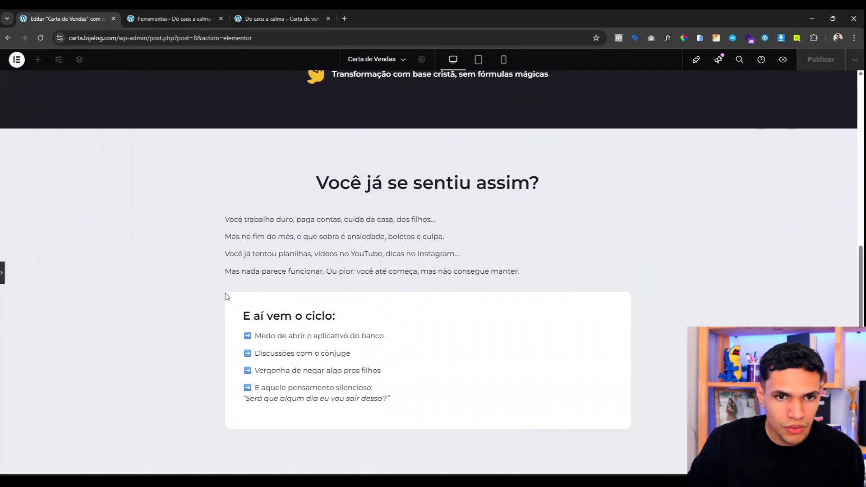
left_click(4, 274)
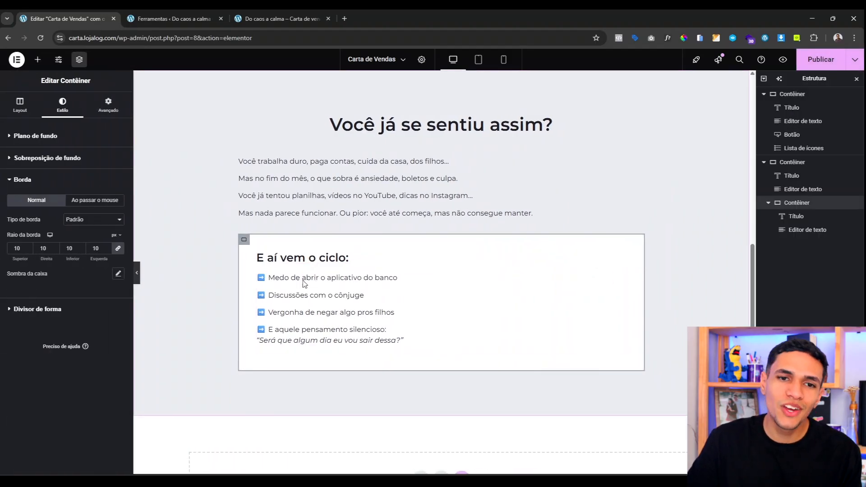
Step: Set the arrow-list text block's top margin to 10 px and check it in preview
left_click(309, 276)
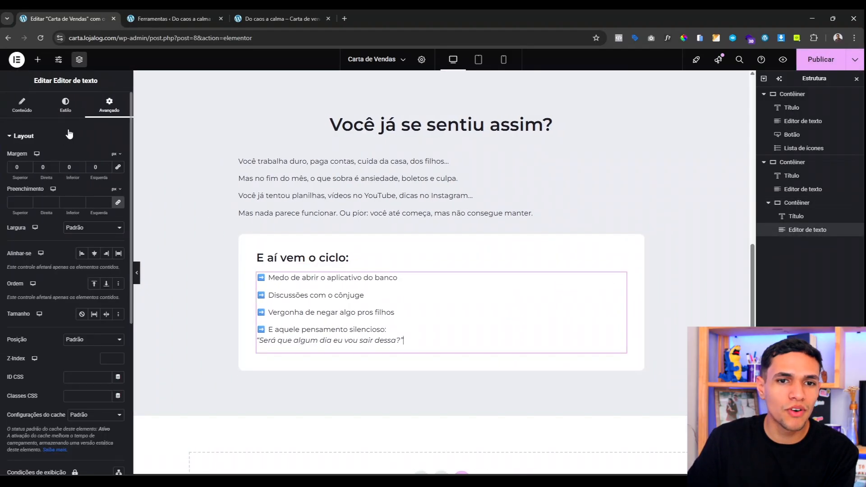
left_click(11, 169)
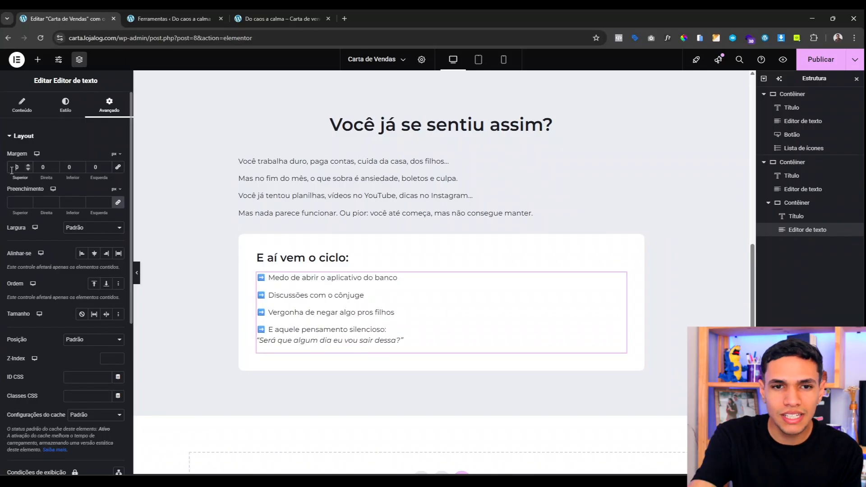
type("20")
key("BackSpace")
key("BackSpace")
type("10")
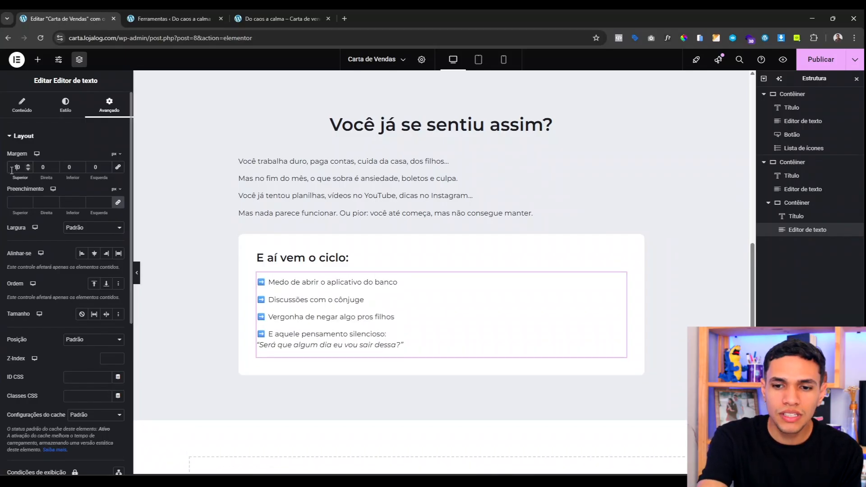
left_click(137, 272)
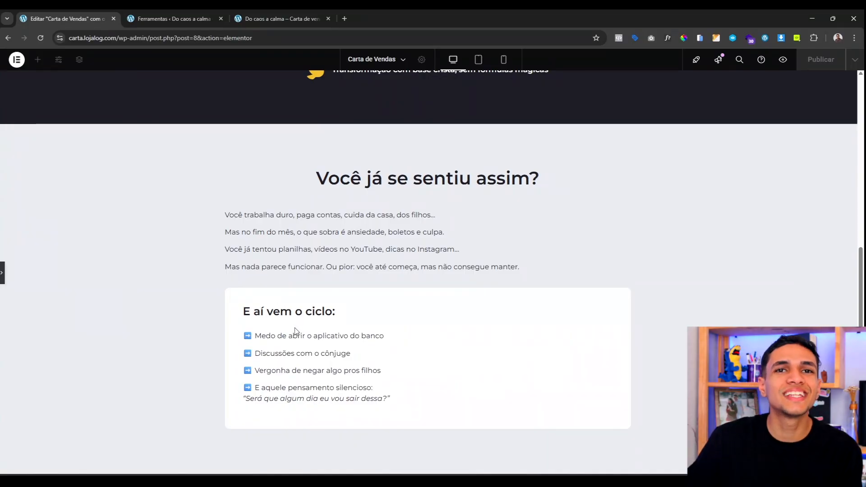
left_click(2, 272)
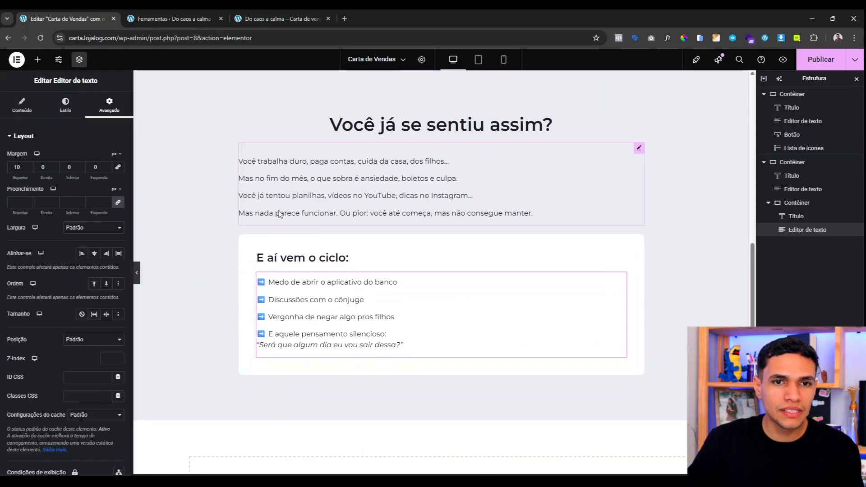
Step: Duplicate the intro text block and move the copy below the cycle card
right_click(273, 183)
left_click(294, 211)
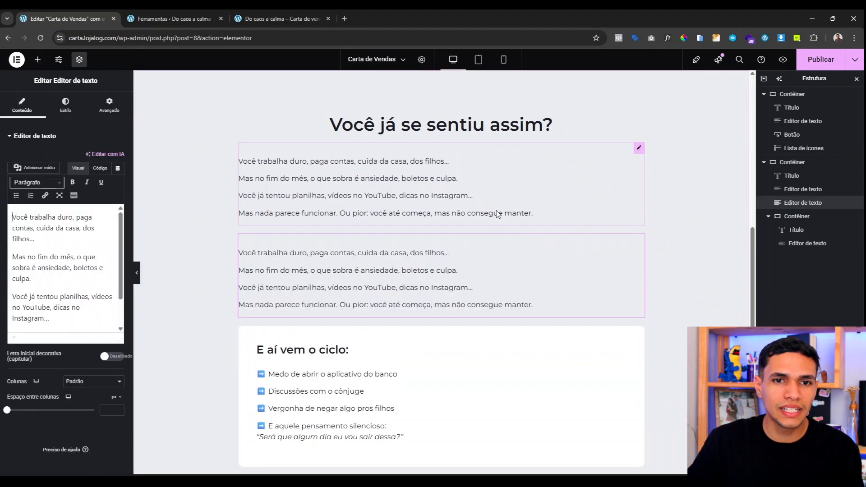
left_click(768, 216)
left_click_drag(807, 205, 807, 228)
left_click_drag(802, 182, 802, 185)
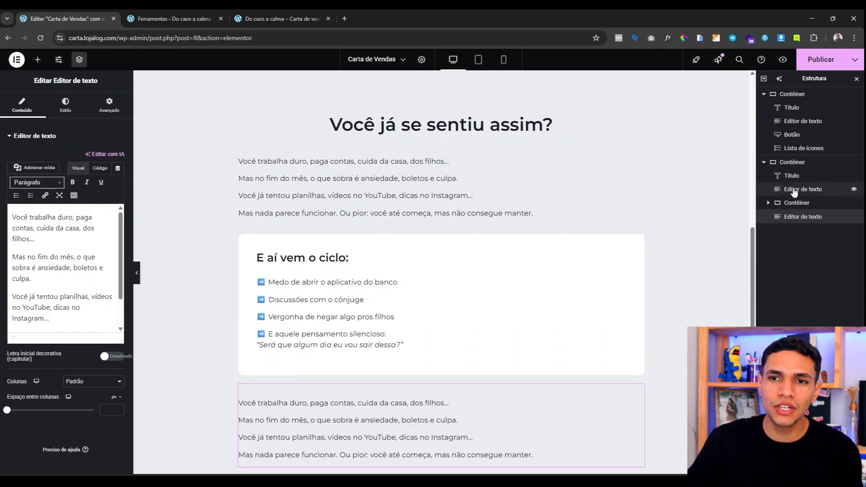
scroll(302, 289, "down", 2)
scroll(302, 289, "up", 2)
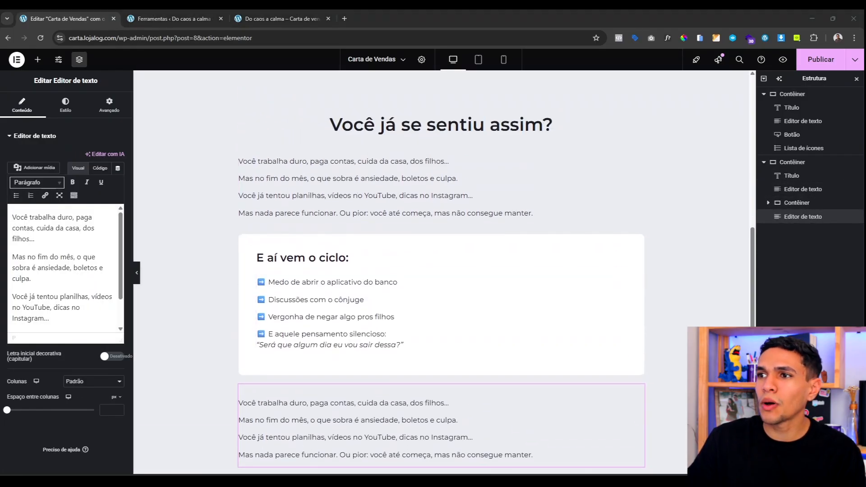
Step: Replace the copy's text with the three pasted 'Talvez você…' paragraphs
left_click(75, 270)
key("ctrl+a")
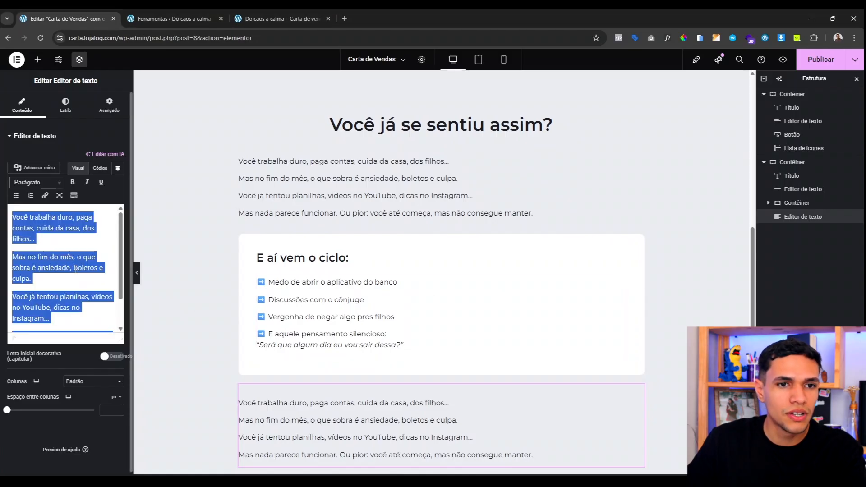
type("Talvez você nem consiga falar disso com ninguém. Talvez ache que o problema é só seu. Mas eu quero te dizer uma coisa com todo o coração:")
scroll(291, 392, "down", 2)
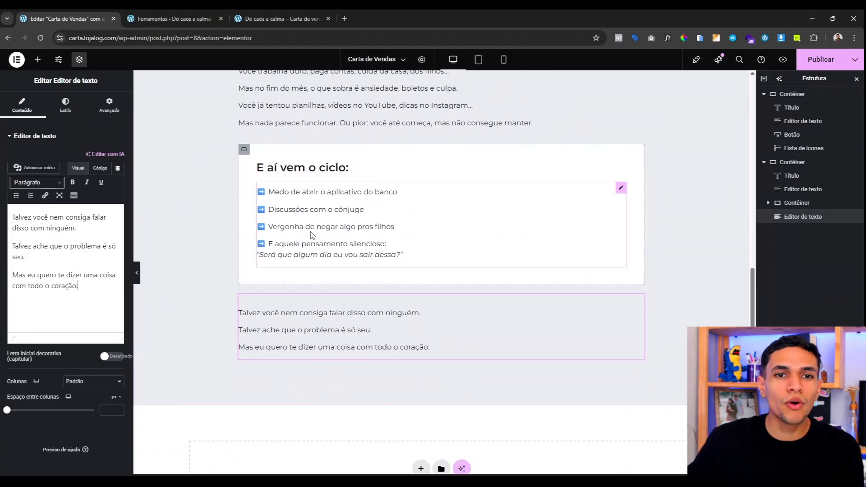
Step: Duplicate the cycle card below the new paragraphs and give the copy an Amarelo background
right_click(244, 153)
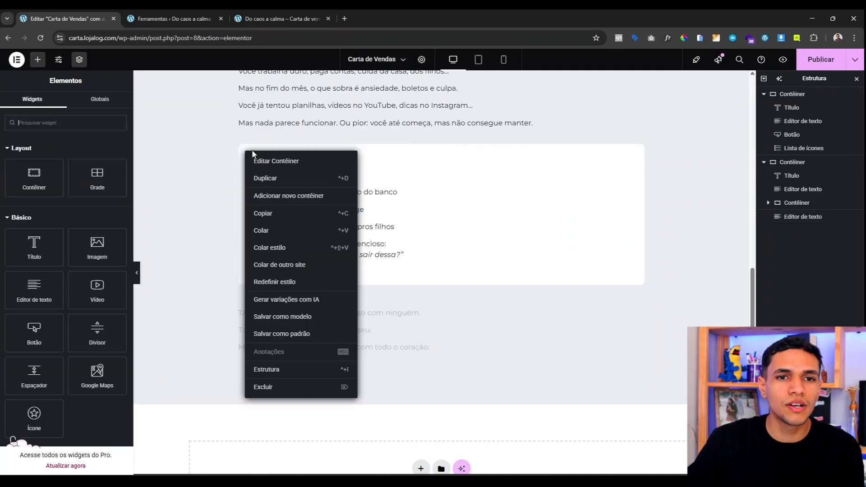
left_click(262, 179)
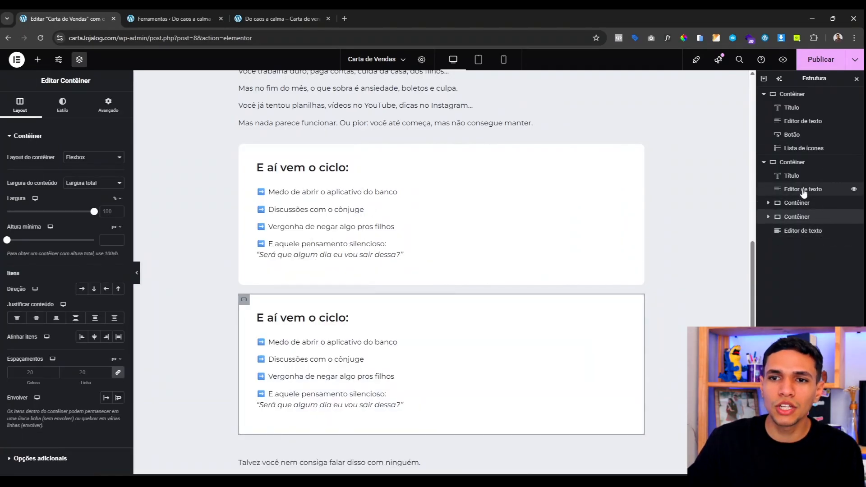
left_click_drag(798, 216, 803, 242)
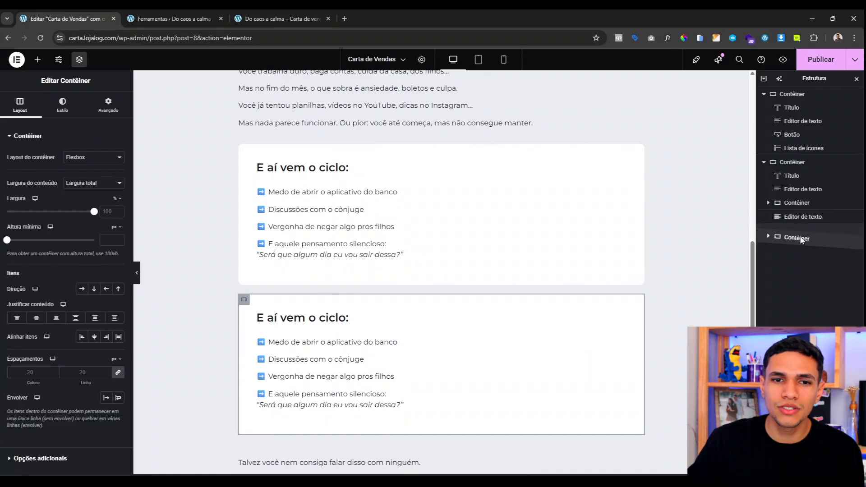
scroll(277, 228, "down", 1)
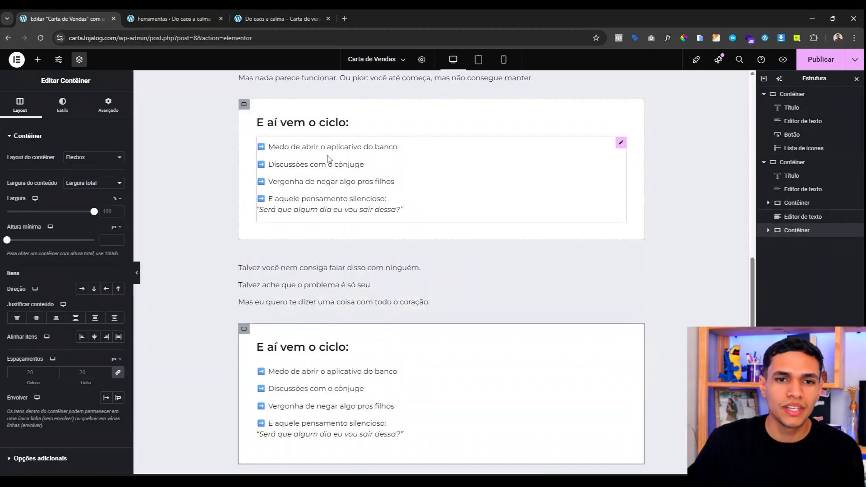
scroll(359, 303, "down", 1)
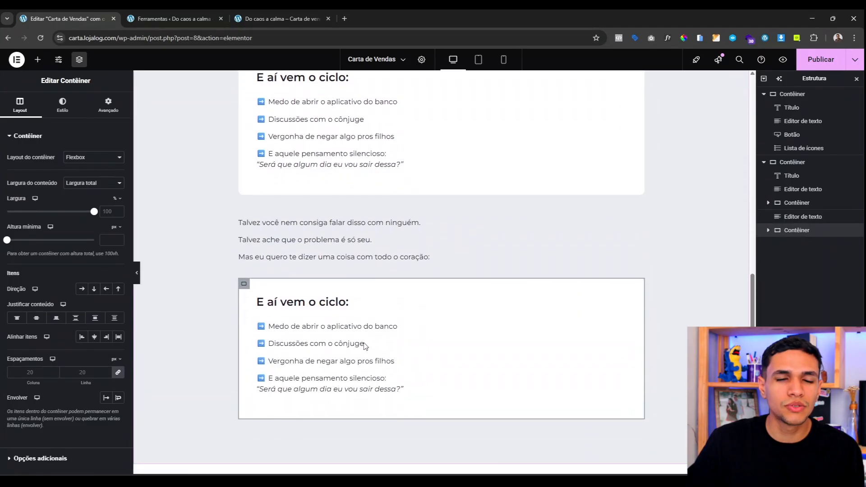
left_click(62, 106)
left_click(106, 195)
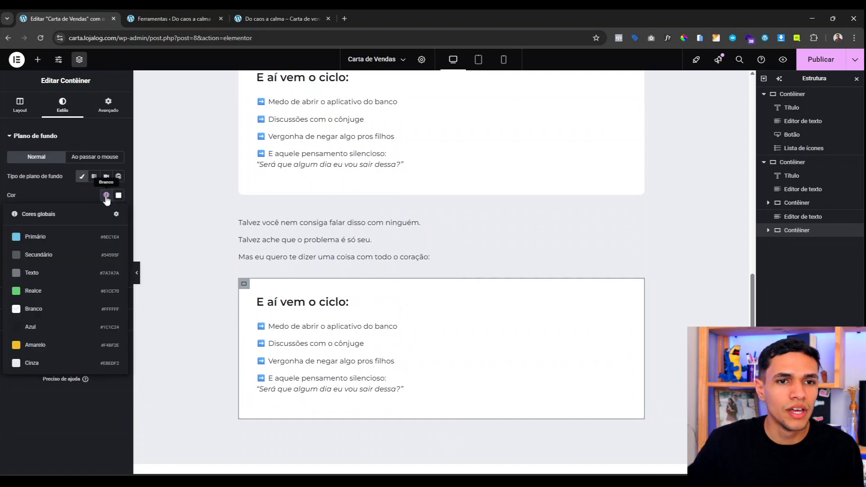
left_click(36, 344)
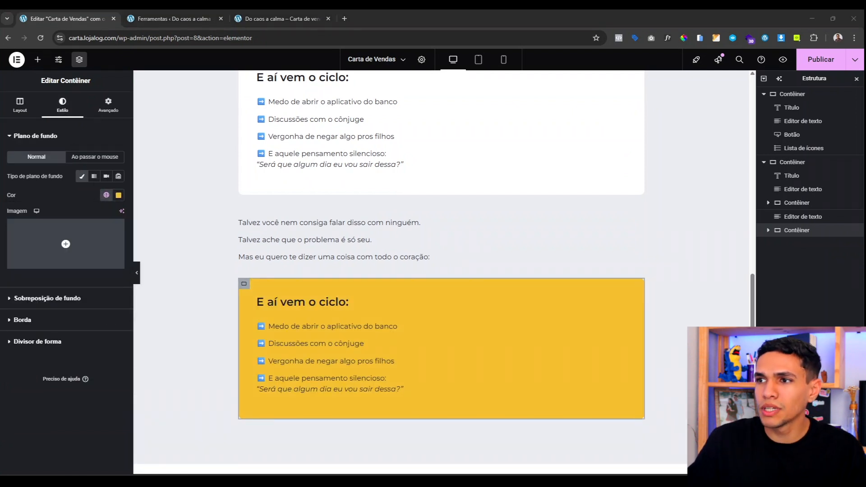
Step: Paste the 'O problema não é você' message into the box and delete the 'E aí vem o ciclo:' heading
left_click(406, 332)
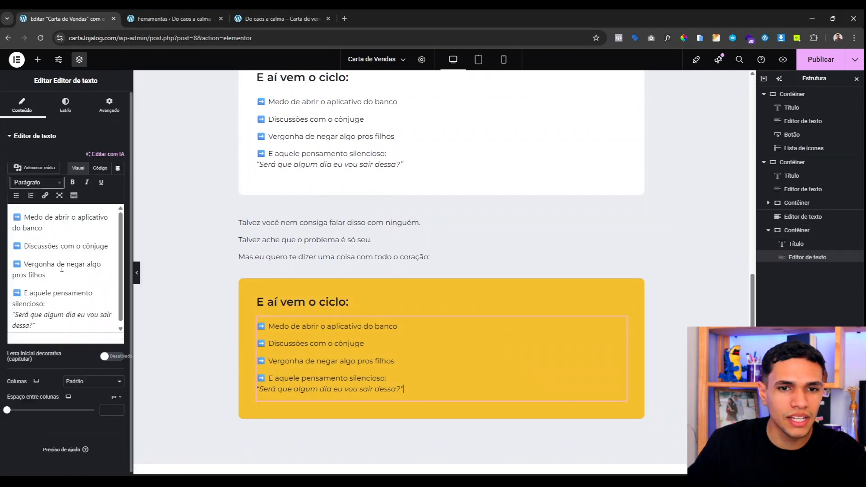
key("ctrl+a")
type("📌 O problema não é você. O problema é tentar resolver tudo sozinha, sem método, sem acolhimento e sem fé.")
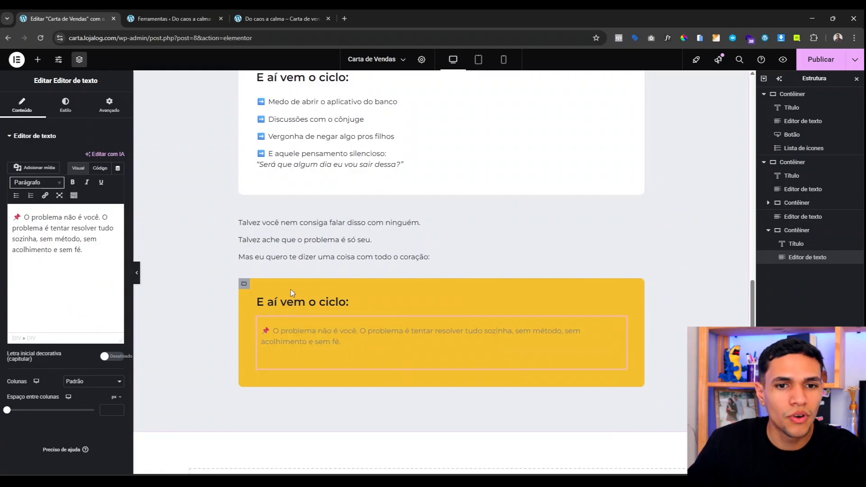
right_click(302, 299)
left_click(342, 464)
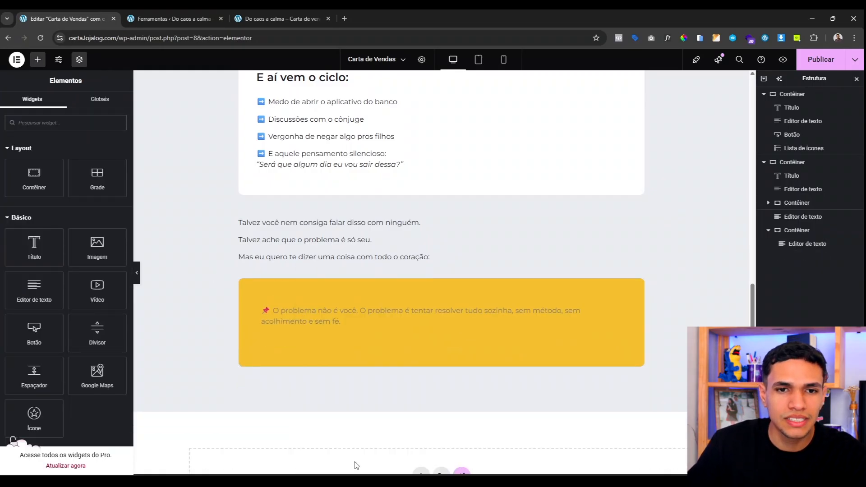
left_click(325, 329)
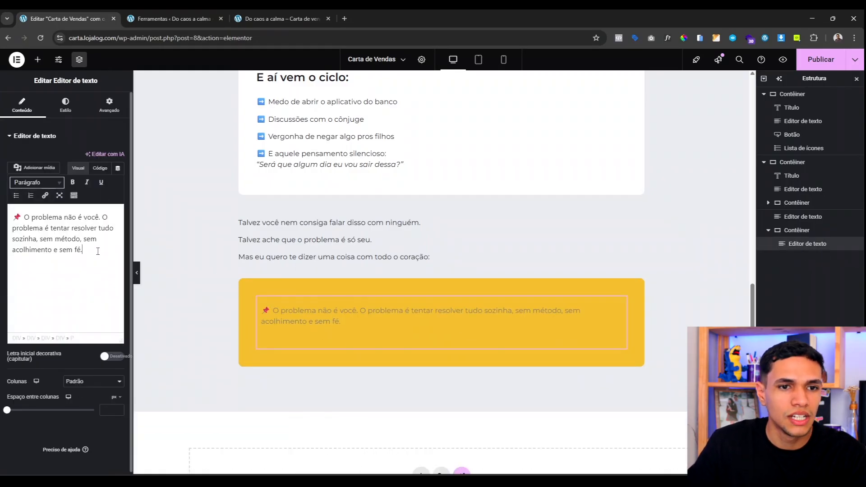
key("BackSpace")
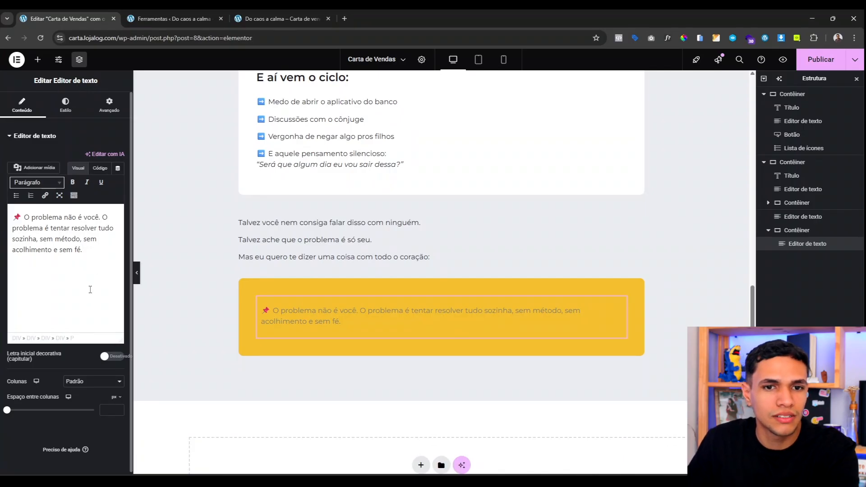
Step: Make the yellow box's text white with semi-bold 600 font weight
left_click(66, 105)
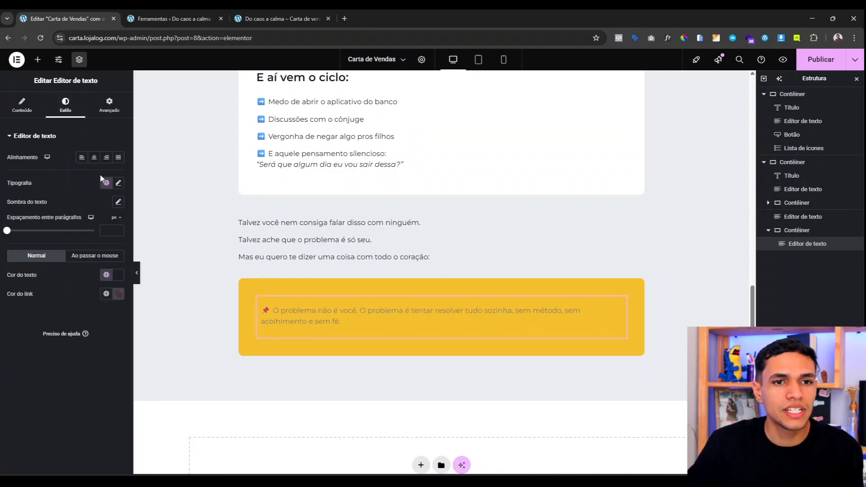
left_click(106, 274)
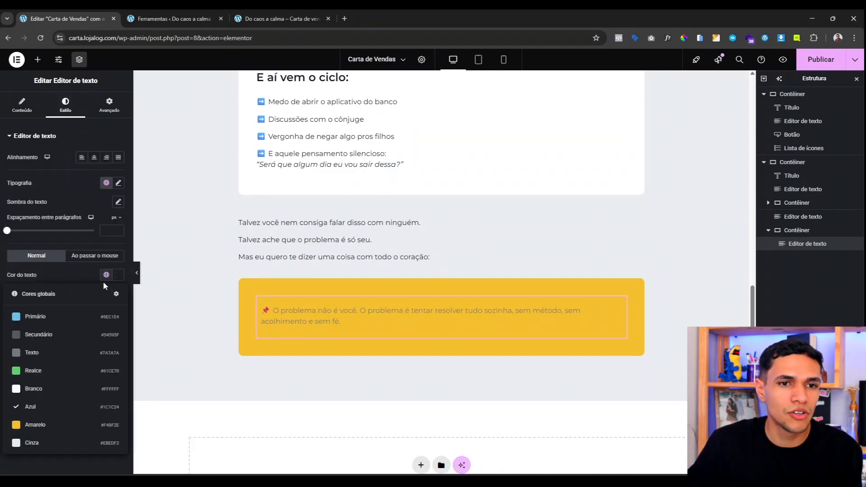
left_click(53, 389)
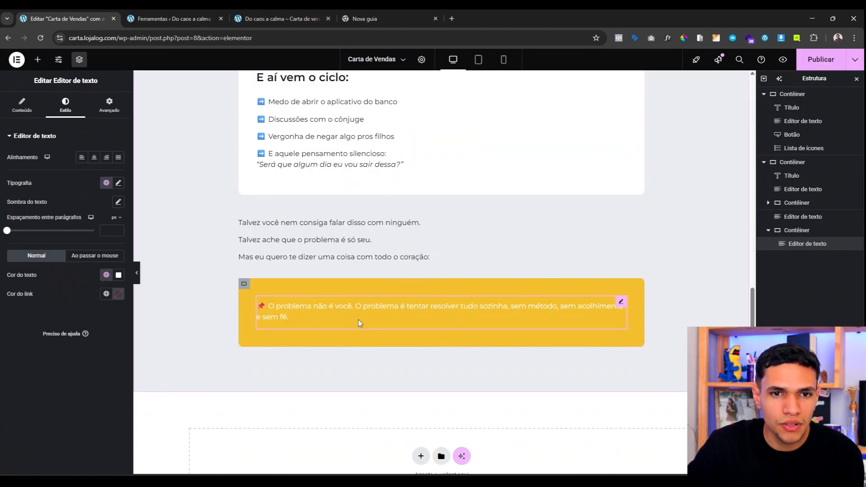
left_click(118, 184)
left_click(87, 273)
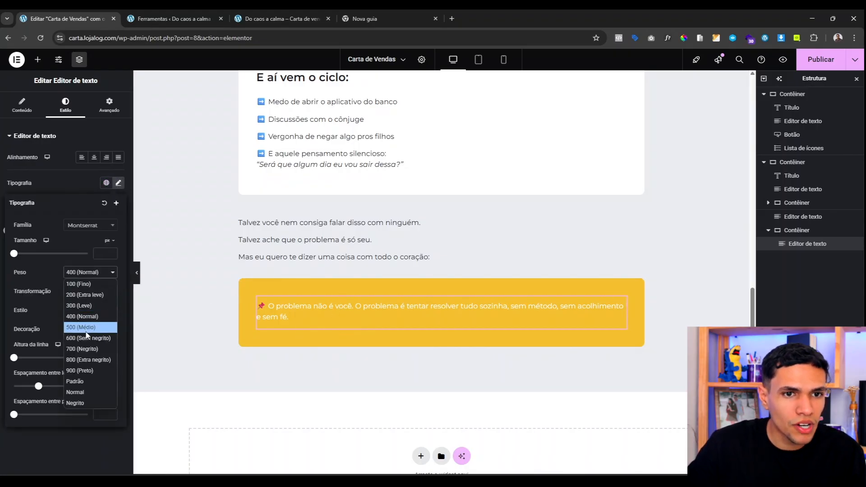
left_click(88, 338)
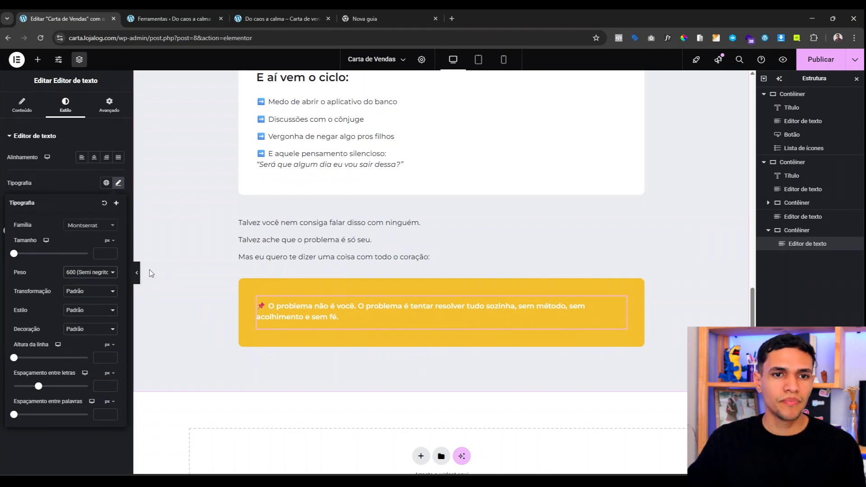
Step: Preview the pain section without editor panels, then bring the panels back with Ctrl+P
left_click(138, 272)
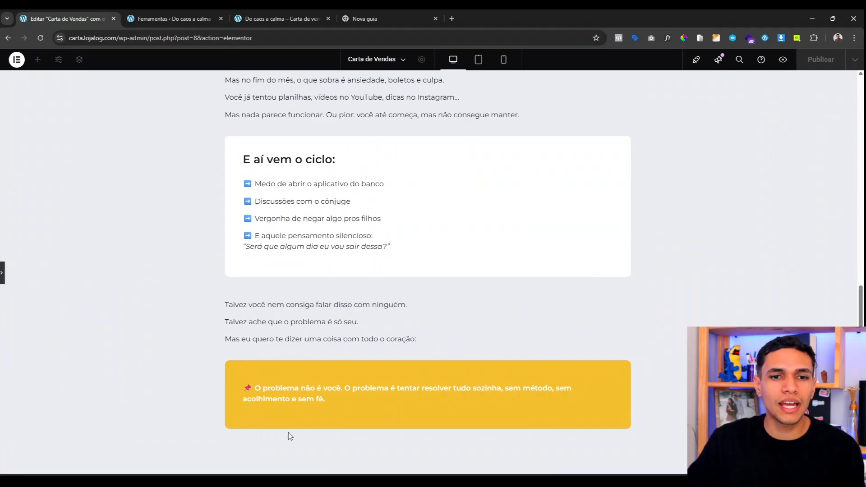
scroll(378, 360, "up", 2)
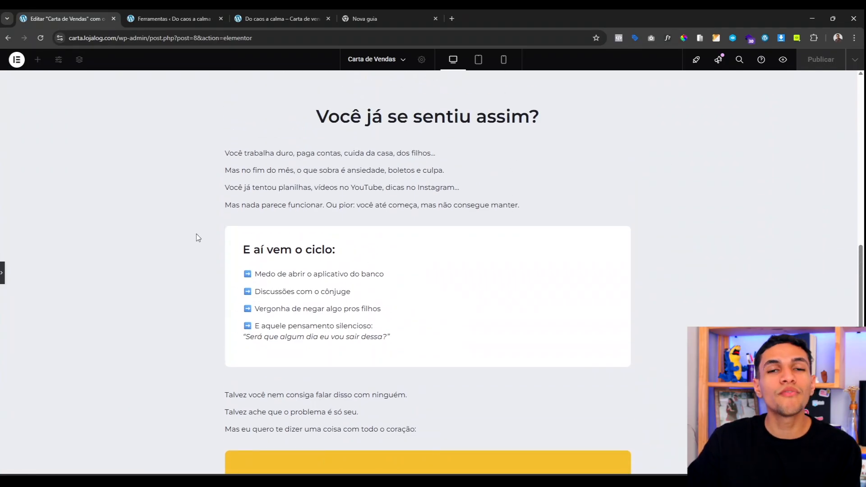
scroll(241, 278, "down", 2)
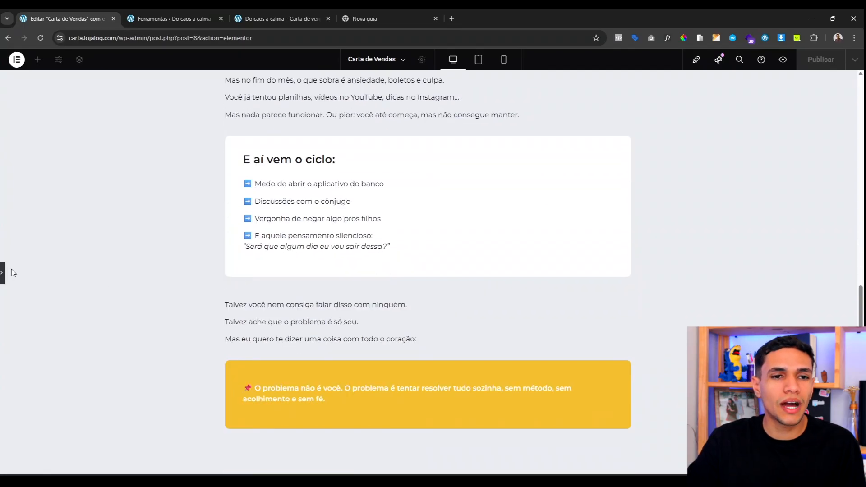
key("ctrl+p")
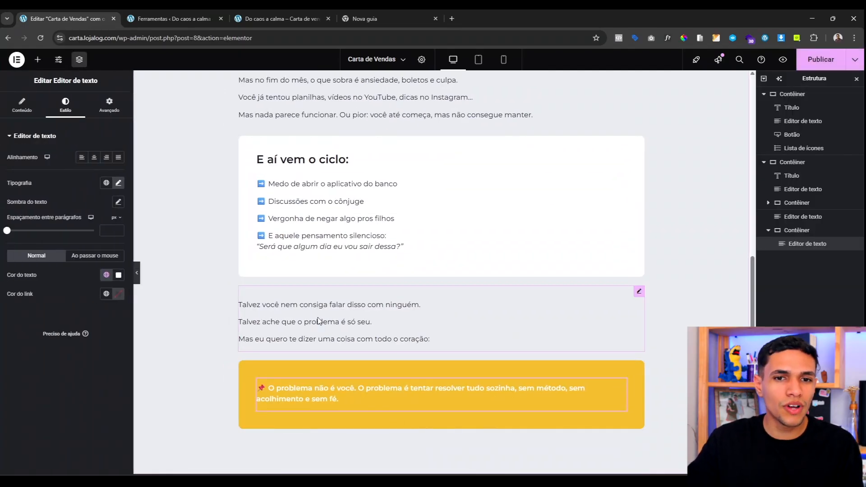
Step: Duplicate the text block below the yellow box and paste in the 'Você não precisa continuar nesse caos…' copy
right_click(298, 325)
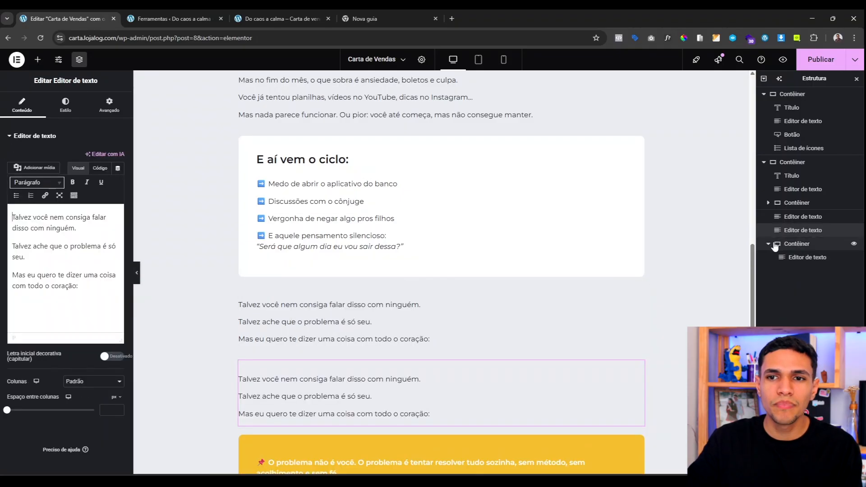
left_click(768, 243)
left_click_drag(789, 233, 790, 255)
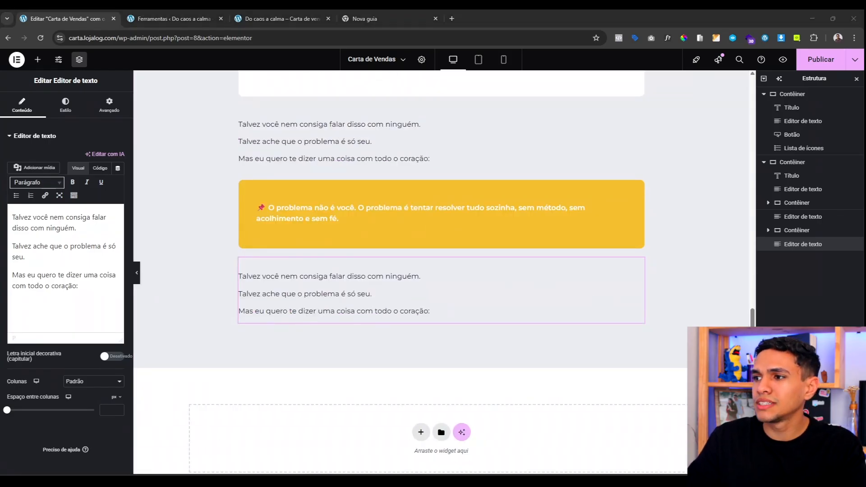
key("alt+Tab")
key("ctrl+a")
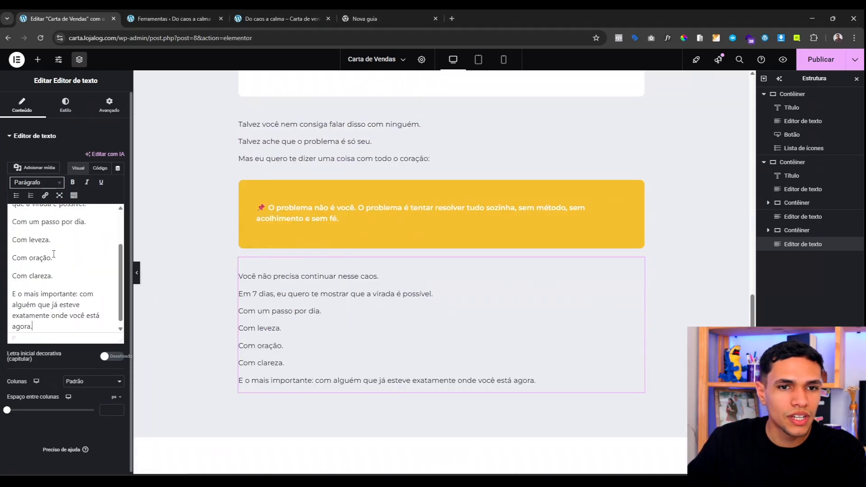
type("Você não precisa continuar nesse caos. Em 7 dias, eu quero te mostrar que a virada é possível. Com um passo por dia. Com leveza. Com oração. Com clareza. E o mais importante: com alguém que já esteve exatamente onde você está agora.")
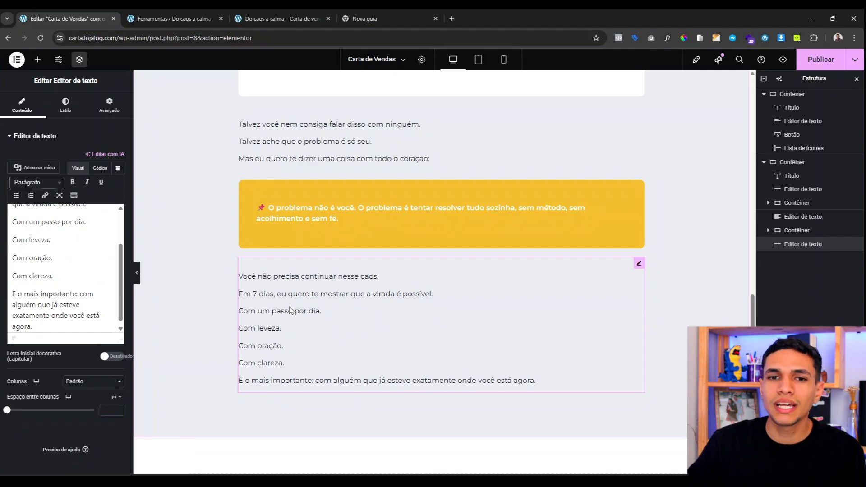
Step: Copy the hero's QUERO ENTRAR NO DESAFIO button
scroll(396, 384, "up", 15)
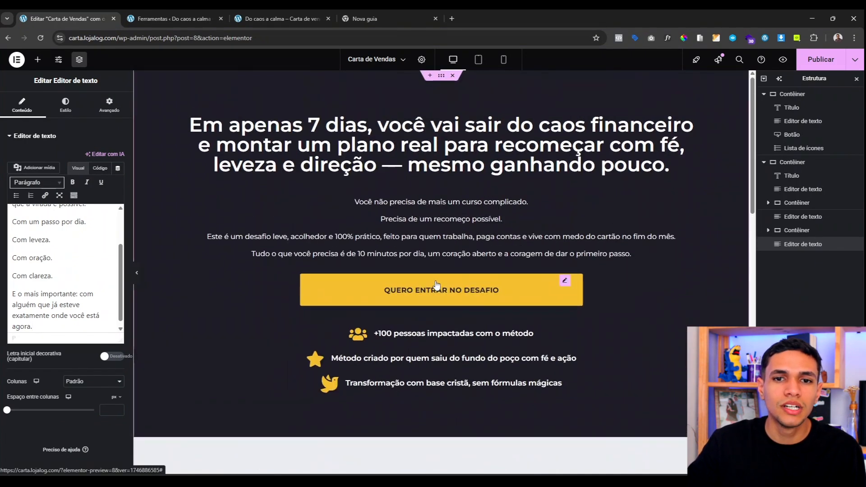
right_click(435, 285)
left_click(465, 305)
scroll(399, 310, "down", 15)
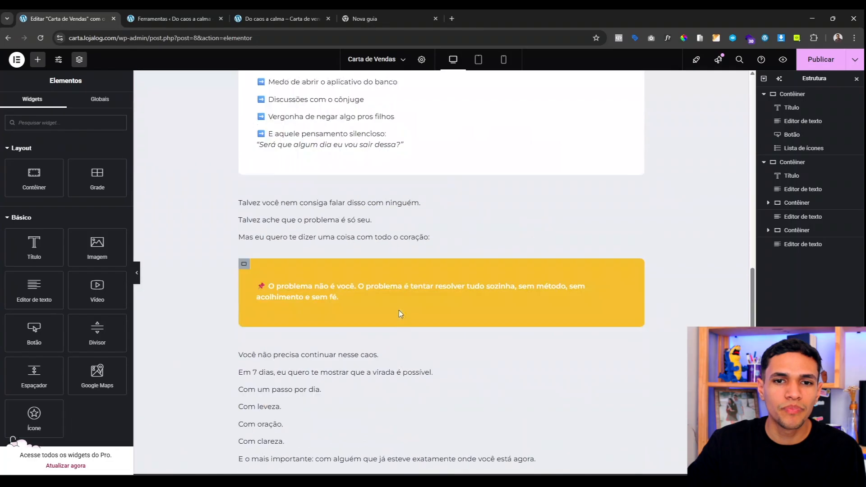
Step: Paste the copied QUERO ENTRAR NO DESAFIO button below the new text block
right_click(360, 245)
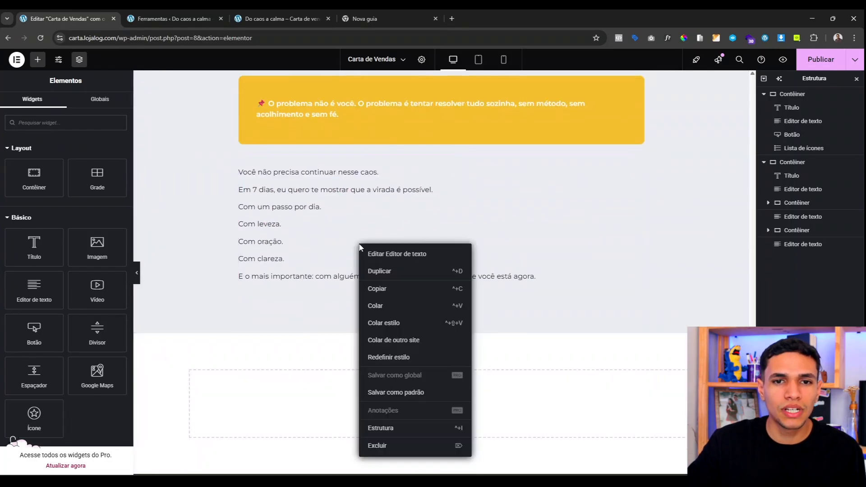
left_click(379, 306)
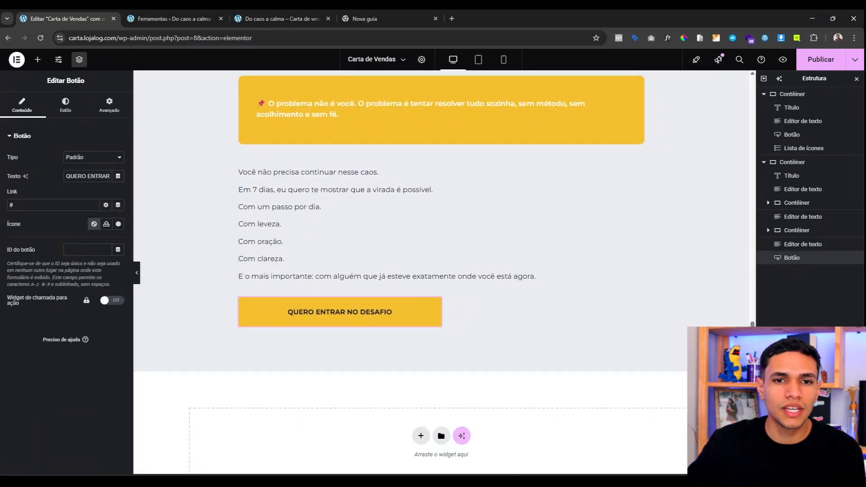
scroll(384, 344, "up", 12)
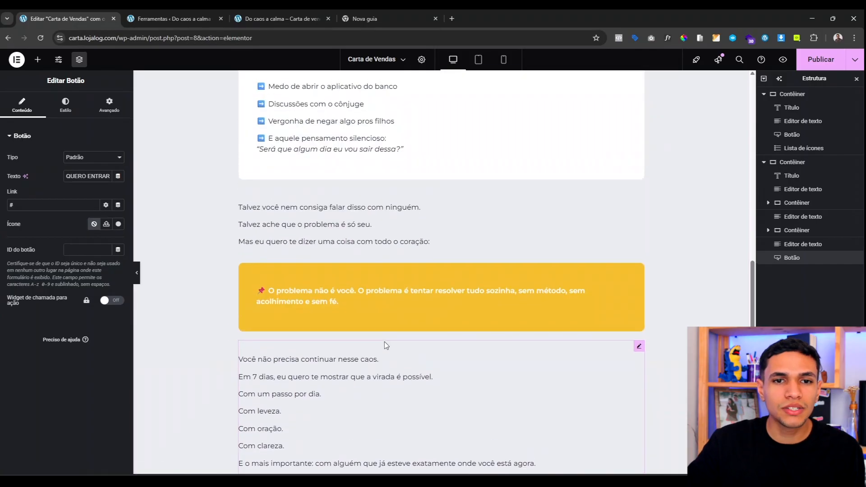
scroll(400, 316, "down", 8)
scroll(412, 386, "up", 7)
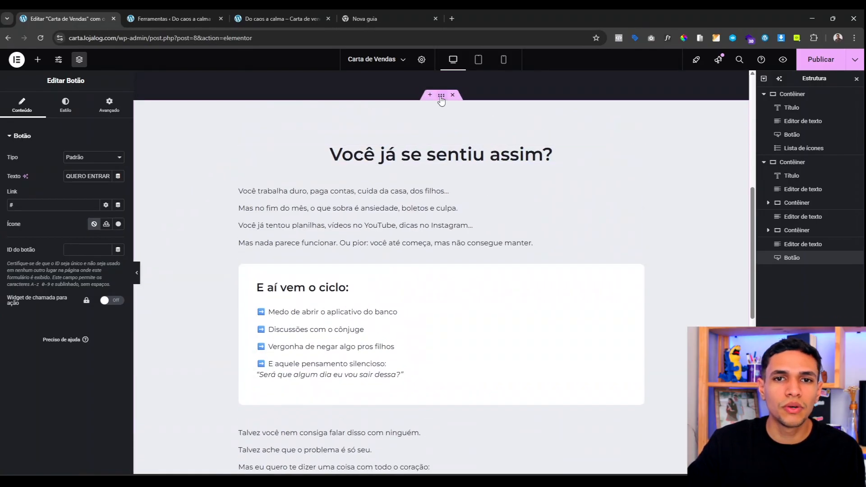
Step: Set the pain section's Justificar conteúdo and Alinhar itens to Centro
left_click(441, 96)
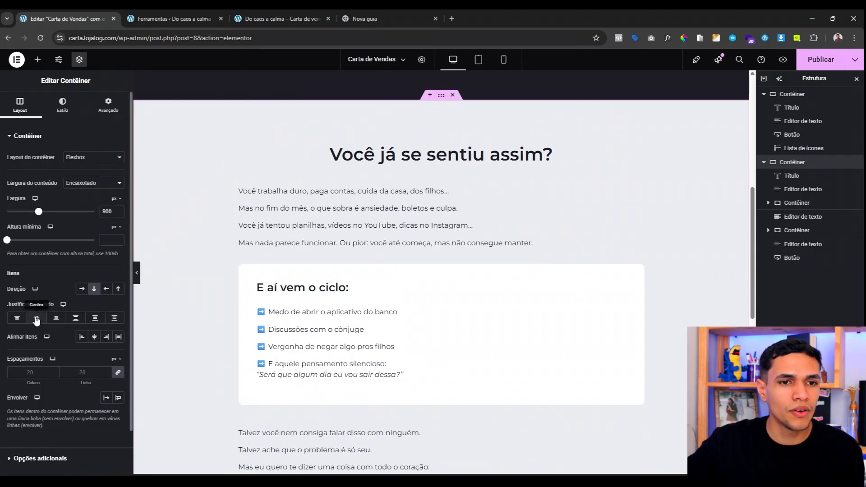
left_click(36, 318)
left_click(93, 342)
scroll(451, 198, "down", 9)
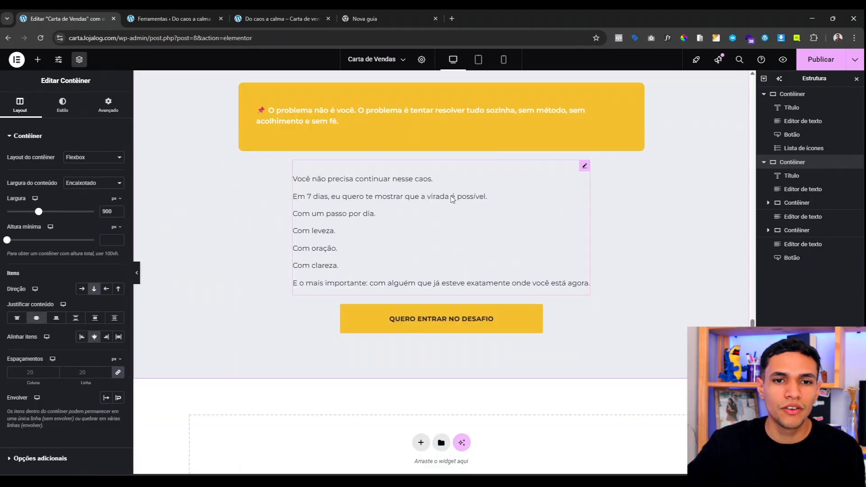
scroll(432, 180, "up", 4)
scroll(432, 181, "up", 4)
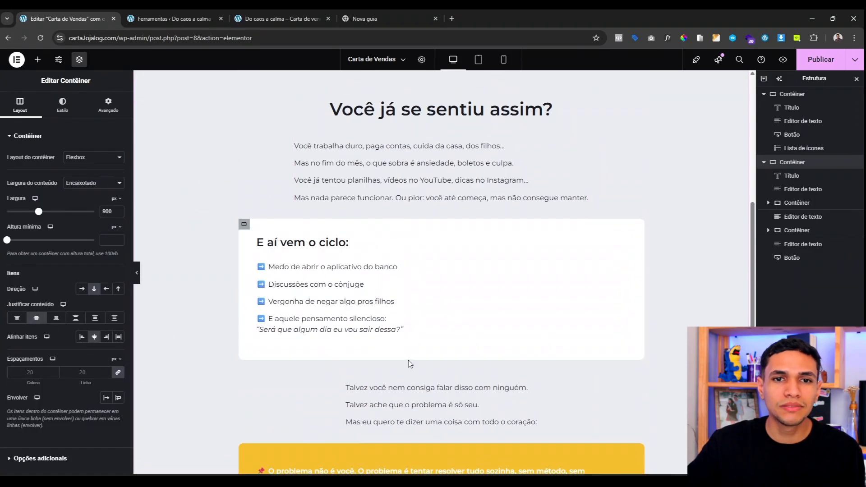
scroll(408, 360, "down", 9)
Step: Set the intro paragraphs under the heading to full (100%) width
scroll(405, 379, "up", 10)
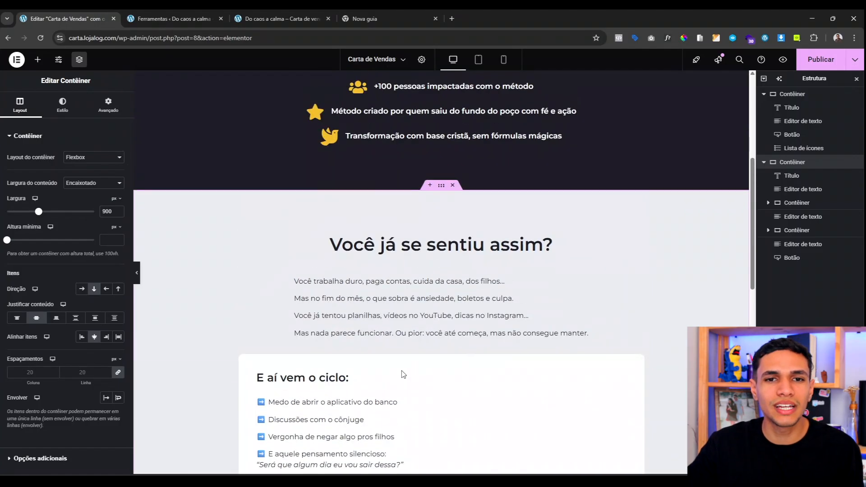
scroll(437, 318, "down", 4)
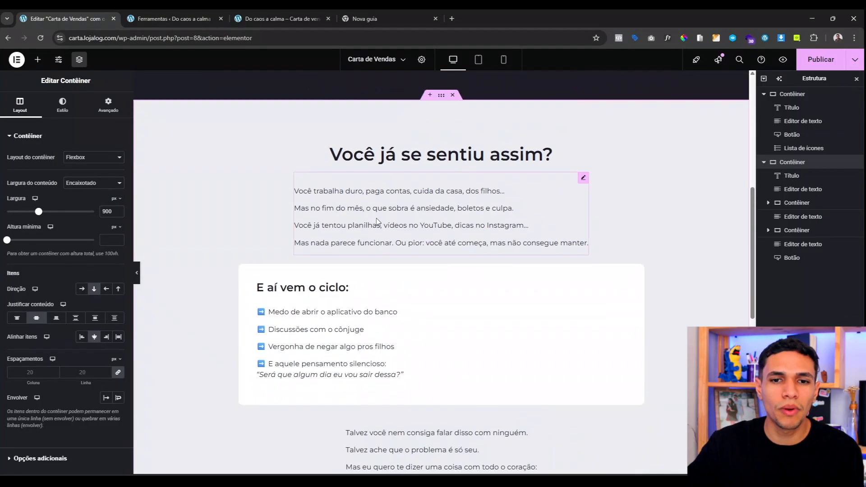
left_click(414, 210)
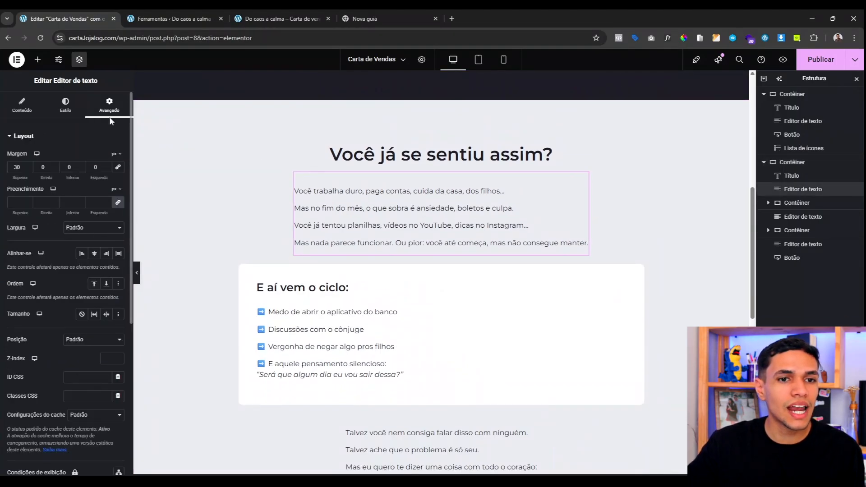
left_click(88, 228)
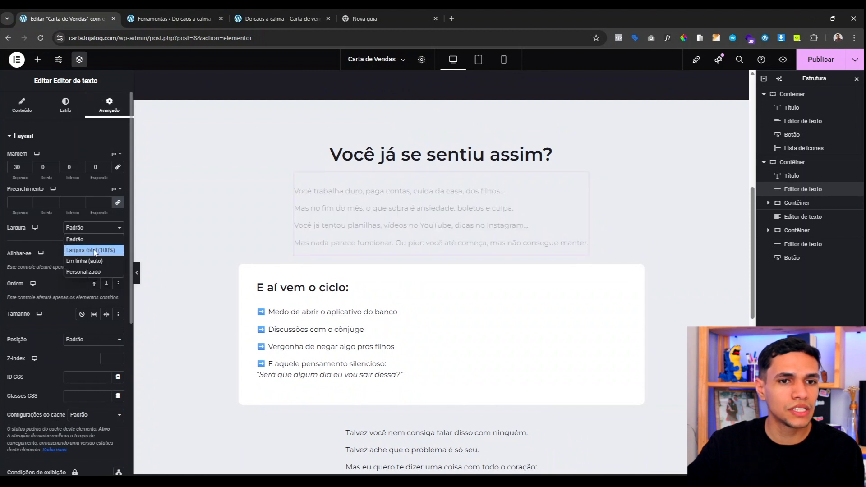
left_click(94, 251)
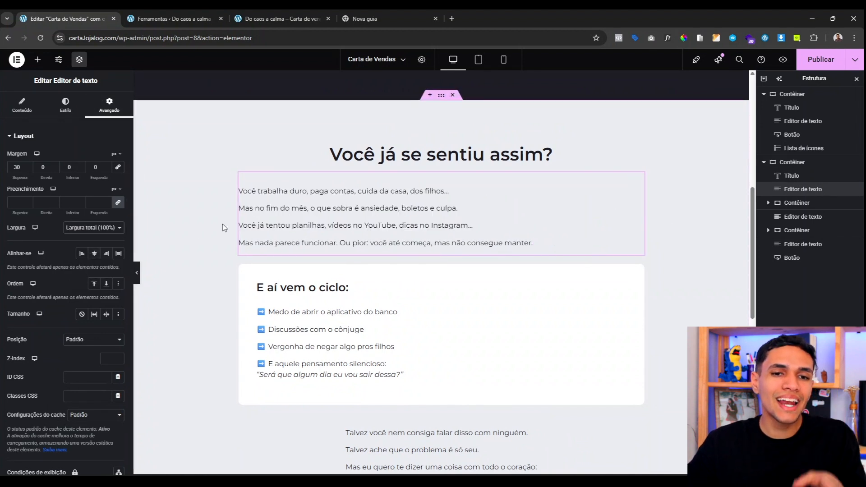
left_click(64, 107)
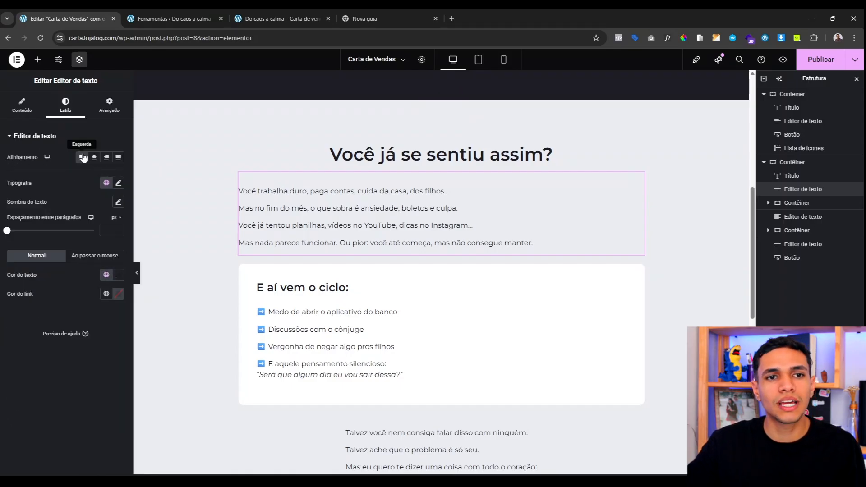
scroll(220, 199, "down", 3)
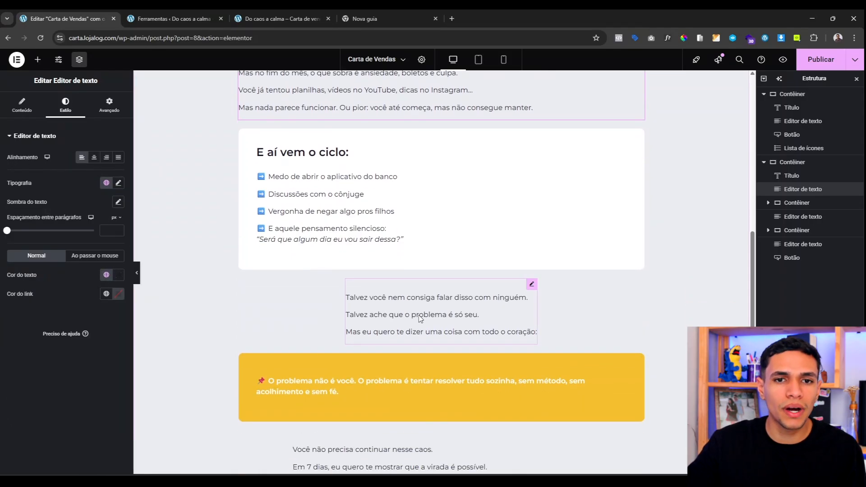
Step: Stretch the 'Talvez você…' and 'Você não precisa continuar nesse caos…' blocks to full width too
left_click(419, 318)
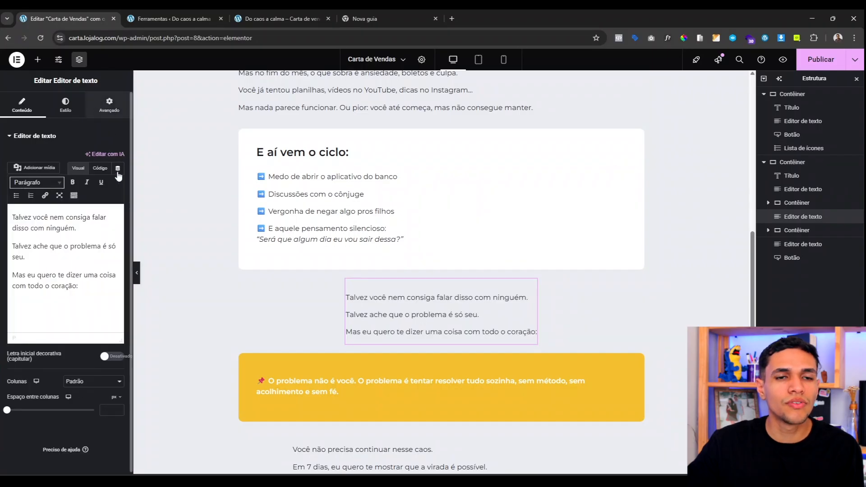
left_click(109, 106)
left_click(93, 227)
left_click(104, 247)
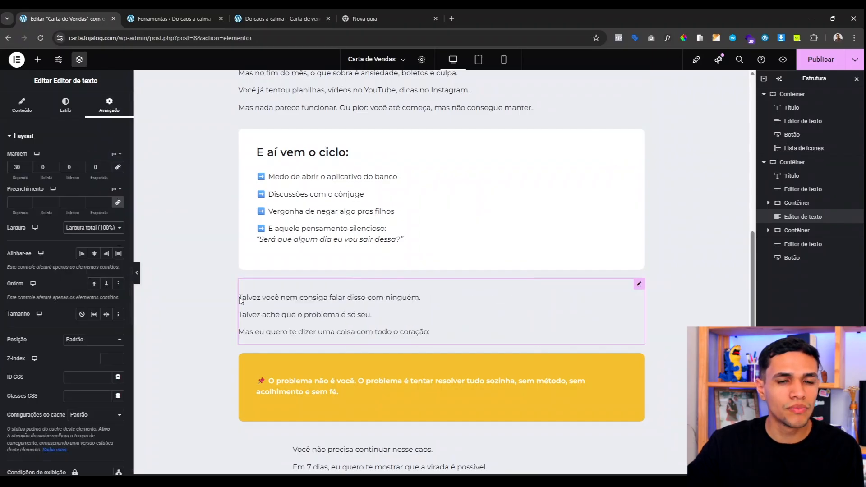
scroll(269, 236, "down", 4)
left_click(298, 253)
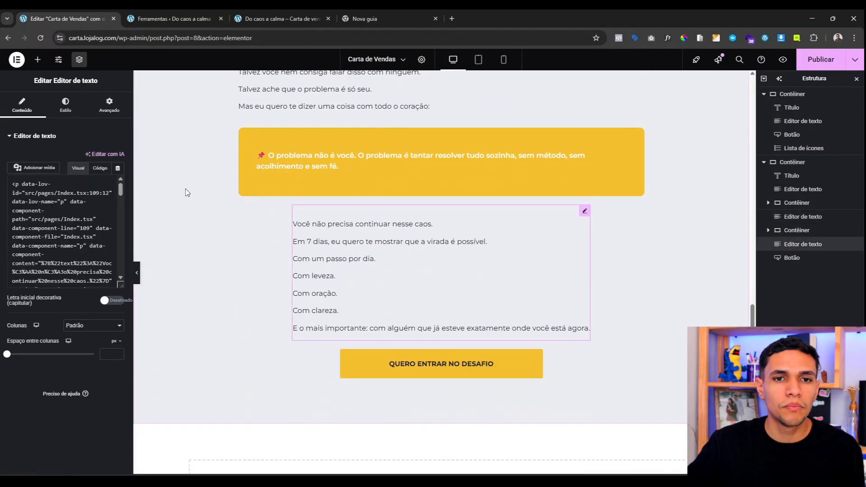
left_click(109, 106)
left_click(94, 227)
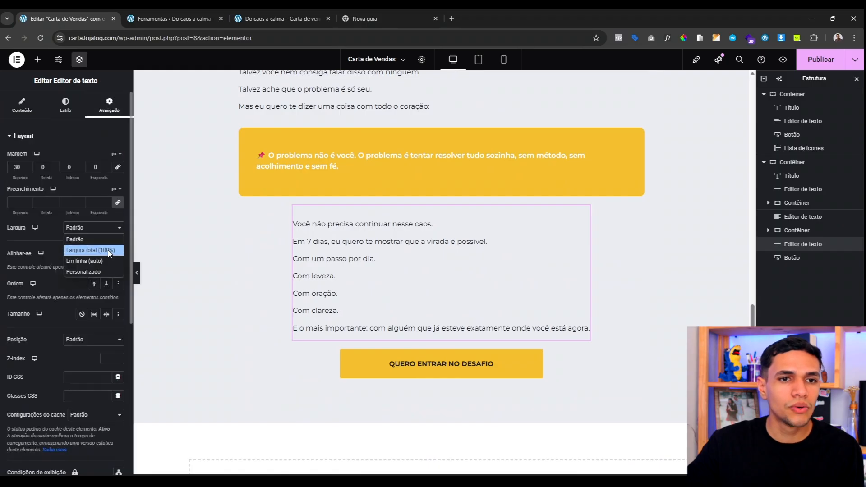
left_click(103, 248)
scroll(313, 314, "down", 2)
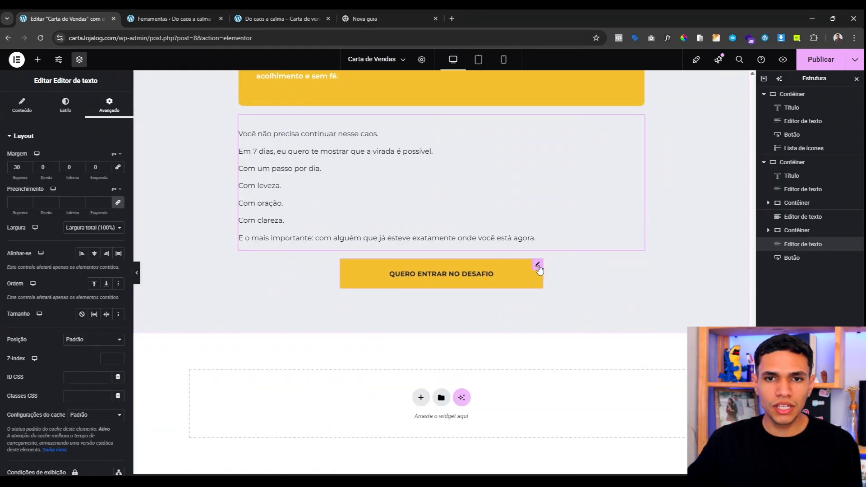
left_click(447, 273)
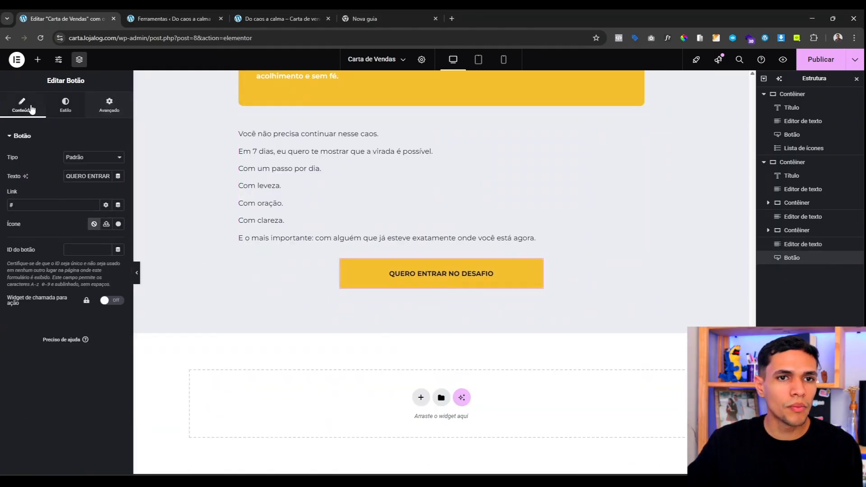
Step: Give the button a 75% custom width and margins of 20 top, 0 elsewhere, then preview the page
scroll(370, 189, "up", 10)
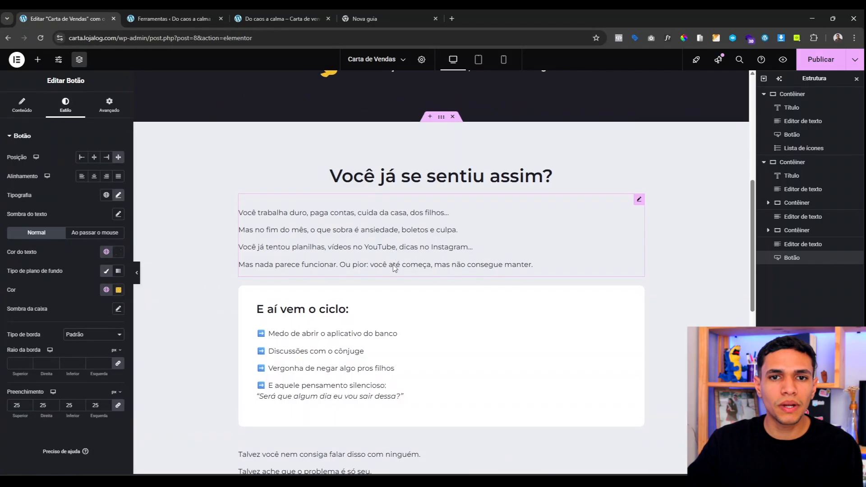
scroll(399, 357, "down", 5)
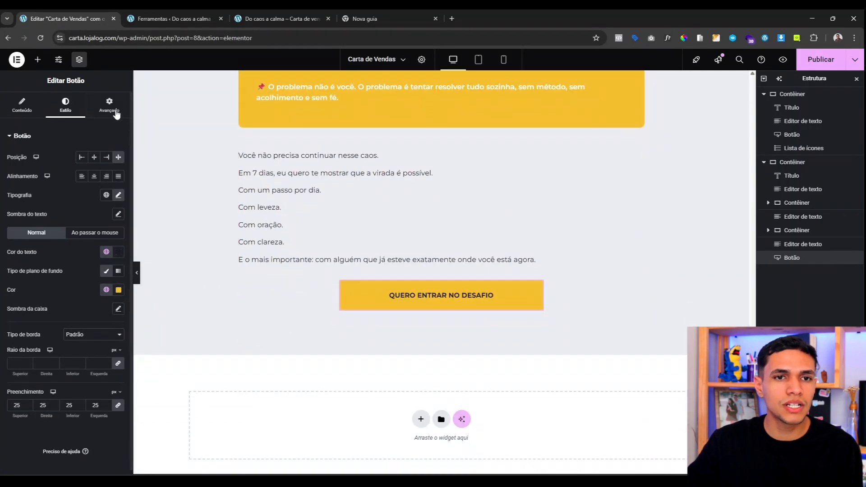
left_click(115, 112)
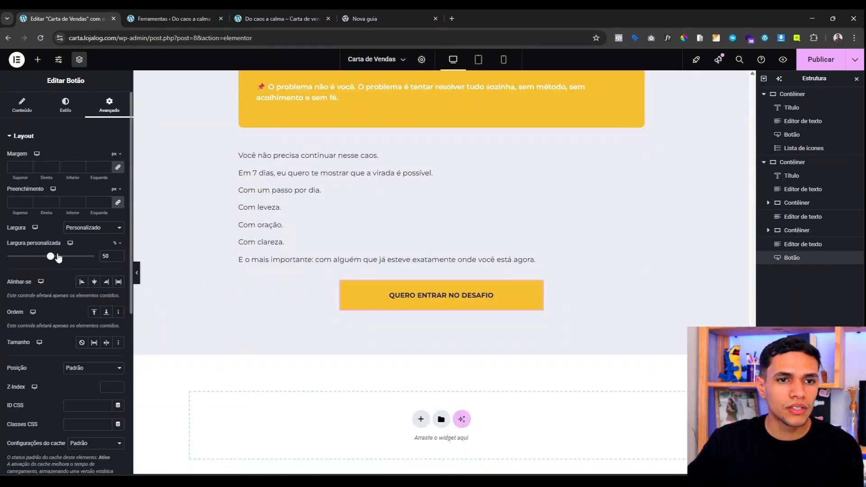
left_click_drag(58, 257, 70, 258)
left_click(117, 255)
left_click(116, 255)
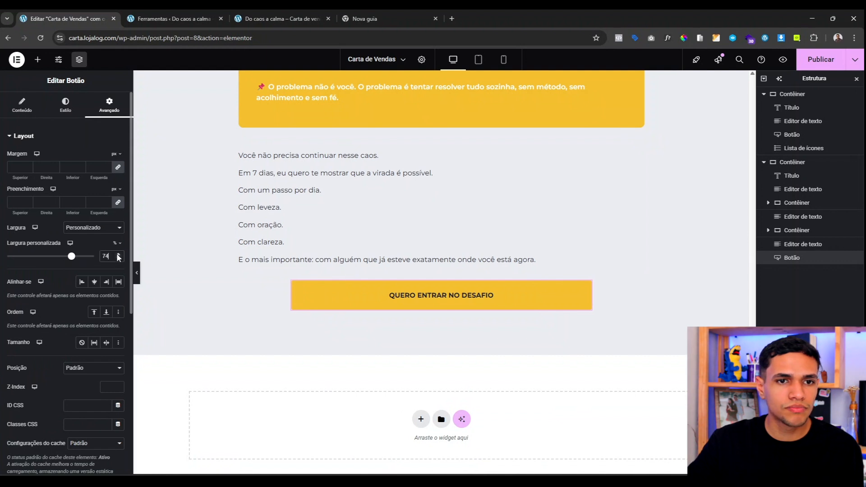
left_click(117, 255)
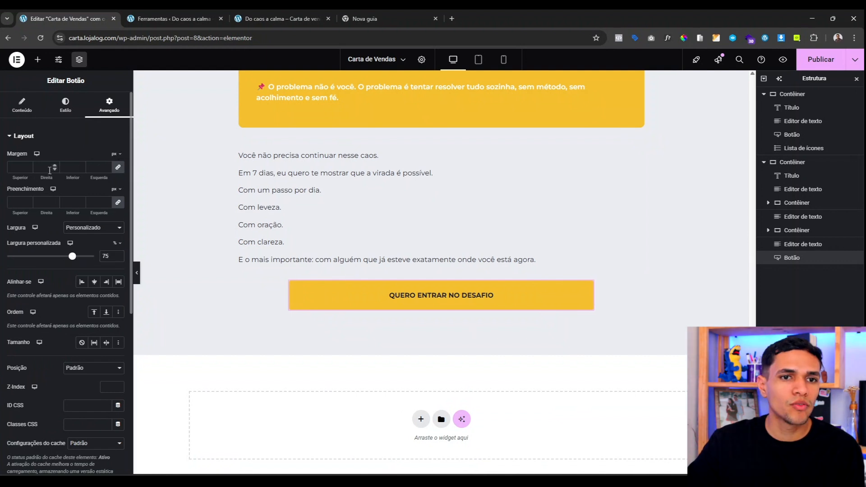
left_click(19, 167)
type("0")
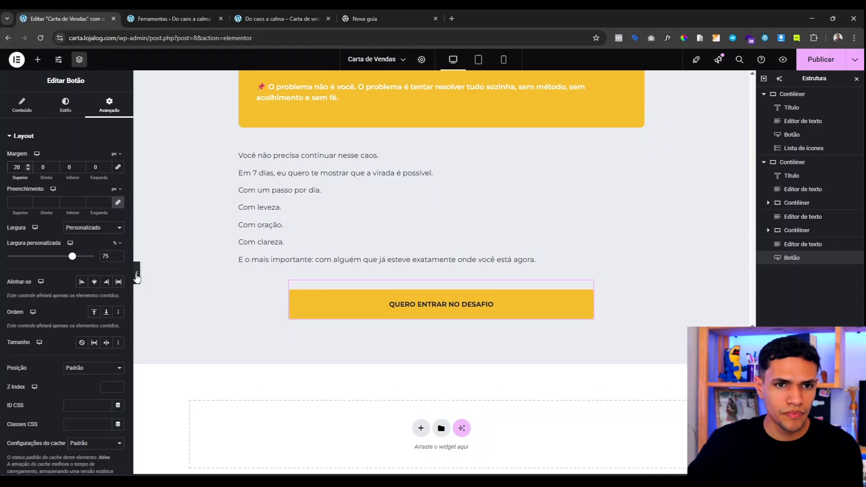
left_click(136, 272)
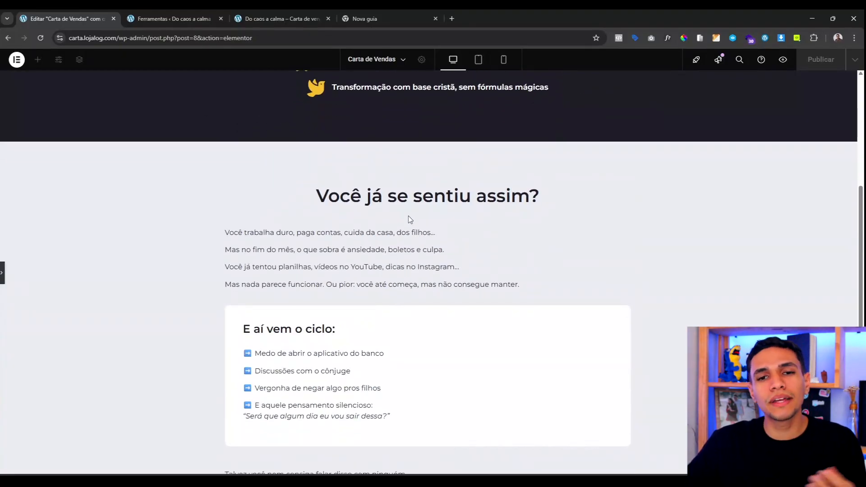
scroll(381, 256, "down", 1)
scroll(381, 256, "down", 5)
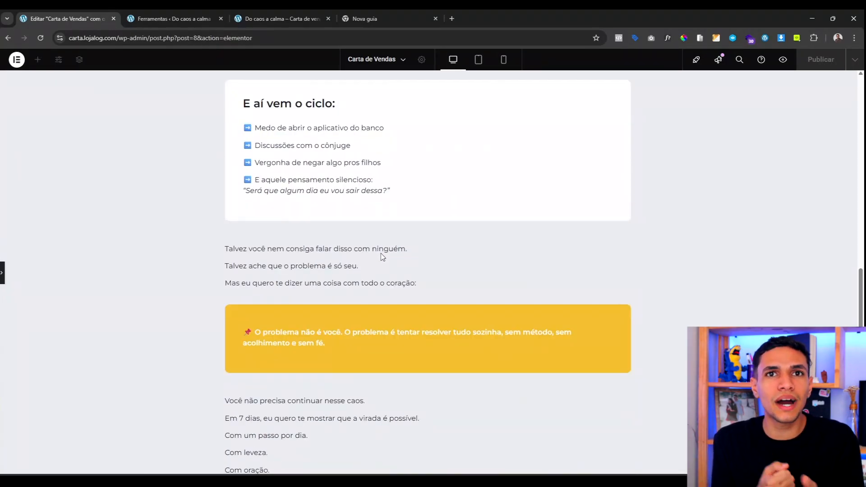
scroll(382, 256, "down", 2)
scroll(375, 261, "down", 1)
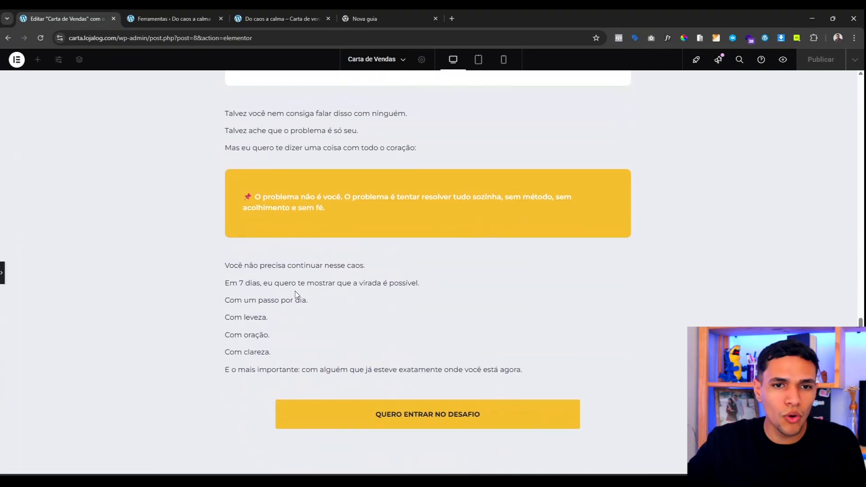
scroll(295, 293, "up", 12)
scroll(283, 302, "down", 3)
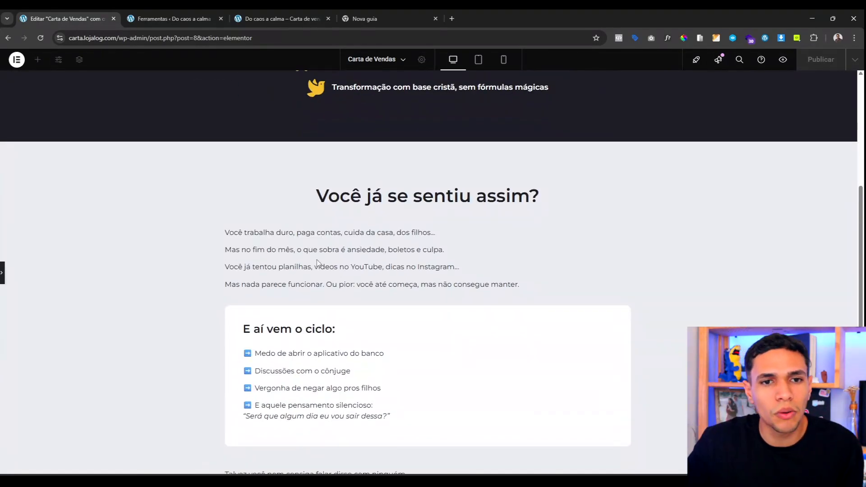
scroll(305, 249, "down", 3)
scroll(307, 271, "up", 3)
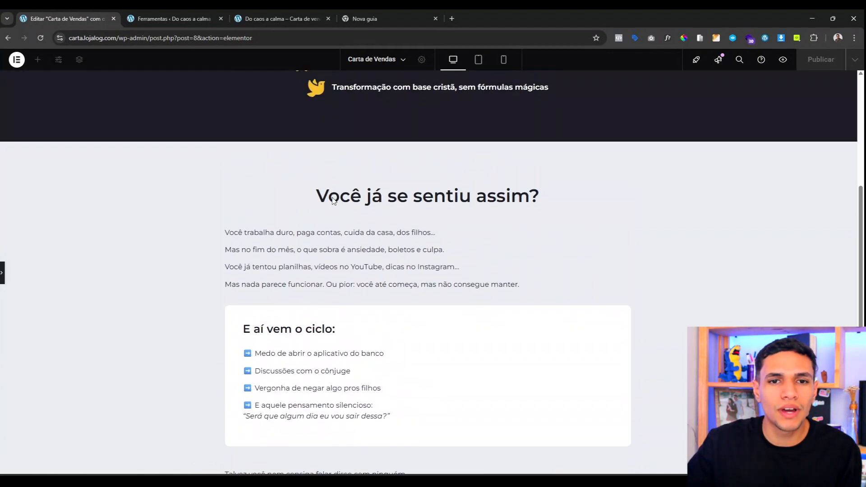
scroll(358, 234, "down", 1)
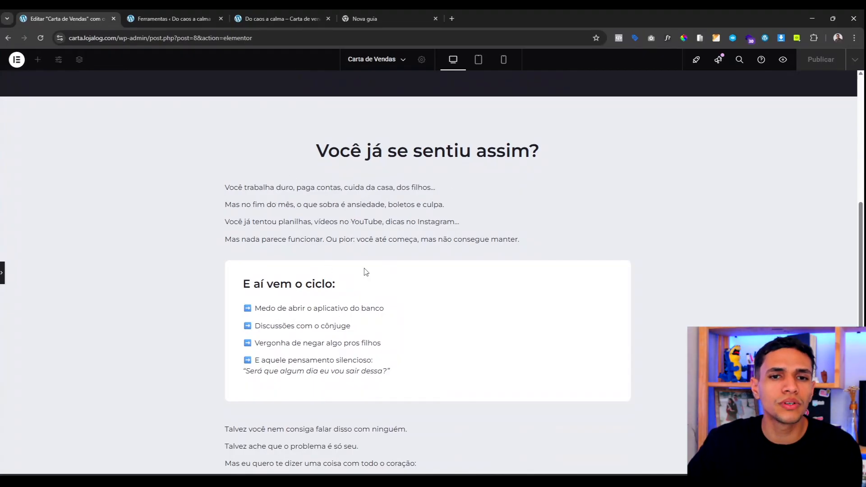
scroll(315, 242, "down", 1)
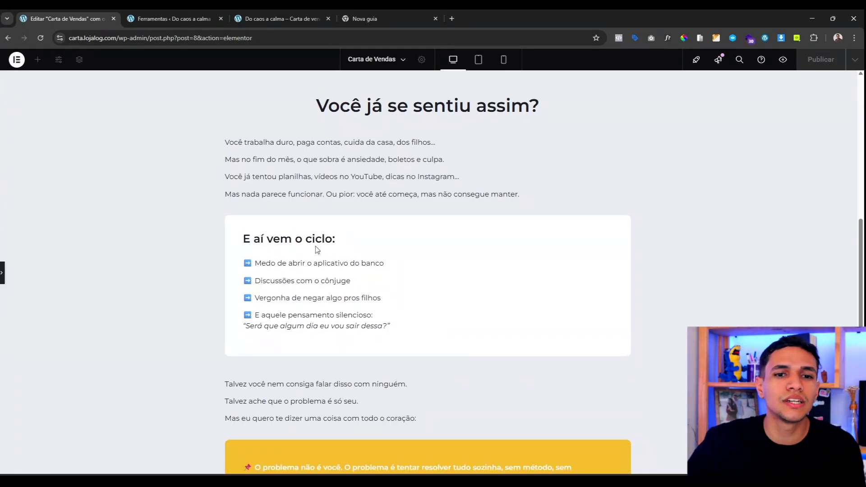
scroll(328, 257, "down", 3)
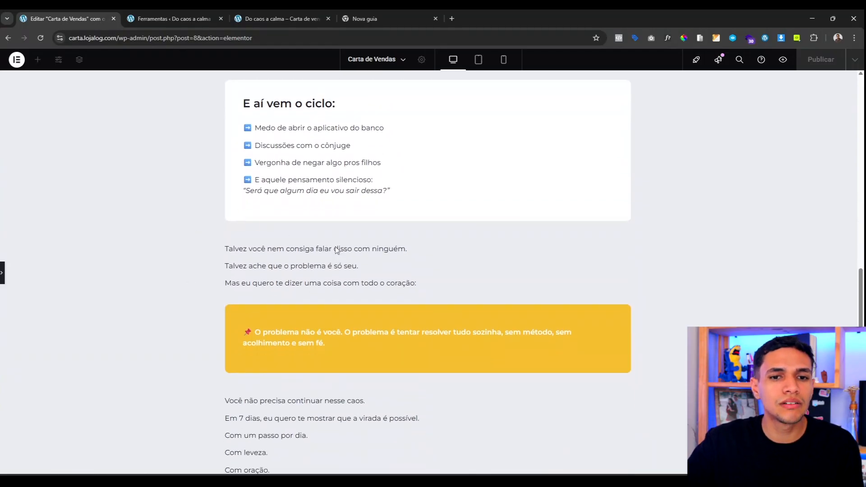
scroll(320, 345, "down", 3)
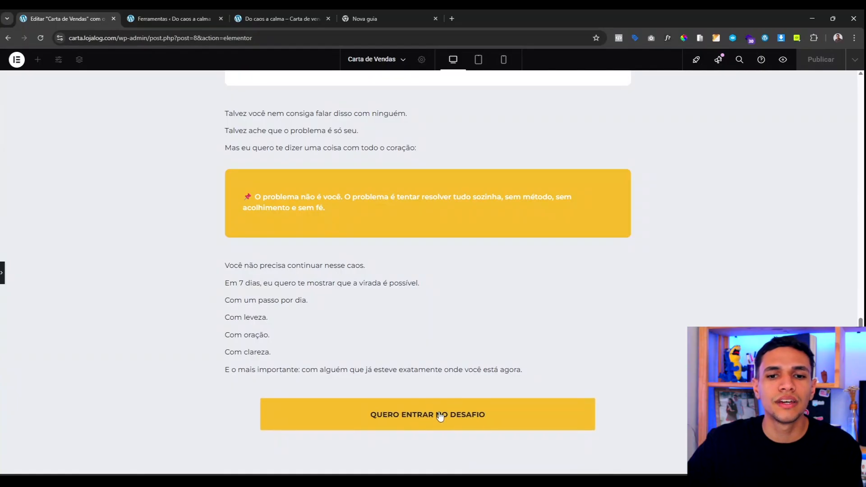
scroll(440, 415, "up", 15)
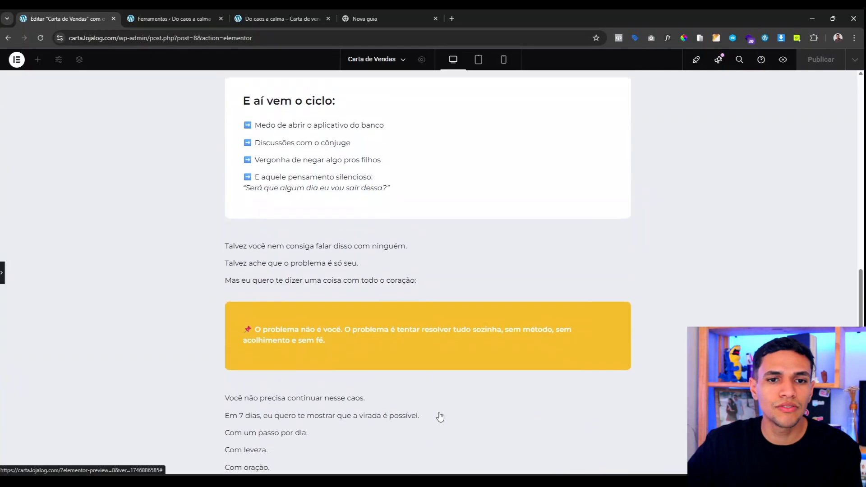
scroll(440, 407, "down", 12)
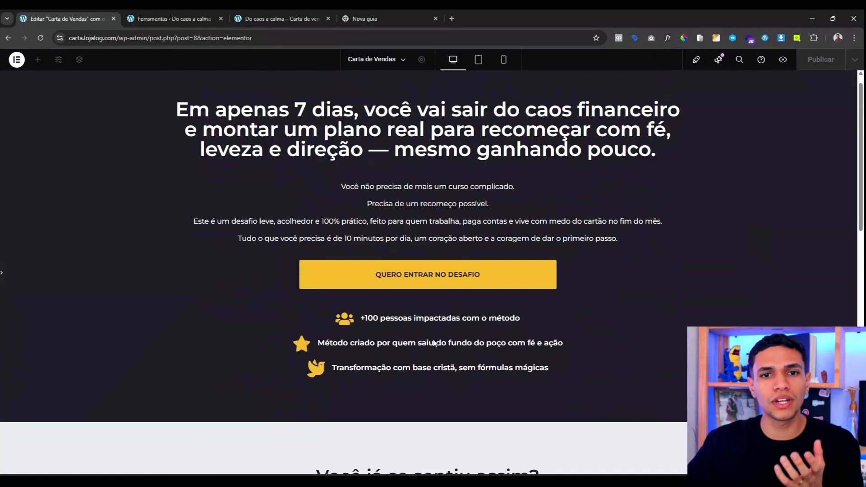
scroll(433, 343, "down", 1)
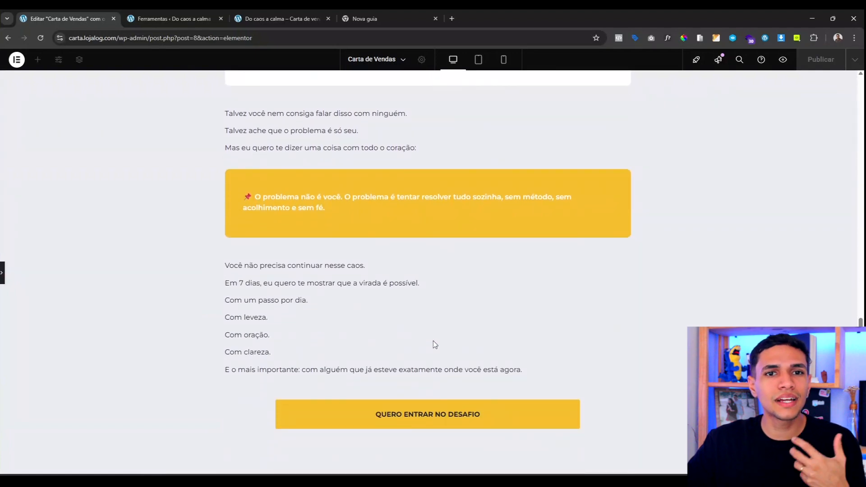
scroll(327, 315, "up", 3)
scroll(327, 309, "up", 8)
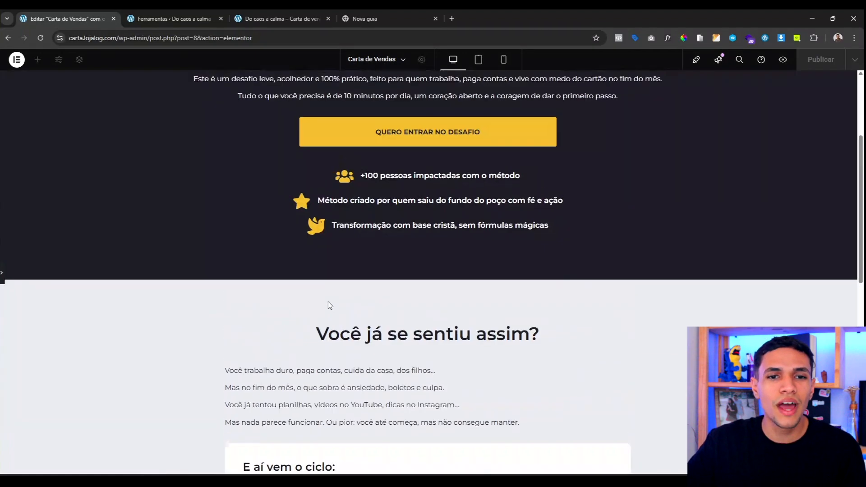
scroll(329, 302, "down", 10)
scroll(330, 321, "down", 1)
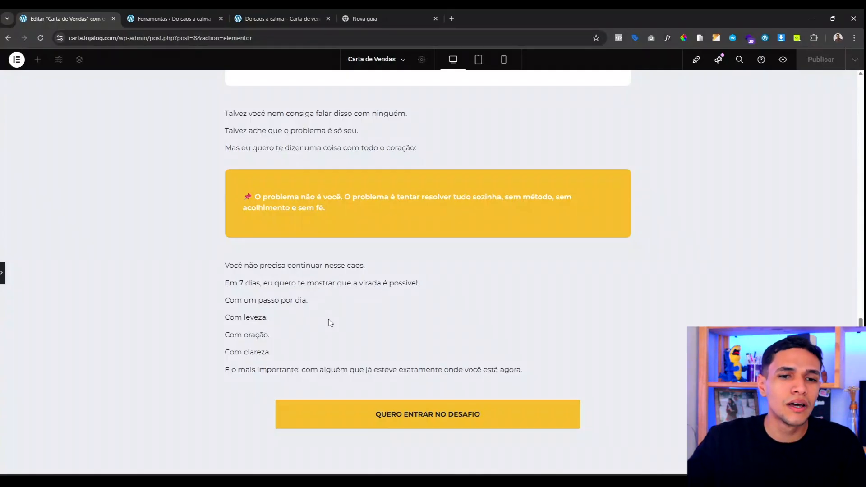
scroll(323, 293, "up", 3)
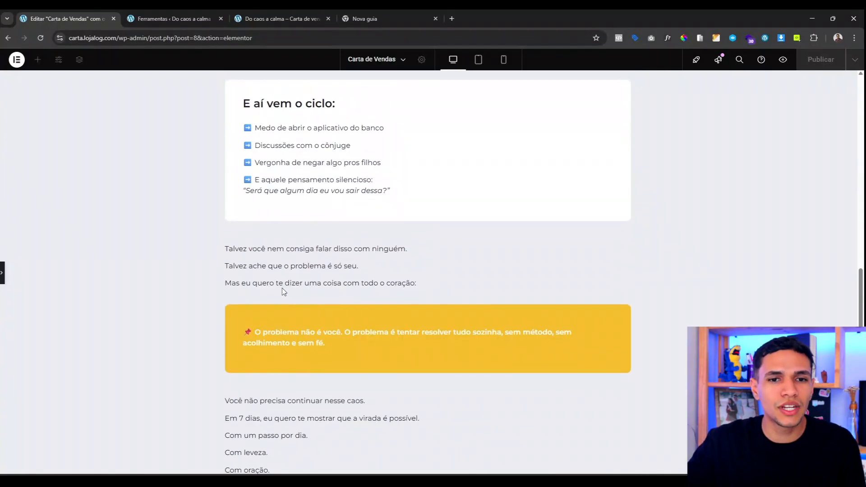
scroll(317, 207, "up", 8)
scroll(326, 296, "down", 3)
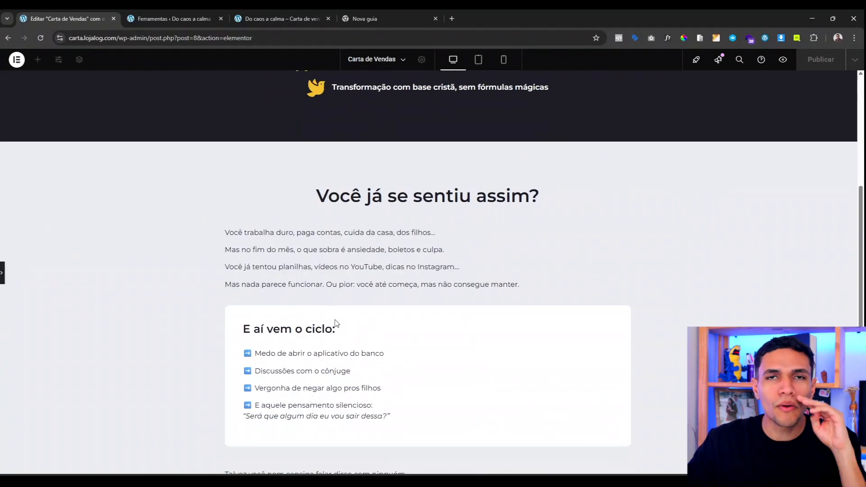
scroll(335, 323, "down", 5)
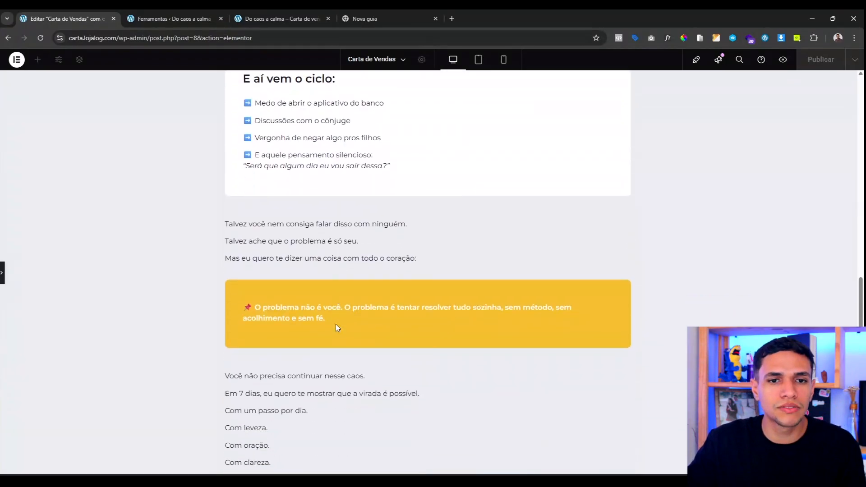
scroll(336, 324, "down", 2)
scroll(335, 324, "up", 5)
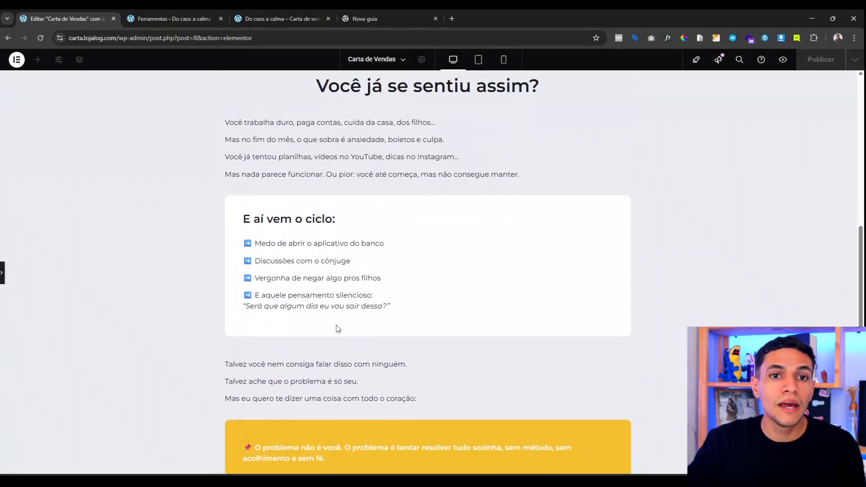
scroll(336, 323, "up", 1)
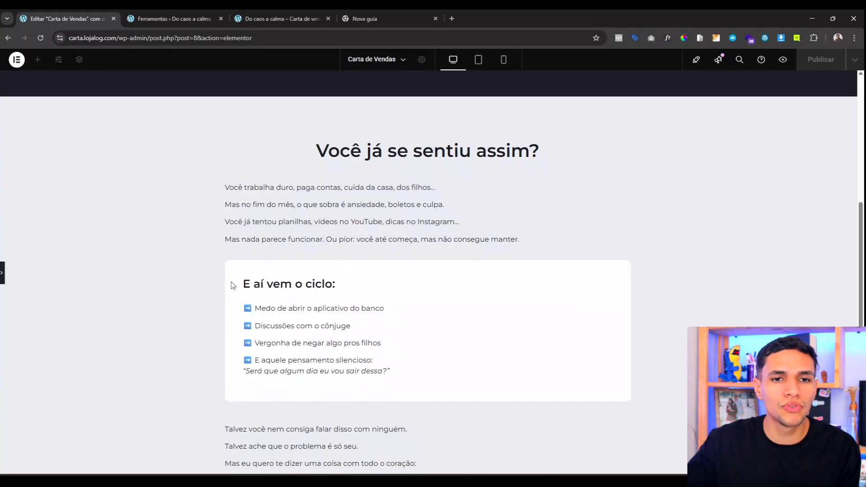
scroll(234, 275, "down", 4)
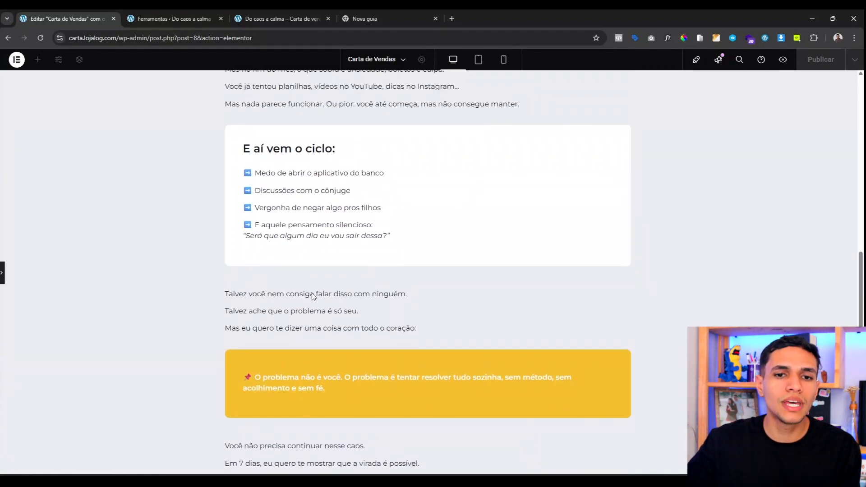
scroll(245, 328, "down", 4)
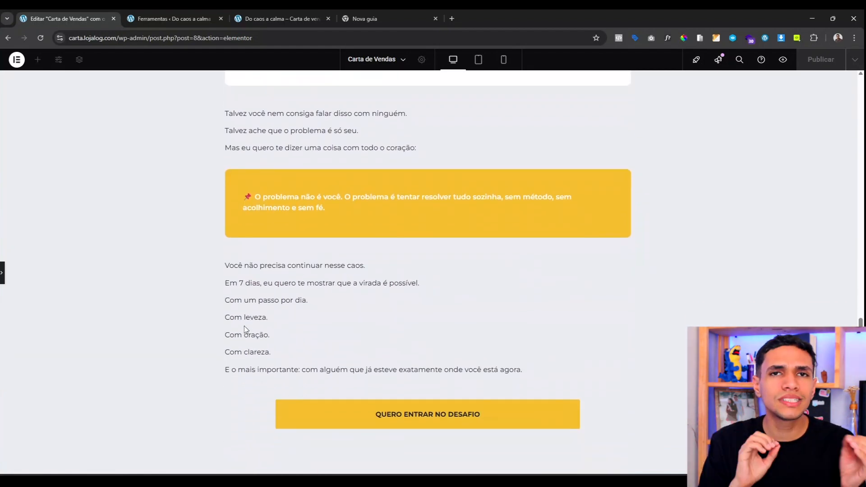
scroll(277, 304, "up", 12)
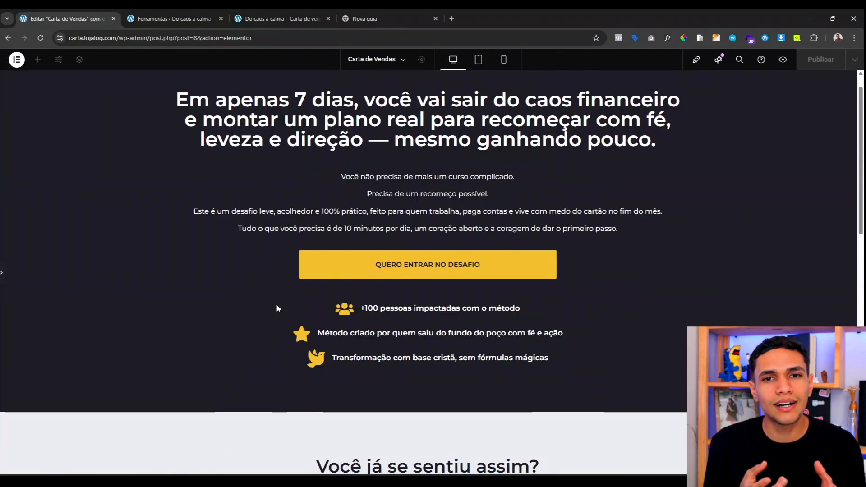
scroll(276, 304, "down", 8)
scroll(277, 308, "down", 6)
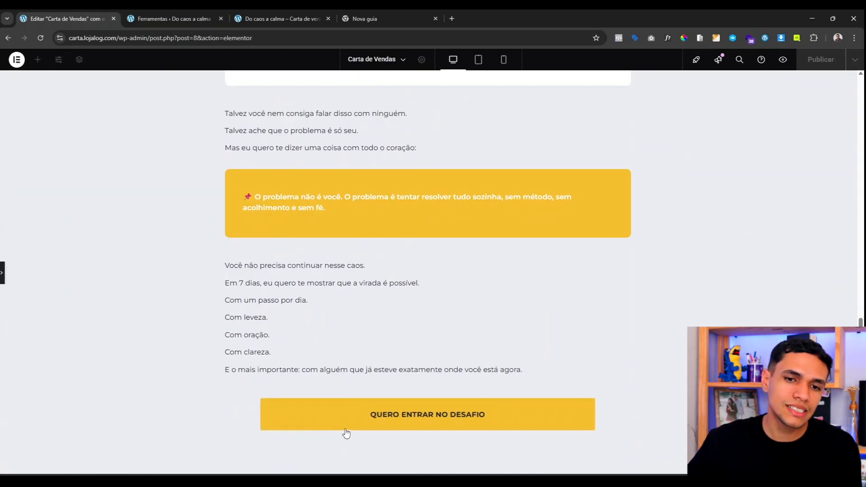
scroll(375, 289, "up", 14)
scroll(426, 306, "down", 14)
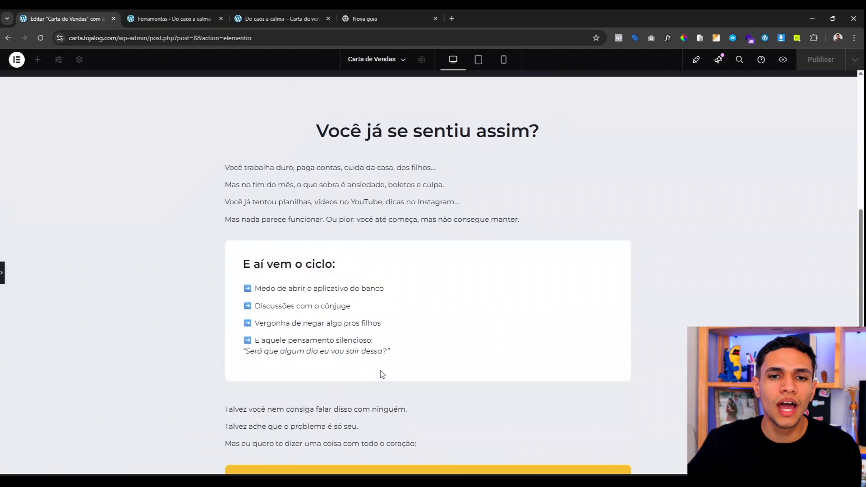
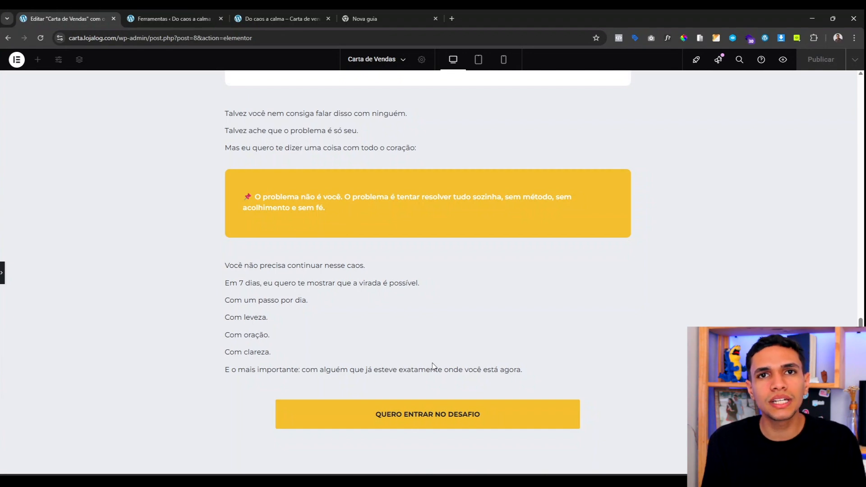
Step: Add a new Flexbox container at the bottom of the page, below the yellow button
scroll(277, 313, "up", 10)
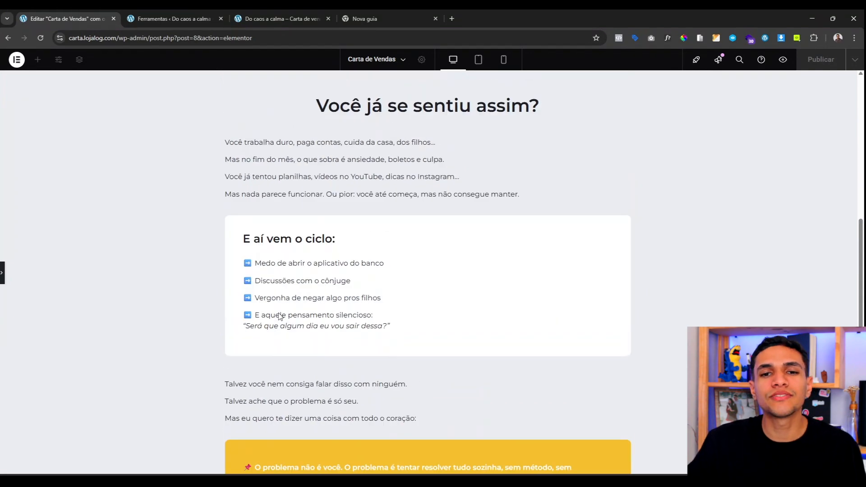
scroll(277, 312, "down", 9)
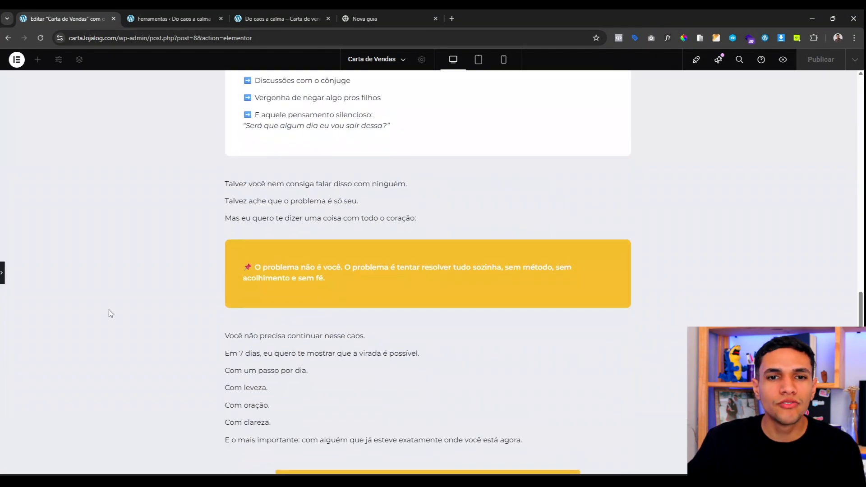
scroll(86, 302, "down", 2)
left_click(2, 273)
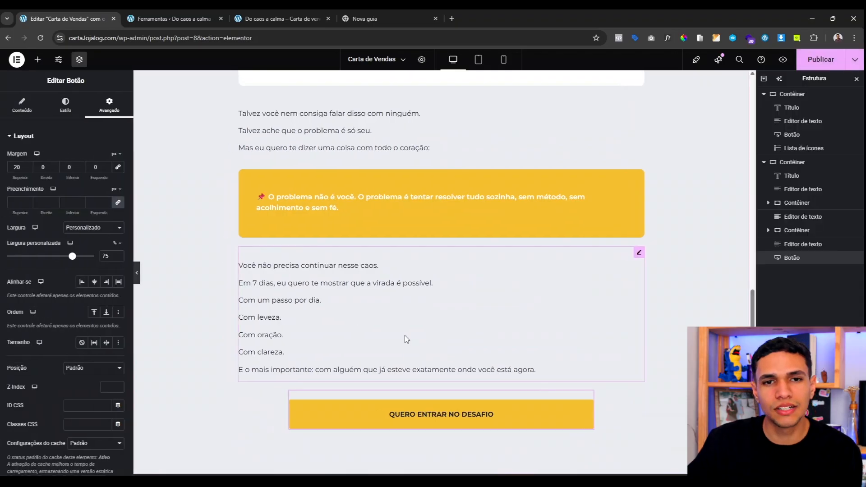
scroll(404, 335, "down", 4)
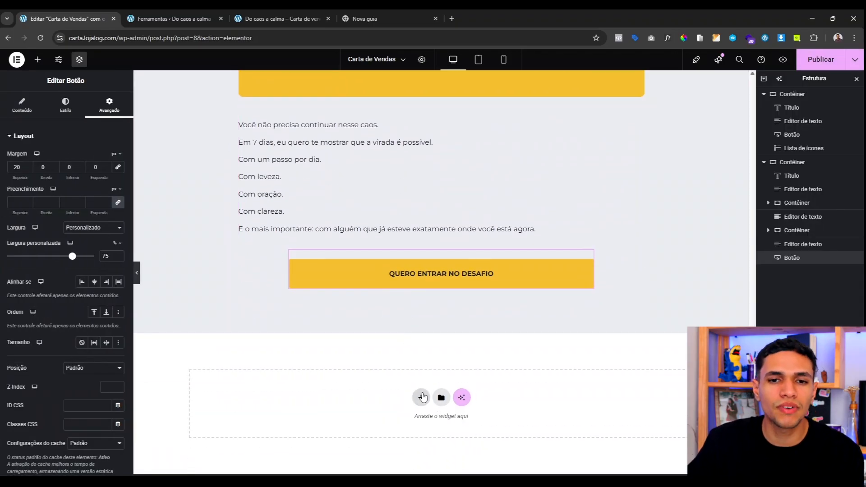
left_click(422, 397)
left_click(412, 419)
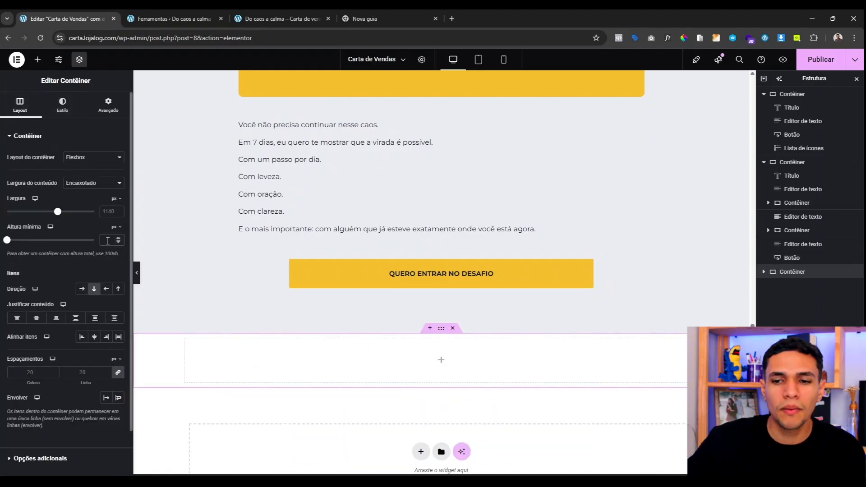
left_click(108, 240)
type("90")
key("BackSpace")
key("BackSpace")
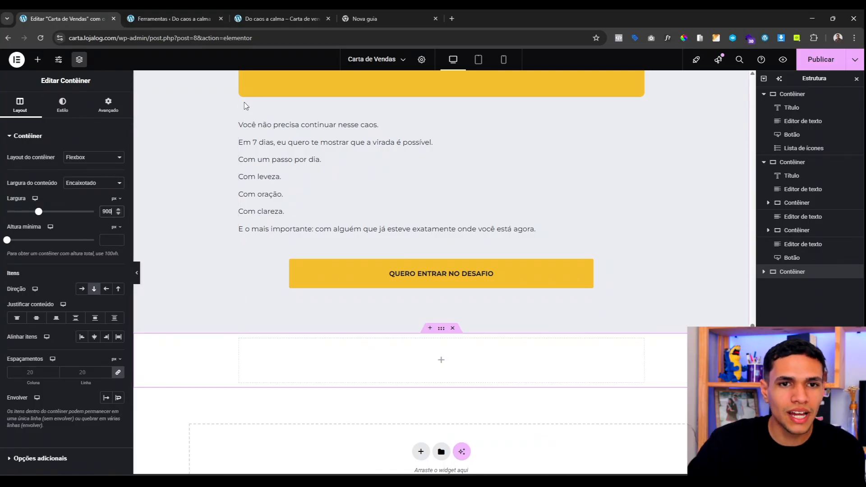
Step: Unlink the container padding and enter 100 for top and 1000 for bottom
scroll(243, 100, "up", 5)
scroll(238, 172, "up", 7)
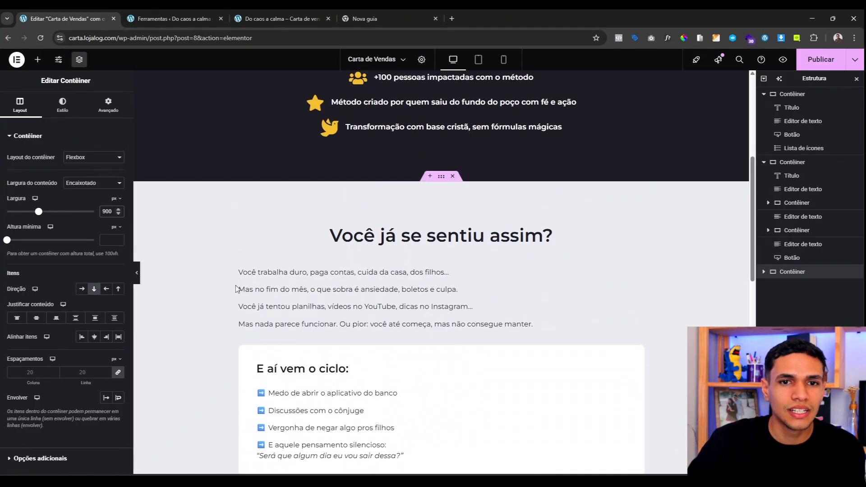
scroll(236, 324, "down", 6)
scroll(234, 346, "down", 7)
left_click(108, 105)
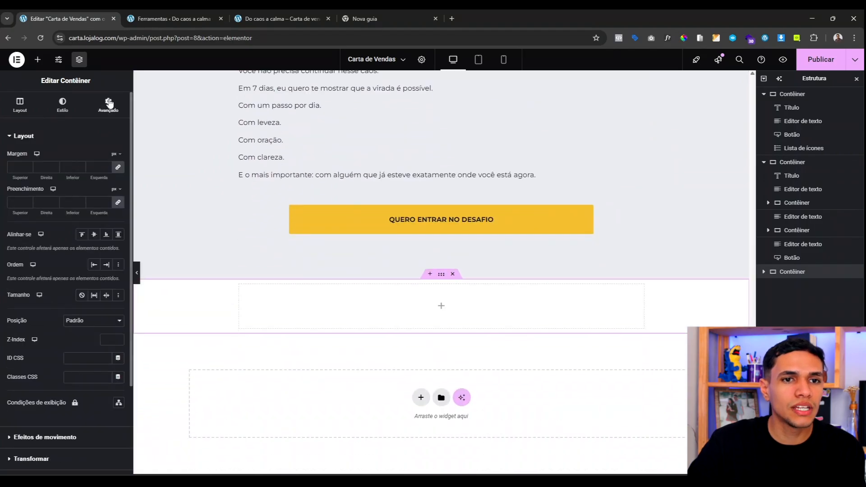
left_click(118, 203)
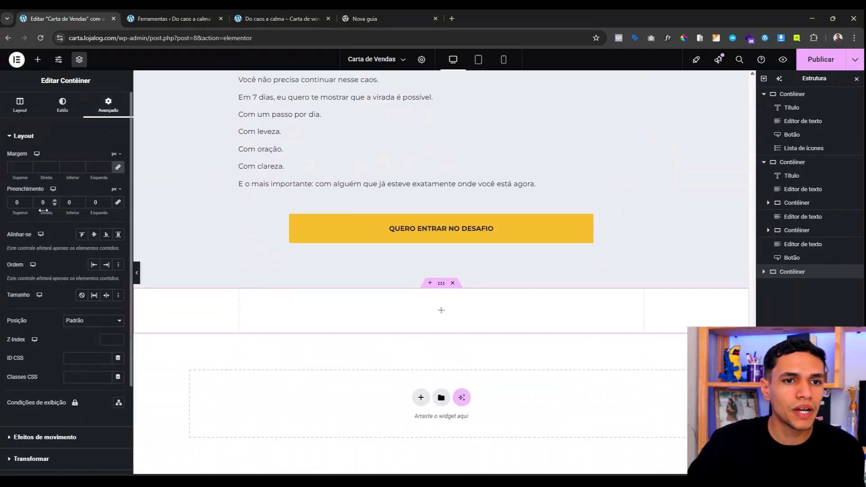
double_click(12, 202)
type("100")
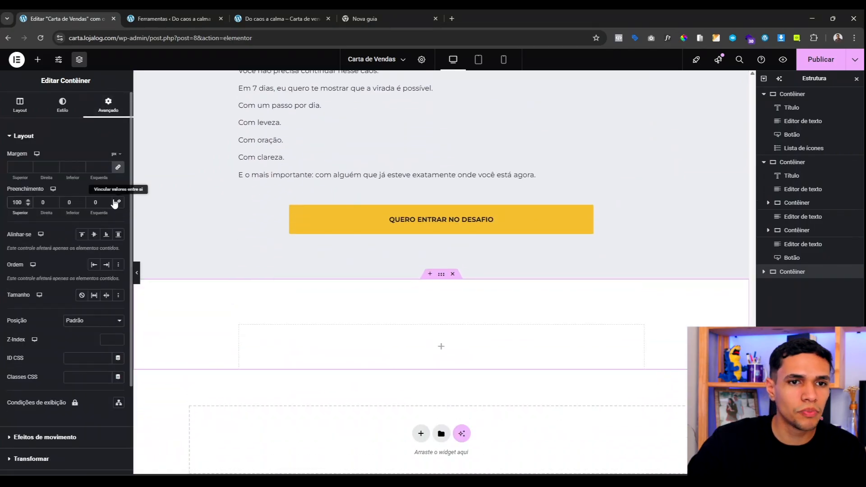
double_click(67, 202)
type("1000")
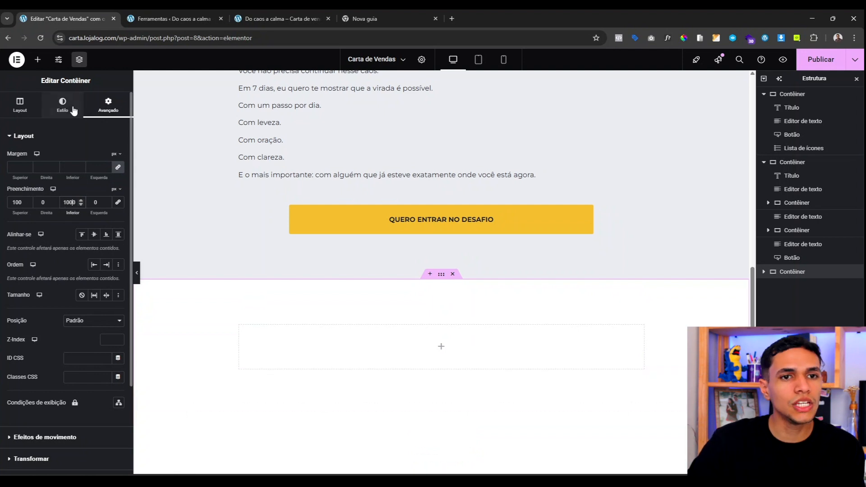
Step: Give the section a Classic background in the global Azul colour
left_click(62, 104)
left_click(81, 176)
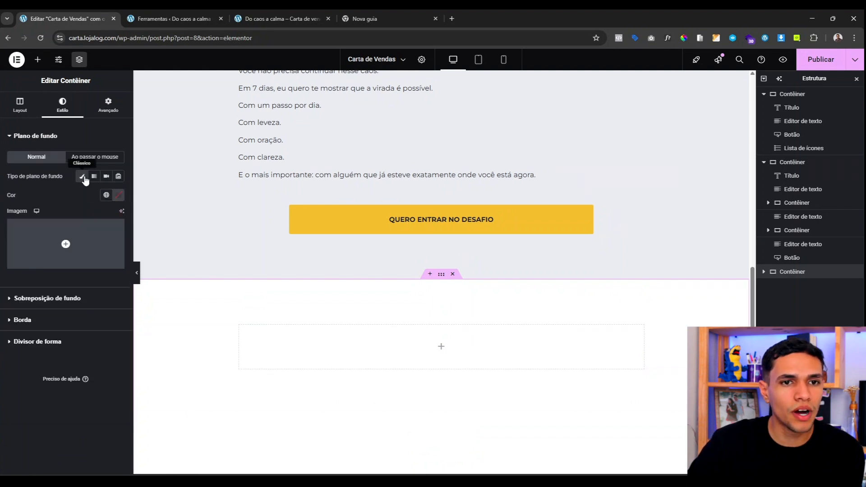
left_click(108, 195)
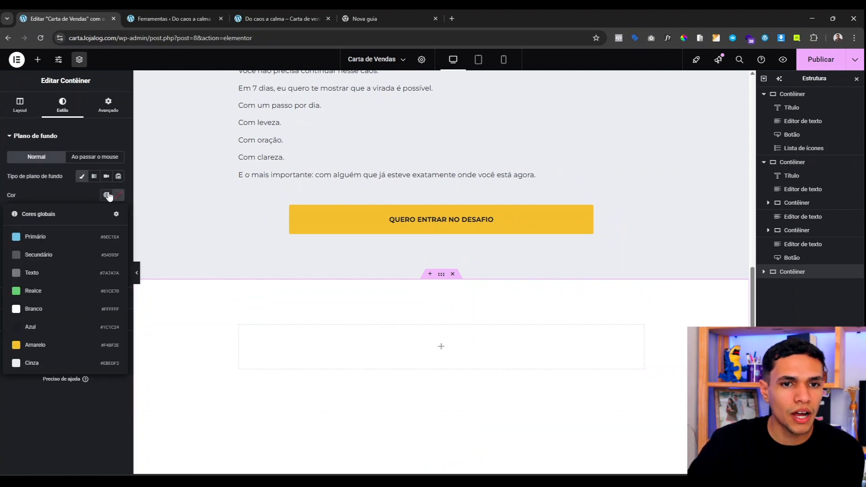
left_click(48, 329)
scroll(278, 231, "down", 5)
scroll(259, 297, "down", 2)
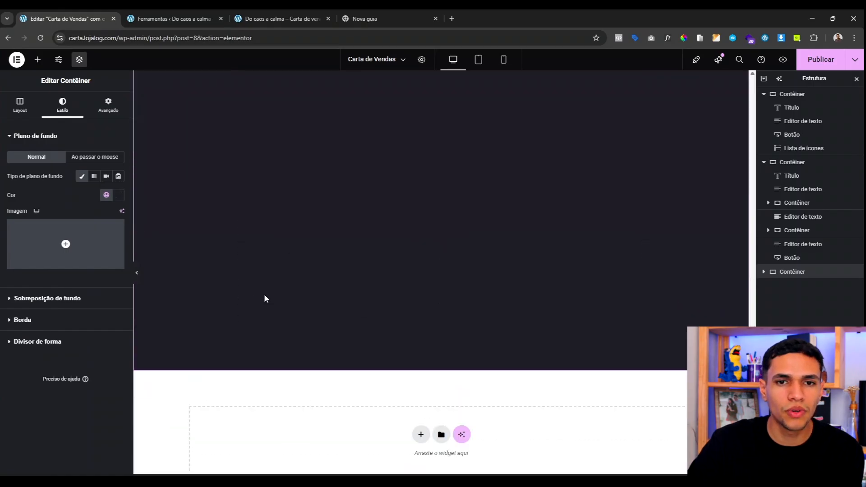
scroll(265, 295, "up", 8)
Step: Correct the bottom padding from 1000 to 100 and review the section
left_click(108, 105)
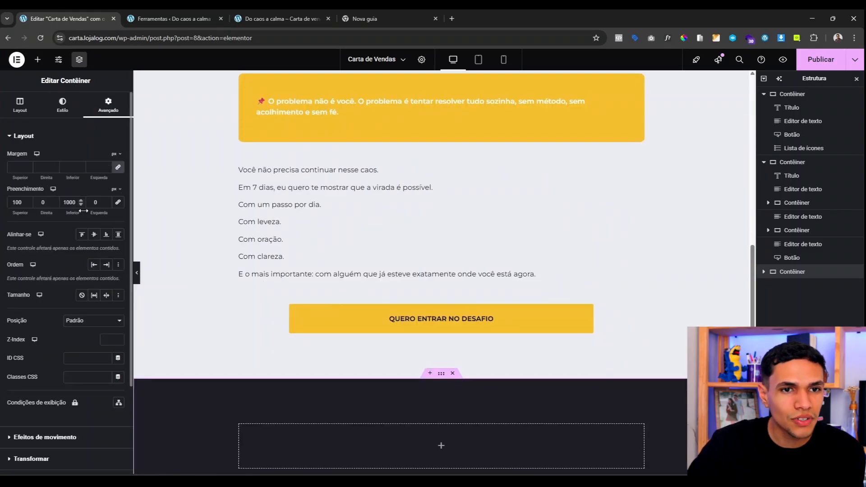
key("BackSpace")
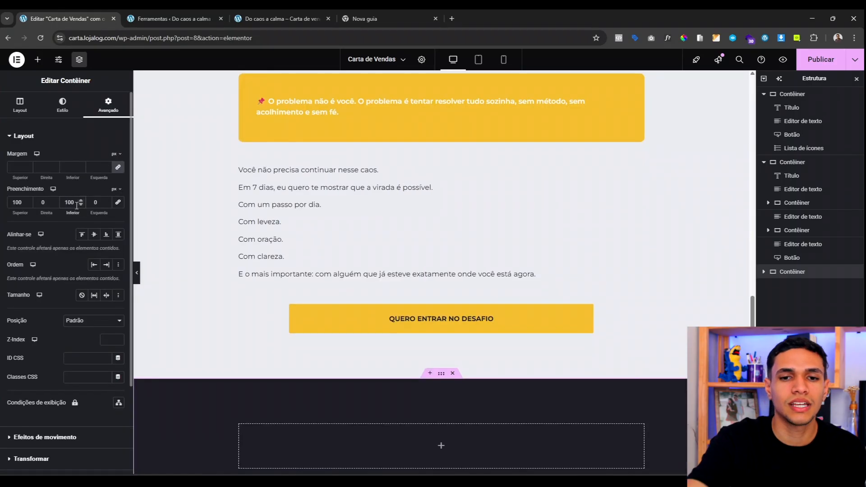
scroll(400, 287, "down", 3)
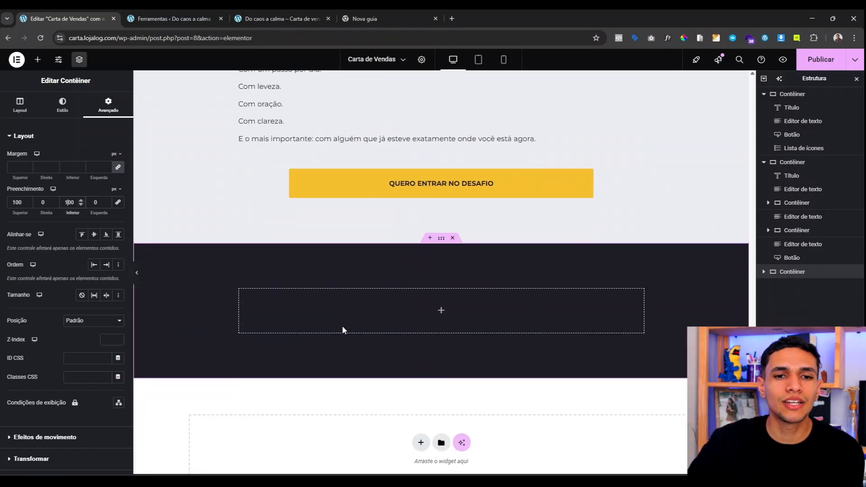
scroll(369, 128, "up", 7)
scroll(406, 170, "down", 8)
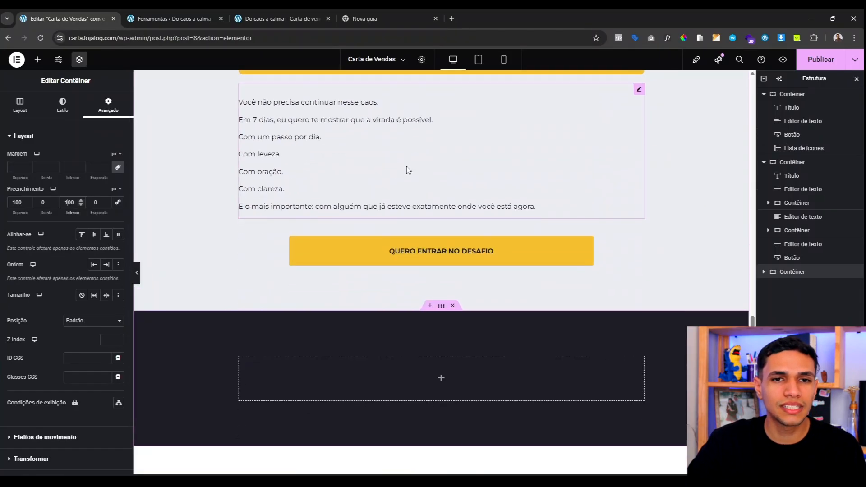
scroll(407, 175, "down", 1)
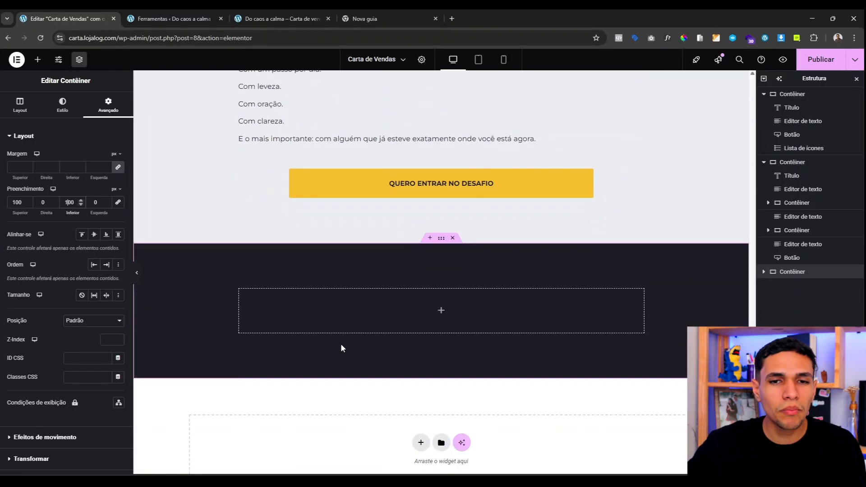
scroll(343, 343, "up", 8)
scroll(361, 336, "down", 9)
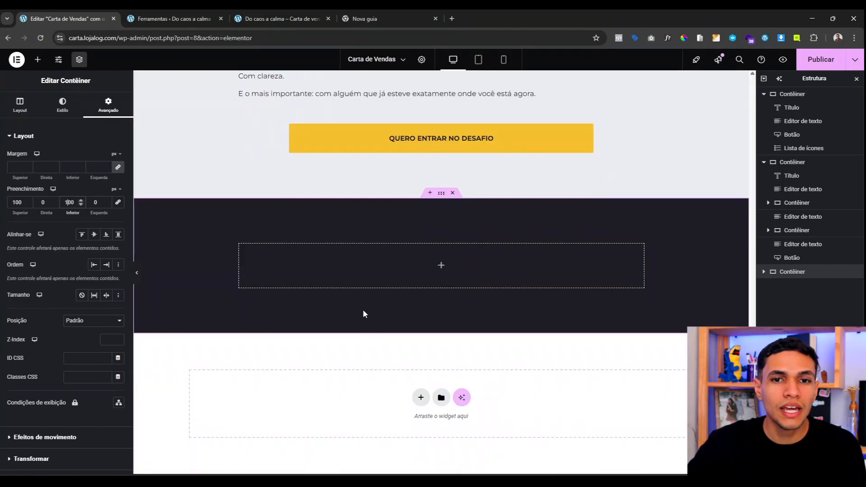
scroll(374, 294, "up", 10)
scroll(420, 195, "up", 2)
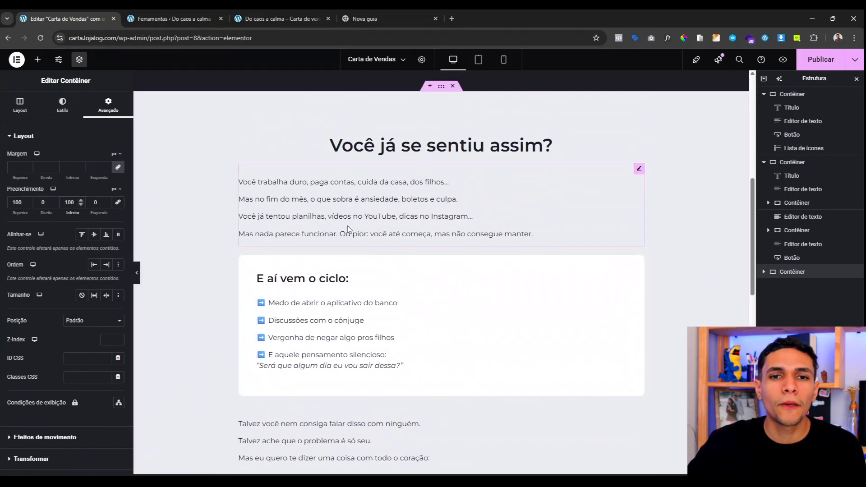
left_click(432, 149)
left_click(65, 105)
left_click(118, 183)
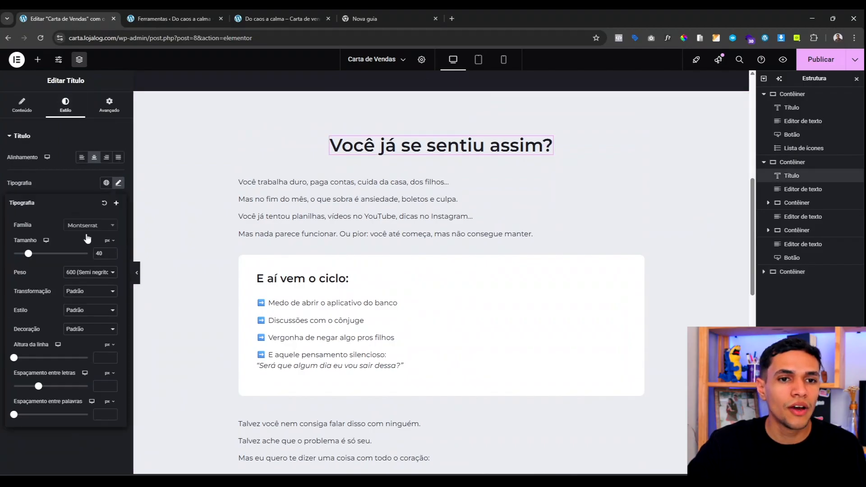
left_click(69, 188)
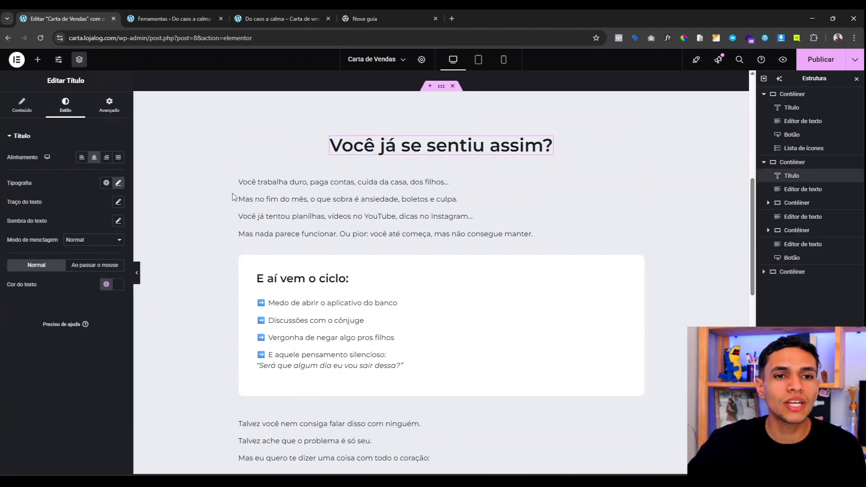
right_click(430, 150)
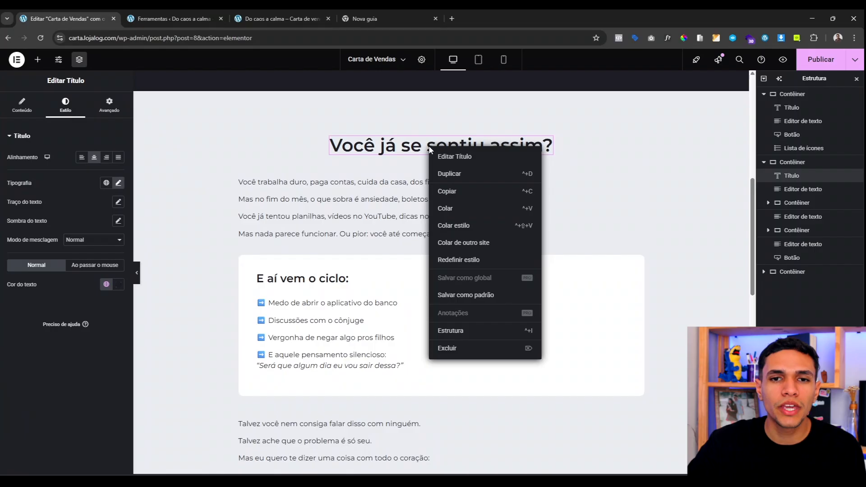
left_click(460, 191)
scroll(429, 186, "down", 12)
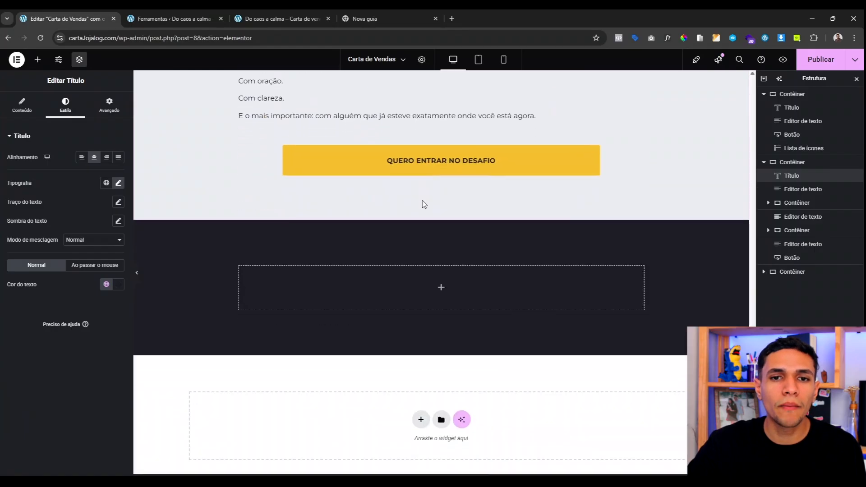
right_click(416, 266)
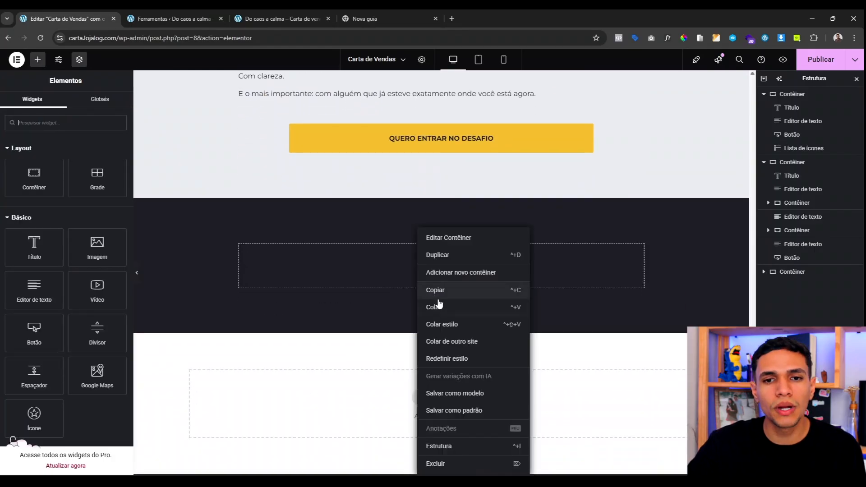
left_click(440, 303)
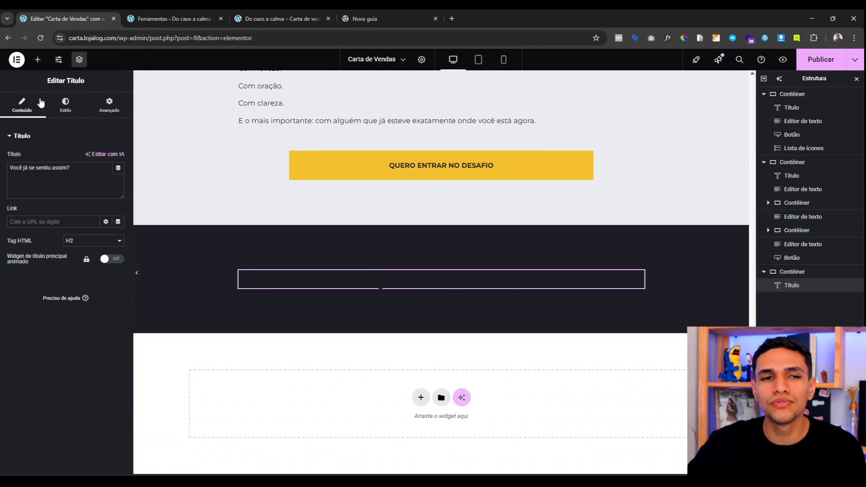
left_click(68, 110)
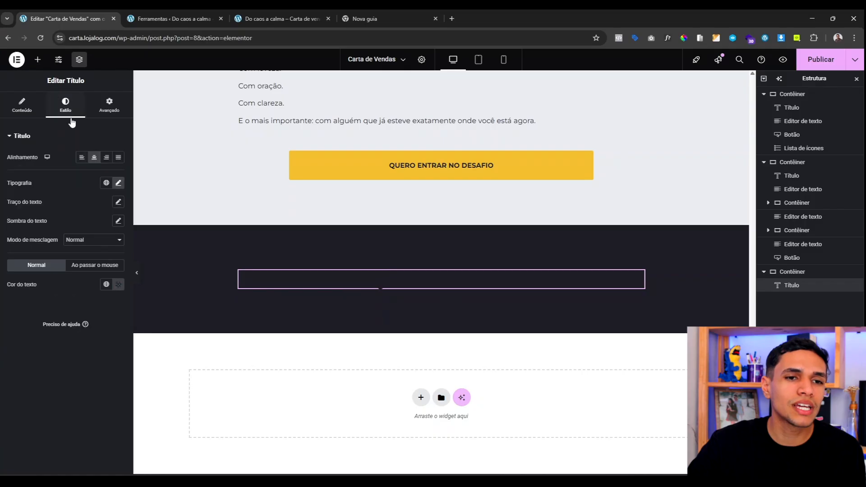
left_click(106, 284)
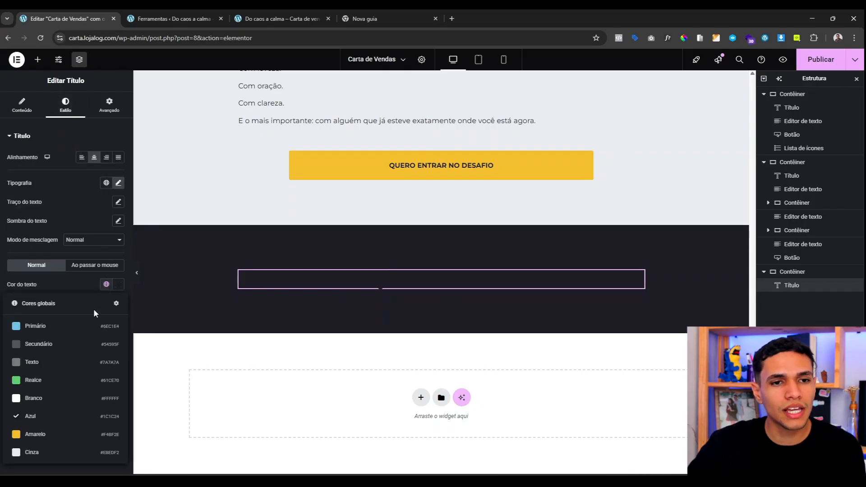
left_click(58, 398)
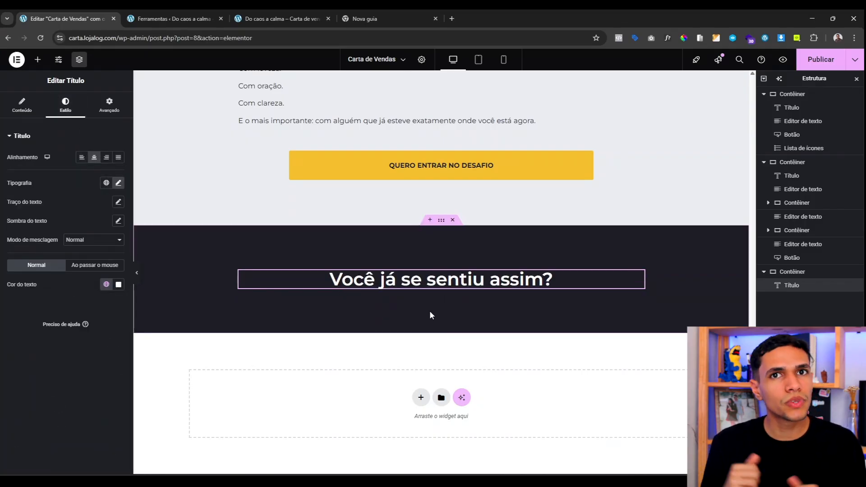
left_click(21, 106)
left_click(54, 181)
key("ctrl+a")
type("O que é o \"Do Caos à Calma\"?")
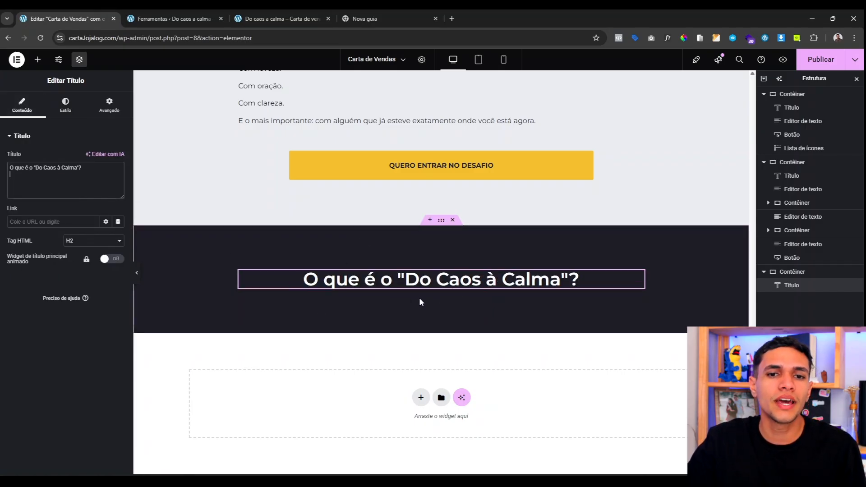
scroll(390, 262, "up", 3)
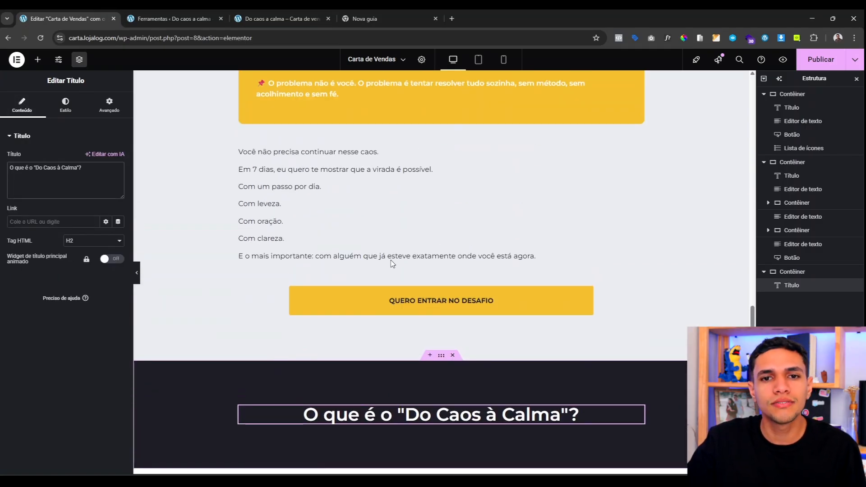
scroll(407, 315, "down", 3)
scroll(396, 252, "up", 10)
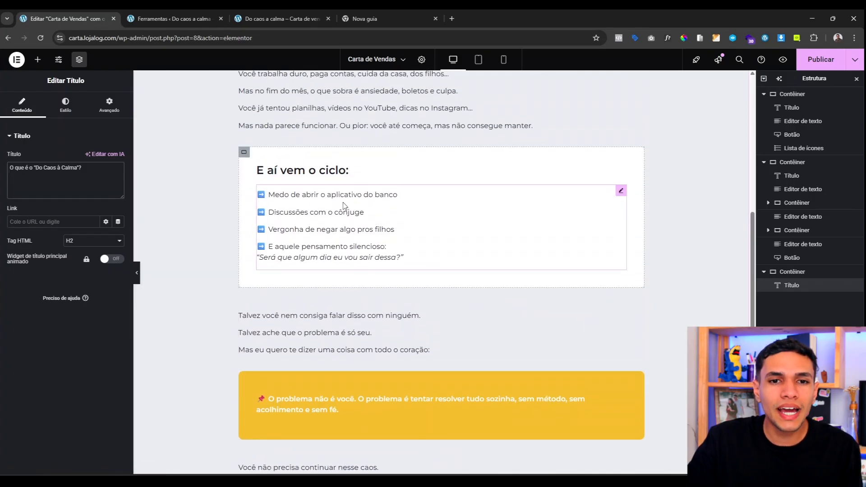
scroll(345, 205, "down", 8)
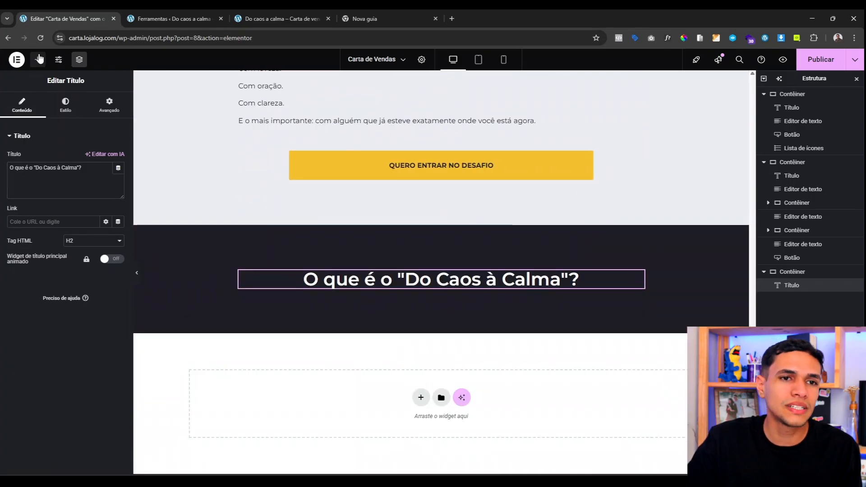
left_click(39, 60)
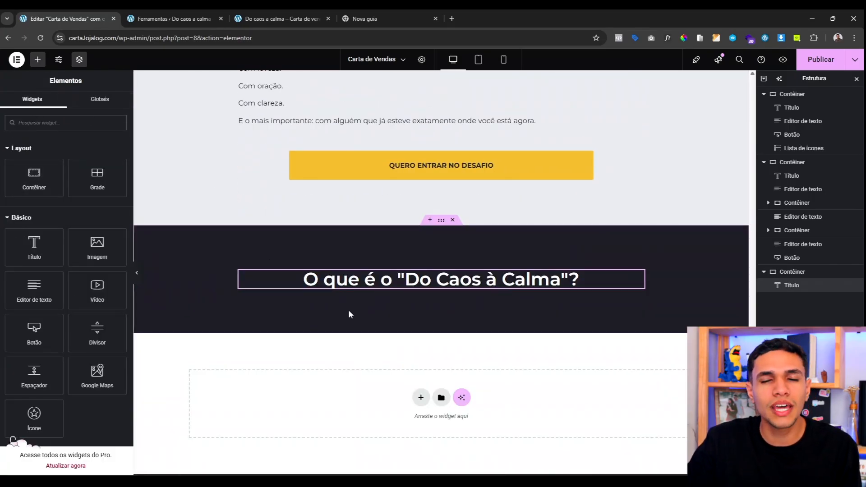
scroll(342, 266, "up", 12)
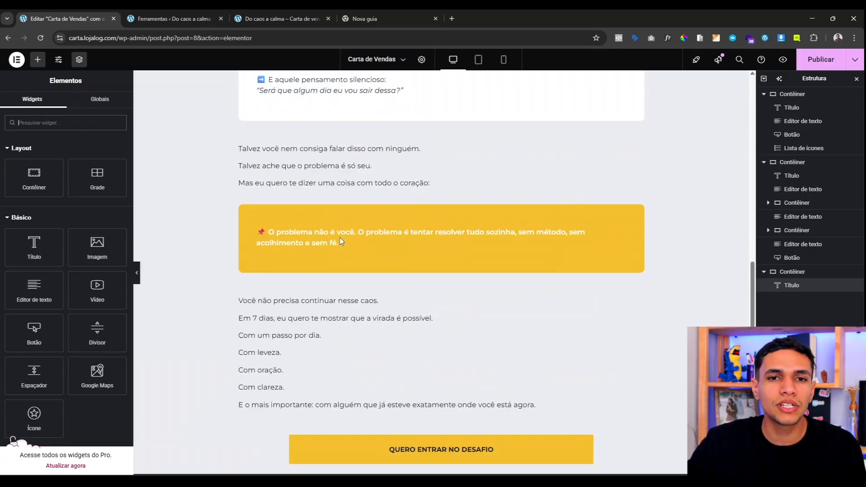
scroll(309, 230, "down", 12)
left_click(468, 284)
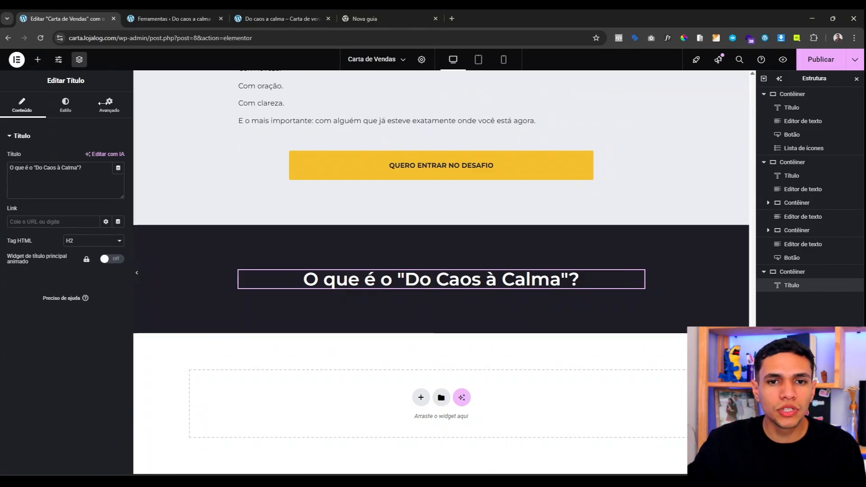
Step: Add a container below the dark-section heading with a white global background
left_click(38, 59)
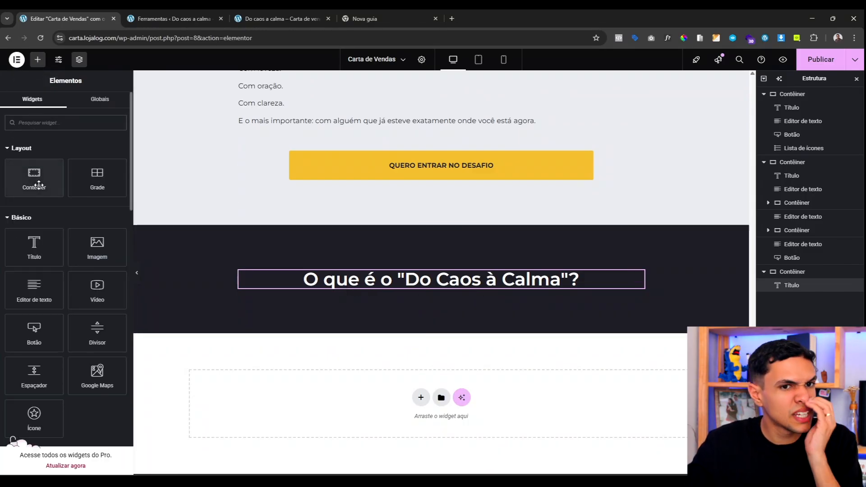
left_click_drag(39, 184, 383, 297)
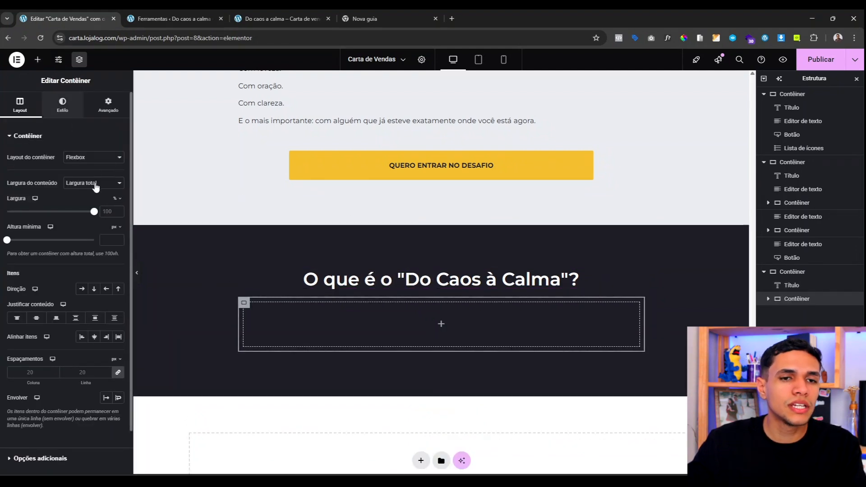
left_click(63, 105)
left_click(82, 176)
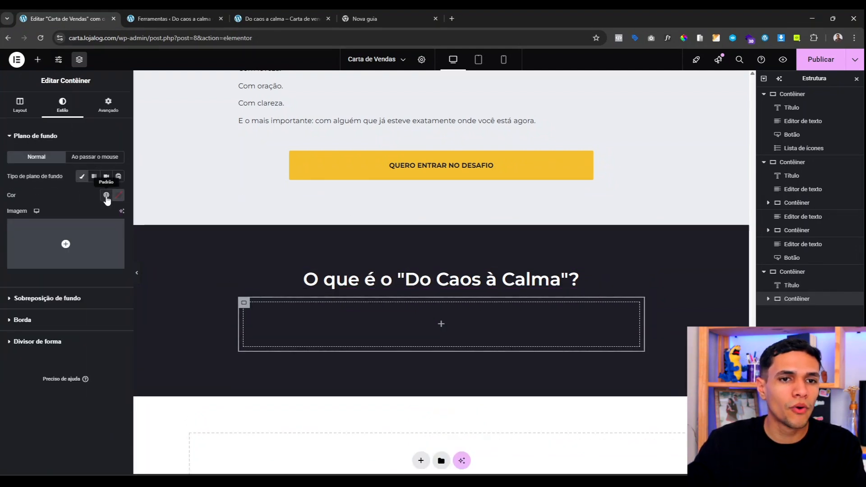
left_click(107, 196)
left_click(53, 341)
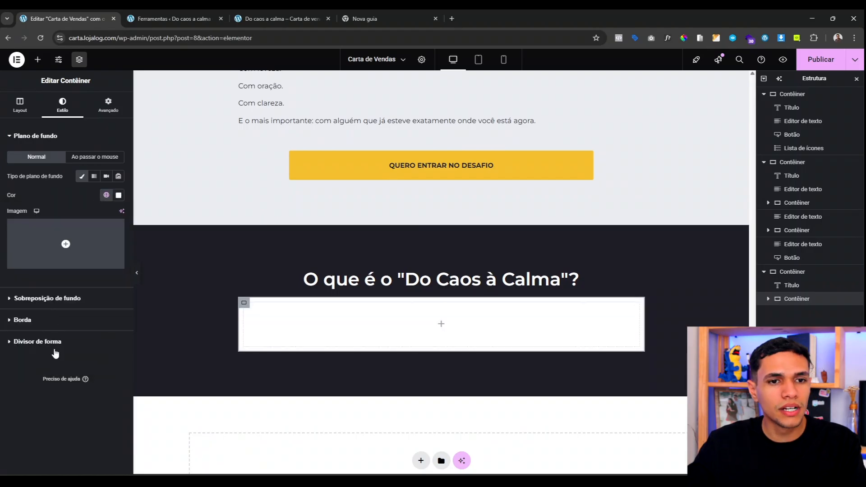
Step: Round the card's corners to 10 and set 40 px padding with a 30 px top margin
left_click(81, 320)
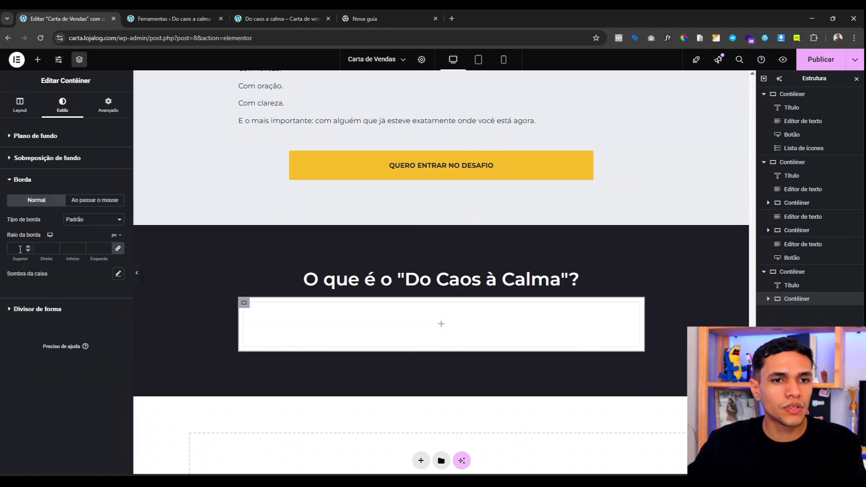
scroll(318, 161, "up", 8)
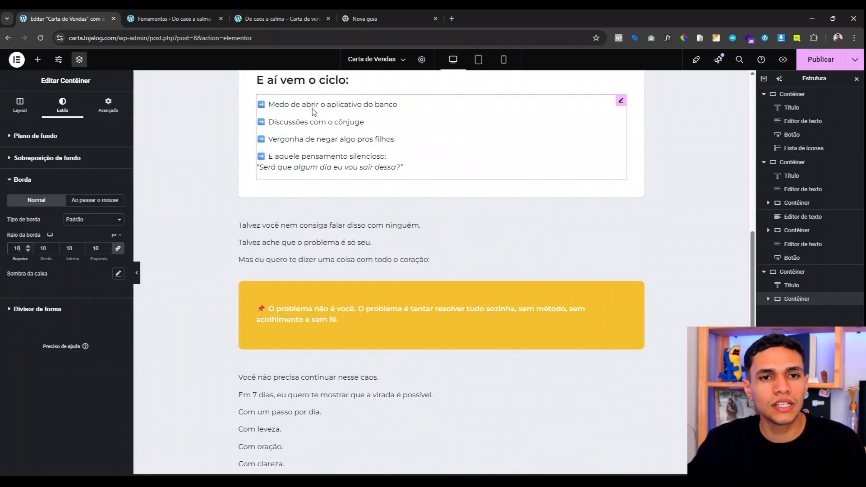
scroll(201, 205, "down", 10)
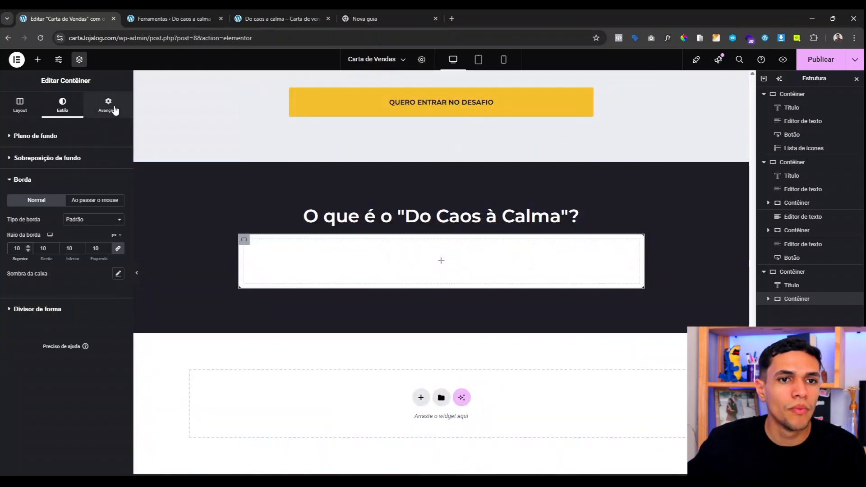
left_click(115, 110)
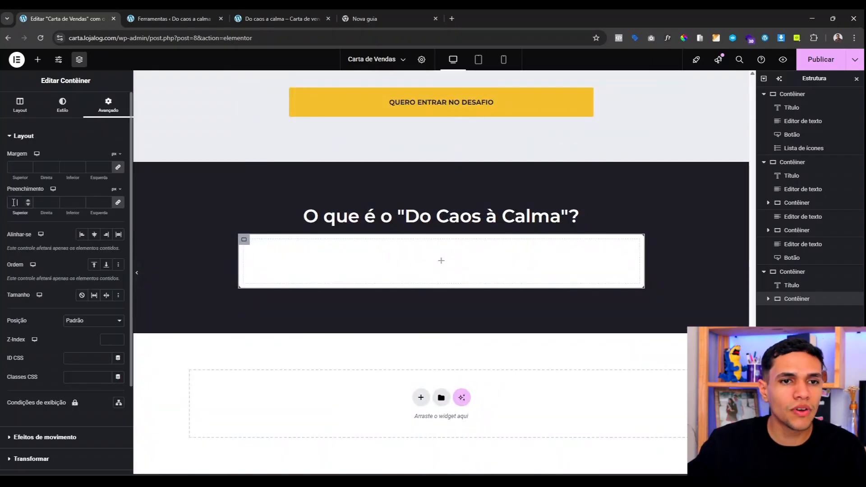
left_click(13, 203)
type("40")
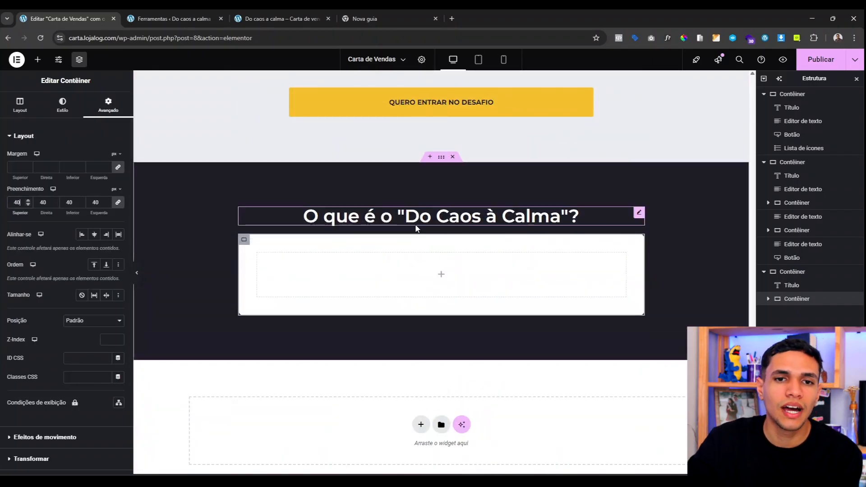
left_click(117, 167)
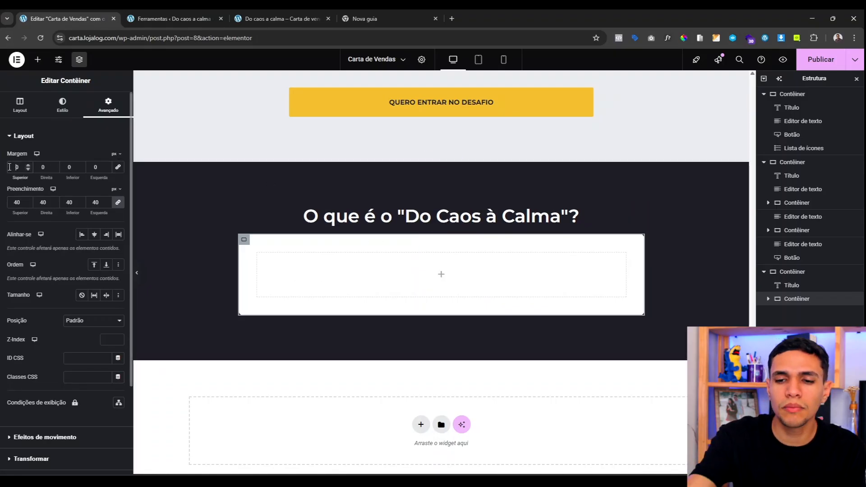
type("4")
key("BackSpace")
type("3")
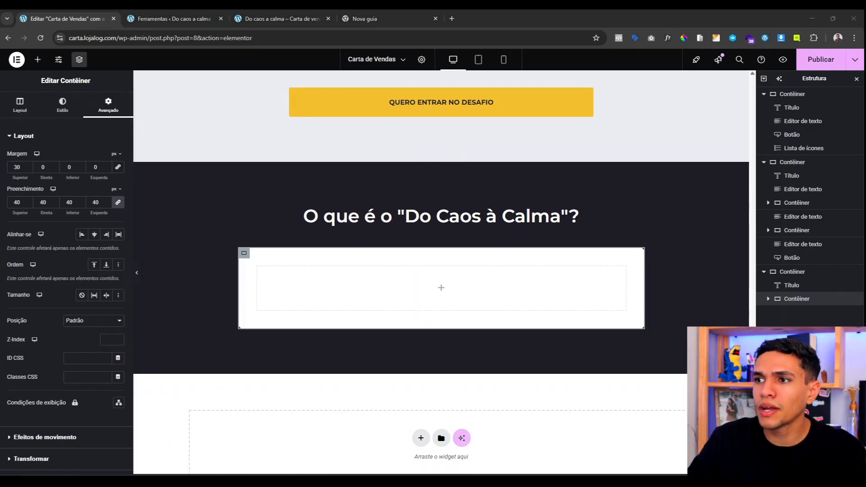
left_click(38, 59)
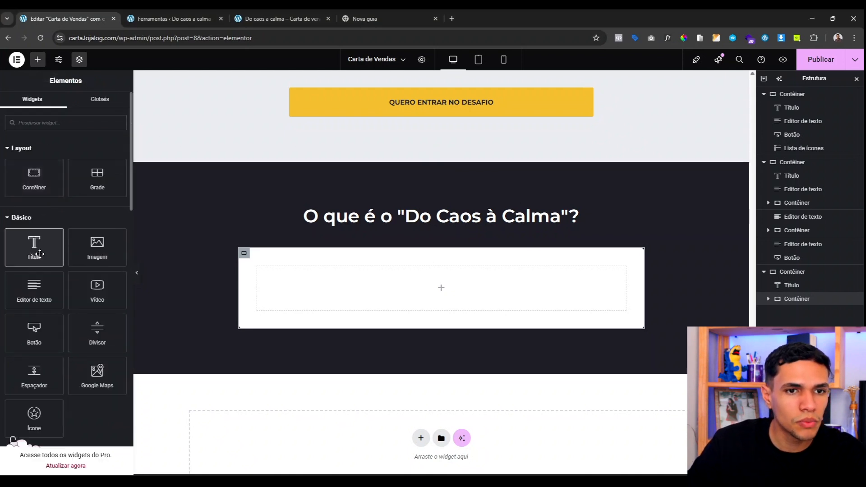
Step: Add a Text Editor widget in the card and paste the three 7-day challenge paragraphs
left_click_drag(33, 289, 293, 284)
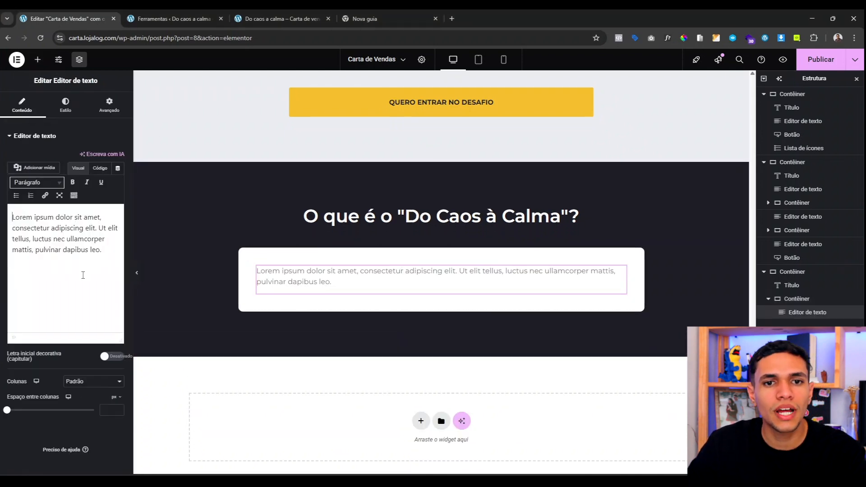
double_click(60, 250)
key("ctrl+a")
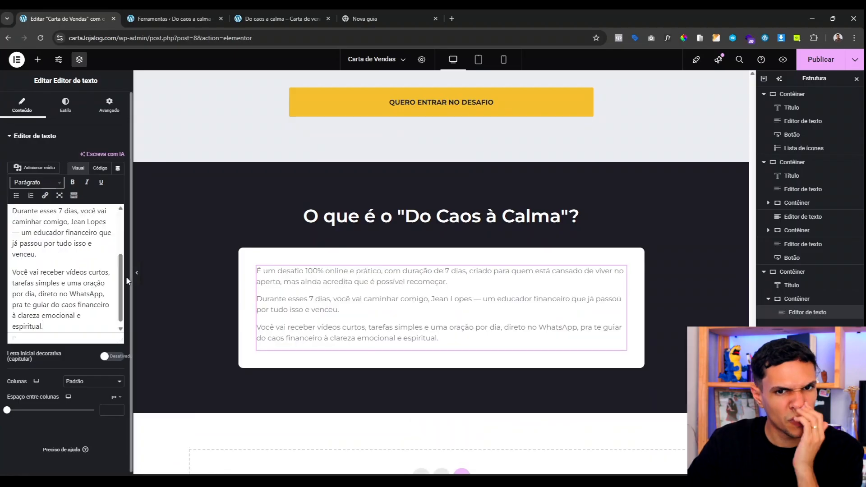
Step: Set the text colour to the global Secundário dark grey
left_click(63, 105)
left_click(106, 275)
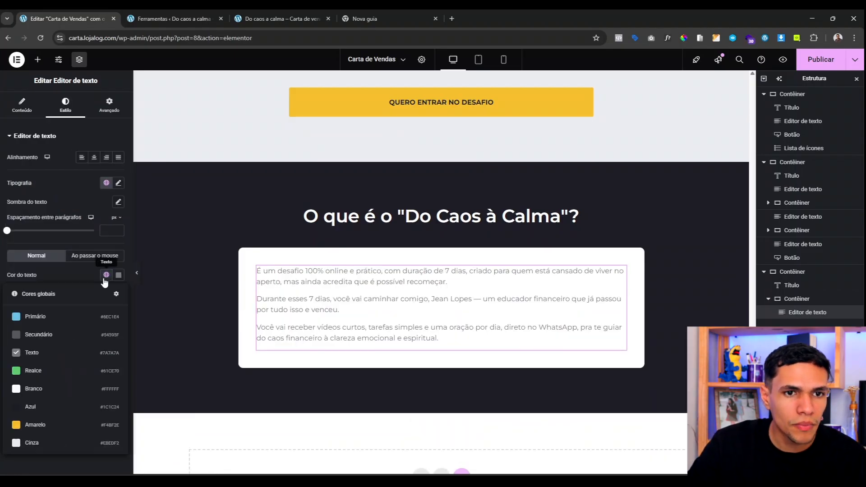
left_click(52, 339)
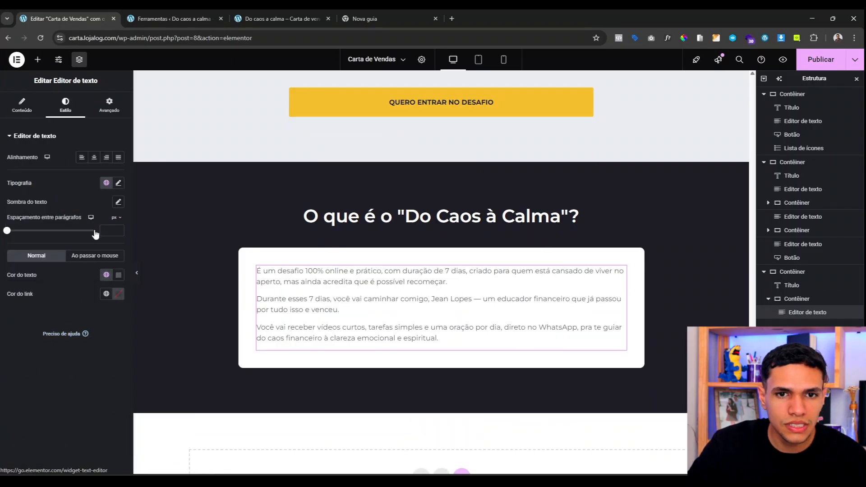
left_click(106, 275)
left_click(62, 399)
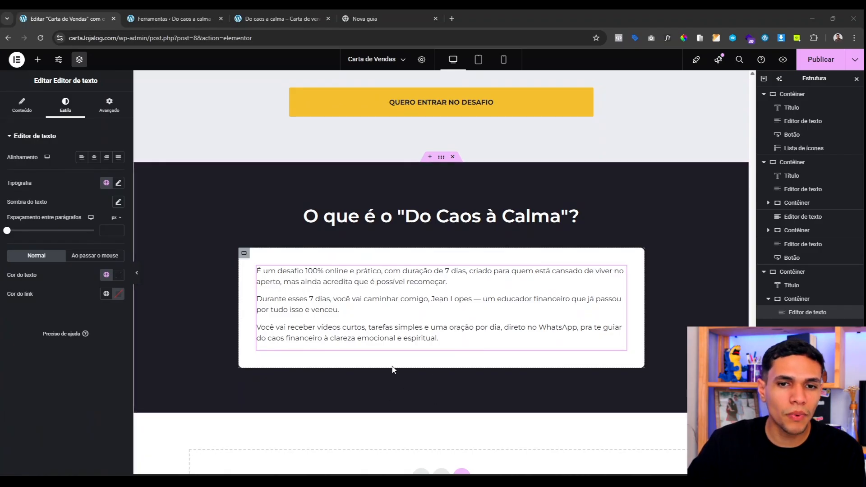
Step: Duplicate the 'Do Caos à Calma' heading and move the copy below the white card
right_click(399, 219)
left_click(430, 246)
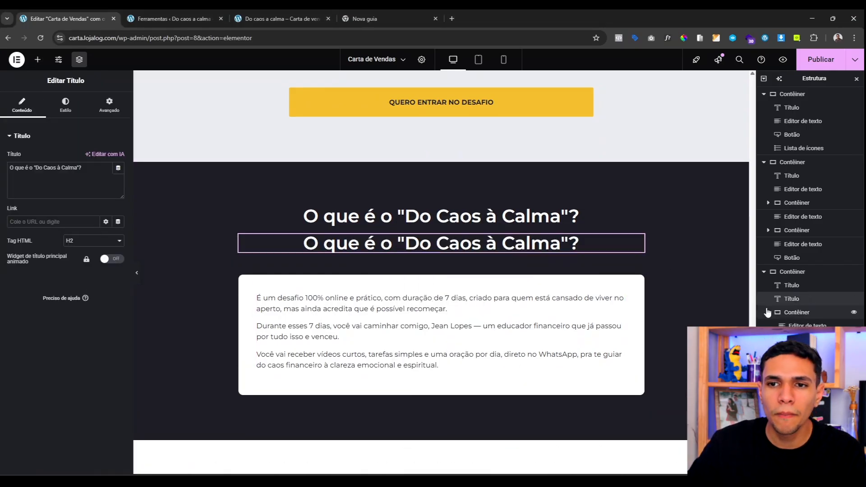
left_click_drag(800, 304, 796, 313)
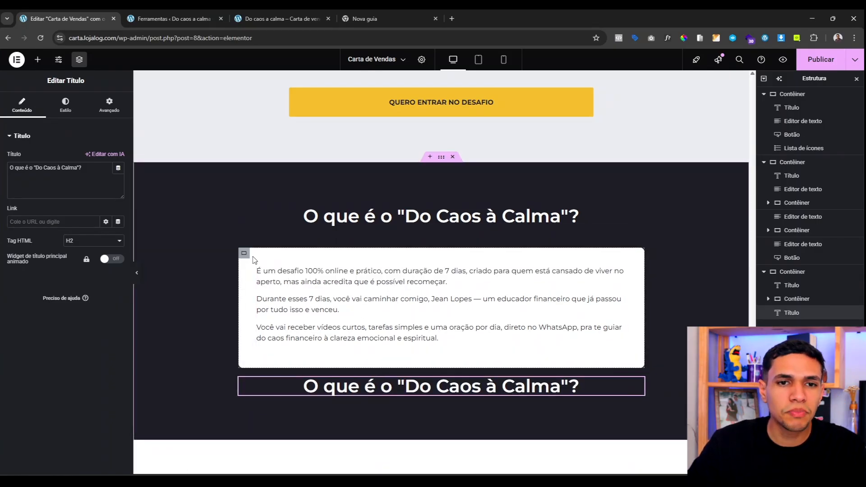
Step: Give the white card a 30 px bottom margin
left_click(318, 260)
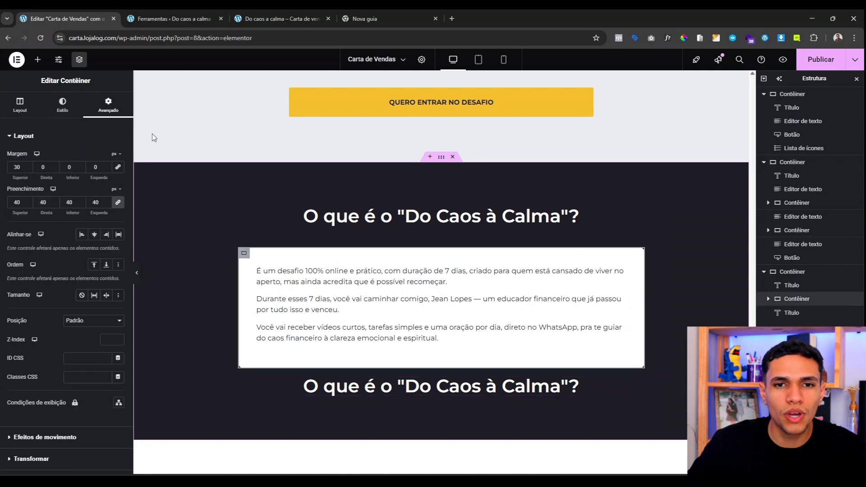
left_click(66, 167)
type("3")
scroll(409, 195, "down", 1)
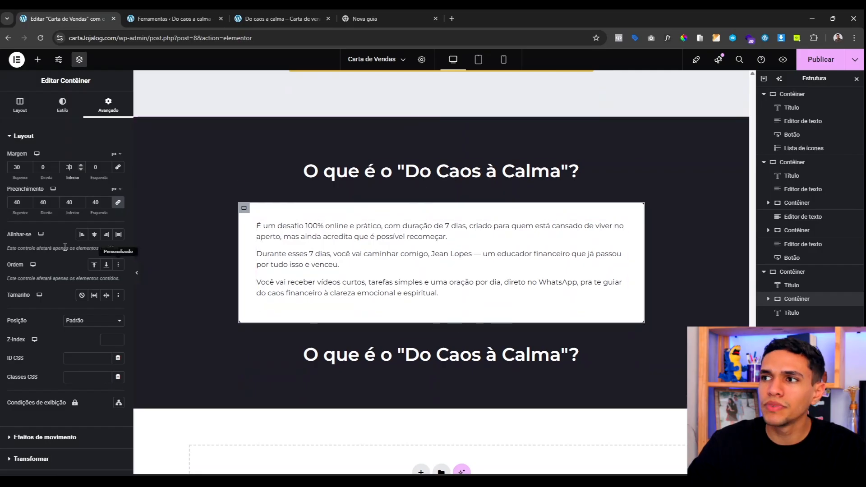
Step: Change the duplicated heading's text to 'Como funciona?'
left_click(280, 359)
triple_click(35, 176)
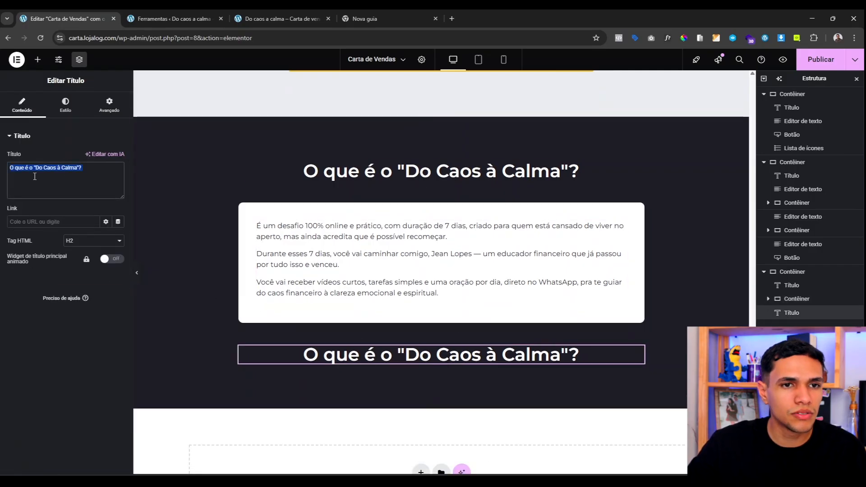
type("Como fucnioan")
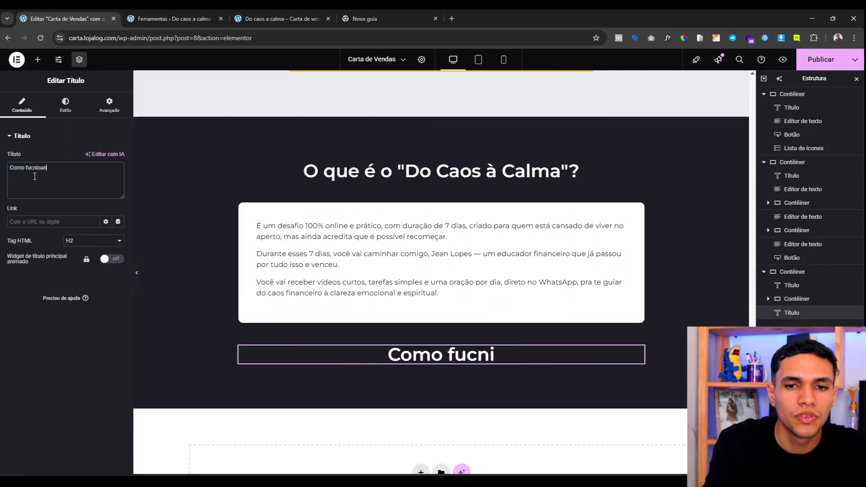
key("BackSpace")
key("BackSpace")
key("BackSpace")
key("BackSpace")
key("BackSpace")
key("BackSpace")
type("nciona?")
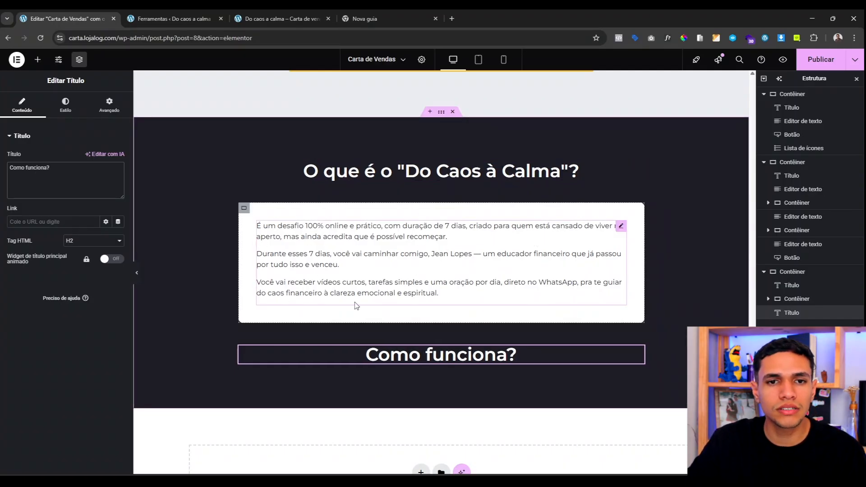
scroll(446, 317, "down", 2)
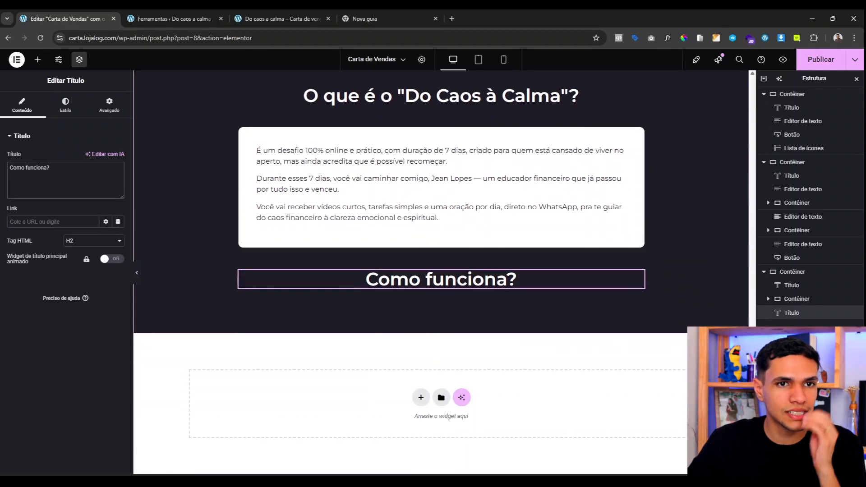
Step: Add an empty container under 'Como funciona?' with 0 padding and a 30 px top margin
left_click(40, 58)
left_click_drag(34, 177, 444, 297)
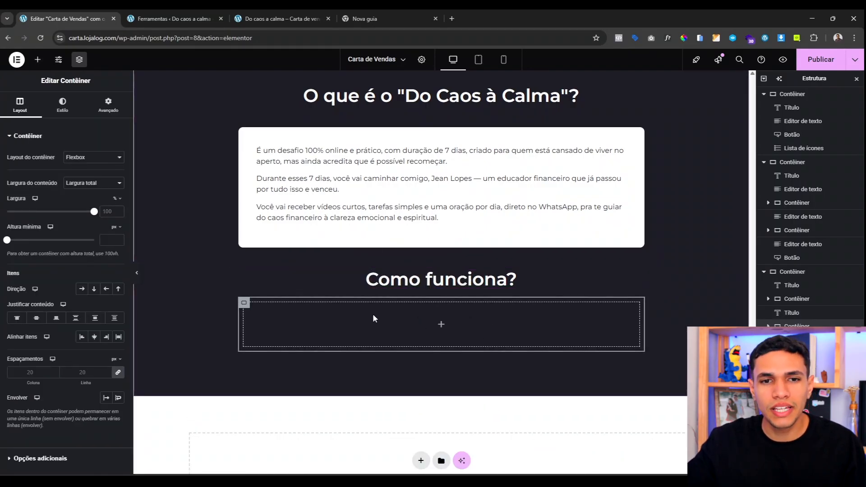
left_click(65, 116)
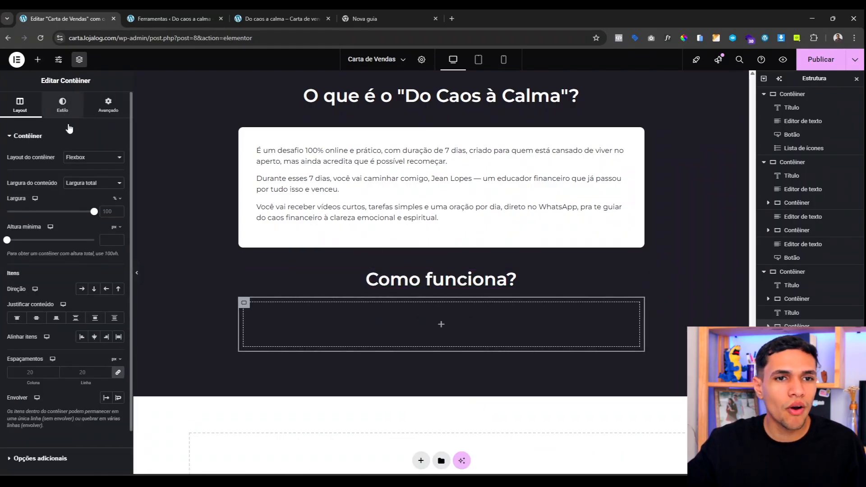
left_click(113, 115)
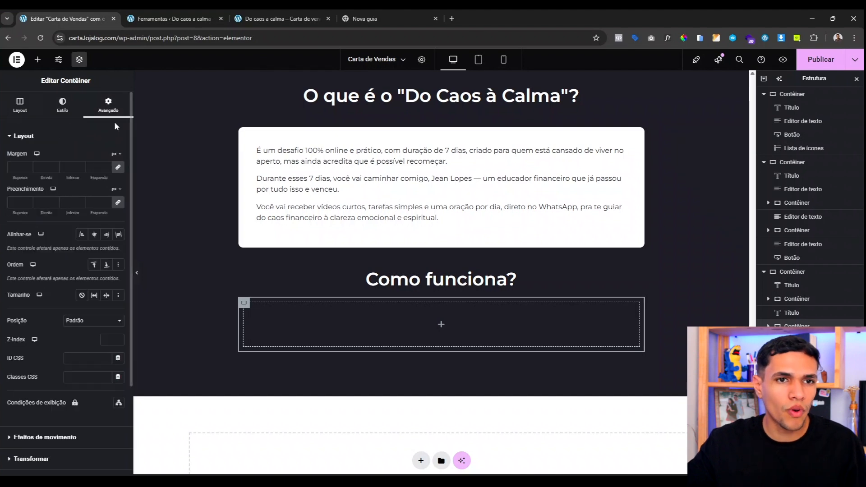
left_click(119, 205)
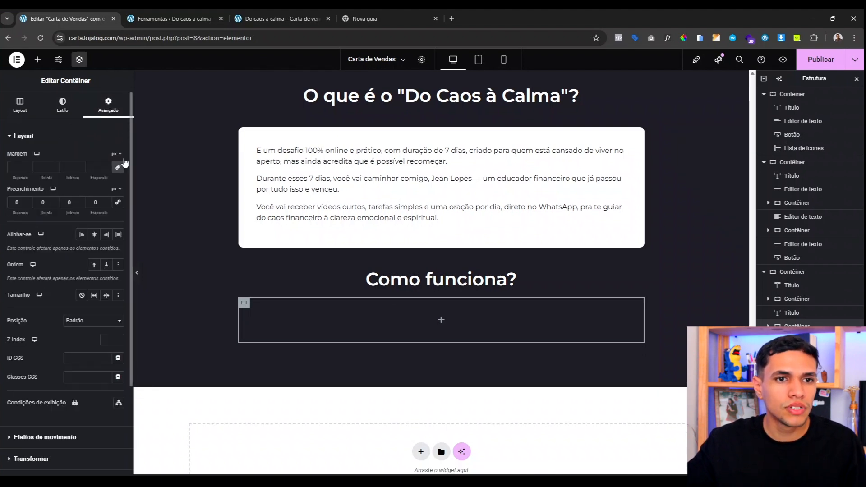
left_click(119, 169)
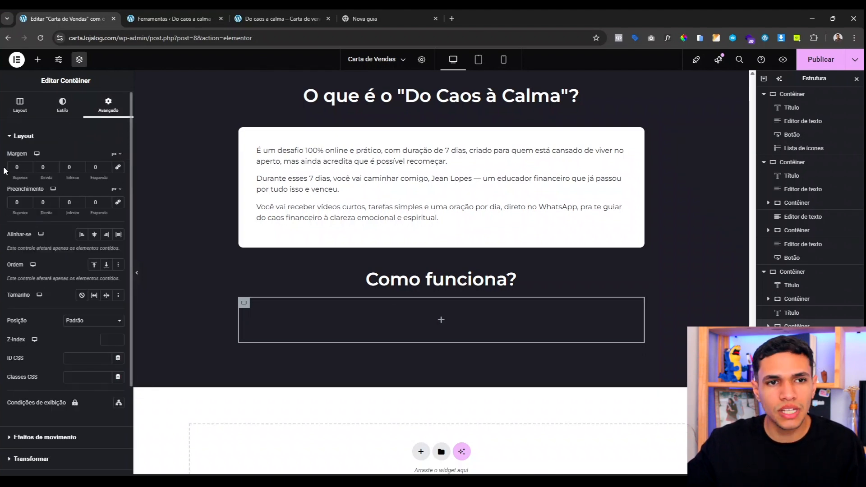
type("3")
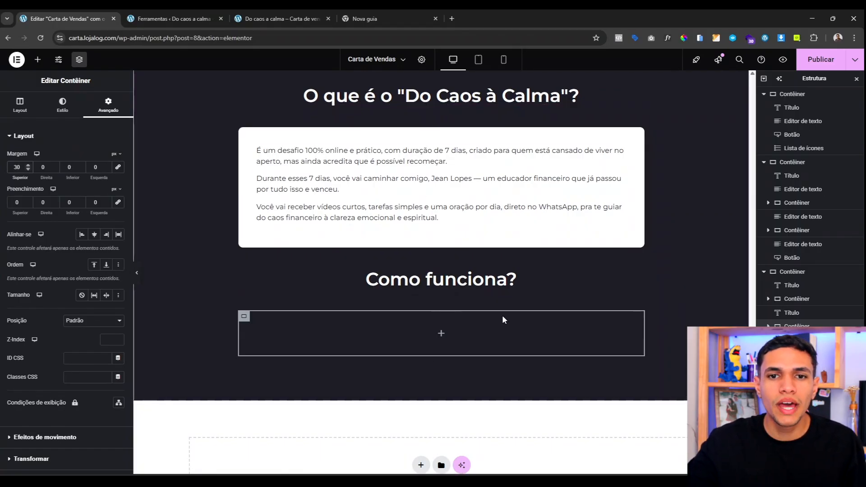
left_click(38, 59)
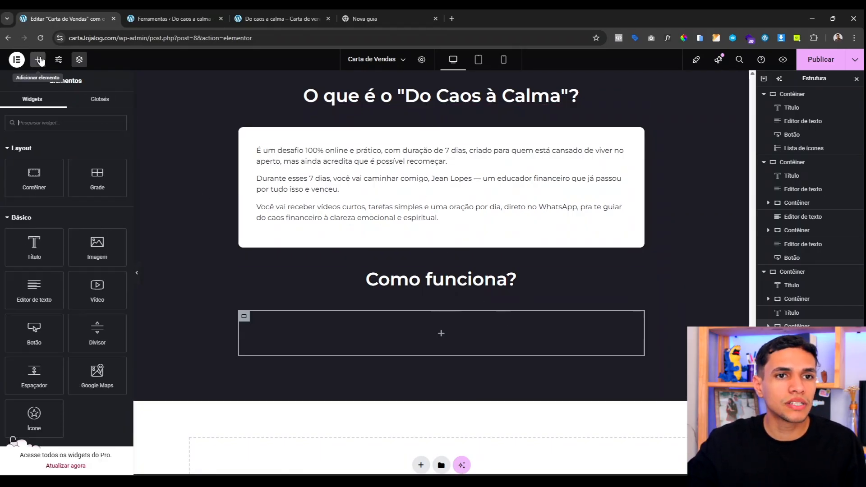
Step: Drop an Icon Box widget into the new container and give it the Map pin icon
type("ca")
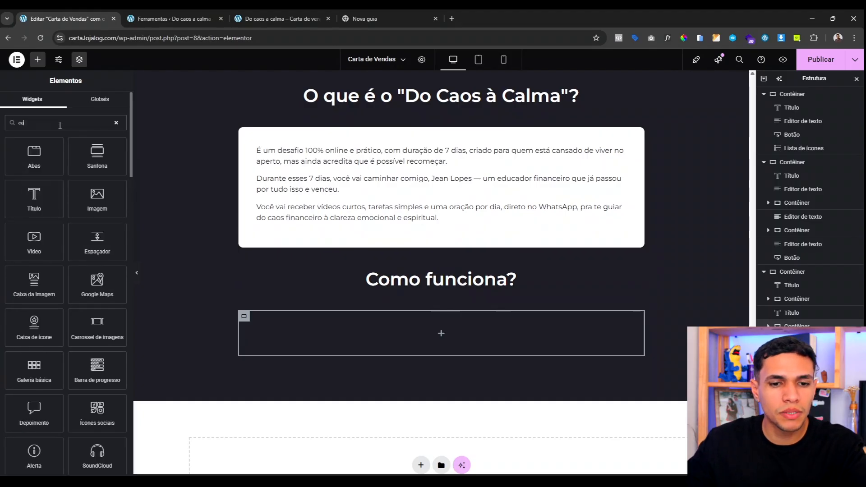
type("ixa")
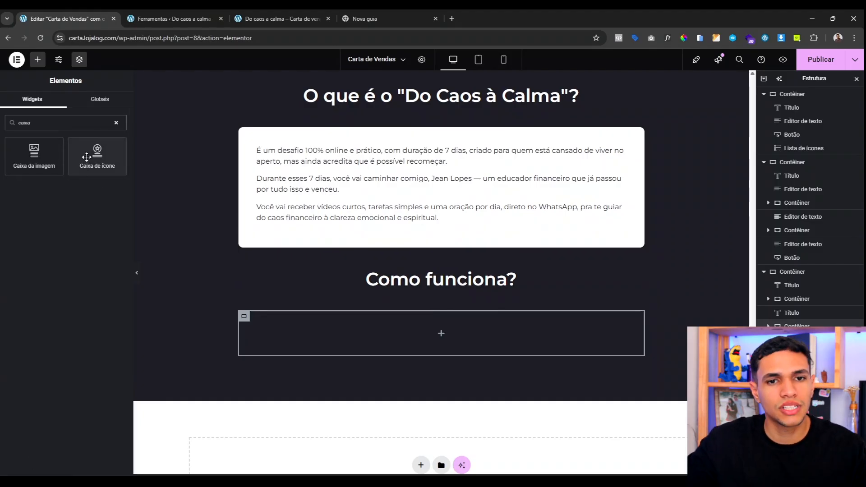
left_click_drag(86, 157, 332, 333)
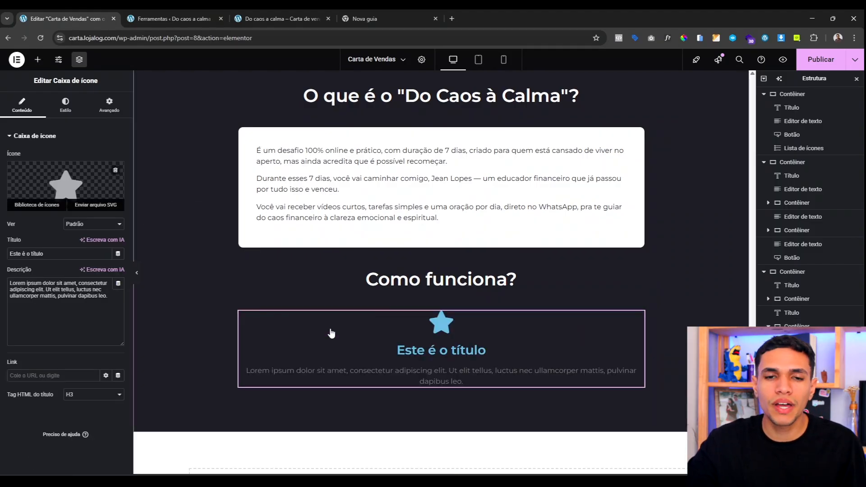
left_click(60, 195)
left_click(395, 126)
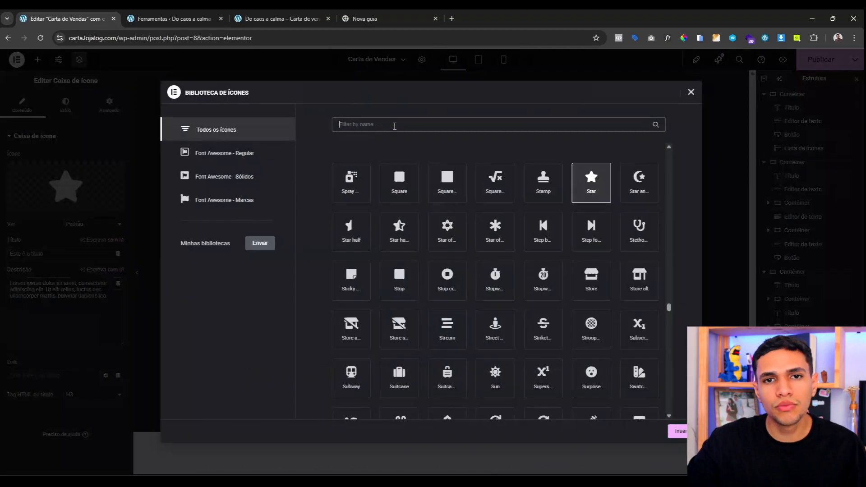
type("pin")
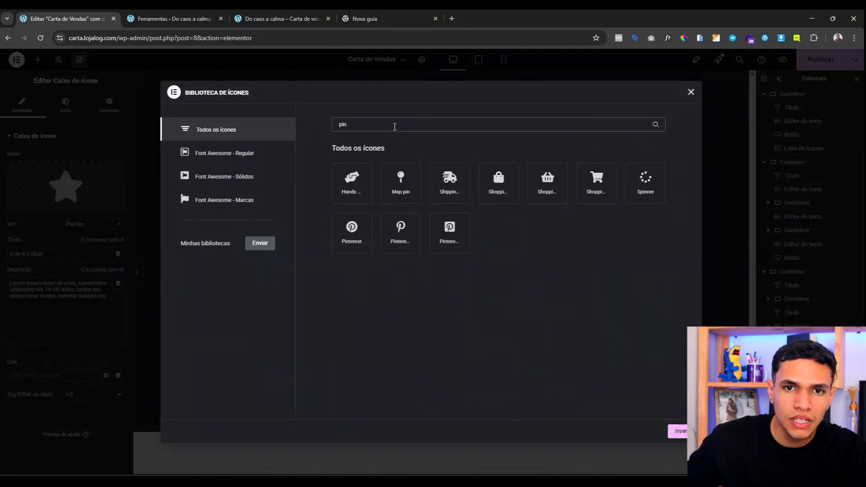
left_click(413, 188)
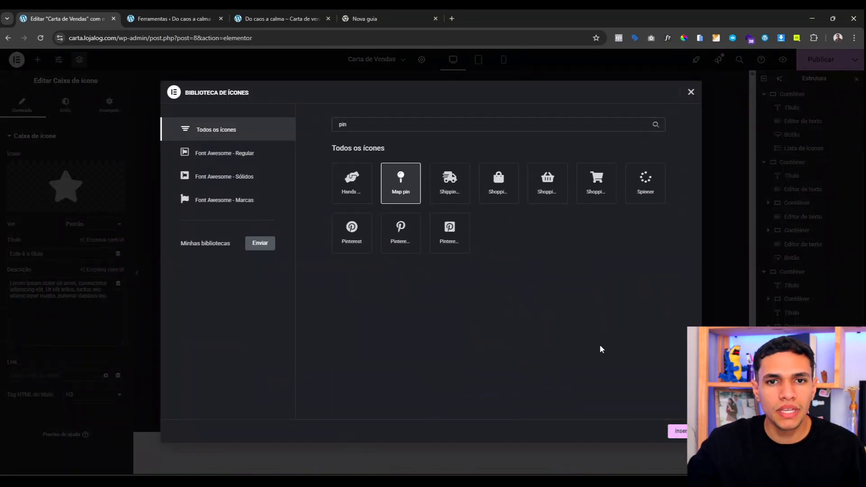
left_click(680, 431)
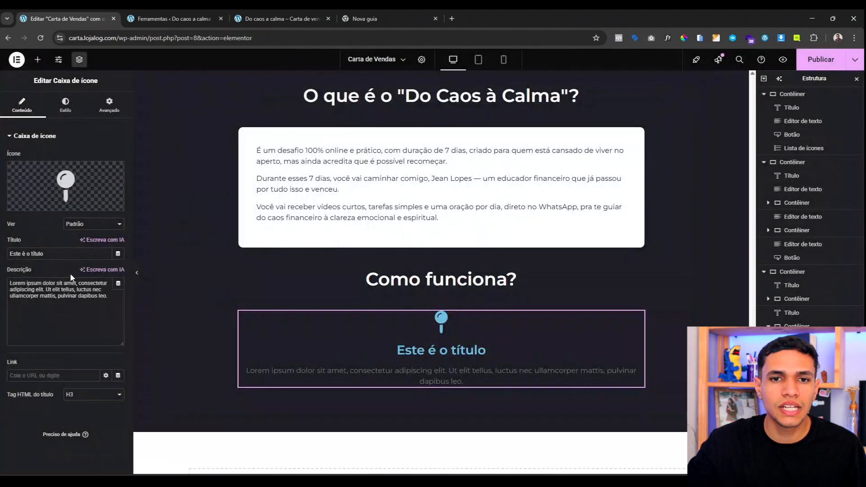
Step: Title the icon box 'Grupo fechado no whatsapp' and delete its description
triple_click(55, 254)
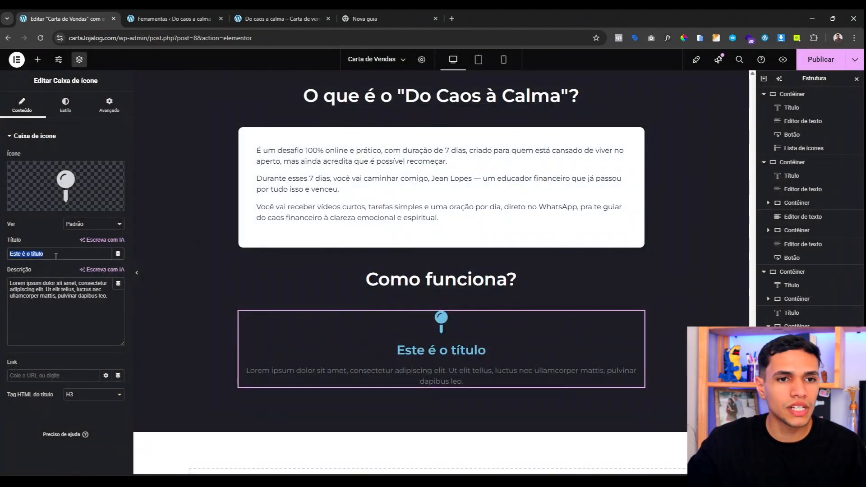
type("Grupo")
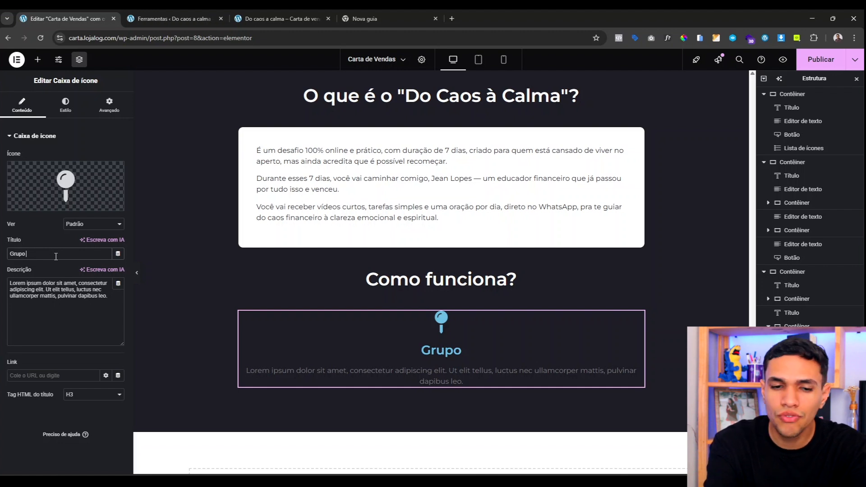
type(" fechado no w")
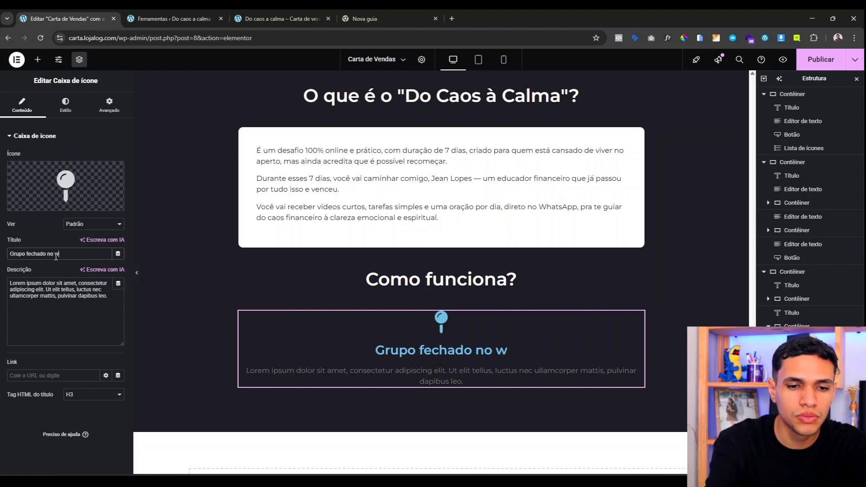
type("hatsapp")
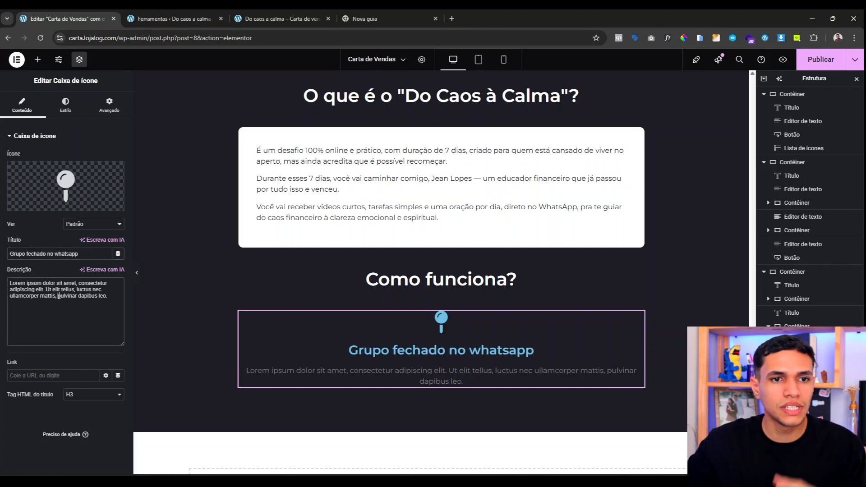
triple_click(59, 296)
key("BackSpace")
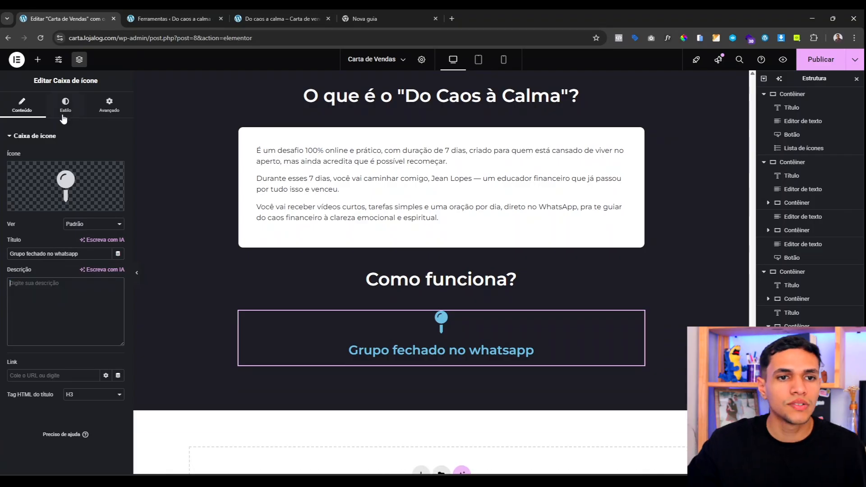
left_click(63, 112)
Step: Set the icon position to Esquerda so the map pin sits left of the title
left_click(93, 158)
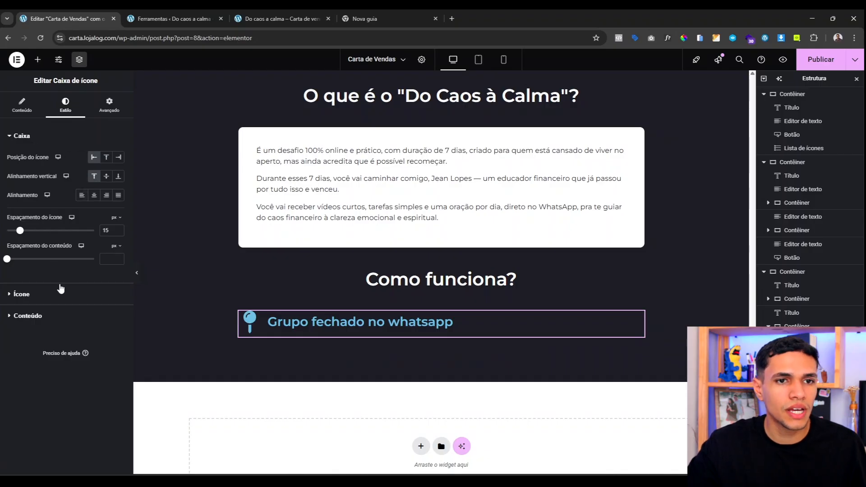
left_click(113, 111)
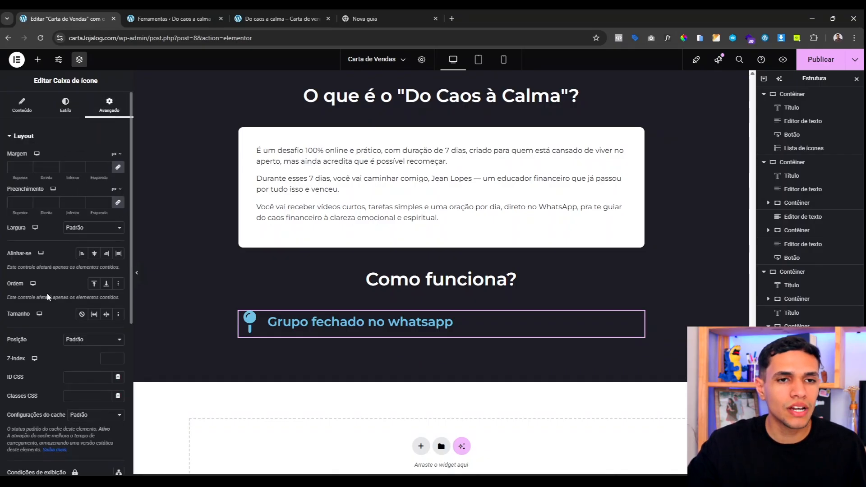
scroll(47, 292, "down", 10)
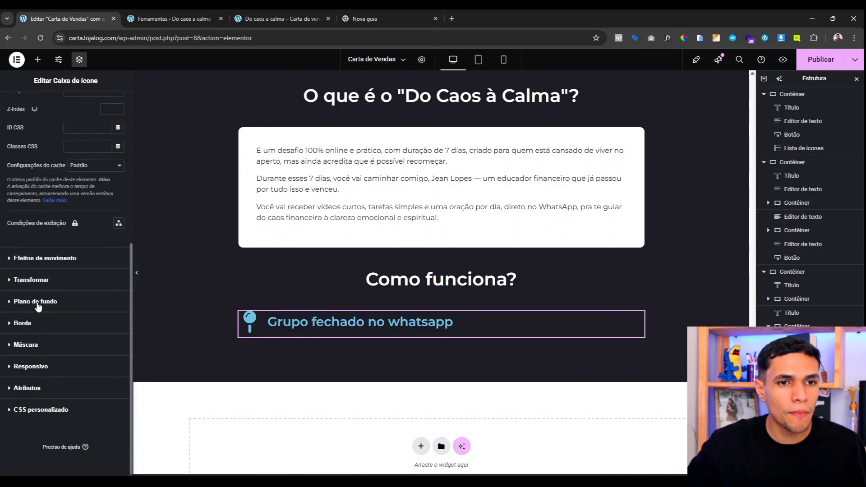
Step: Give the icon box a Classic white (Branco) background
left_click(39, 303)
left_click(105, 242)
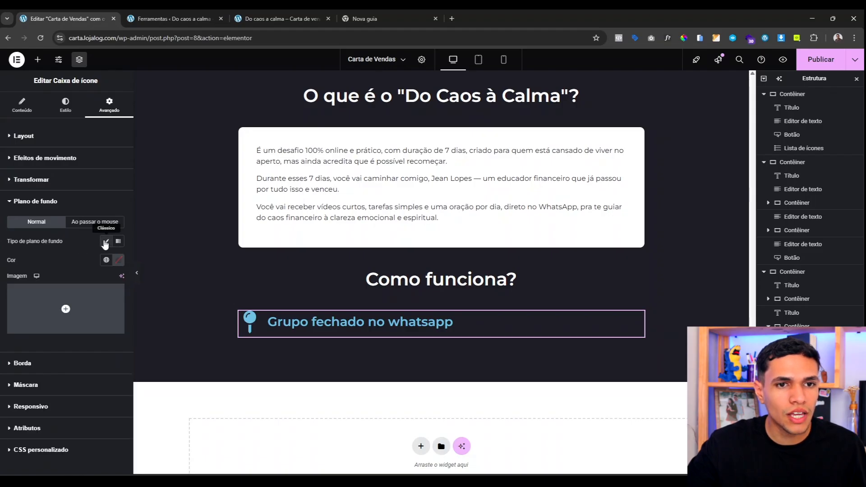
left_click(106, 260)
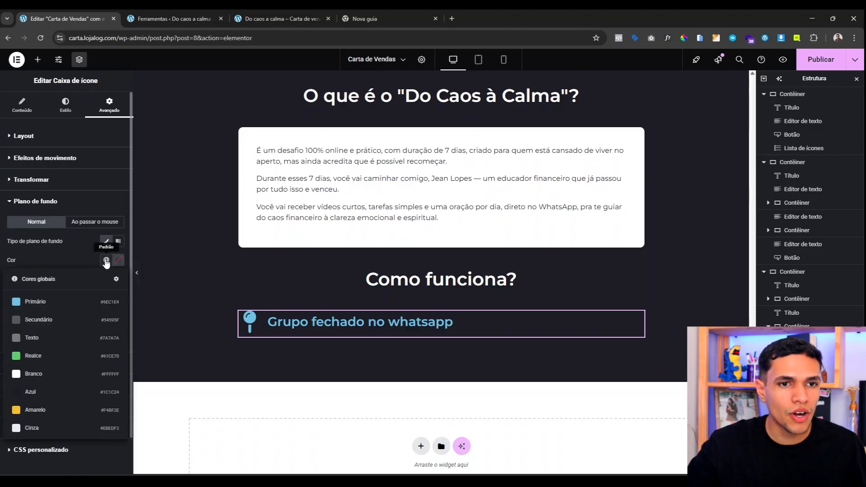
left_click(47, 383)
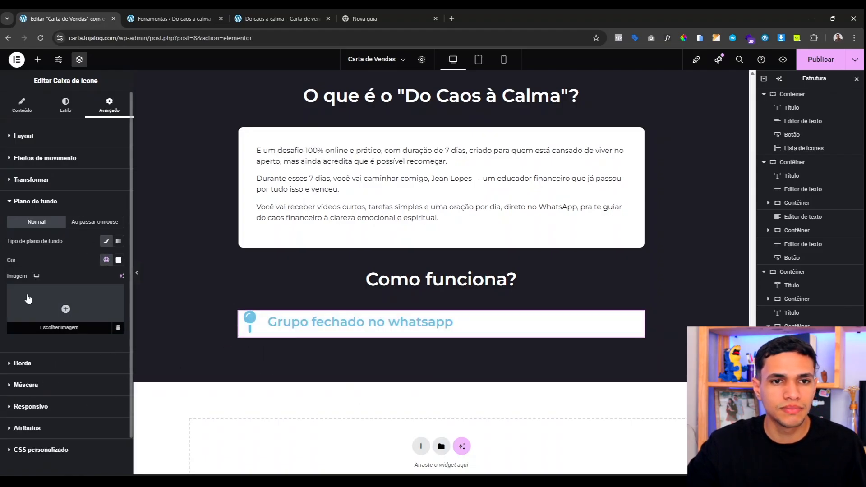
Step: Set the icon box padding to 20 px on all sides
left_click(24, 136)
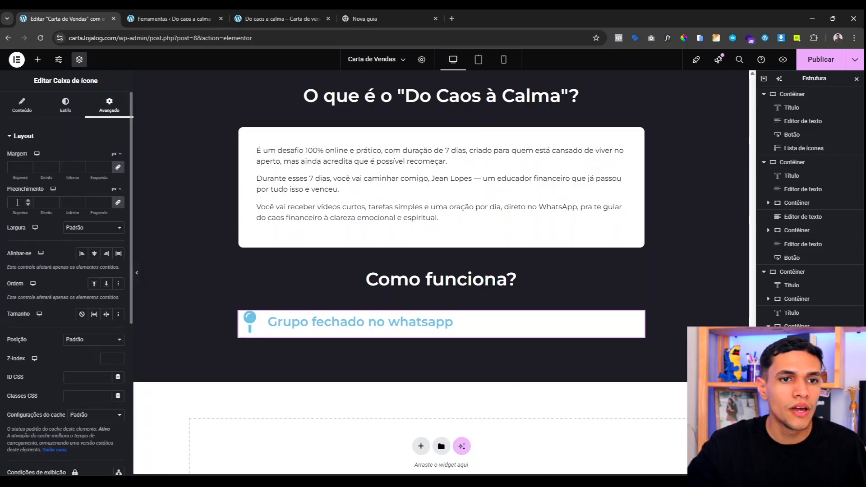
left_click(17, 202)
type("40")
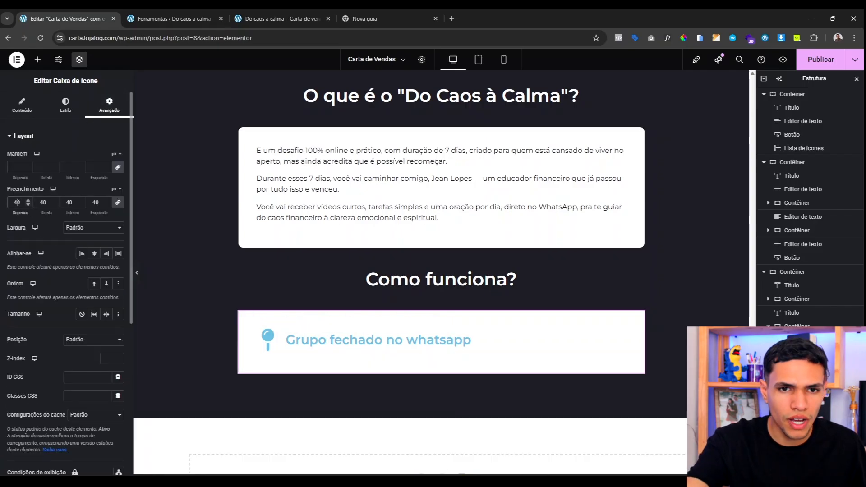
key("BackSpace")
key("BackSpace")
type("30")
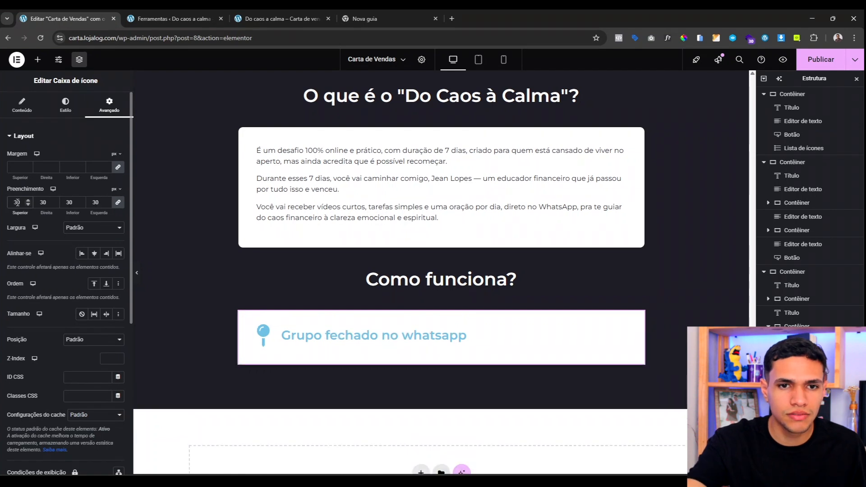
key("BackSpace")
key("BackSpace")
type("20")
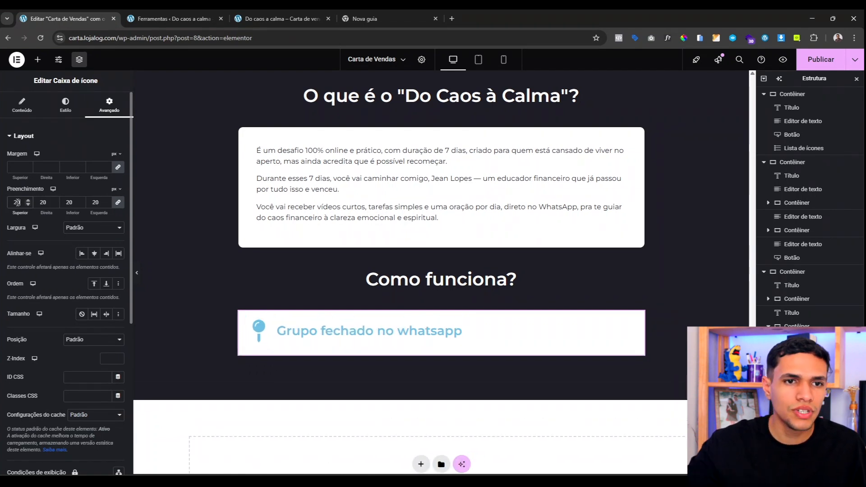
Step: Give the icon box a custom width of 49%
left_click(94, 228)
left_click(101, 272)
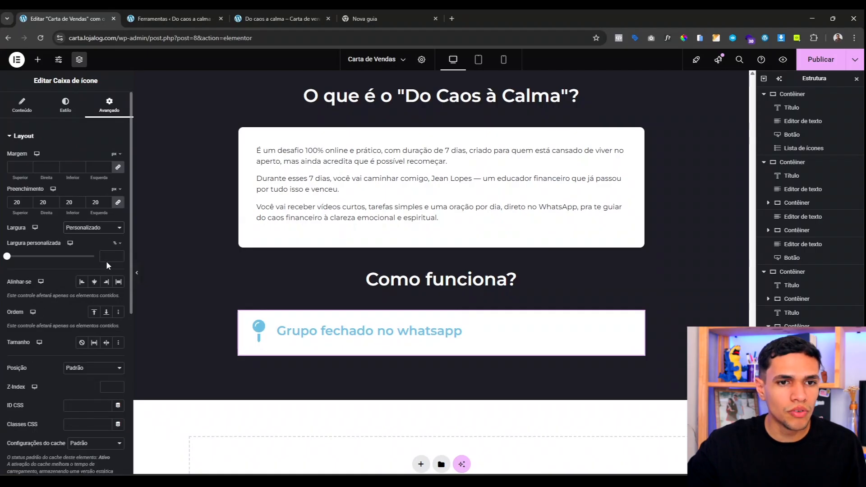
left_click(107, 257)
type("49")
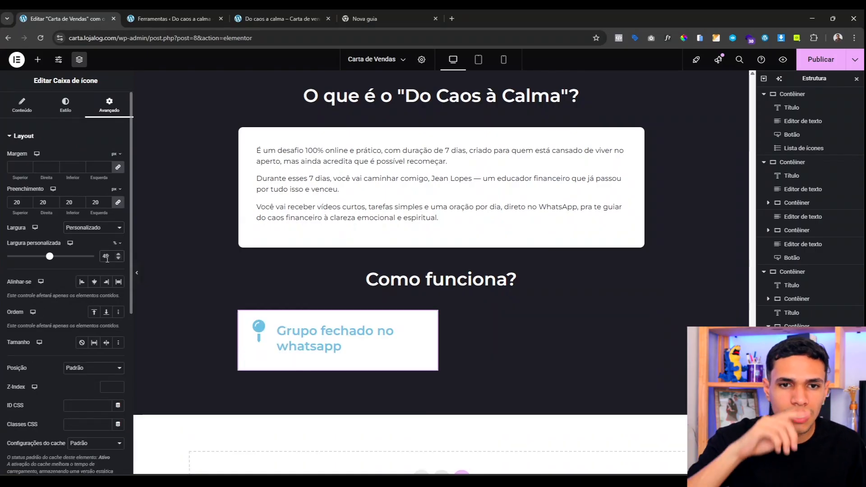
Step: Round all the icon box's corners with a 10 px border radius
left_click(61, 110)
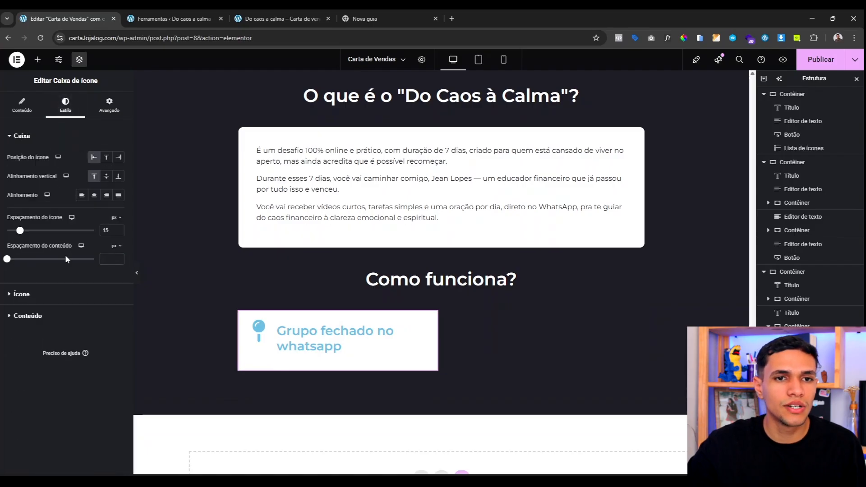
left_click(115, 111)
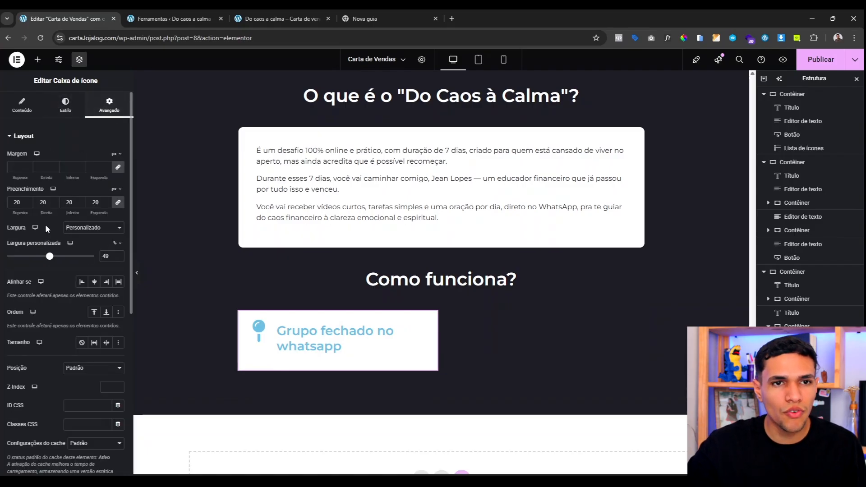
scroll(46, 229, "down", 6)
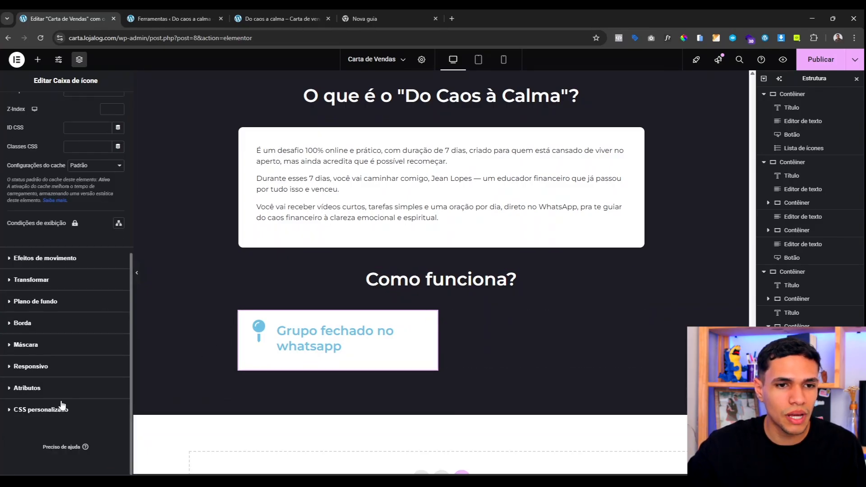
left_click(38, 323)
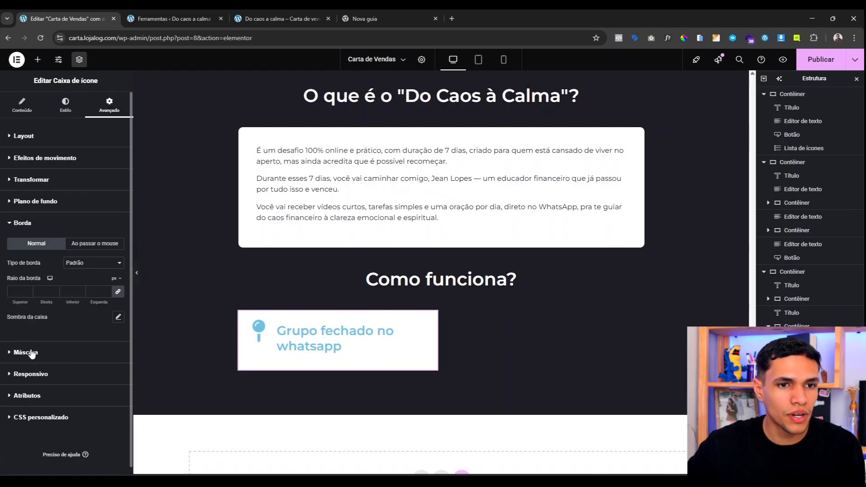
left_click(18, 292)
type("10")
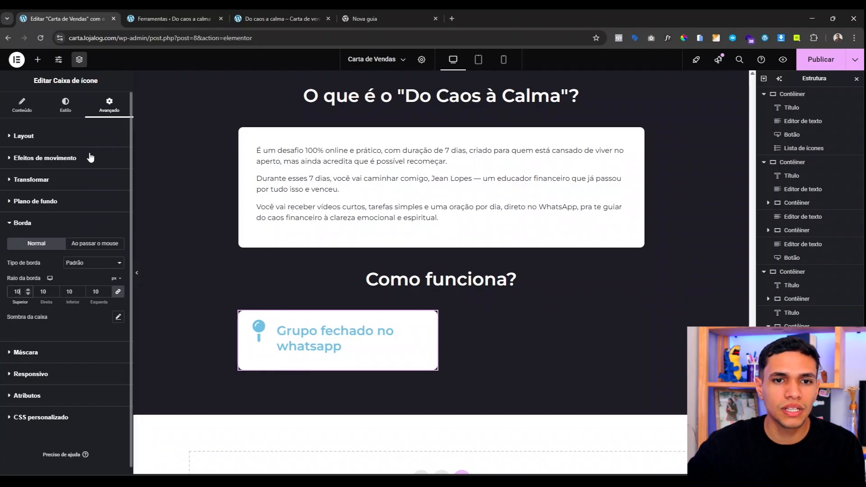
left_click(63, 103)
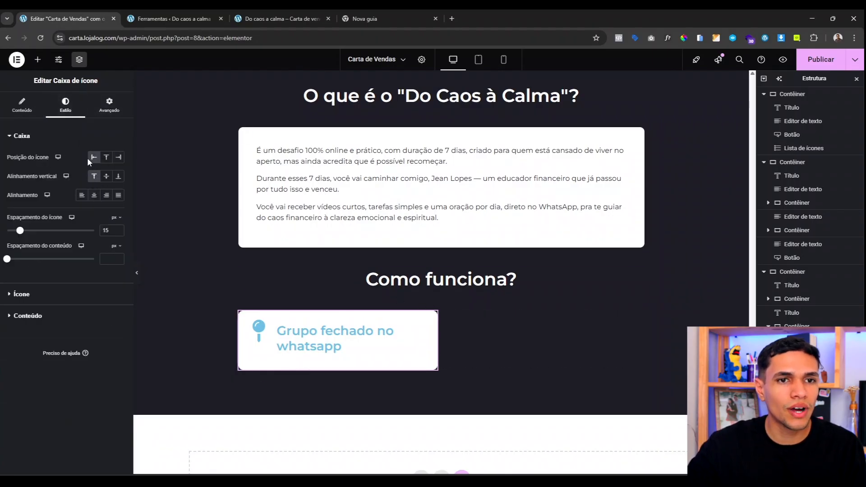
Step: Centre the icon vertically, keep the text left-aligned, and make the icon yellow
left_click(107, 177)
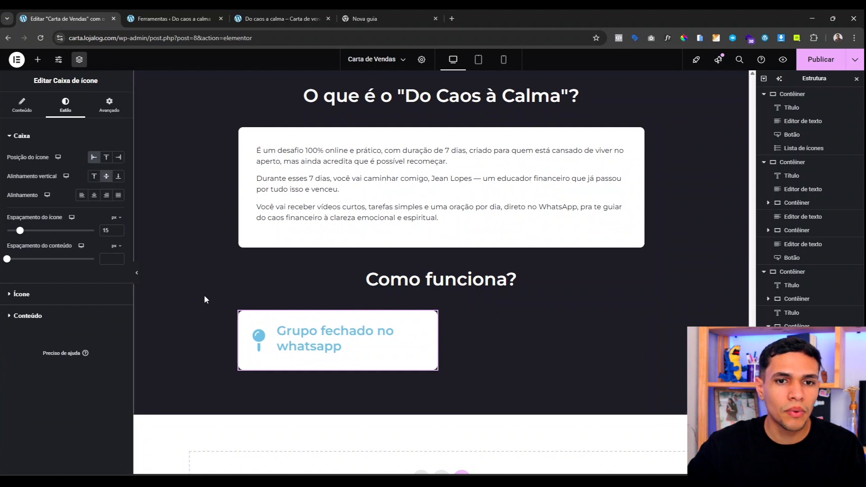
left_click(82, 197)
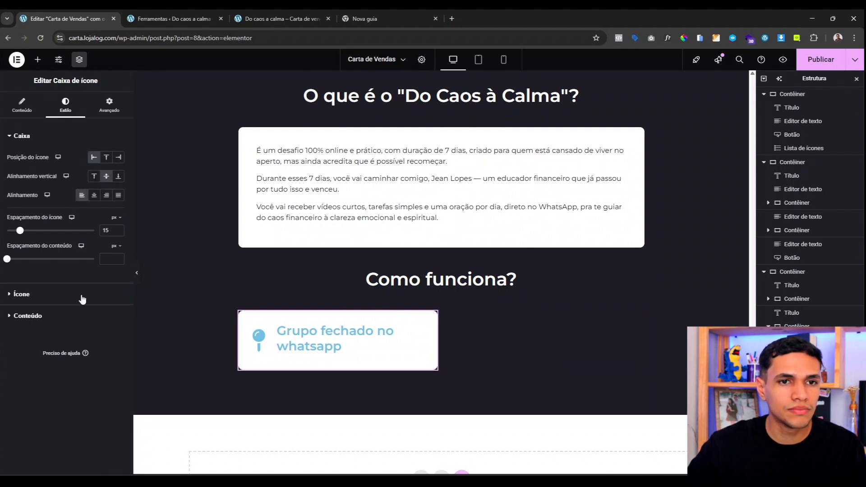
left_click(37, 298)
left_click(106, 198)
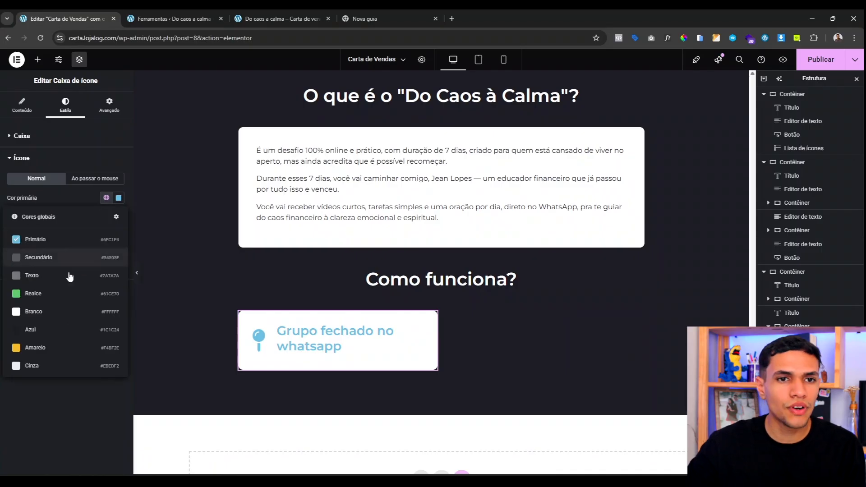
left_click(37, 352)
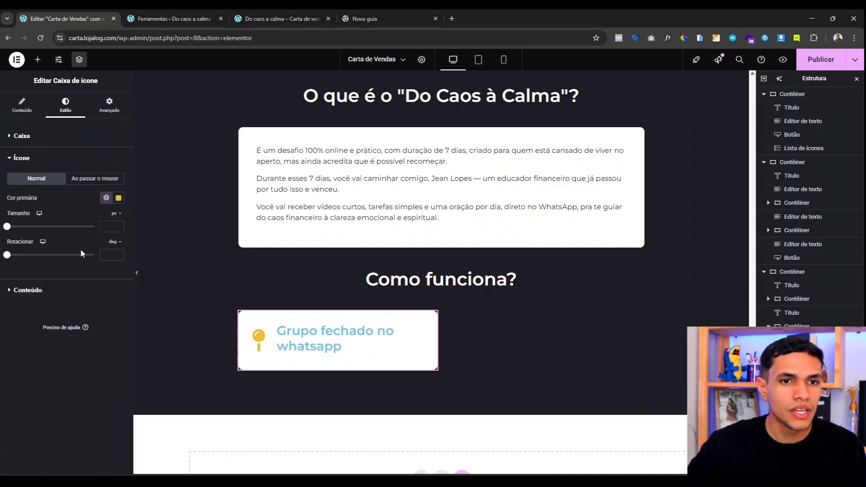
Step: Put the icon in a filled circle (Stacked view) and enlarge it to size 33
left_click(34, 139)
left_click(21, 109)
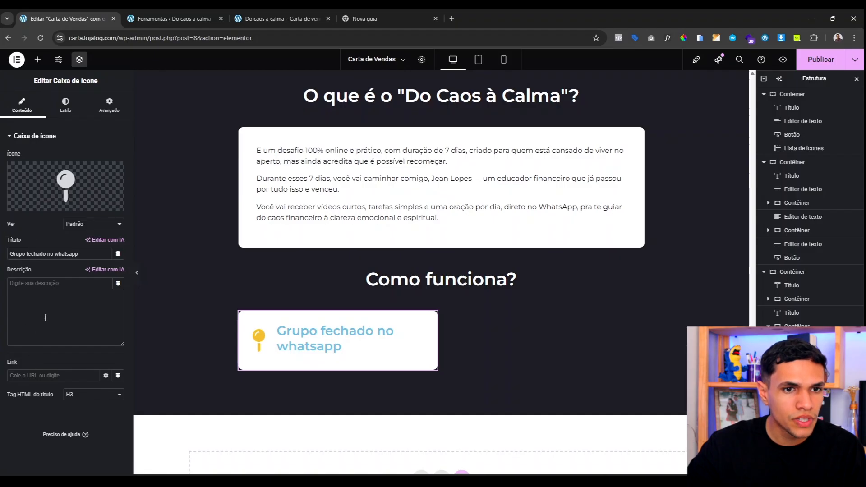
left_click(80, 228)
left_click(93, 256)
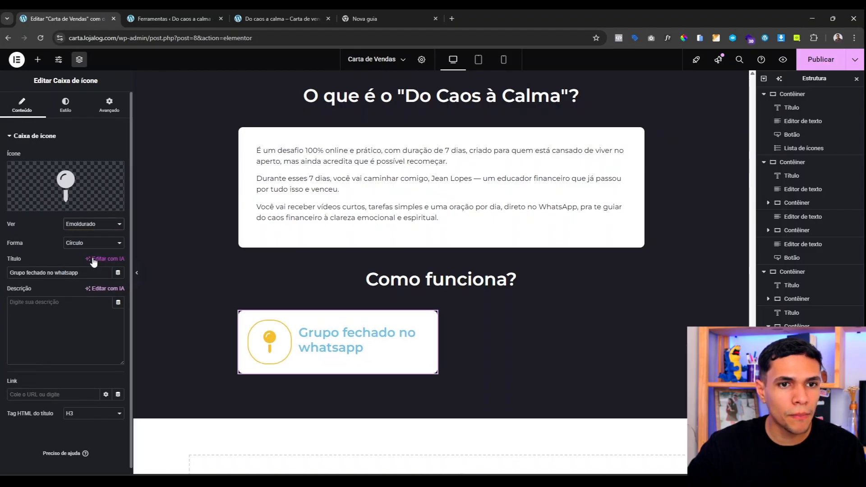
left_click(97, 224)
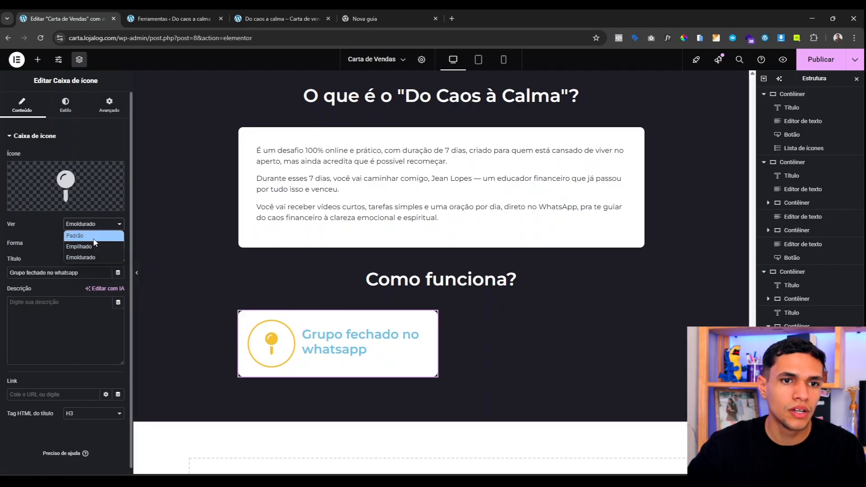
left_click(86, 246)
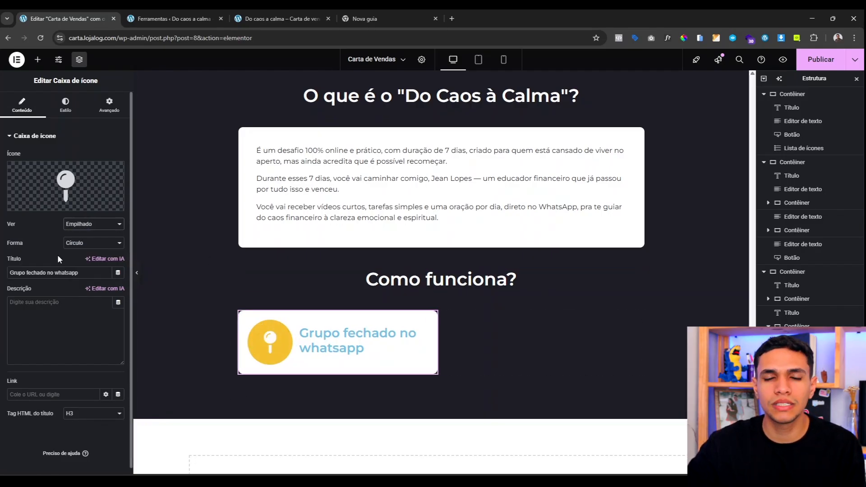
left_click(63, 106)
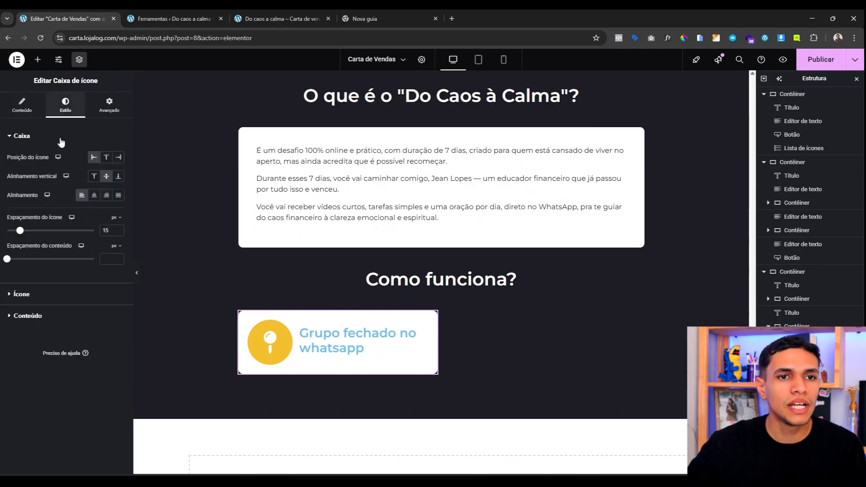
left_click(45, 294)
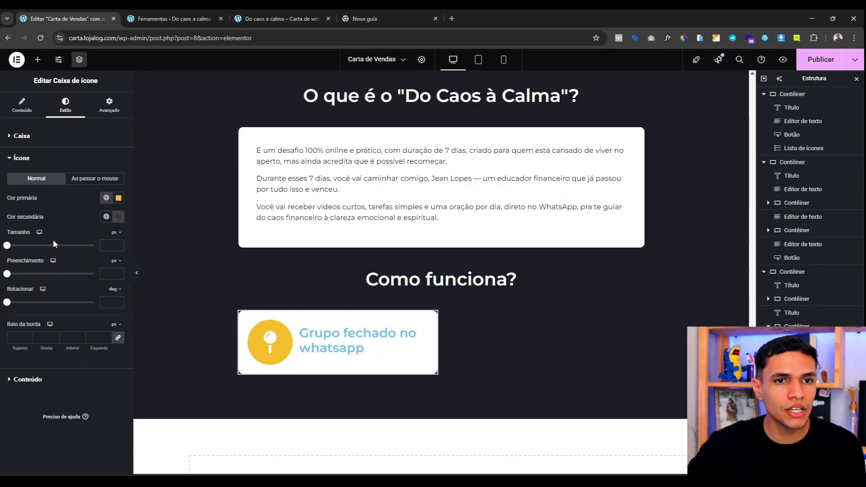
left_click_drag(16, 248, 17, 253)
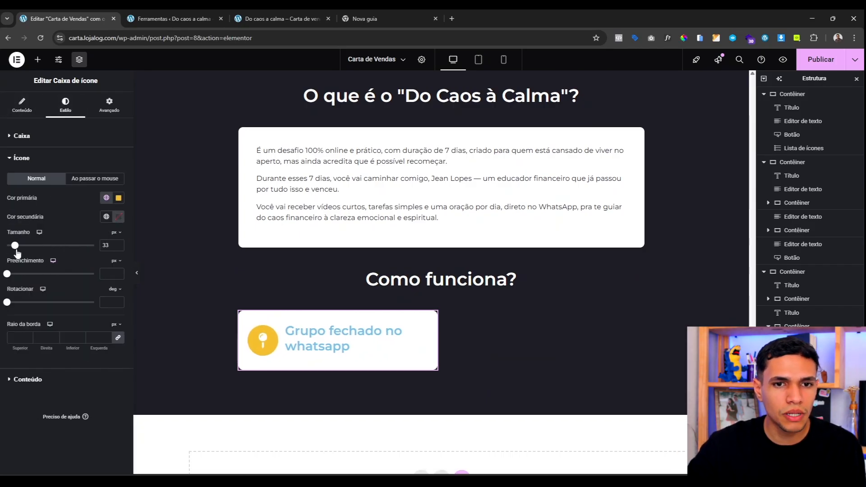
Step: Make the icon box title yellow, 21 px and weight 700
left_click(46, 380)
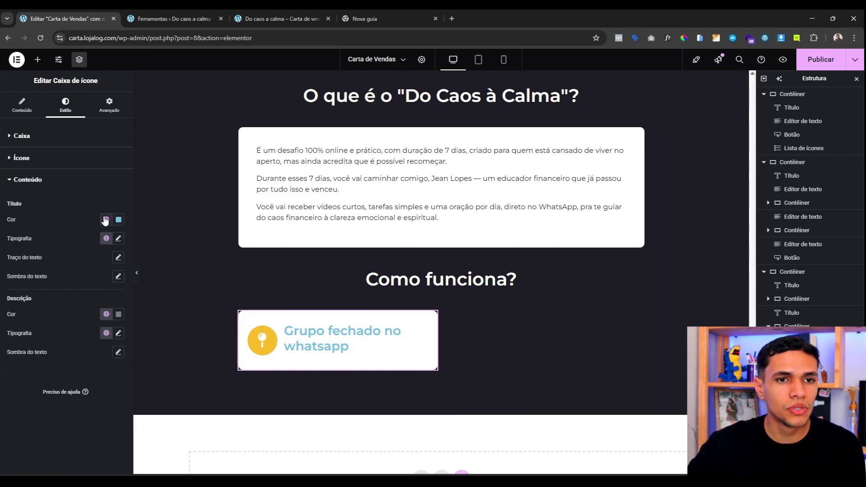
left_click(106, 219)
left_click(62, 369)
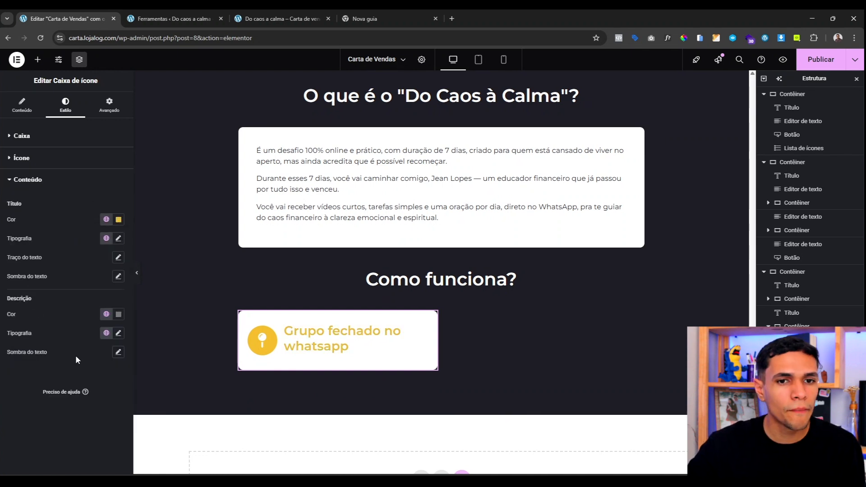
left_click(118, 239)
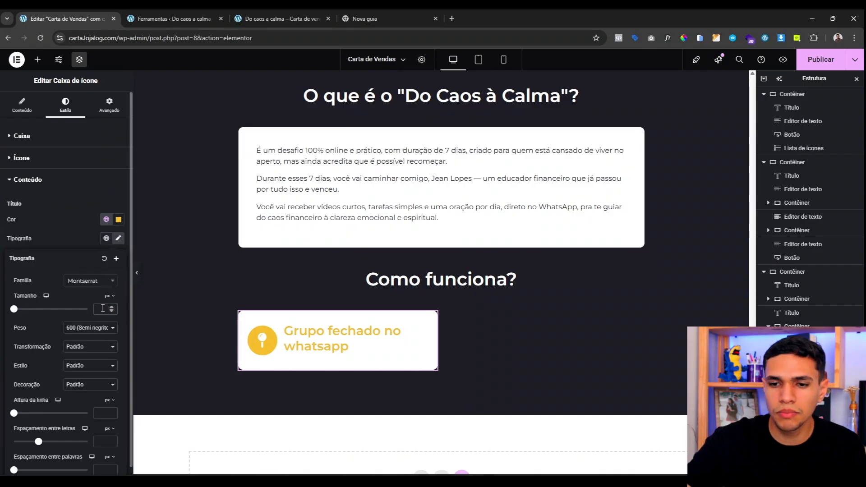
left_click(103, 308)
type("20")
left_click(111, 307)
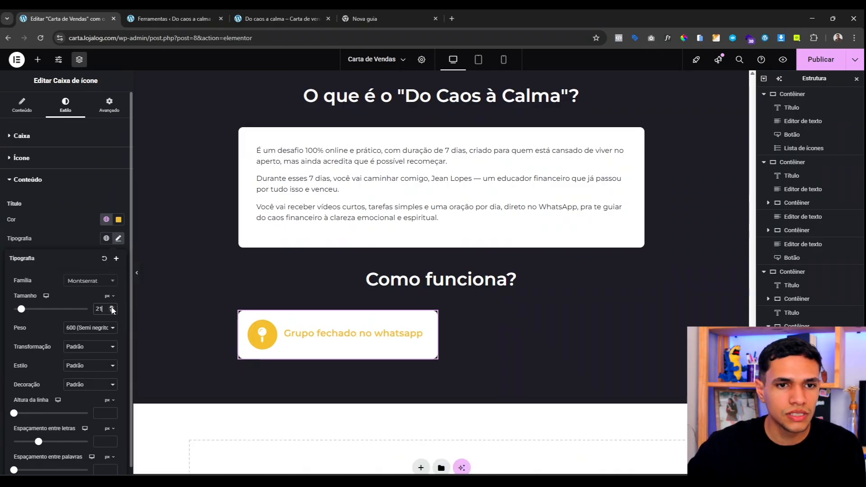
left_click(113, 327)
left_click(87, 408)
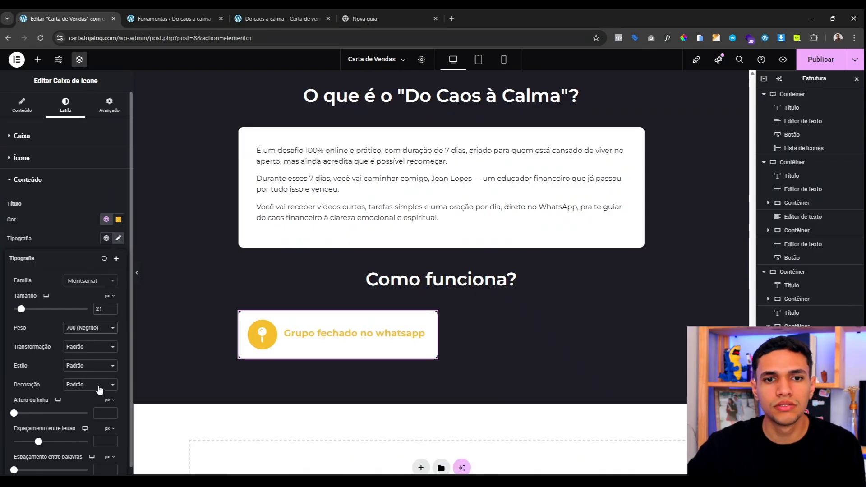
left_click(72, 237)
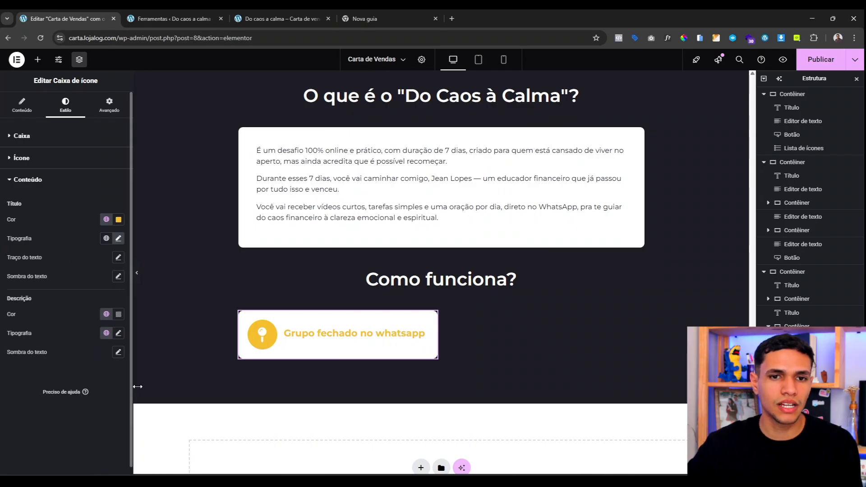
Step: Set the icon box padding to 30 and duplicate it into four identical cards
left_click(109, 104)
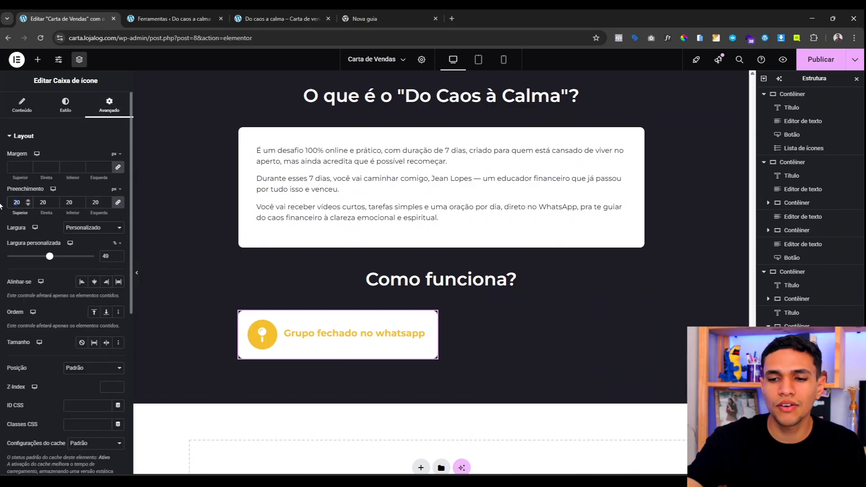
type("30")
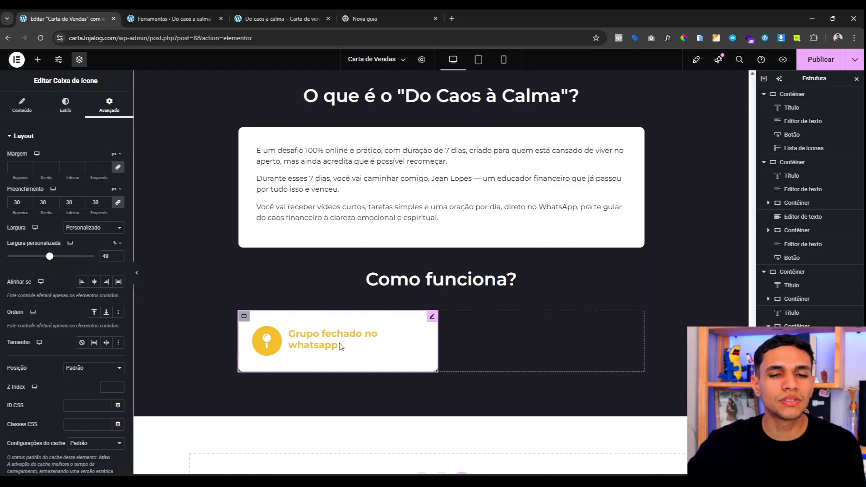
right_click(340, 347)
left_click(371, 296)
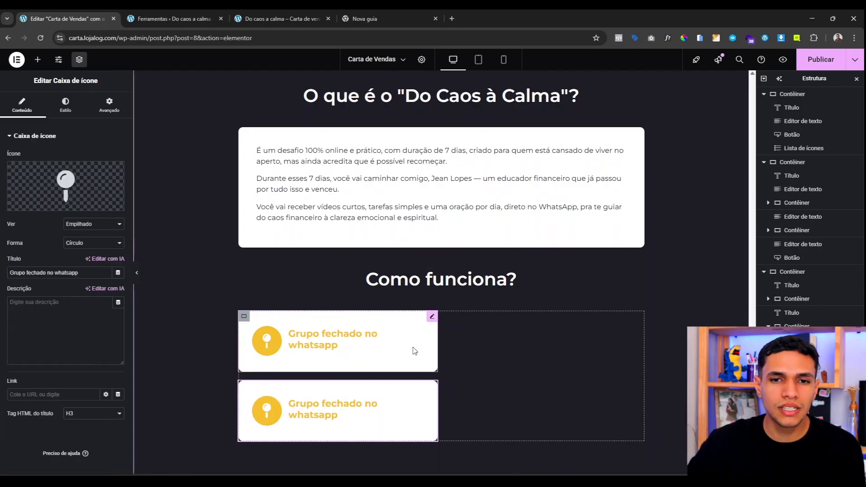
right_click(401, 347)
left_click(418, 295)
scroll(419, 297, "down", 3)
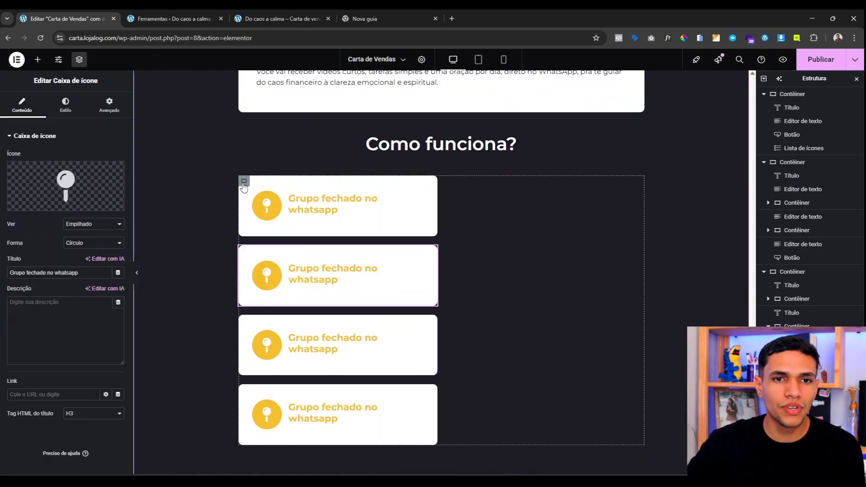
Step: Set the cards' container layout to row direction with wrapping enabled
left_click(243, 181)
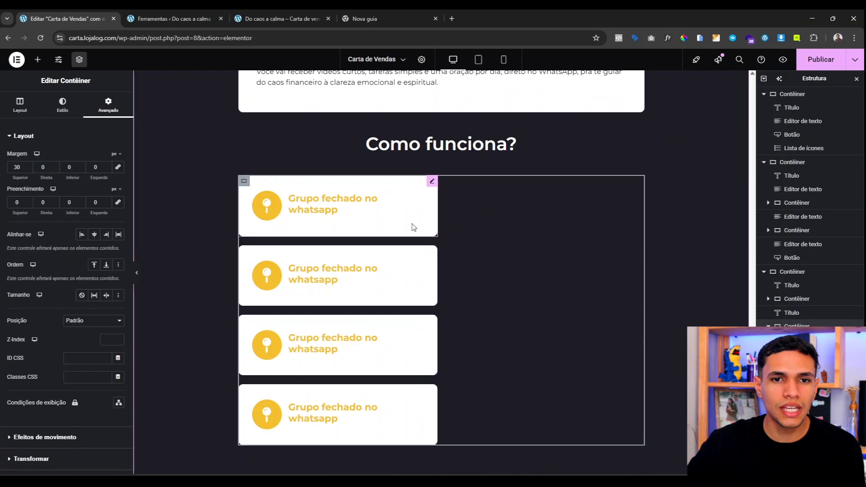
left_click(19, 106)
left_click(82, 290)
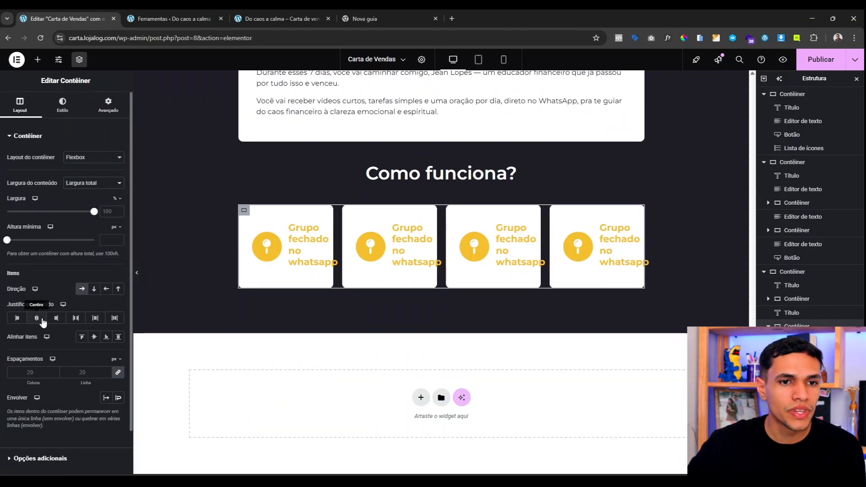
left_click(119, 399)
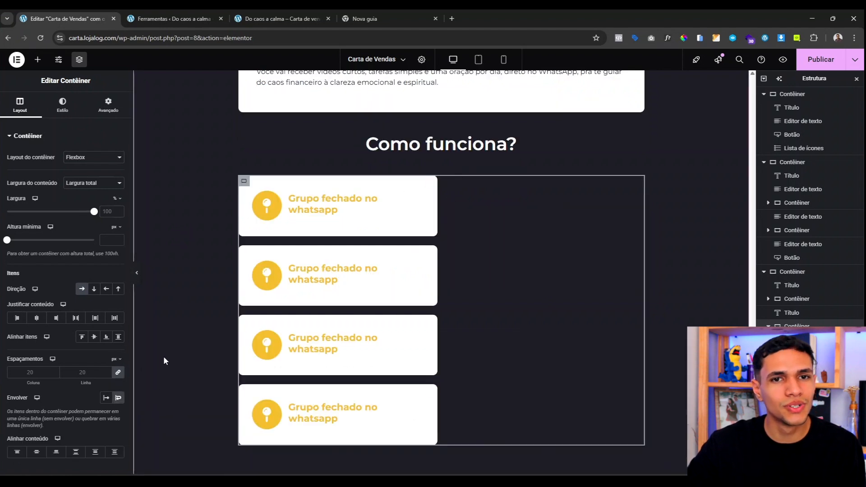
left_click(432, 183)
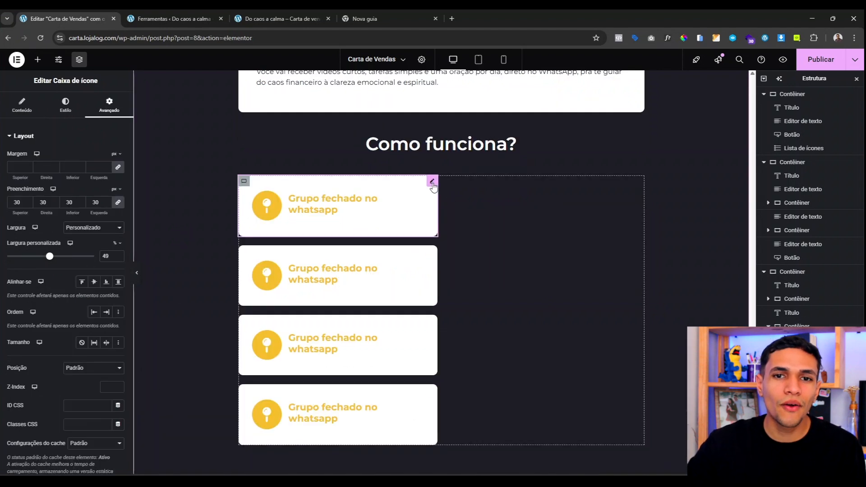
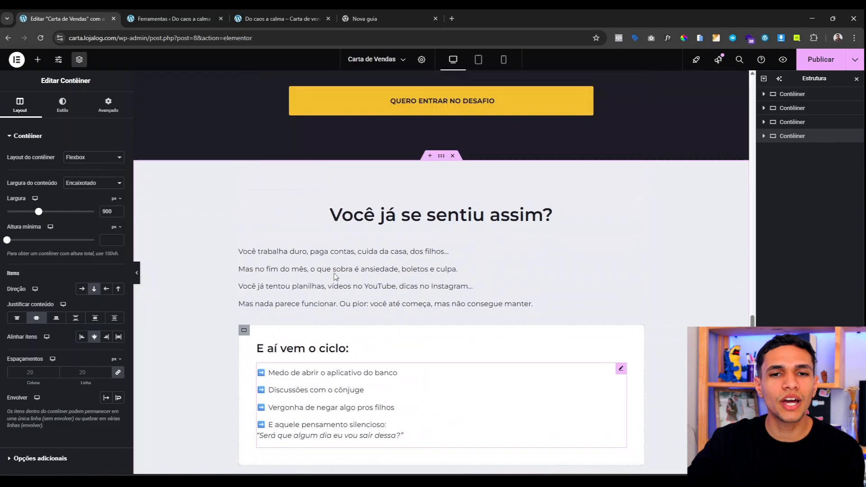
Step: Scroll through the page to review the 'Como funciona?' cards and the following section
scroll(335, 368, "up", 3)
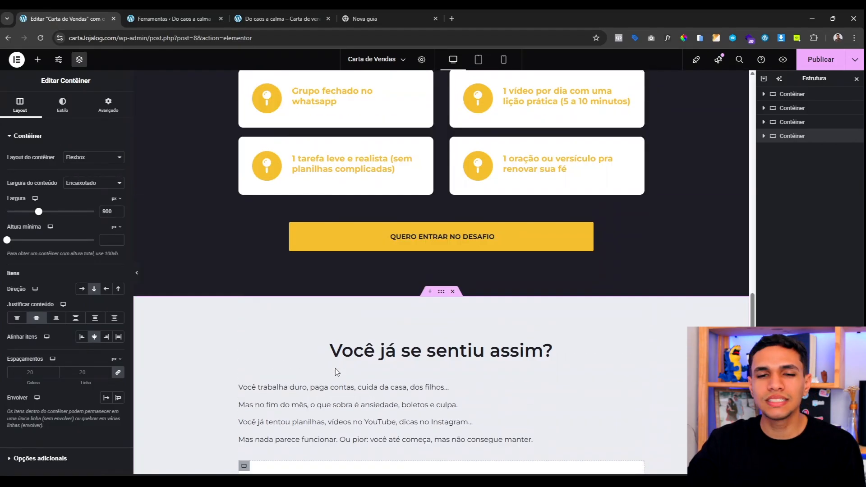
scroll(402, 312, "down", 15)
scroll(354, 294, "up", 12)
scroll(373, 284, "down", 8)
scroll(373, 287, "down", 10)
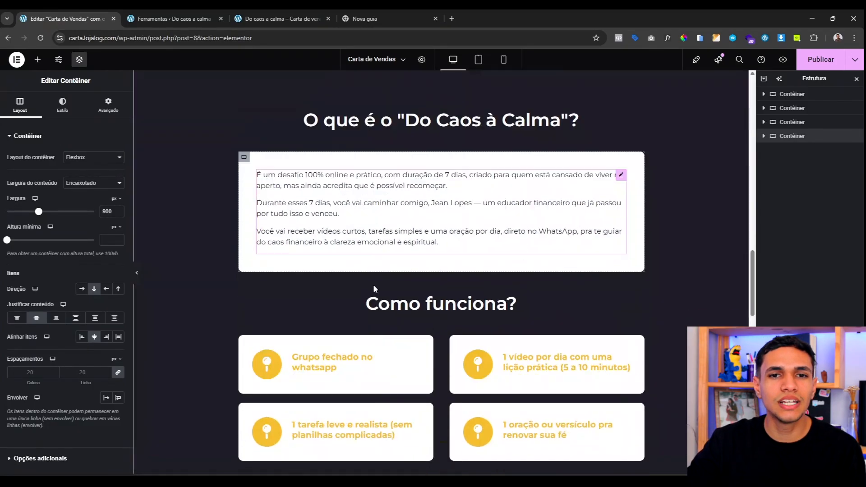
scroll(373, 289, "down", 7)
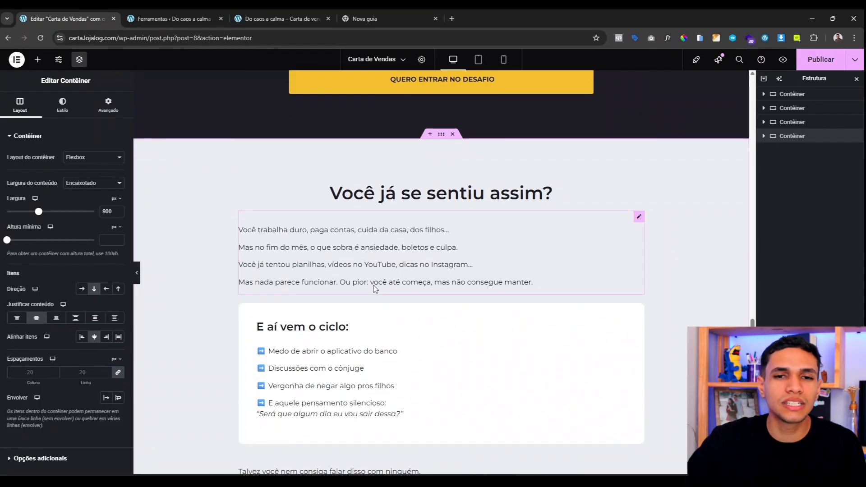
Step: Replace the 'Você já se sentiu assim?' heading with 'Do fundo do poço... ao começo de uma nova vida.'
left_click(448, 199)
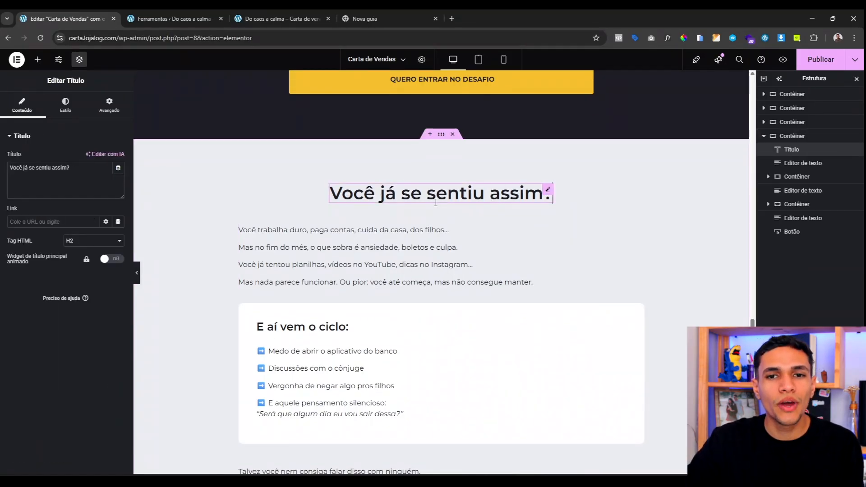
left_click(32, 171)
key("ctrl+a")
type("Do fundo do poço... ao começo de uma nova vida.")
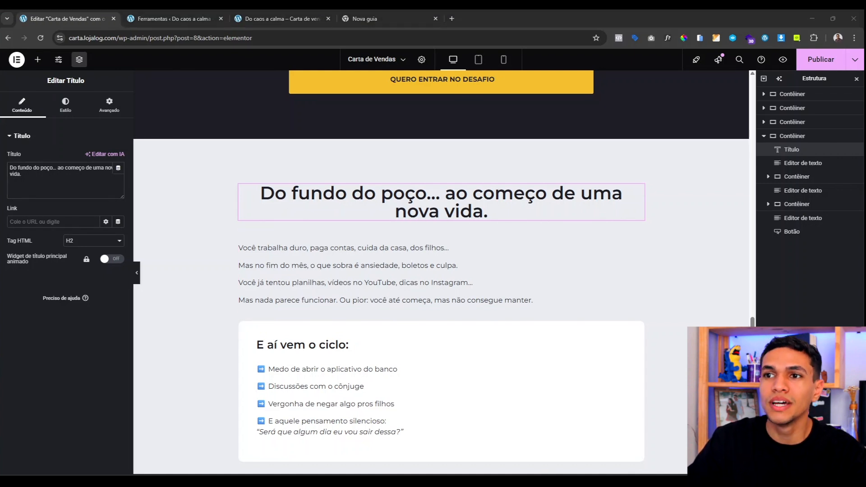
Step: Replace the paragraph below the heading with the six new story paragraphs
left_click(461, 267)
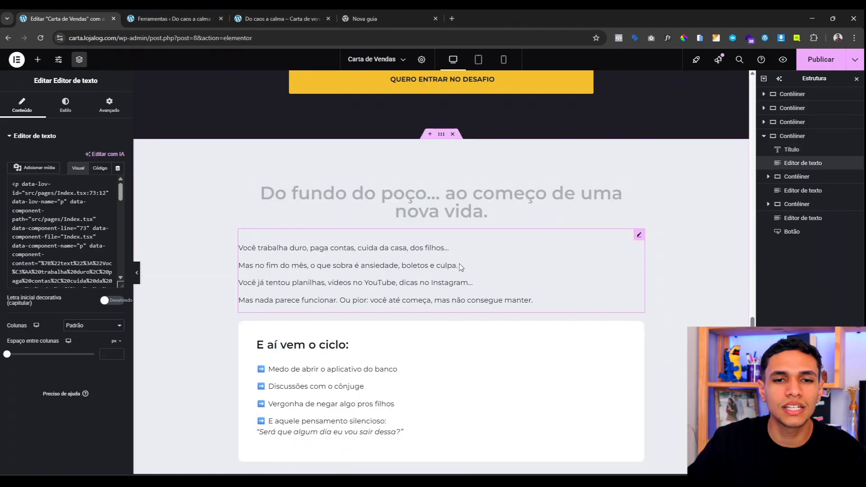
left_click(79, 270)
key("ctrl+a")
type("Você pode olhar pra mim hoje e pensar: \"Ah, ele deve ser bom com dinheiro. Nunca passou o que eu tô passando.\" Mas eu preciso te contar a verdade: Eu também já tive medo de abrir o aplicativo do banco. Já pedi cartão emprestado a amigo. Já fui dormir com o peito apertado e o coração afundado na vergonha.")
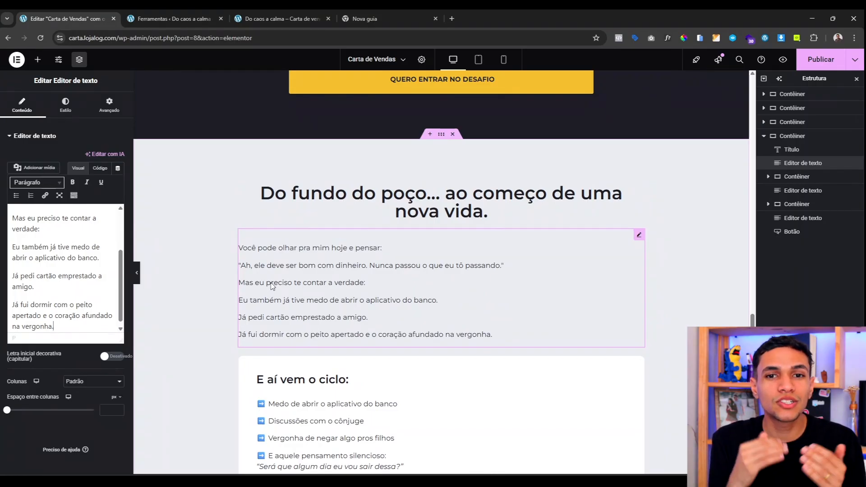
scroll(367, 232, "up", 20)
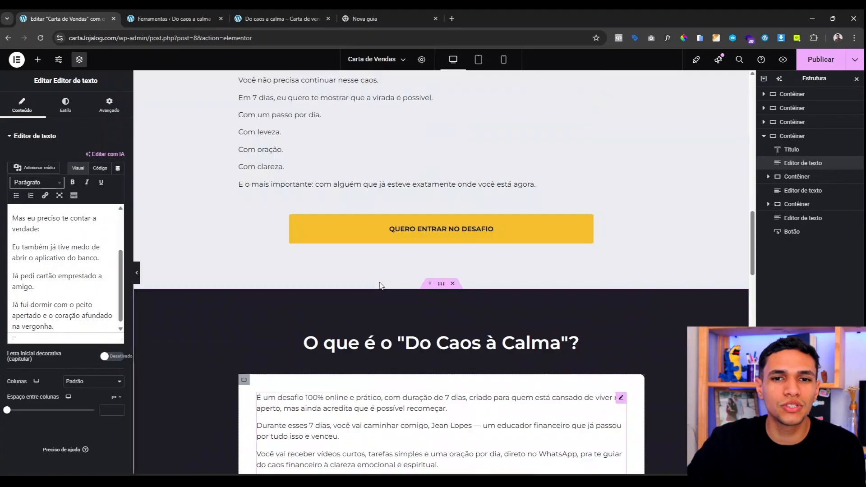
scroll(384, 239, "down", 15)
scroll(375, 307, "down", 9)
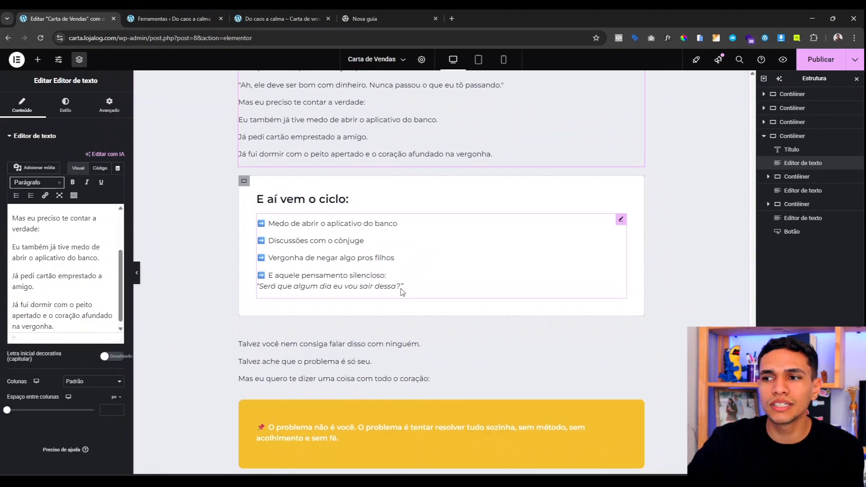
scroll(365, 270, "up", 5)
scroll(360, 239, "down", 3)
scroll(396, 245, "down", 3)
scroll(381, 268, "up", 3)
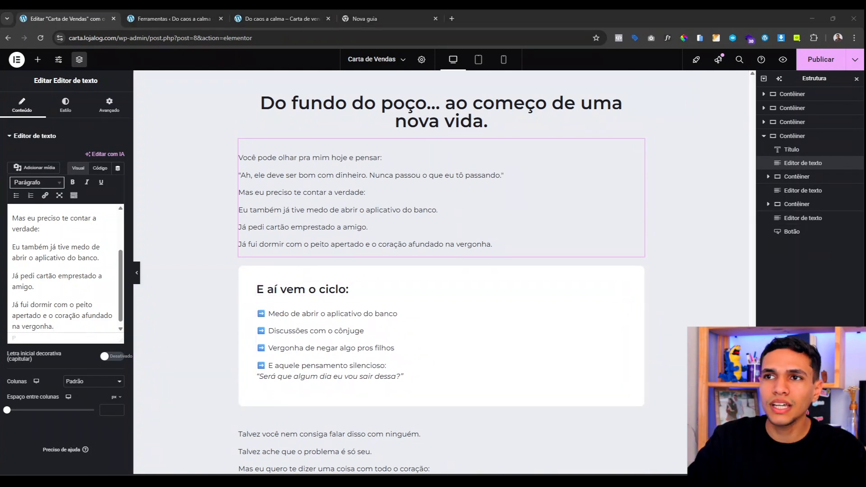
Step: Replace the 'E aí vem o ciclo:' card's heading and list with the 'O dia em que entendi…' R$ 3,50 gas story
left_click(311, 289)
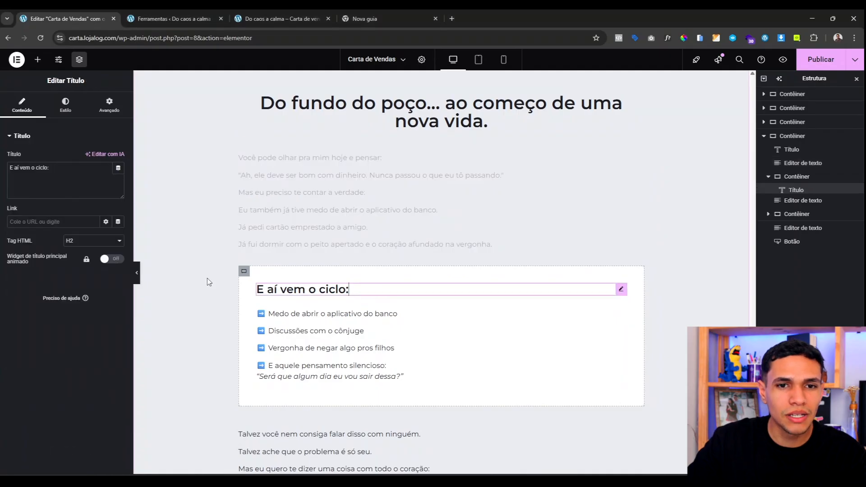
left_click_drag(10, 168, 49, 169)
type("O dia em que entendi que tinha chegado ao fundo do poço:")
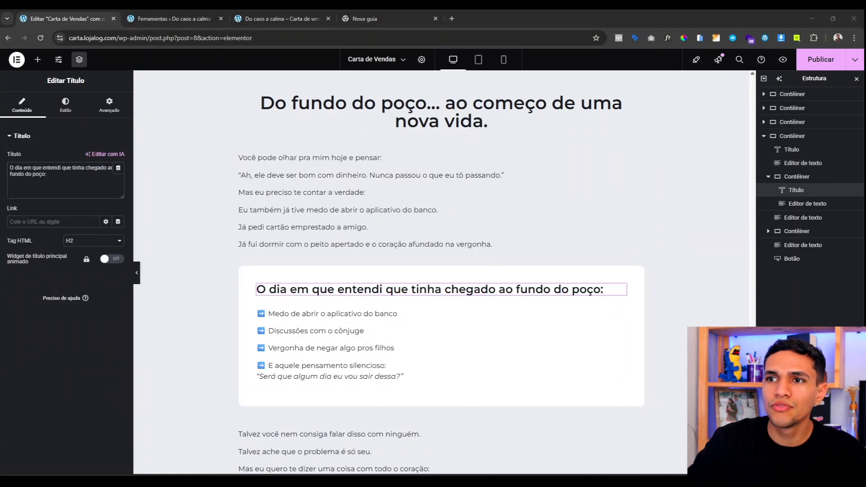
left_click(435, 362)
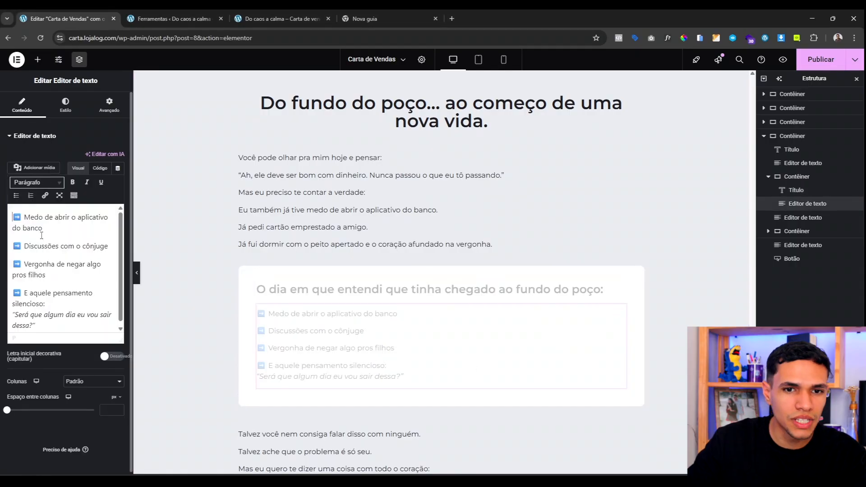
left_click(42, 234)
key("ctrl+a")
type("Era pra ser só mais um abastecimento no carro. Mas naquele dia, eu, minha esposa e minha sogra juntamos moedas… e conseguimos apenas R$ 3,50 pra colocar gasolina. Três reais e cinquenta centavos. Esse era o saldo da nossa esperança naquele momento. Ali, eu entendi que não tinha perdido só o controle do dinheiro. Tinha perdido a paz, a fé… e a confiança em mim mesmo. Mas naquela mesma noite, eu fiz uma oração sincera: \"Deus, me mostra uma saída.\" E Ele mostrou. A resposta veio em forma de conhecimento, fé e ação prática.")
Step: Delete the 'Talvez você…' text block below the card
scroll(361, 297, "down", 4)
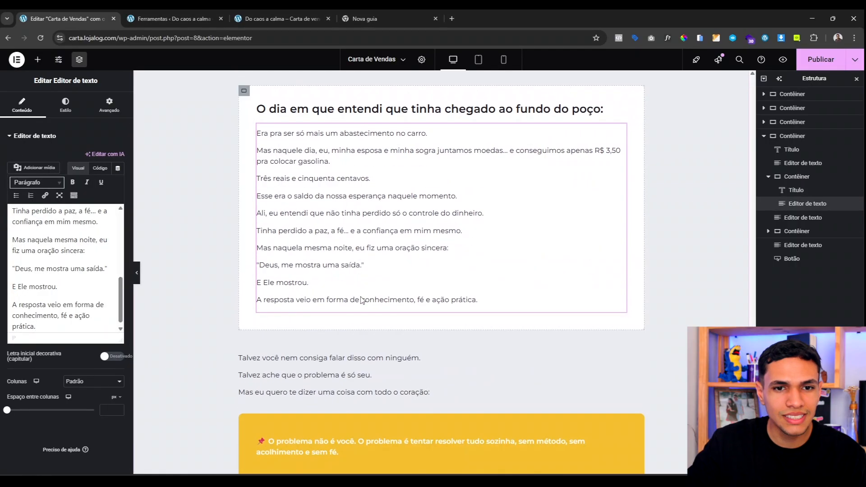
scroll(361, 299, "up", 10)
scroll(361, 300, "down", 8)
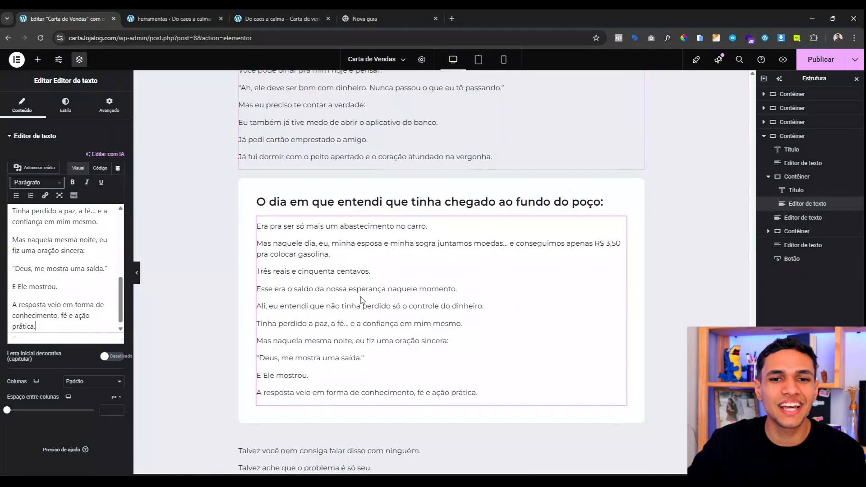
scroll(361, 299, "up", 12)
scroll(360, 299, "up", 8)
scroll(334, 235, "down", 12)
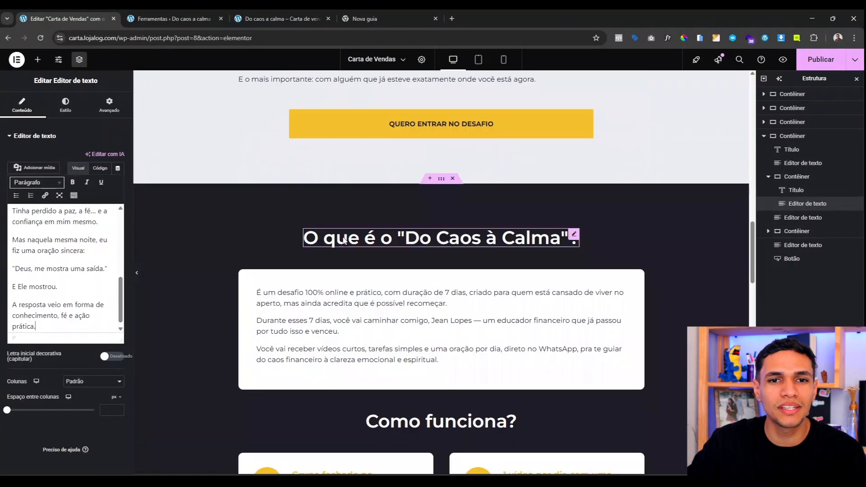
scroll(343, 236, "down", 10)
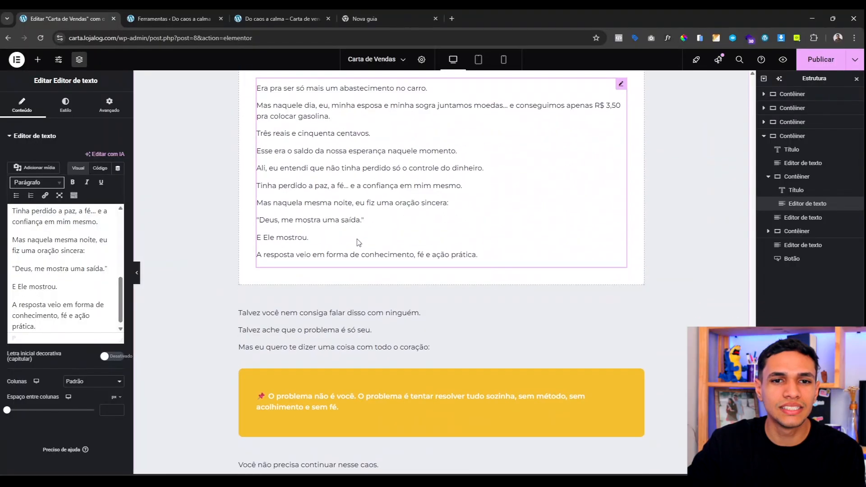
scroll(308, 237, "down", 1)
scroll(308, 238, "up", 3)
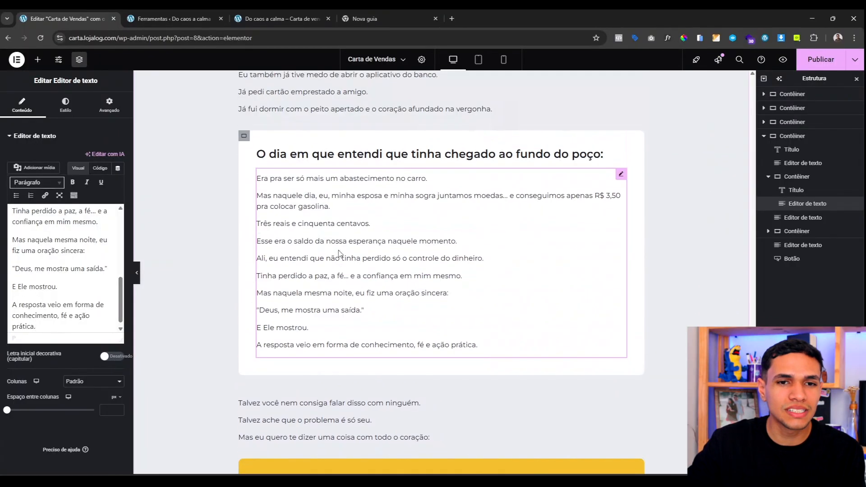
scroll(307, 237, "down", 5)
scroll(298, 184, "up", 3)
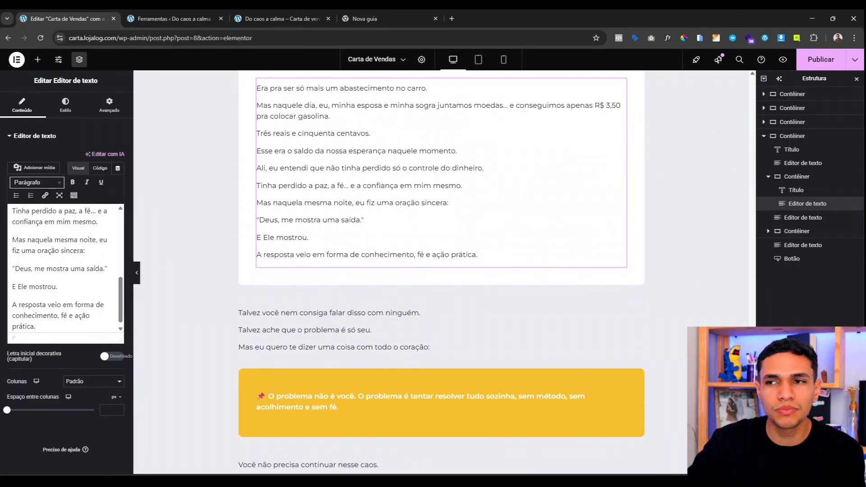
right_click(298, 347)
left_click(305, 463)
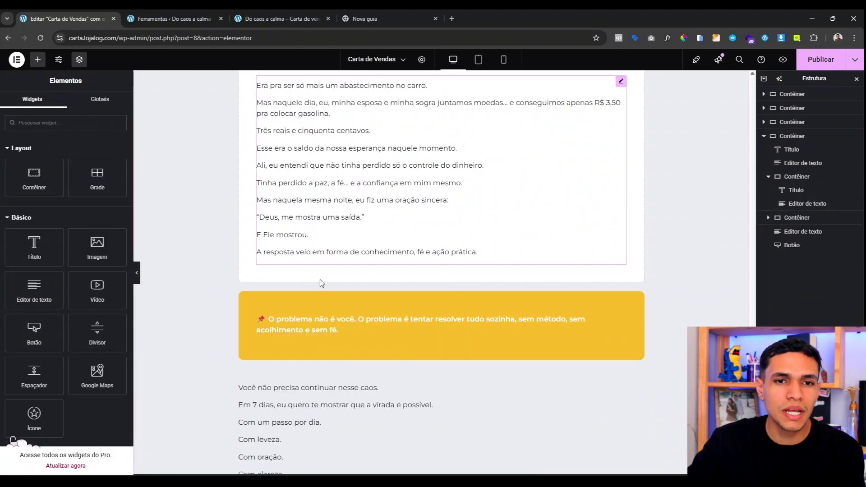
Step: Copy the 'O dia em que entendi' heading into the yellow box, placed above its text
scroll(322, 282, "down", 1)
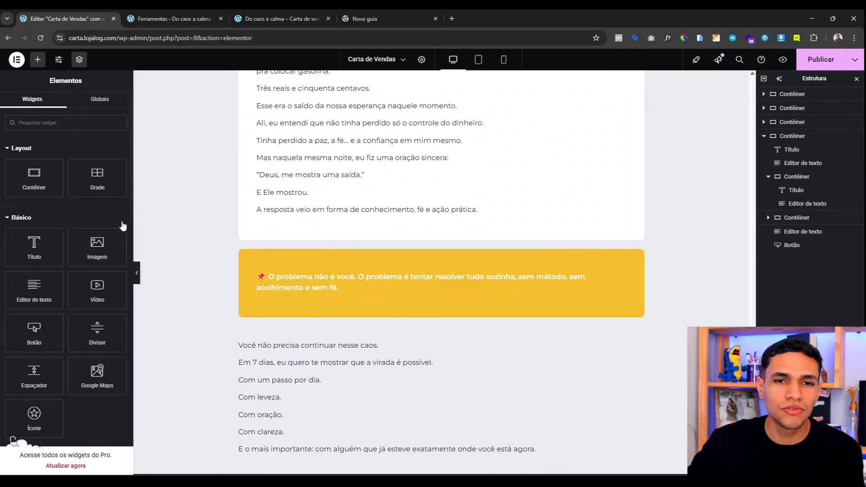
scroll(287, 280, "up", 4)
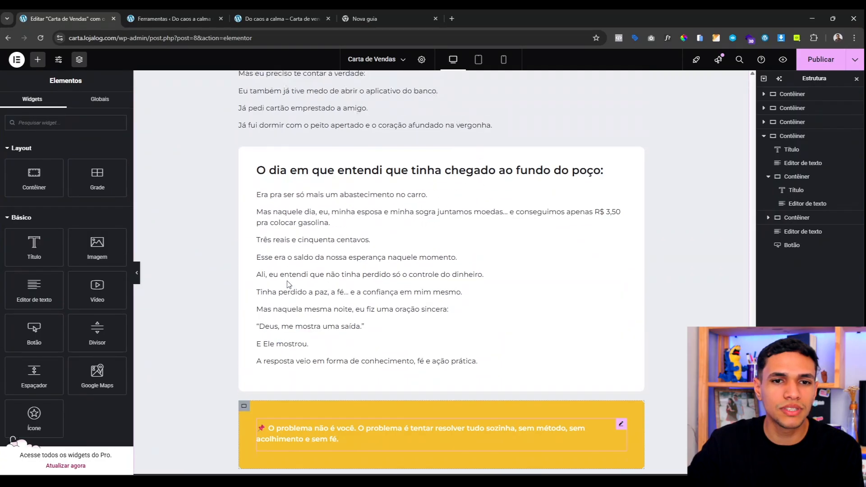
right_click(340, 200)
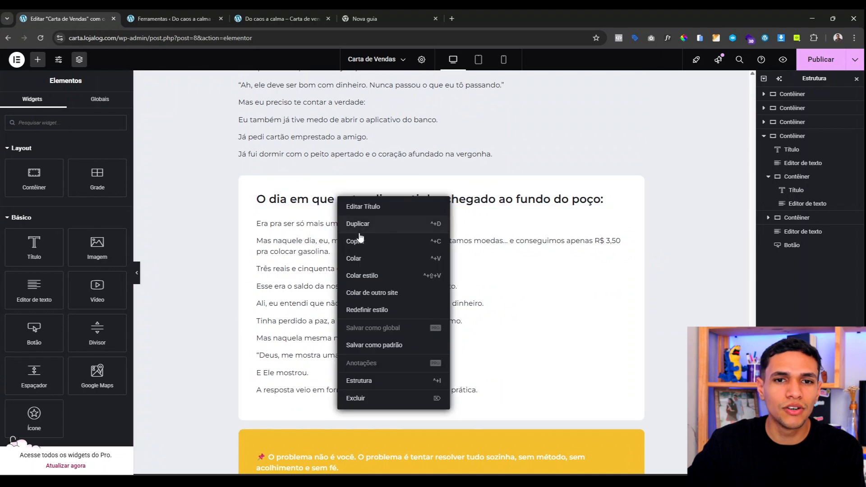
scroll(329, 271, "down", 4)
right_click(323, 281)
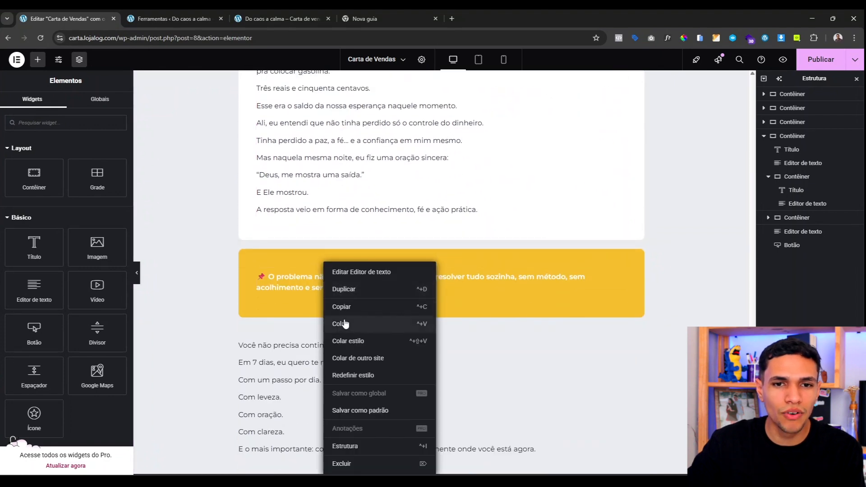
left_click(350, 329)
left_click_drag(787, 243, 782, 229)
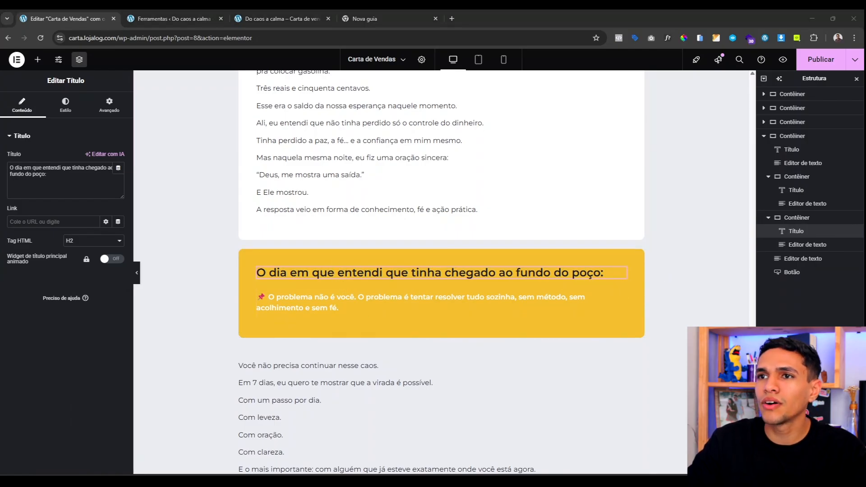
Step: Change the pasted heading to 'Em 8 meses, com fé e direção, minha vida mudou:'
left_click(76, 180)
key("ctrl+a")
type("Em 8 meses, com fé e direção, minha vida mudou:")
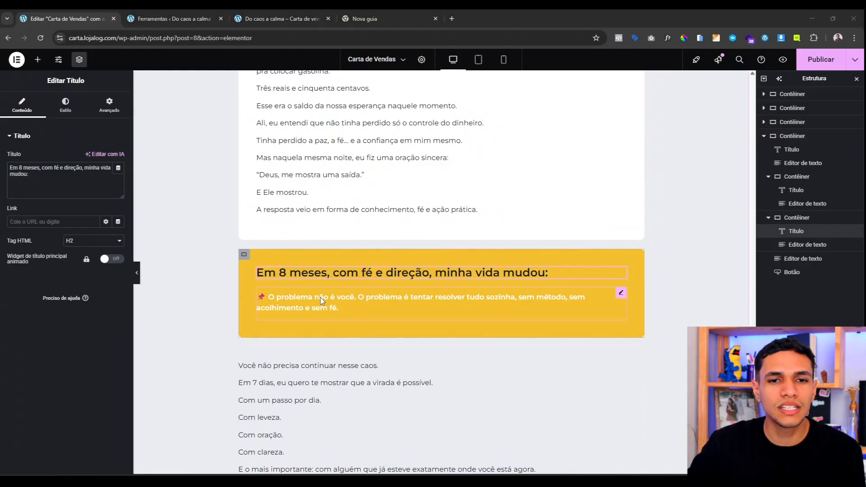
scroll(354, 142, "down", 10)
scroll(423, 148, "up", 20)
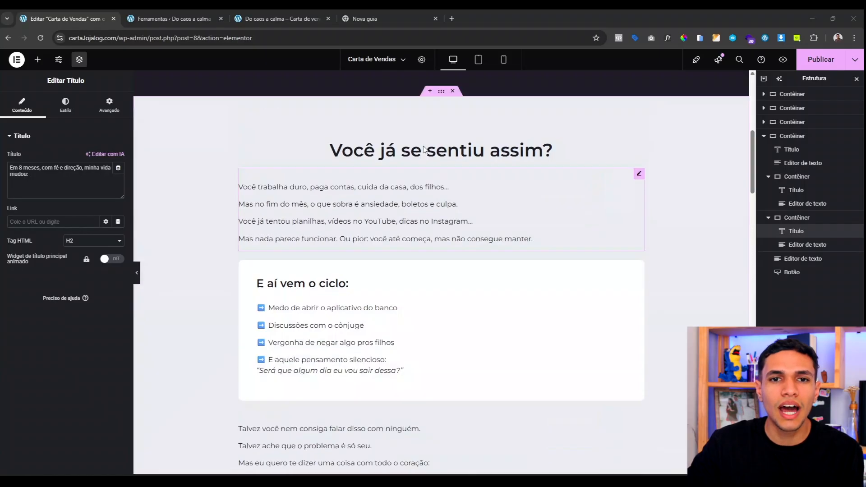
scroll(423, 149, "up", 7)
scroll(408, 297, "down", 20)
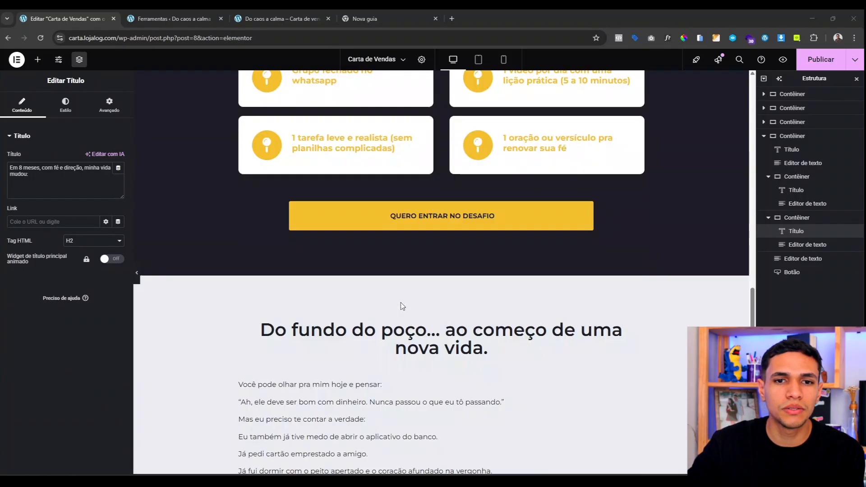
scroll(401, 302, "down", 15)
scroll(335, 225, "up", 3)
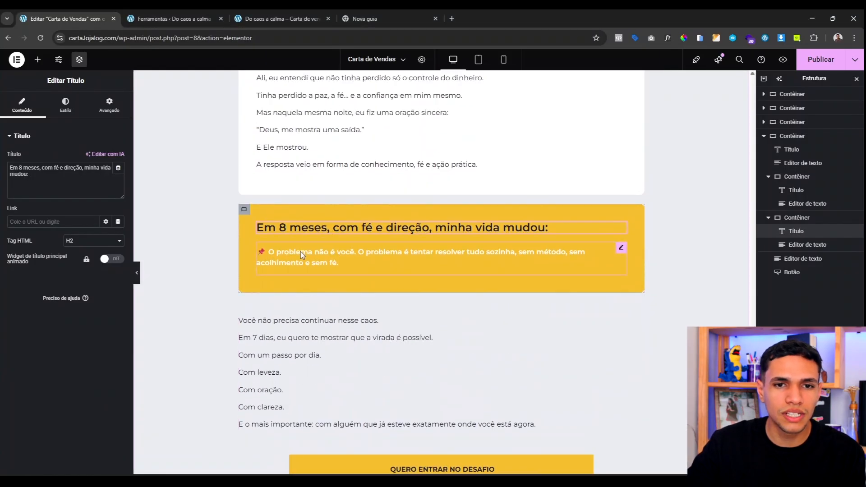
right_click(300, 251)
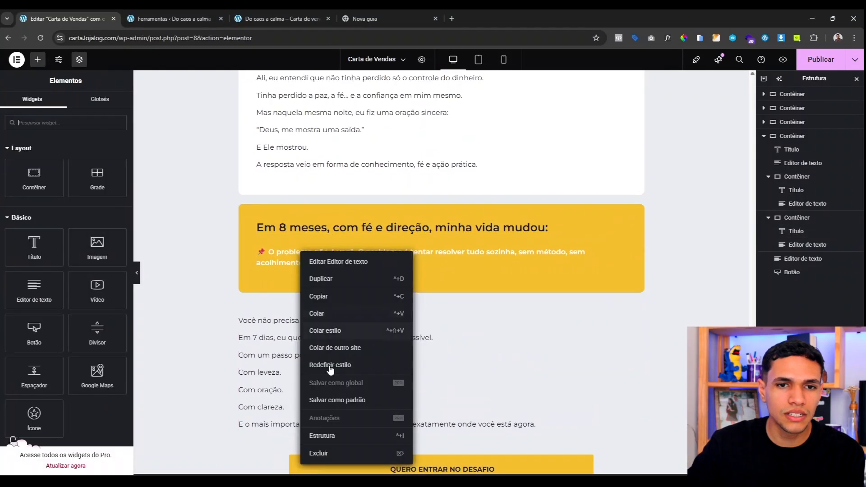
Step: Replace the yellow box's text block with an Icon List widget found by searching 'list'
left_click(341, 458)
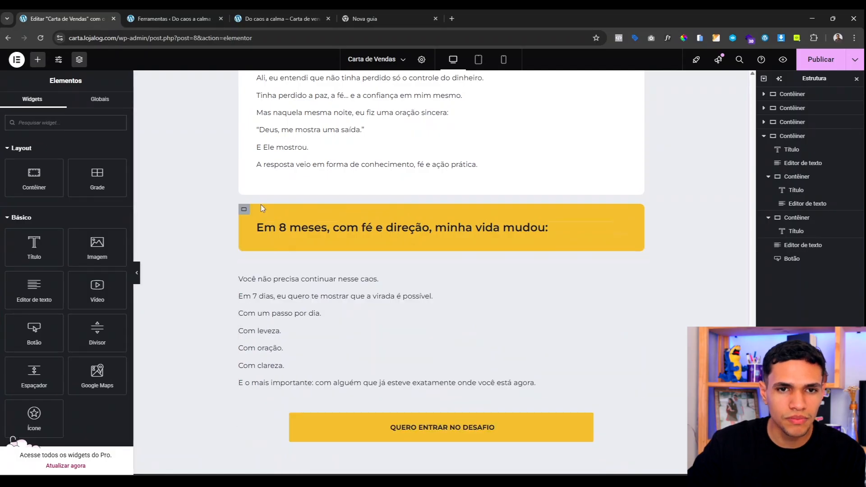
left_click(62, 122)
type("list")
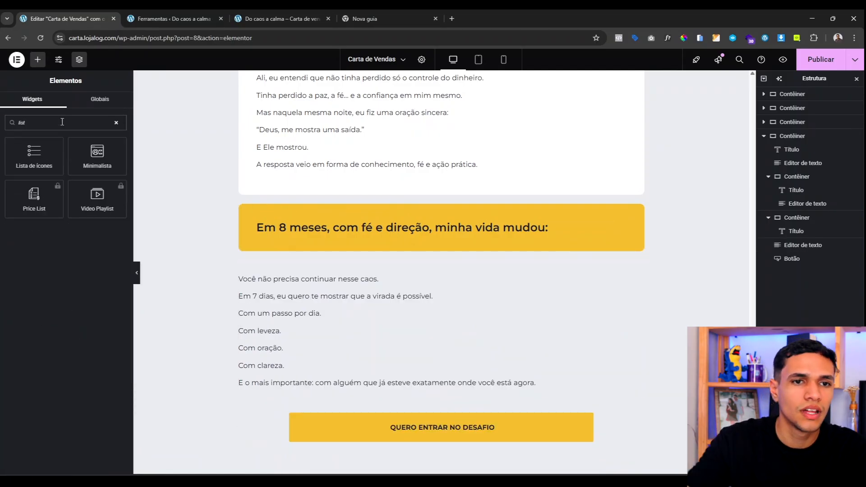
left_click_drag(18, 174, 350, 232)
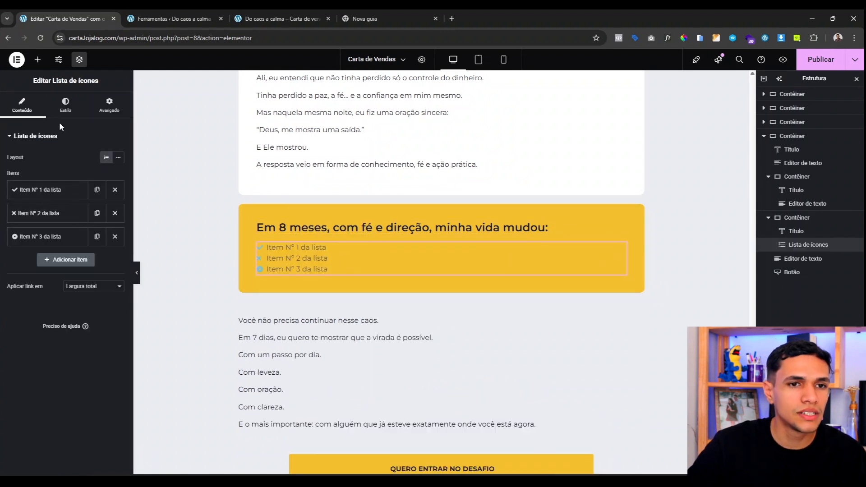
Step: Style the icon list with 15 spacing, a pale icon colour and Cinza text colour
left_click(63, 109)
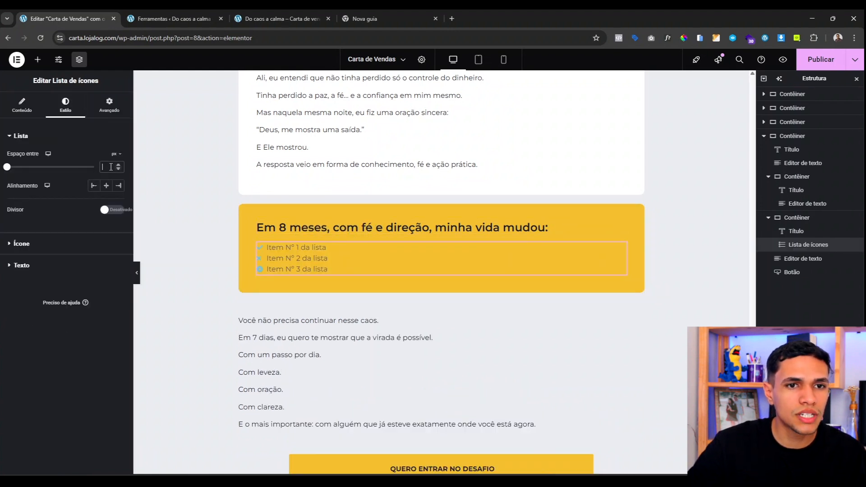
left_click(110, 167)
type("15")
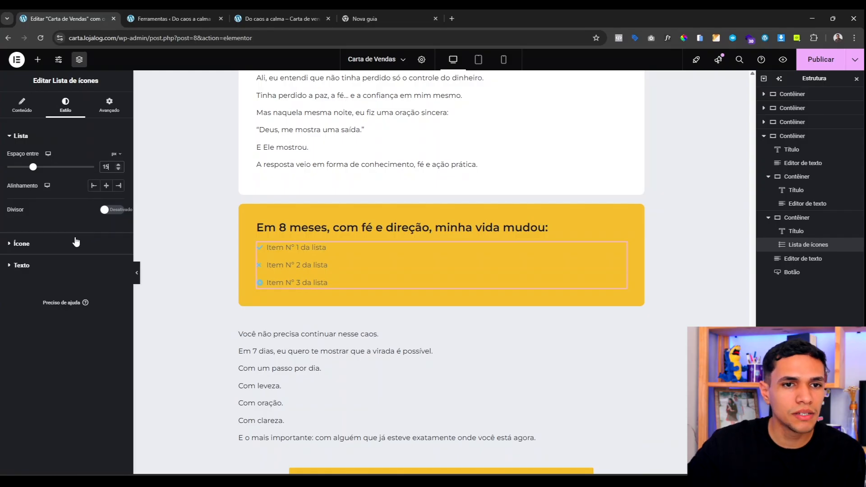
left_click(80, 244)
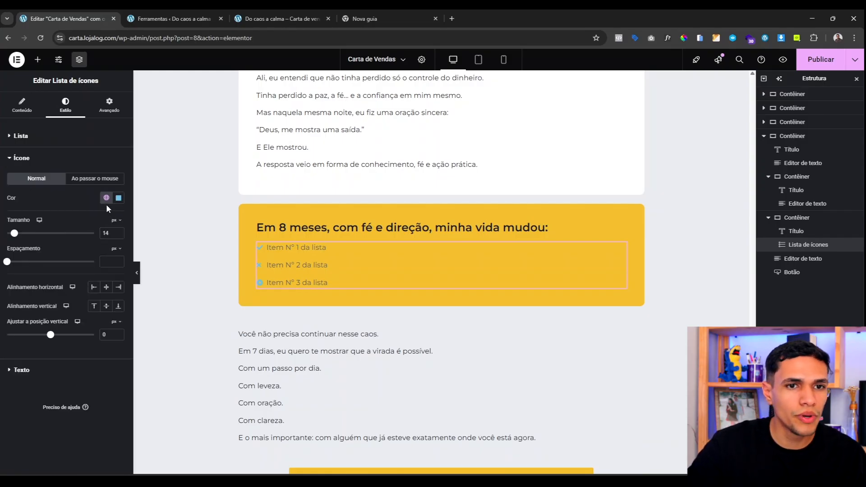
left_click(107, 198)
left_click(63, 356)
left_click(21, 370)
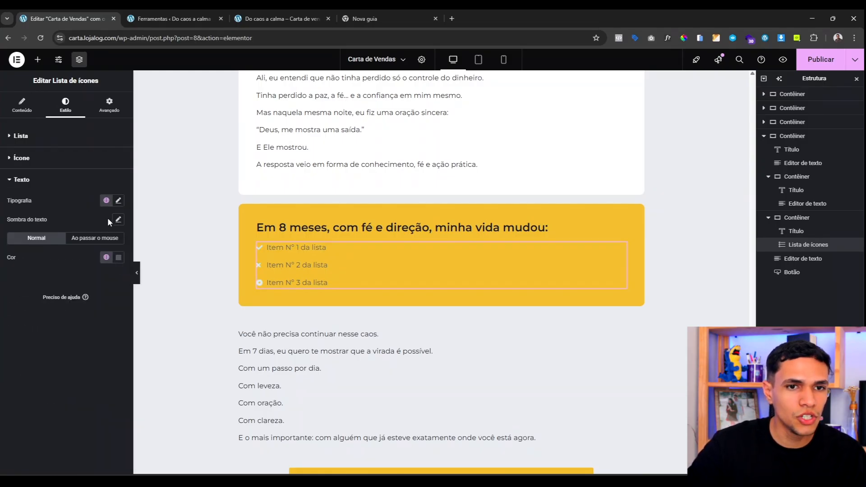
left_click(106, 257)
left_click(61, 426)
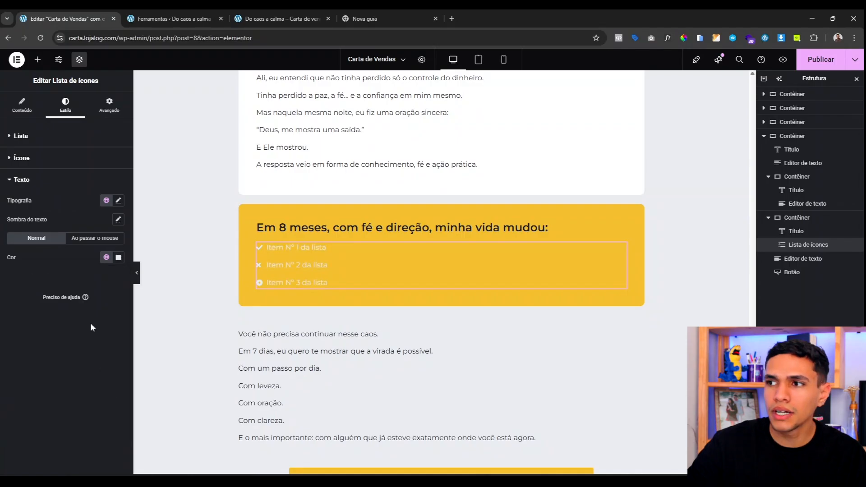
left_click(106, 257)
left_click(54, 377)
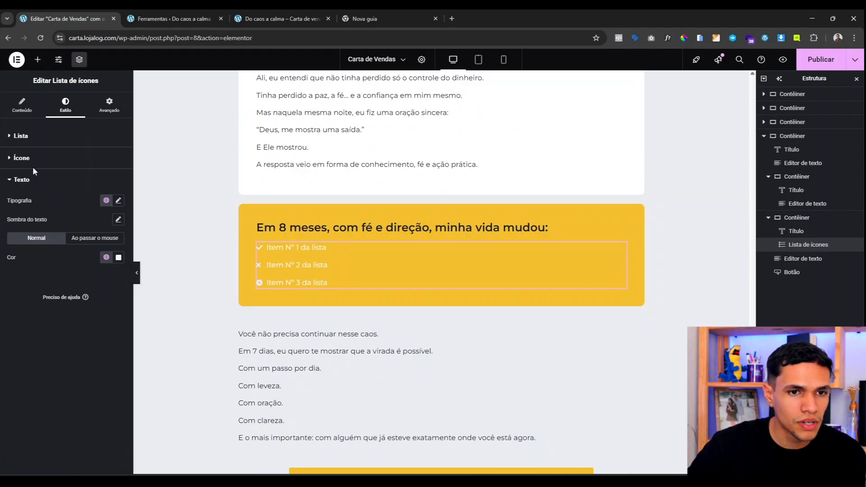
Step: Give the first list item a circle-check icon and the text 'Saí das dívidas'
left_click(23, 104)
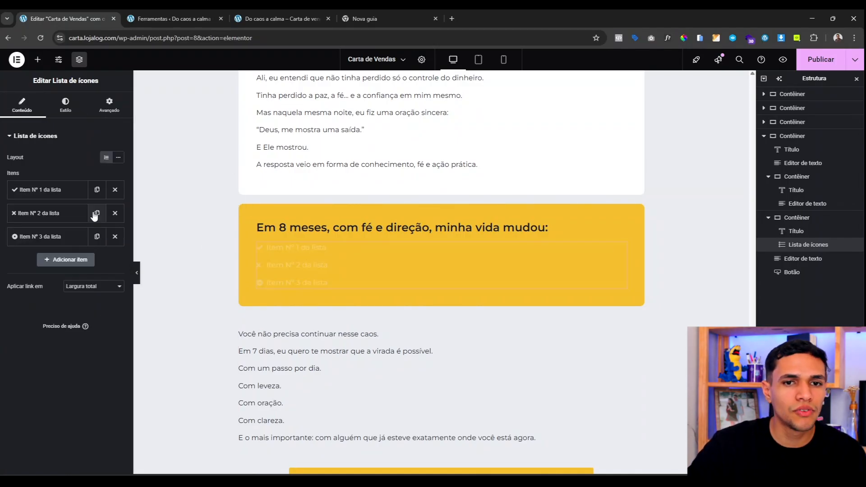
left_click(55, 192)
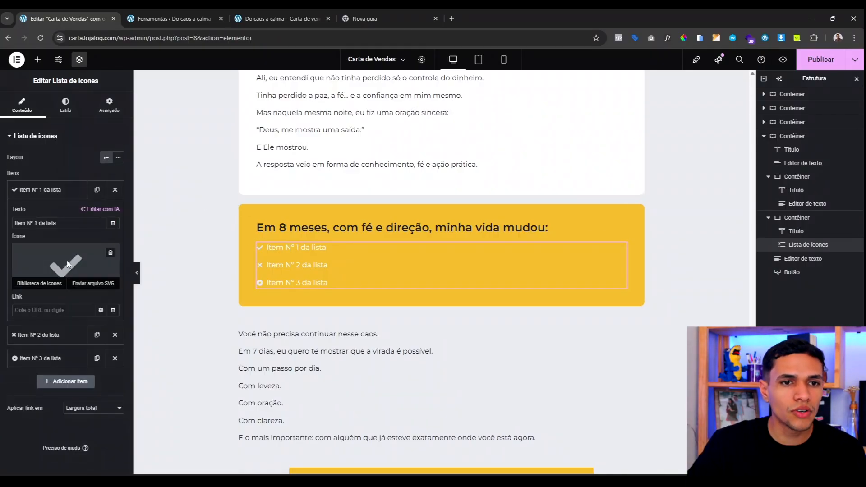
left_click(63, 270)
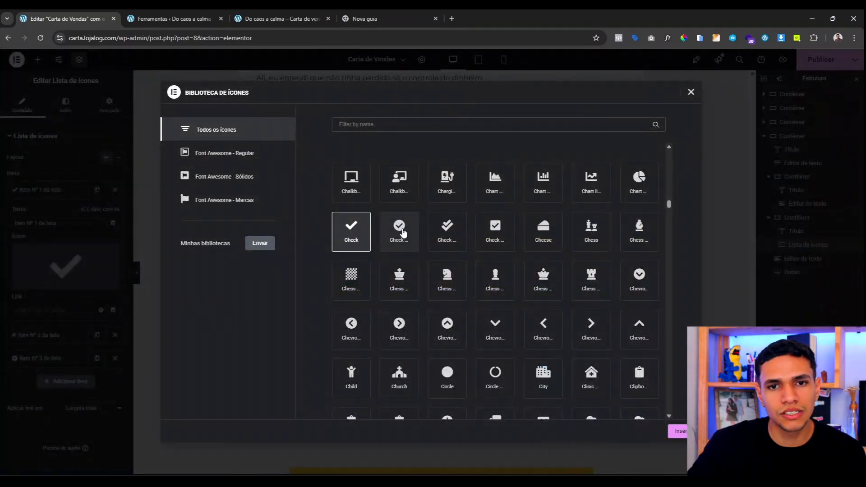
left_click(404, 234)
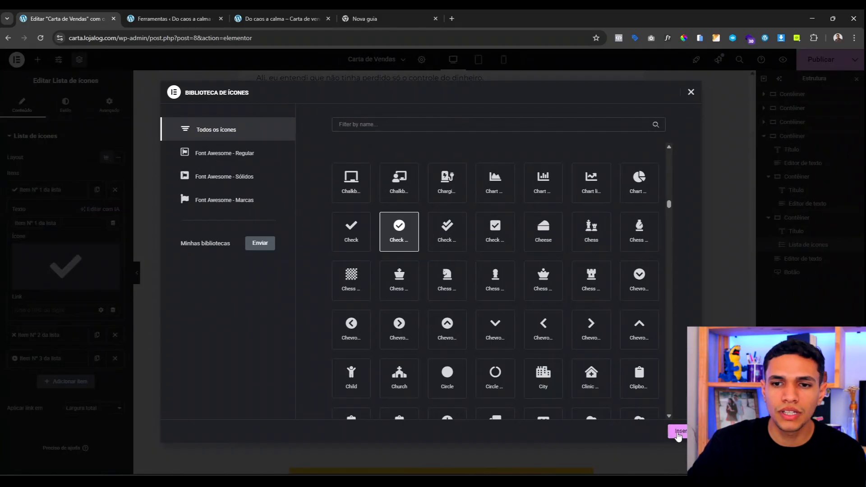
left_click(678, 431)
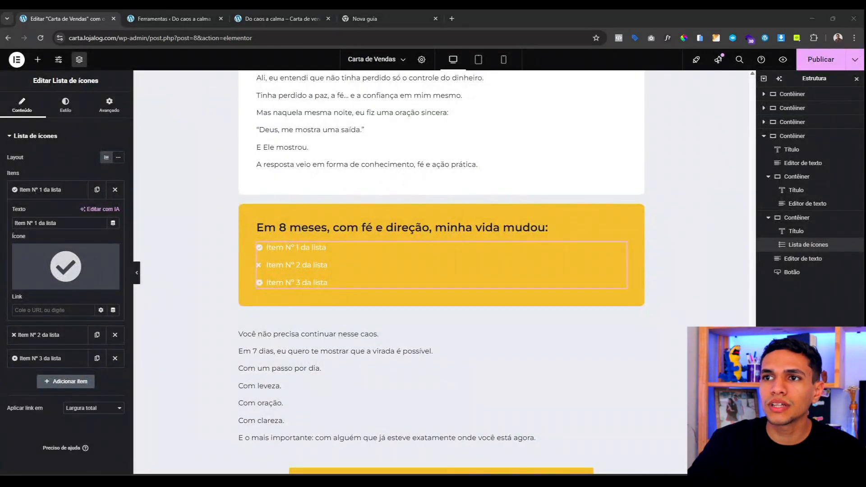
left_click(62, 223)
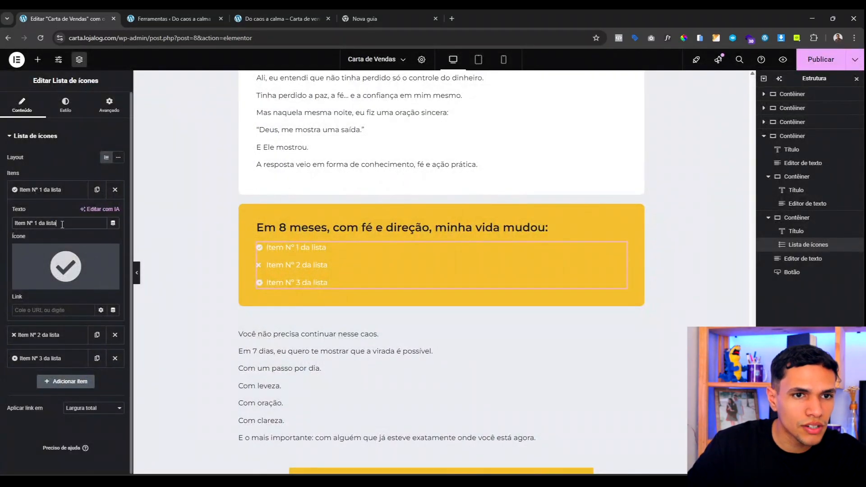
left_click(50, 190)
Step: Duplicate the 'Saí das dívidas' item and remove the surplus copy and placeholder items
left_click(96, 190)
left_click(96, 189)
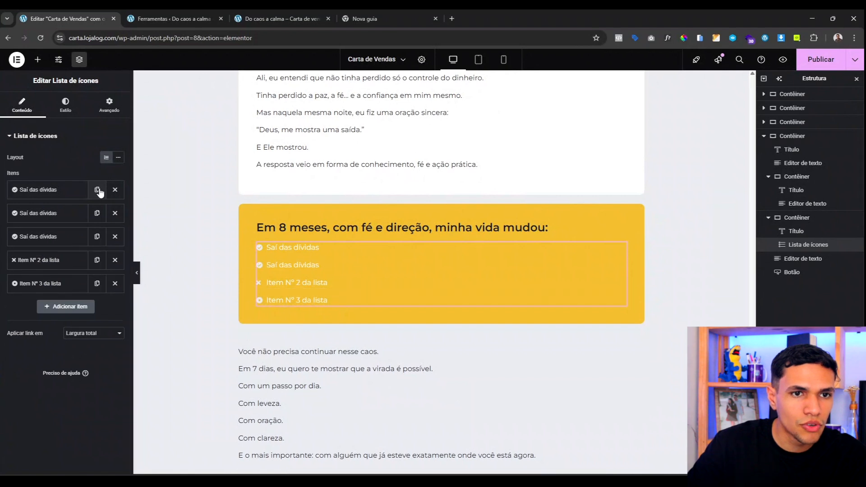
left_click(96, 190)
left_click(115, 260)
left_click(115, 260)
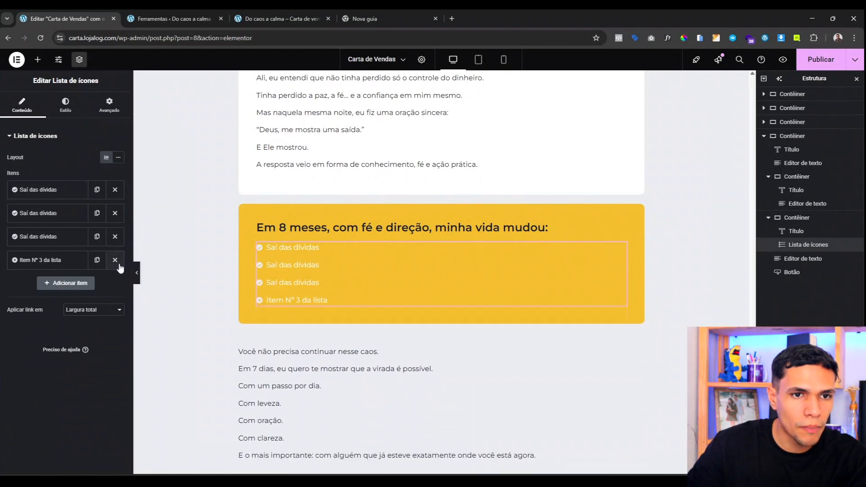
left_click(115, 260)
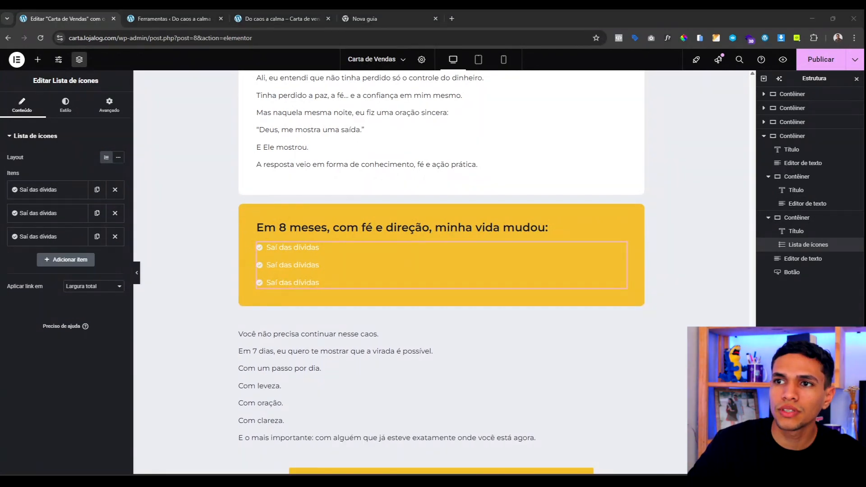
Step: Reword the other items to 'Limpei meu nome', 'Reconstruí minha dignidade' and 'Voltei a sonhar'
left_click(63, 214)
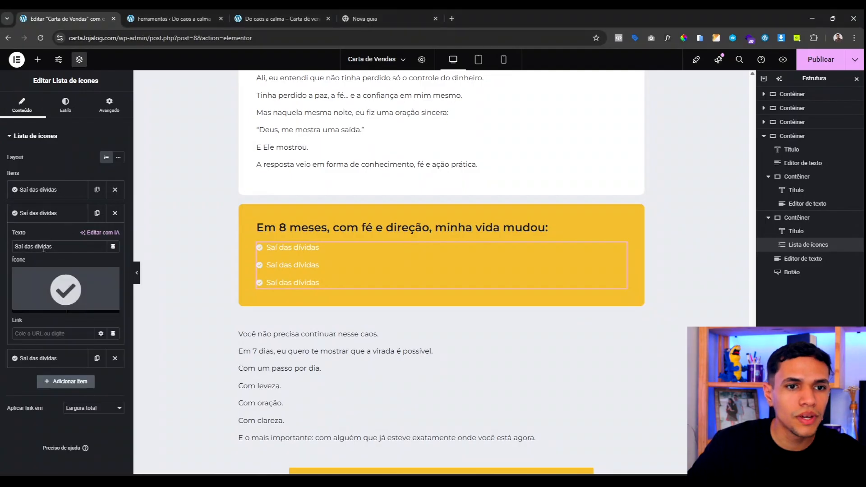
type("Limpei meu nome")
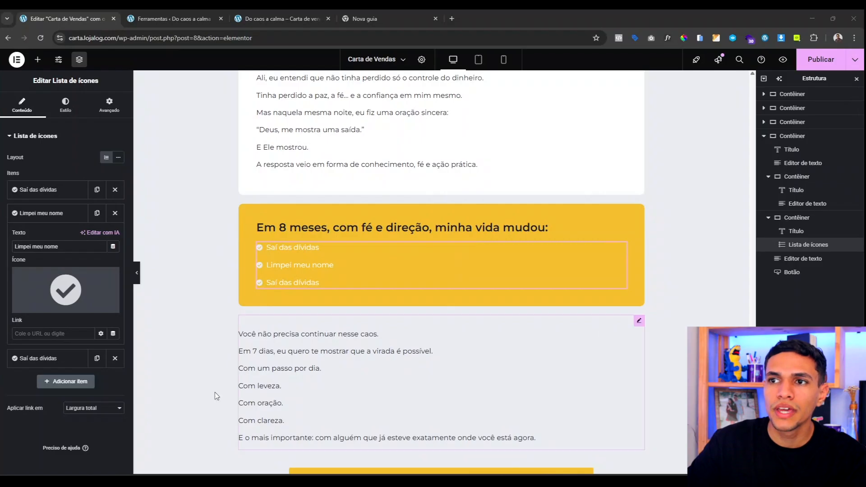
left_click(20, 214)
left_click(51, 243)
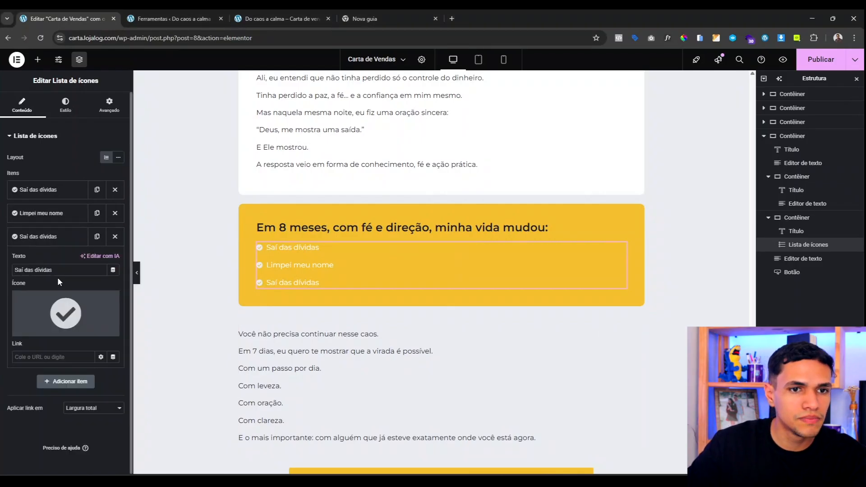
triple_click(58, 270)
type("Reconstruí minha dignidade")
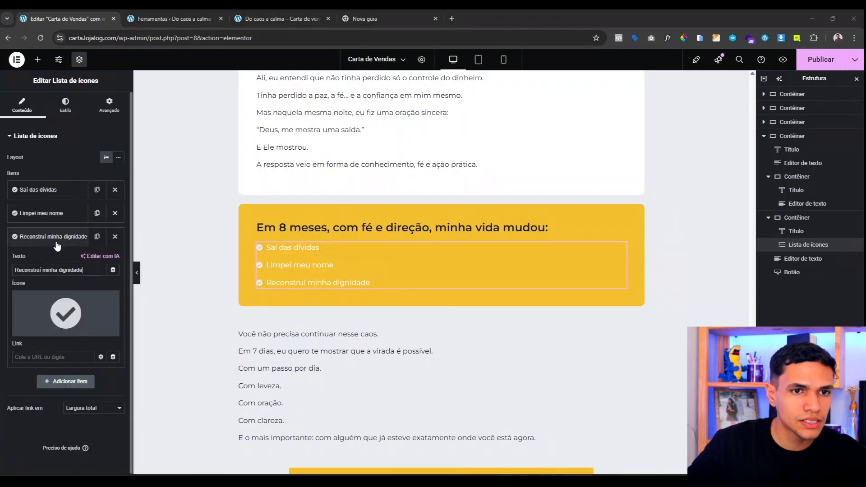
left_click(27, 236)
left_click(97, 236)
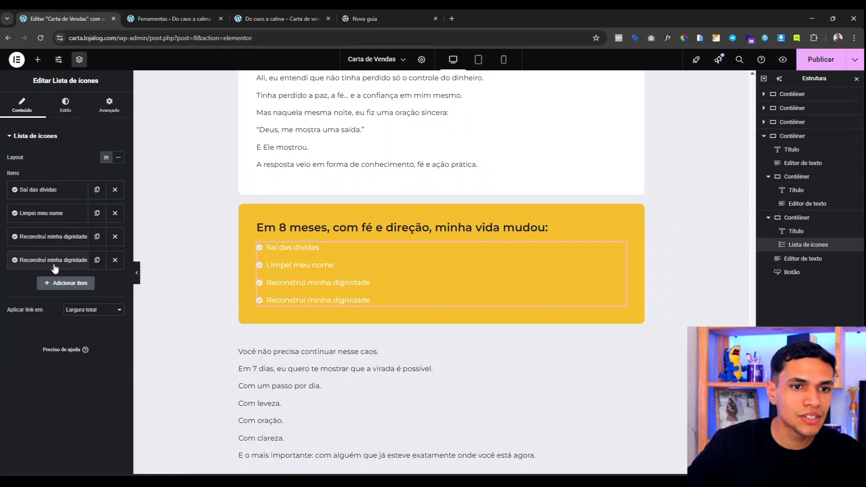
left_click(59, 262)
type("Voltei a sonhar")
left_click(49, 260)
scroll(341, 240, "up", 10)
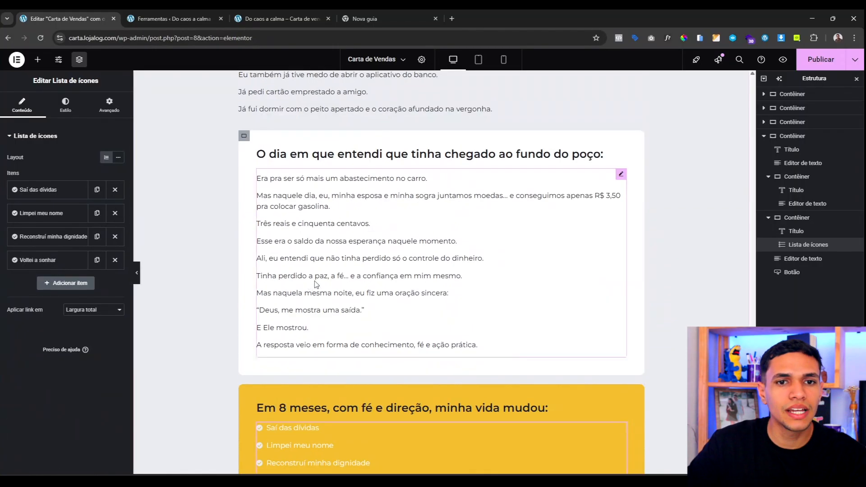
scroll(340, 240, "up", 15)
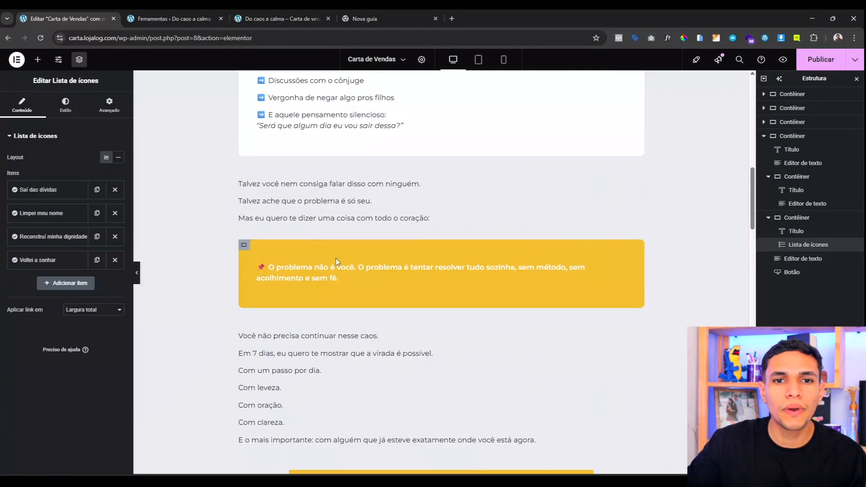
scroll(358, 285, "down", 12)
scroll(360, 285, "down", 15)
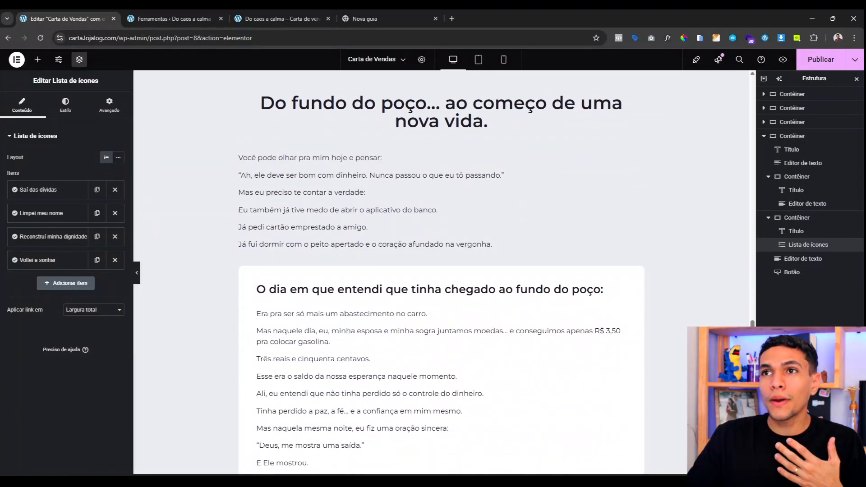
scroll(387, 271, "down", 9)
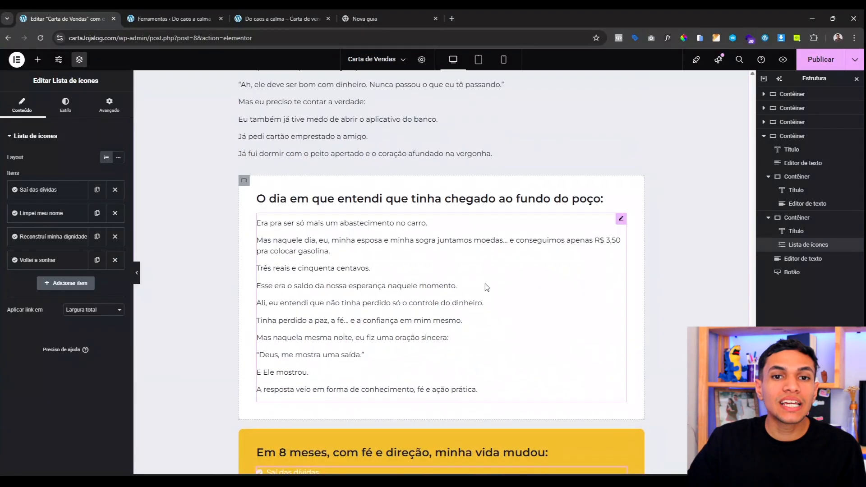
scroll(389, 290, "up", 5)
scroll(392, 293, "up", 20)
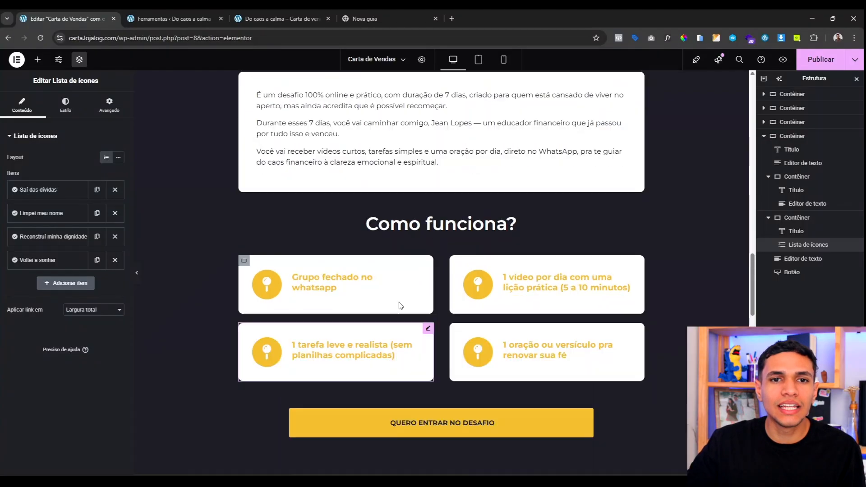
scroll(425, 220, "down", 2)
scroll(426, 219, "down", 15)
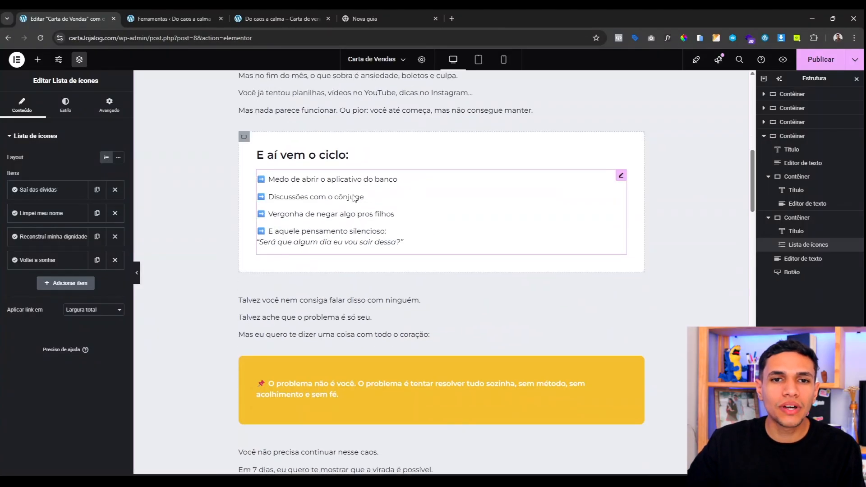
scroll(365, 262, "up", 3)
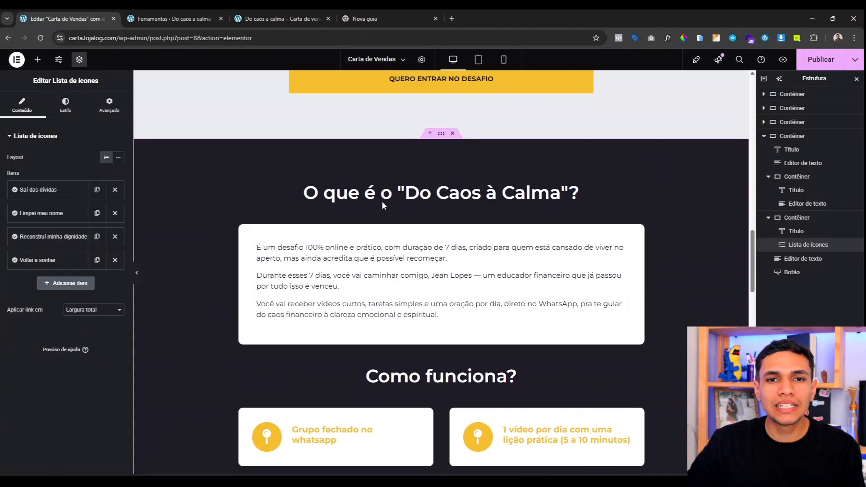
scroll(507, 210, "down", 10)
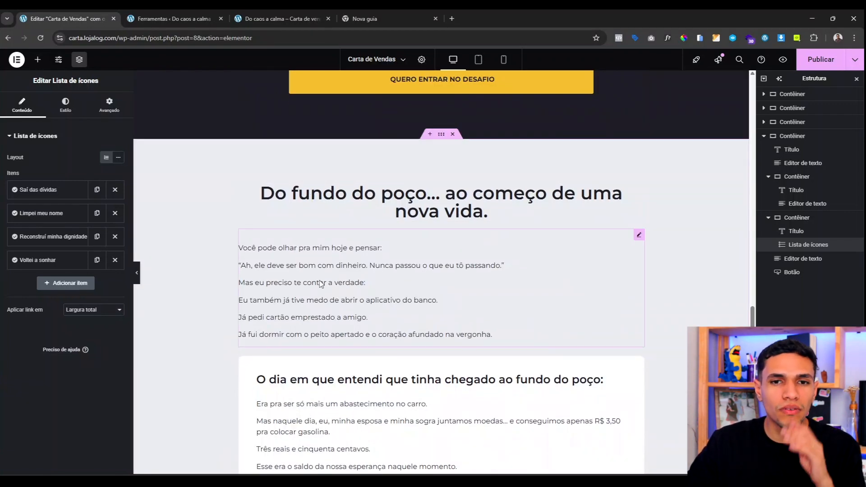
scroll(365, 334, "down", 1)
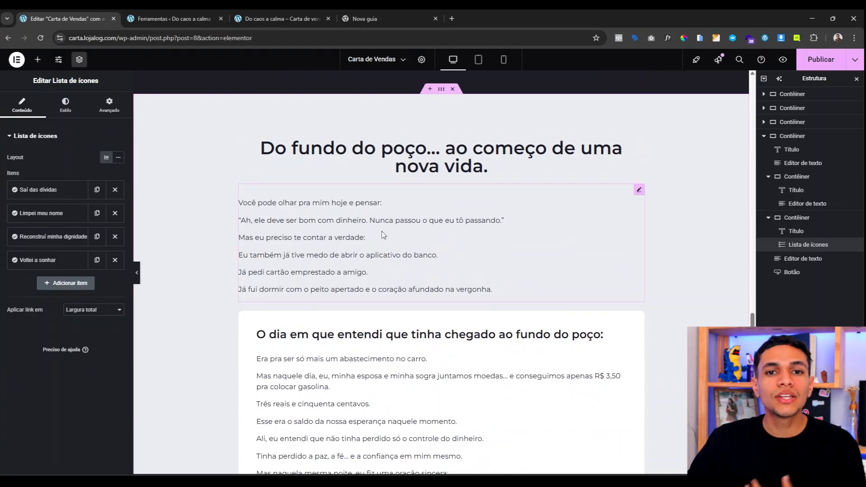
scroll(342, 264, "down", 3)
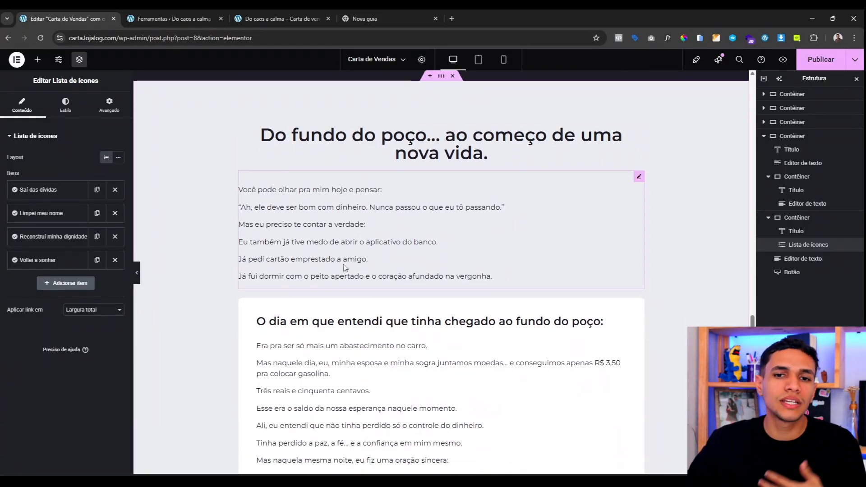
scroll(343, 267, "down", 3)
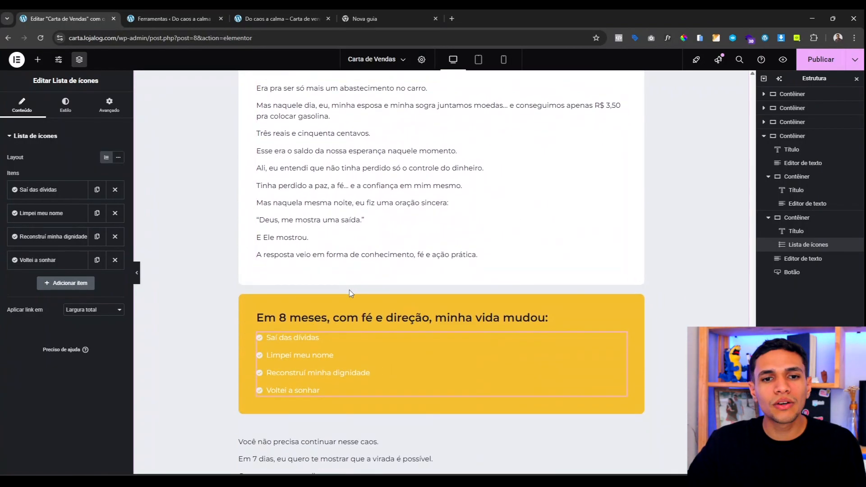
scroll(349, 289, "down", 1)
scroll(370, 328, "down", 3)
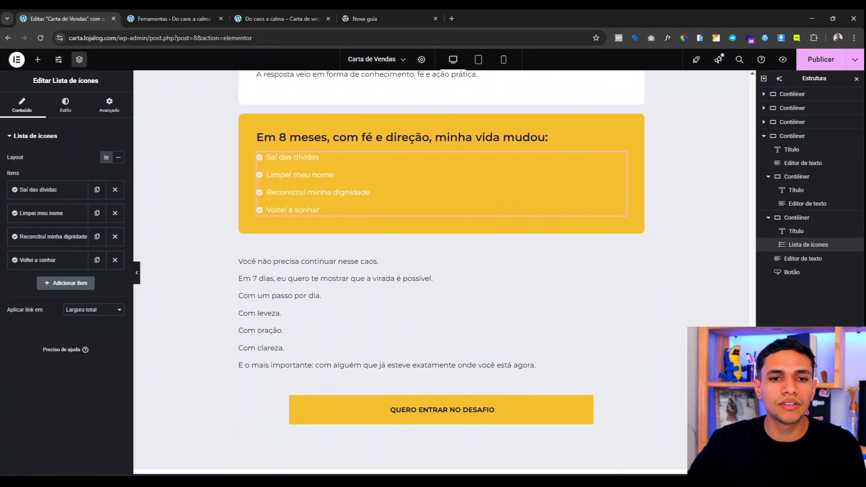
scroll(344, 246, "down", 1)
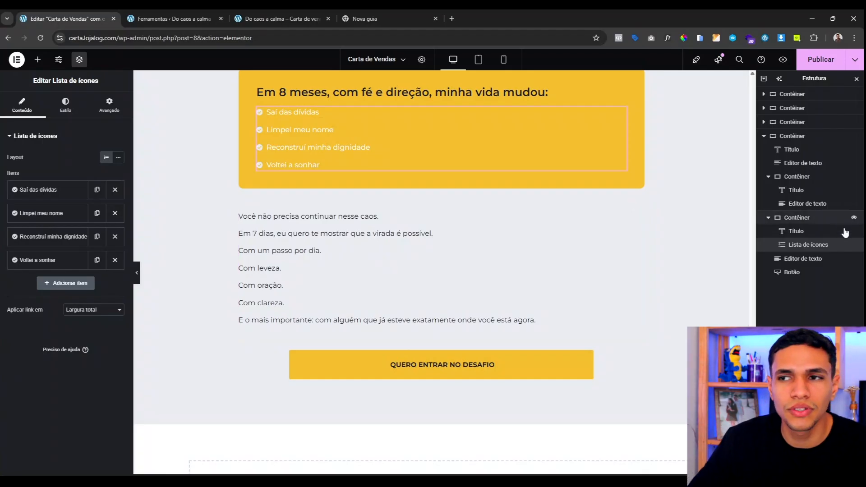
scroll(520, 200, "up", 8)
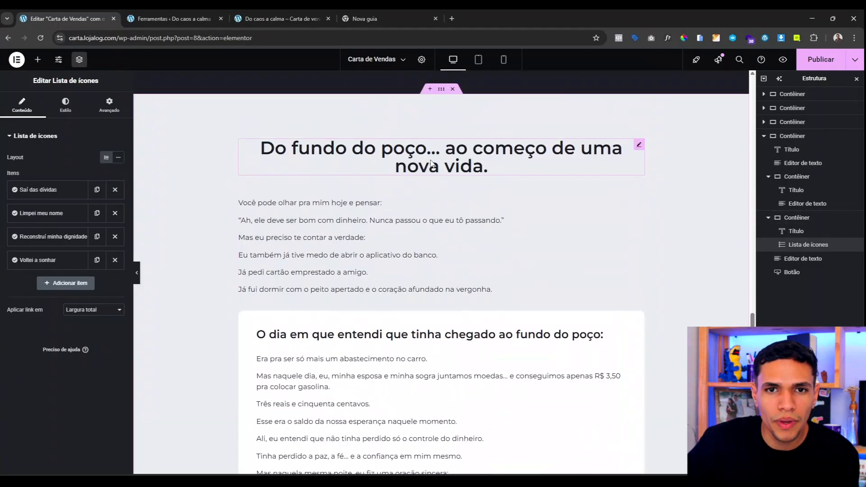
Step: Copy the existing heading and paste it above the closing text block
right_click(430, 164)
key("Escape")
scroll(397, 239, "down", 15)
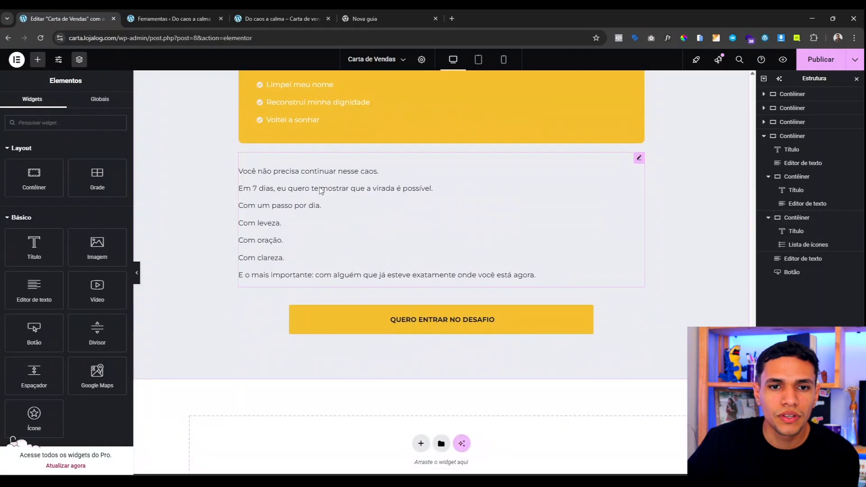
right_click(321, 190)
left_click(353, 251)
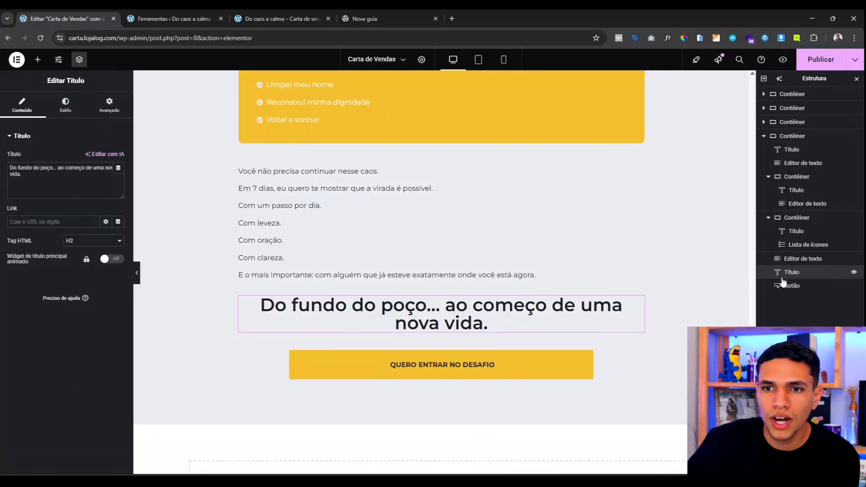
left_click_drag(782, 281, 778, 258)
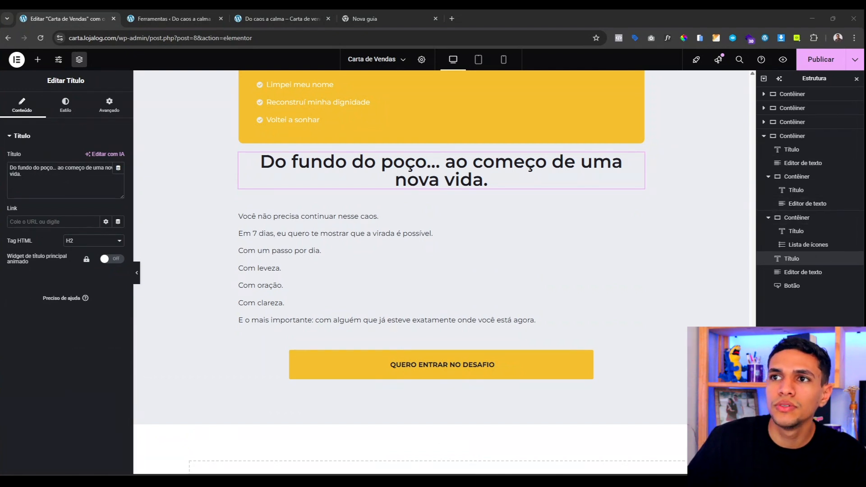
Step: Change the new heading's text to 'E não fui só eu...'
left_click(30, 178)
key("ctrl+a")
type("E não fui só eu...")
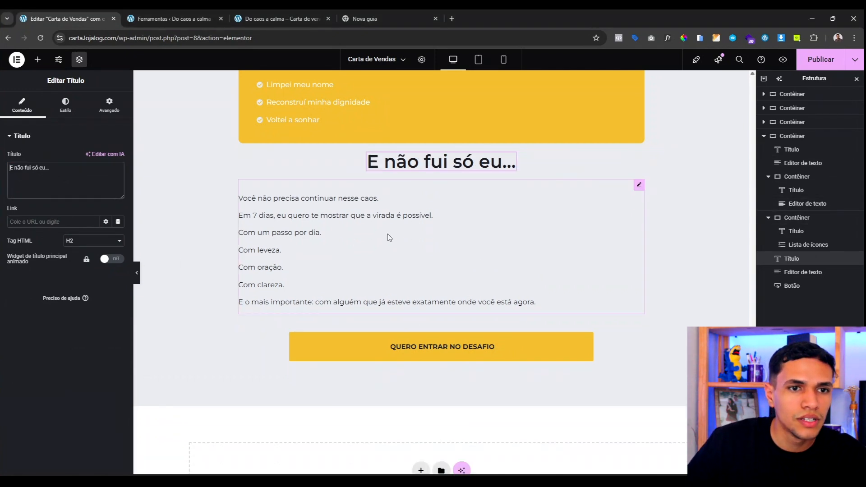
scroll(389, 324, "up", 2)
scroll(469, 275, "up", 2)
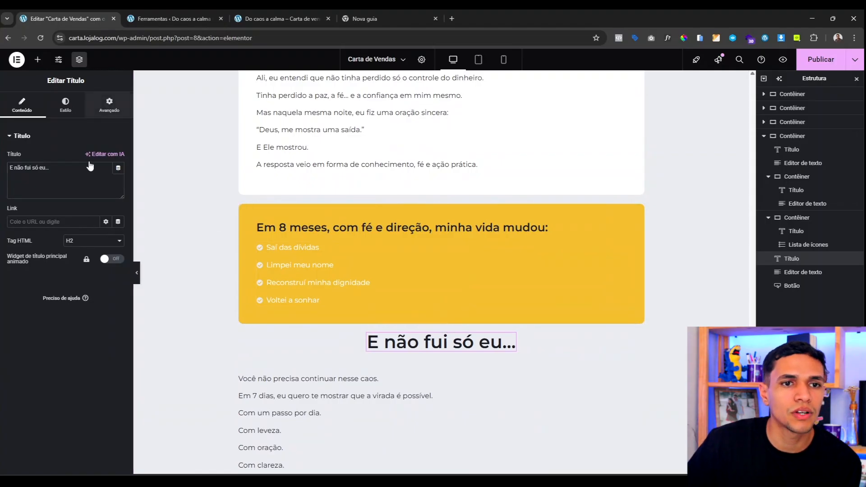
Step: Give the heading a 40 px top margin under Avançado
left_click(109, 105)
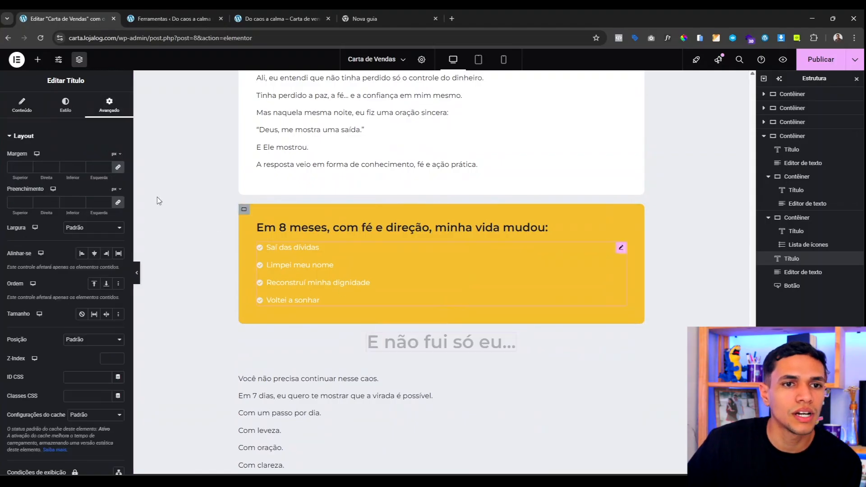
left_click(10, 165)
type("4")
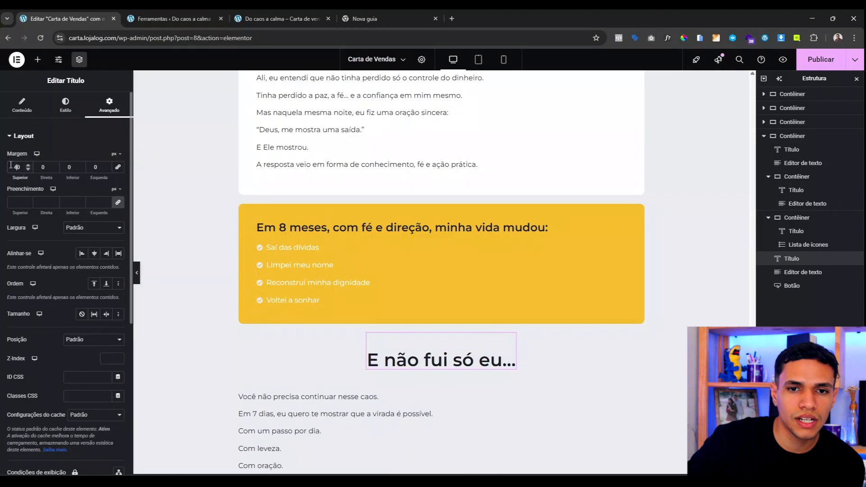
scroll(434, 317, "down", 2)
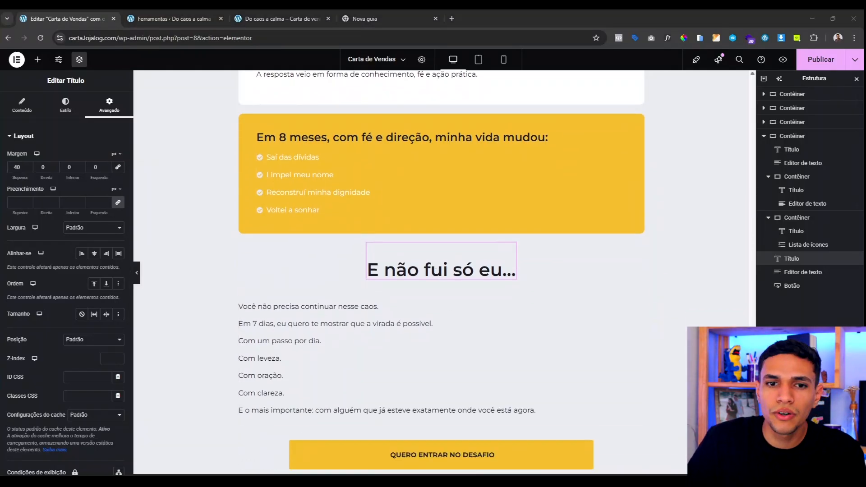
left_click(286, 354)
Step: Replace the closing text with the centred 'Desde então, dezenas de pessoas...' paragraph
triple_click(56, 256)
key("ctrl+a")
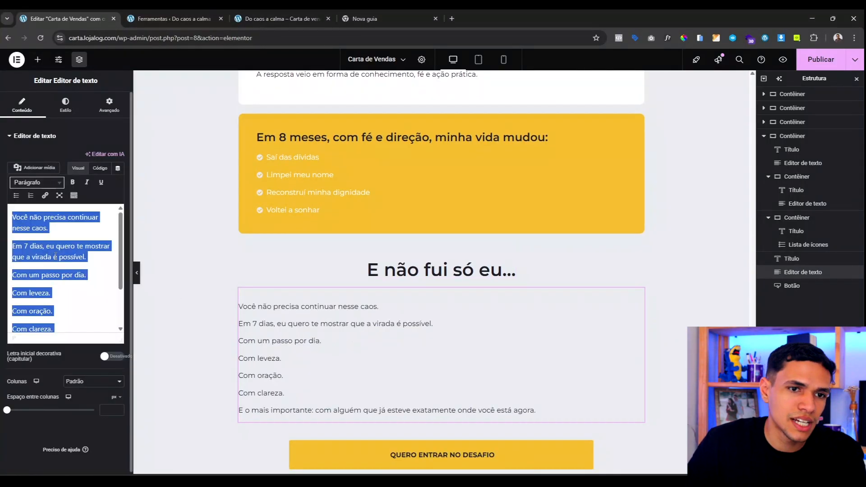
type("Desde então, dezenas de pessoas já passaram pelo mesmo método. Gente como a Andréa, a Juliana, o Marcos — pais, mães, CLTs endividados, que achavam que \"era tarde demais\"...")
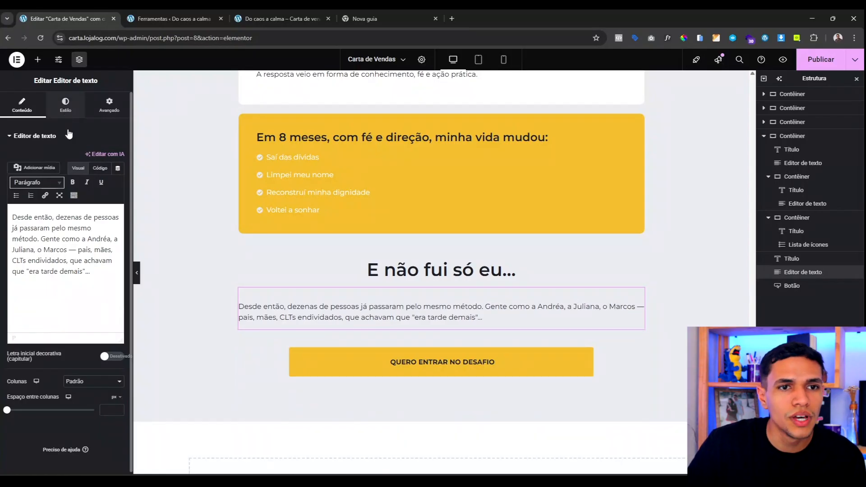
left_click(65, 104)
left_click(94, 157)
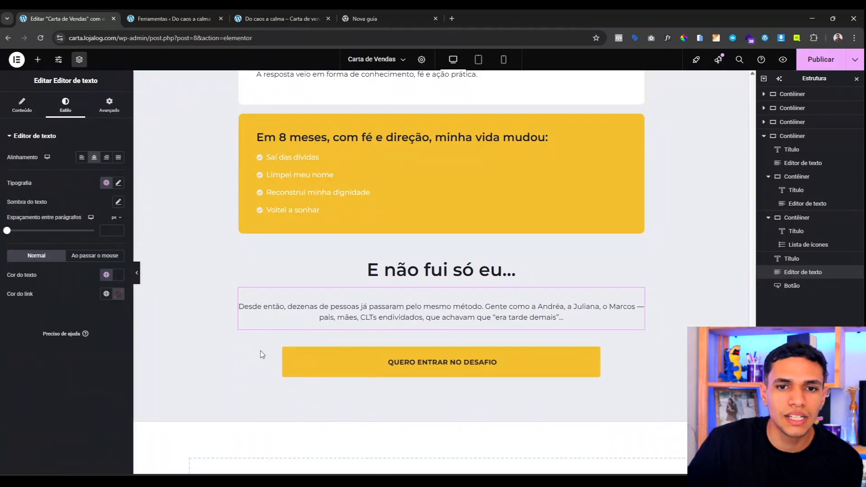
scroll(496, 352, "down", 2)
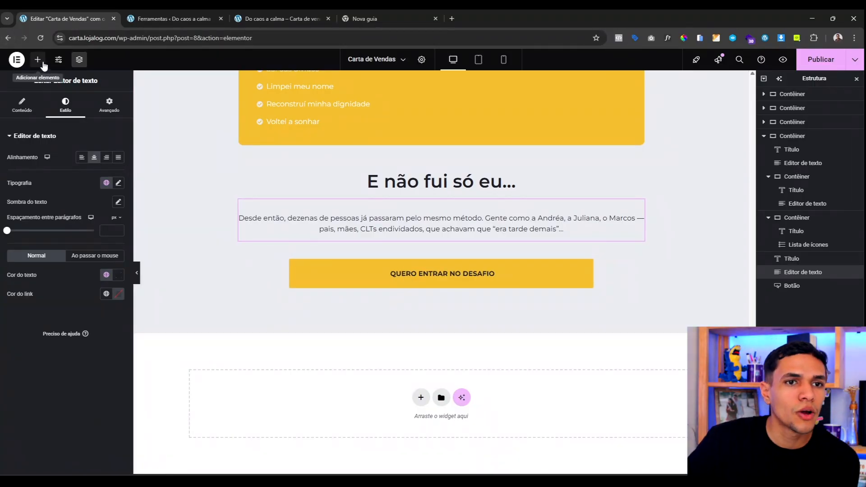
Step: Add an empty container below the paragraph
left_click(43, 63)
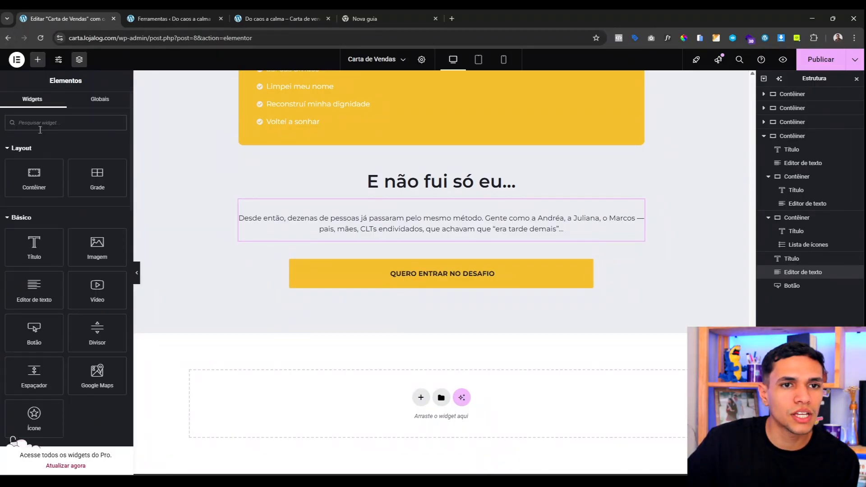
left_click_drag(41, 173, 376, 237)
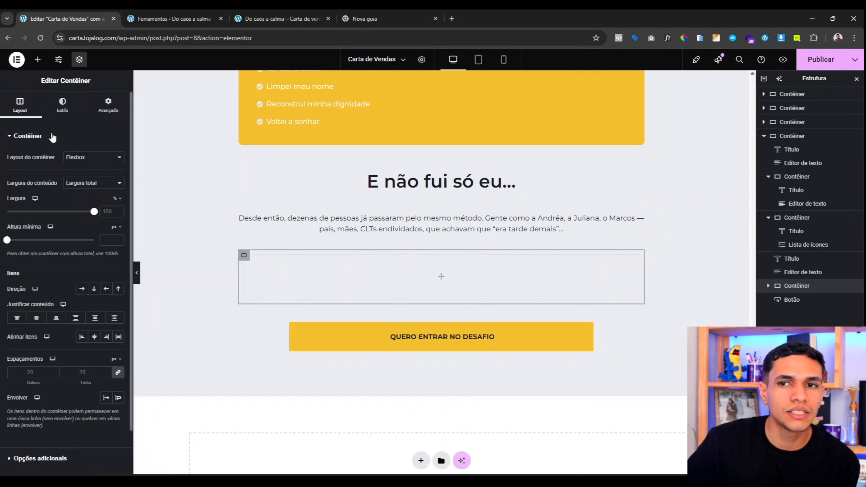
left_click(109, 104)
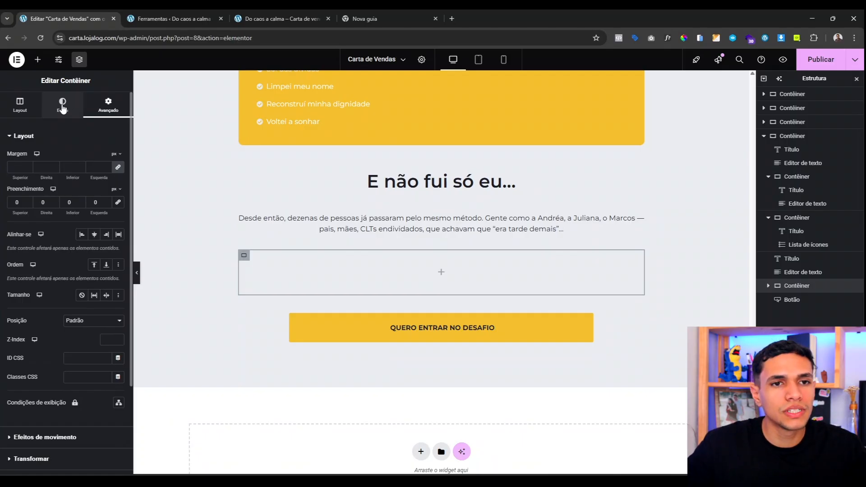
left_click(37, 59)
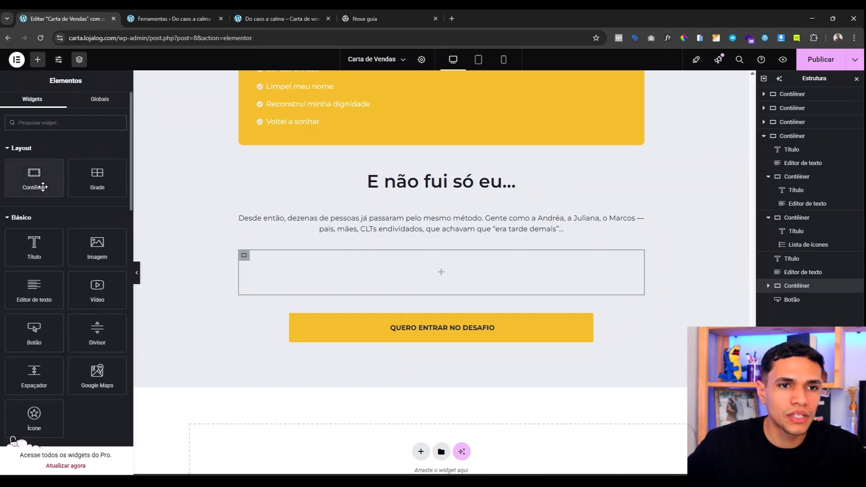
Step: Nest an inner container and give it 30 px padding on all sides
left_click_drag(43, 186, 343, 278)
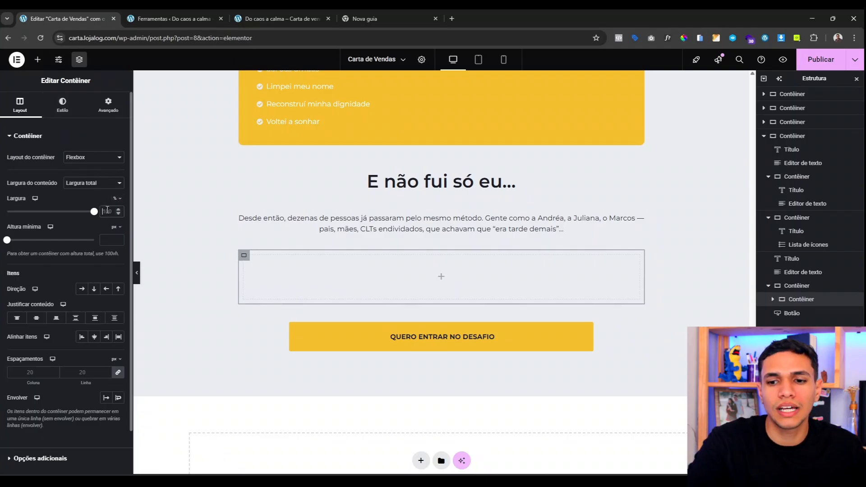
type("50")
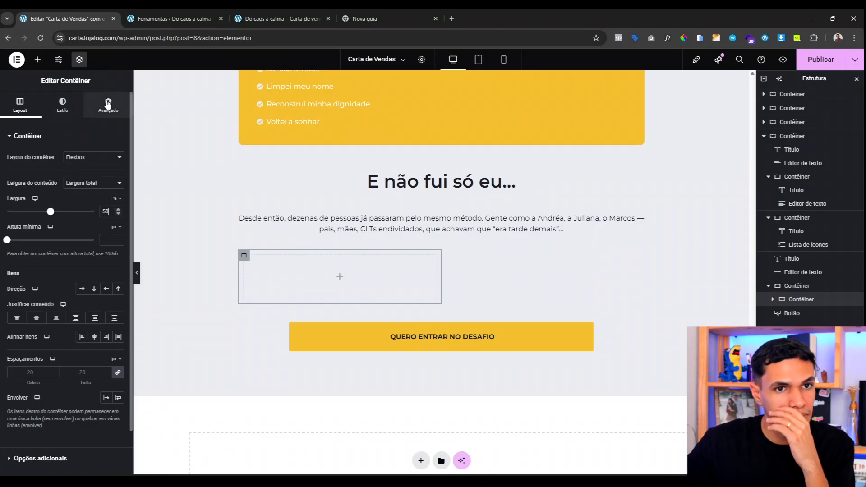
left_click(108, 104)
left_click(123, 203)
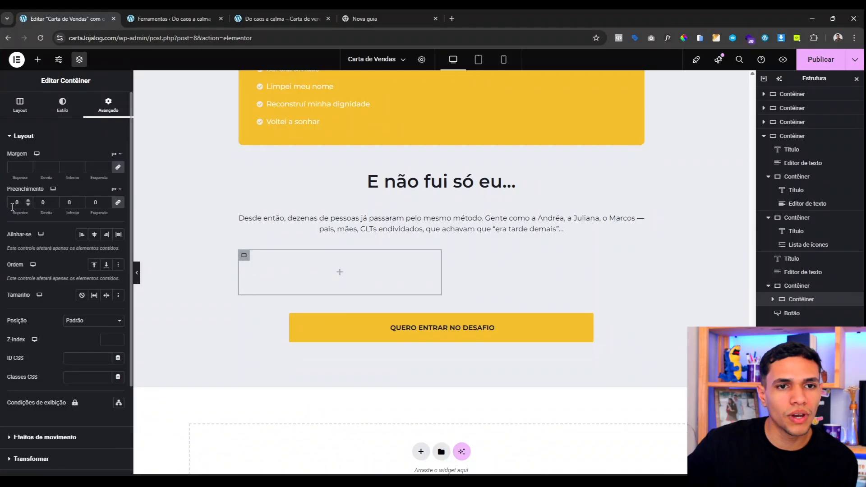
type("300")
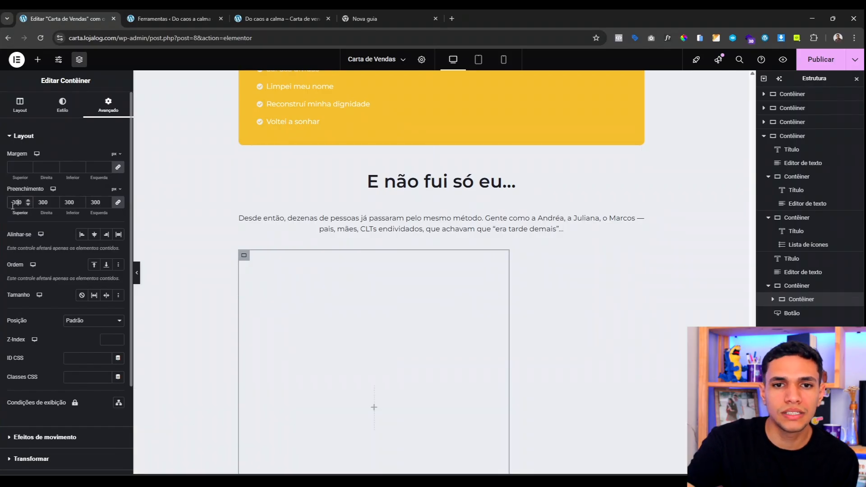
key("BackSpace")
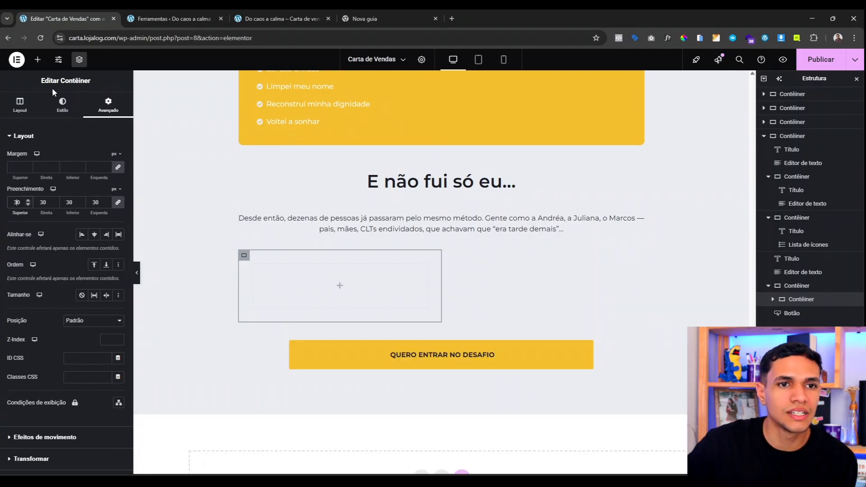
Step: Give the inner container a white background and 10 px border radius
left_click(62, 106)
left_click(84, 180)
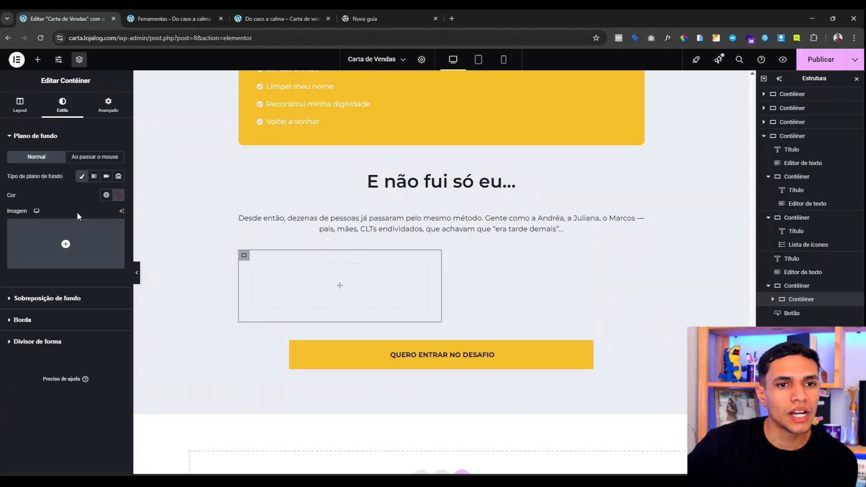
left_click(106, 195)
left_click(44, 311)
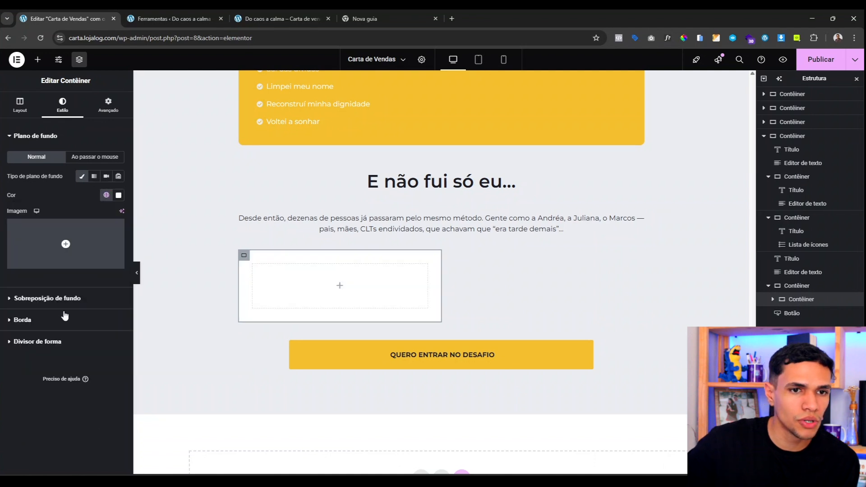
left_click(56, 317)
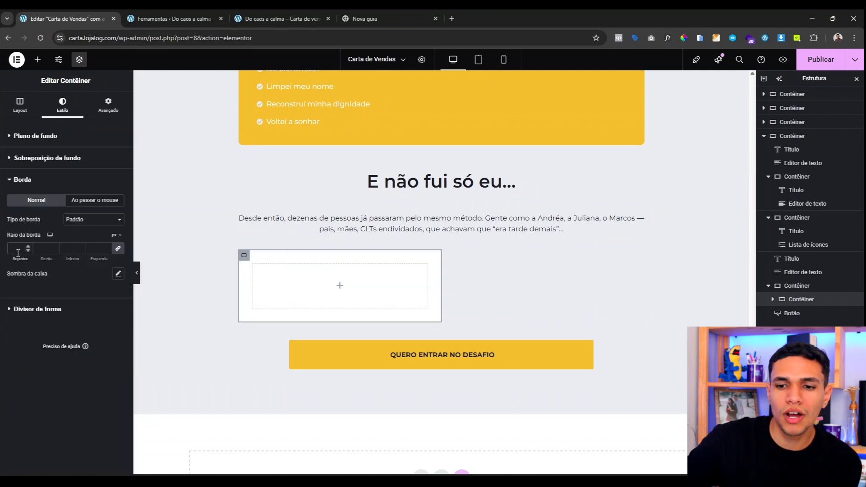
type("10")
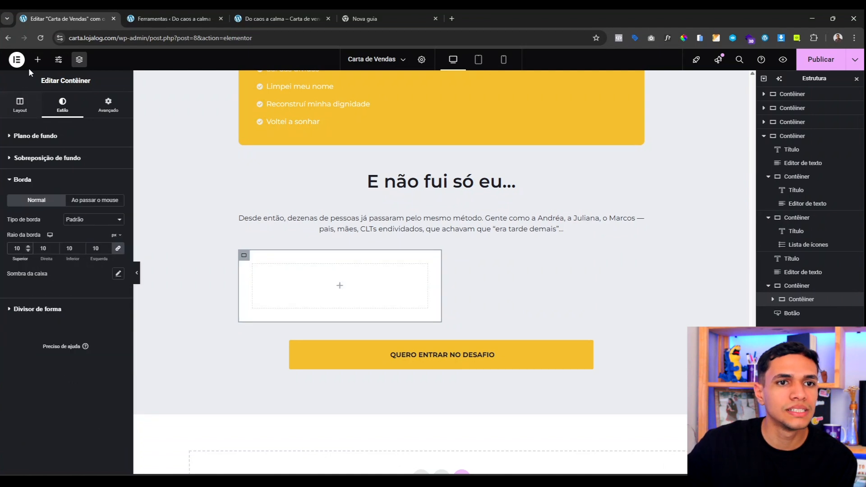
left_click(37, 60)
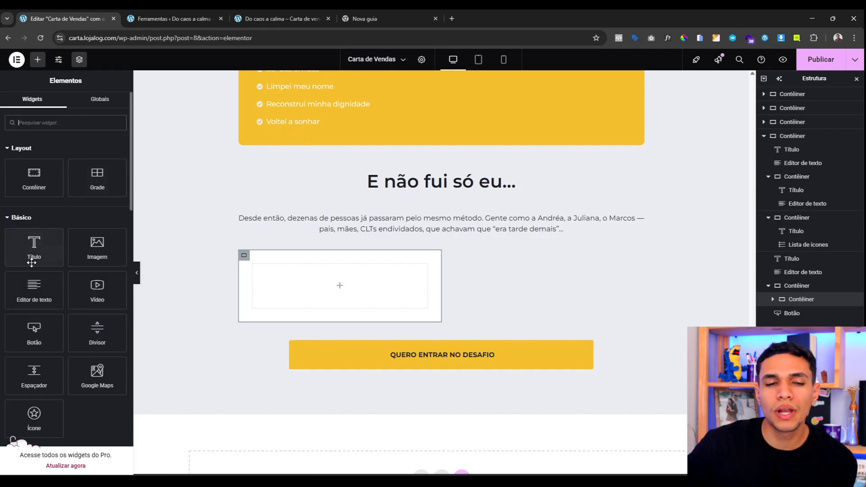
Step: Add a Text Editor to the empty card and paste the 'Nunca pensei que em apenas uma semana...' testimonial
left_click_drag(34, 290, 318, 286)
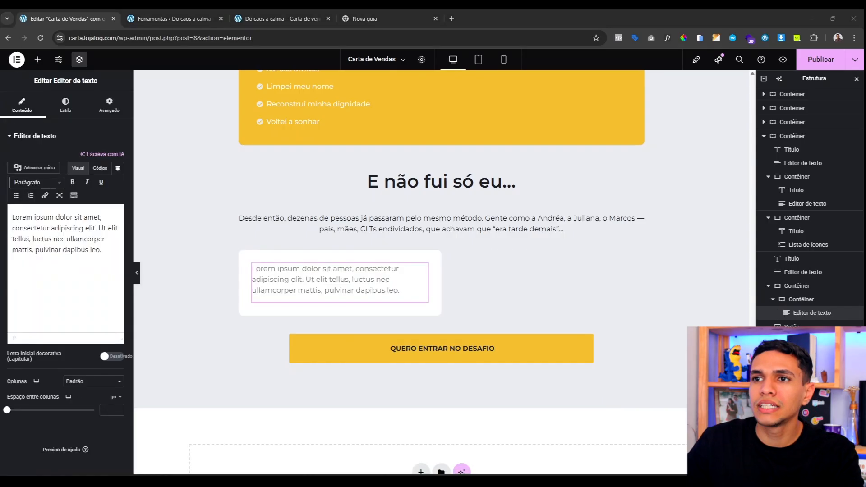
key("ctrl+a")
type("Nunca pensei que em apenas uma semana eu teria tanta clareza. Agora sei por onde começar e não tenho mais medo de abrir meu aplicativo do banco.")
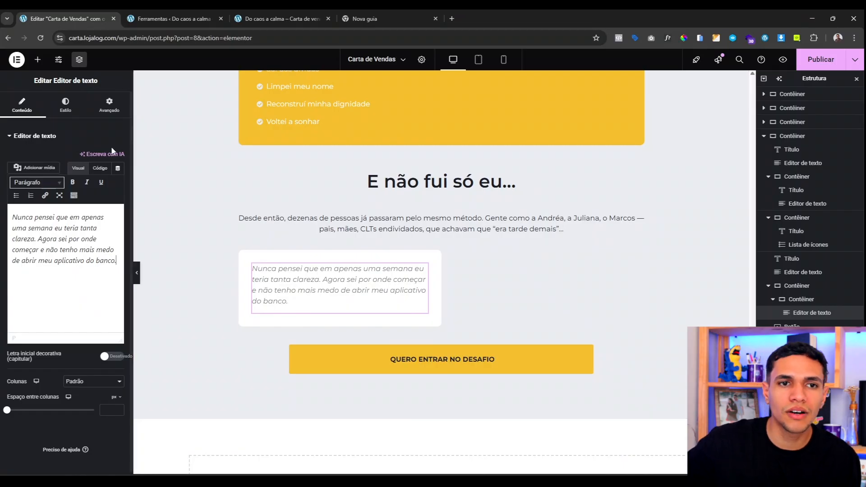
Step: Style the testimonial italic with weight 600 in the global Azul colour
left_click(66, 106)
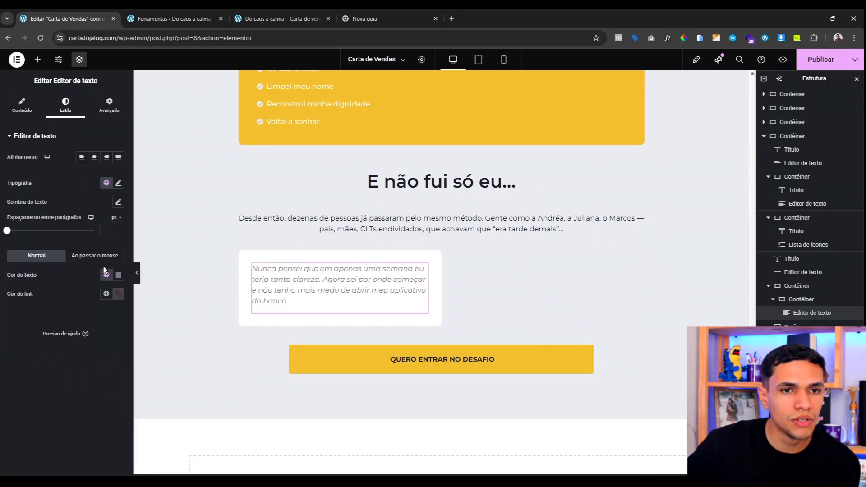
left_click(118, 182)
left_click(86, 309)
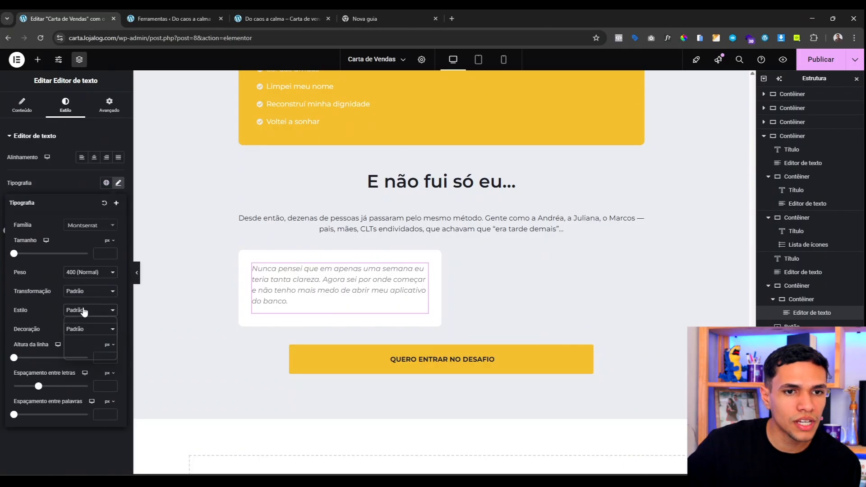
left_click(80, 343)
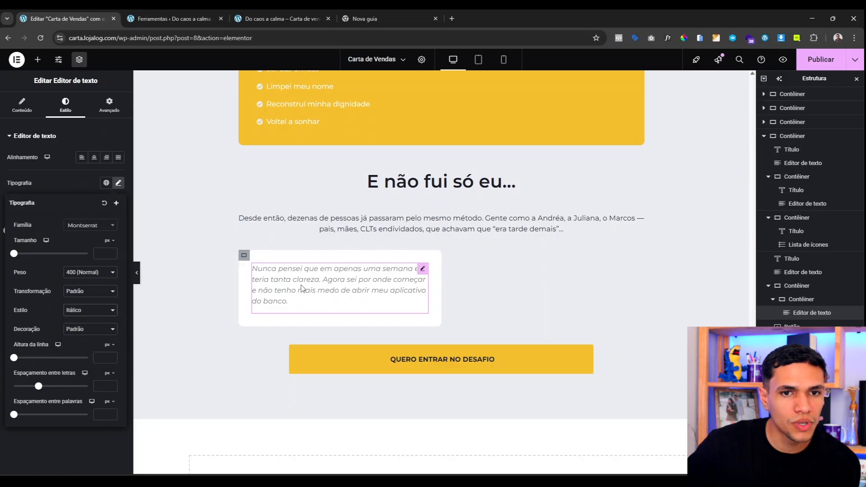
left_click(107, 272)
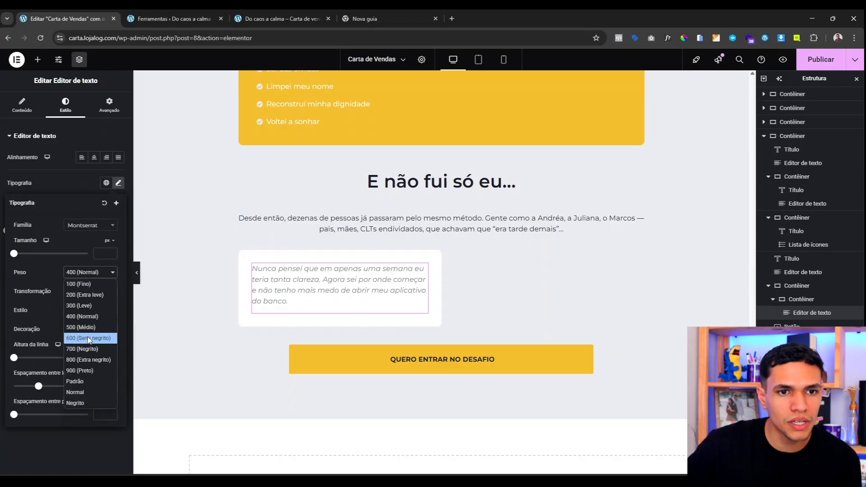
left_click(88, 338)
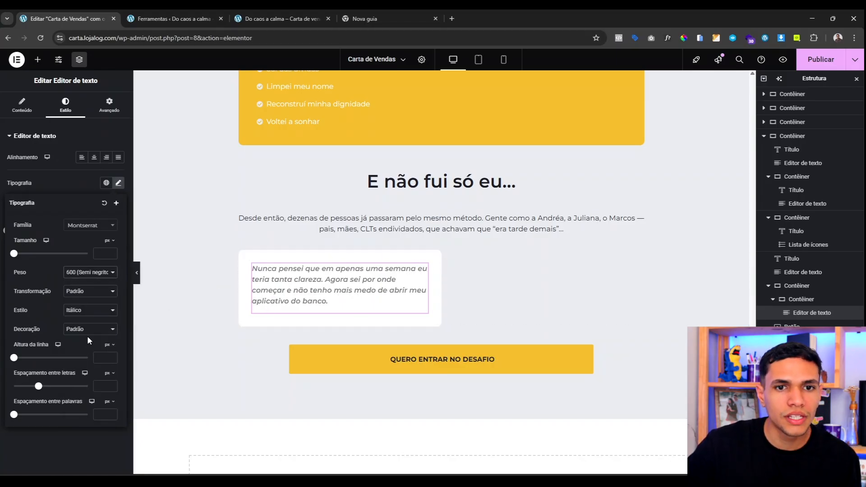
left_click(70, 181)
left_click(106, 275)
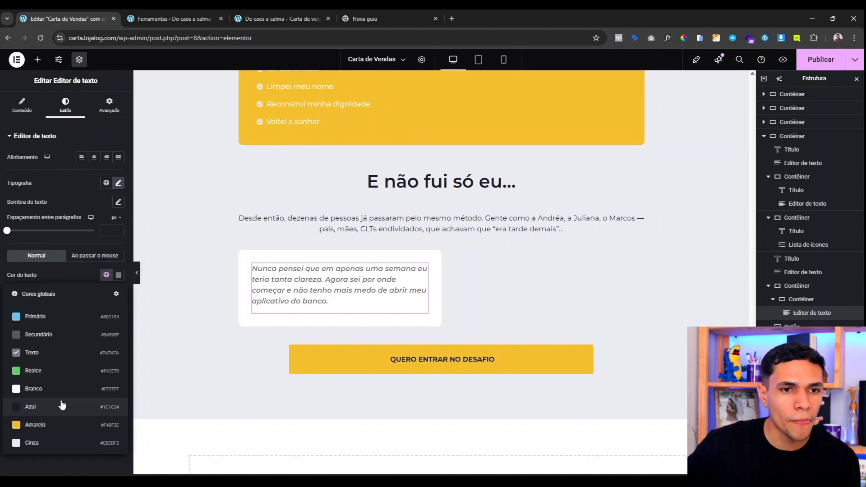
left_click(62, 405)
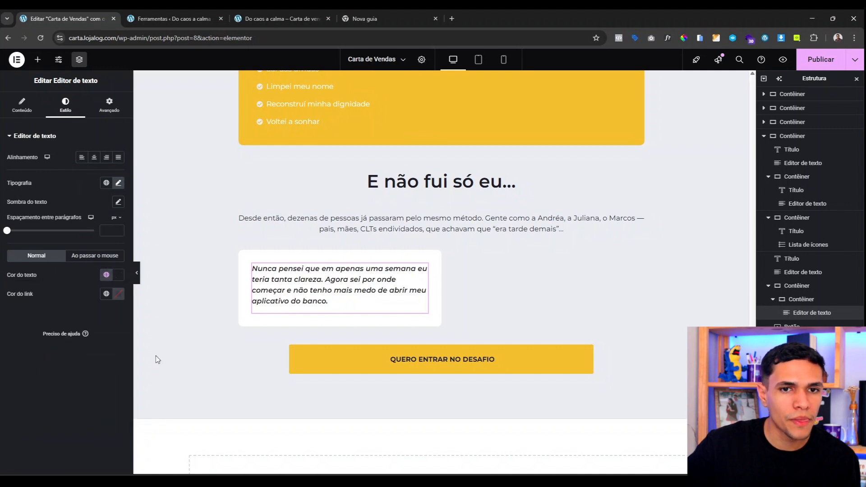
left_click(38, 60)
Step: Add a heading with the author's name below the quote, size 25, global Azul colour
left_click_drag(33, 246, 327, 299)
triple_click(34, 164)
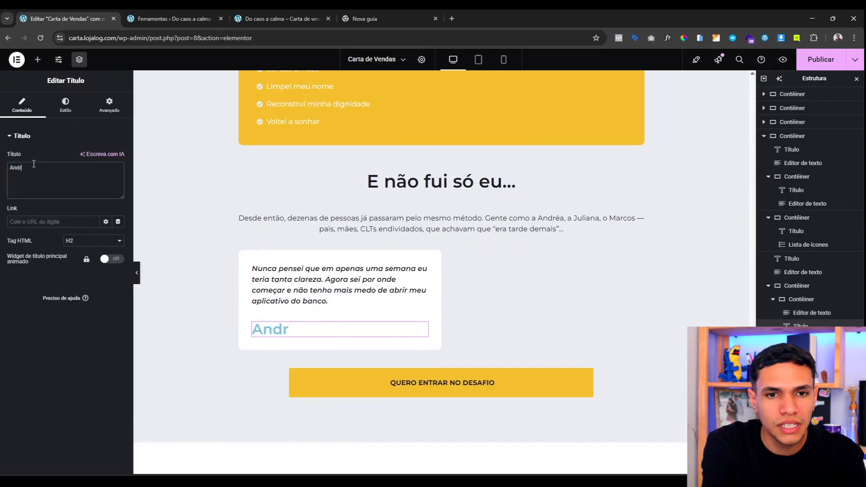
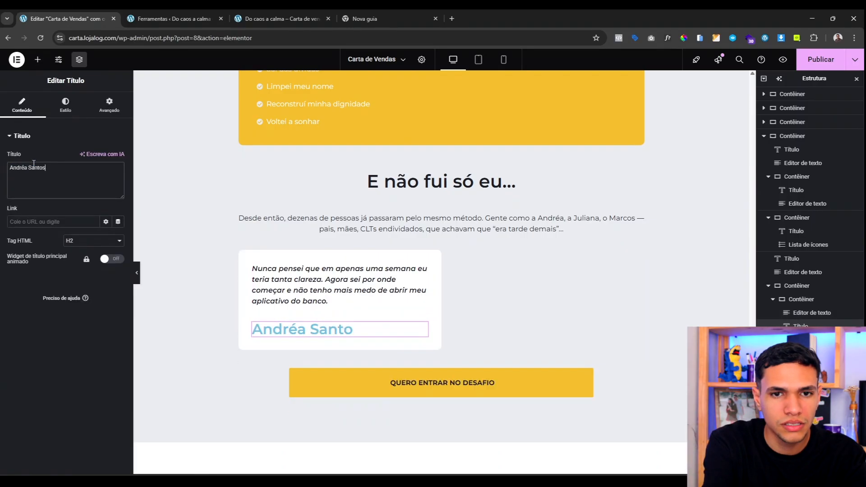
left_click(58, 108)
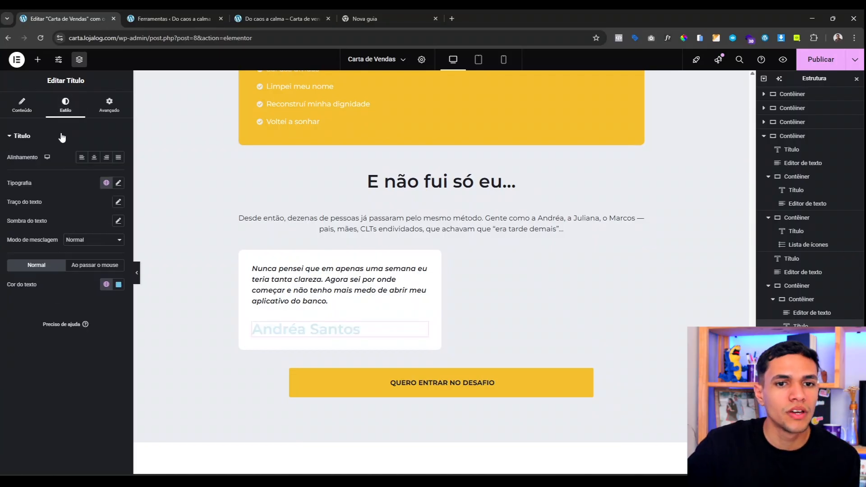
left_click(118, 182)
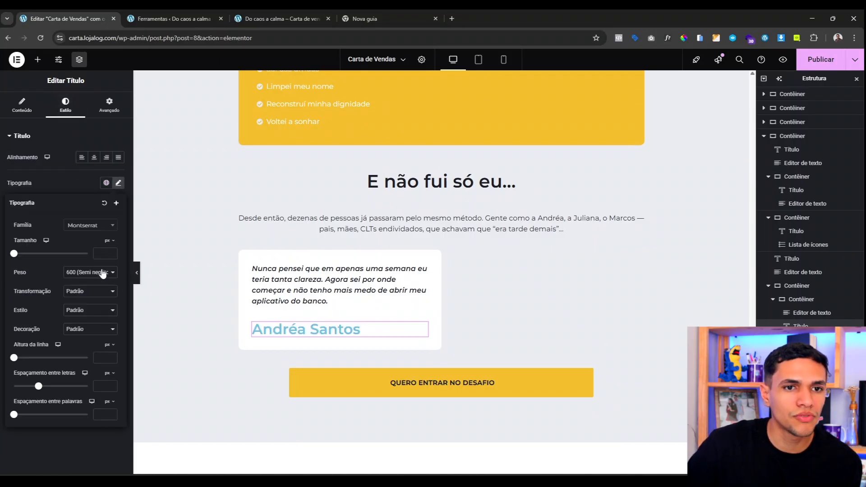
left_click(102, 255)
type("25")
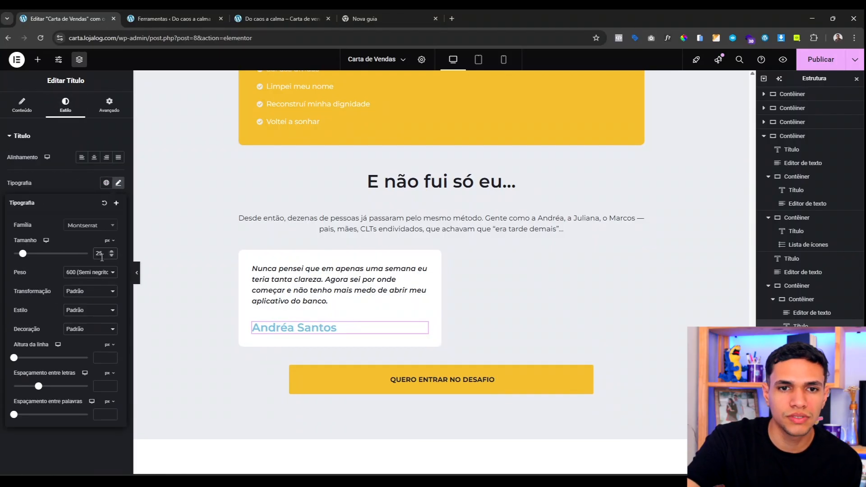
left_click(62, 186)
left_click(105, 285)
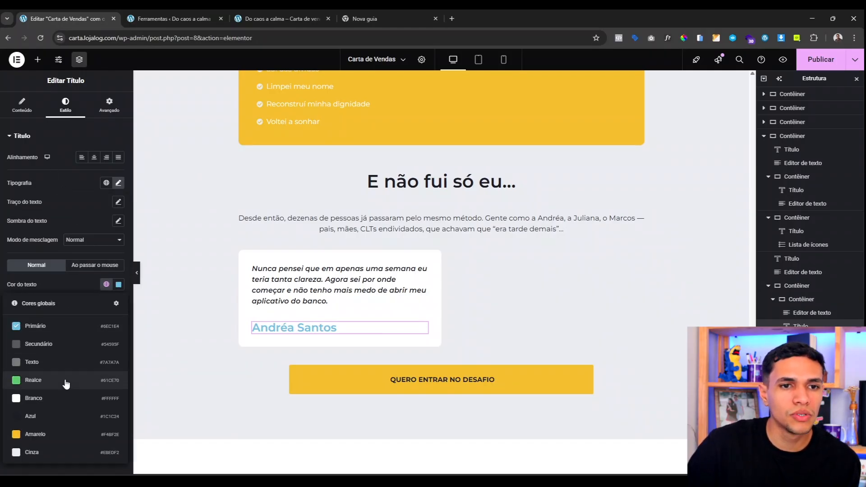
left_click(65, 415)
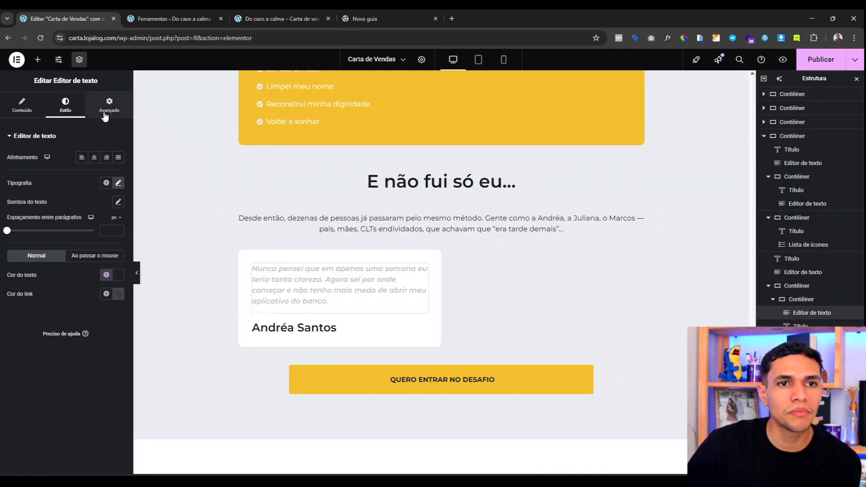
Step: Give the testimonial paragraph an unlinked bottom margin of -15
left_click(107, 113)
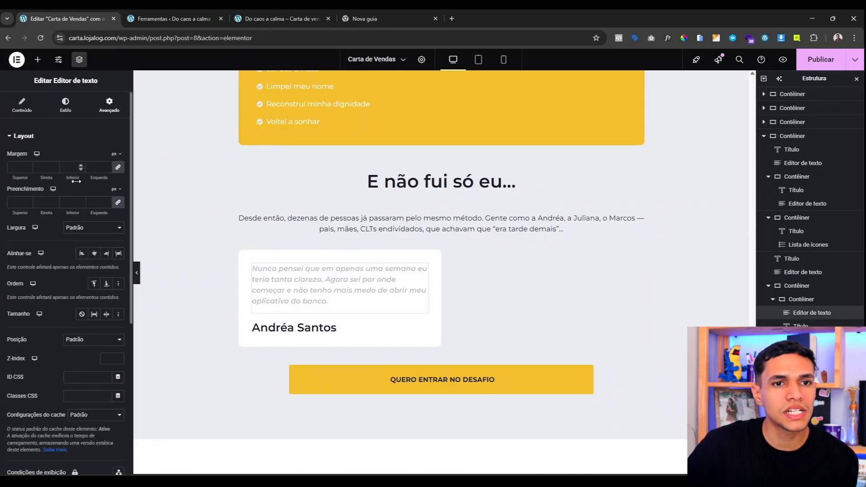
left_click(118, 168)
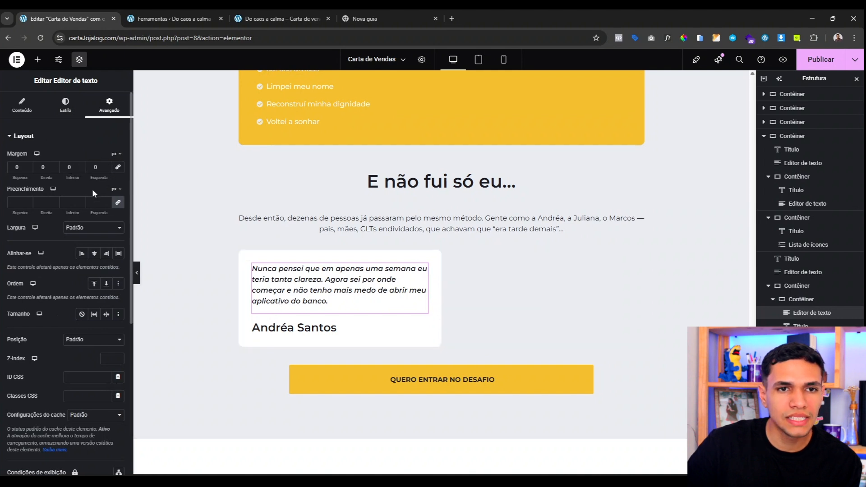
left_click(68, 167)
type("-1")
key("BackSpace")
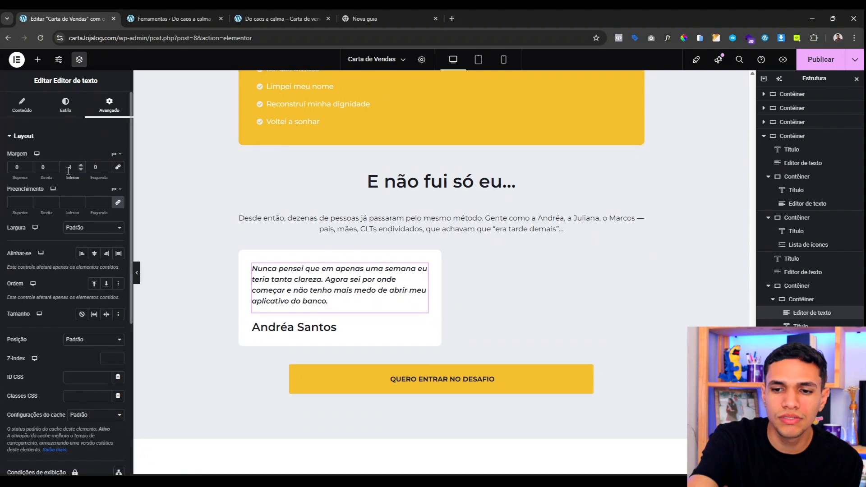
type("5")
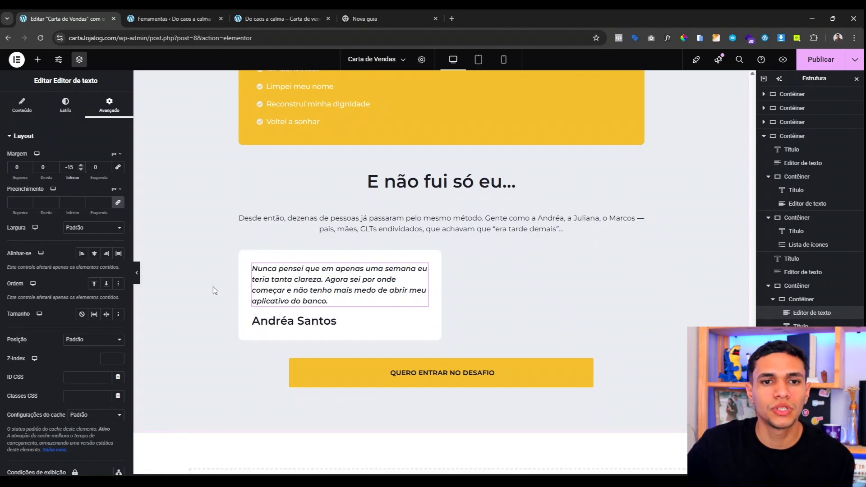
left_click(136, 273)
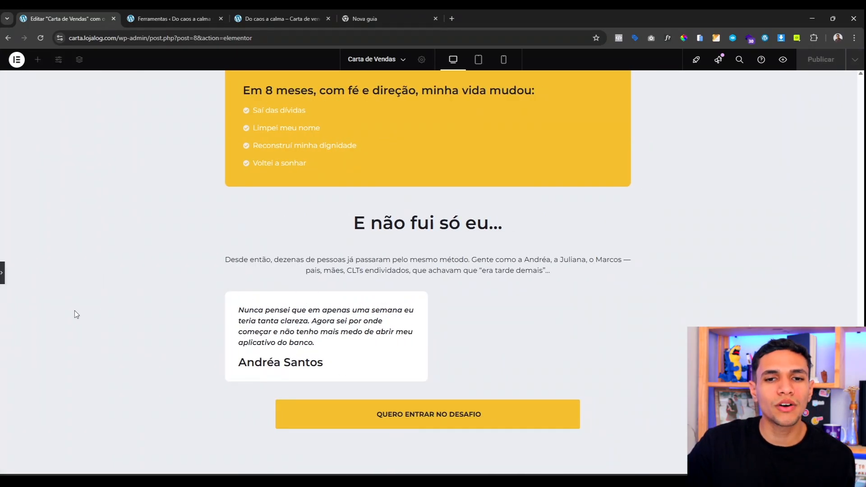
Step: Duplicate the testimonial card and lay both cards side by side in a row
left_click(2, 272)
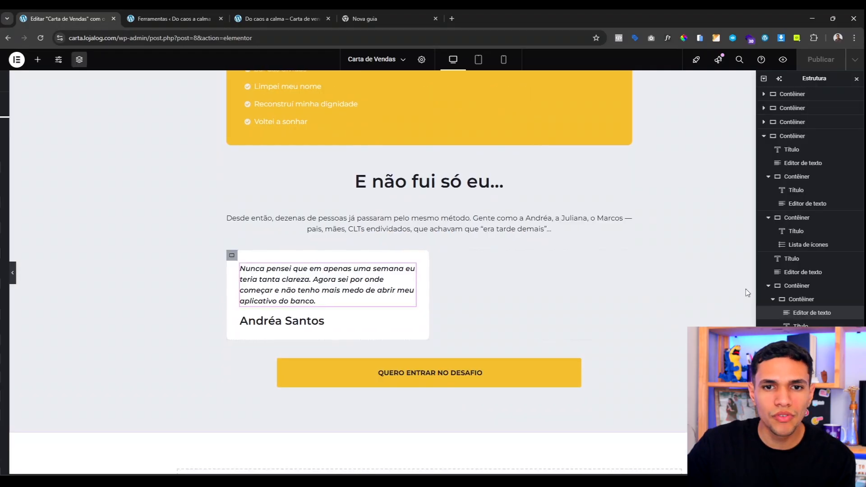
left_click(773, 299)
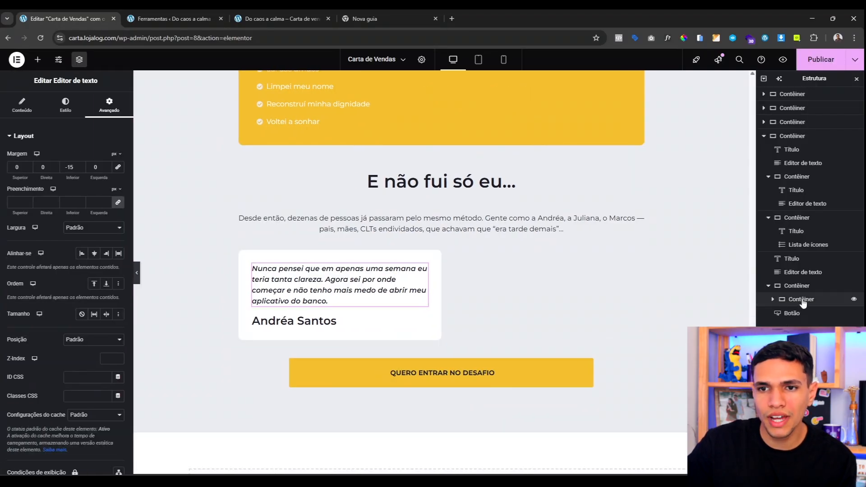
right_click(802, 302)
left_click(792, 309)
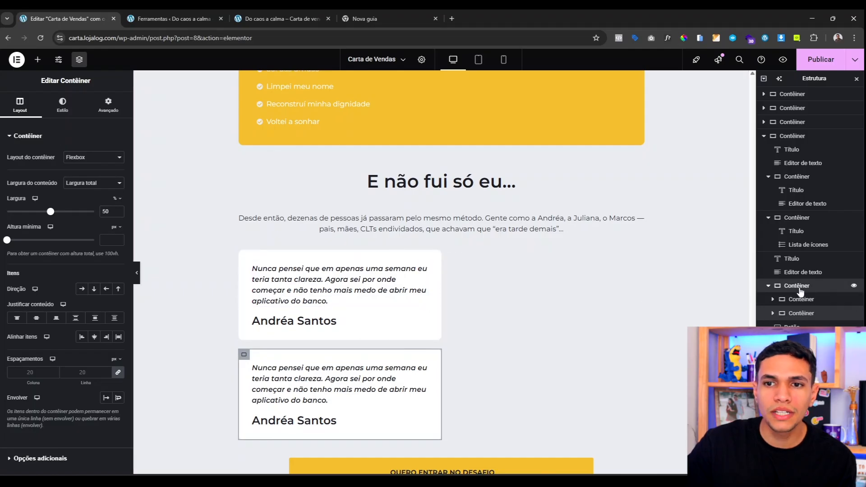
left_click(408, 238)
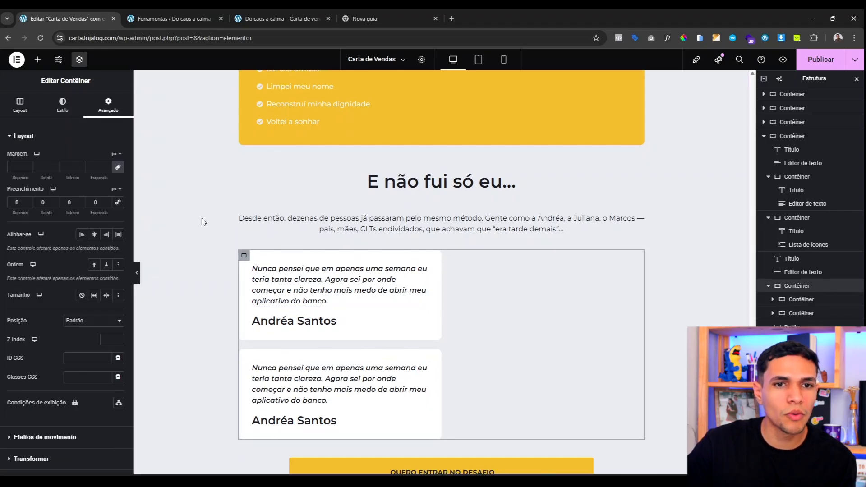
left_click(20, 104)
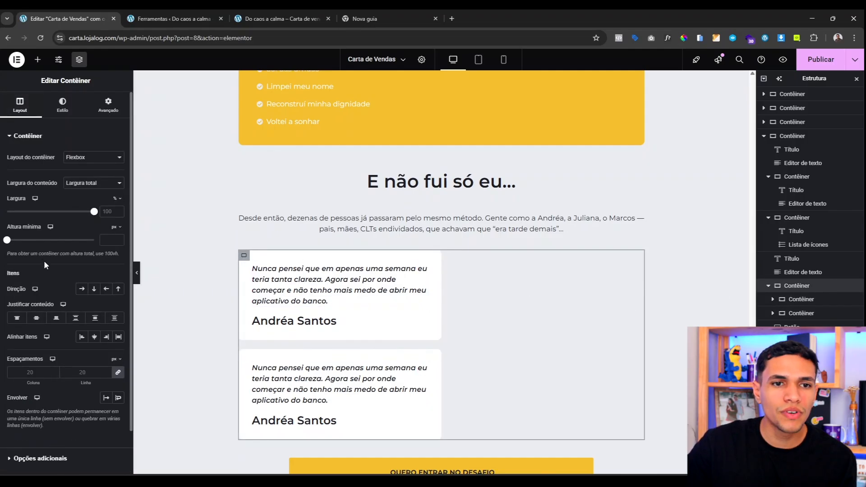
left_click(81, 289)
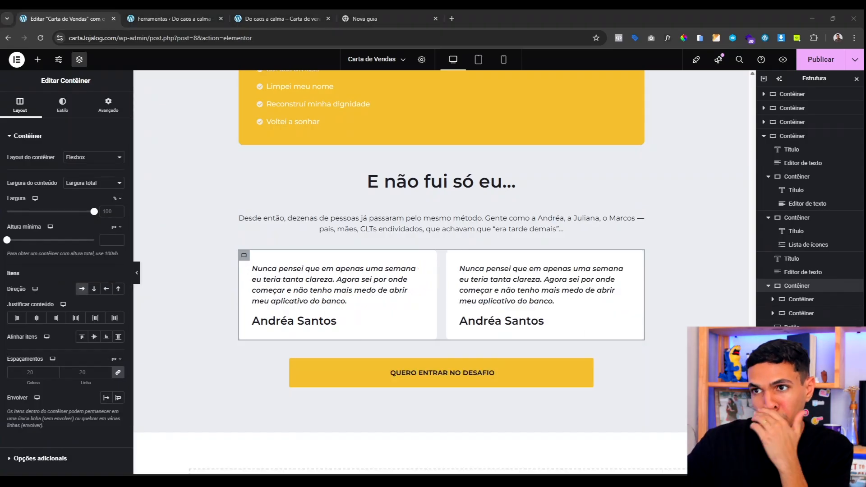
Step: Paste a new quote into the second card and replace its author's name
left_click(517, 295)
double_click(43, 239)
key("ctrl+a")
type("O Jean tem um jeito de explicar que simplifica tudo. A parte da fé fez toda diferença. Não é só sobre dinheiro, é sobre paz.")
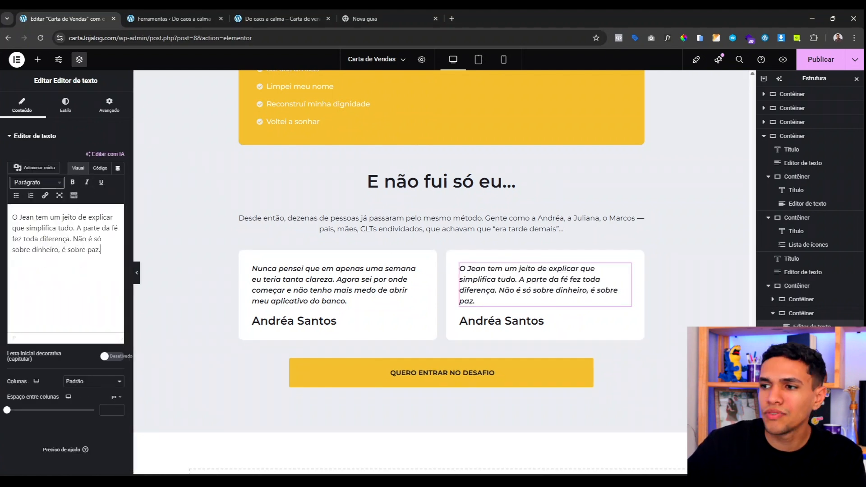
left_click(501, 322)
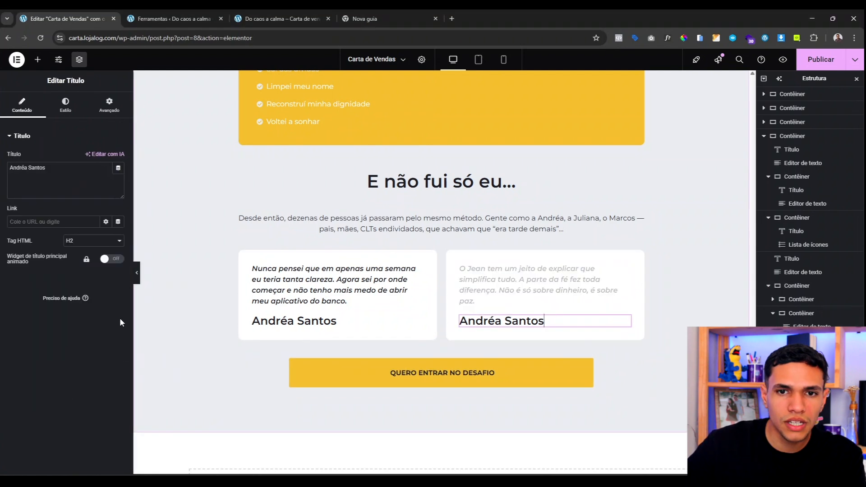
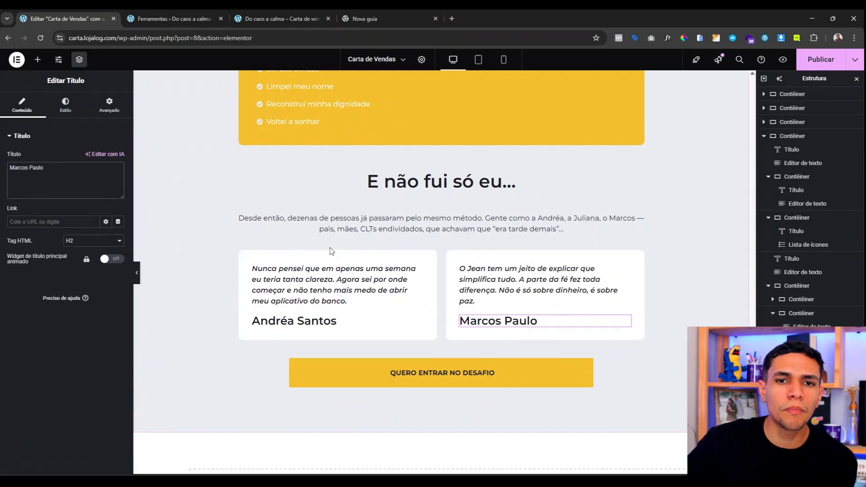
Step: Duplicate the second testimonial card twice, making four cards in the row
right_click(450, 256)
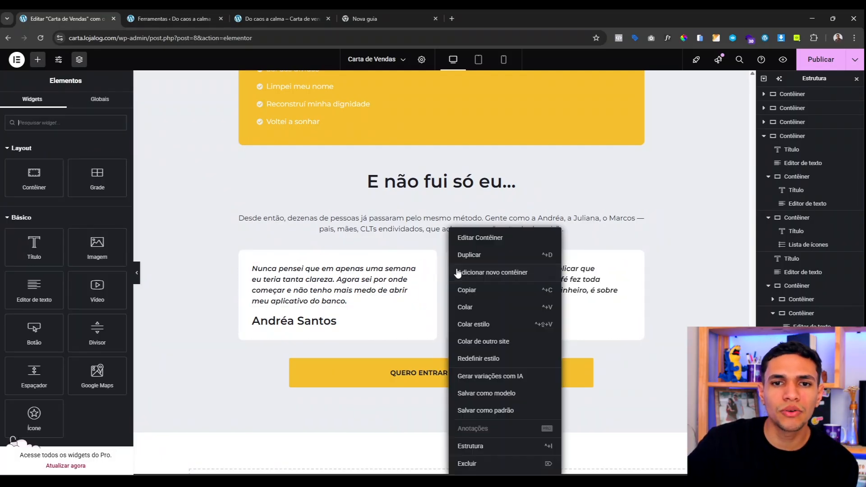
left_click(485, 256)
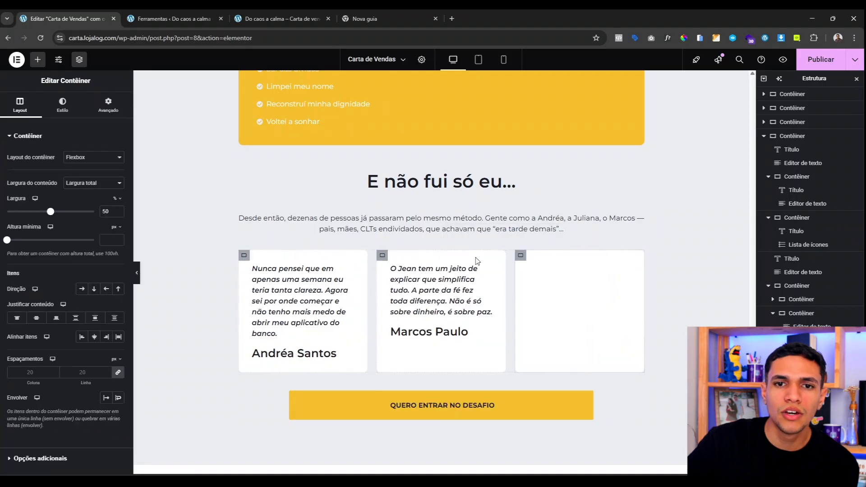
right_click(522, 257)
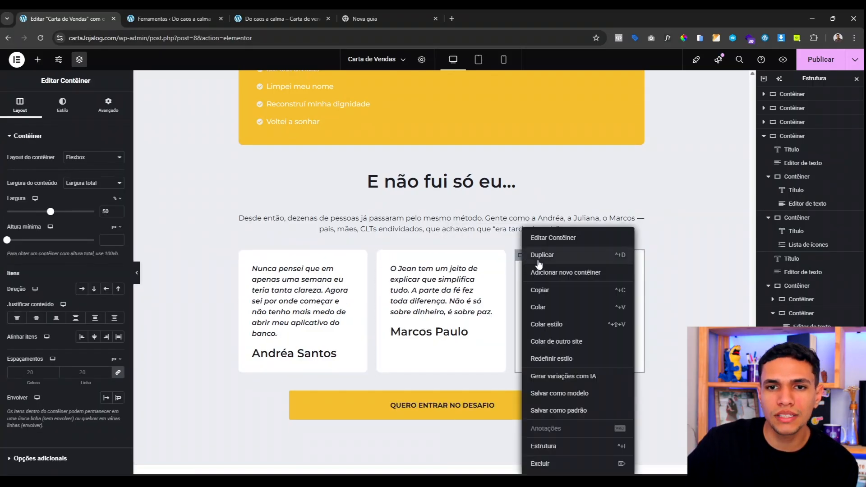
key("ctrl+d")
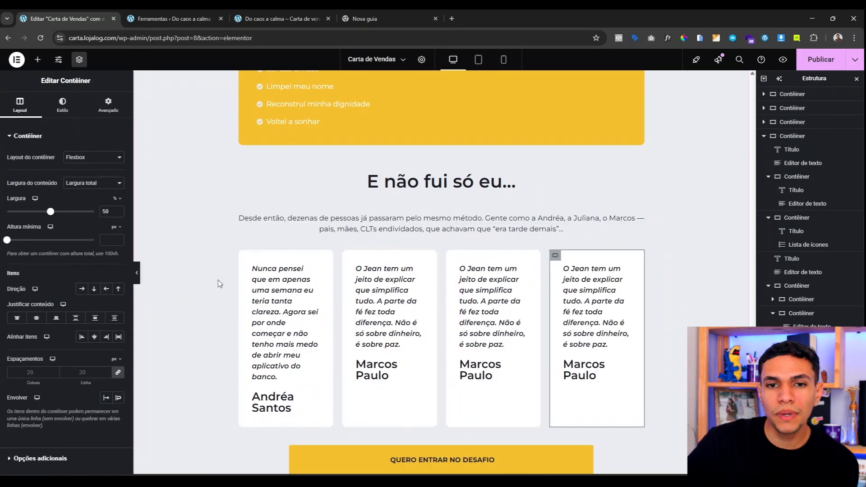
left_click(248, 257)
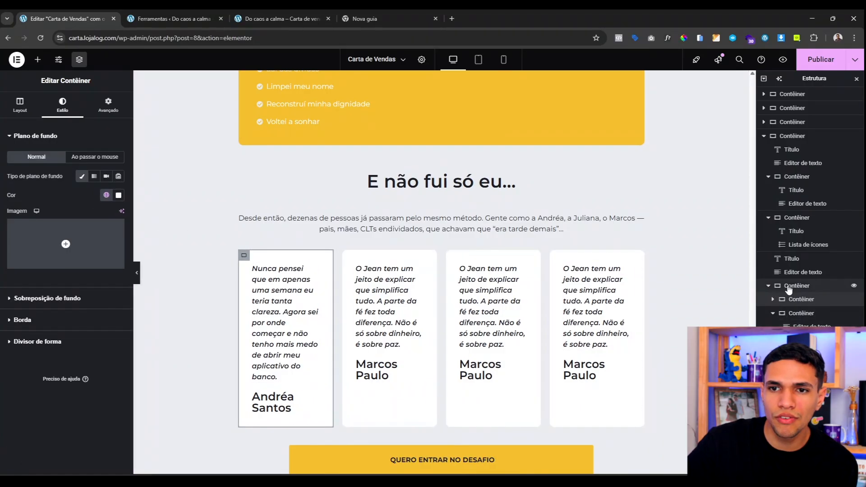
Step: Enable wrapping on the container holding the four cards
left_click(783, 287)
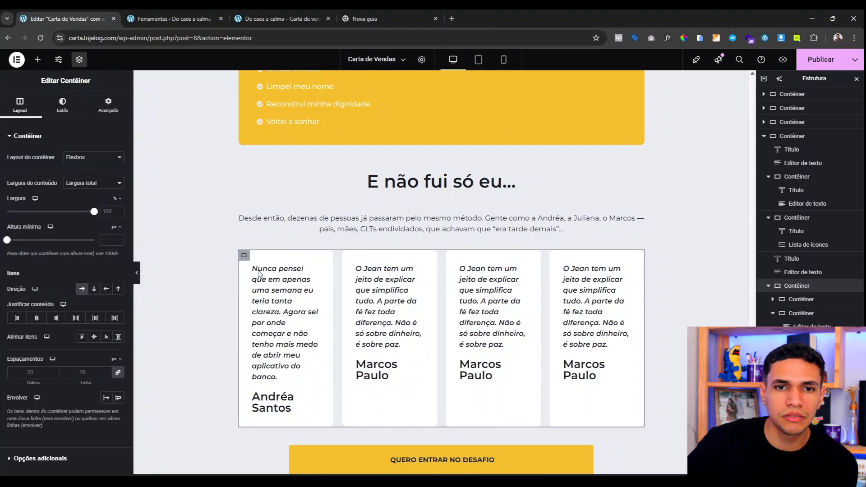
left_click(119, 397)
scroll(389, 280, "down", 4)
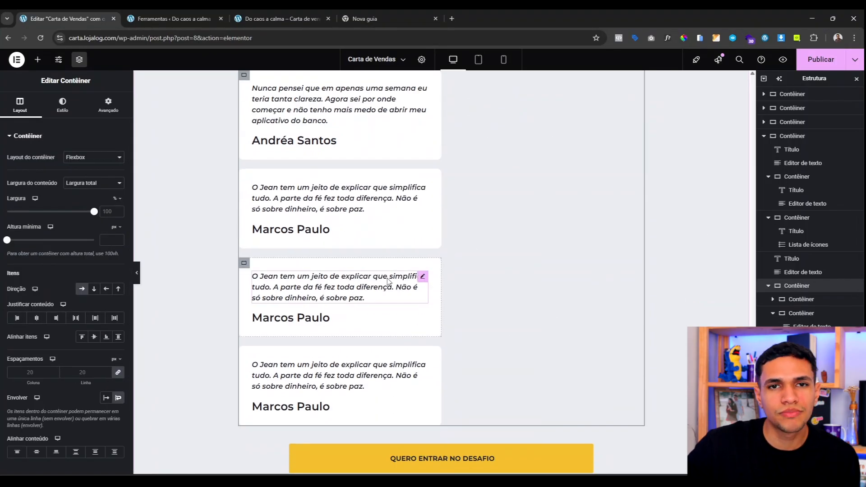
scroll(388, 281, "up", 4)
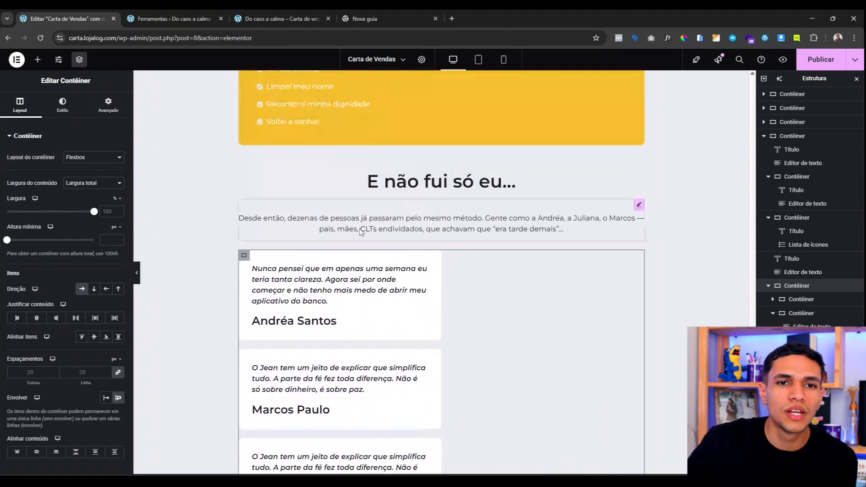
Step: Set the first and second card containers' width to 48%
left_click(429, 280)
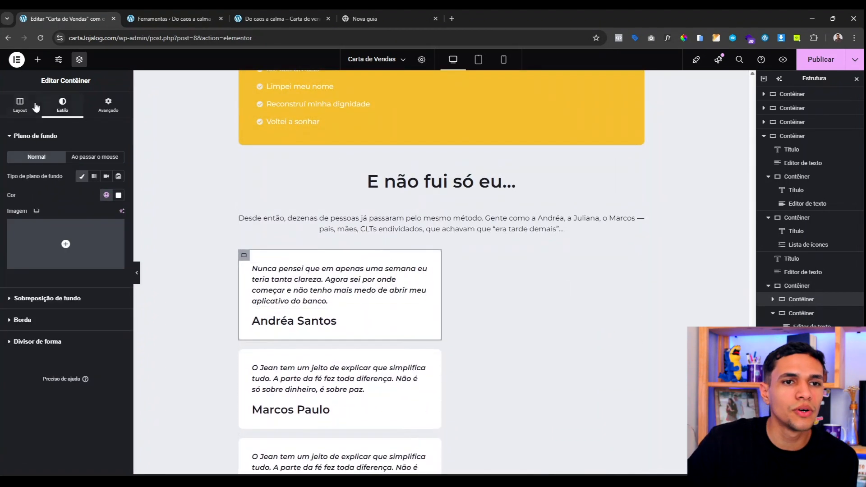
left_click(20, 104)
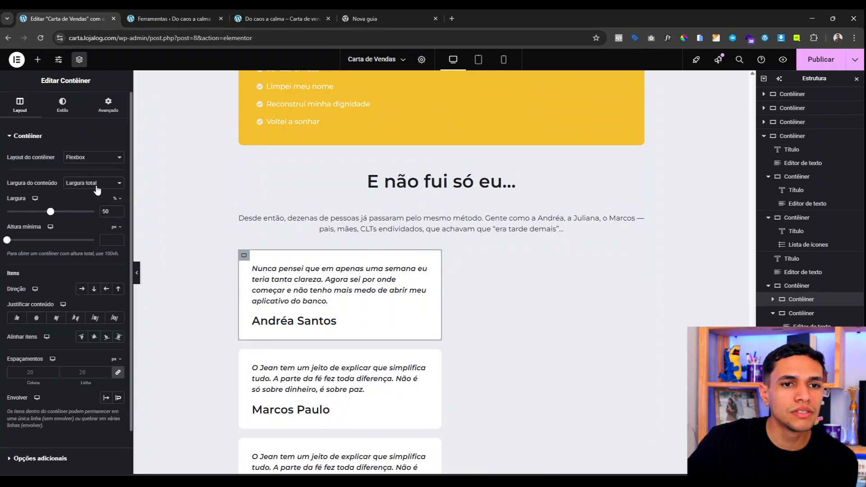
left_click(118, 214)
left_click(119, 214)
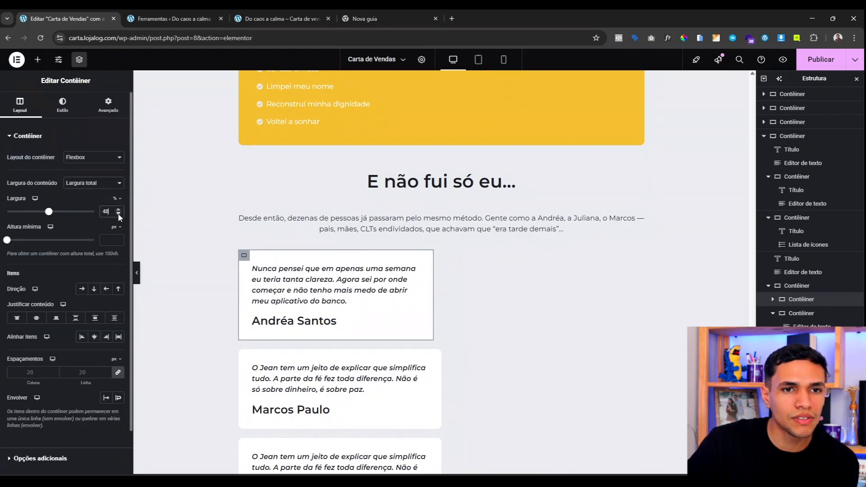
left_click(243, 354)
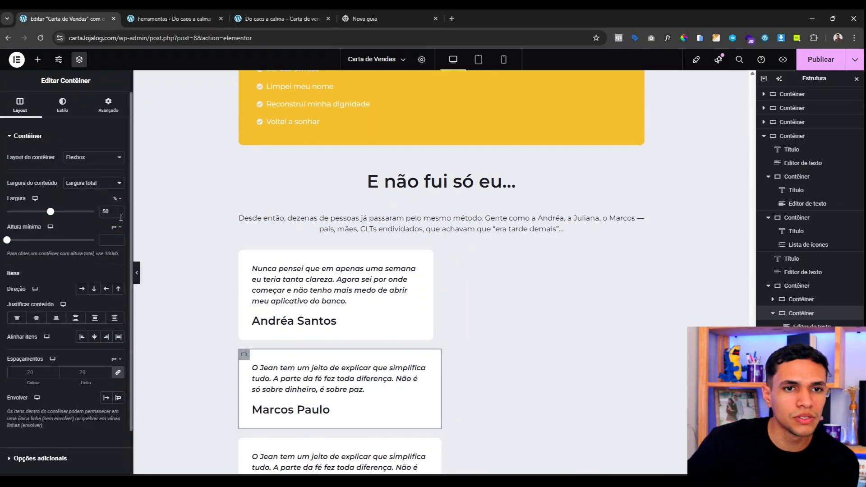
double_click(107, 212)
type("48")
scroll(308, 372, "down", 1)
scroll(308, 372, "down", 3)
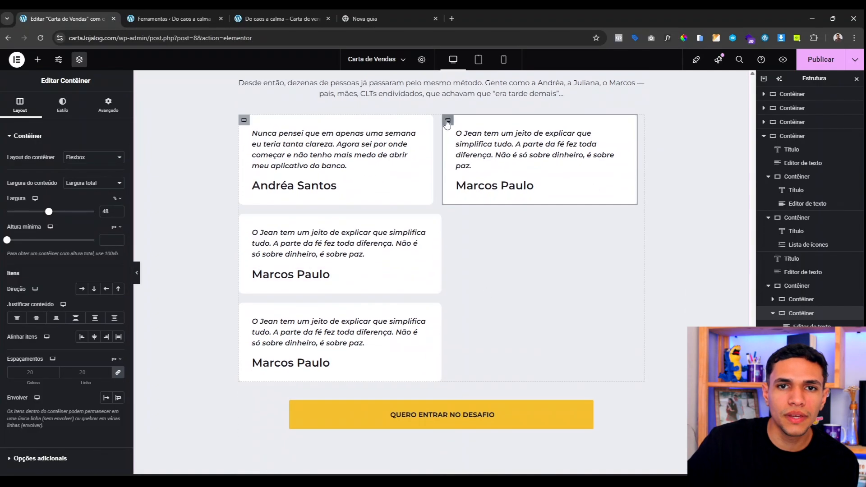
Step: Copy the second card's style and paste it onto the third card
right_click(446, 119)
left_click(454, 183)
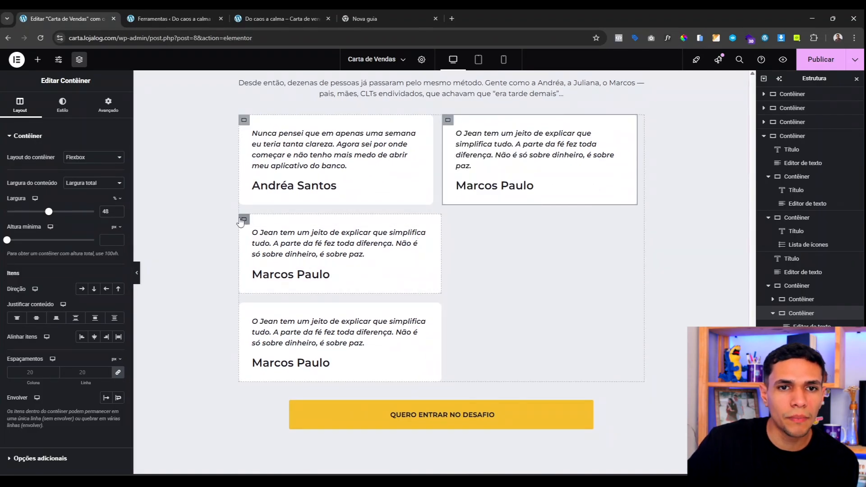
right_click(242, 220)
left_click(253, 261)
right_click(253, 229)
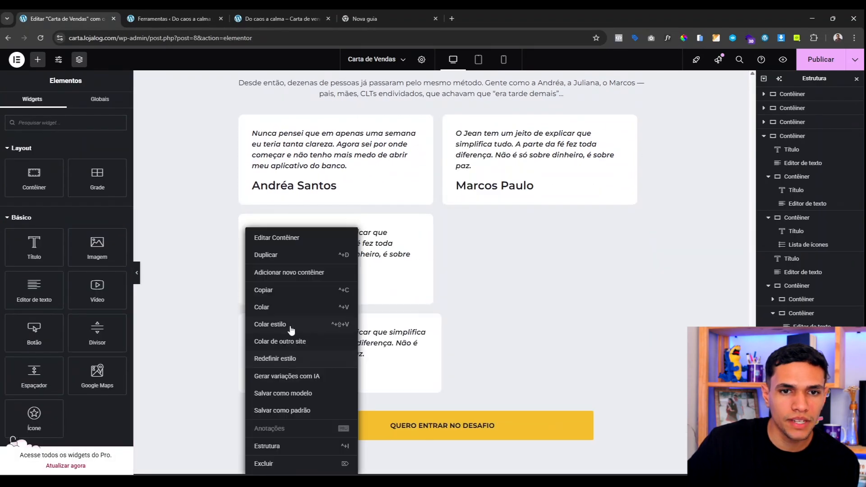
left_click(290, 327)
scroll(287, 365, "up", 2)
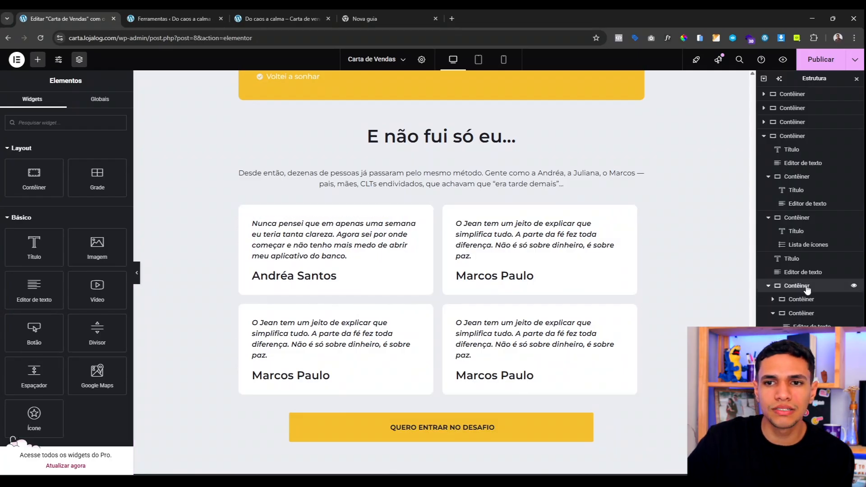
left_click(800, 285)
Step: Justify the card grid with Espaço entre and give the button a 40 px top margin
left_click(77, 318)
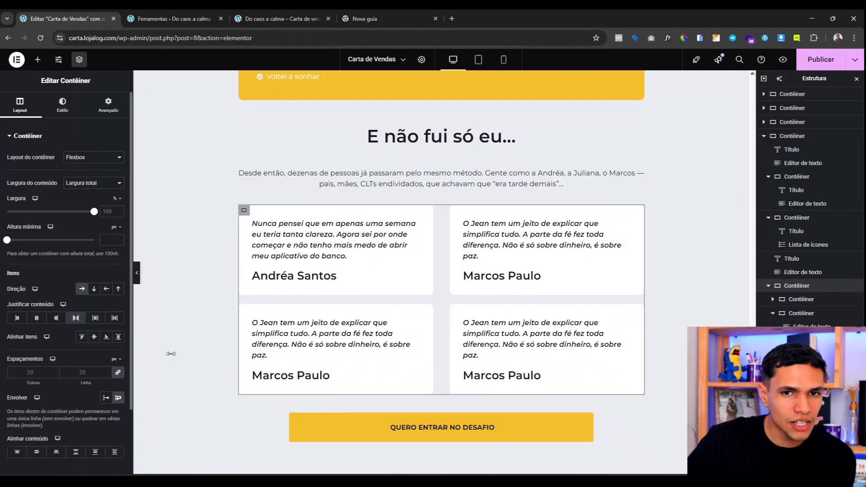
left_click(137, 274)
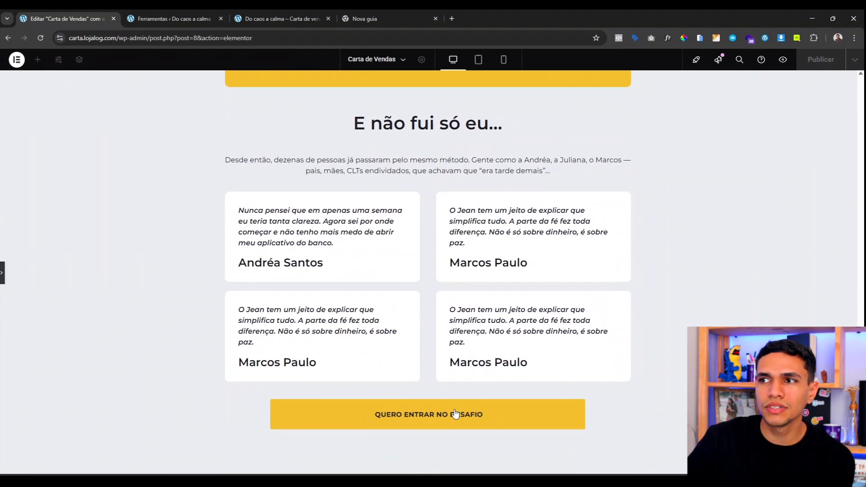
left_click(2, 273)
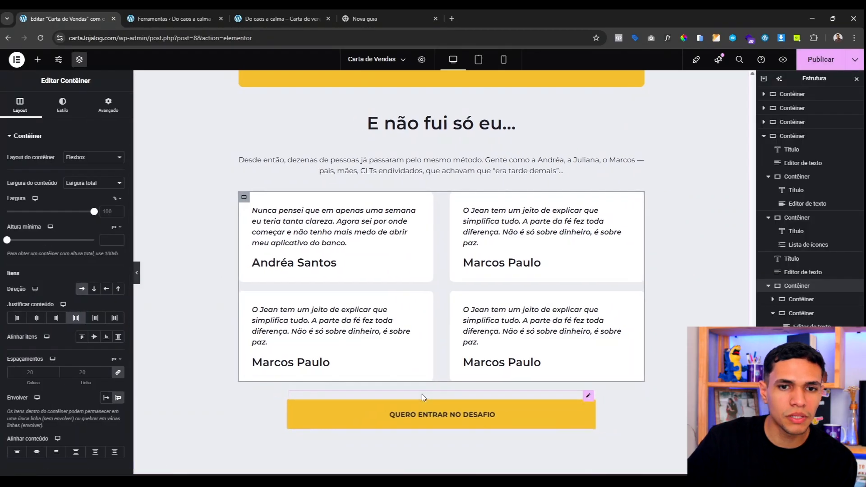
left_click(421, 393)
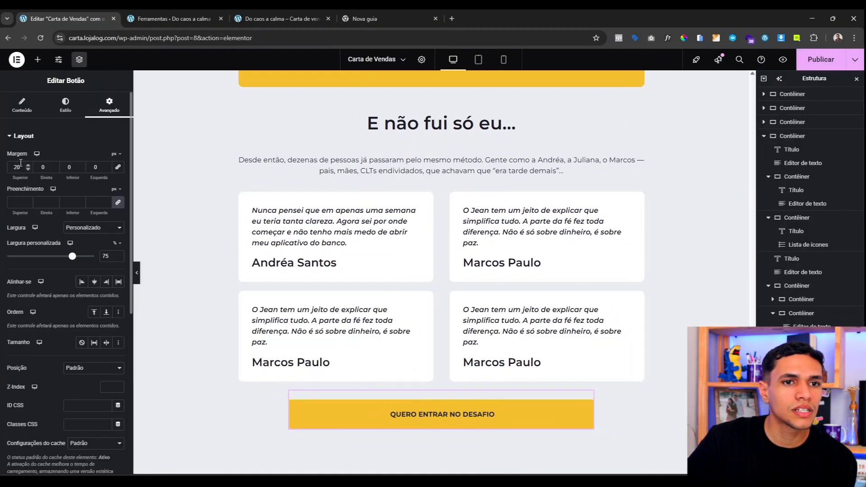
left_click(136, 272)
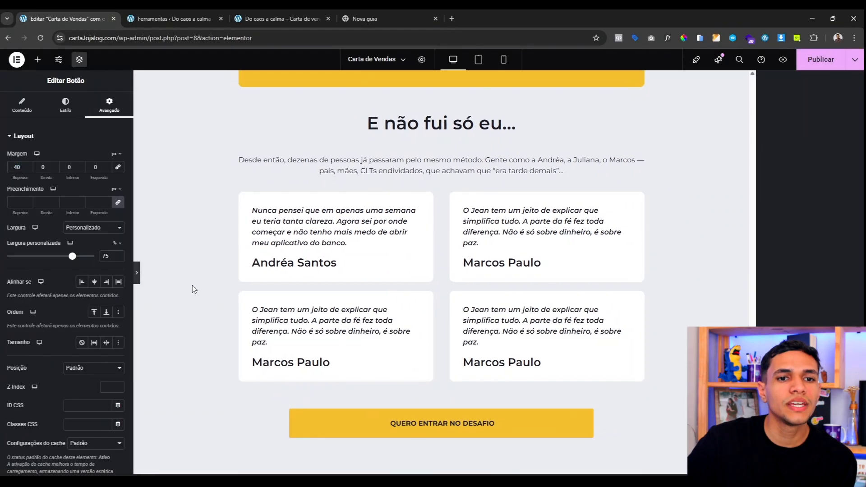
Step: Exit preview and scroll through the testimonials and the dark 'Como funciona?' section
scroll(301, 321, "up", 5)
scroll(302, 321, "up", 18)
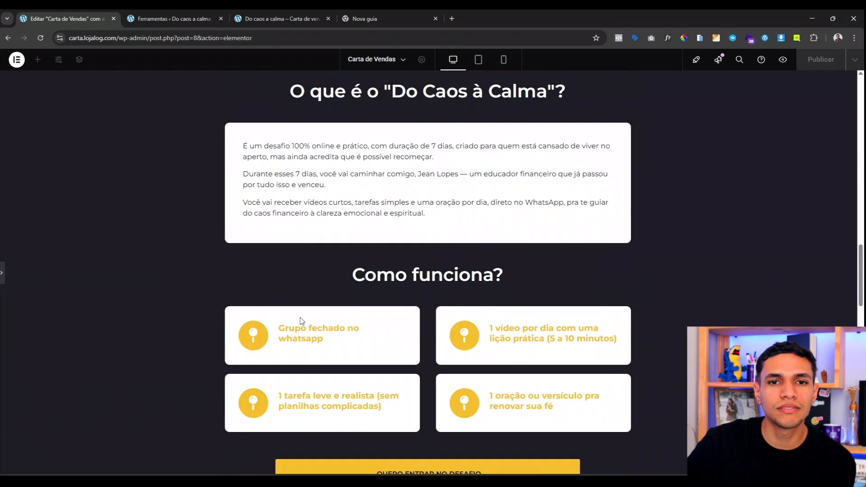
scroll(302, 321, "down", 20)
scroll(302, 321, "up", 20)
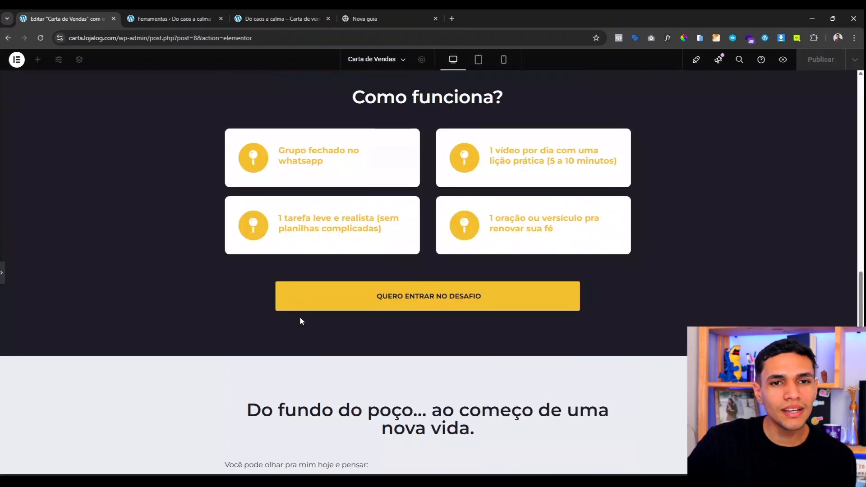
scroll(342, 368, "up", 5)
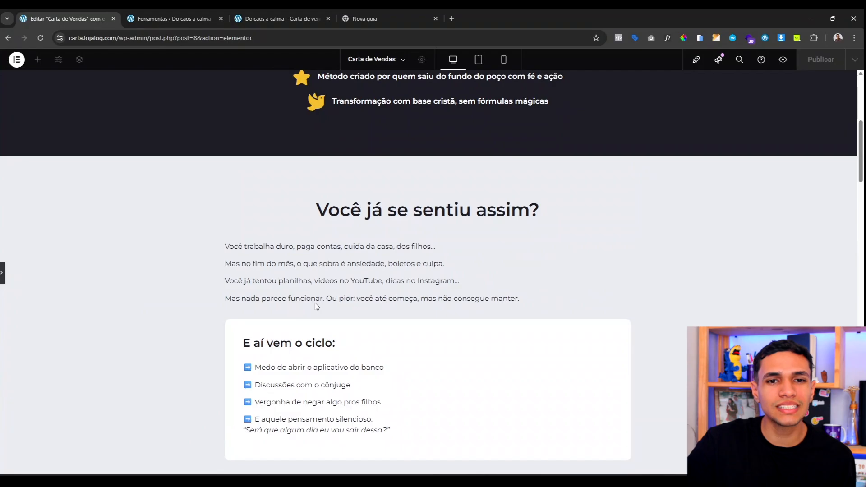
scroll(315, 303, "down", 2)
scroll(358, 258, "down", 20)
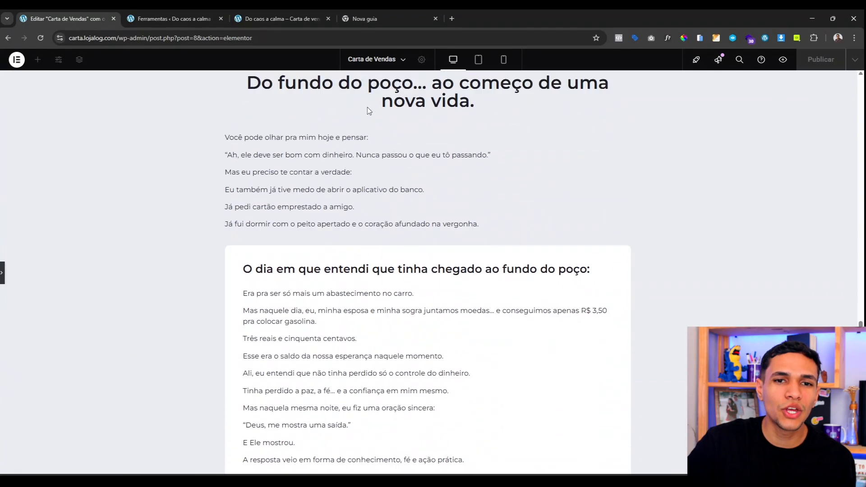
scroll(356, 270, "up", 1)
scroll(353, 224, "down", 8)
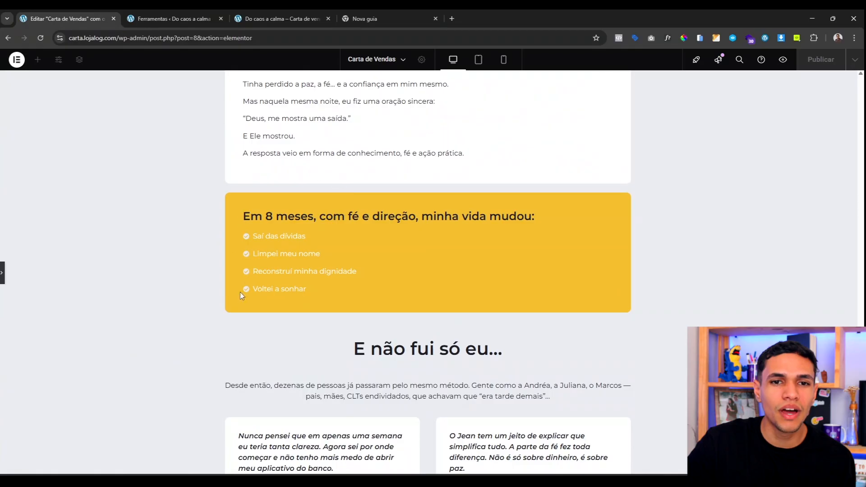
scroll(391, 177, "down", 4)
scroll(339, 323, "down", 1)
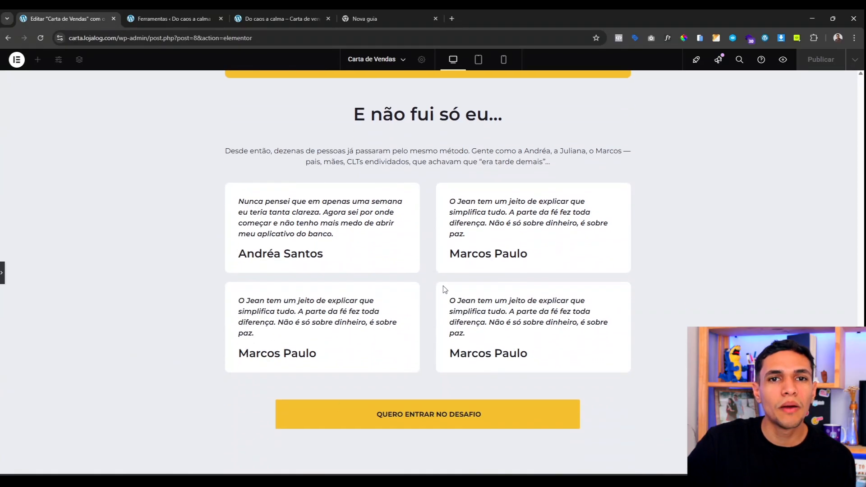
scroll(360, 280, "up", 3)
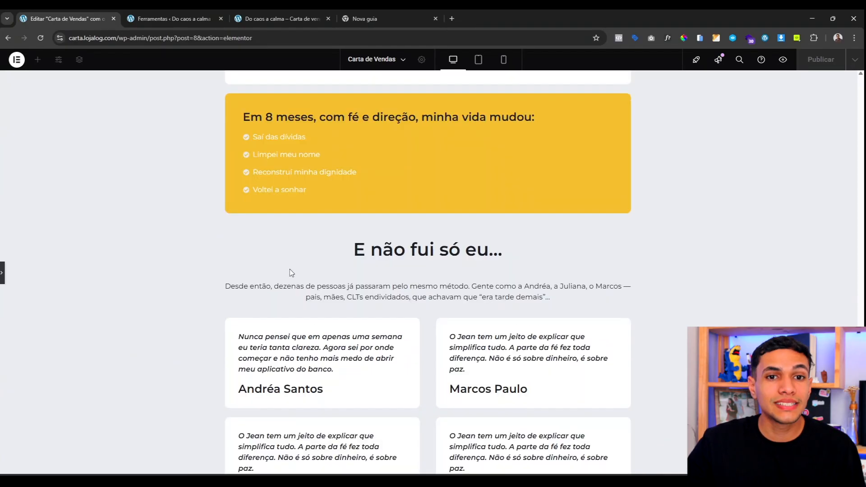
scroll(181, 239, "down", 3)
key("ctrl+p")
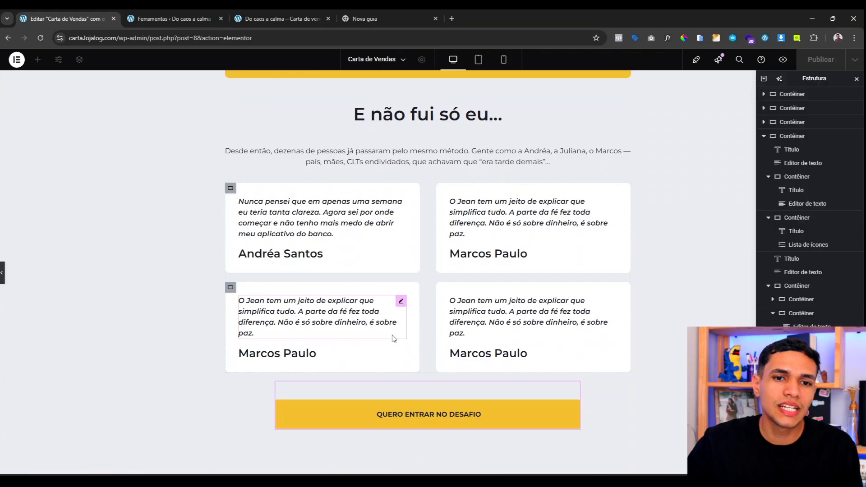
scroll(384, 336, "up", 17)
scroll(248, 215, "up", 4)
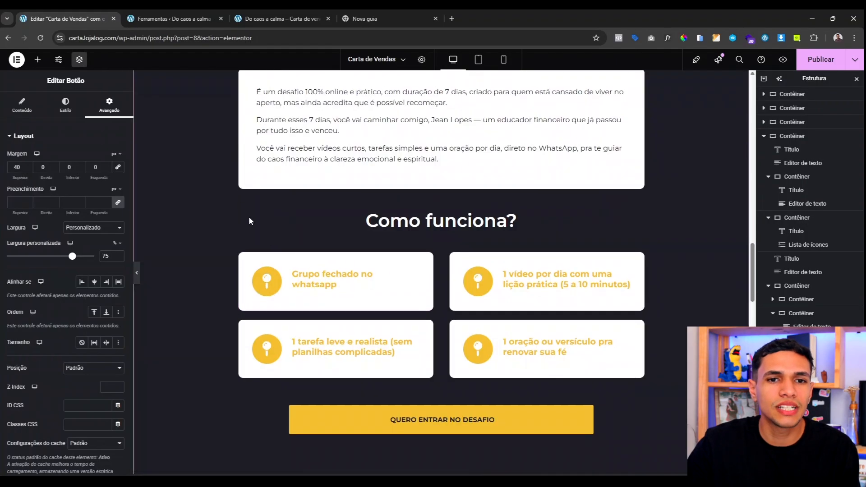
scroll(237, 256, "down", 20)
scroll(204, 289, "down", 5)
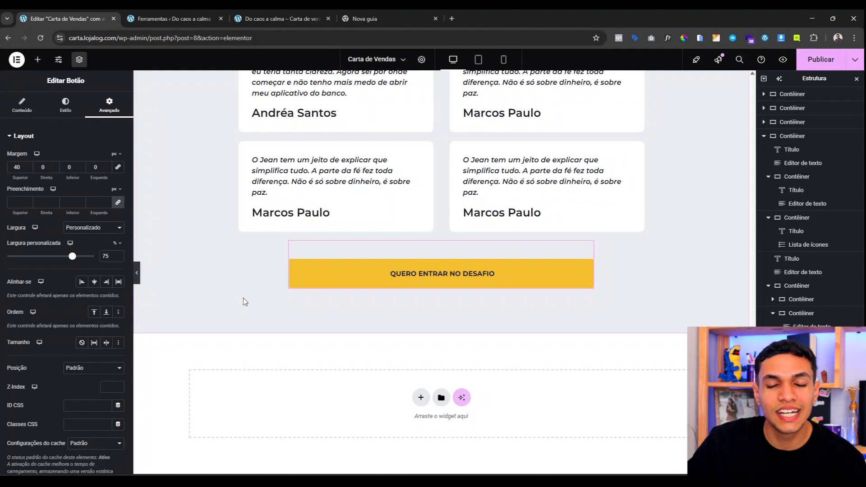
scroll(243, 298, "up", 19)
scroll(300, 297, "down", 3)
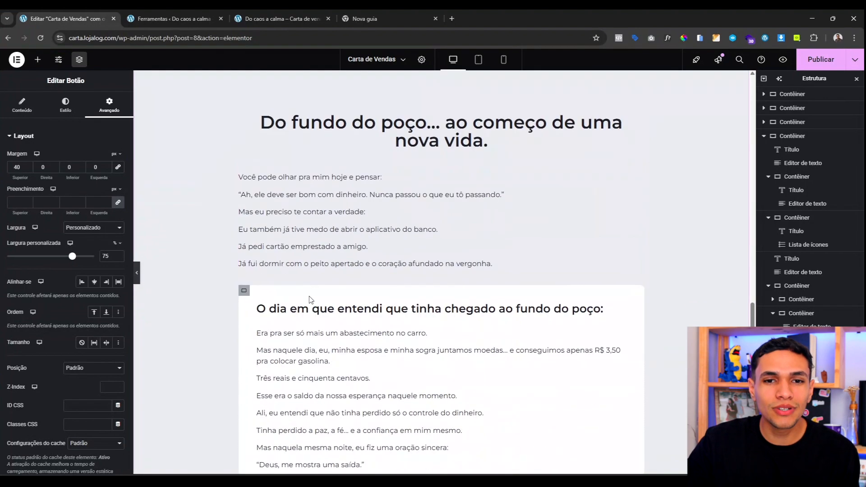
scroll(309, 299, "down", 13)
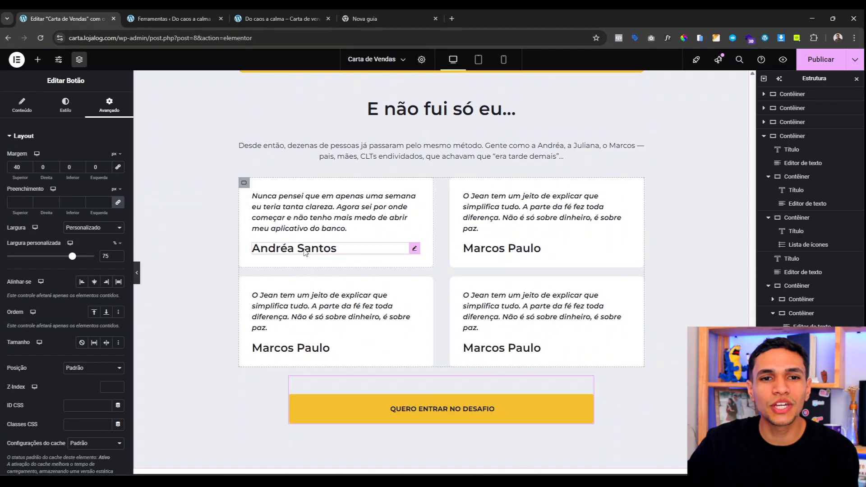
scroll(340, 274, "up", 16)
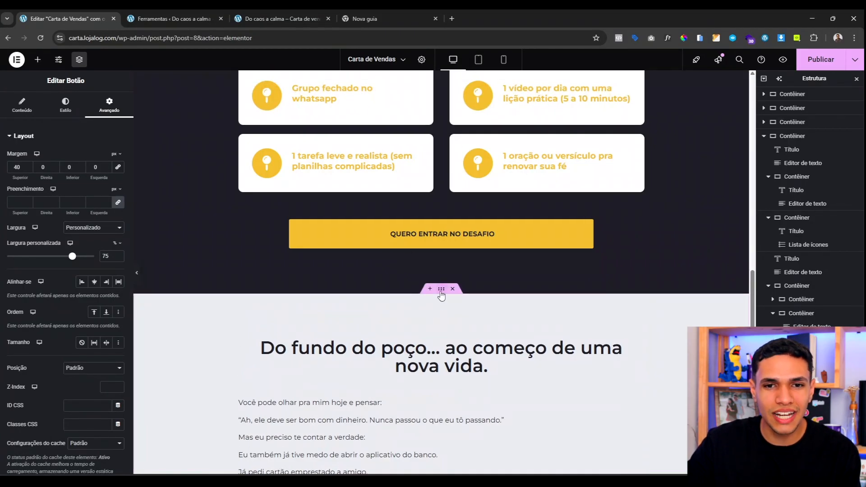
Step: Duplicate the light 'Do fundo do poço...' section
right_click(440, 292)
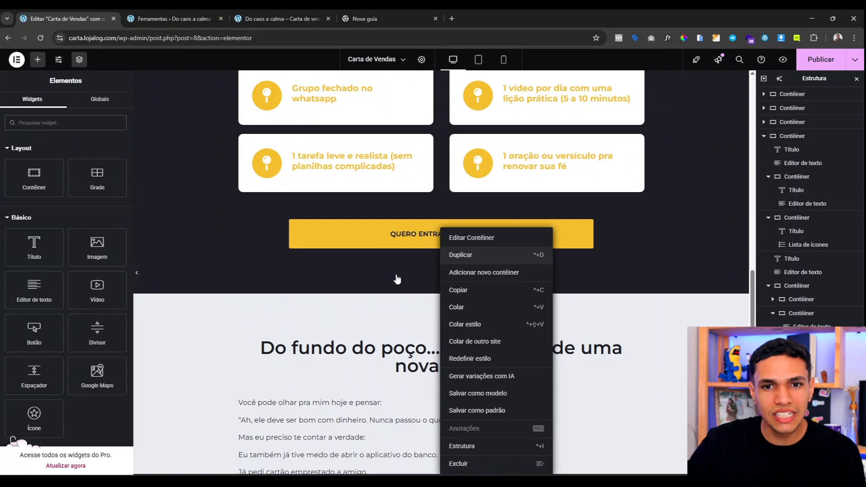
left_click(396, 280)
scroll(325, 324, "down", 20)
scroll(375, 330, "up", 18)
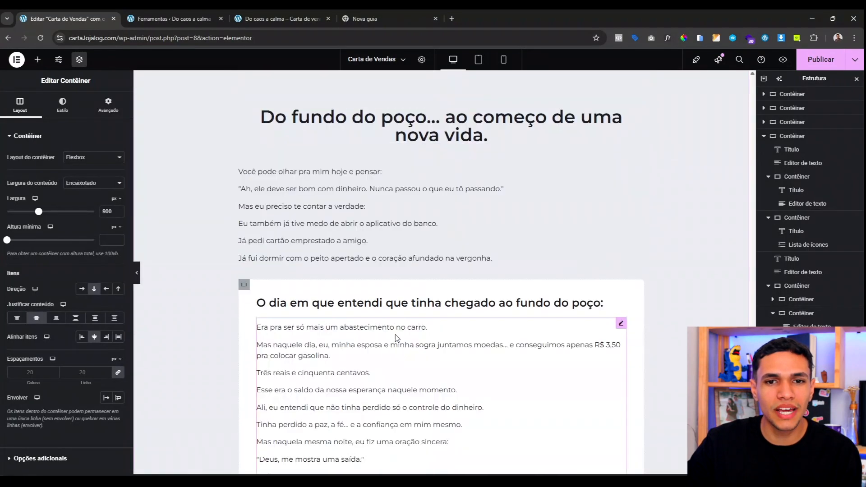
scroll(396, 337, "up", 6)
scroll(443, 252, "down", 2)
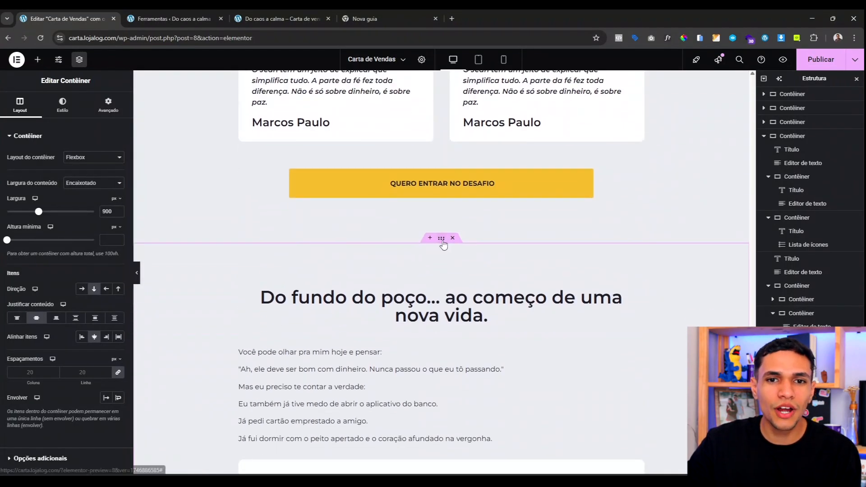
Step: Set the copied section's background colour to the global Azul
left_click(61, 113)
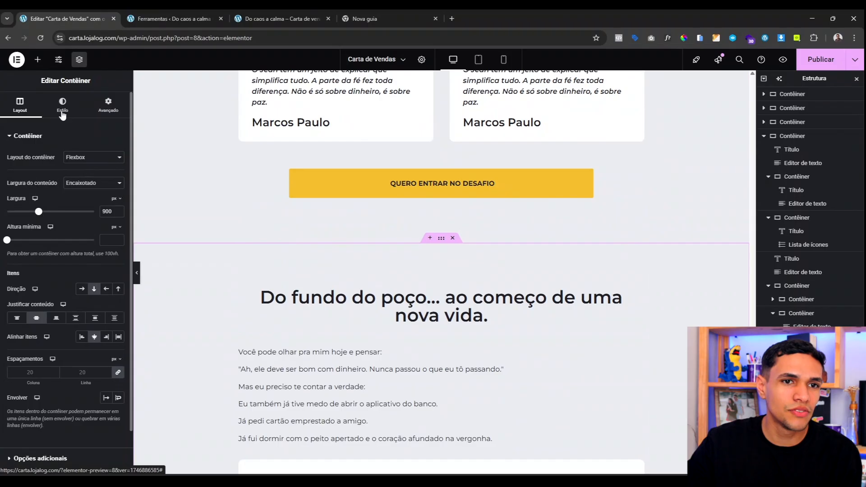
left_click(91, 194)
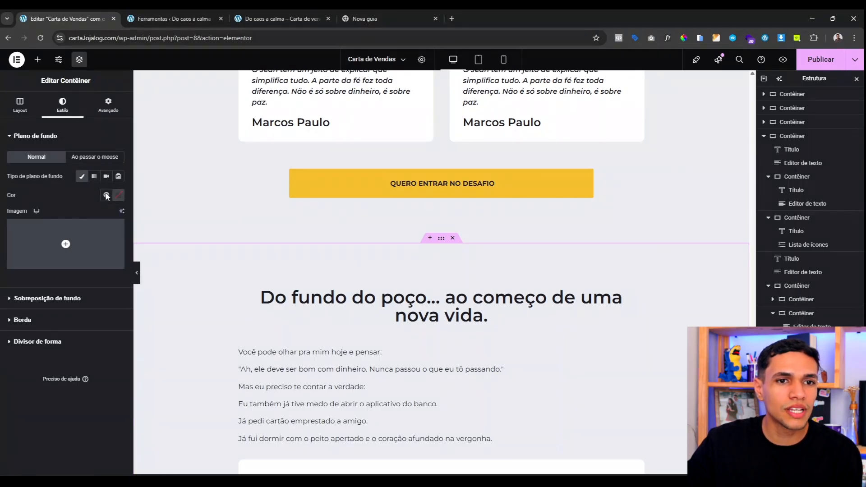
left_click(106, 195)
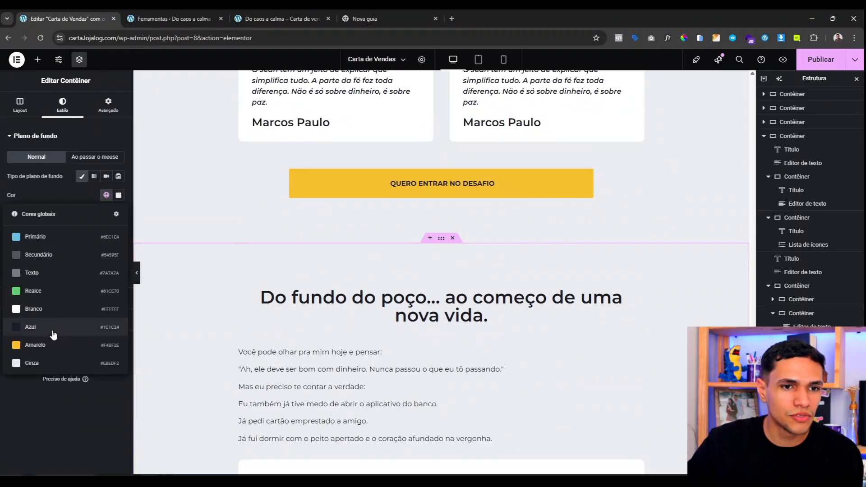
left_click(125, 321)
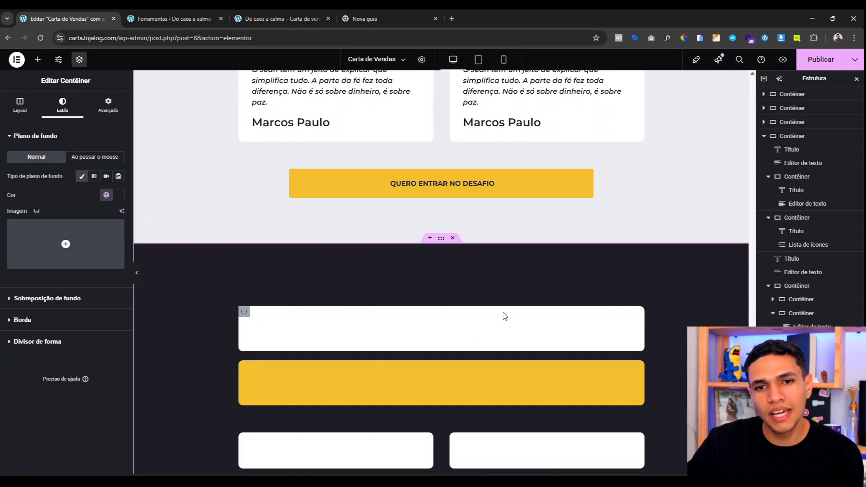
scroll(370, 286, "down", 3)
scroll(370, 287, "up", 1)
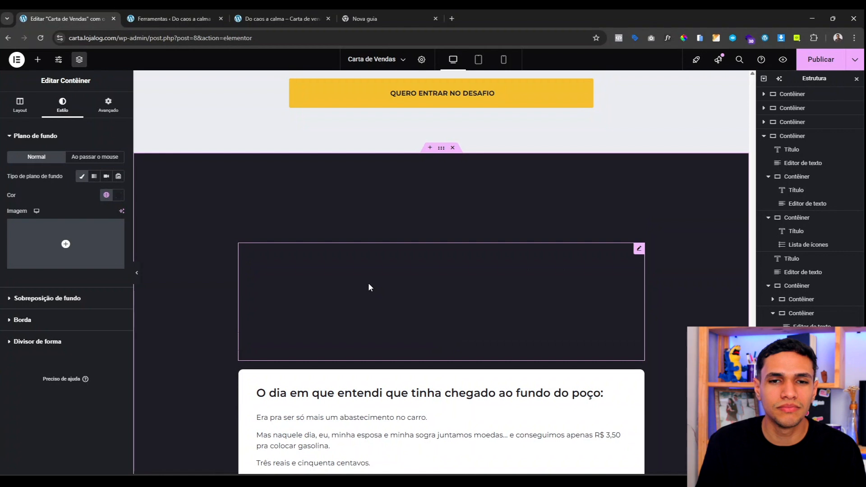
scroll(369, 276, "up", 1)
Step: Make the dark section's heading white and its paragraph light grey
left_click(390, 265)
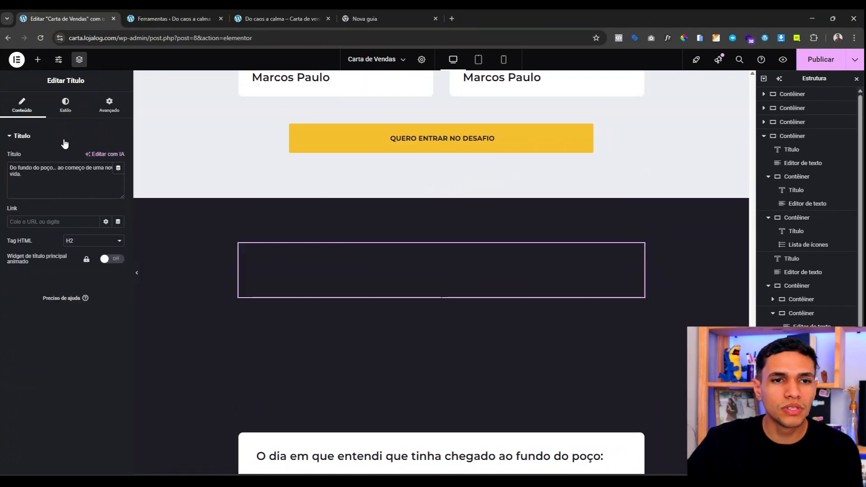
left_click(65, 104)
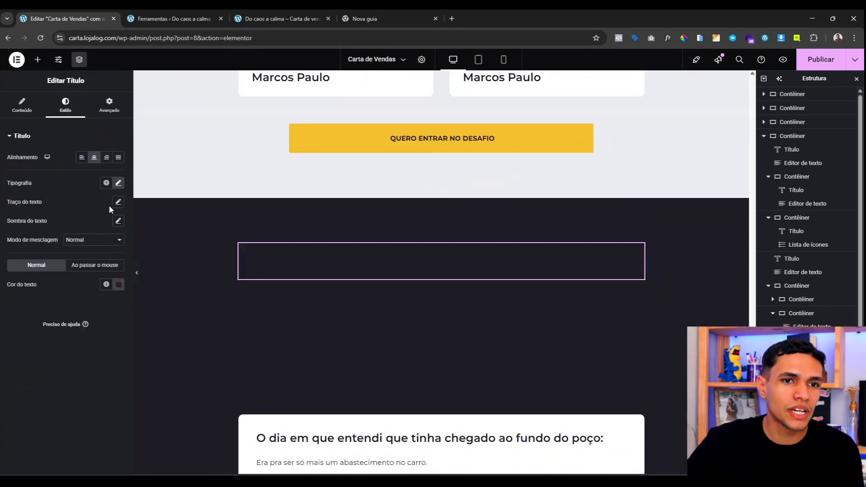
left_click(107, 285)
left_click(48, 397)
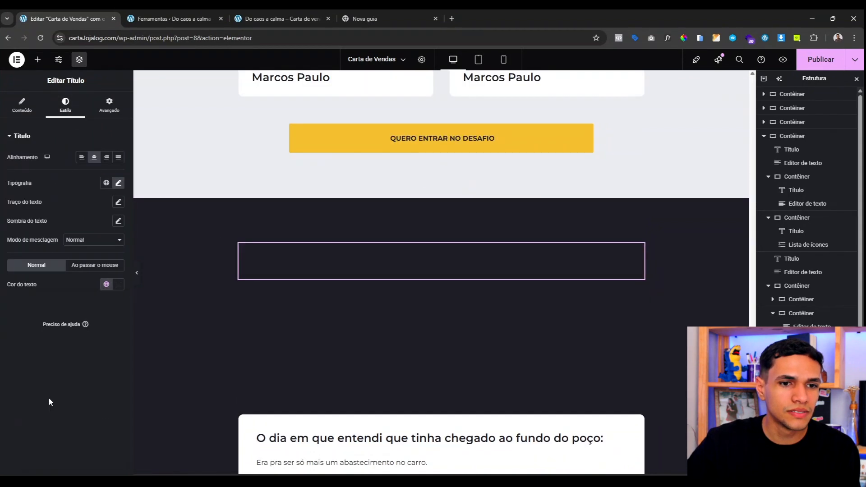
left_click(397, 340)
left_click(65, 107)
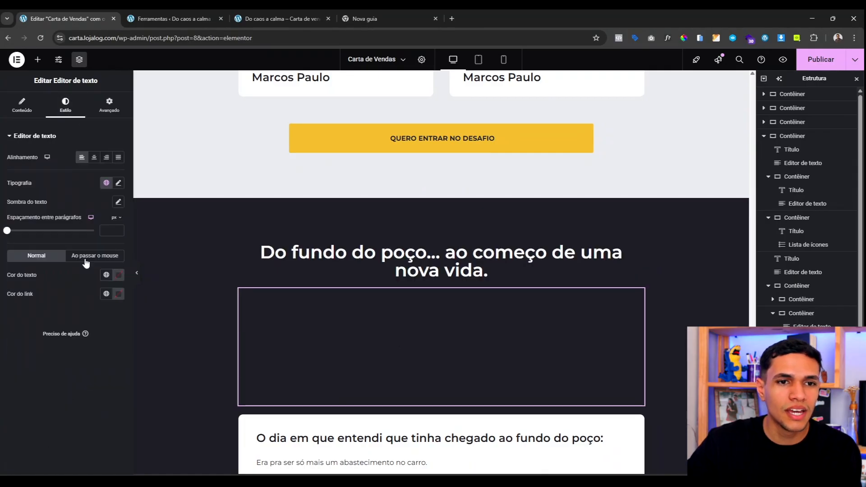
left_click(105, 276)
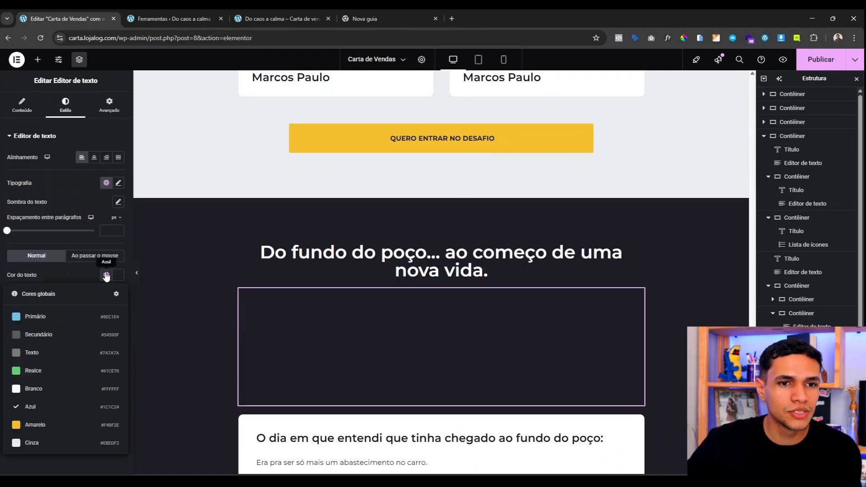
left_click(67, 441)
scroll(384, 400, "down", 4)
scroll(583, 369, "up", 4)
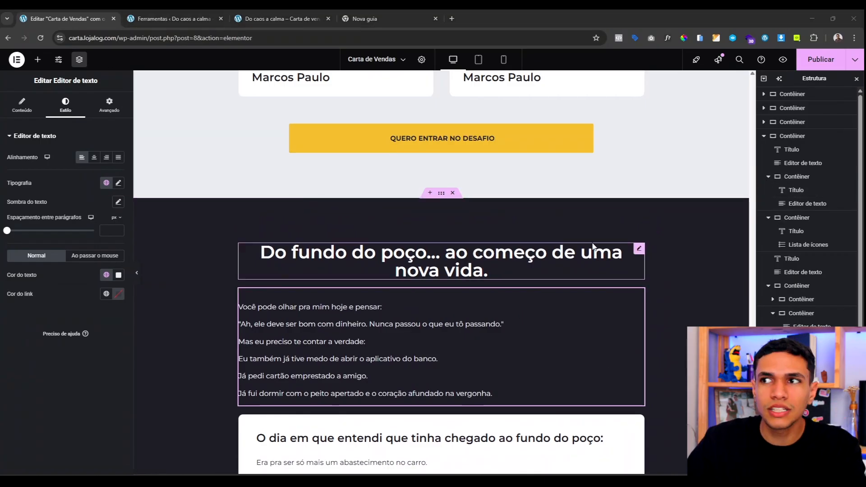
Step: Replace the heading with 'O que você vai viver em 7 dias' and paste the new paragraph
left_click(383, 257)
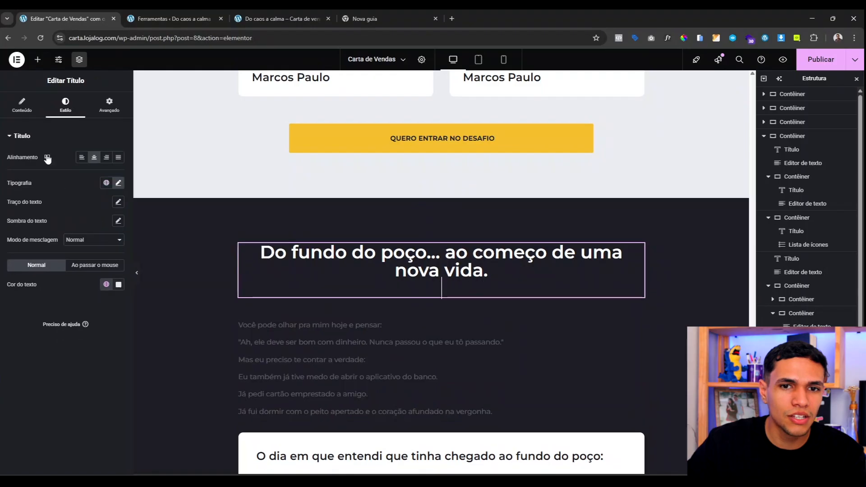
type("O que você vai viver em 7 dias")
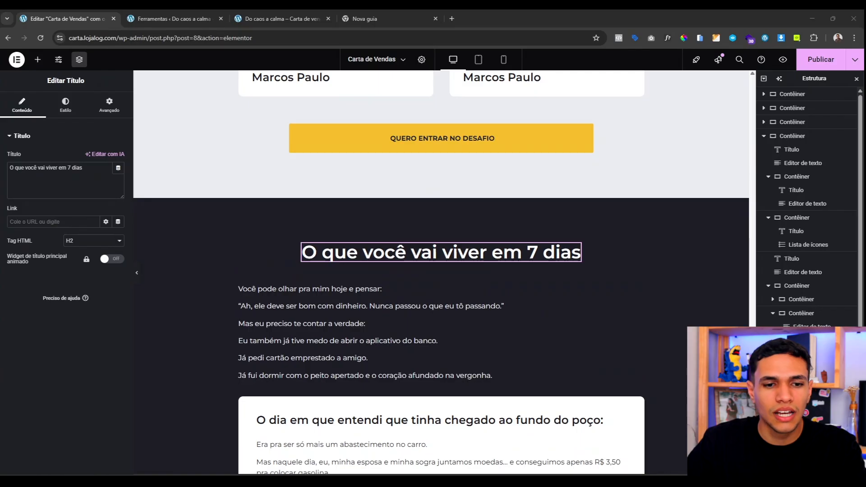
left_click(416, 323)
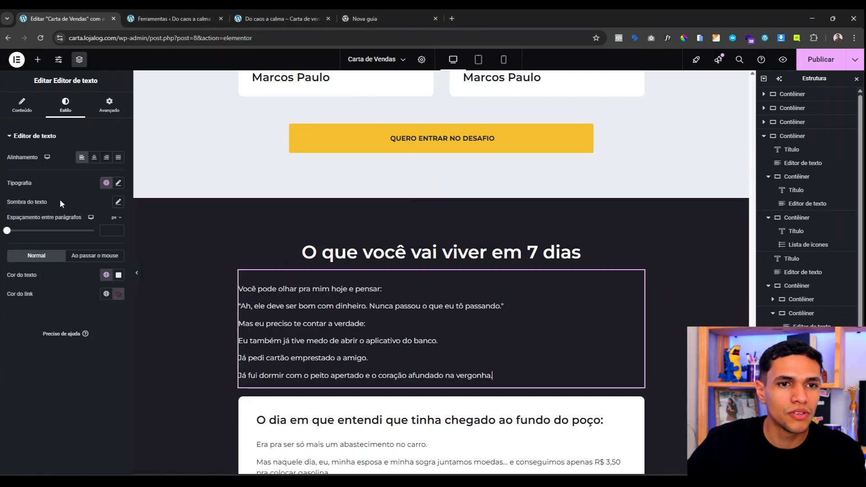
left_click(22, 105)
left_click(60, 249)
key("ctrl+a")
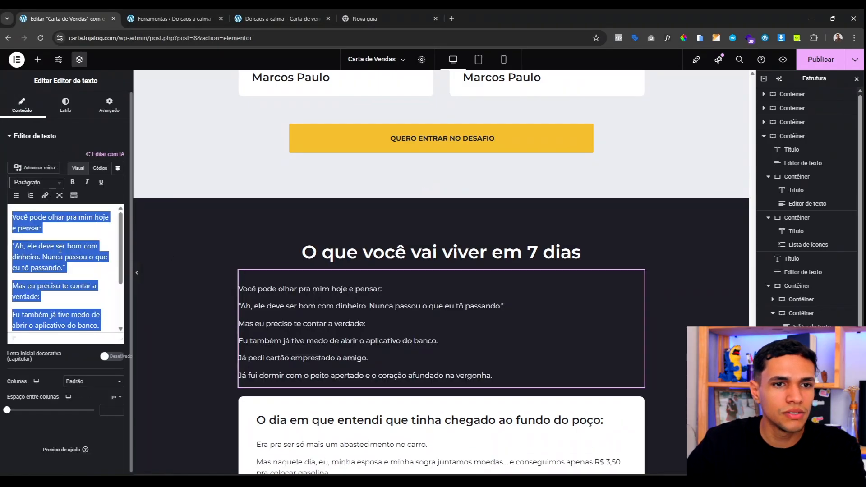
type("Você não precisa de planilhas complexas. Só precisa de um plano leve, com fé e direção. Durante 7 dias, você vai receber um conteúdo simples, direto e transformador — tudo pelo WhatsApp. Cada dia é pensado pra te tirar do caos, sem peso, sem culpa.")
Step: Centre-align the 7-day description paragraph
left_click(65, 105)
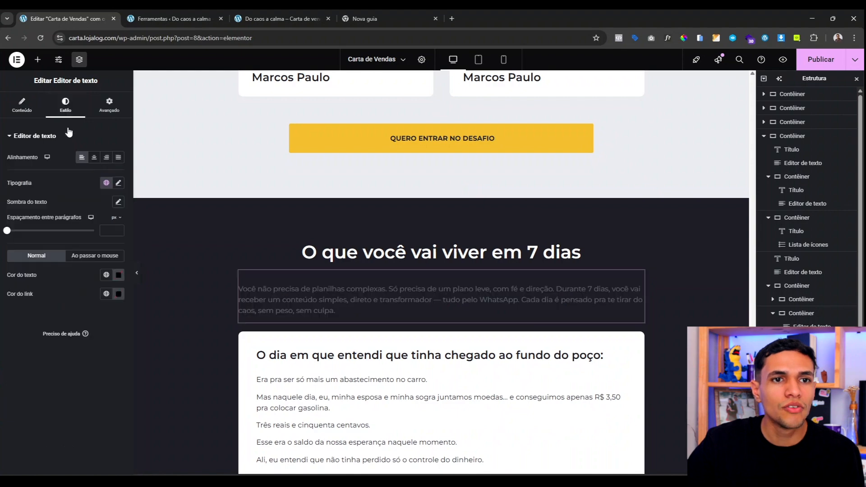
left_click(94, 158)
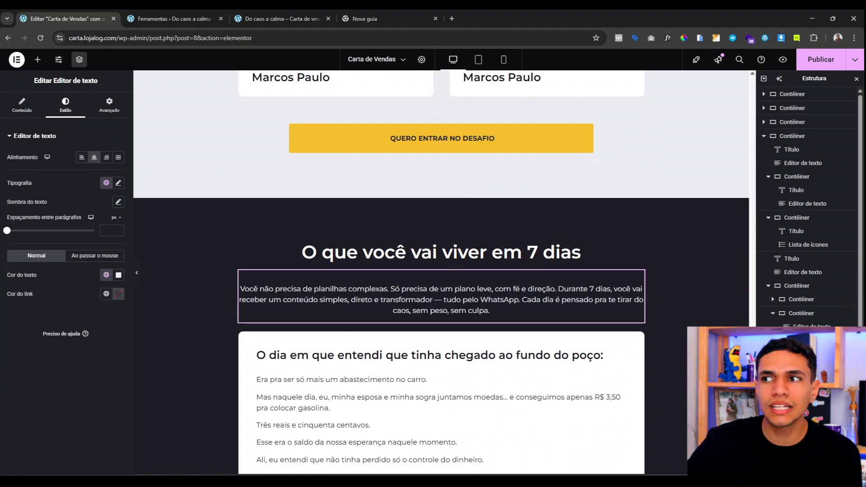
scroll(345, 247, "down", 15)
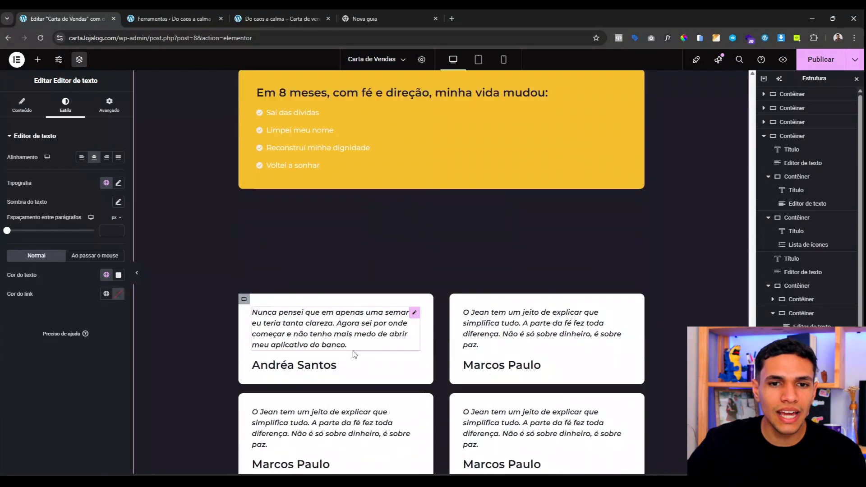
scroll(383, 248, "up", 10)
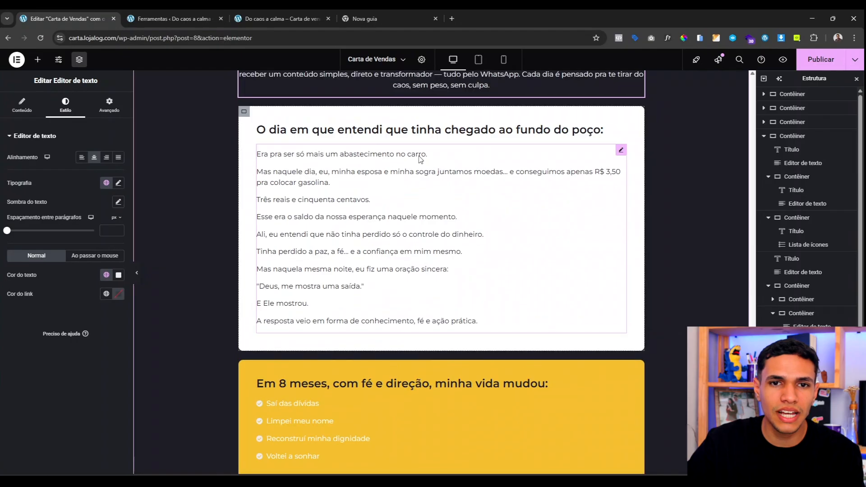
scroll(402, 168, "up", 2)
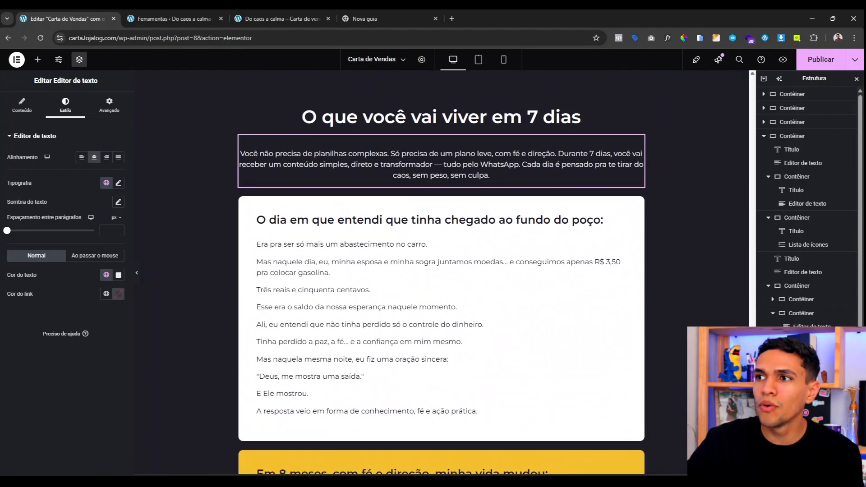
scroll(262, 226, "down", 6)
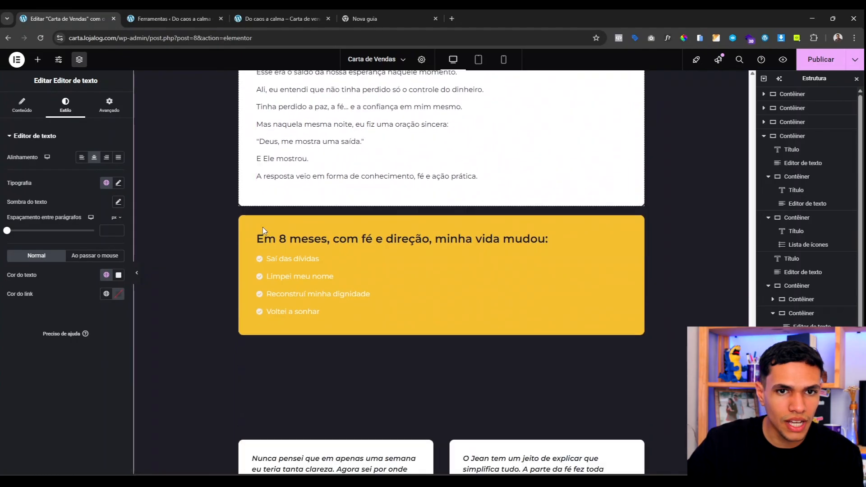
Step: Delete the yellow 'Em 8 meses' block and the empty text block beneath it
right_click(243, 188)
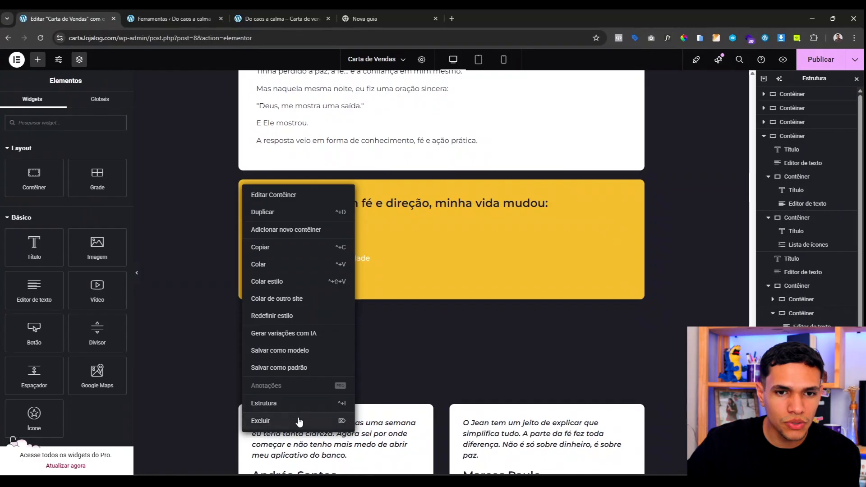
left_click(293, 420)
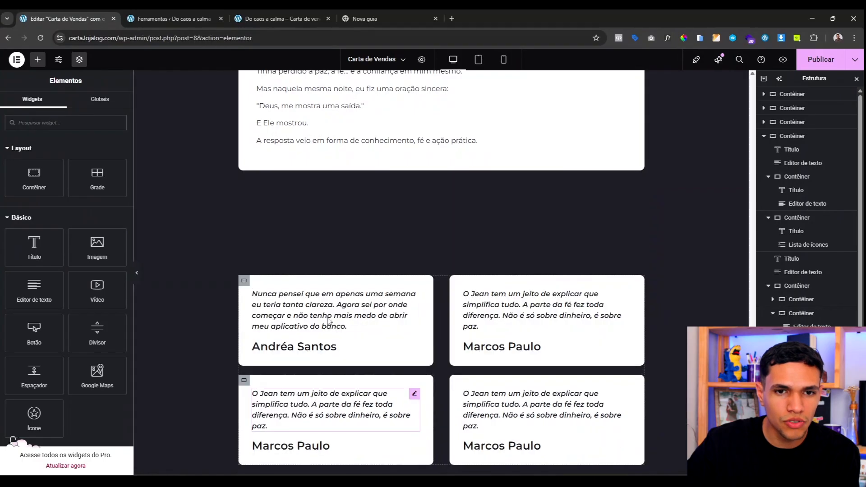
right_click(363, 264)
left_click(397, 471)
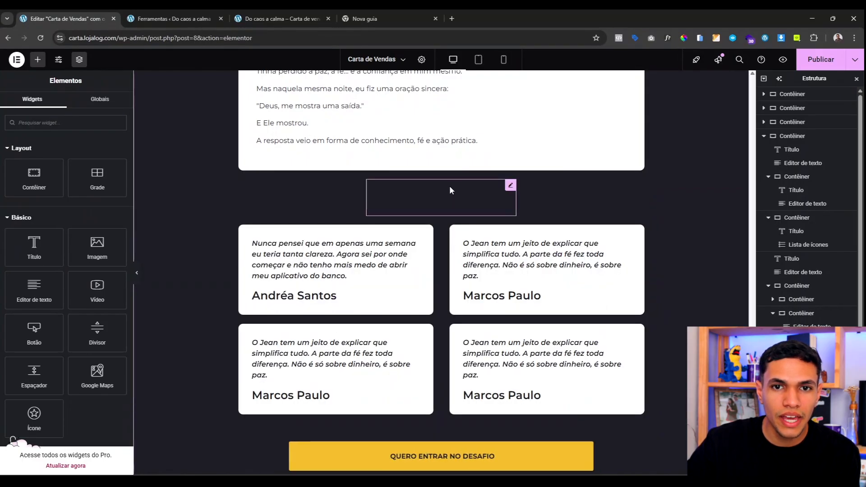
Step: Set the 'E não fui só eu...' heading text colour to the global Amarelo
left_click(449, 185)
scroll(412, 247, "up", 4)
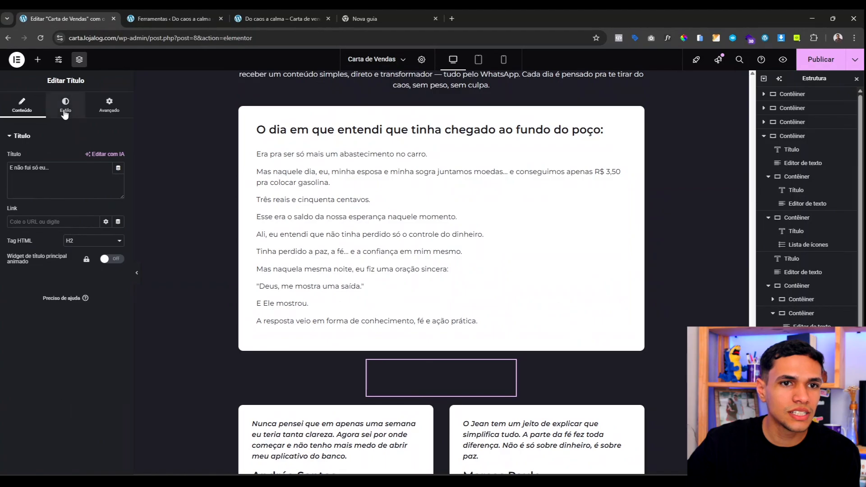
left_click(65, 108)
left_click(106, 283)
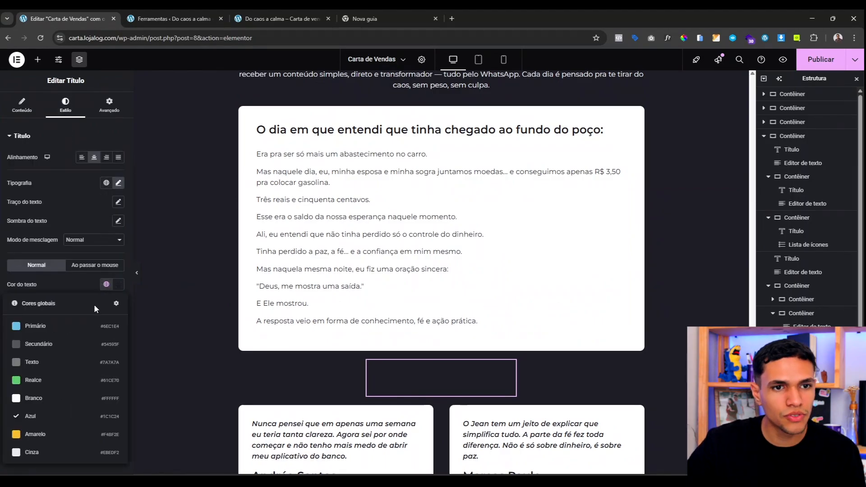
left_click(62, 435)
scroll(525, 412, "up", 2)
scroll(525, 411, "down", 1)
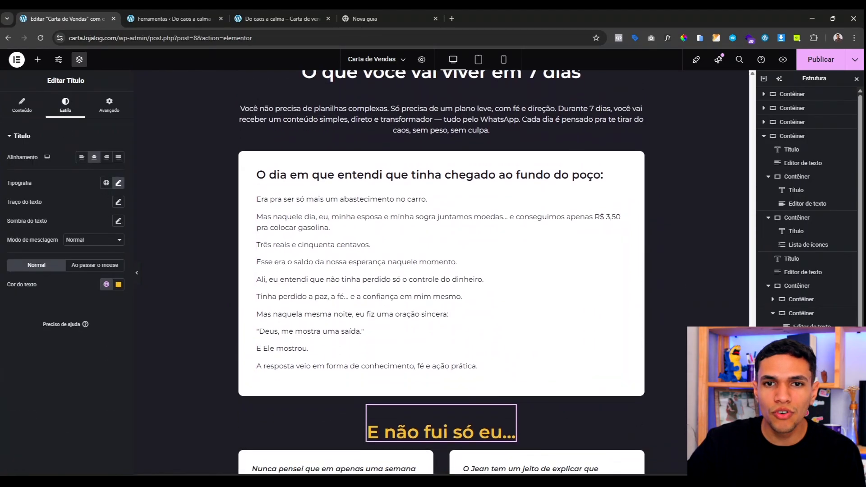
scroll(807, 199, "down", 1)
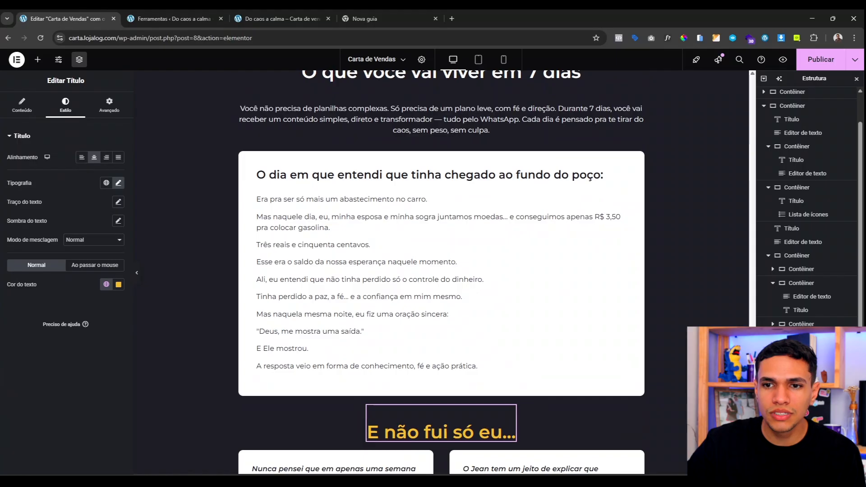
scroll(807, 199, "up", 1)
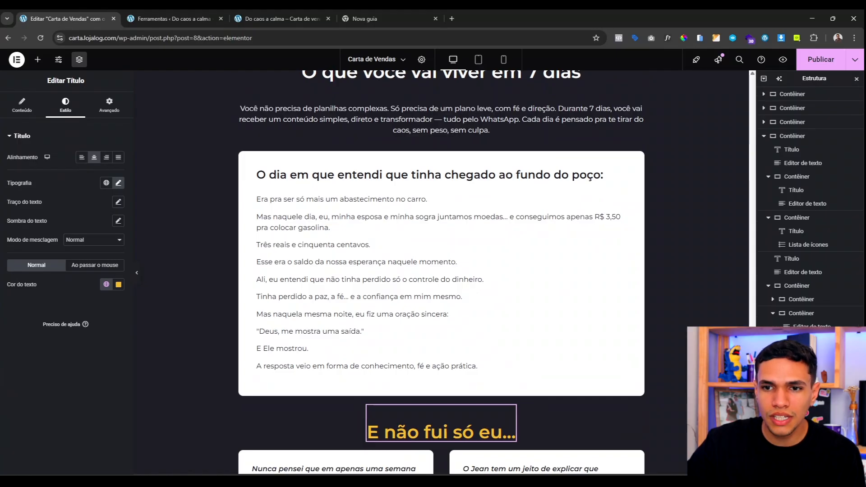
scroll(807, 199, "down", 1)
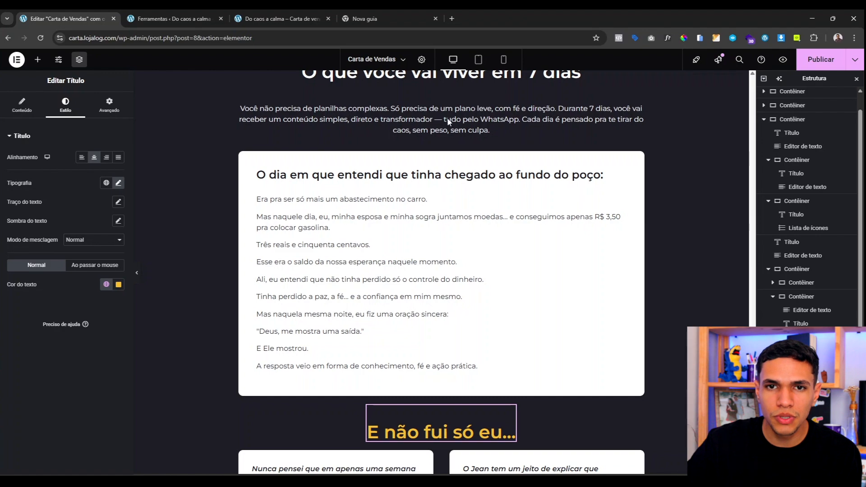
Step: Undo and redo the heading's move, leaving it above the story card
key("ctrl+z")
key("ctrl+shift+z")
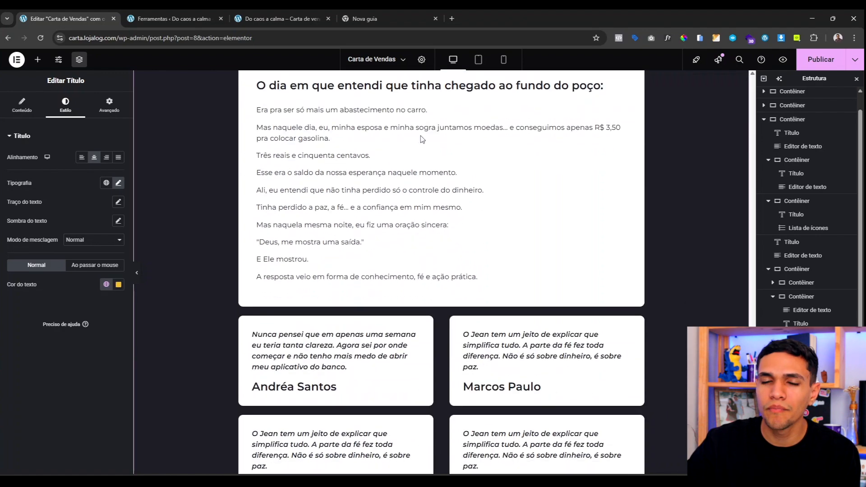
key("ctrl+z")
key("ctrl+shift+z")
key("ctrl+z")
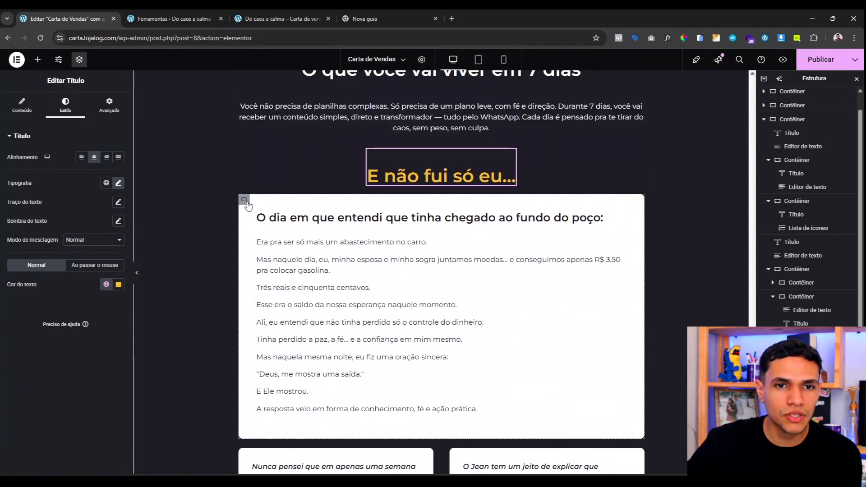
Step: Select the white story card and scroll through the section to check the layout
left_click(404, 254)
scroll(404, 254, "down", 5)
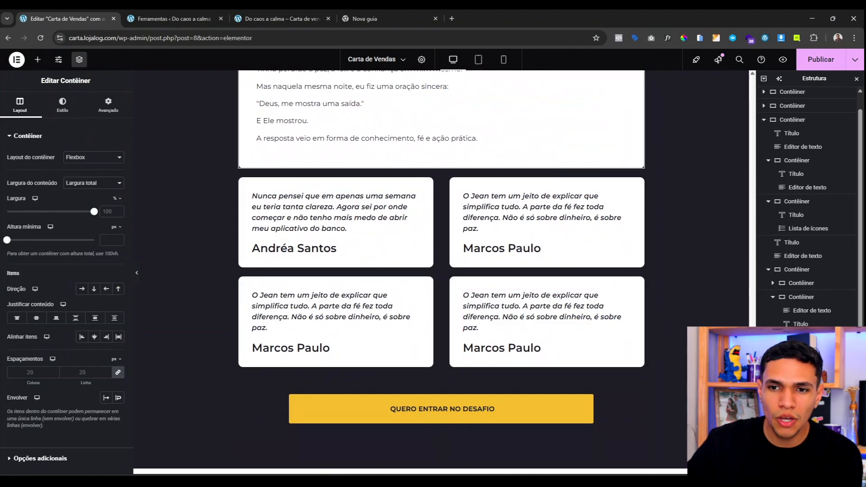
scroll(807, 203, "down", 4)
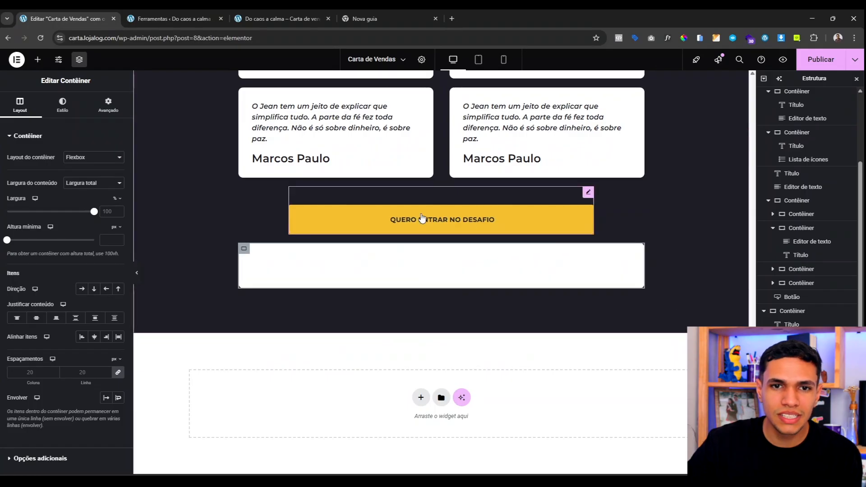
scroll(469, 261, "up", 7)
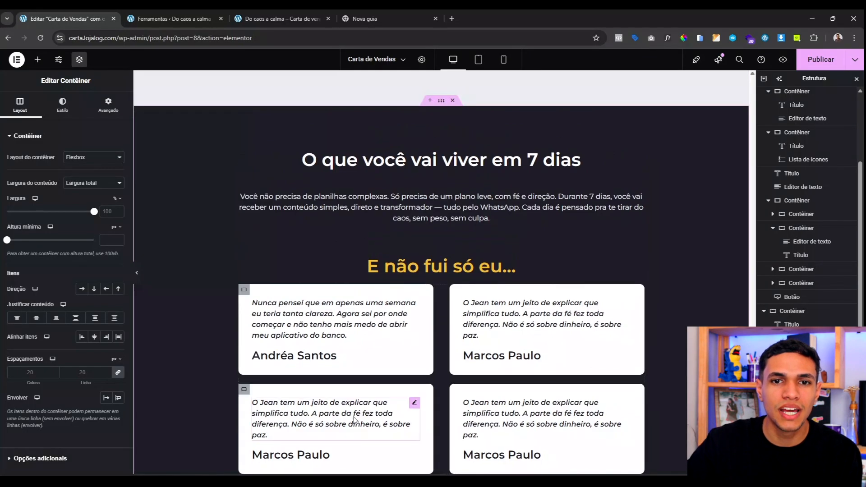
scroll(383, 271, "up", 1)
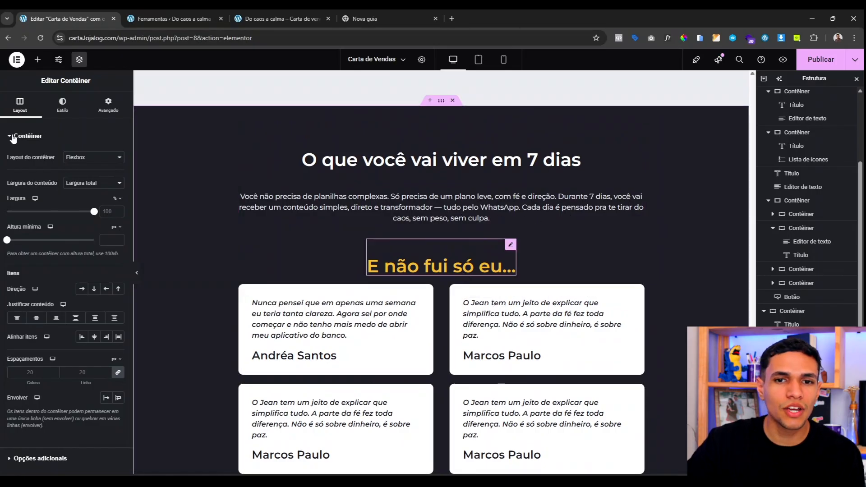
Step: Retitle the heading 'O cronograma dos 7 dias:' and give it a 30 px bottom margin
left_click(464, 267)
left_click(73, 180)
key("ctrl+a")
type("O cronogr")
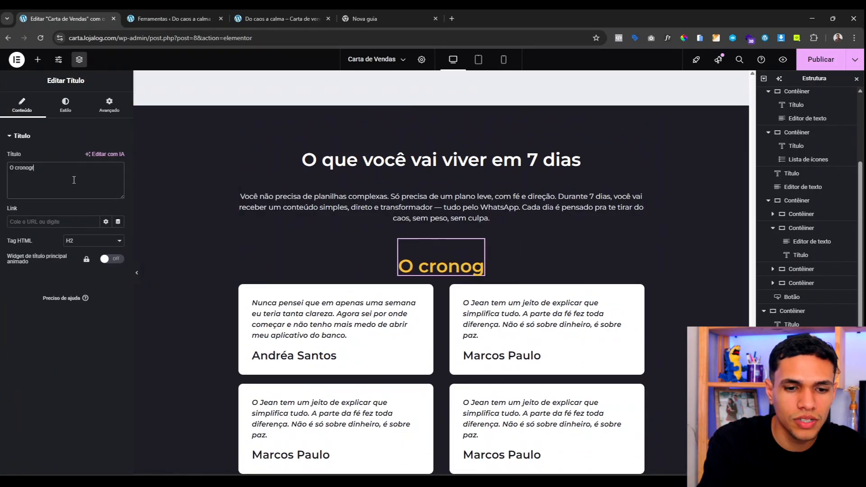
type("ama dos 7 dias:")
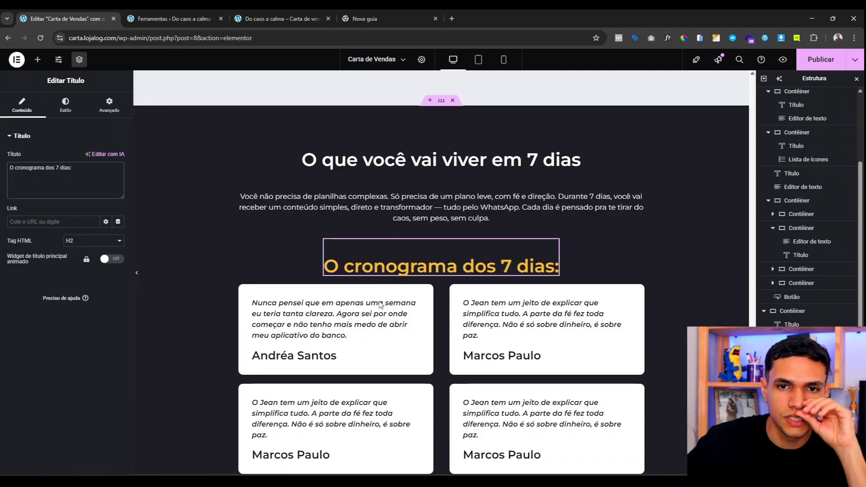
left_click(107, 108)
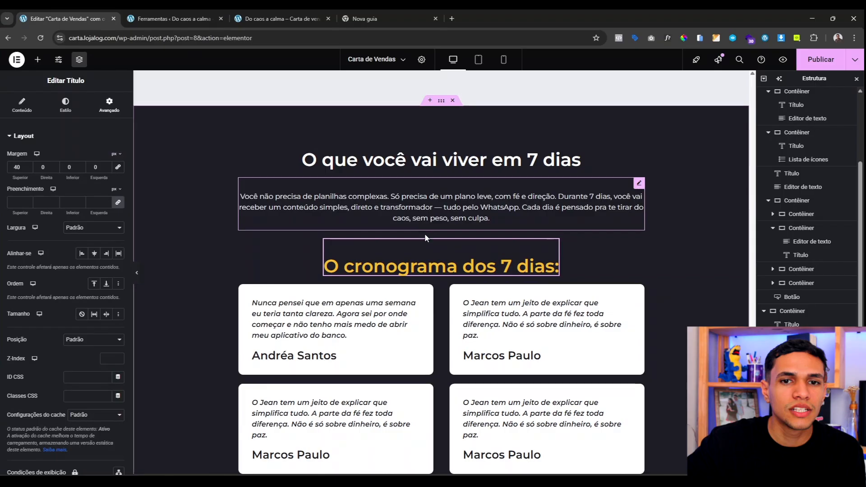
left_click(68, 168)
type("3")
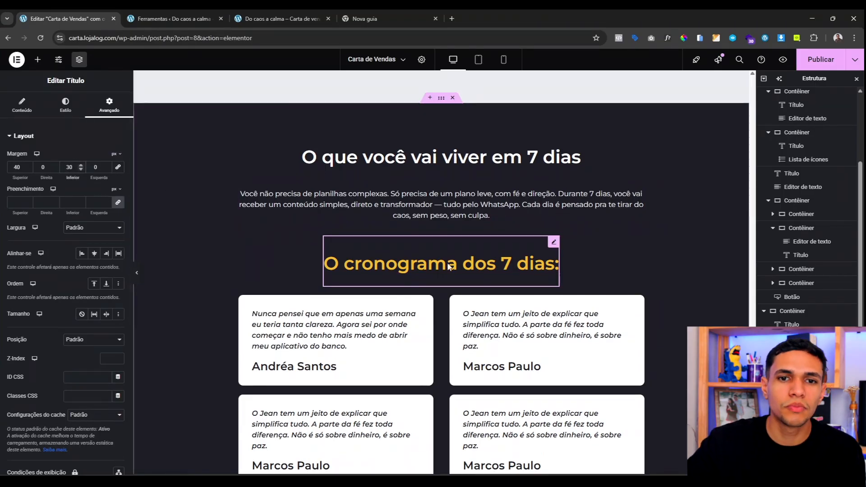
scroll(441, 226, "down", 3)
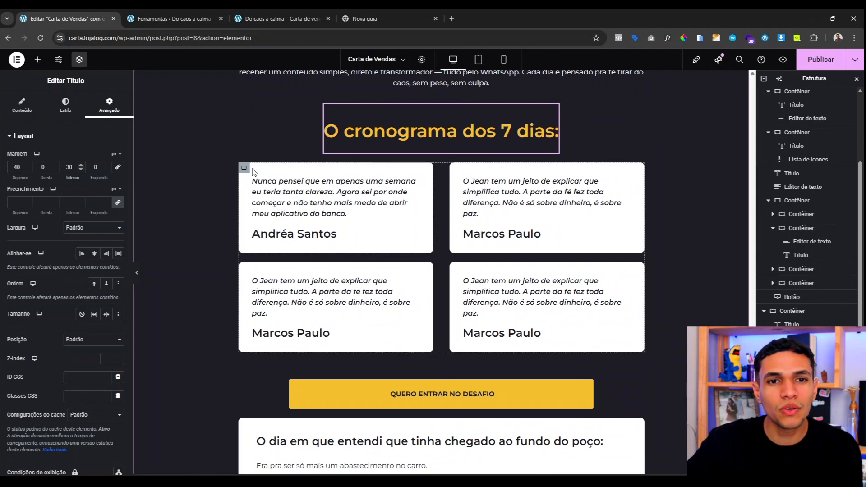
Step: Give the first testimonial card the global Amarelo background colour
left_click(347, 219)
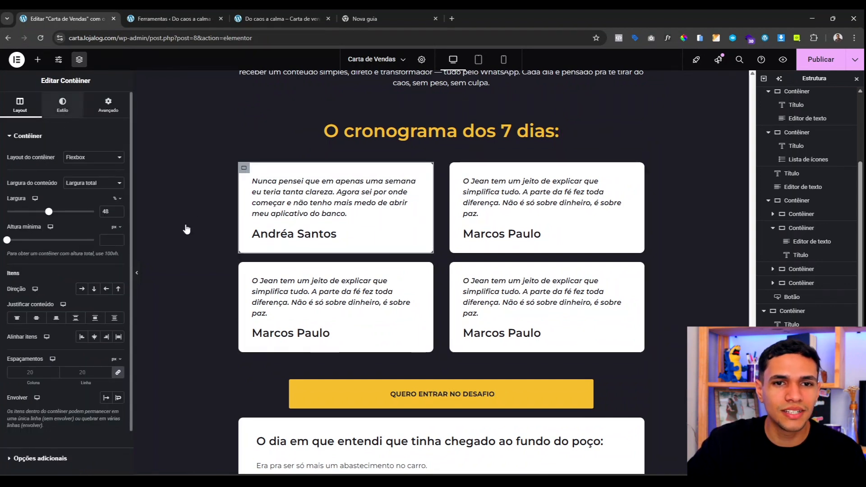
left_click(62, 105)
left_click(106, 195)
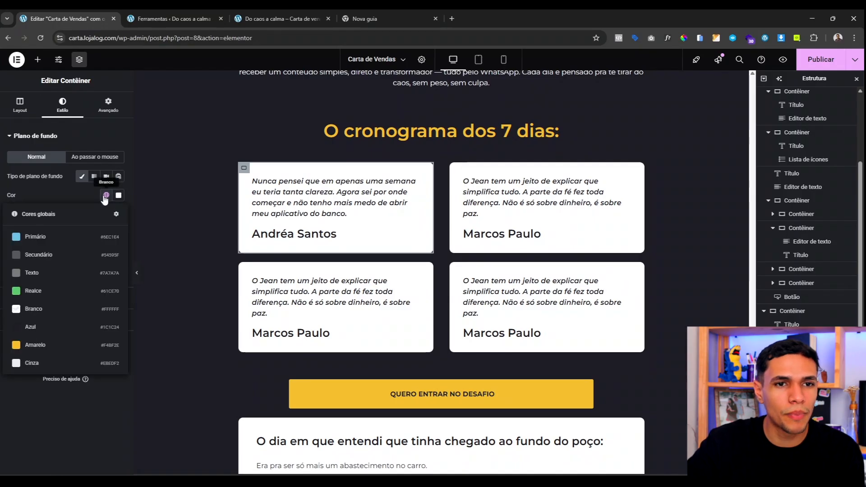
left_click(65, 346)
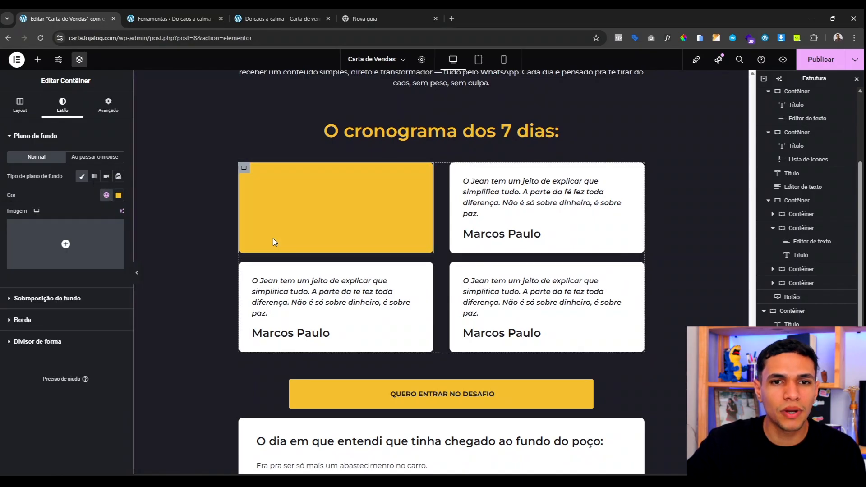
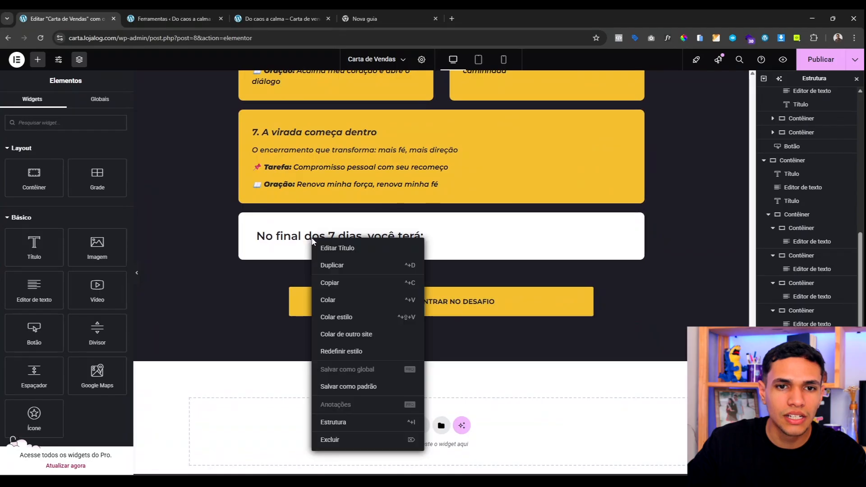
Step: Paste the check list under 'No final dos 7 dias, você terá:' with global Amarelo icons and Azul text
left_click(336, 300)
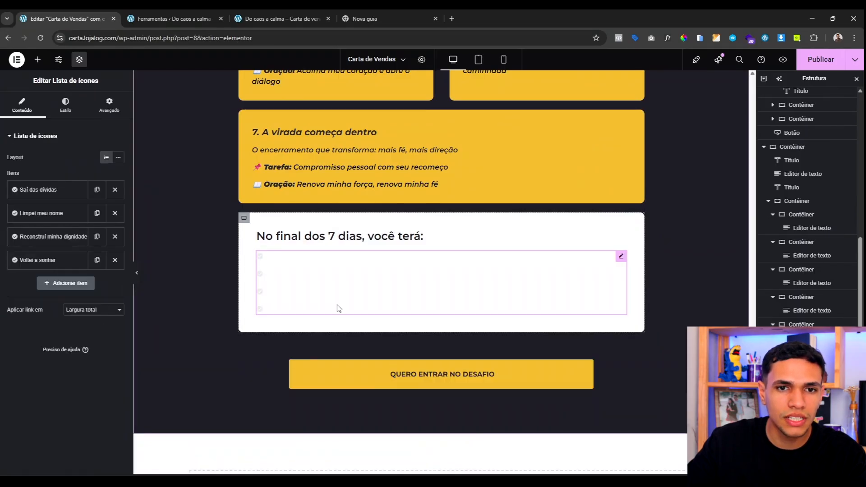
left_click(66, 105)
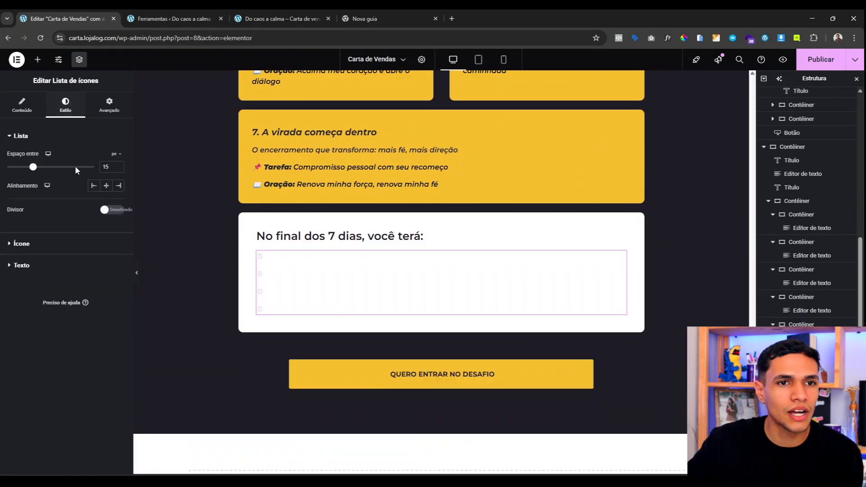
left_click(55, 245)
left_click(107, 198)
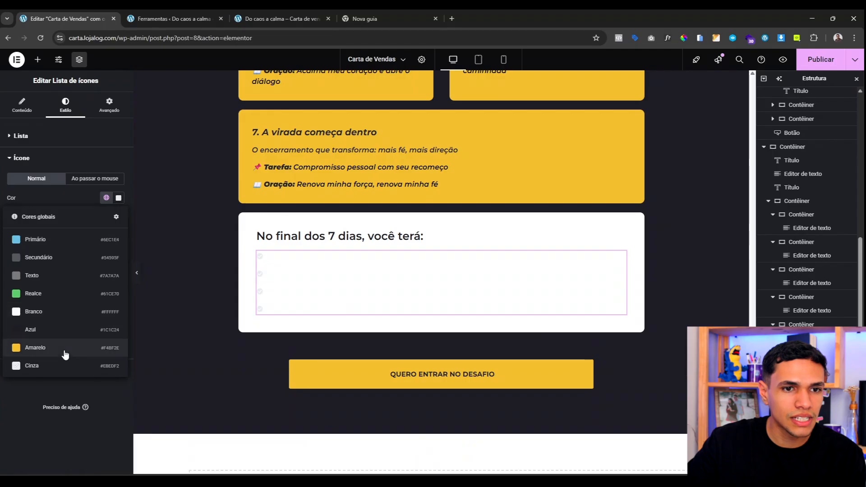
left_click(64, 351)
left_click(52, 371)
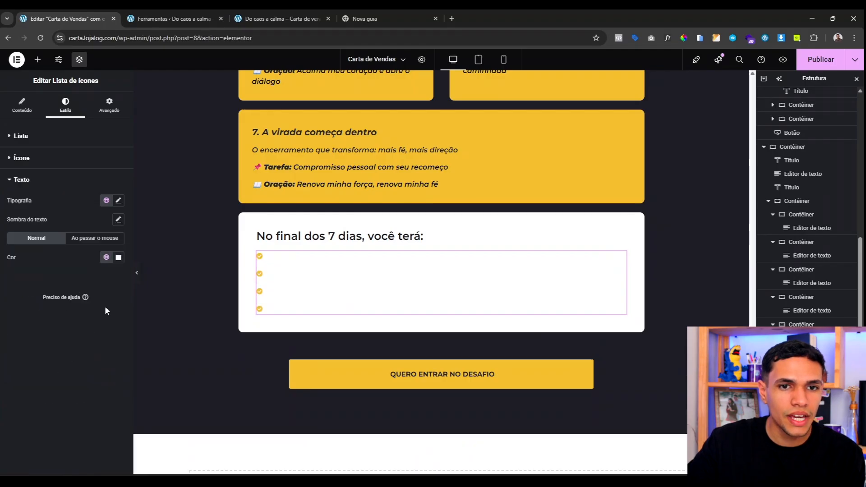
left_click(106, 257)
left_click(59, 391)
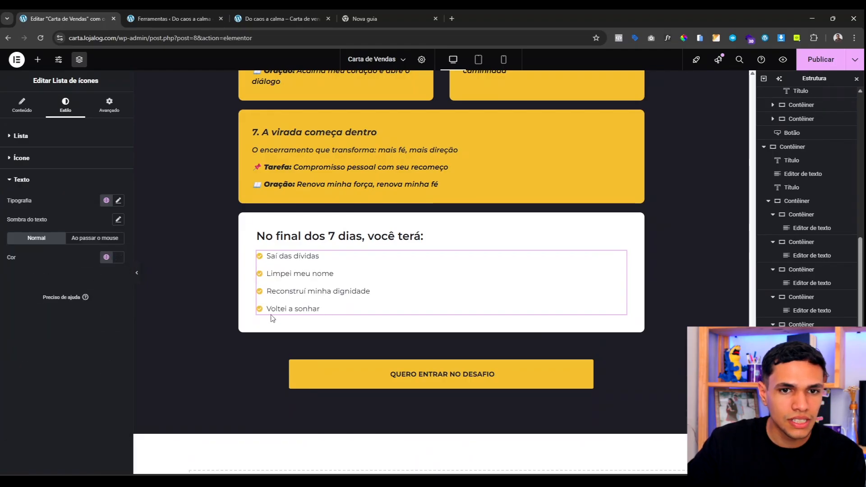
scroll(270, 252, "up", 15)
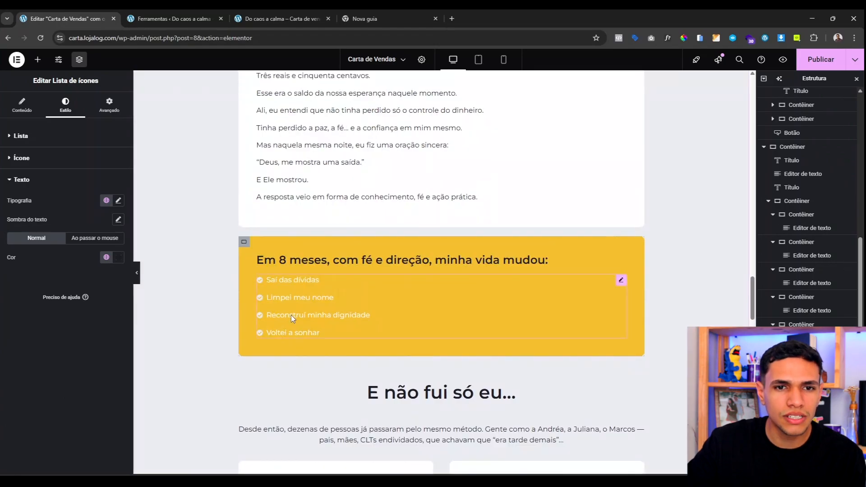
Step: Enlarge the Em 8 meses list's check icons to 21 px and set its text weight to 500
left_click(291, 314)
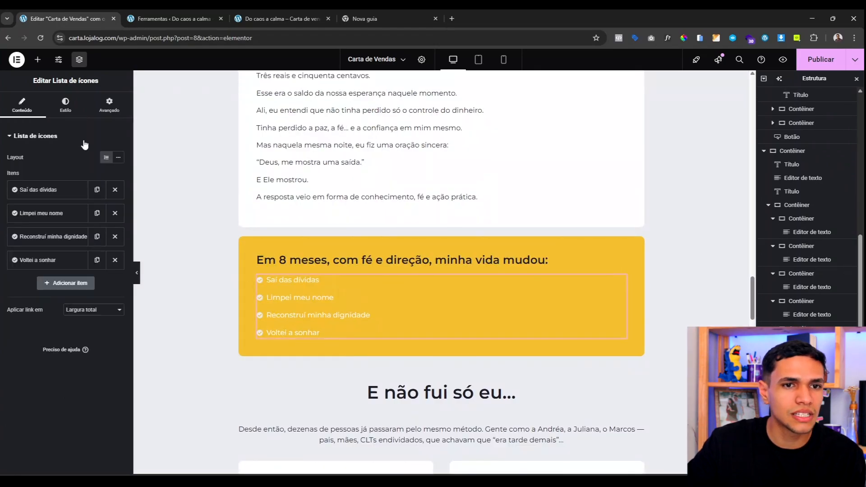
left_click(65, 106)
left_click(64, 246)
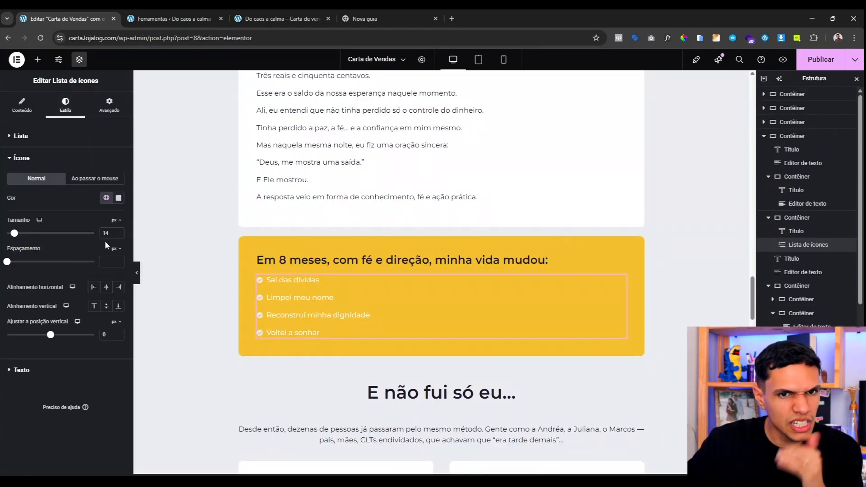
left_click_drag(16, 236, 20, 237)
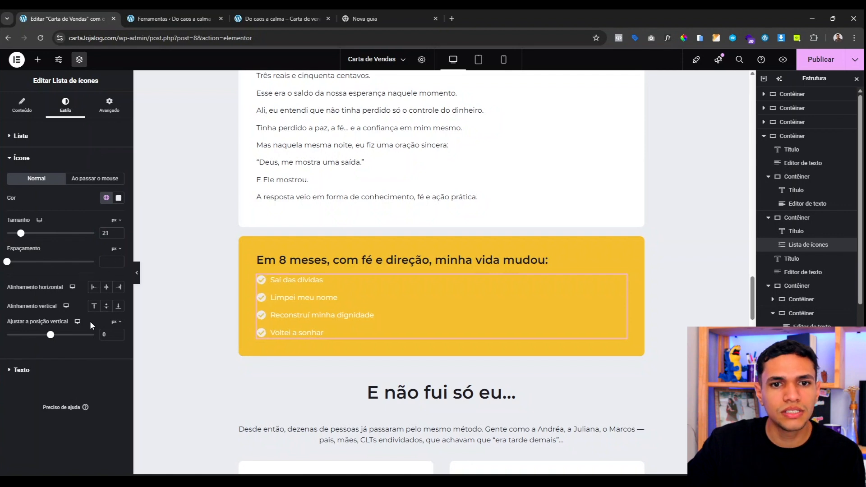
left_click(58, 370)
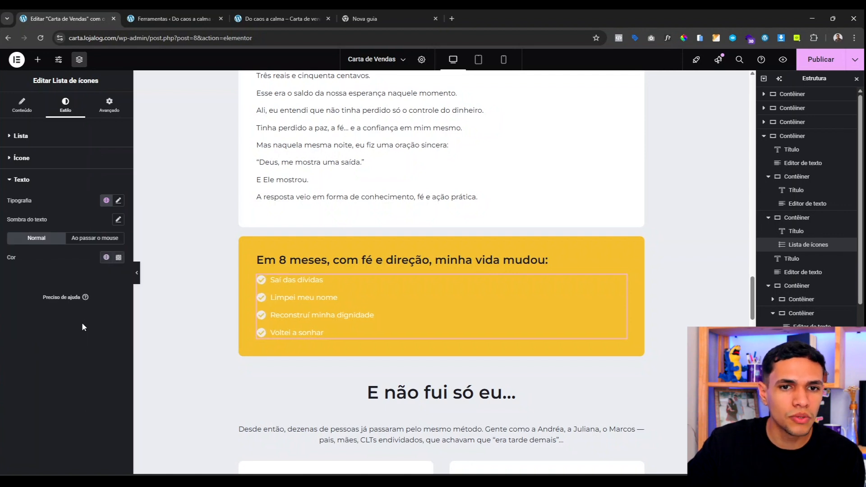
left_click(119, 201)
left_click(93, 291)
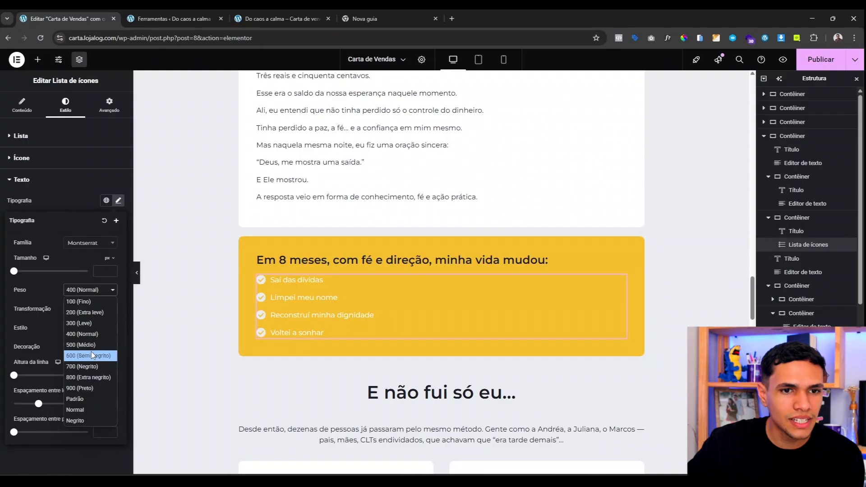
left_click(91, 351)
Step: Copy the Em 8 meses list and paste its style onto the final list
right_click(312, 291)
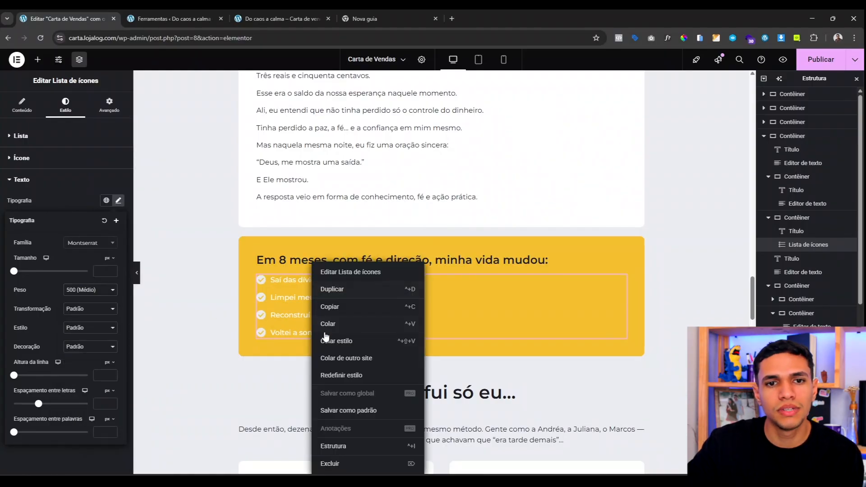
left_click(335, 305)
scroll(336, 303, "down", 15)
scroll(337, 302, "down", 8)
scroll(338, 315, "up", 5)
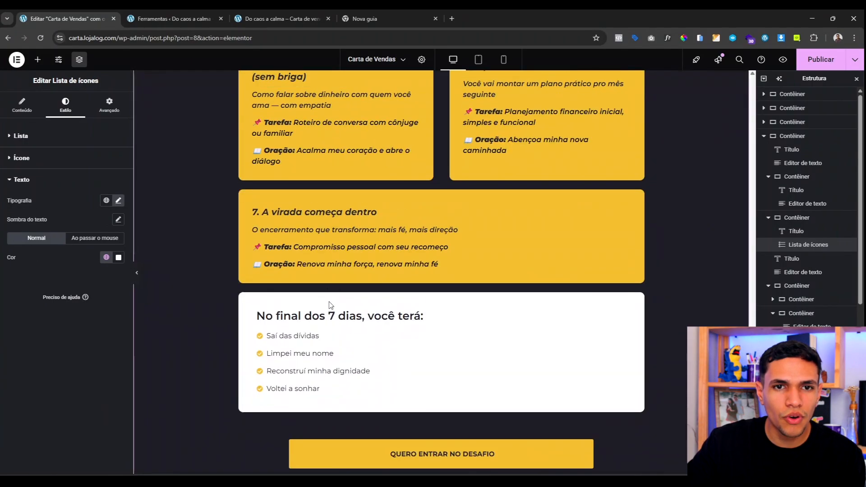
right_click(354, 373)
left_click(383, 344)
scroll(385, 344, "down", 2)
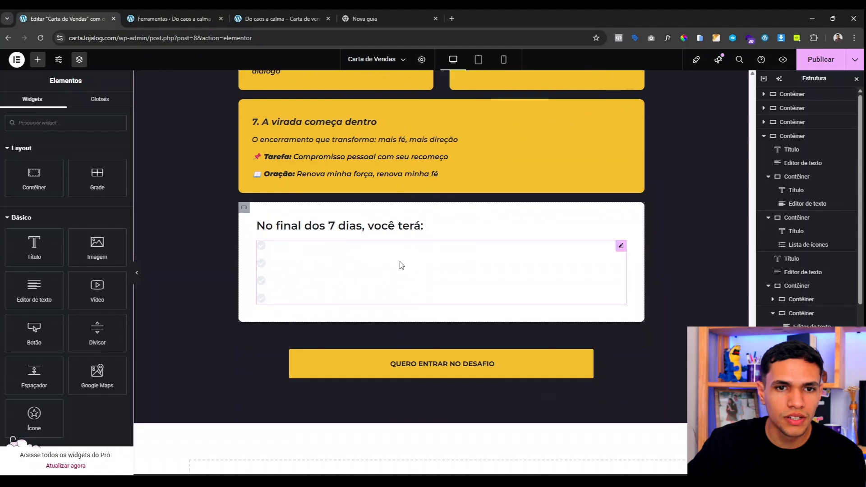
Step: Make the final list's icons global Amarelo and its text global Azul
left_click(400, 265)
left_click(48, 242)
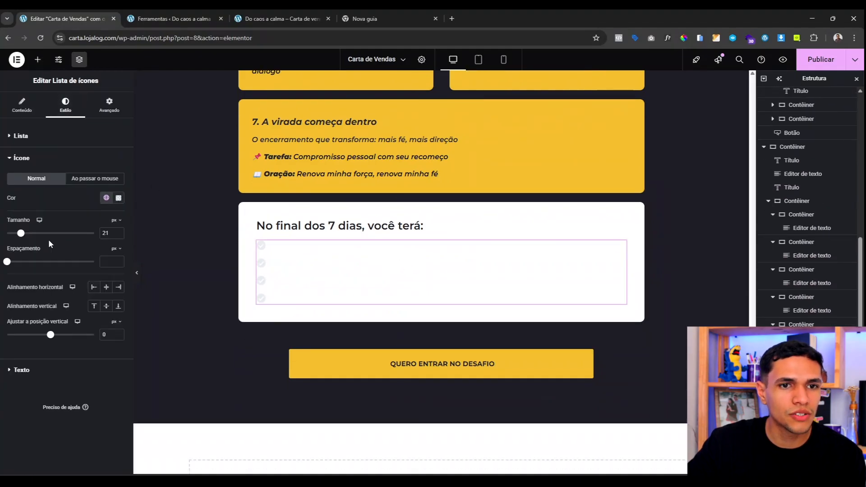
left_click(106, 199)
left_click(63, 352)
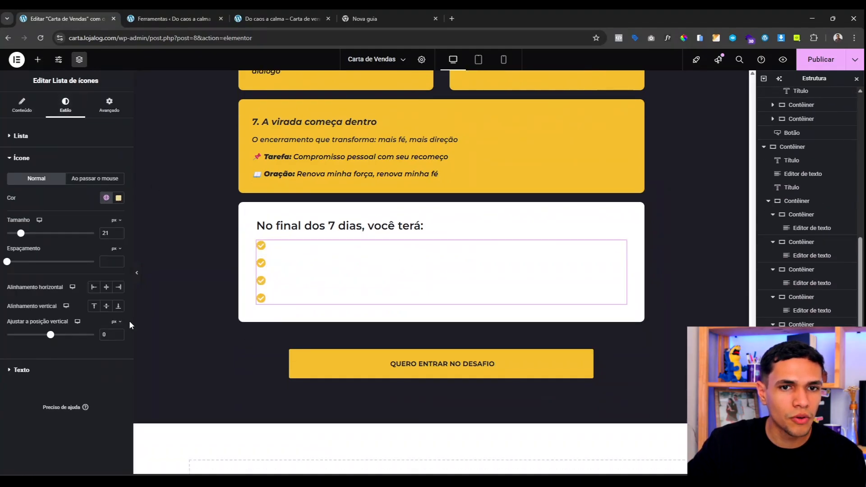
left_click(54, 372)
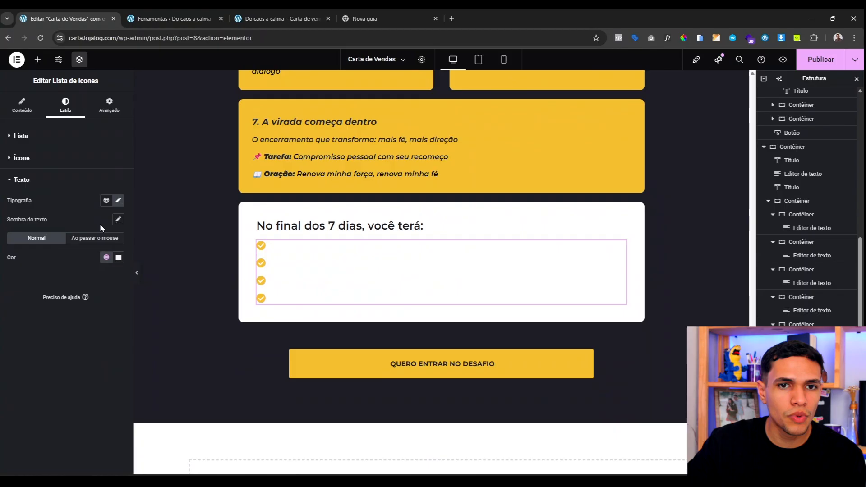
left_click(106, 257)
left_click(66, 395)
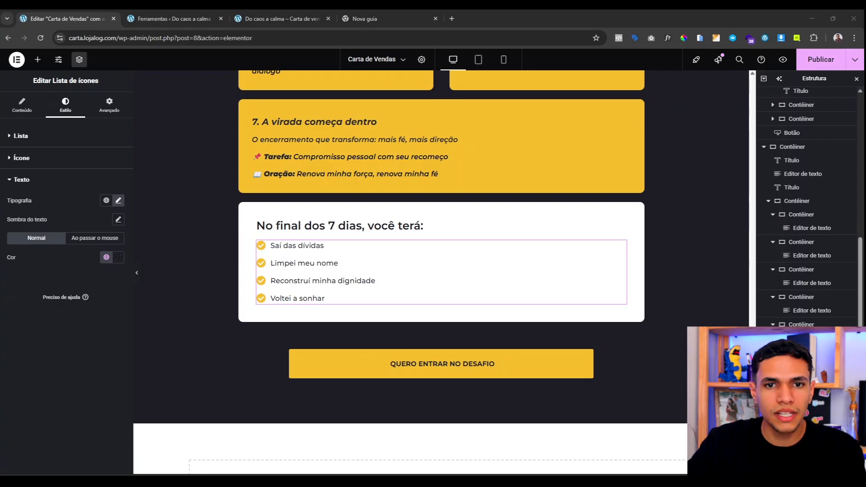
Step: Replace the four item texts, from 'Um plano financeiro claro' to 'Uma fé reacendida — com direção'
left_click(37, 112)
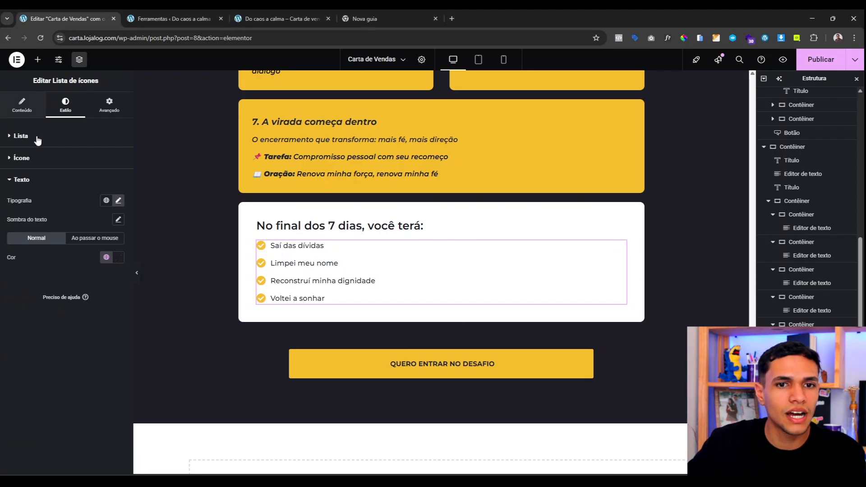
left_click(41, 190)
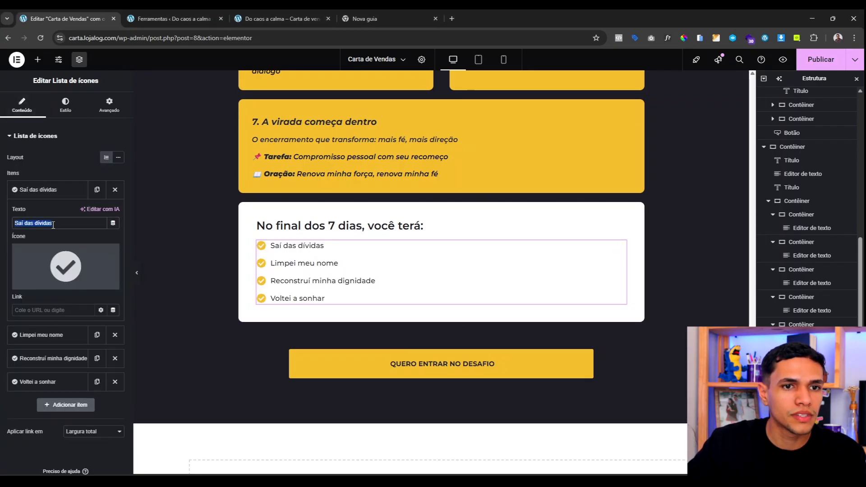
type("Um plano financeiro claro")
key("alt+Tab")
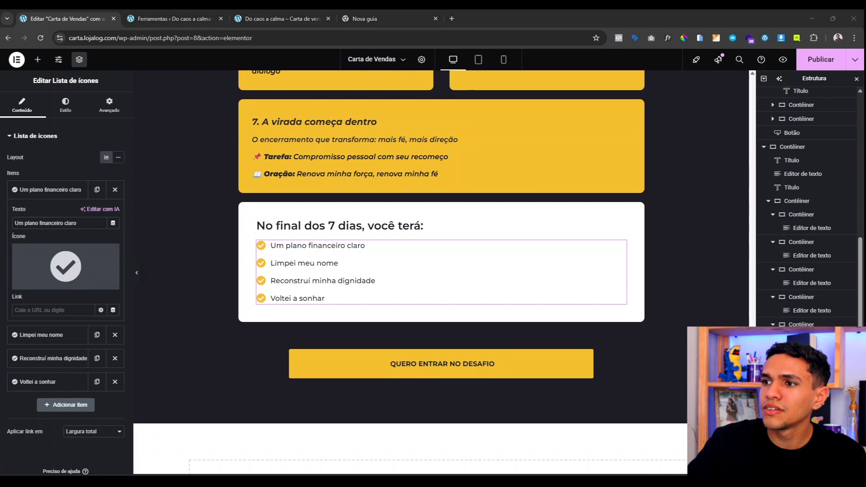
left_click(41, 334)
type("Paz mental pra seguir adiante")
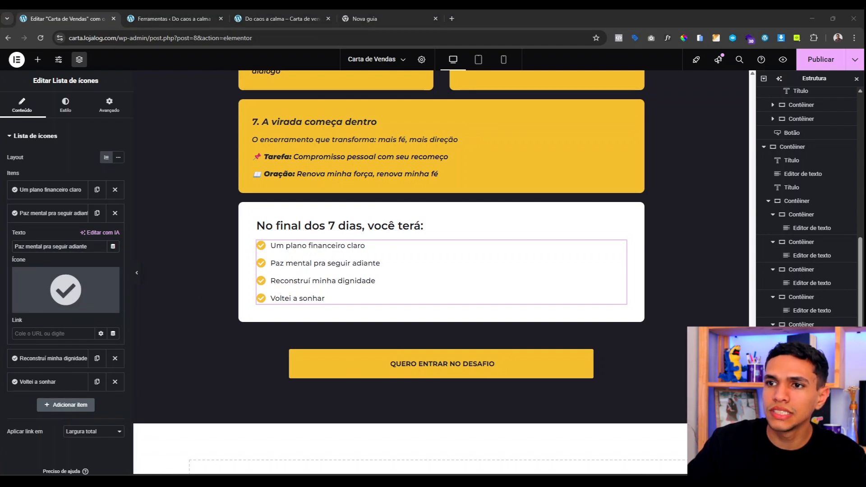
left_click(49, 358)
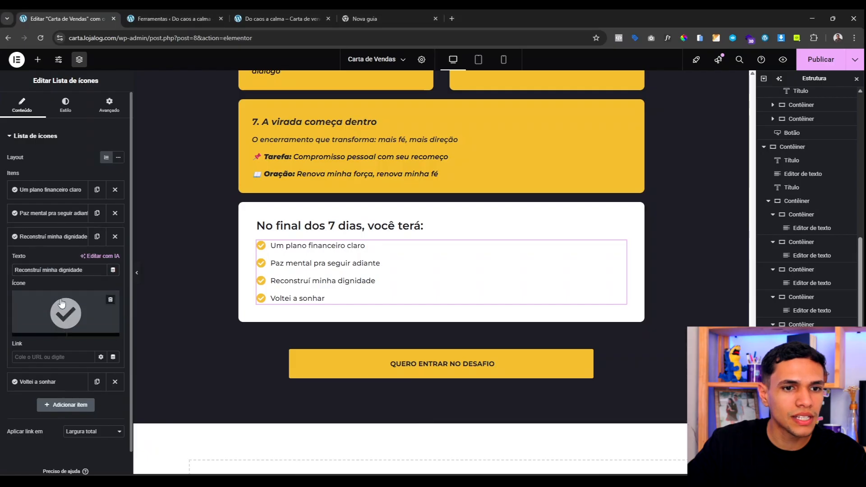
triple_click(56, 270)
type("Mais confiança pra liderar sua casa")
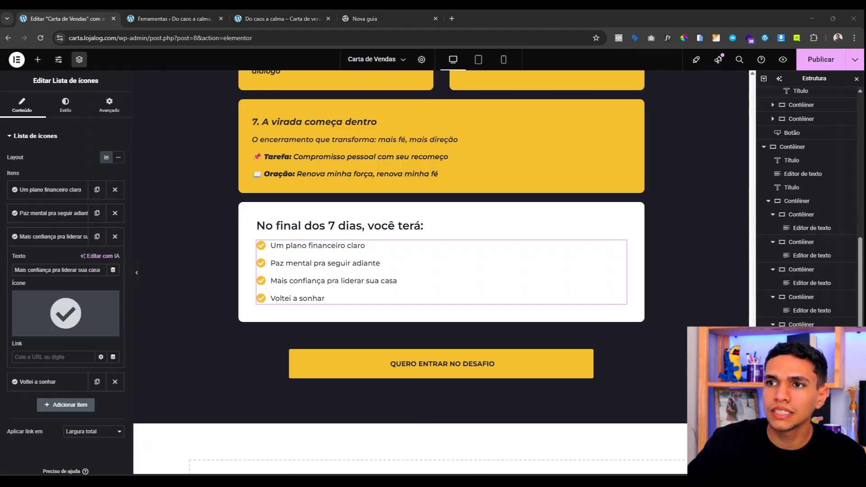
left_click(38, 382)
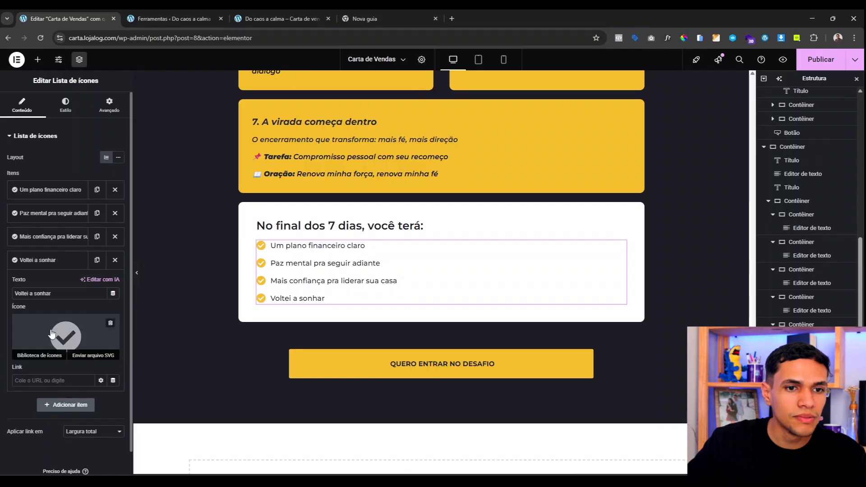
triple_click(59, 293)
type("Uma fé reacendida — com direção")
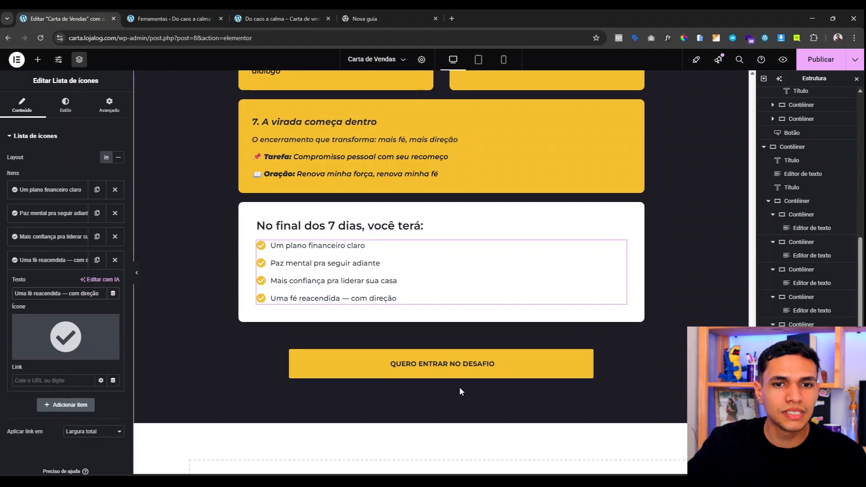
scroll(469, 383, "up", 4)
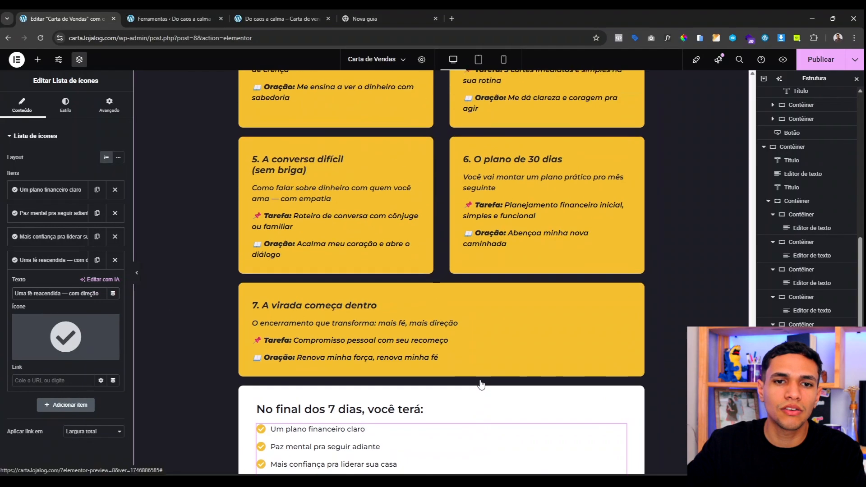
scroll(481, 383, "up", 10)
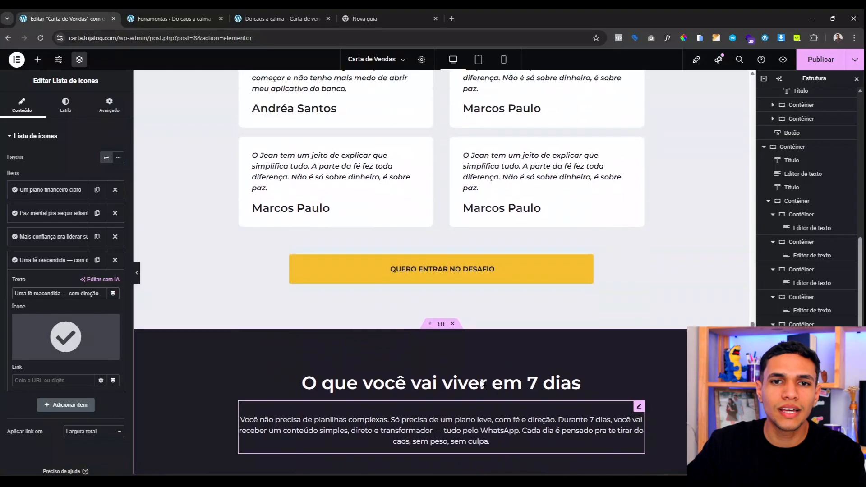
scroll(480, 383, "up", 15)
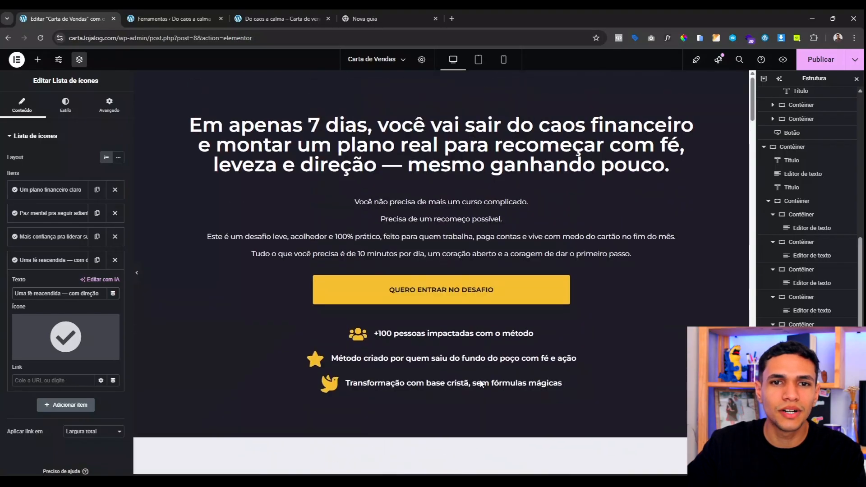
scroll(480, 383, "down", 12)
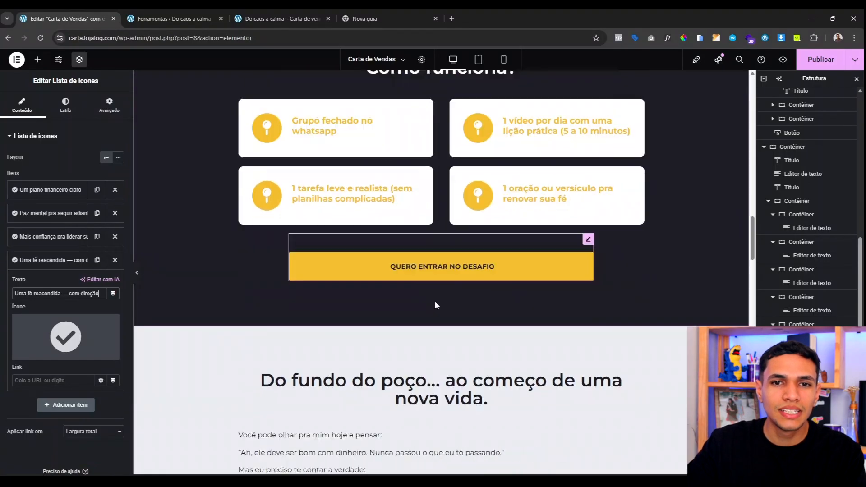
scroll(435, 305, "down", 15)
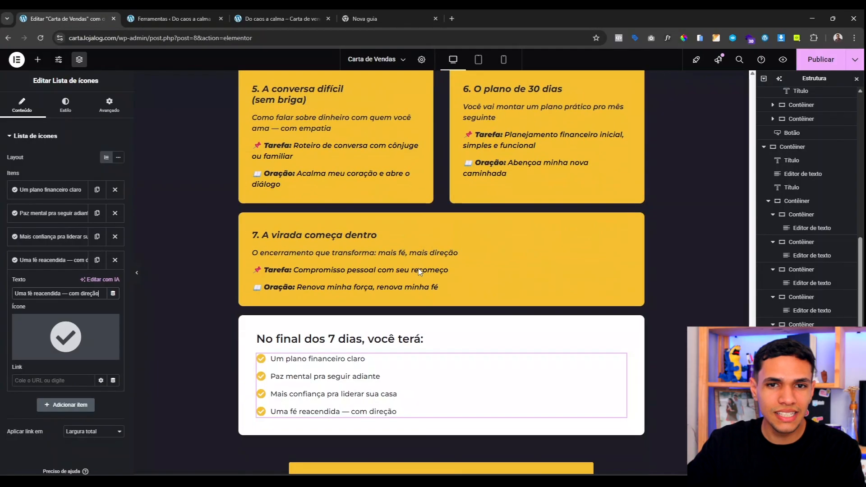
scroll(419, 271, "down", 4)
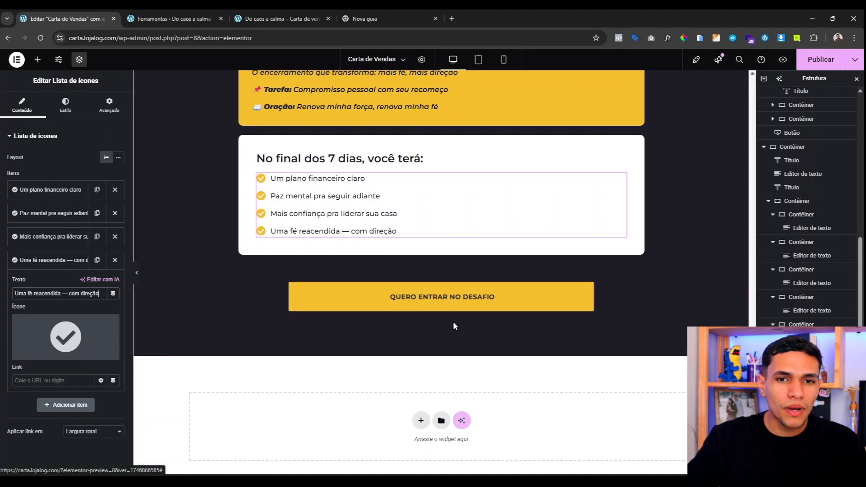
scroll(440, 311, "up", 5)
scroll(440, 312, "up", 20)
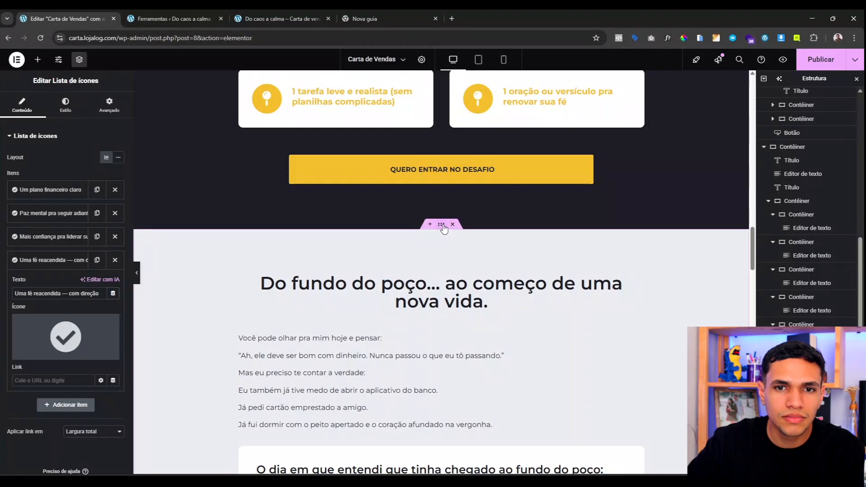
Step: Inspect the story section container's background settings
right_click(443, 228)
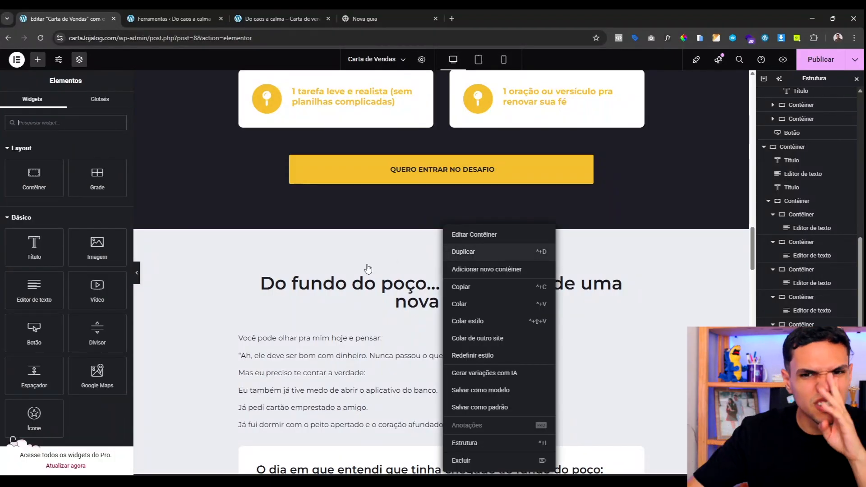
left_click(306, 275)
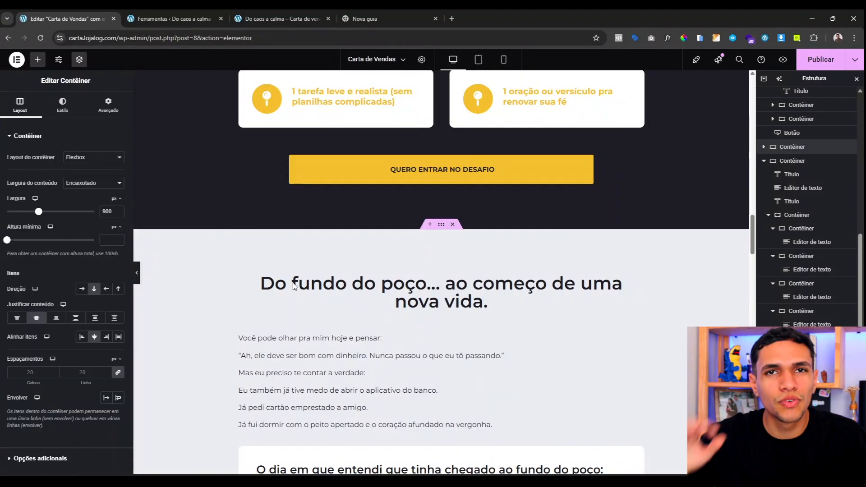
scroll(311, 312, "down", 10)
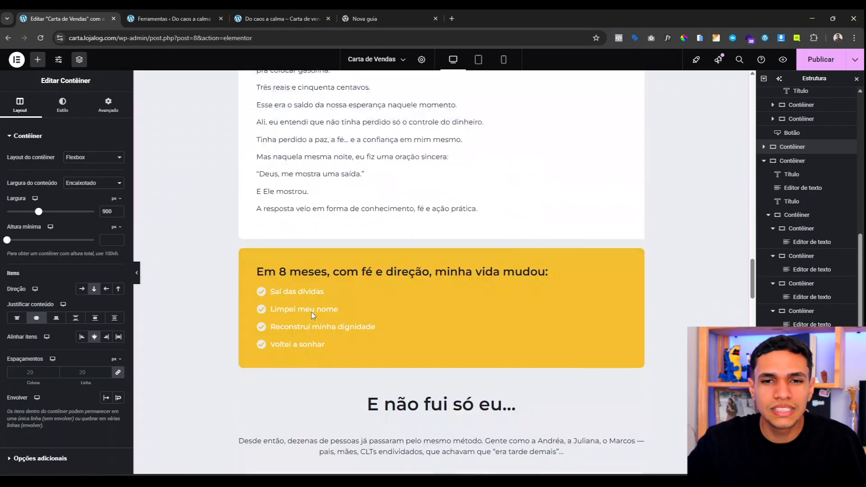
scroll(409, 244, "up", 10)
scroll(409, 244, "up", 1)
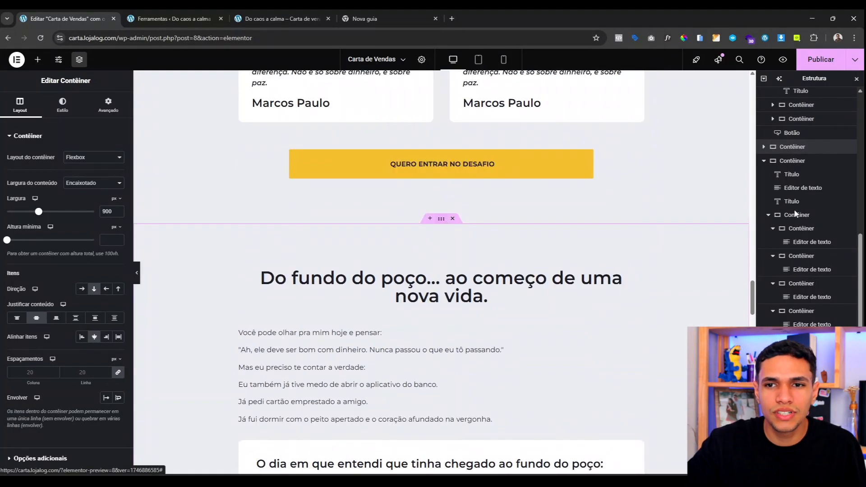
left_click(770, 190)
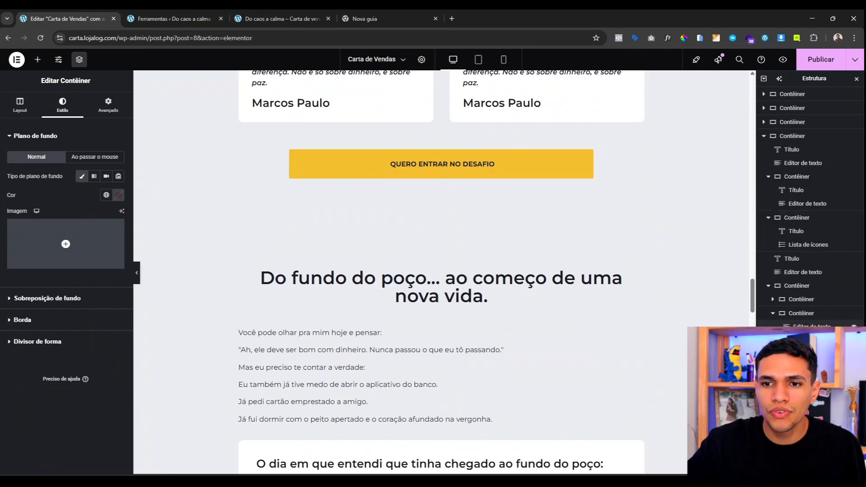
left_click(442, 221)
scroll(442, 270, "down", 10)
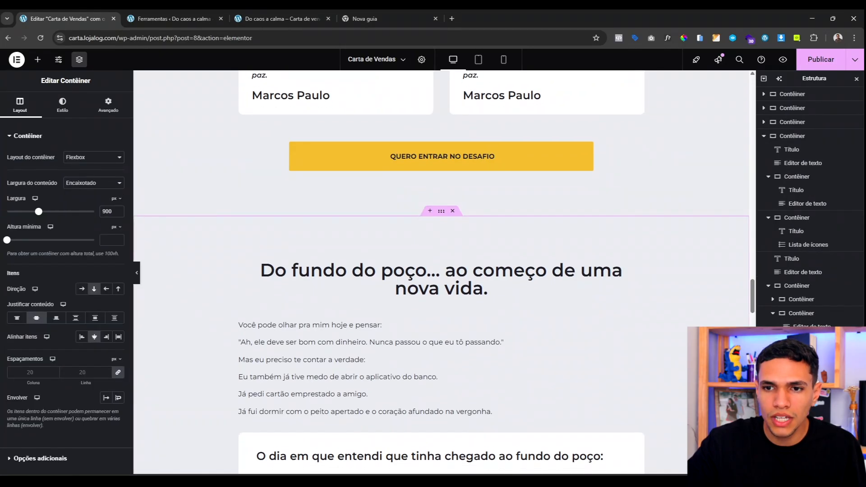
scroll(438, 199, "down", 20)
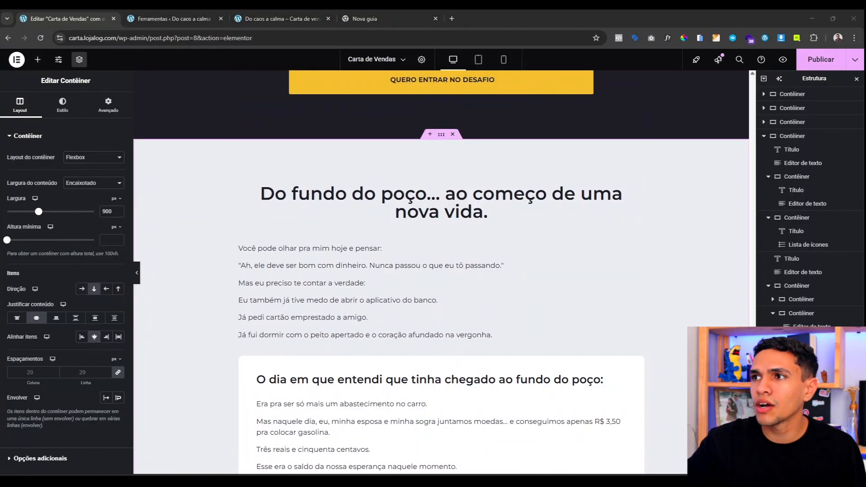
Step: Change the 'Do fundo do poço' heading to 'Tudo isso por menos do que você imagina.'
left_click(475, 212)
left_click(83, 180)
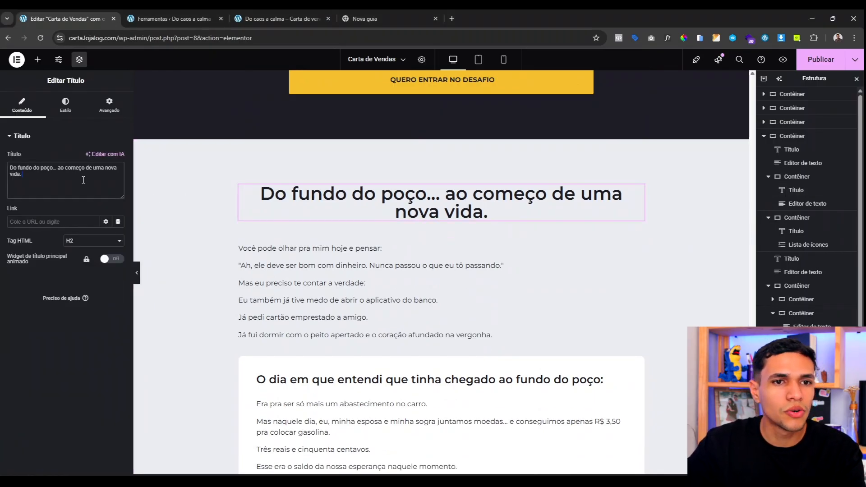
key("ctrl+a")
type("Tudo isso por menos do que você imagina.")
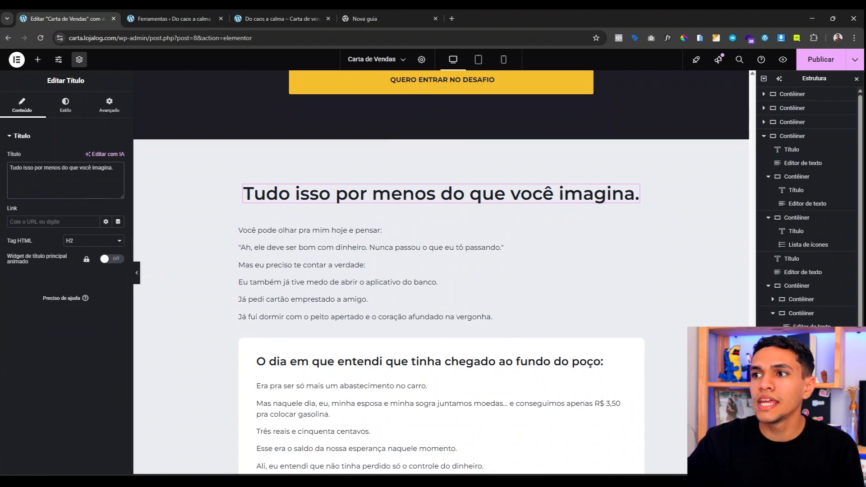
scroll(394, 284, "down", 3)
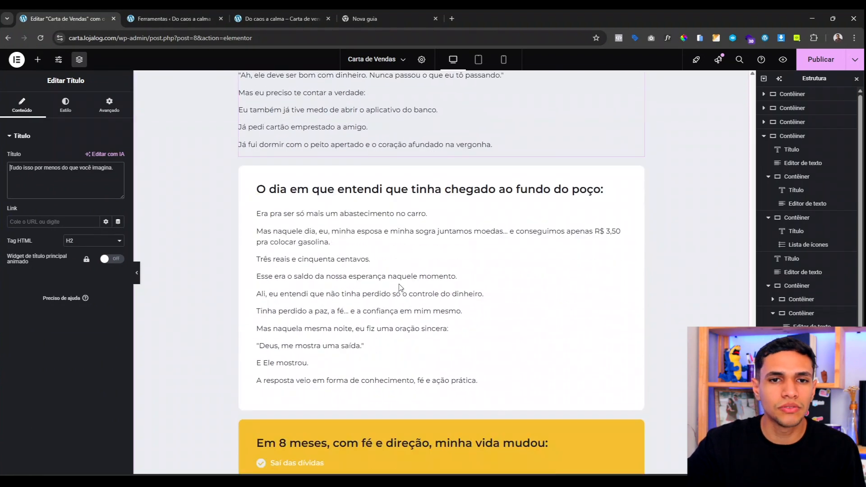
scroll(394, 284, "up", 4)
scroll(297, 279, "down", 2)
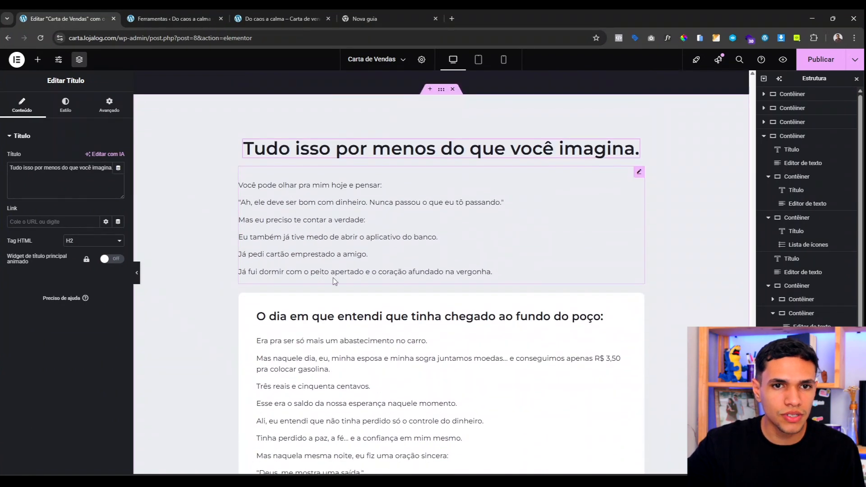
Step: Delete the intro paragraphs block beneath the new headline and review the headline's spacing
right_click(293, 198)
left_click(361, 398)
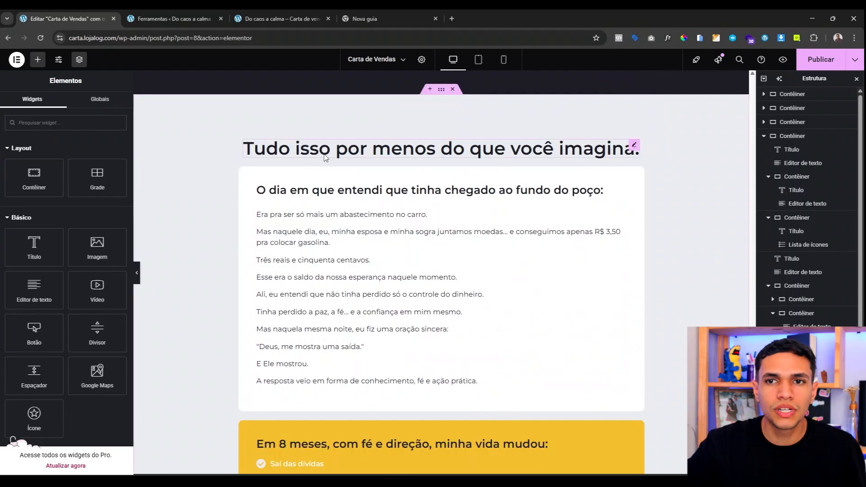
left_click(632, 148)
left_click(109, 104)
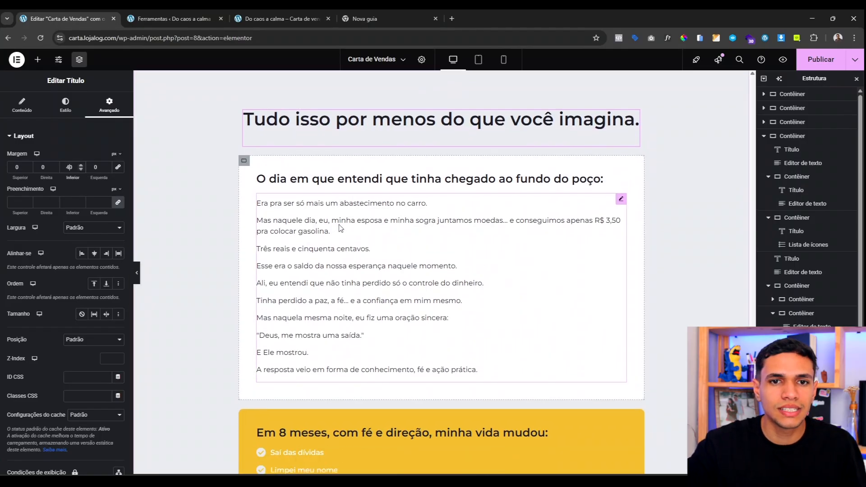
scroll(374, 167, "down", 1)
Step: Make the story card's subheading text global Branco white
left_click(345, 168)
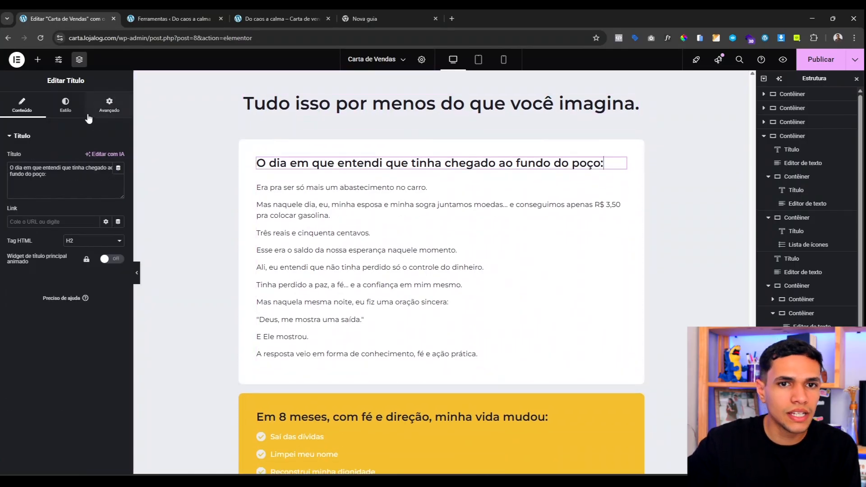
left_click(66, 105)
left_click(105, 286)
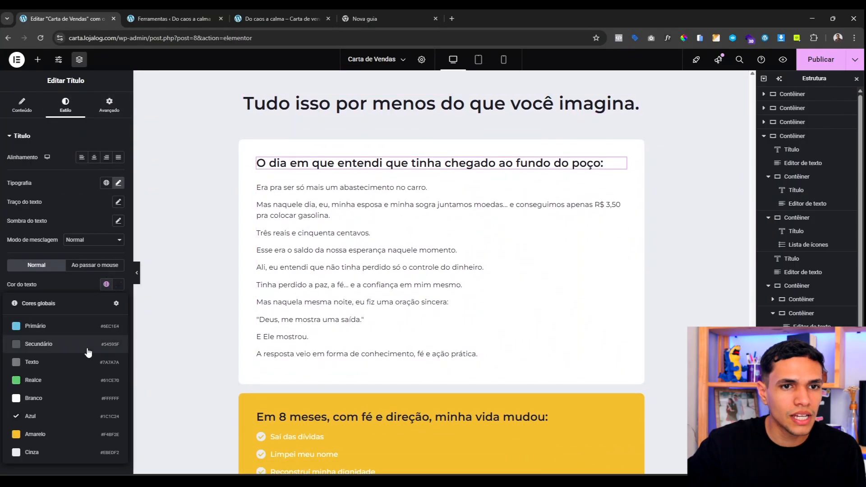
left_click(77, 398)
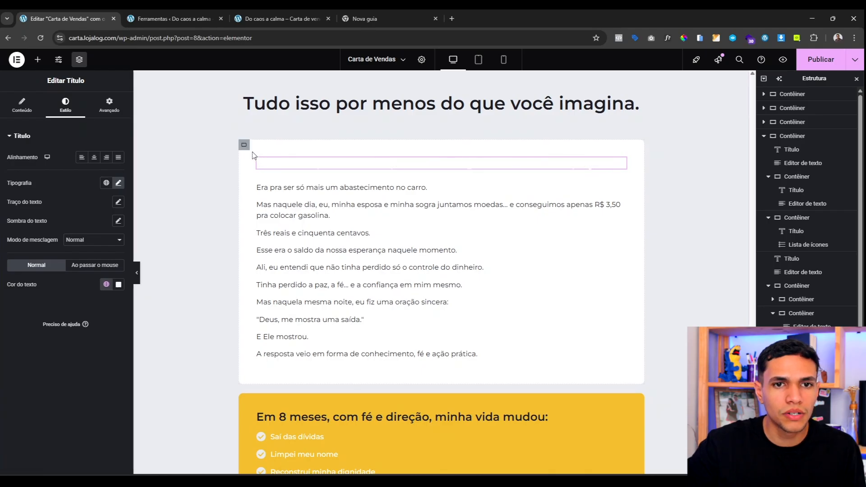
Step: Give the story card a dark background and set the story body text to white
left_click(244, 144)
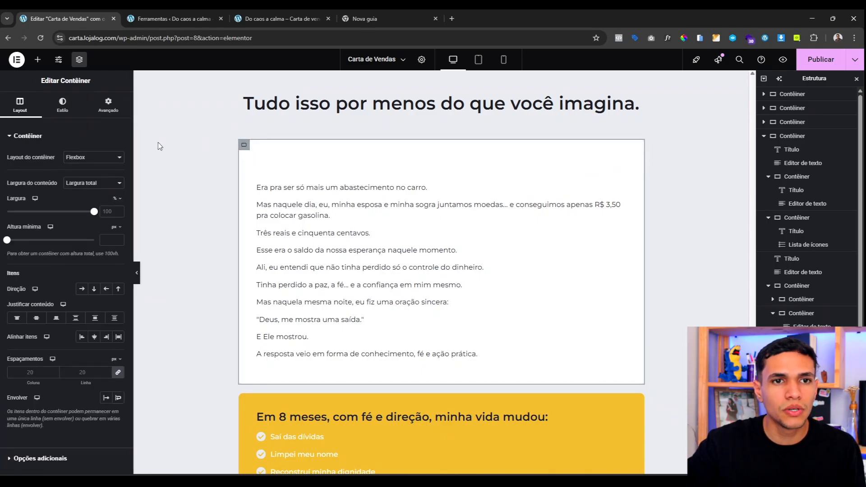
left_click(62, 105)
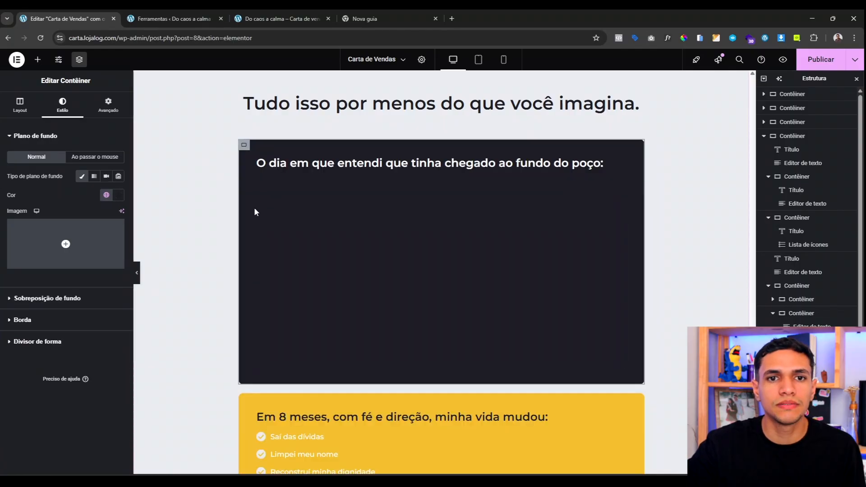
left_click(312, 207)
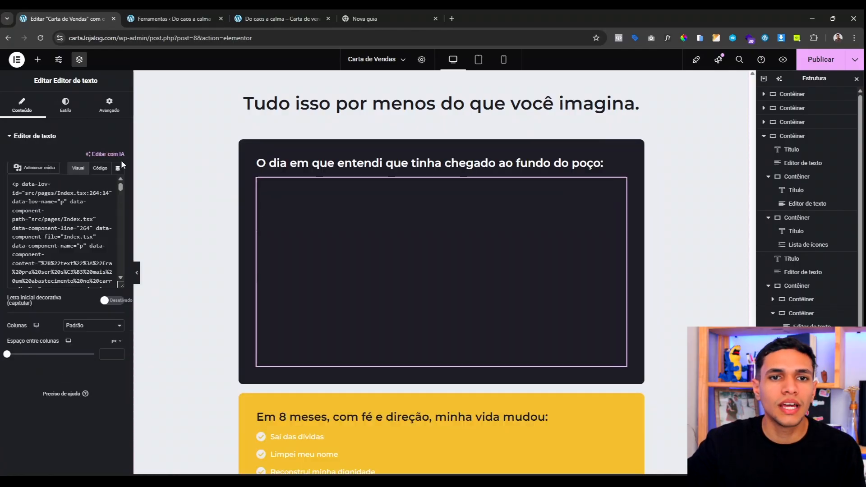
left_click(66, 112)
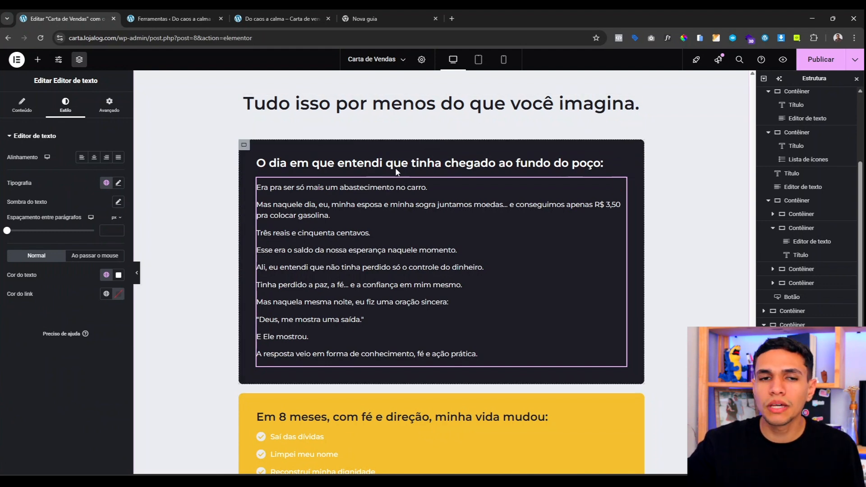
left_click(388, 163)
Step: Retype the dark card's subheading as 'Você vai receber:'
left_click(10, 113)
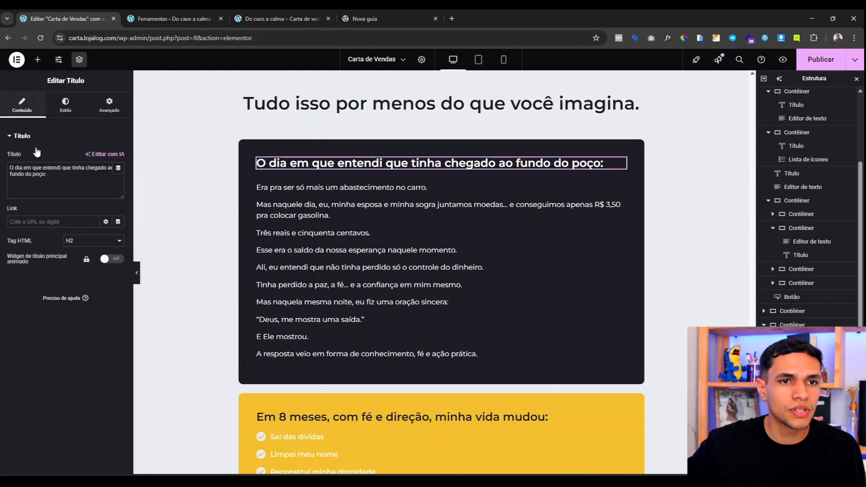
left_click(69, 176)
key("ctrl+a")
type("Você vai receb")
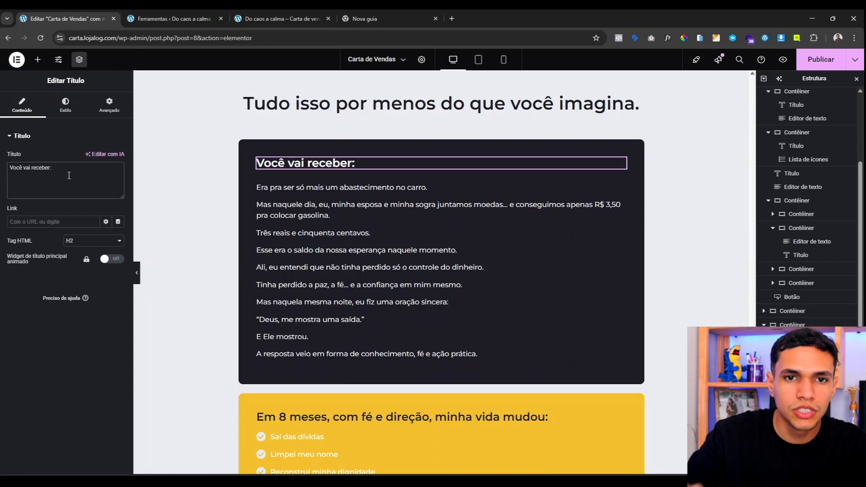
Step: Copy the Em 8 meses checklist and paste it under the 'Você vai receber:' heading
scroll(366, 214, "up", 8)
scroll(344, 264, "up", 2)
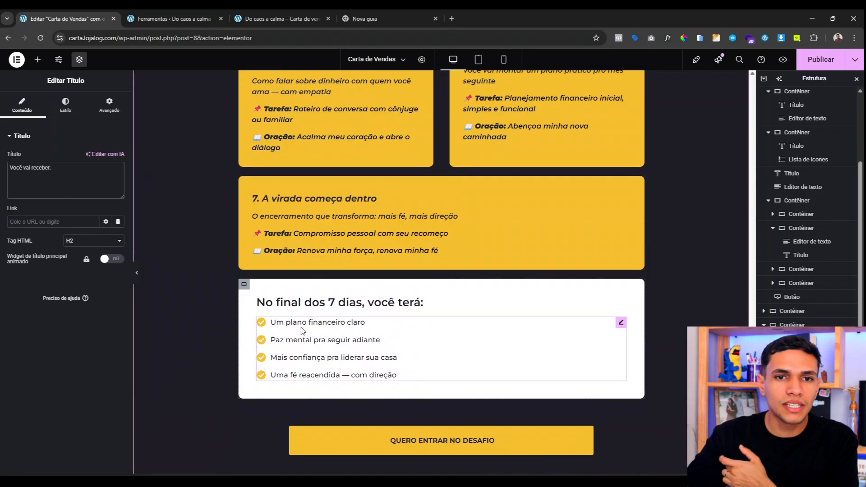
right_click(328, 336)
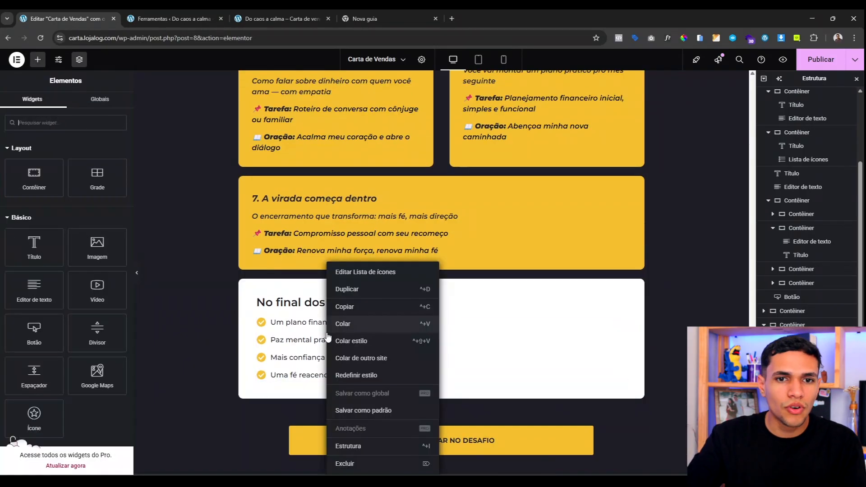
scroll(273, 297, "up", 2)
scroll(273, 297, "up", 20)
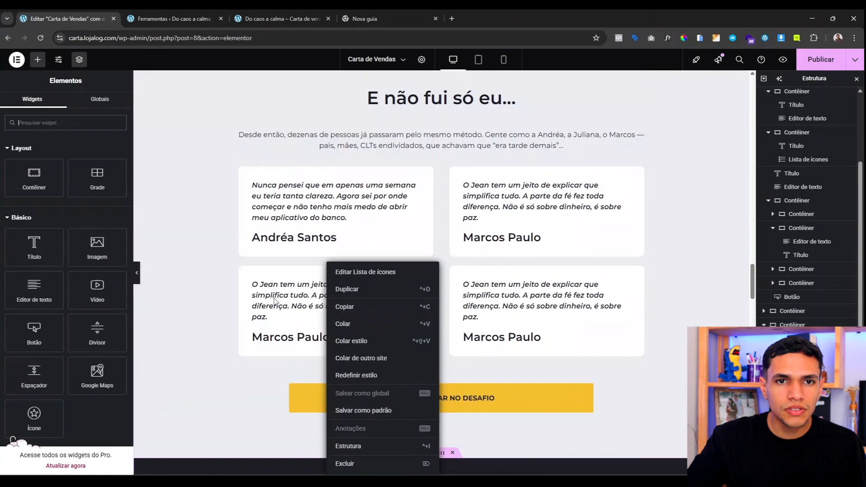
scroll(273, 298, "down", 5)
scroll(274, 300, "down", 5)
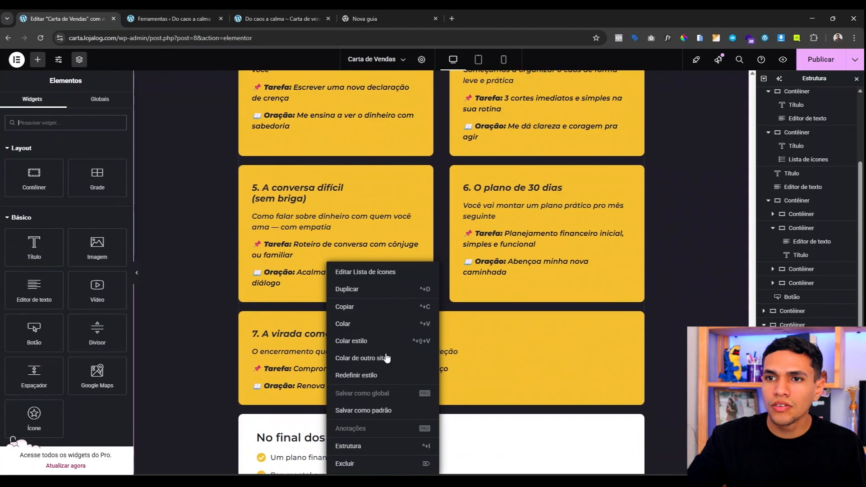
left_click(277, 332)
scroll(310, 309, "up", 10)
scroll(310, 309, "down", 15)
scroll(286, 209, "up", 4)
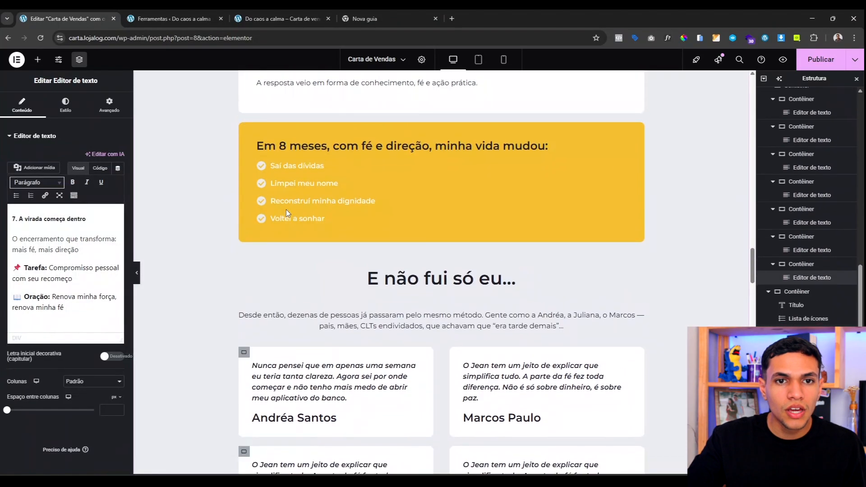
right_click(291, 194)
left_click(312, 238)
scroll(315, 239, "up", 15)
scroll(324, 244, "down", 10)
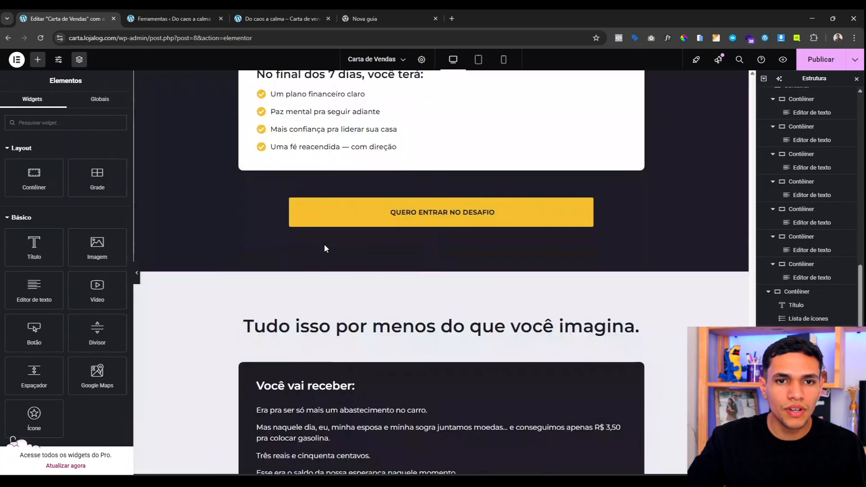
right_click(315, 163)
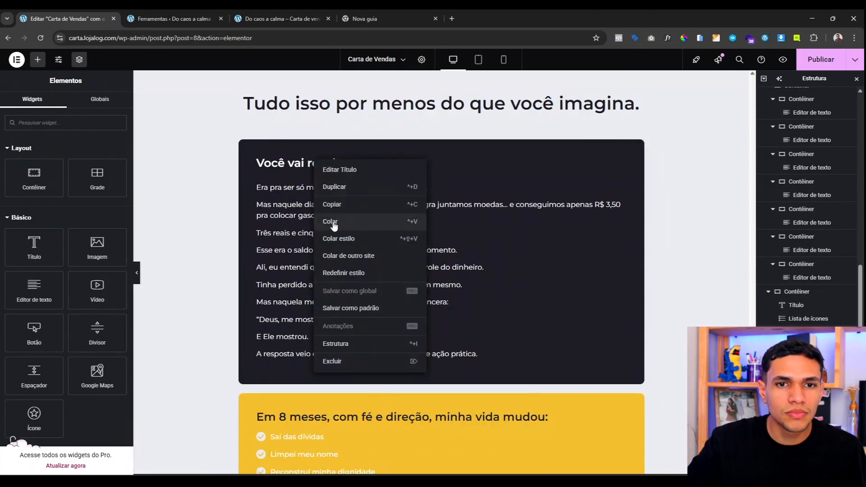
left_click(334, 226)
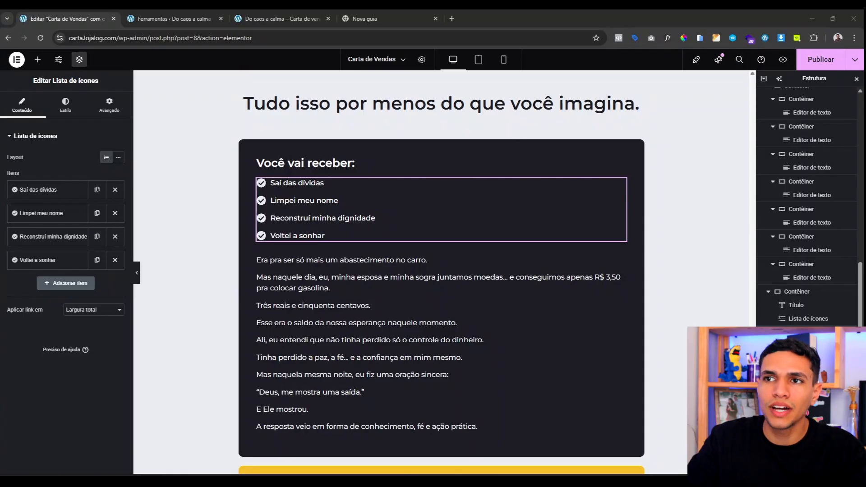
left_click(47, 190)
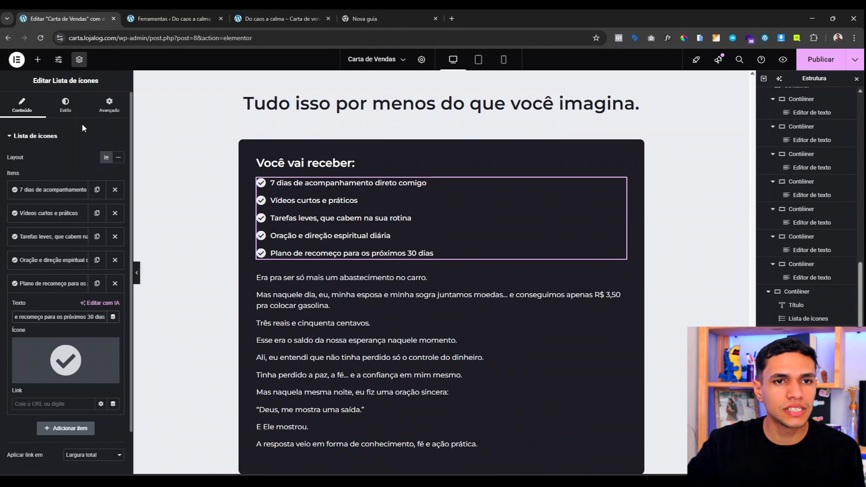
Step: Colour the pasted list's check icons with the global yellow (Amarelo)
left_click(65, 105)
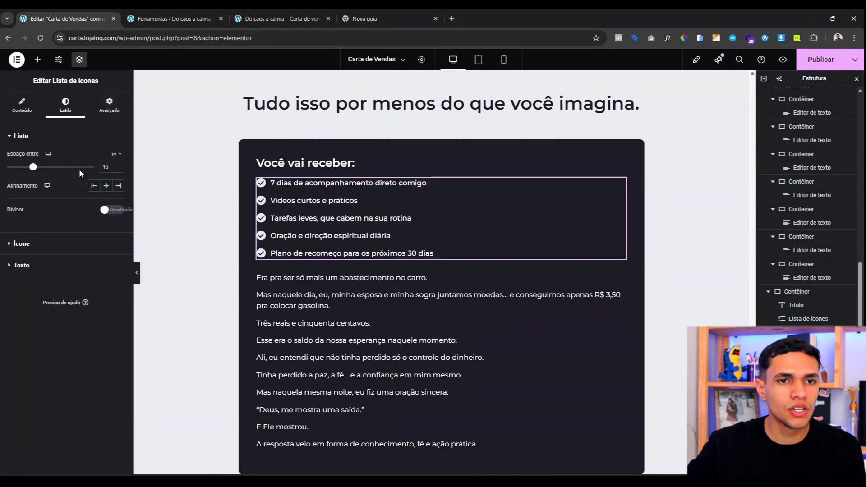
left_click(53, 246)
left_click(106, 198)
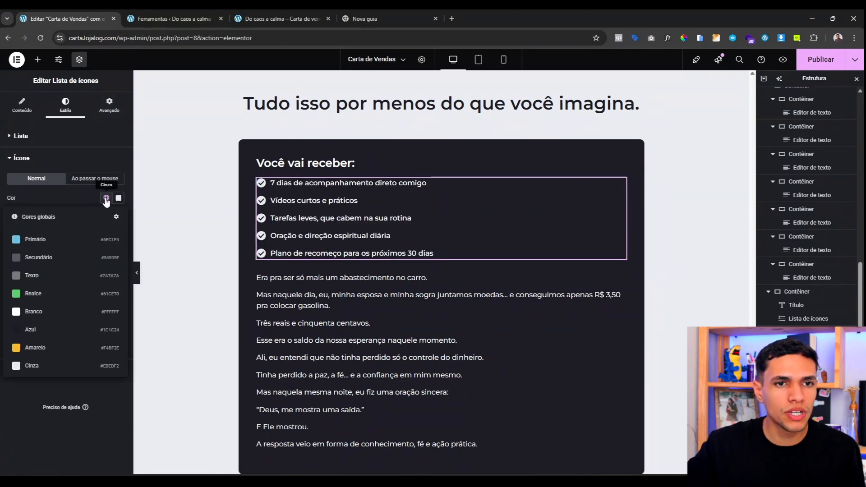
left_click(62, 349)
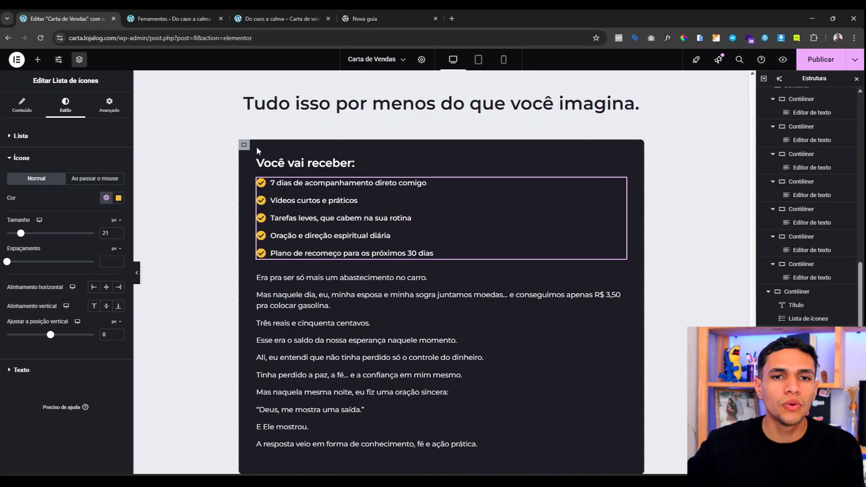
Step: Set the dark box's top and bottom padding to 60 px, keeping 40 px on the sides
left_click(242, 189)
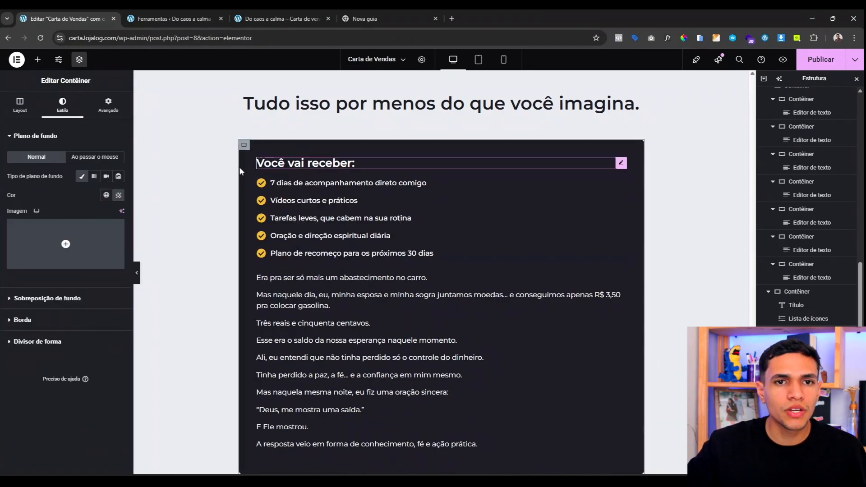
left_click(108, 103)
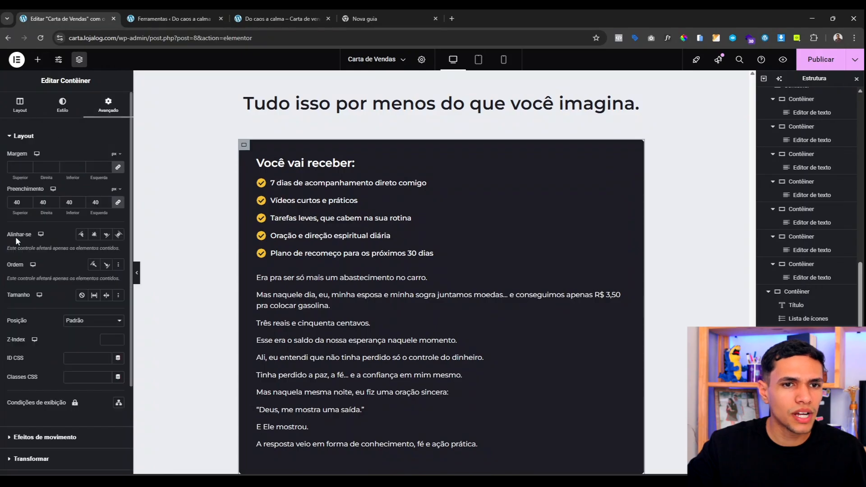
left_click(118, 202)
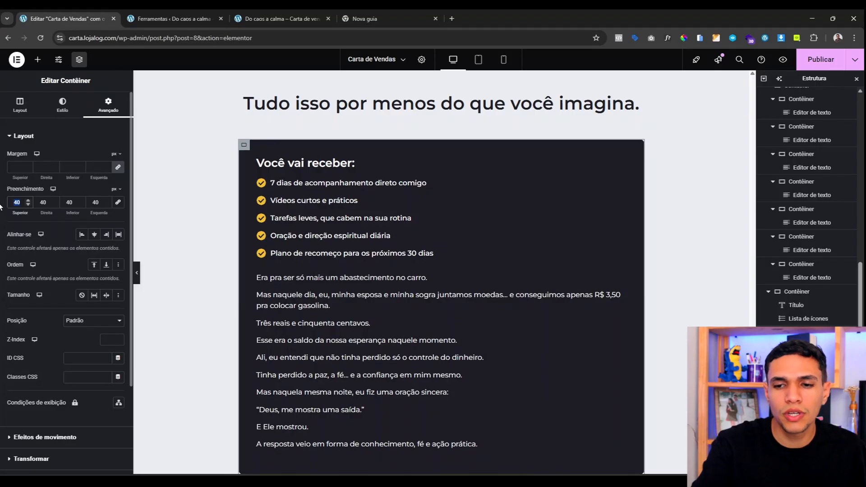
type("50")
key("BackSpace")
key("BackSpace")
type("0")
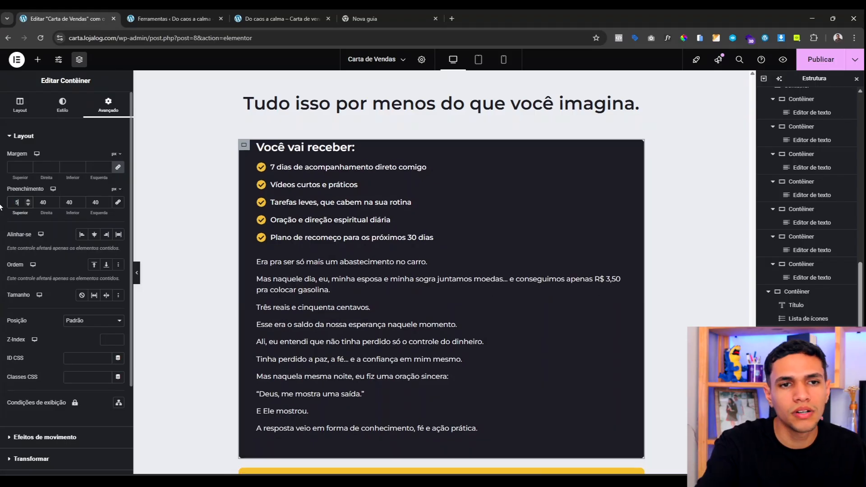
type("60")
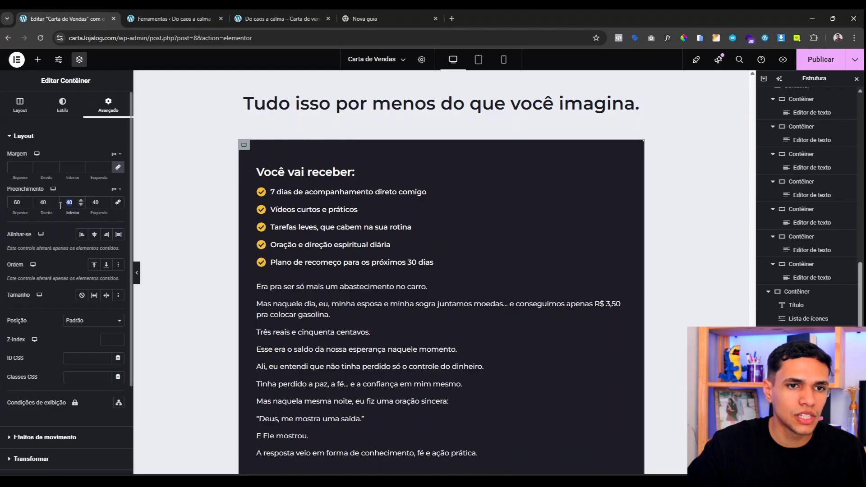
type("60")
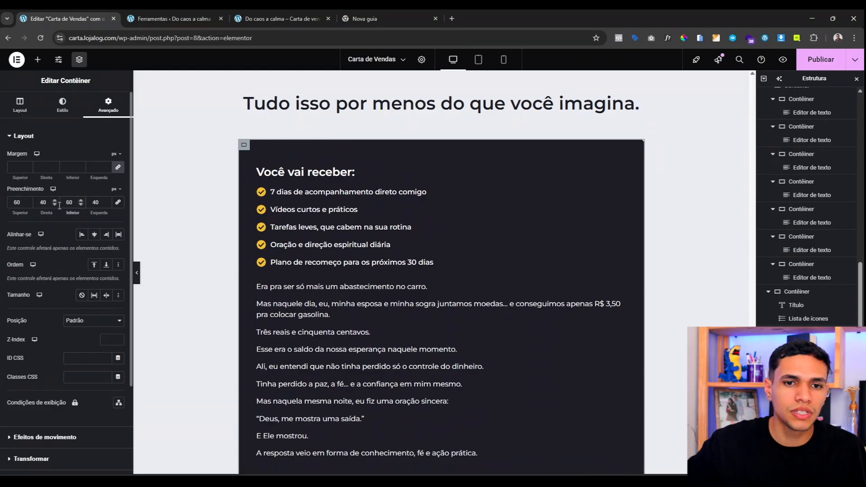
scroll(433, 295, "down", 3)
scroll(314, 272, "up", 3)
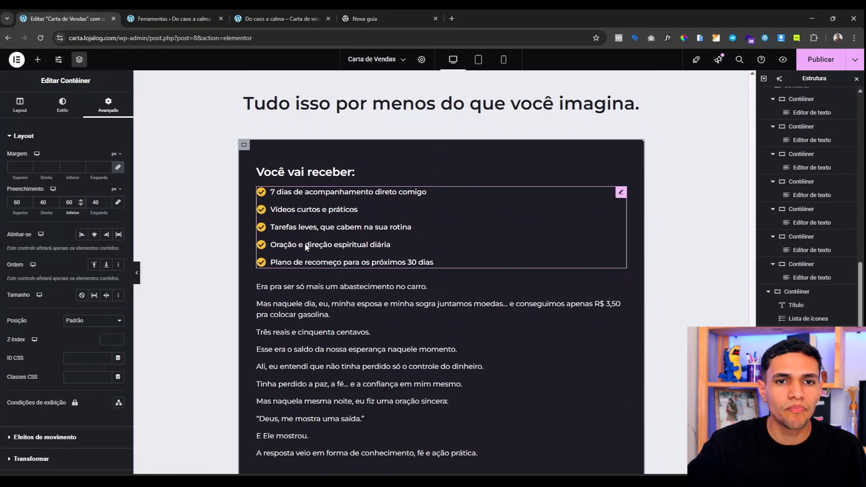
Step: Set the 'Você vai receber:' heading to 30 px with a 10 px bottom margin
left_click(291, 174)
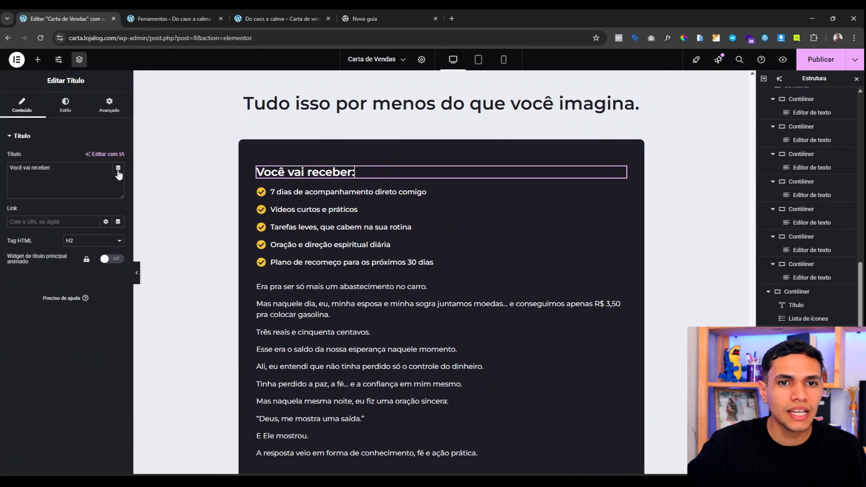
left_click(65, 104)
left_click(118, 183)
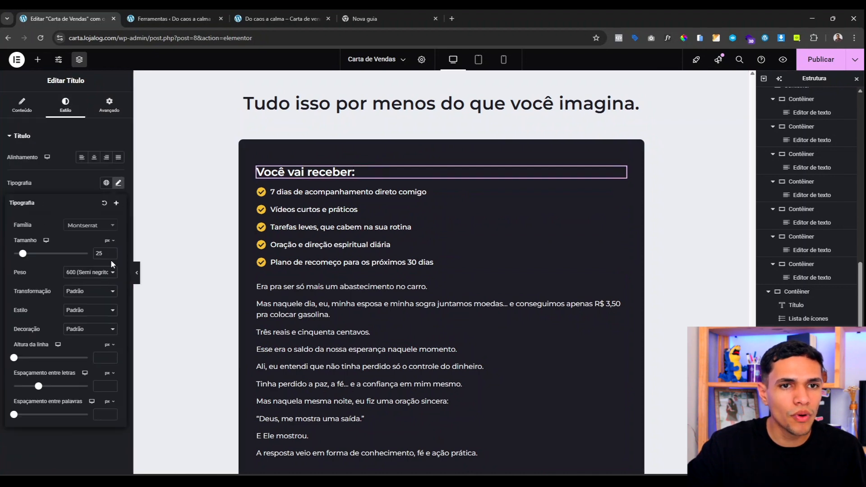
type("30")
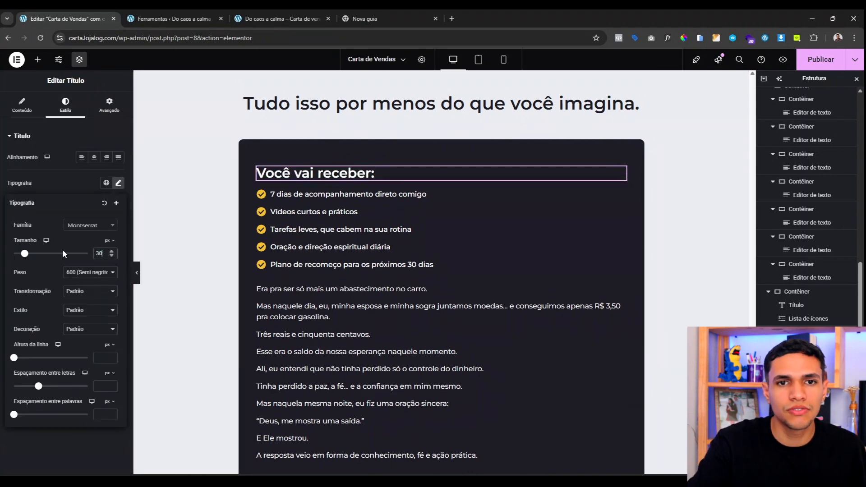
left_click(109, 105)
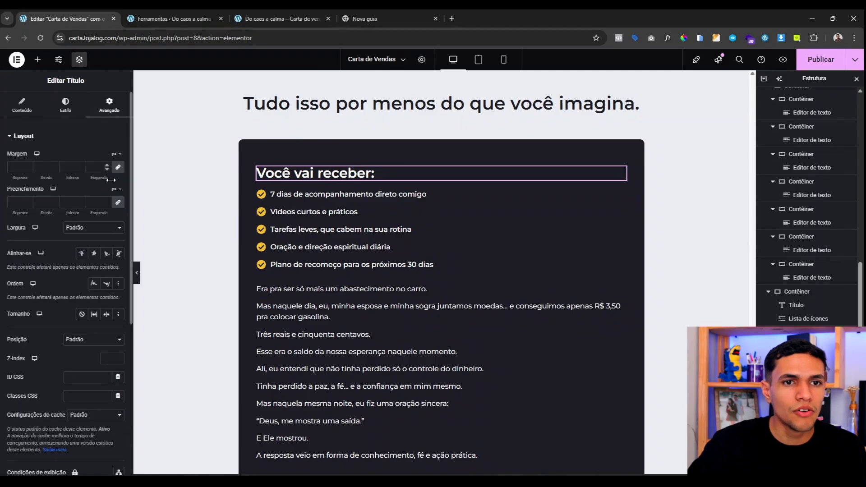
left_click(118, 168)
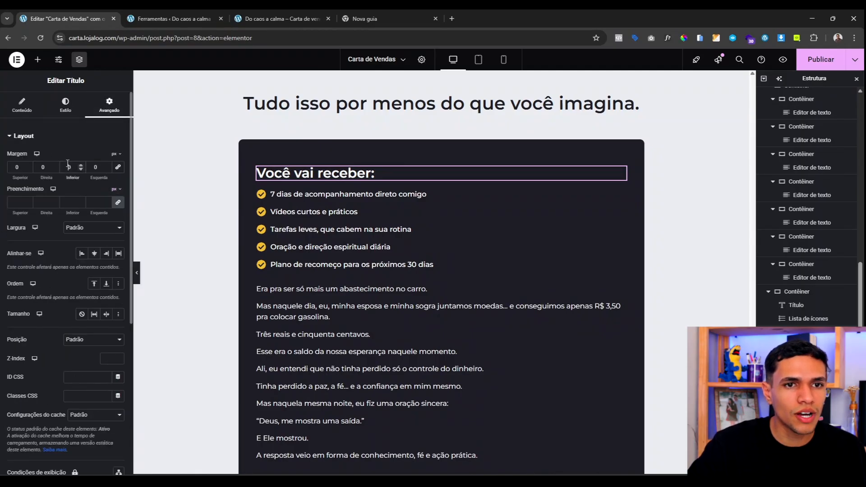
left_click(67, 163)
type("1")
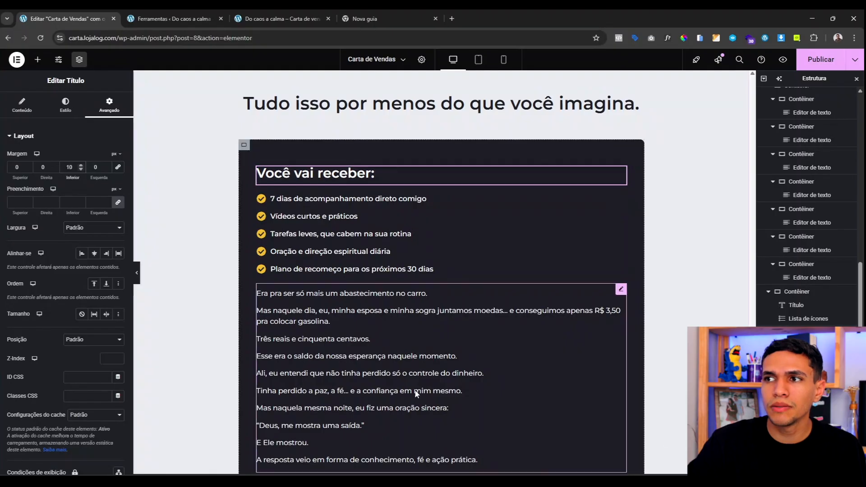
Step: Delete the story text block and duplicate the 'Você vai receber:' heading below the list
right_click(367, 392)
left_click(408, 465)
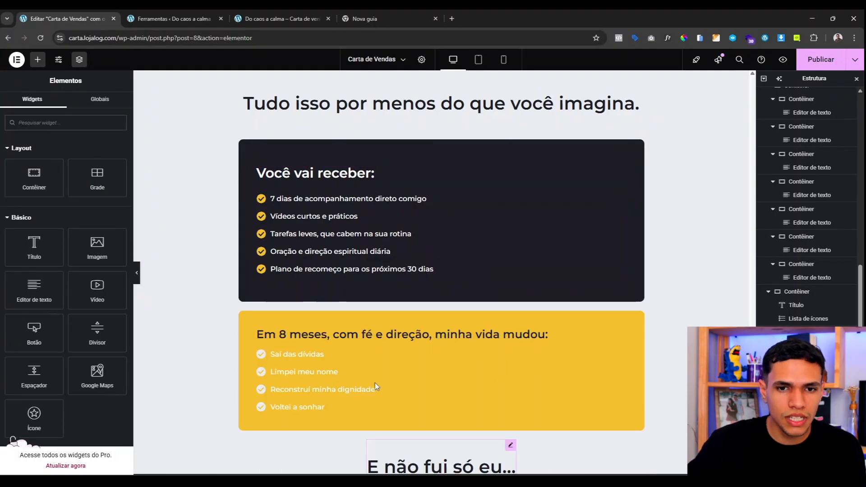
right_click(290, 171)
left_click(313, 202)
left_click_drag(313, 204, 319, 300)
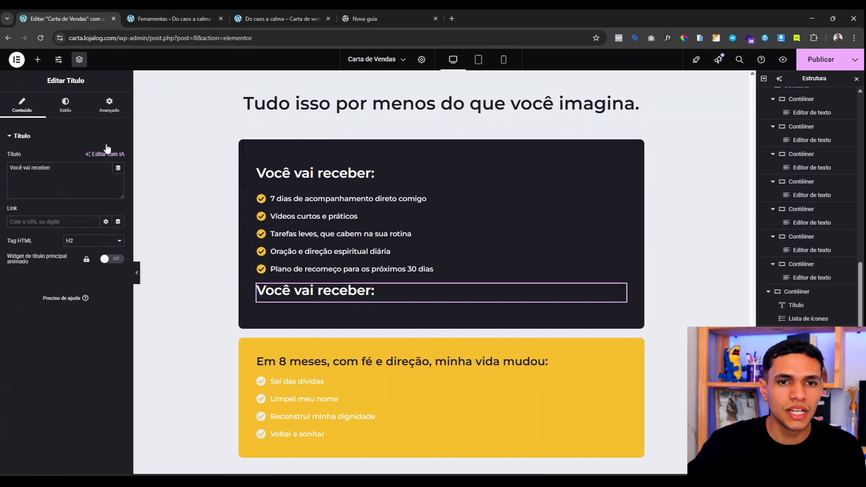
Step: Give the heading copy a 40 px top margin and retitle it 'E mais 5 Bônus exclusivos'
left_click(109, 105)
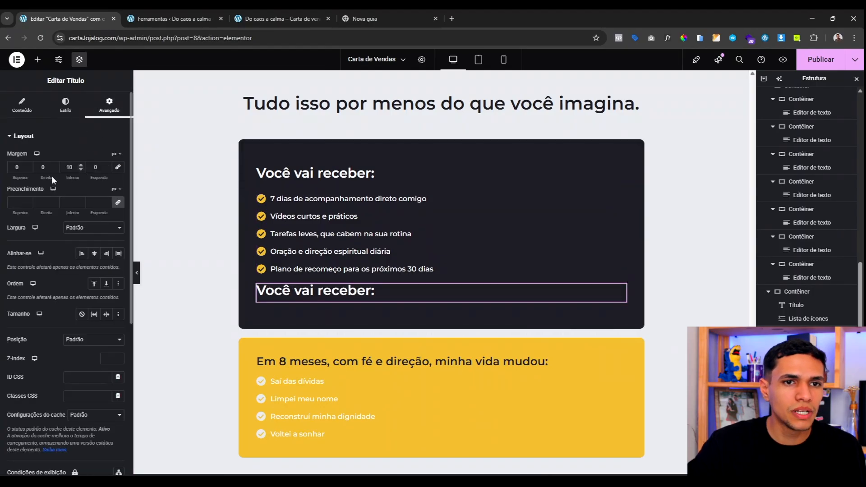
left_click(12, 167)
type("4")
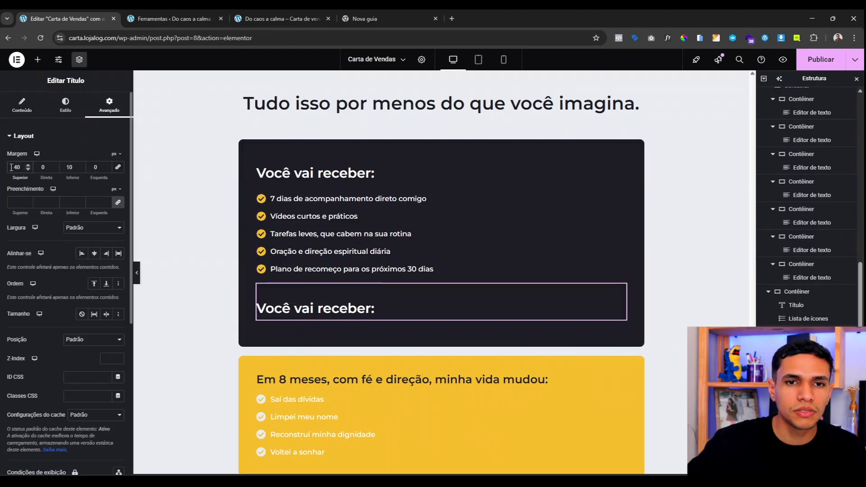
left_click(21, 105)
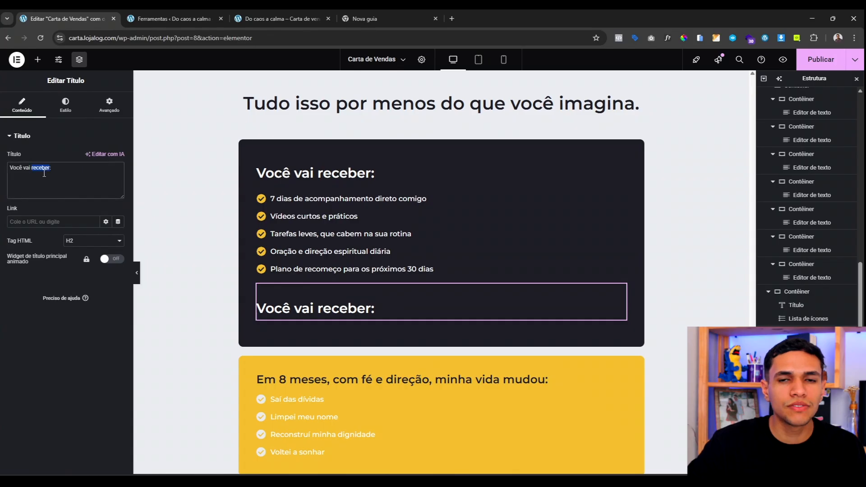
type("E mais 5")
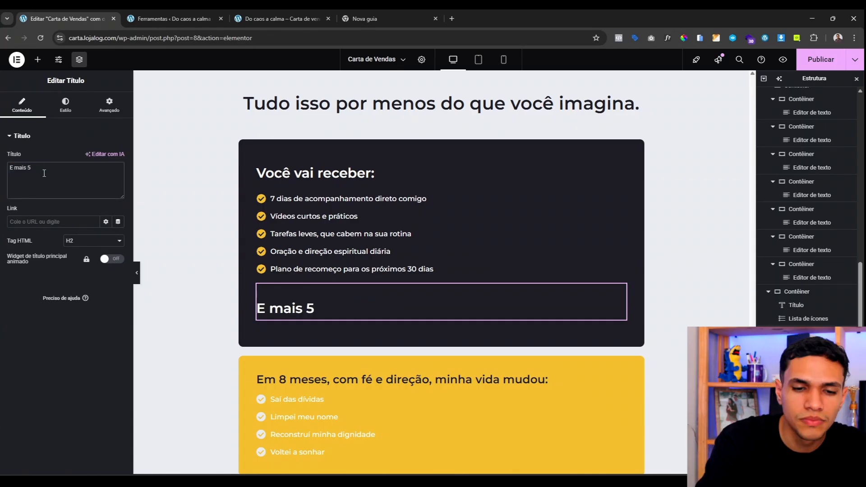
type(" Bônus exclusivos")
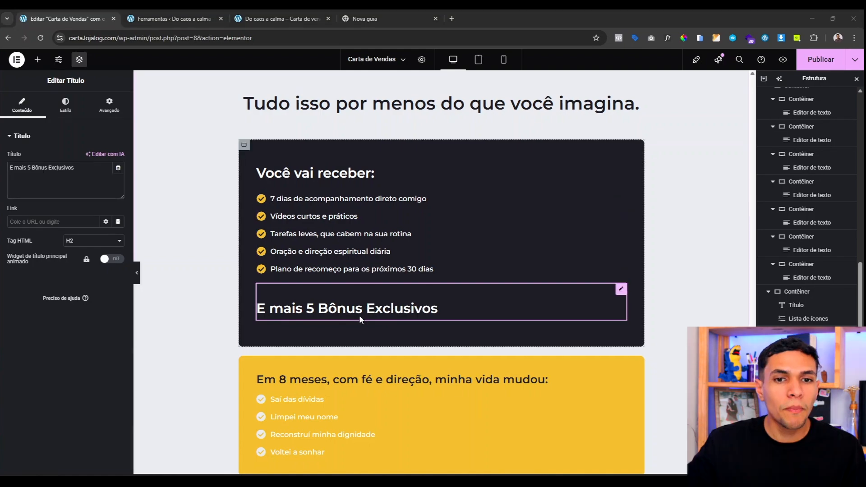
scroll(408, 330, "down", 10)
scroll(408, 331, "up", 20)
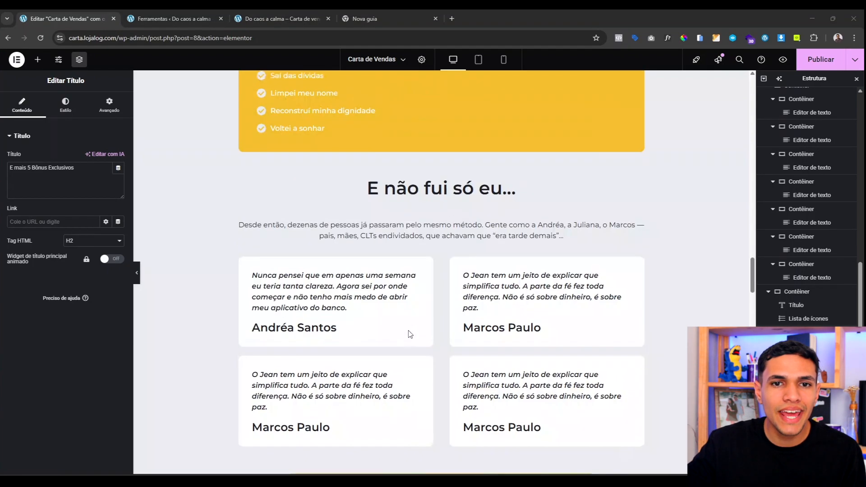
scroll(409, 332, "down", 4)
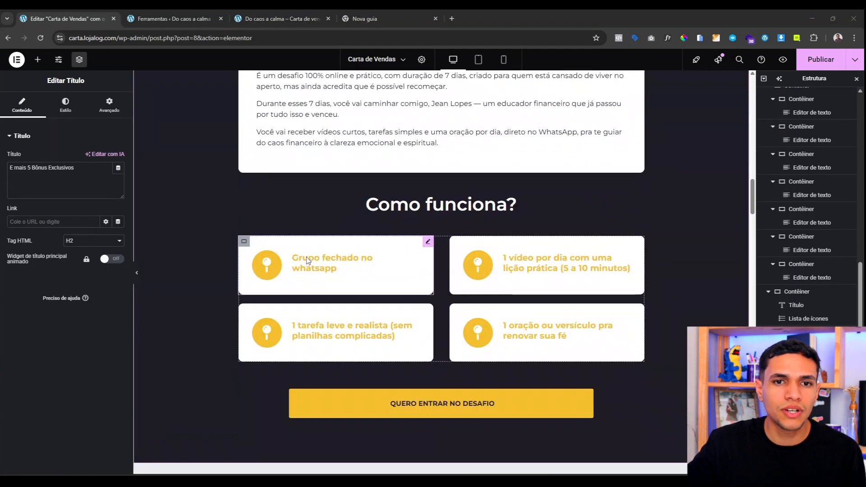
left_click(404, 252)
Step: Copy the 'Grupo fechado no whatsapp' card and paste it into the bonus section
right_click(404, 251)
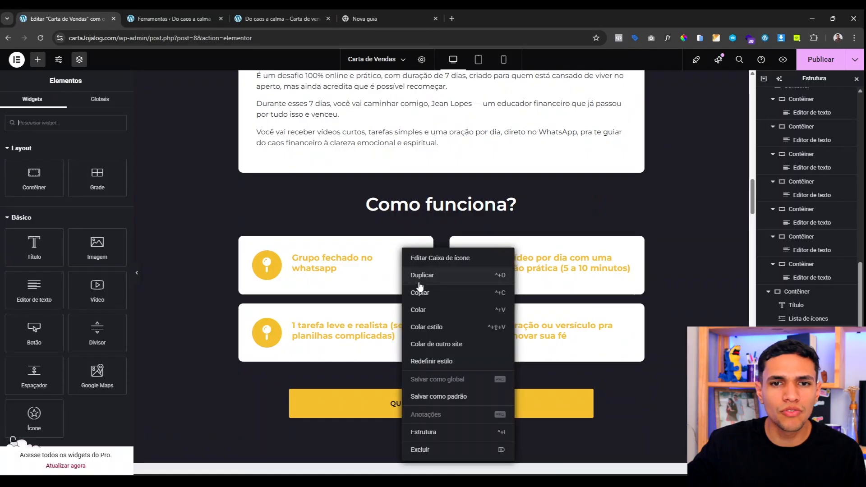
left_click(418, 290)
scroll(309, 291, "down", 15)
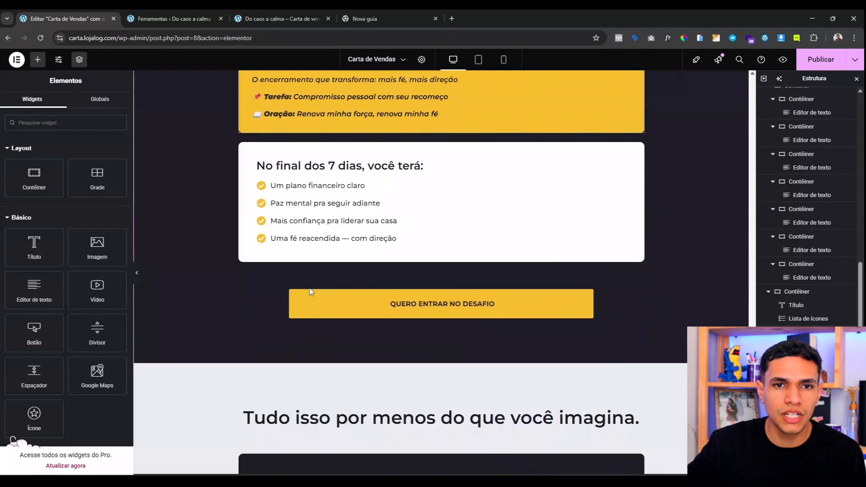
scroll(309, 289, "up", 4)
scroll(309, 206, "down", 3)
right_click(297, 166)
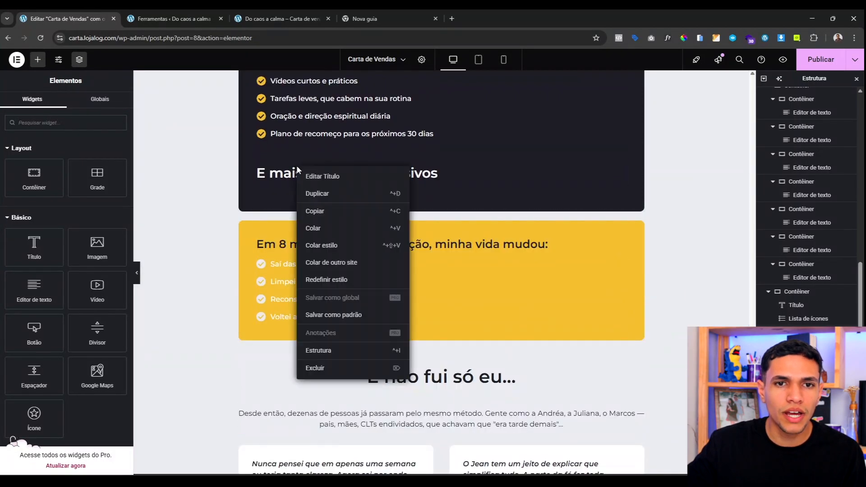
left_click(311, 229)
Step: Set the pasted card's width to 100% and its background to the yellow global colour
left_click(109, 105)
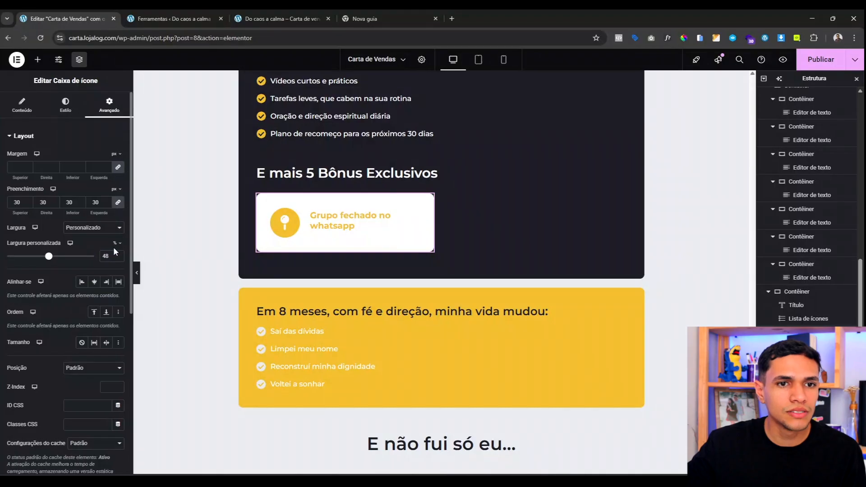
type("100")
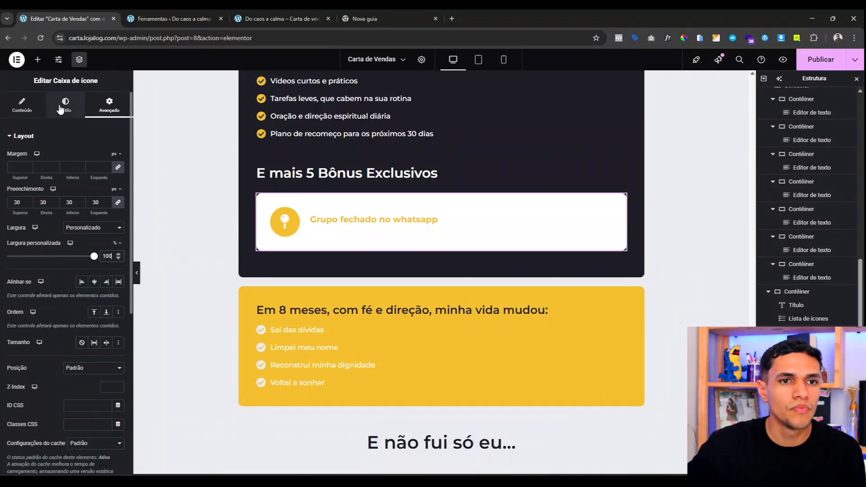
scroll(42, 377, "down", 6)
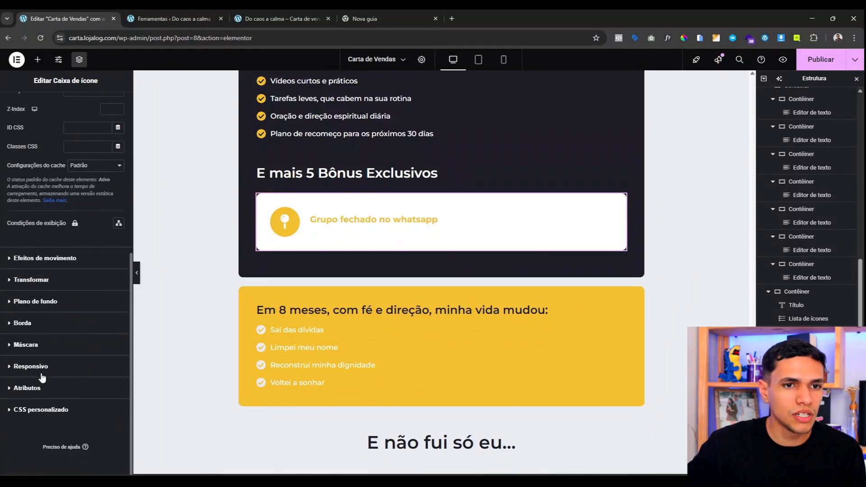
left_click(63, 299)
left_click(107, 260)
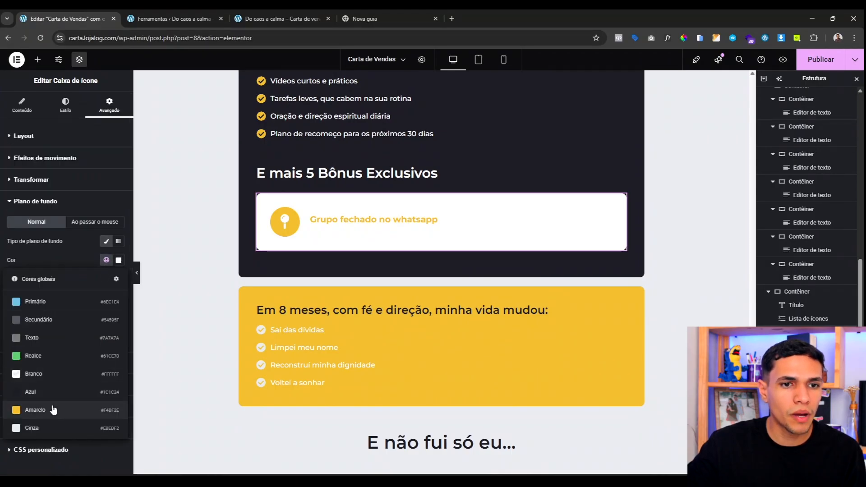
left_click(52, 410)
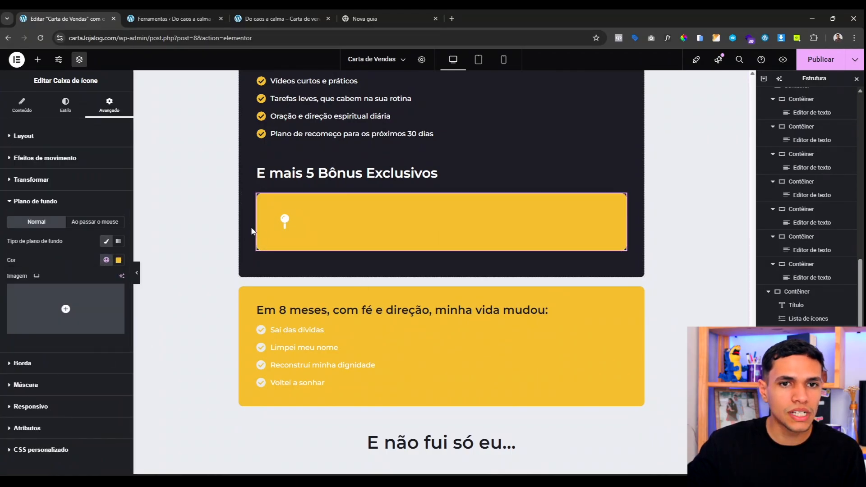
Step: Style the card with a white icon background, dark Azul title and white description
left_click(66, 112)
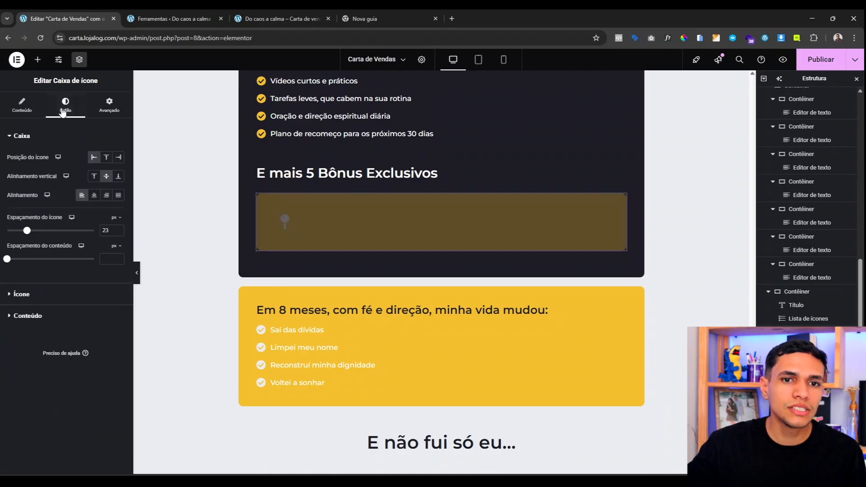
left_click(47, 298)
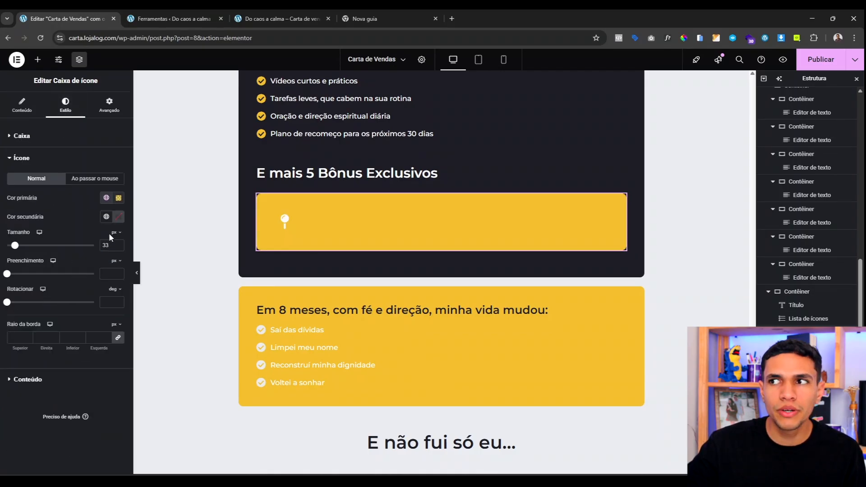
left_click(106, 216)
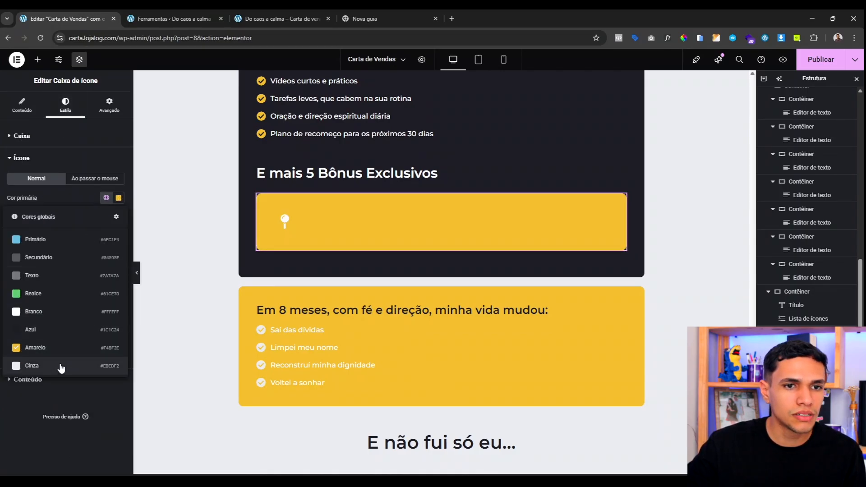
left_click(61, 368)
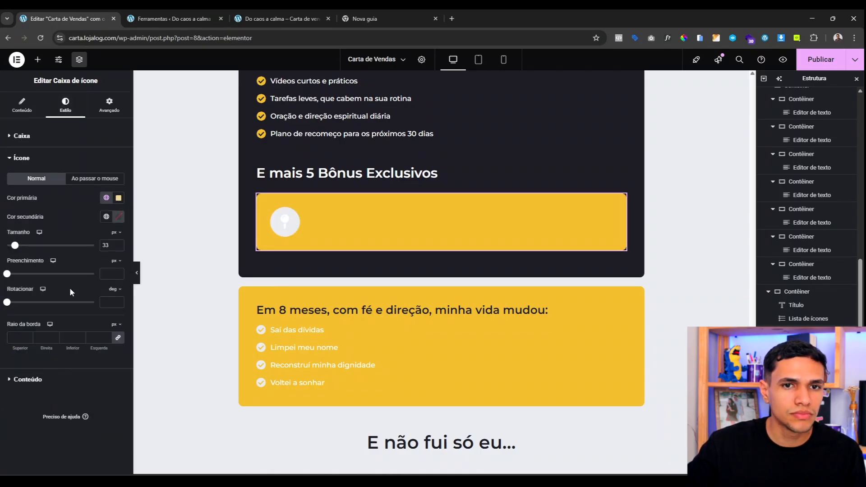
left_click(28, 380)
left_click(106, 220)
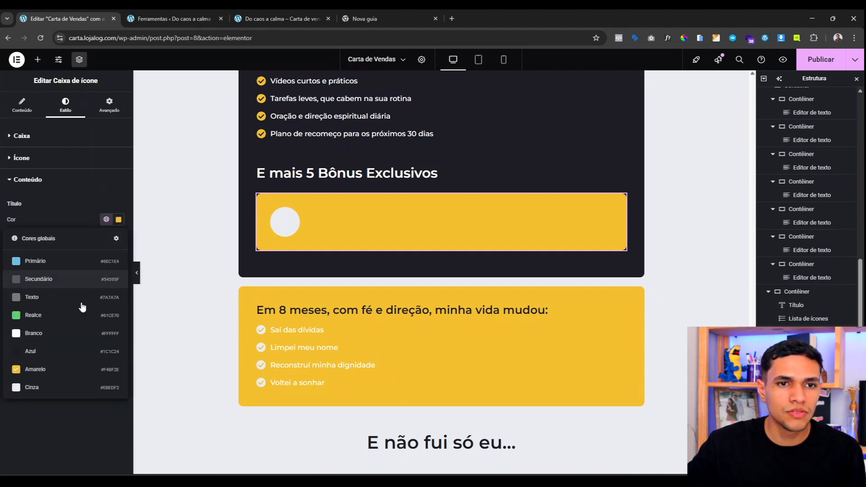
left_click(62, 351)
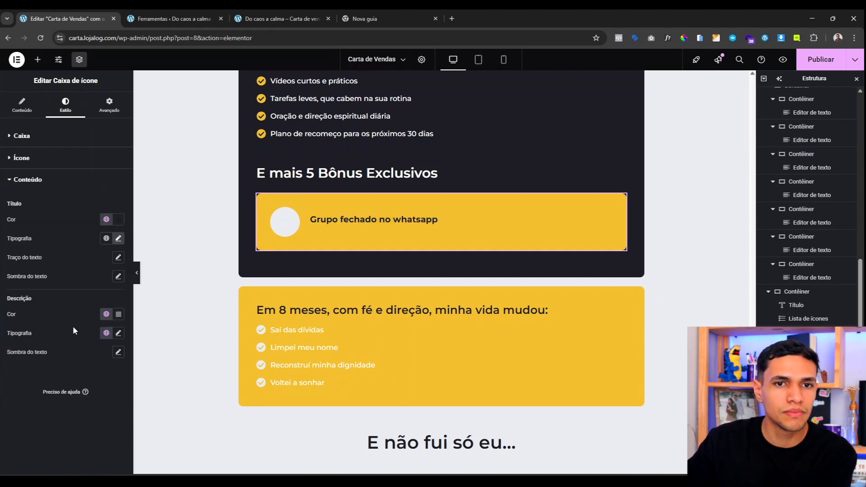
left_click(106, 313)
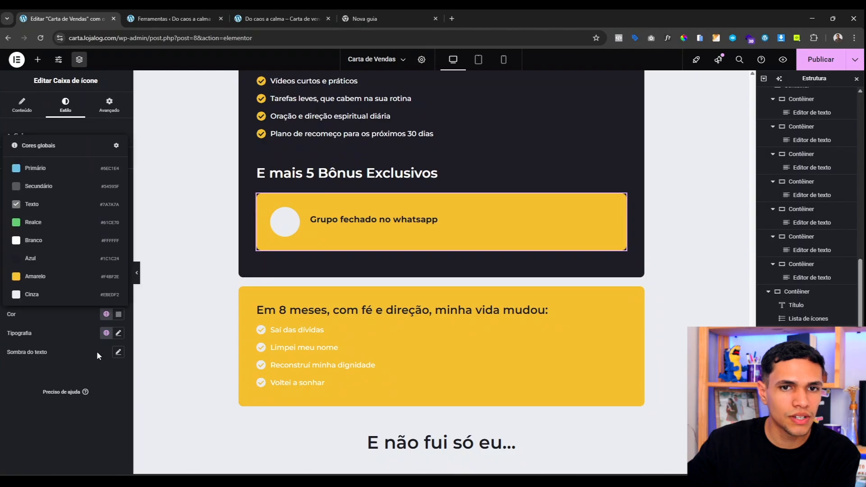
left_click(58, 242)
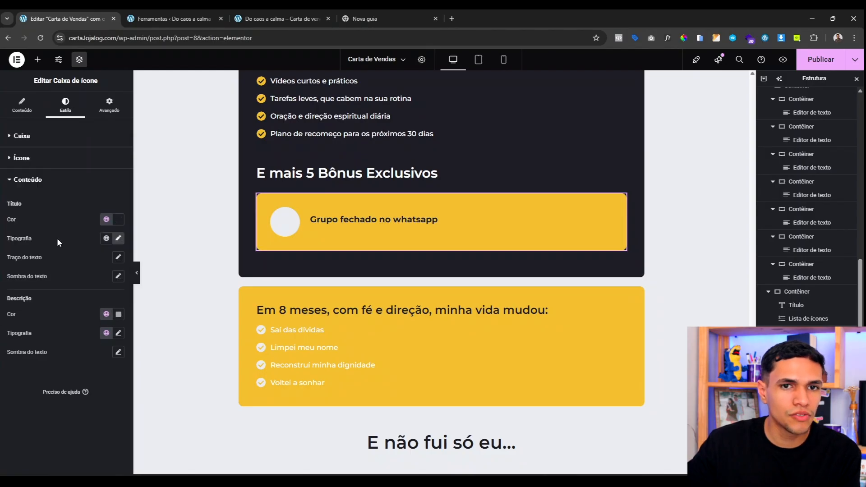
Step: Switch the card's icon view to the default unframed style
left_click(22, 107)
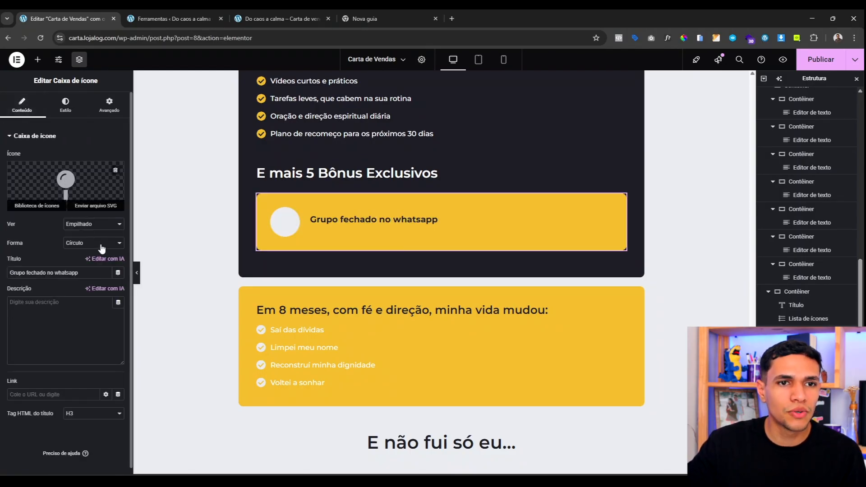
left_click(103, 227)
left_click(92, 223)
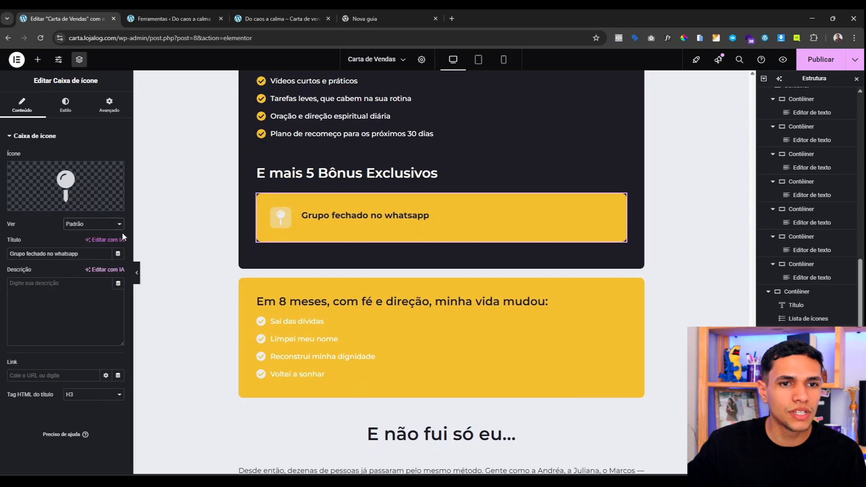
Step: Replace the card's icon with the Gift icon from the icon library
left_click(52, 189)
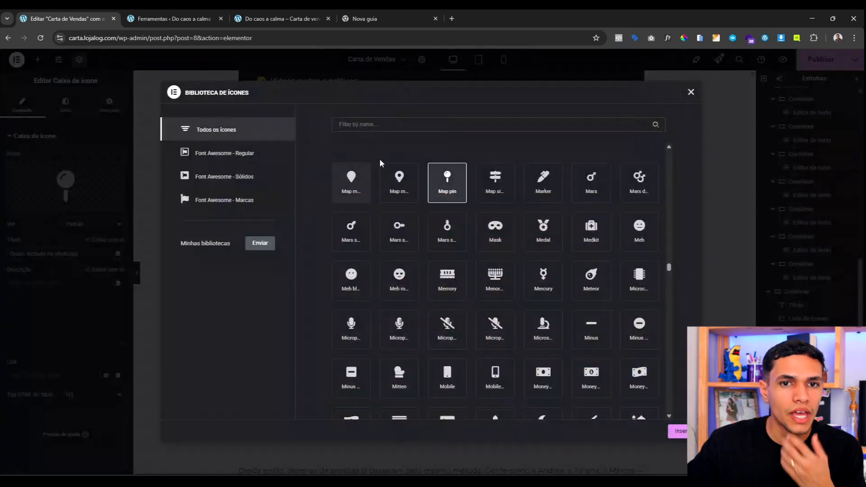
type("gi")
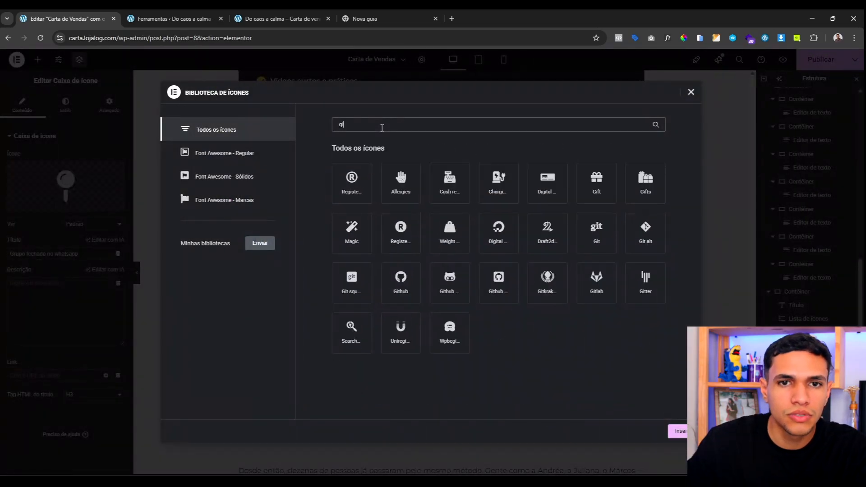
type("ft")
left_click(352, 184)
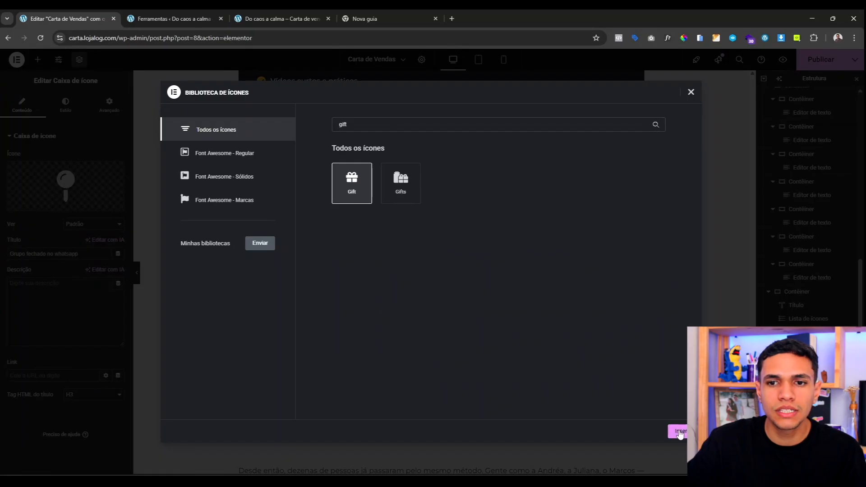
left_click(679, 432)
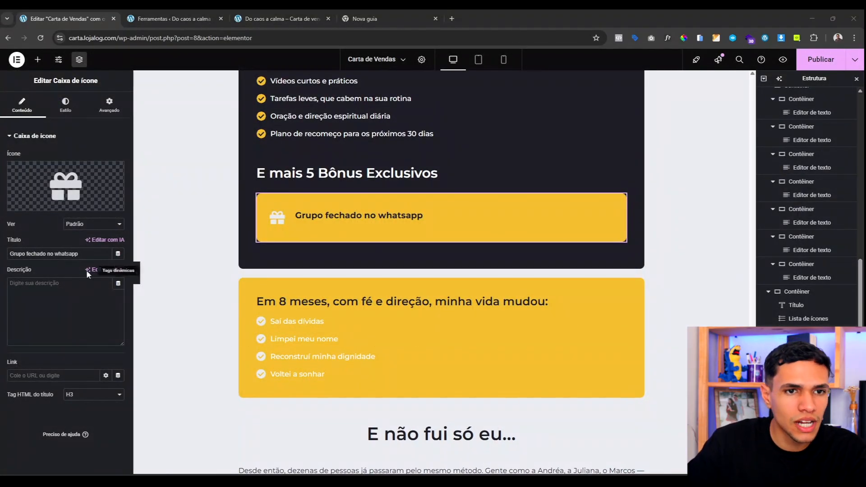
Step: Paste in the Bônus #1 checklist title and its short description
left_click(59, 254)
key("ctrl+a")
type("Bônus #1 – Checklist: 10 Passos da Libertação Financeira")
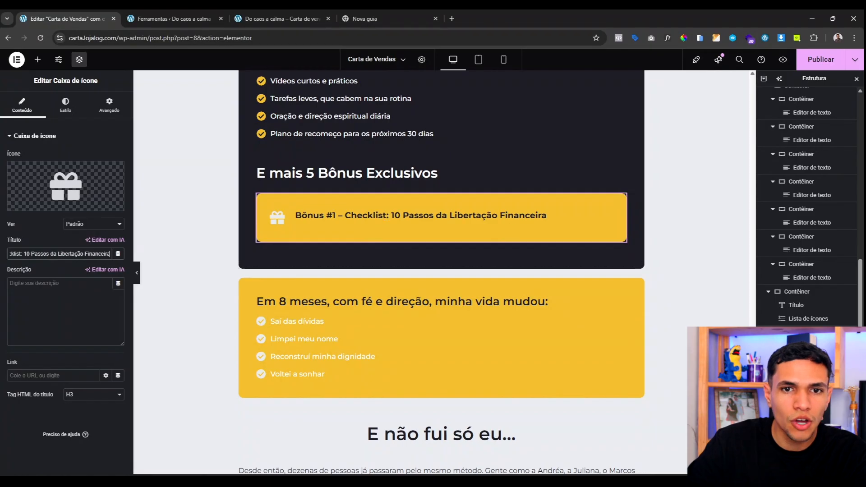
left_click(41, 289)
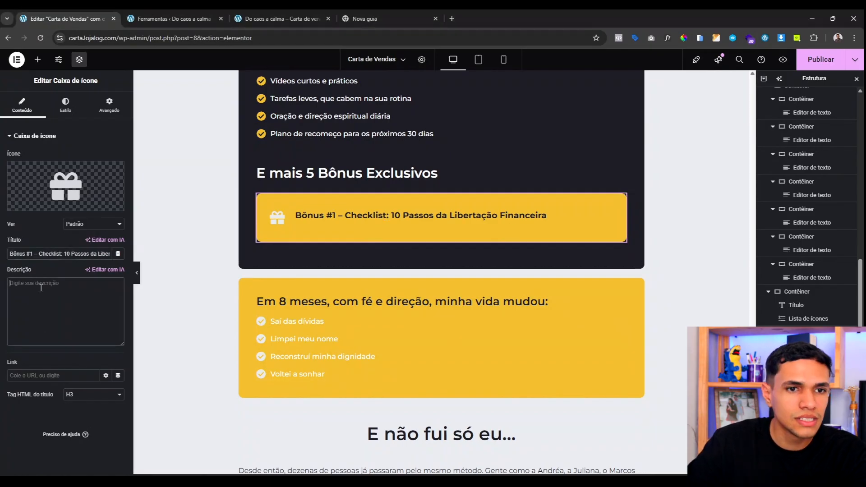
type("Guia visual e simples pra você colar na geladeira e lembrar que tem um caminho.")
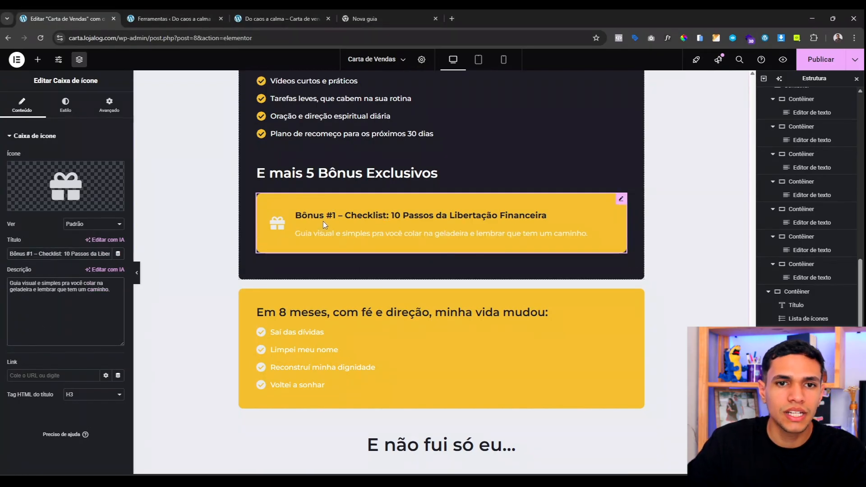
Step: Tighten the title-to-description gap and enlarge the gift icon to 50 px
left_click(69, 108)
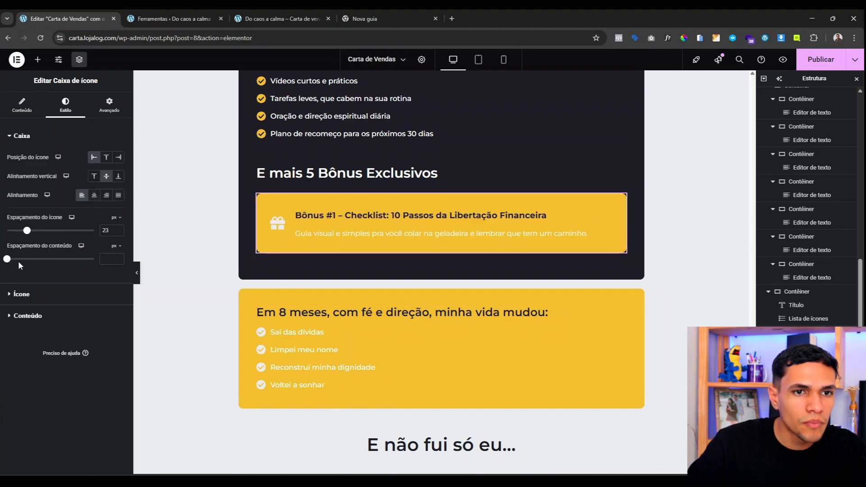
left_click_drag(10, 261, 14, 265)
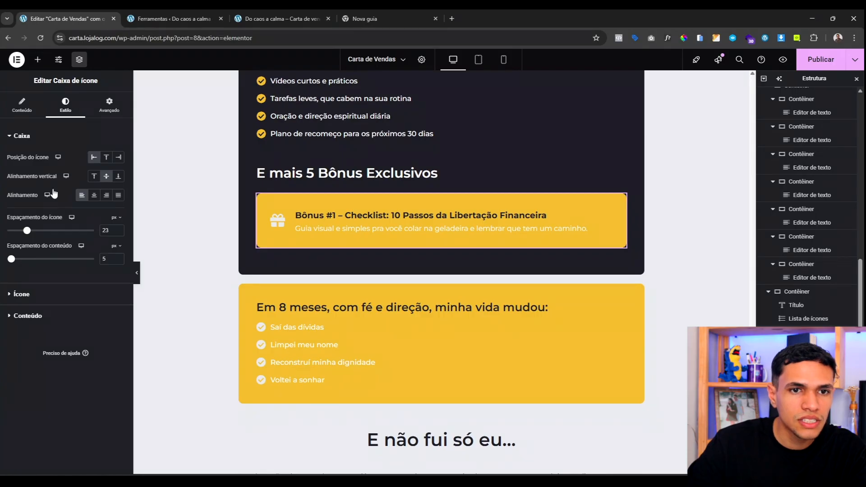
left_click(22, 293)
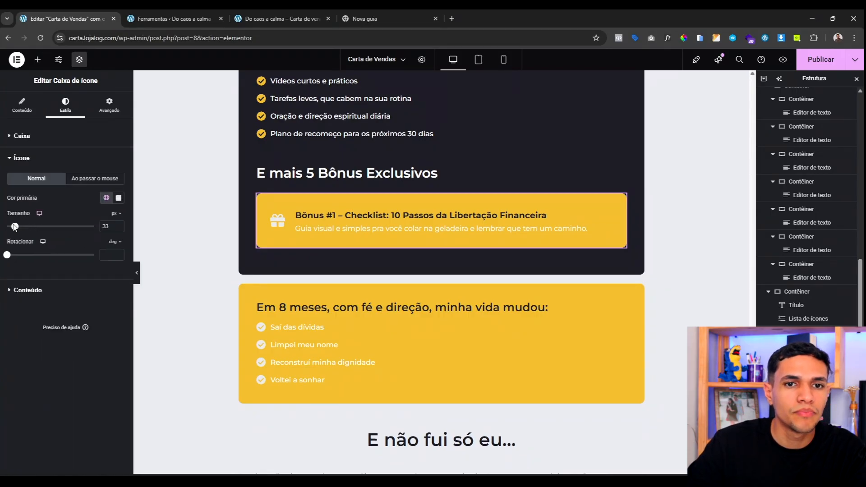
left_click_drag(21, 230, 20, 227)
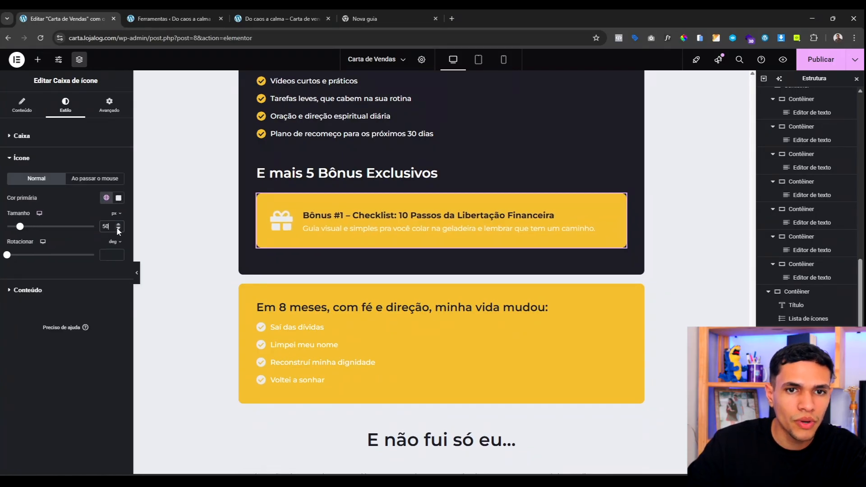
Step: Set the Bônus #1 title typography size to 22
left_click(32, 291)
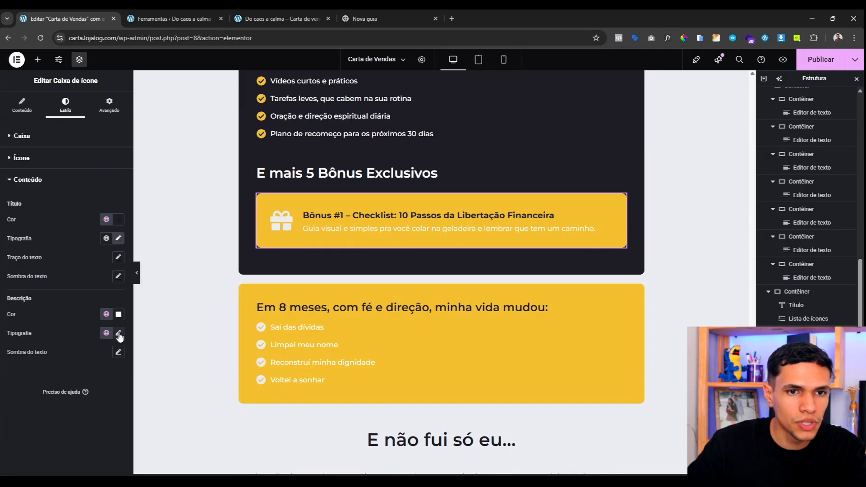
left_click(119, 239)
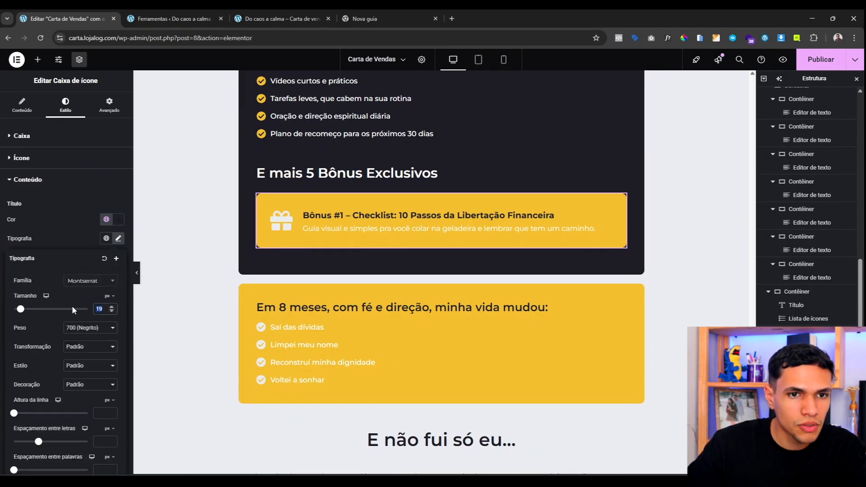
type("22")
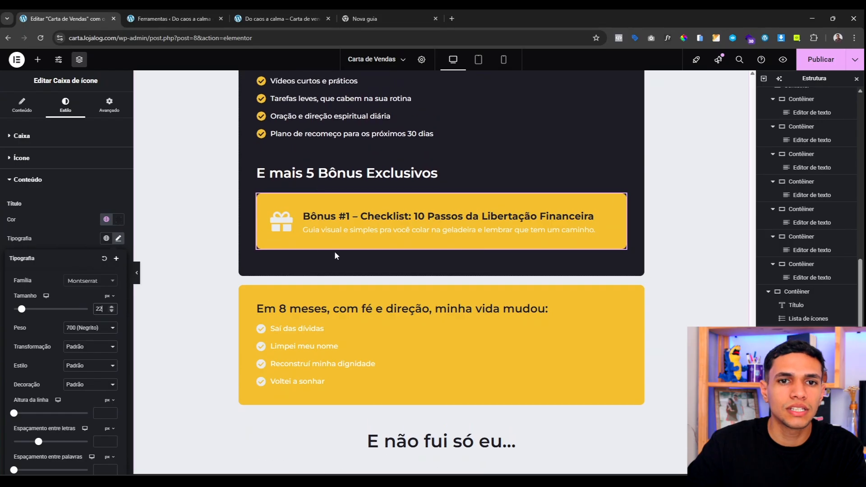
Step: Duplicate the Bônus #1 box until five bonus cards exist, then select the Bônus #2 card
right_click(358, 219)
left_click(377, 250)
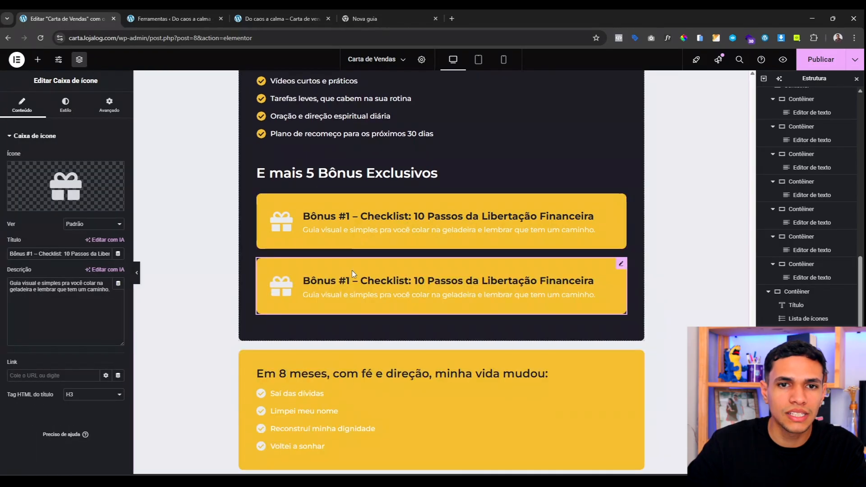
right_click(352, 270)
left_click(374, 301)
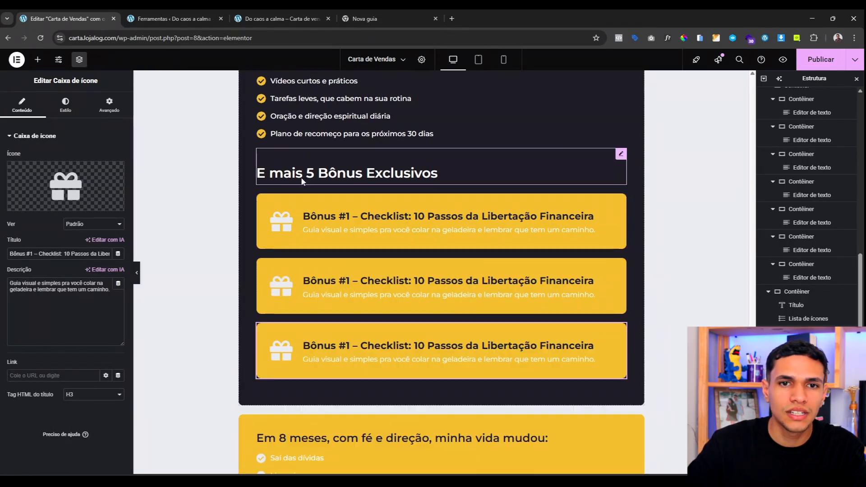
right_click(315, 310)
left_click(329, 290)
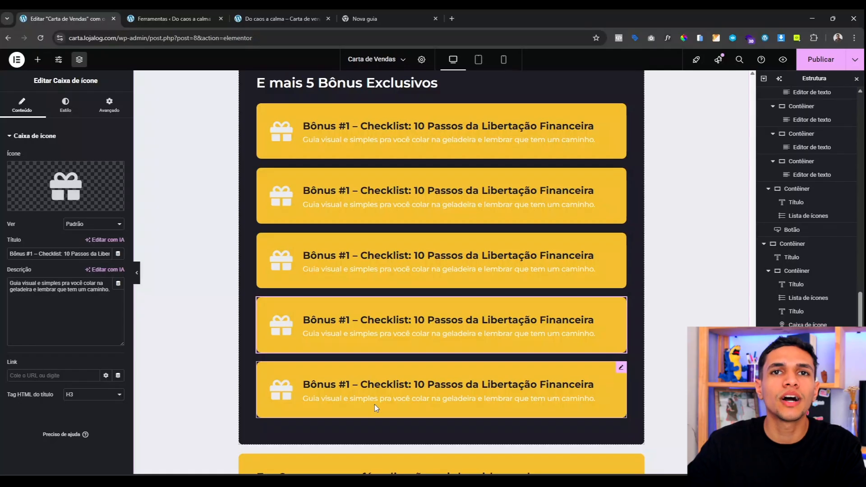
scroll(375, 404, "up", 4)
scroll(381, 311, "down", 6)
scroll(380, 324, "up", 3)
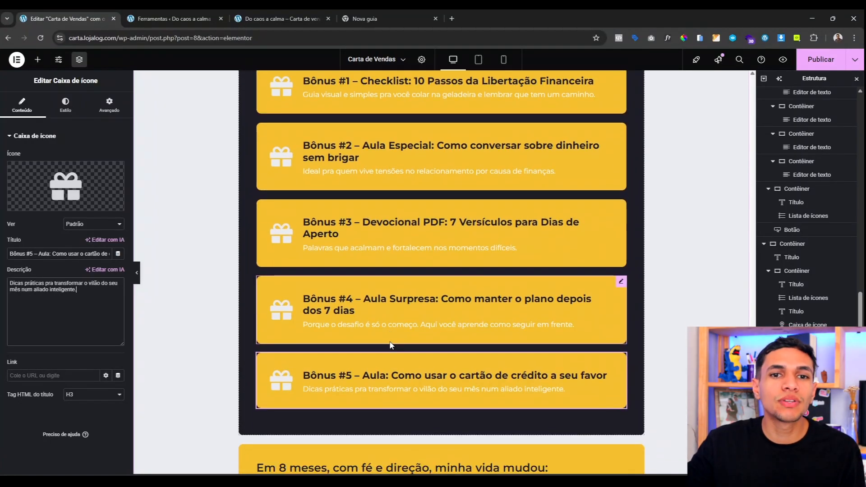
scroll(390, 343, "up", 2)
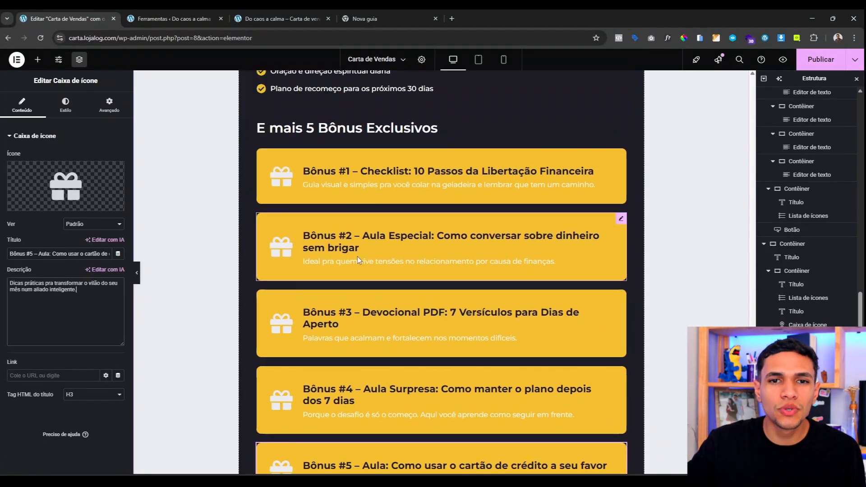
scroll(352, 251, "down", 2)
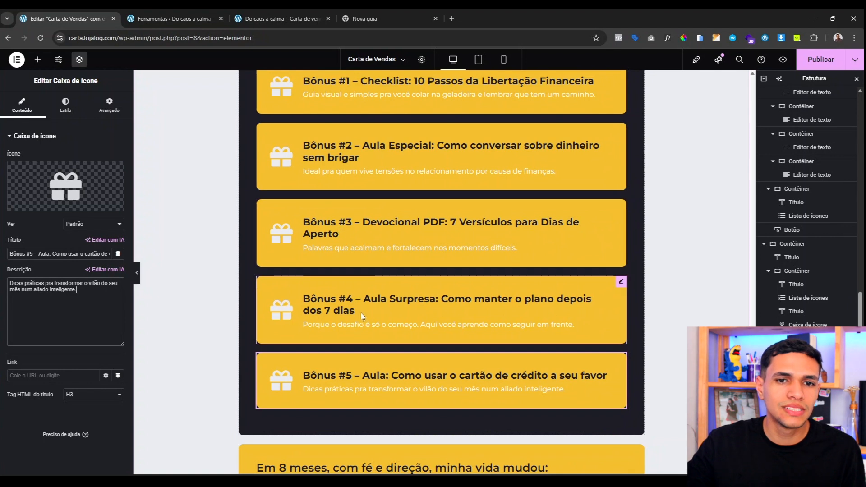
scroll(365, 322, "up", 4)
scroll(404, 207, "down", 3)
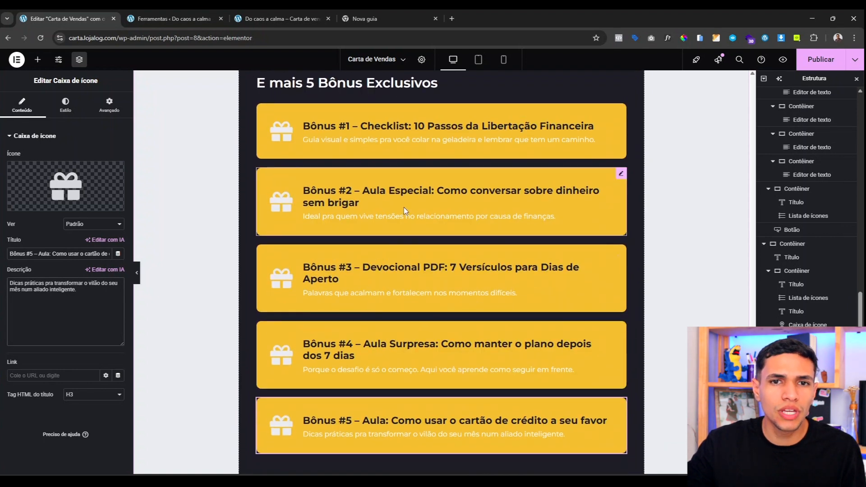
left_click(454, 195)
Step: Reduce the Bônus #2 title typography size to 19 so it fits on one line
left_click(65, 105)
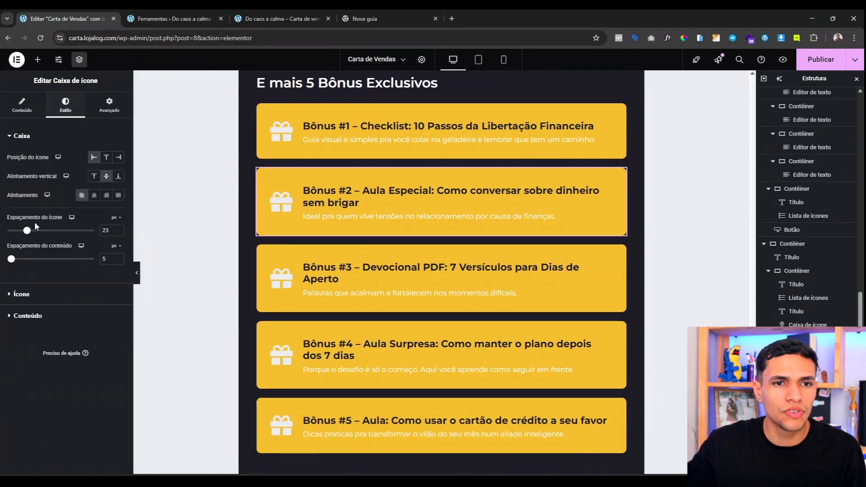
left_click(39, 317)
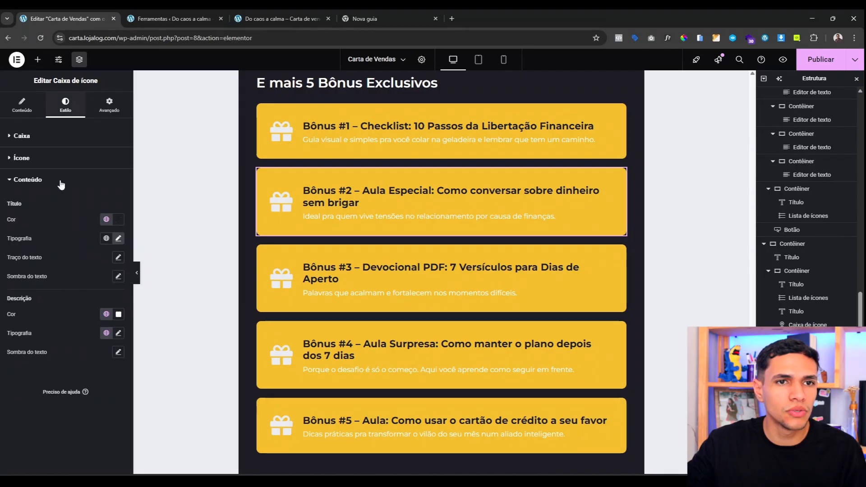
left_click(118, 238)
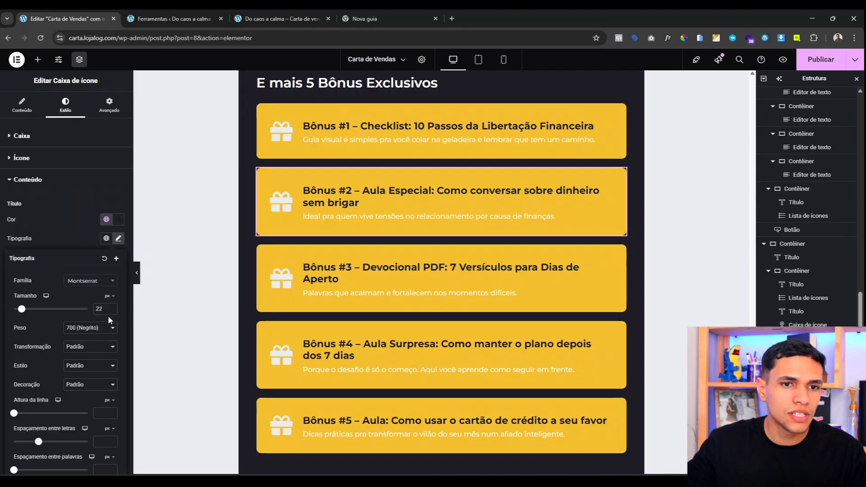
left_click(112, 311)
left_click(111, 311)
left_click(111, 310)
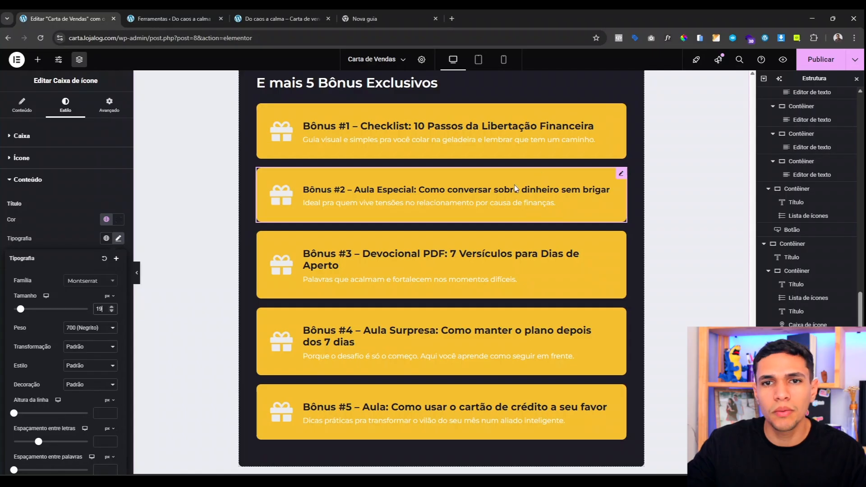
Step: Copy Bônus #2 and paste its style onto Bônus #3, #4 and #5
right_click(461, 190)
left_click(491, 242)
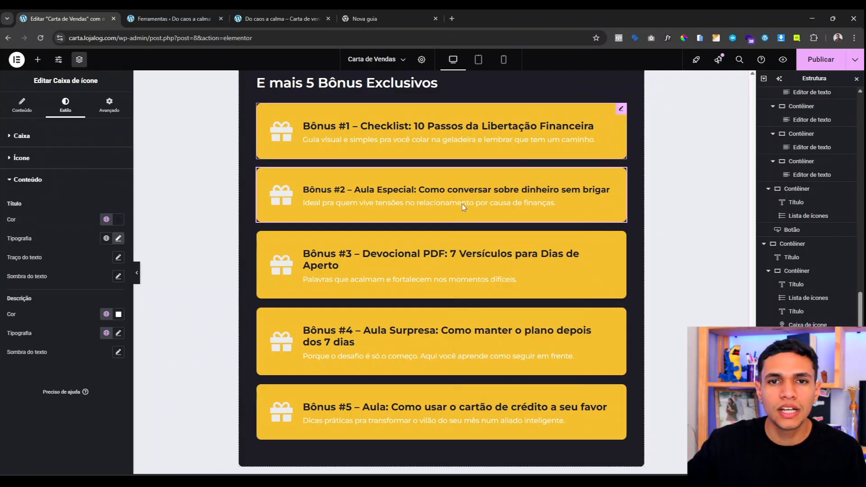
right_click(461, 203)
left_click(426, 256)
right_click(425, 256)
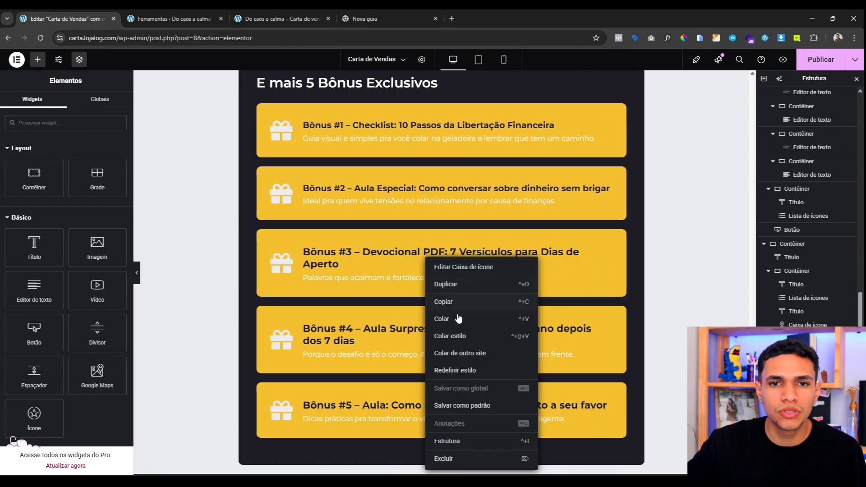
left_click(450, 336)
key("ctrl+shift+v")
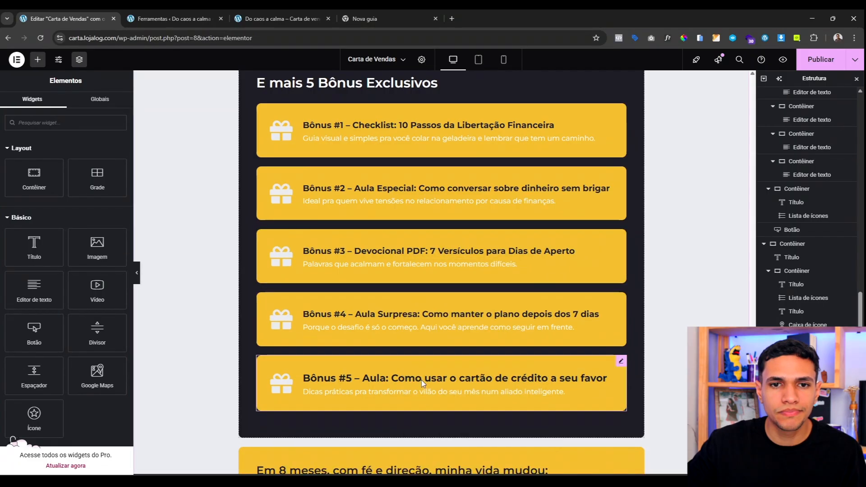
right_click(421, 380)
left_click(455, 340)
scroll(476, 297, "up", 1)
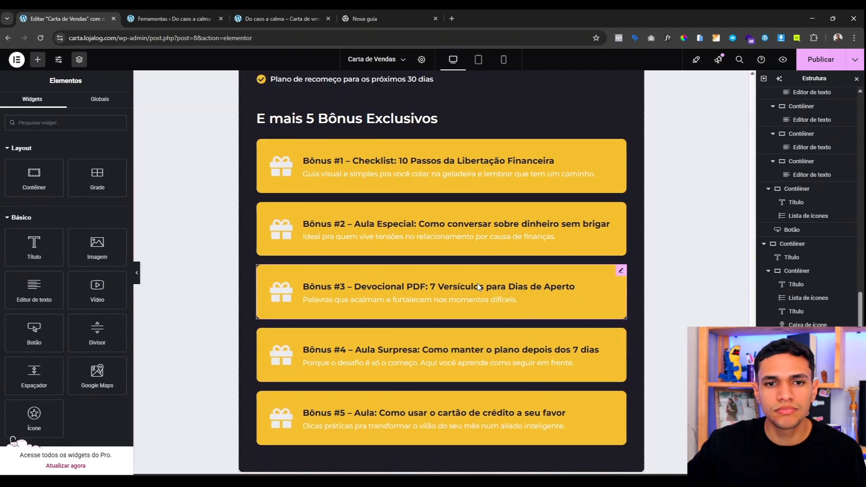
scroll(477, 284, "up", 1)
scroll(477, 284, "down", 2)
scroll(471, 270, "up", 3)
scroll(464, 255, "down", 4)
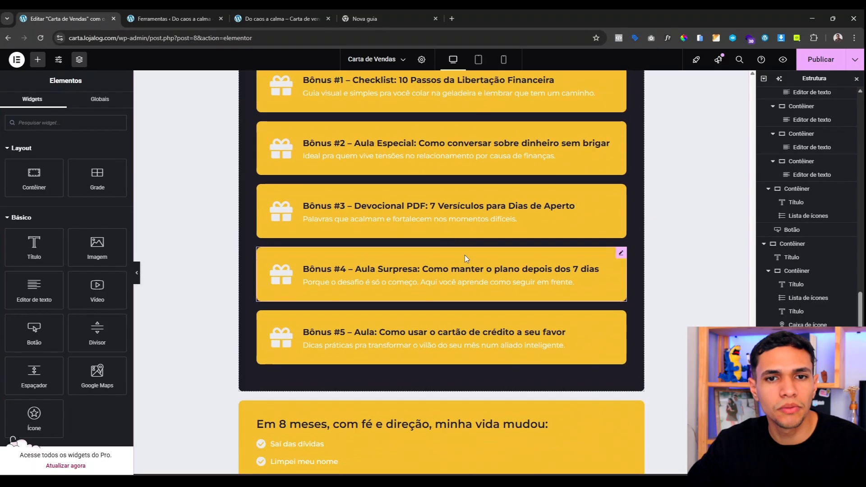
scroll(451, 270, "up", 6)
scroll(415, 290, "down", 6)
scroll(621, 228, "up", 1)
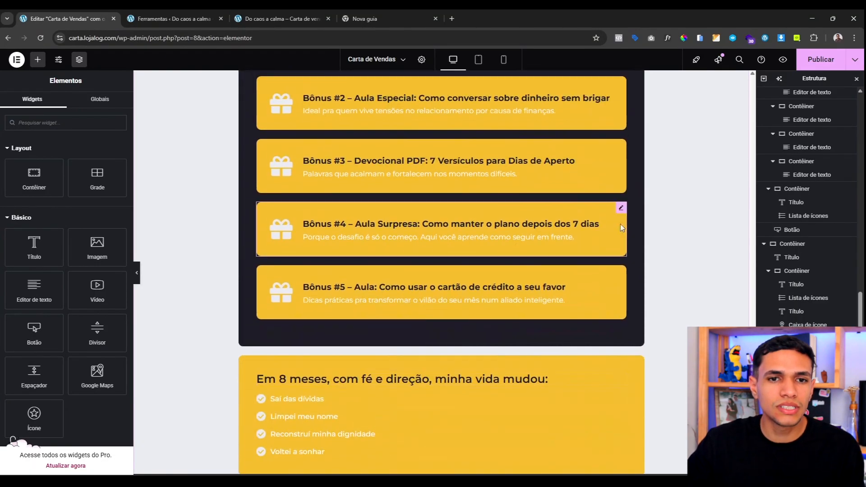
scroll(420, 307, "up", 3)
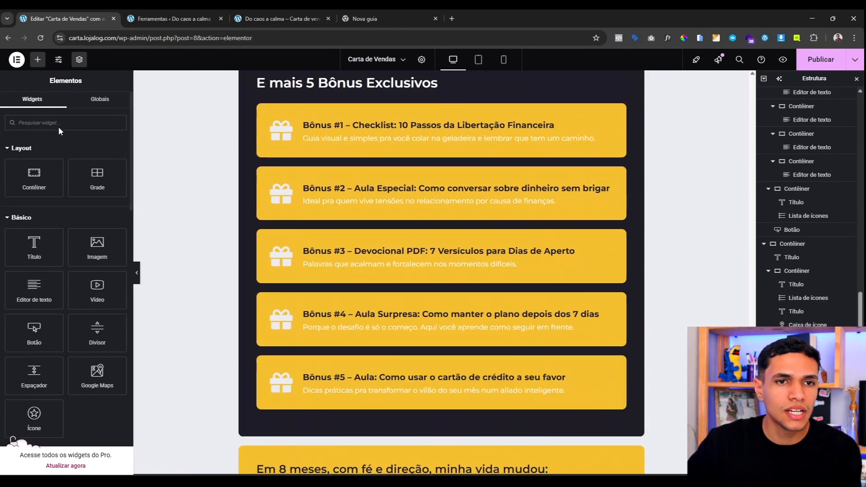
Step: Add a new empty container below Bônus #5 inside the dark bonus section
left_click_drag(35, 178, 450, 372)
scroll(423, 337, "down", 3)
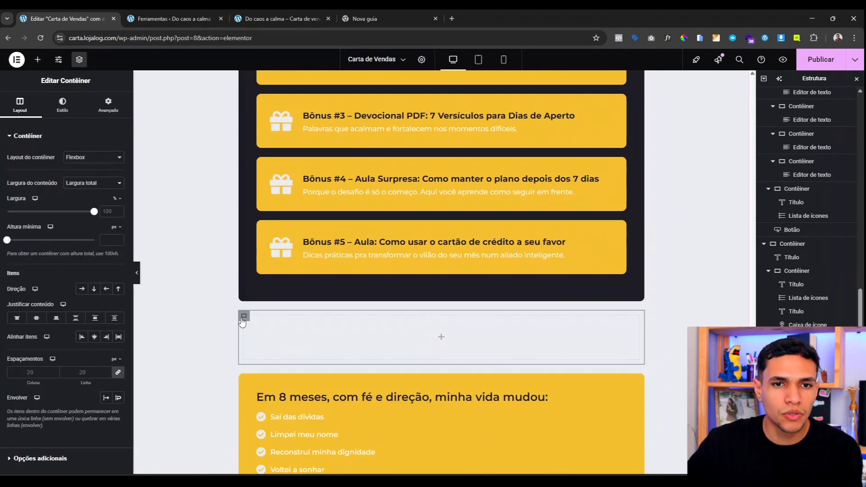
left_click_drag(242, 318, 303, 286)
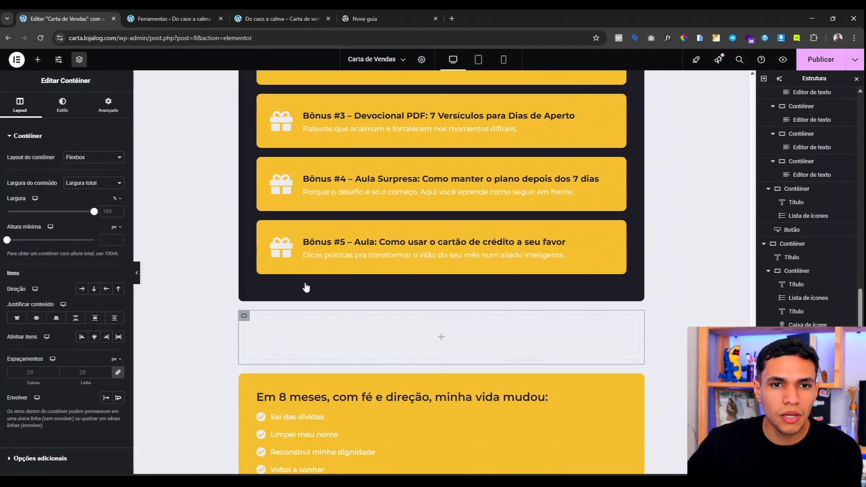
Step: Give the container a solid white background with rounded border corners
left_click(62, 105)
left_click(81, 176)
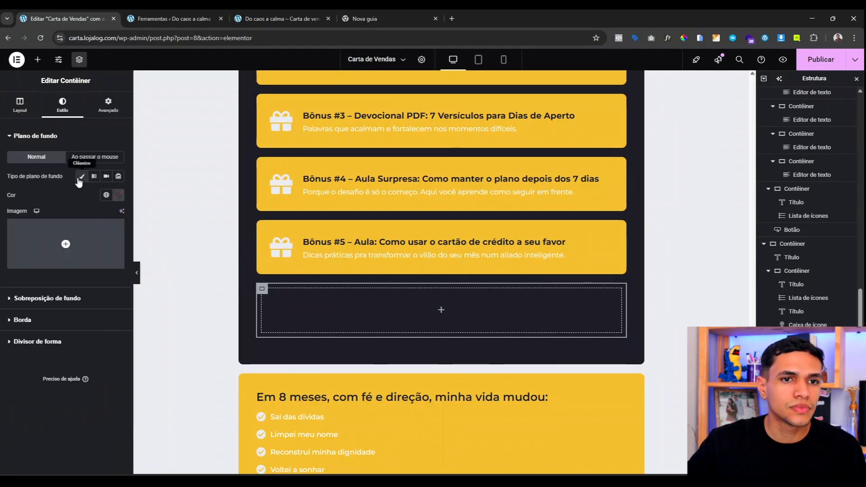
left_click(107, 195)
left_click(45, 359)
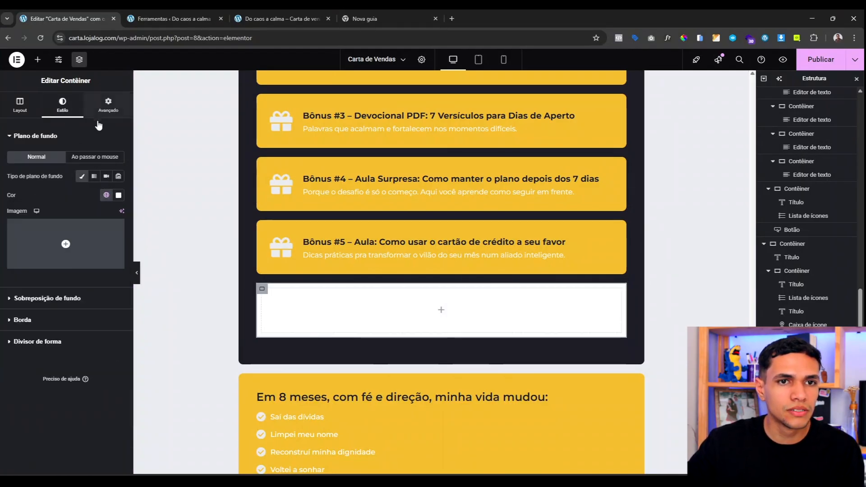
left_click(108, 106)
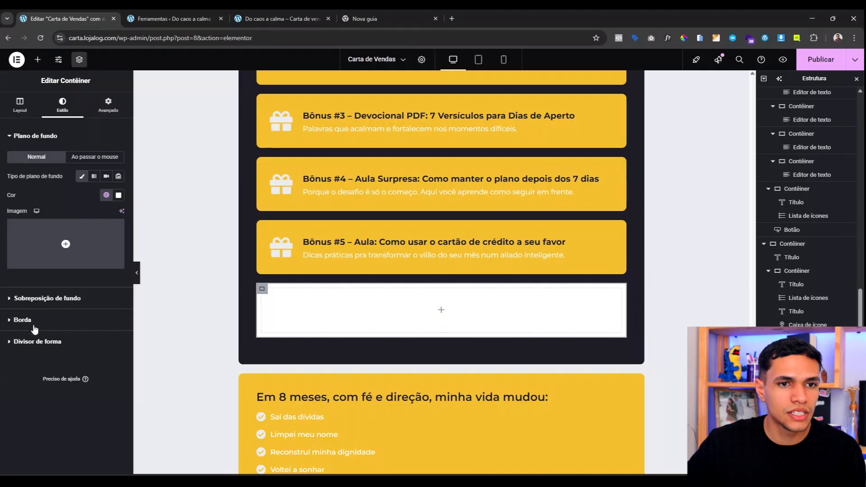
left_click(22, 319)
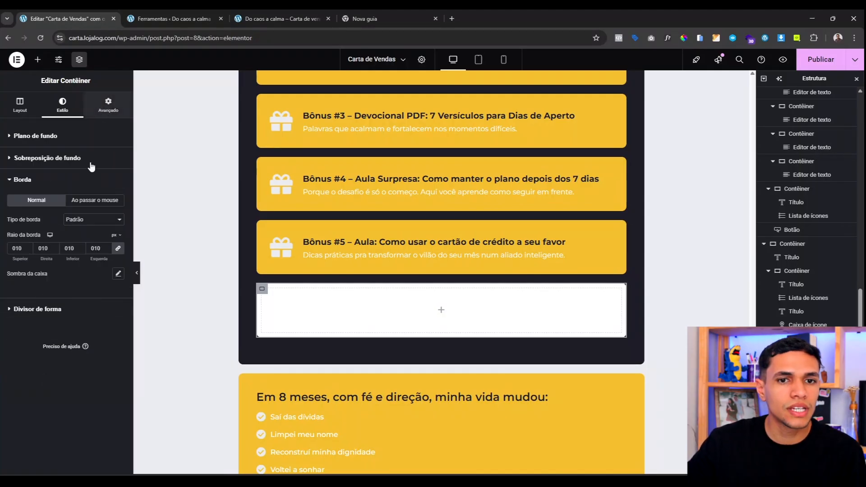
Step: Pad the container 40 px on every side and bring up the widget list
left_click(109, 105)
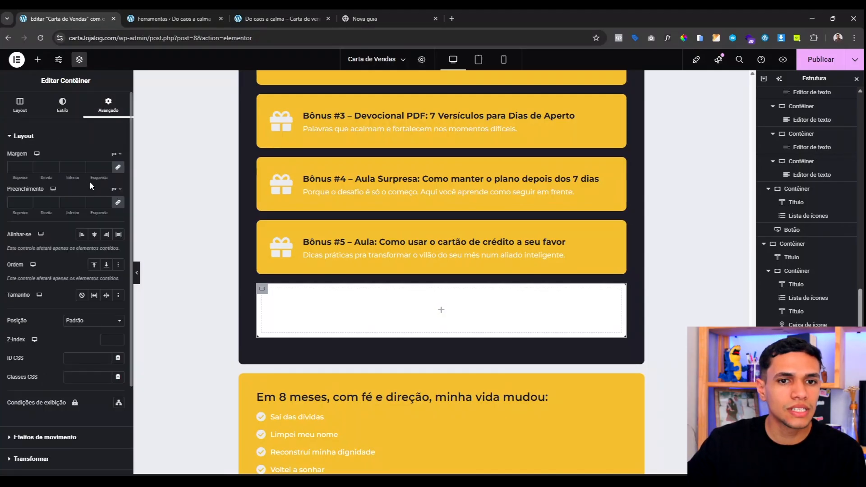
left_click(17, 201)
type("40")
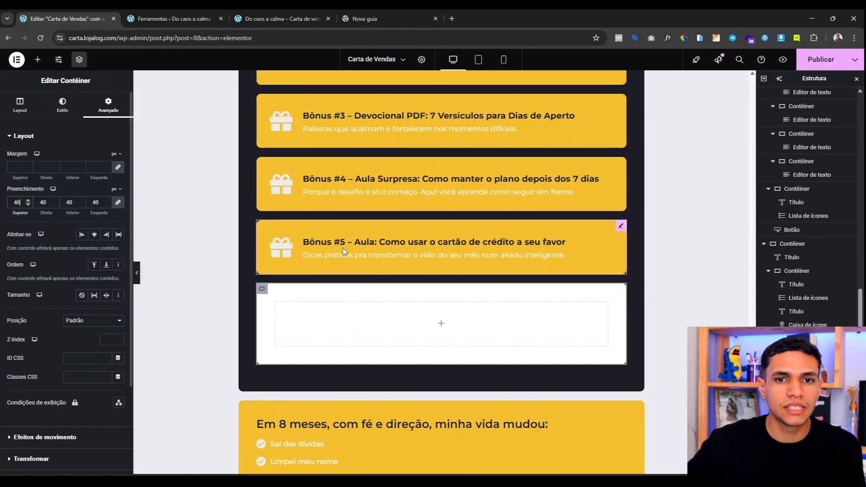
left_click(37, 64)
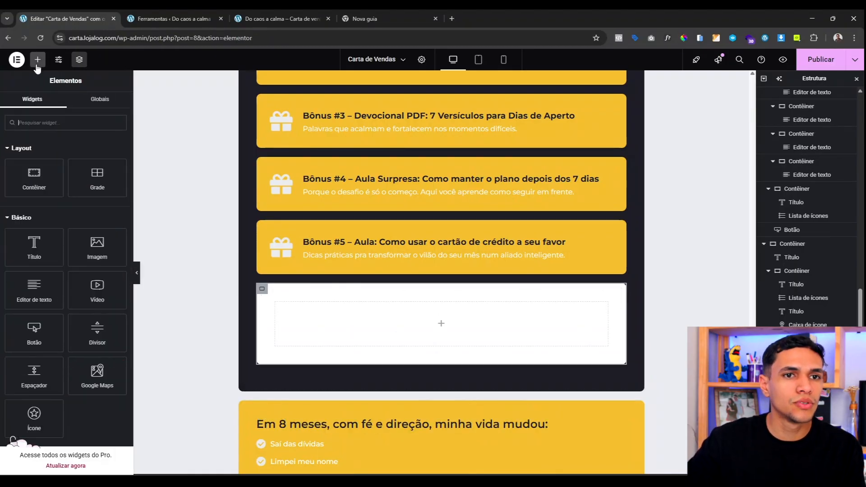
Step: Copy the 'Você vai receber:' heading and paste it into the empty white container
scroll(406, 267, "up", 8)
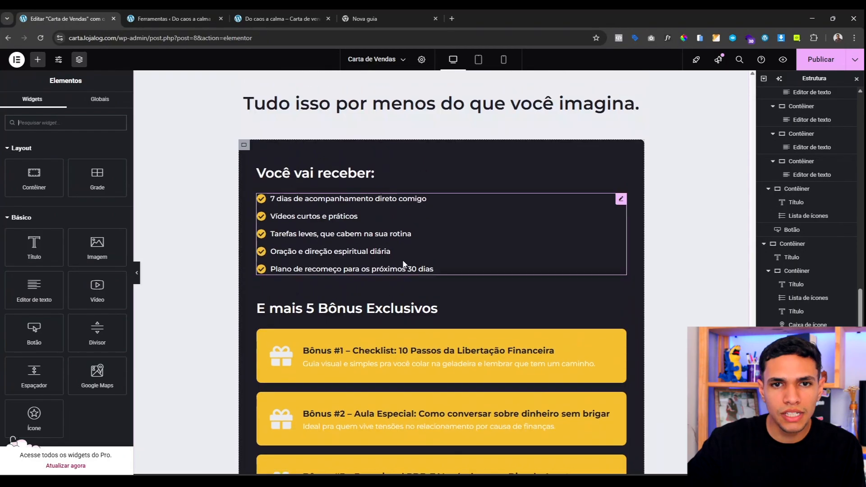
right_click(360, 174)
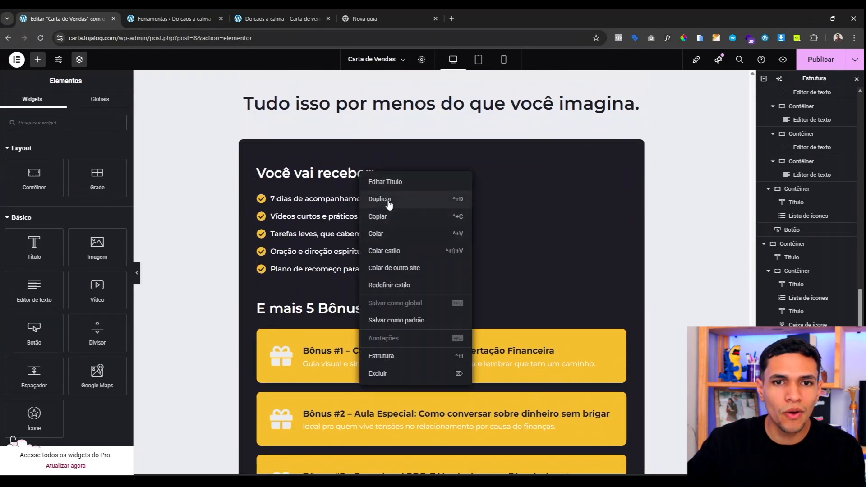
left_click(392, 217)
scroll(402, 180, "down", 13)
right_click(406, 156)
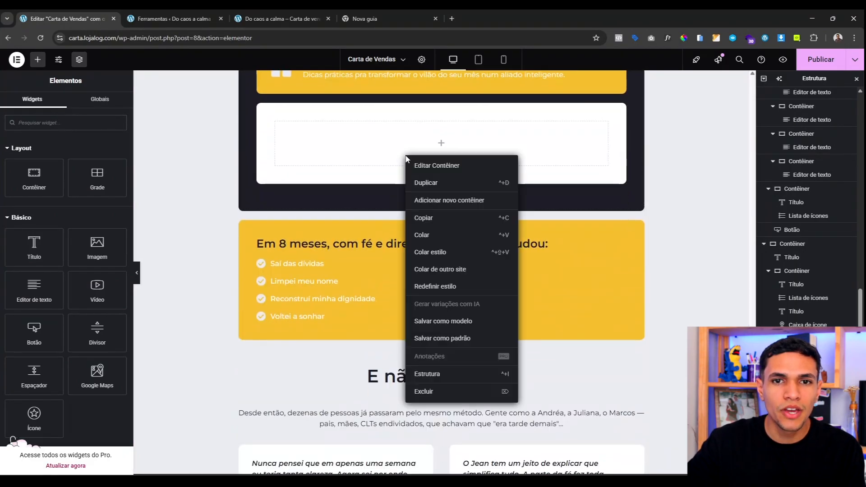
left_click(436, 239)
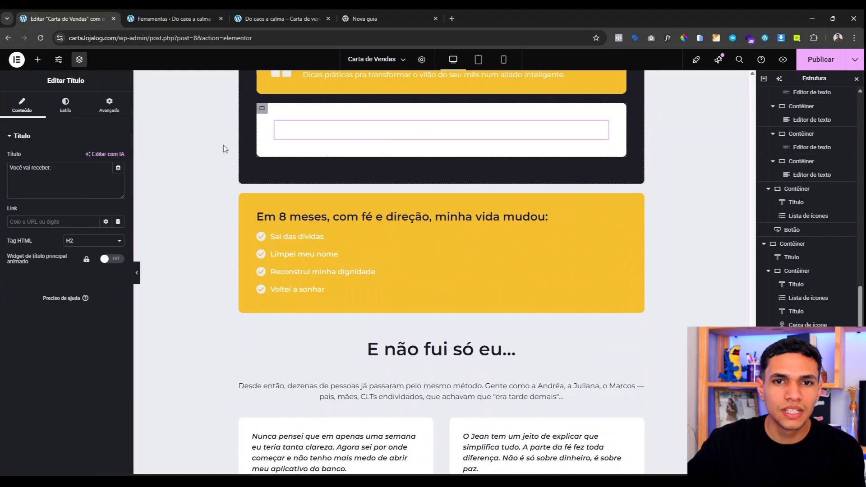
Step: Colour the pasted heading text with the Azul global colour
left_click(66, 105)
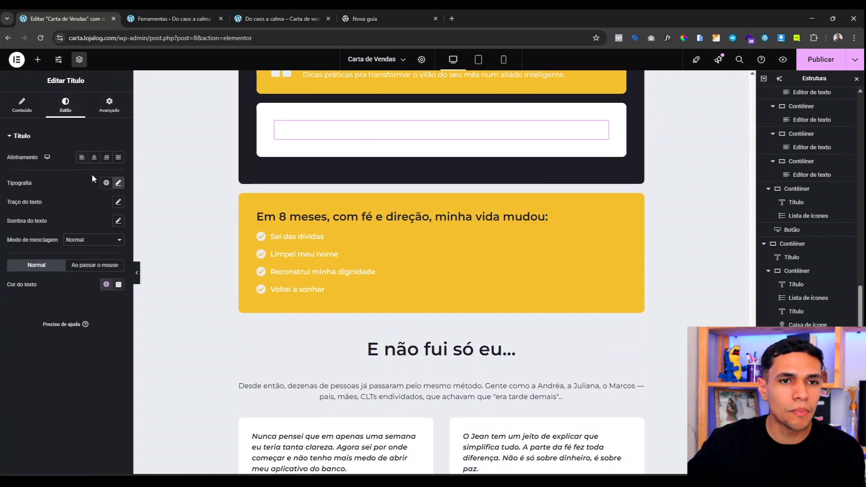
left_click(107, 288)
left_click(56, 417)
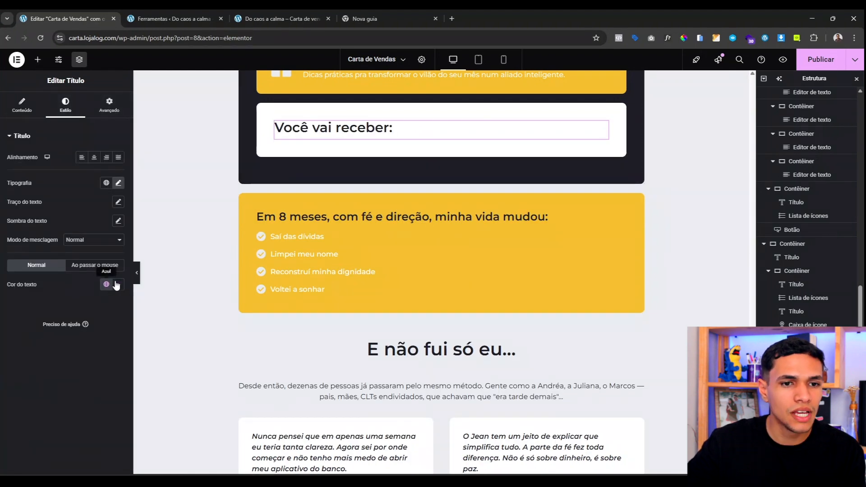
scroll(327, 277, "up", 2)
Step: Change the heading text to 'Valor total sem desconto:'
left_click(23, 105)
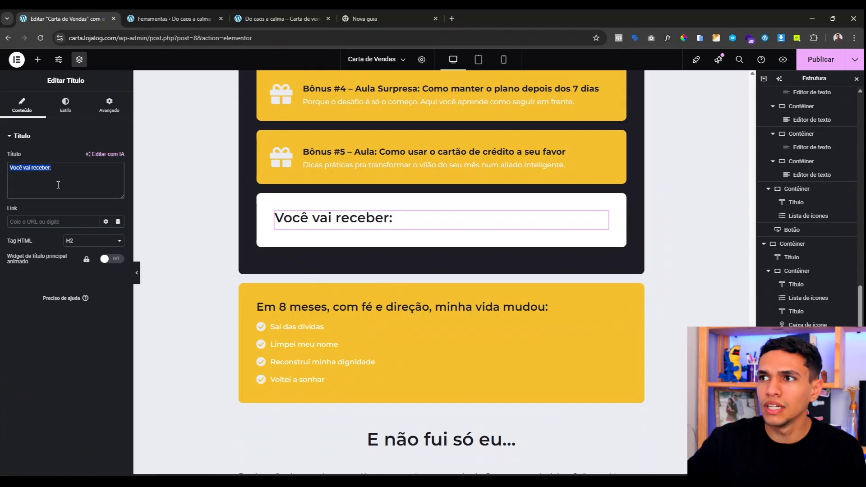
type("Valor to")
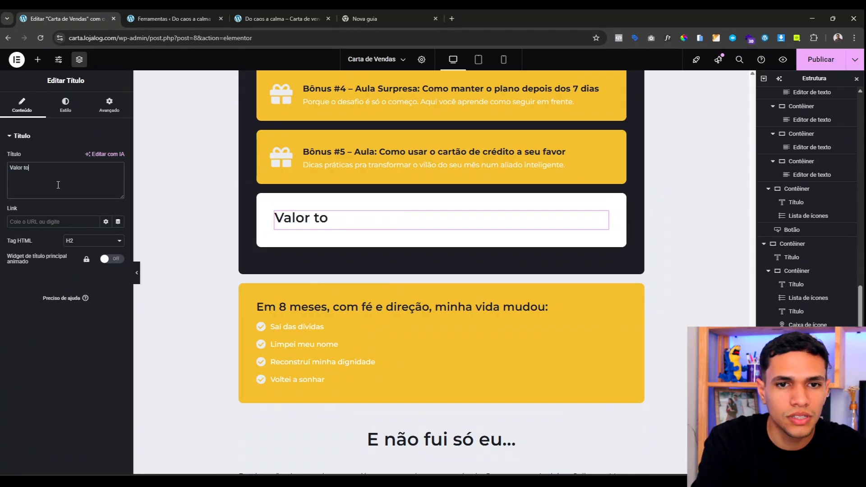
type("tal sme desconto:")
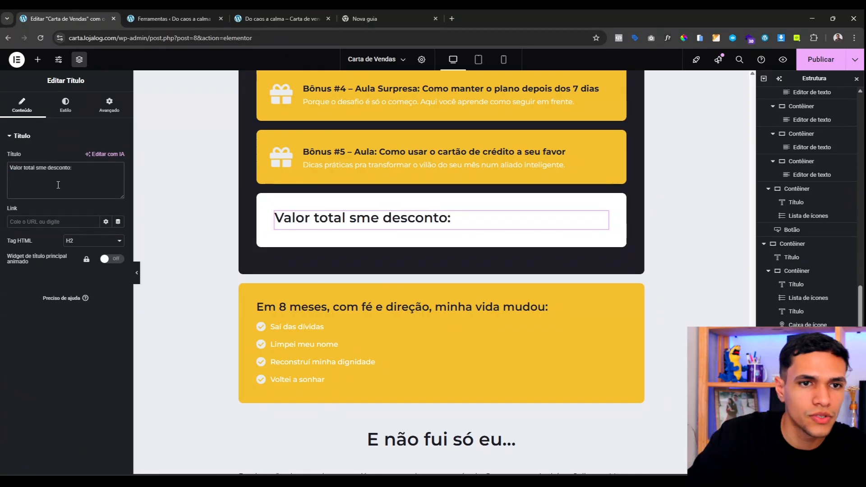
left_click(43, 169)
key("BackSpace")
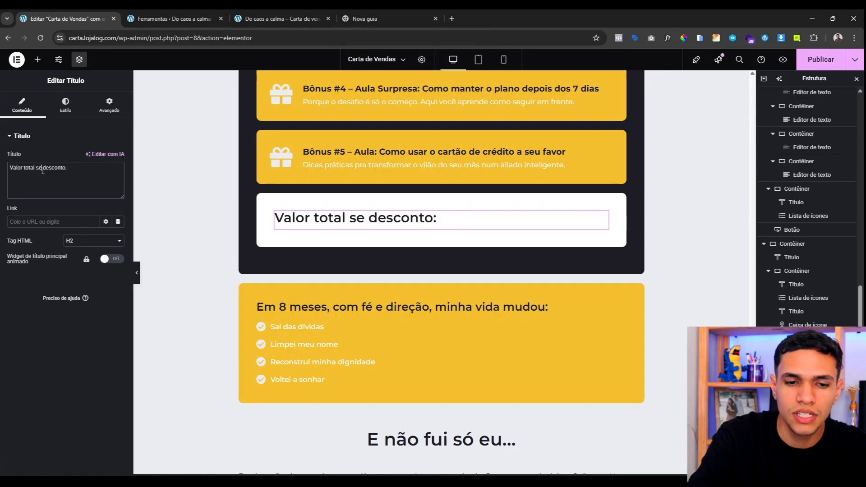
type("m")
Step: Centre the heading and set its bottom margin to 0
left_click(66, 108)
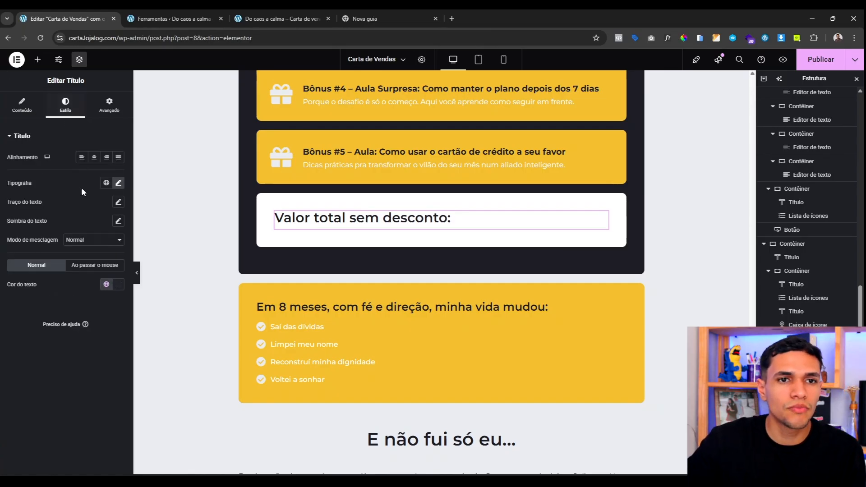
left_click(94, 157)
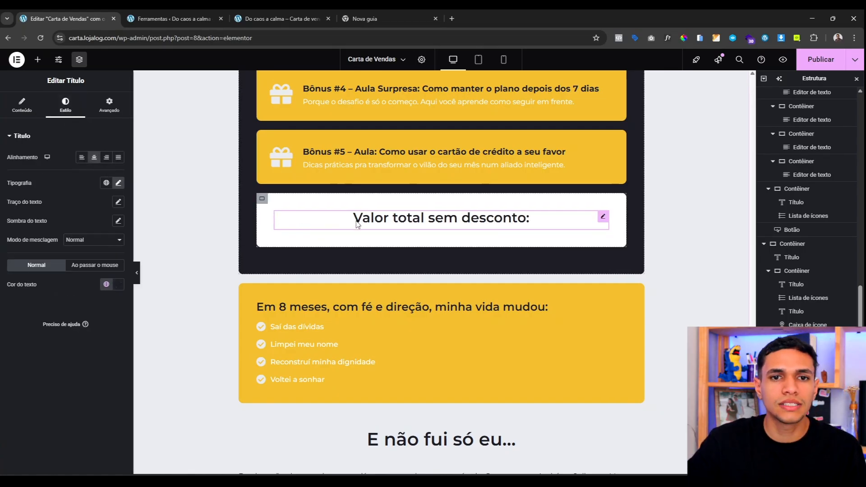
left_click(109, 105)
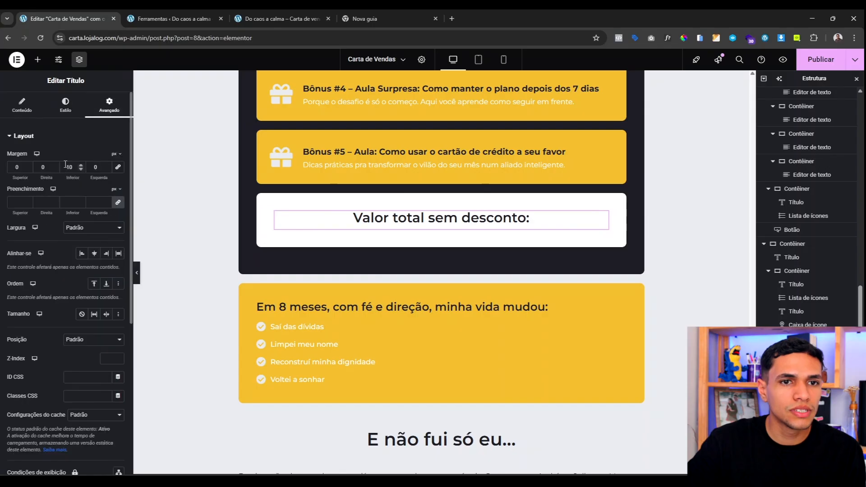
type("0")
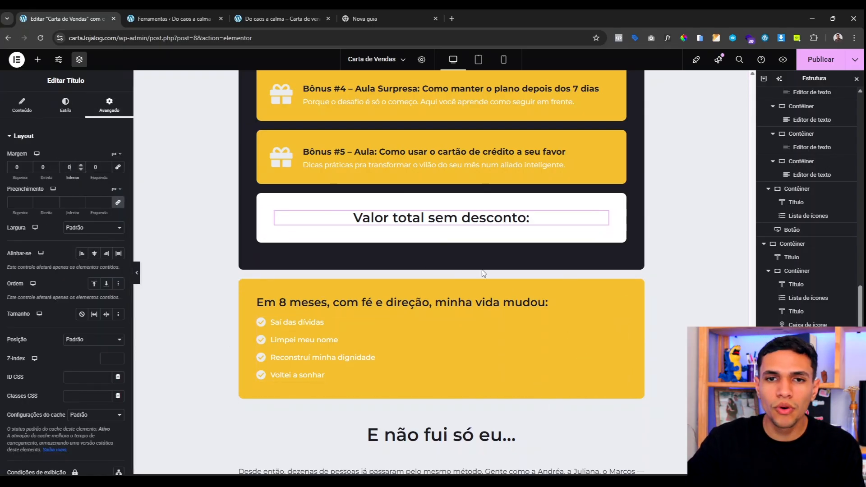
Step: Duplicate the heading and change the copy's text to R$425,00
right_click(454, 227)
left_click(469, 252)
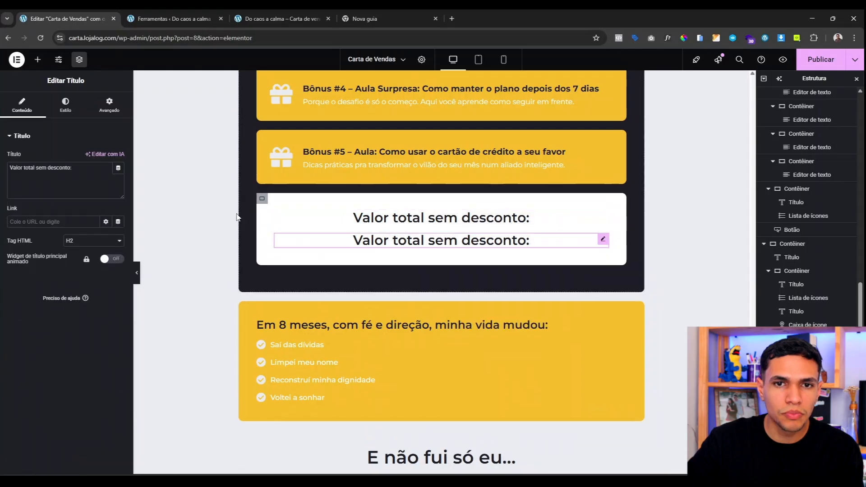
left_click(62, 167)
type("R")
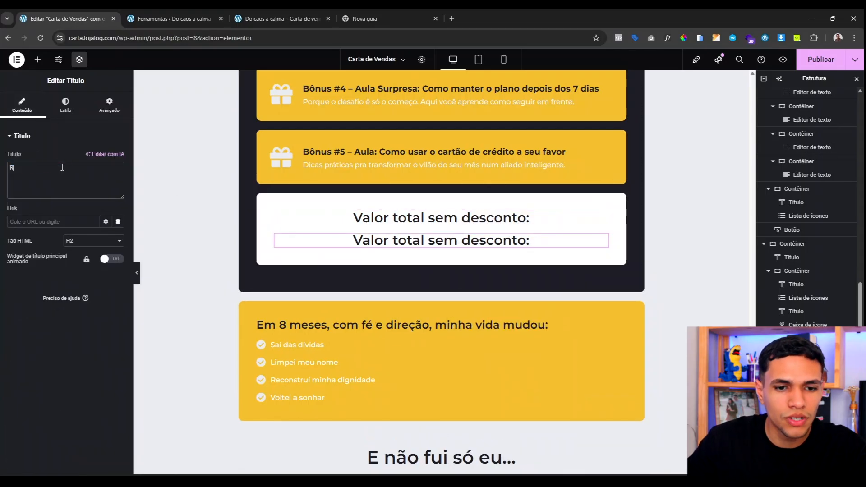
type("$")
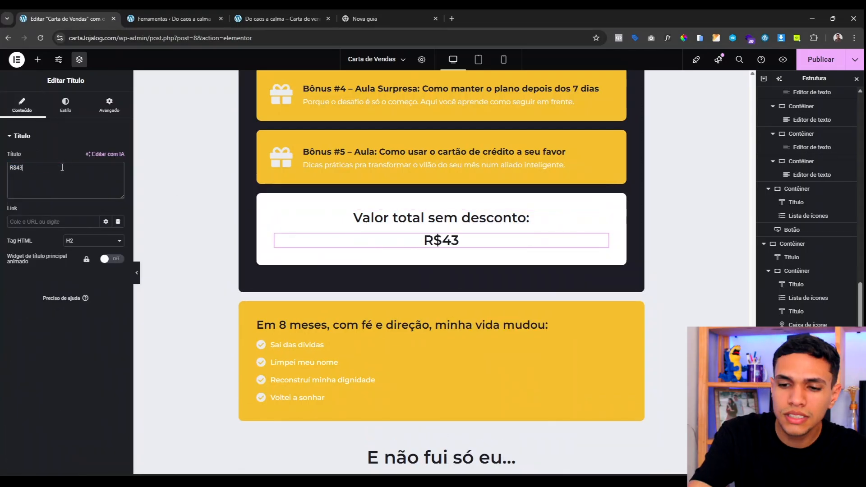
type("425,00")
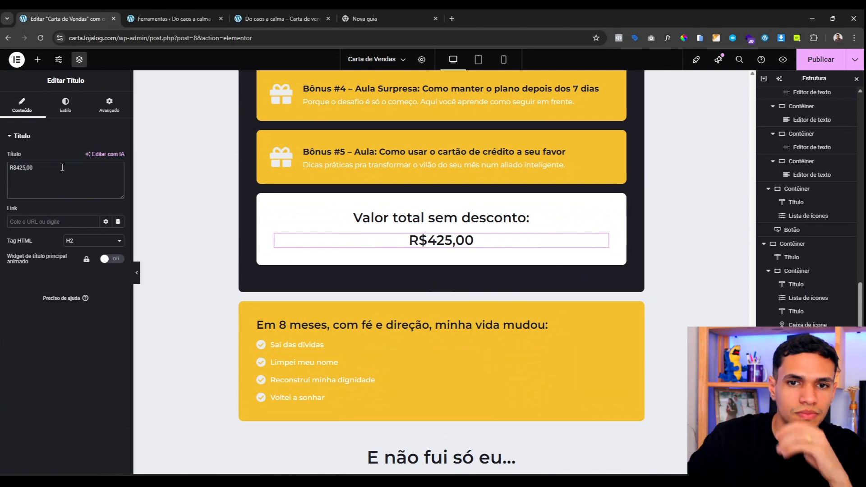
Step: Make the R$425,00 price yellow with a line-through decoration
left_click(66, 112)
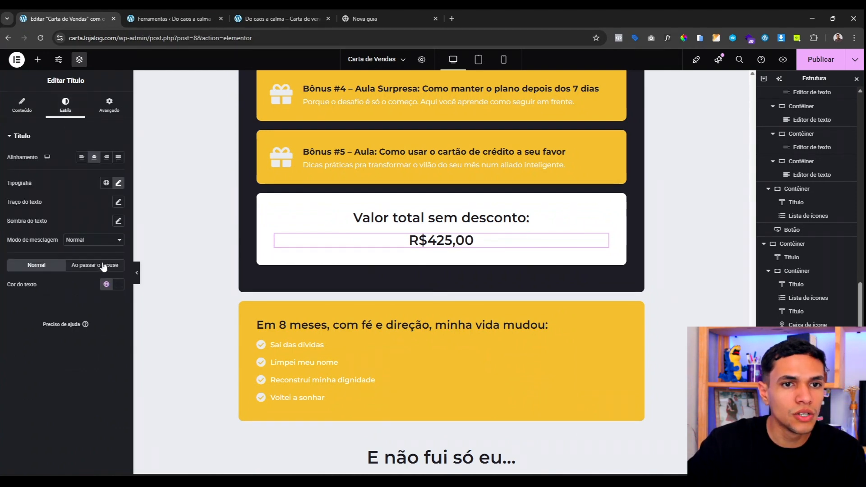
left_click(106, 285)
left_click(47, 435)
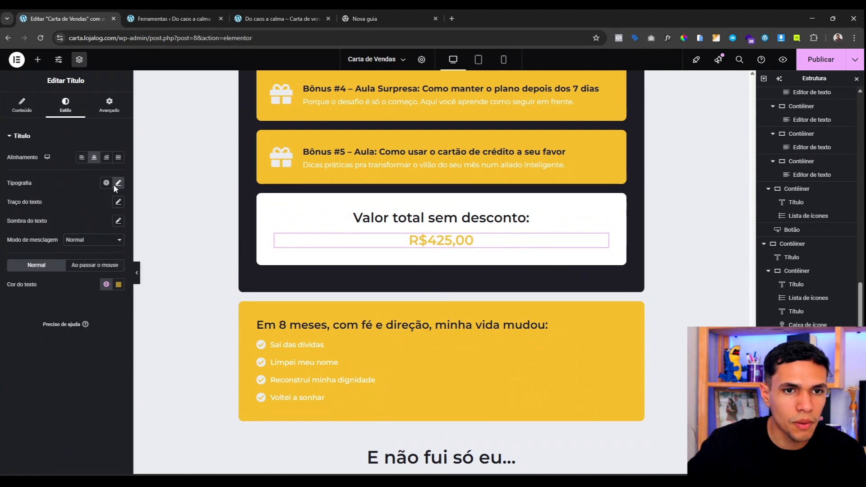
left_click(119, 184)
left_click(75, 329)
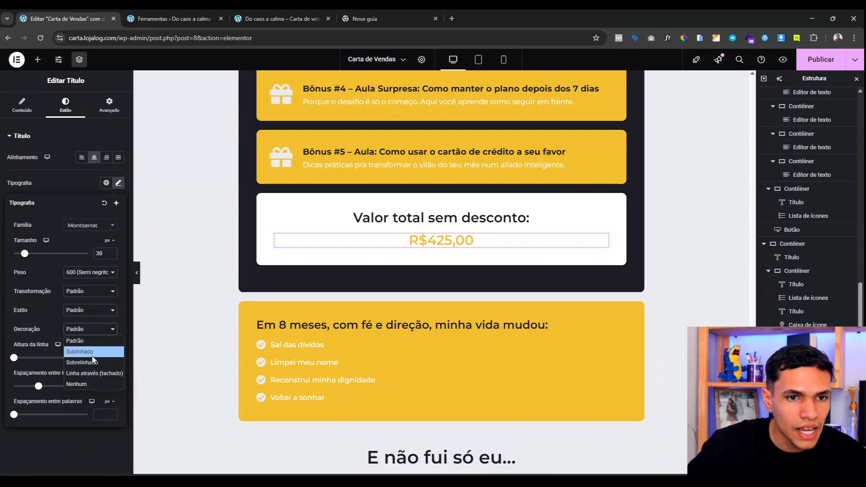
left_click(90, 374)
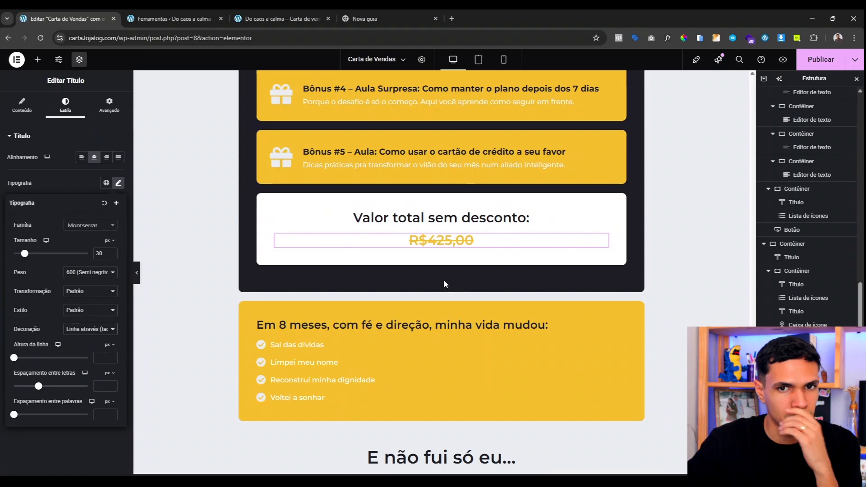
Step: Duplicate the 'Valor total sem desconto:' heading and place the copy below the price
right_click(445, 221)
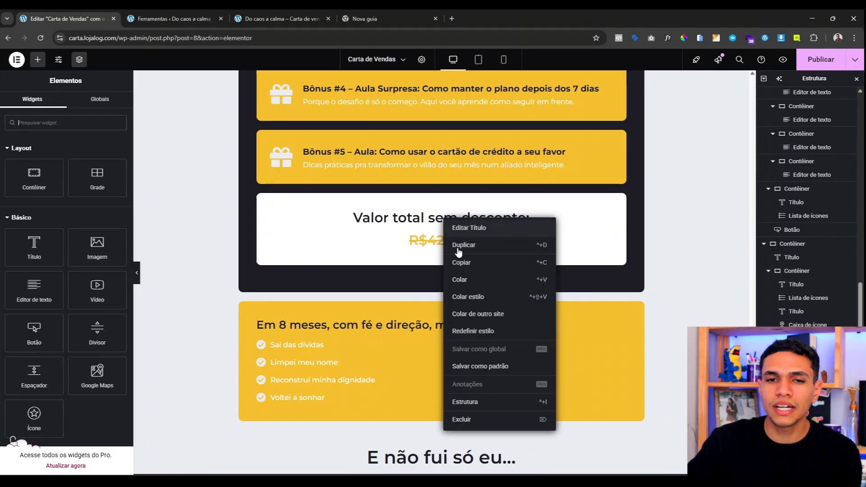
left_click(459, 245)
left_click_drag(464, 250, 461, 265)
Step: Change the copied heading to 'MAS HOJE, SEU INVESTIMENTO SERÁ DE:' and add an 'Apenas R$47,00' price heading below it
triple_click(43, 163)
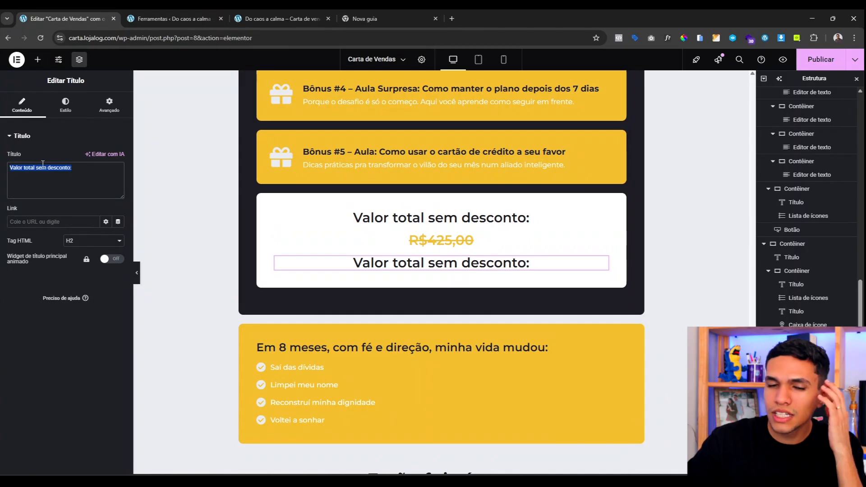
type("MAS HOJE, SEU")
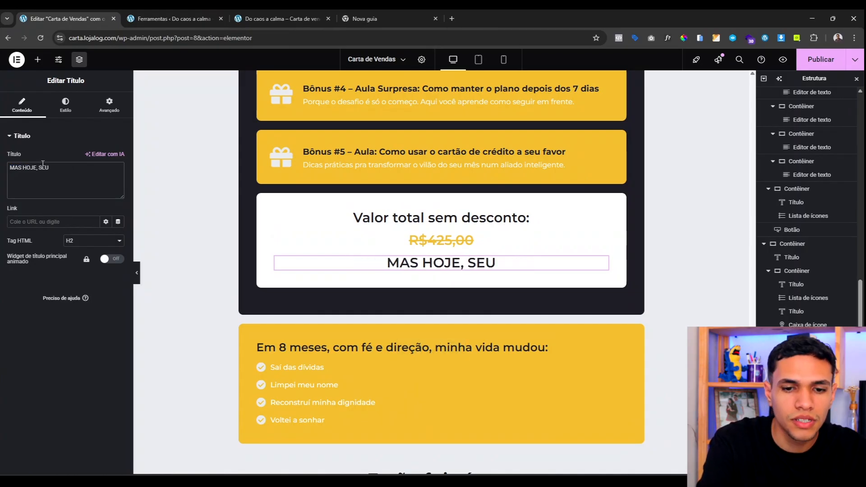
type(" INVESTIMENTO SERÁ  DE:")
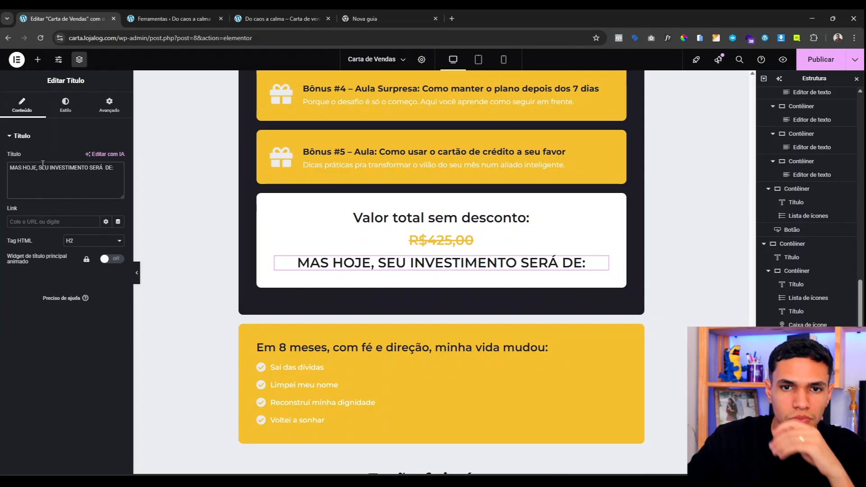
right_click(440, 238)
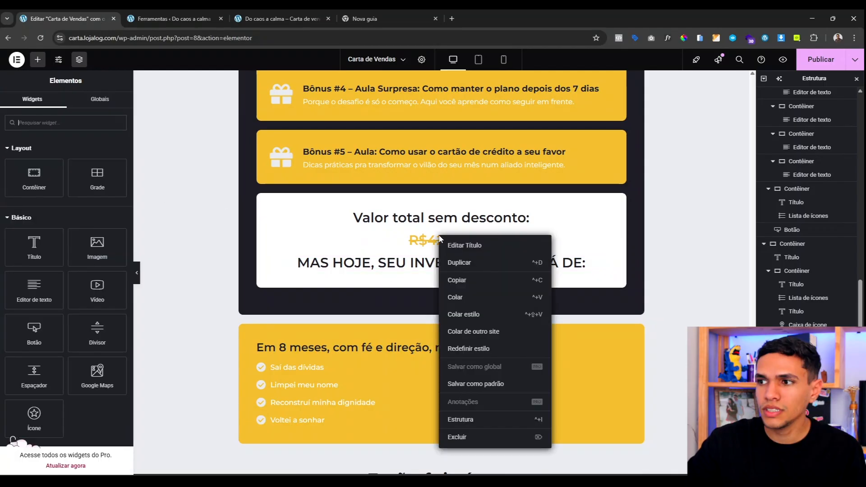
left_click(460, 281)
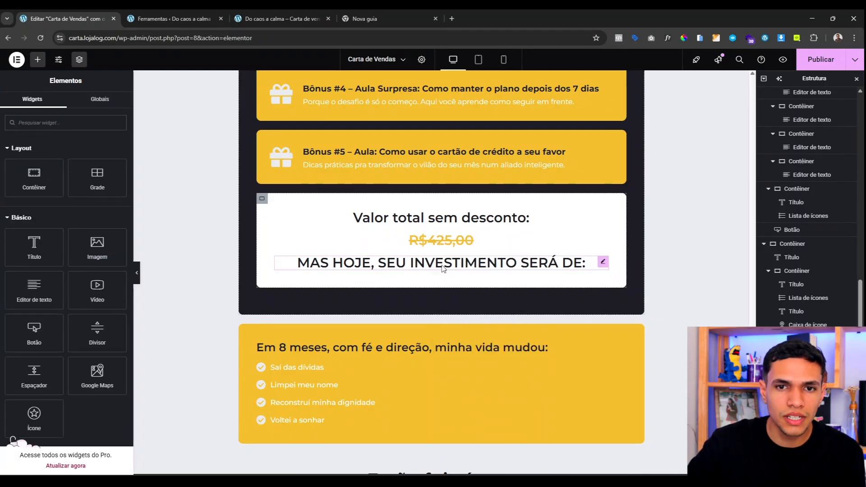
right_click(443, 266)
left_click(465, 329)
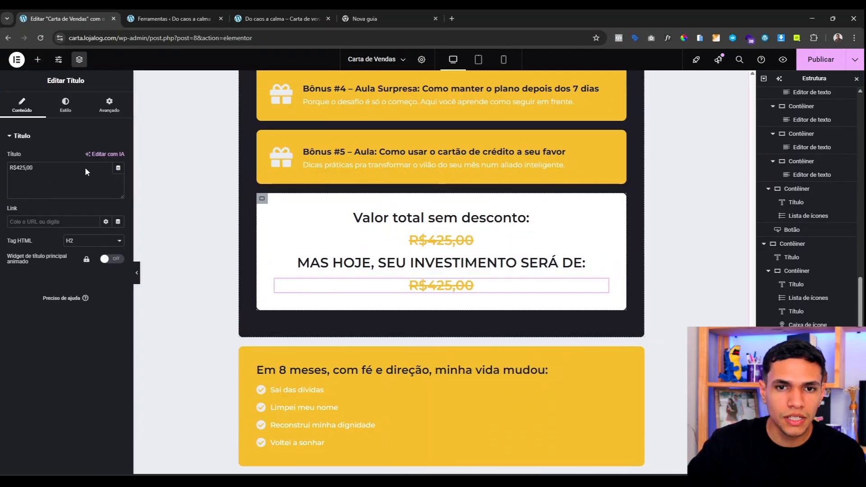
left_click_drag(85, 167, 49, 166)
key("Caps_Lock")
type("Apenas ")
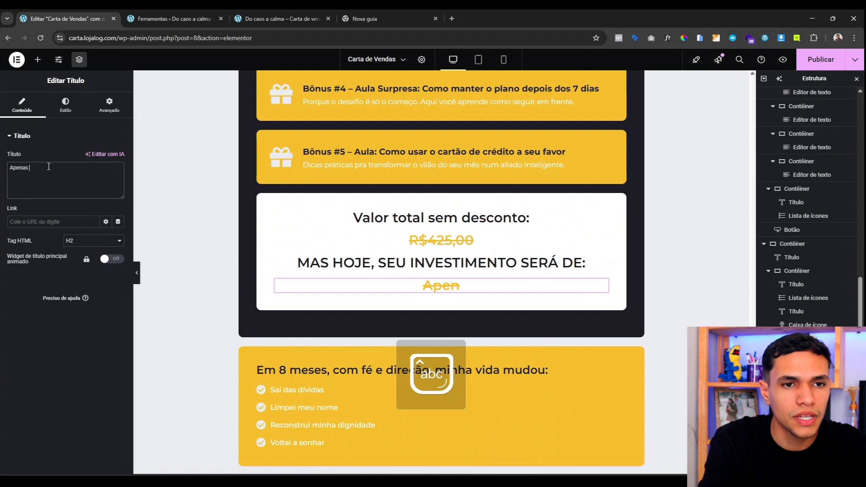
type("R$47,00")
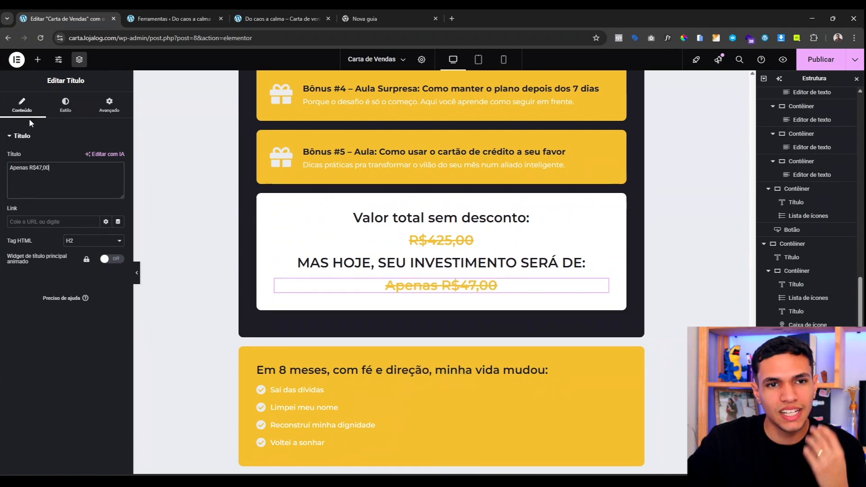
Step: Remove the price heading's strikethrough and set its size to 63 and weight to 700
left_click(66, 107)
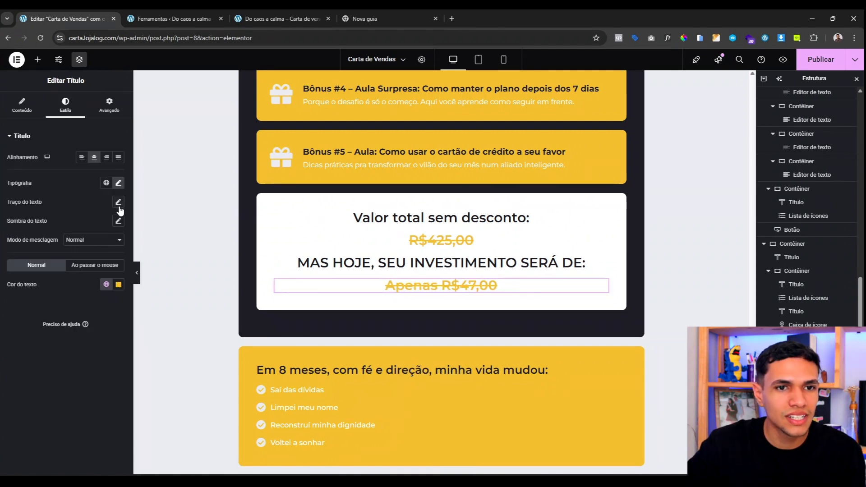
left_click(118, 183)
left_click(81, 330)
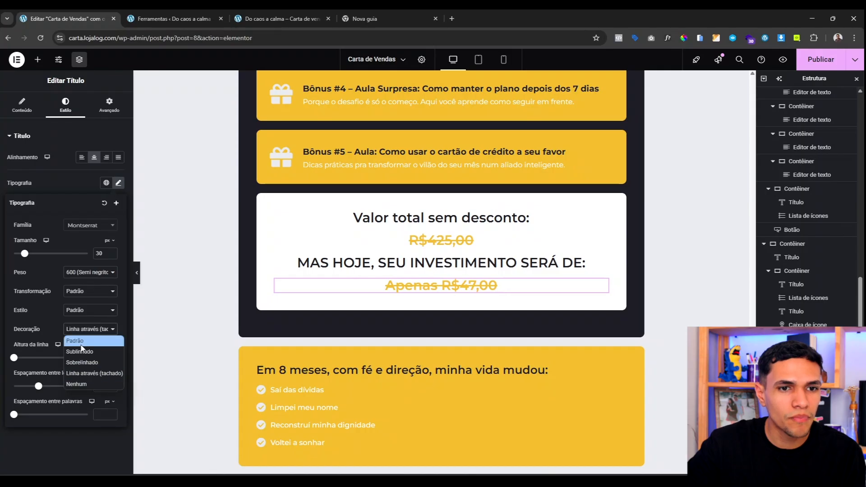
left_click(80, 340)
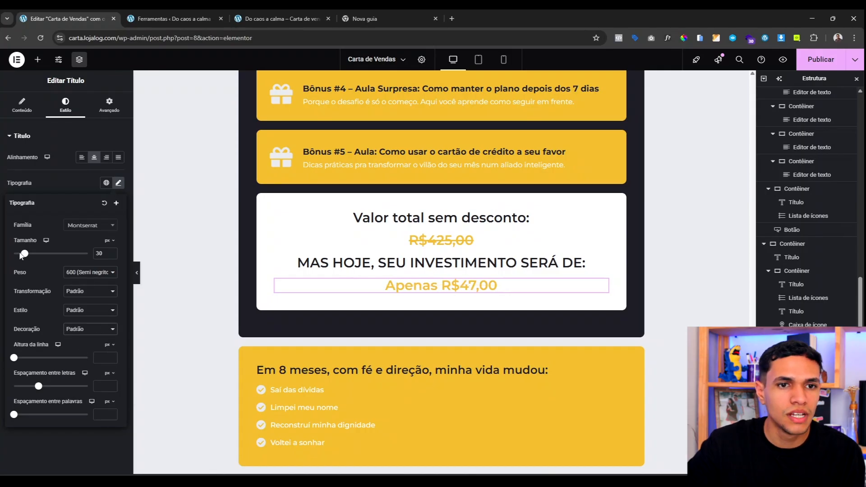
mouse_move(33, 258)
left_mouse_down()
mouse_move(46, 257)
mouse_move(37, 257)
left_mouse_up()
left_click(75, 272)
left_click(82, 370)
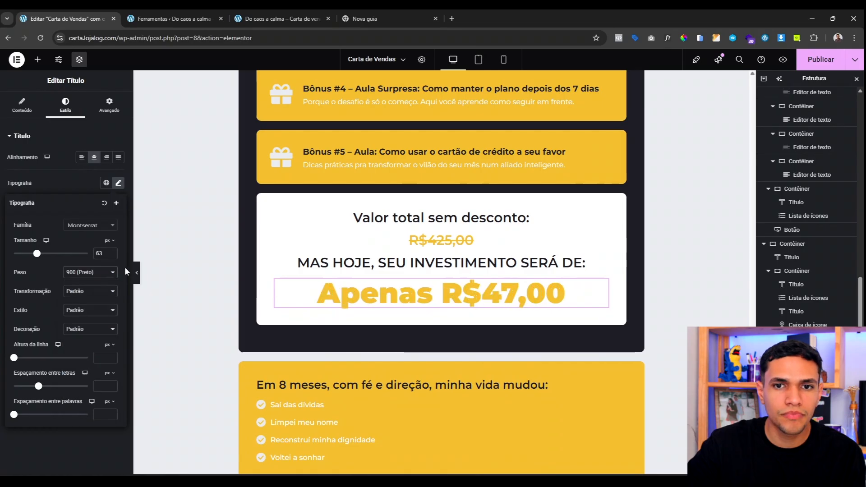
left_click(106, 272)
left_click(83, 348)
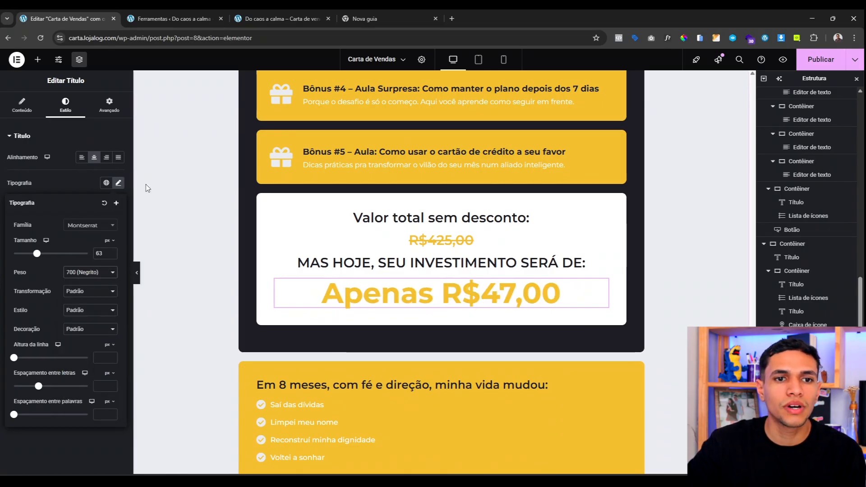
Step: Give the price heading 10 px top and bottom margins
left_click(110, 105)
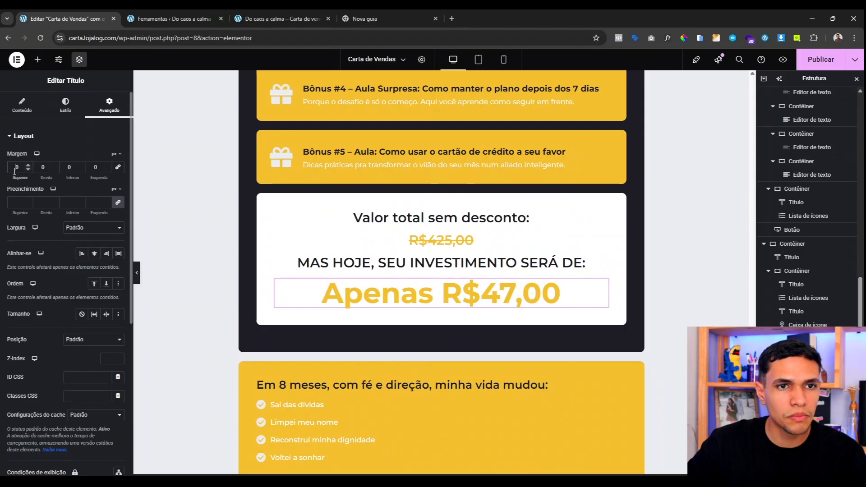
type("1")
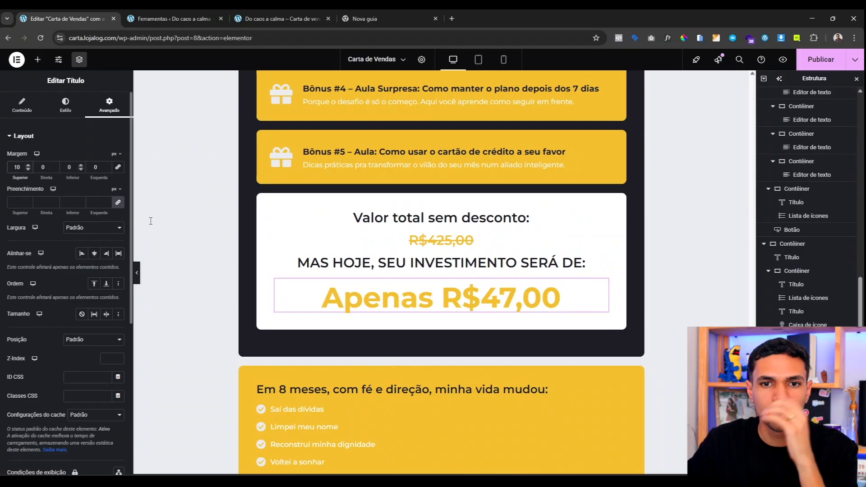
key("Tab")
key("Tab")
type("10")
scroll(402, 271, "up", 15)
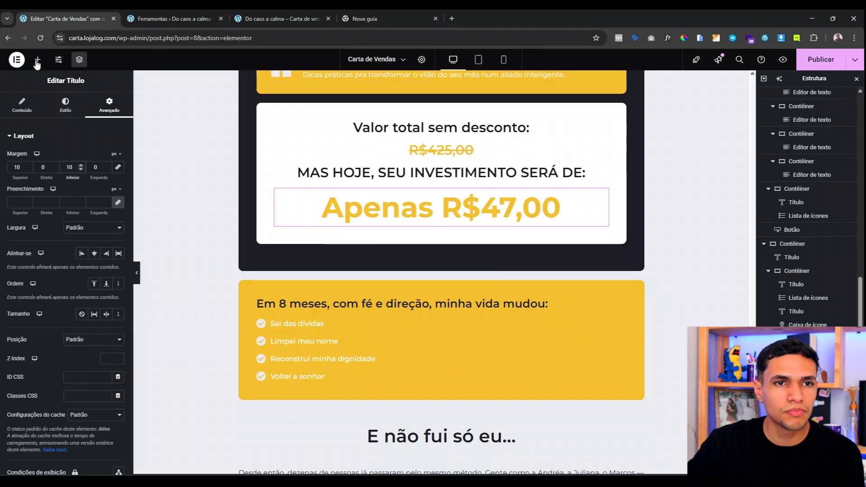
Step: Add a text block under the price with the three comparison lines, starting 'Menos do que duas pizzas.'
left_click_drag(47, 276, 416, 220)
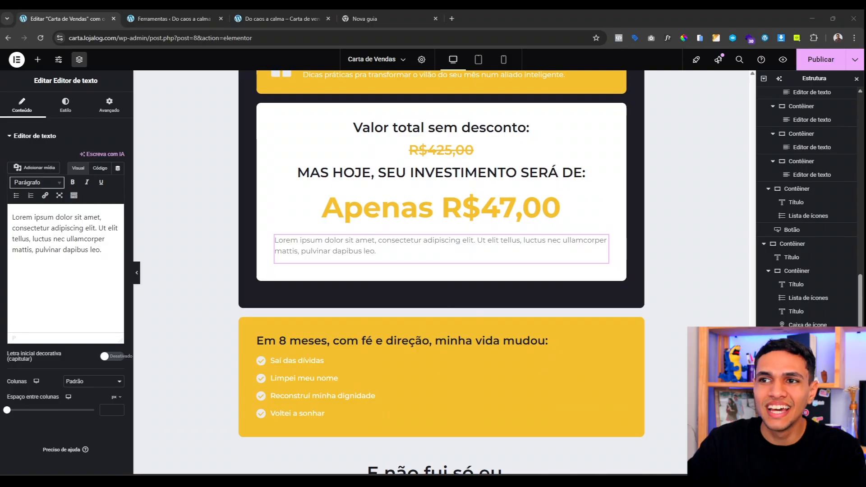
key("ctrl+a")
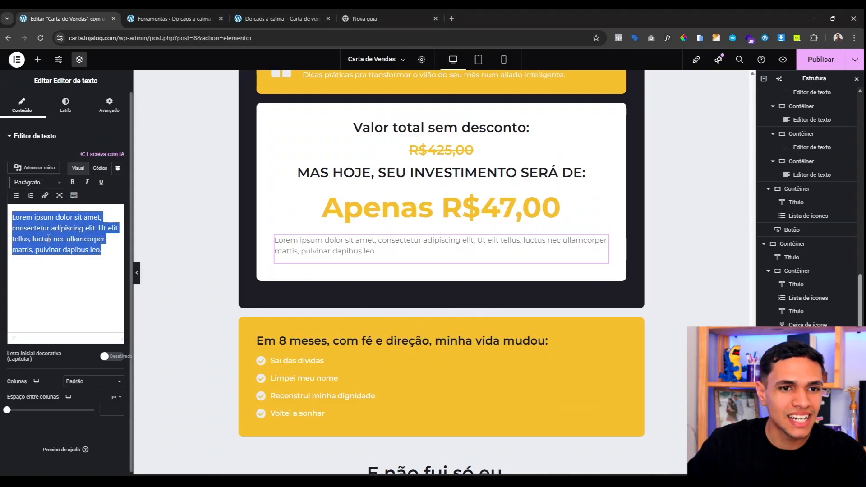
type("Menos do que duas pizzas. Menos do que um passeio rápido. Menos do que você perde todo mês por não ter um plano.")
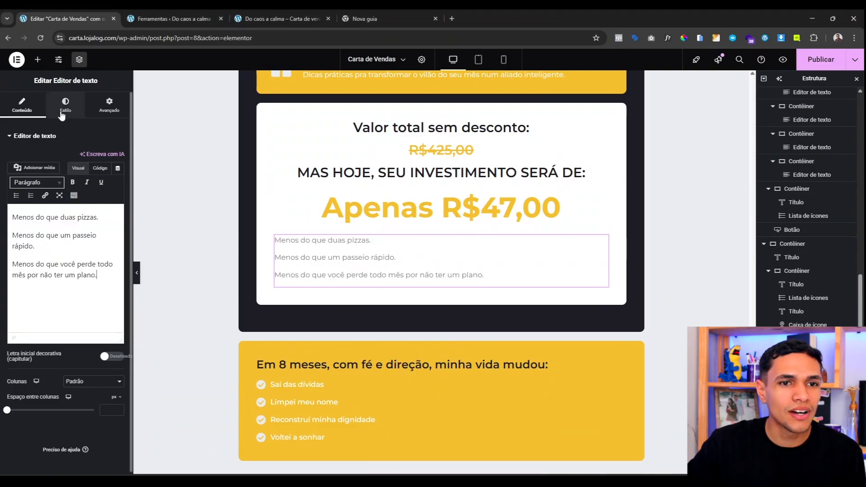
Step: Centre the comparison lines, make them dark with weight 500, then hide the editor panels
left_click(62, 115)
left_click(94, 157)
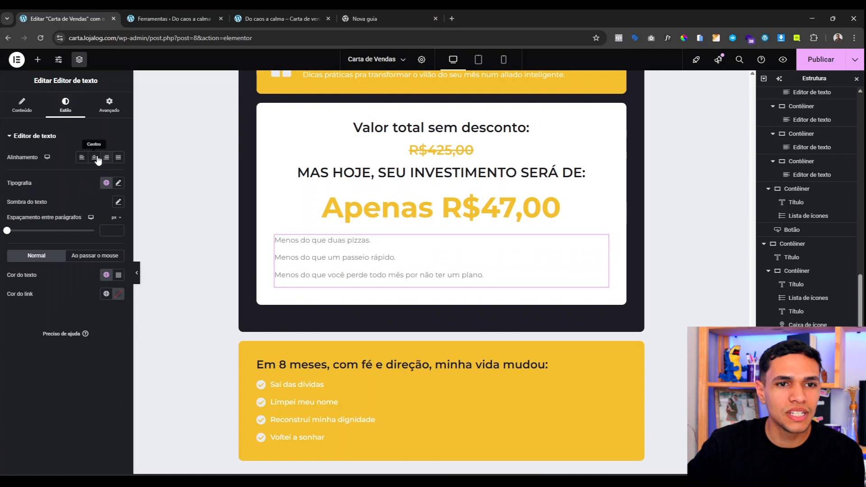
left_click(107, 275)
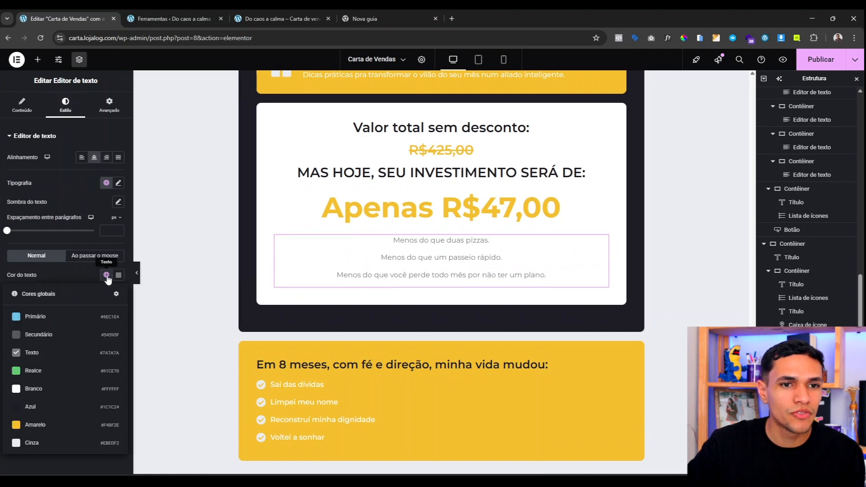
left_click(64, 400)
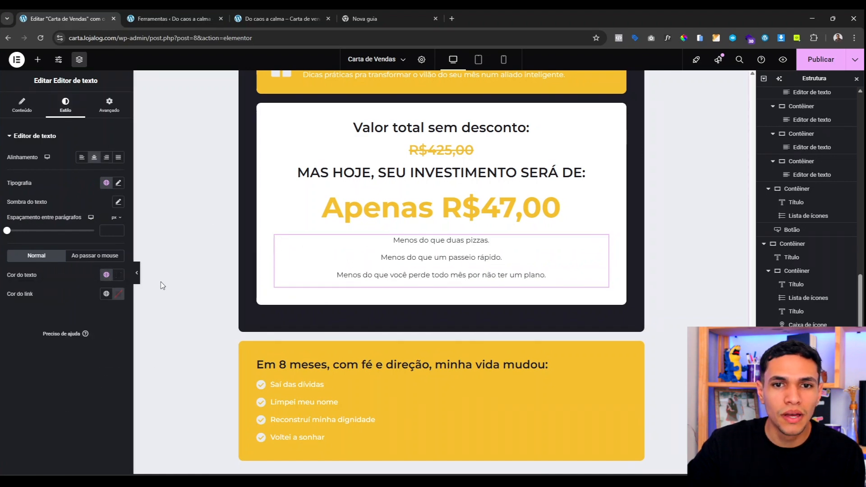
left_click(118, 183)
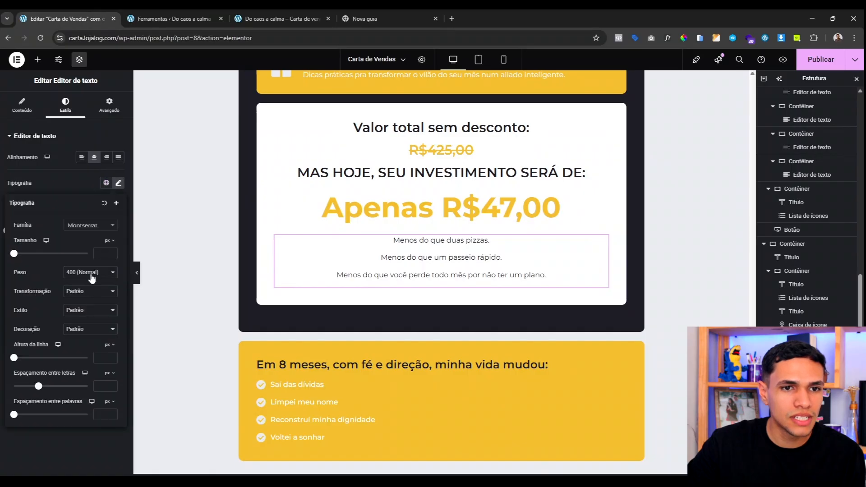
left_click(87, 336)
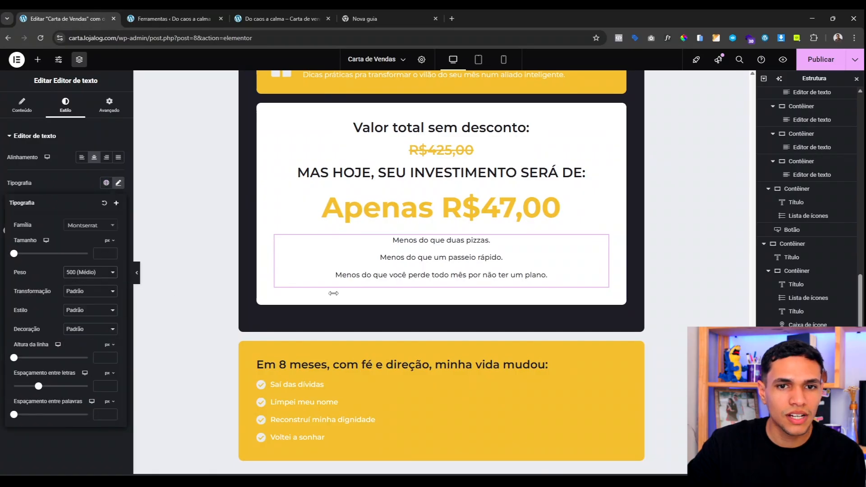
scroll(441, 284, "up", 1)
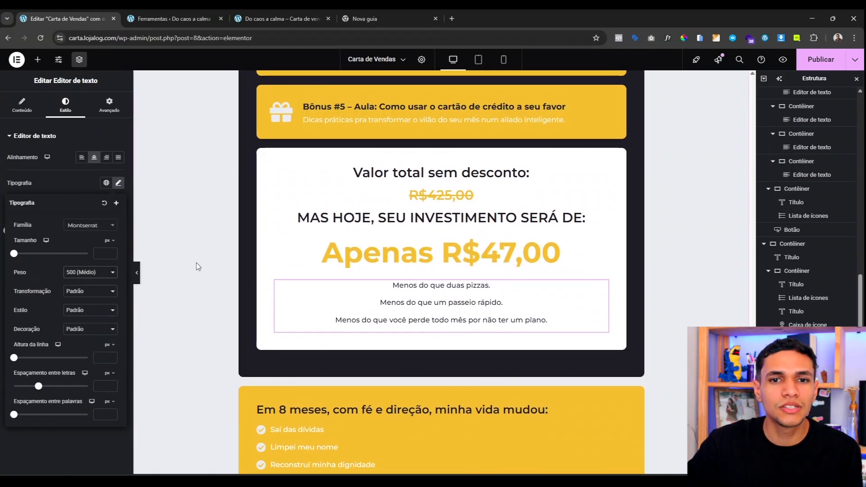
left_click(137, 273)
left_click(137, 274)
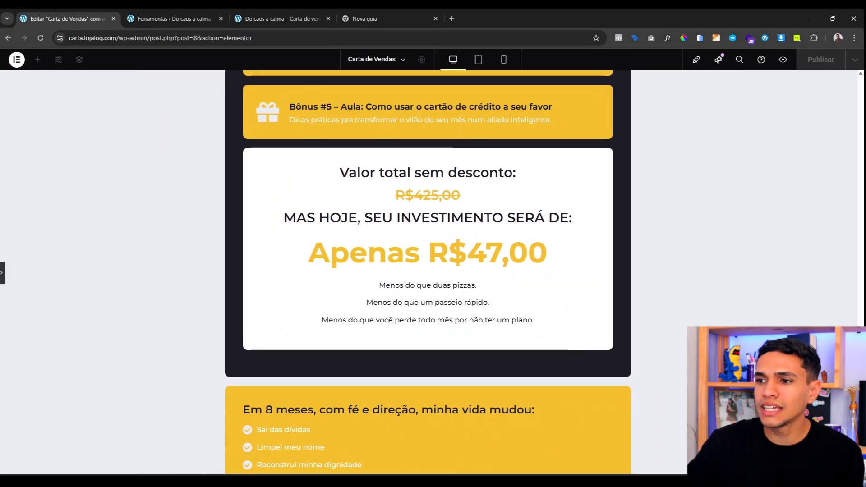
Step: Restore the editor panels and unlink the price box padding to set its top to 60 px
scroll(402, 310, "up", 10)
scroll(401, 310, "down", 10)
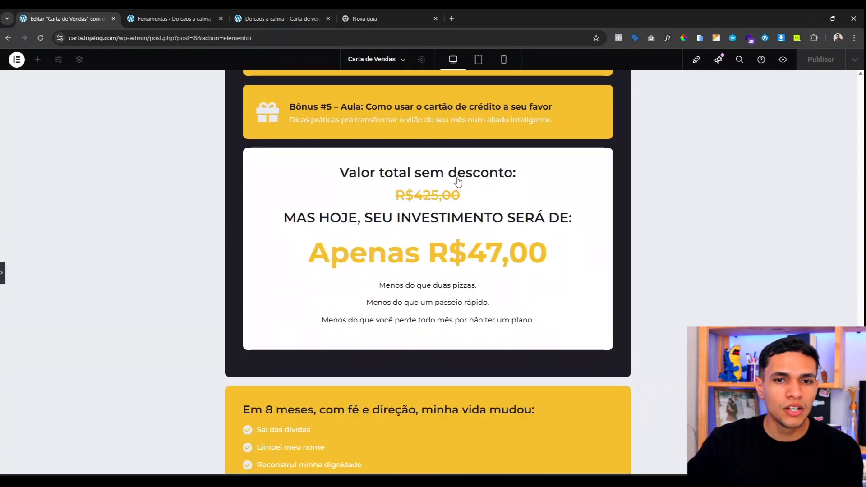
key("ctrl+p")
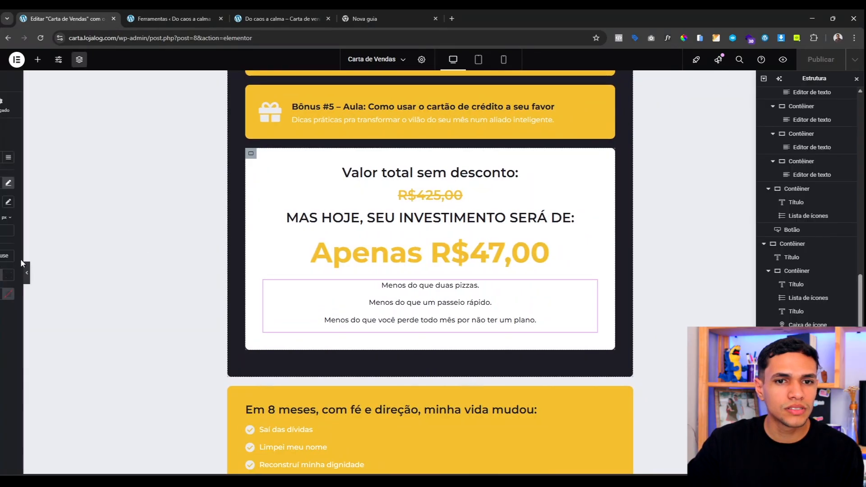
left_click(262, 154)
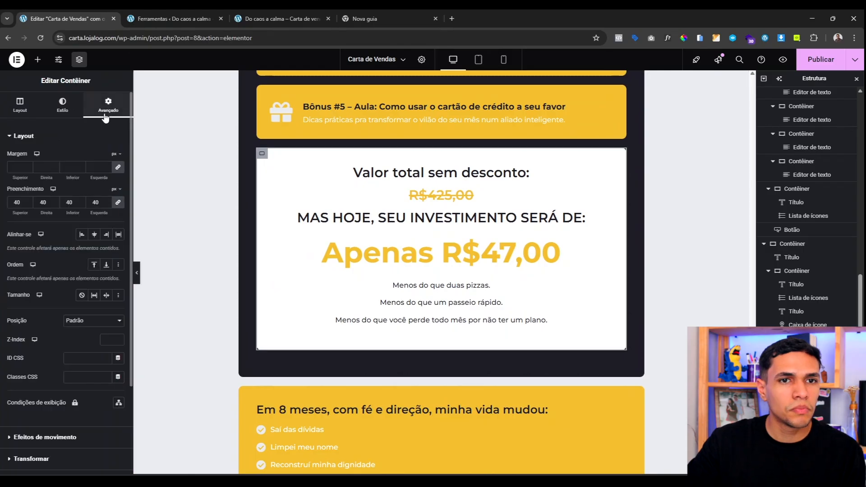
left_click(118, 204)
left_click(9, 202)
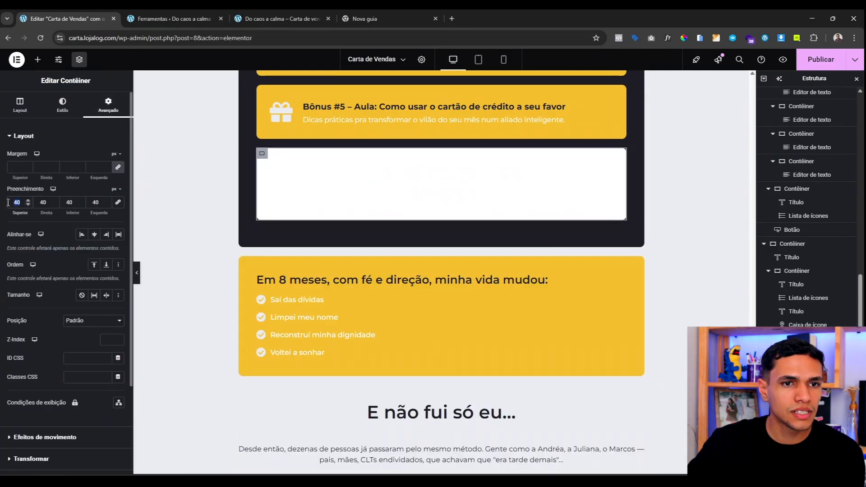
type("60")
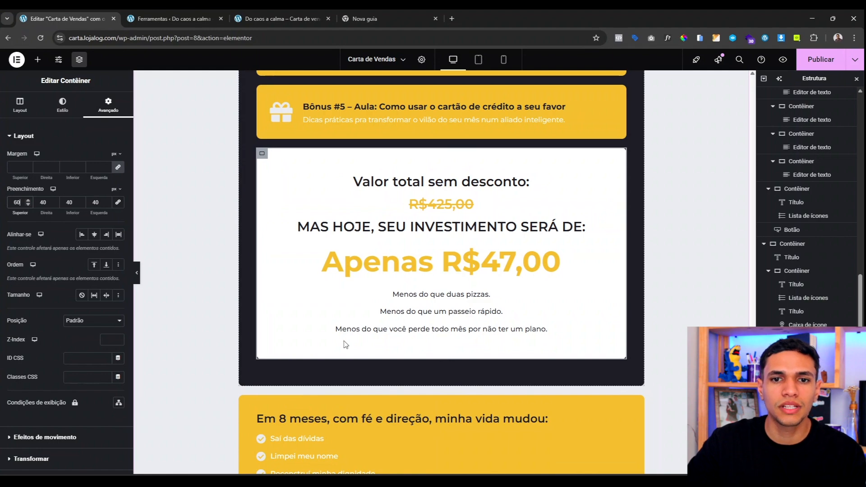
scroll(419, 248, "down", 3)
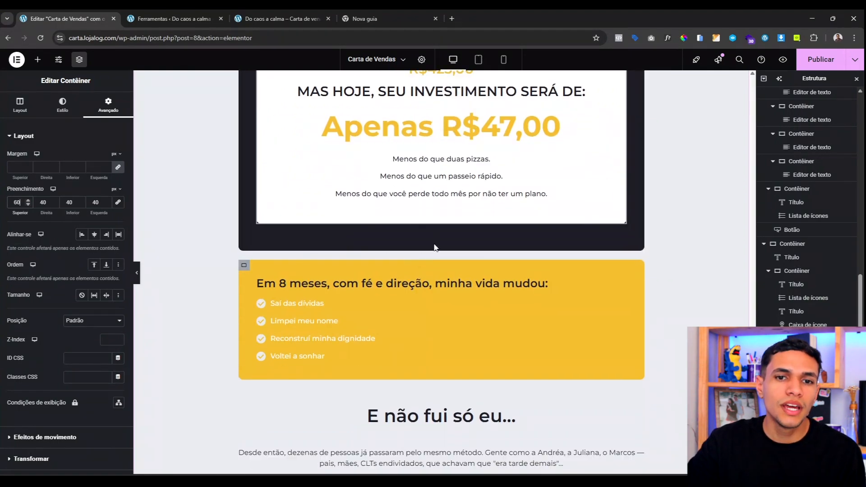
scroll(420, 248, "up", 4)
scroll(420, 248, "down", 12)
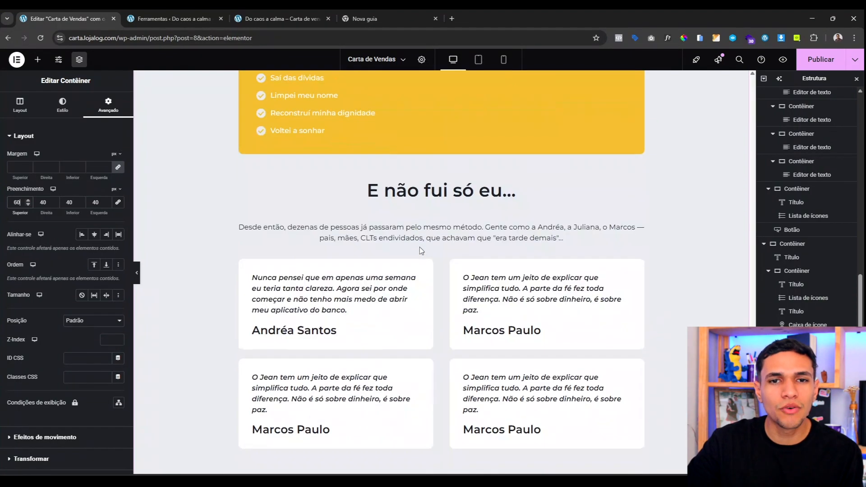
Step: Paste a copy of the QUERO ENTRAR NO DESAFIO button below the comparison text and set a layout value to 0
right_click(444, 266)
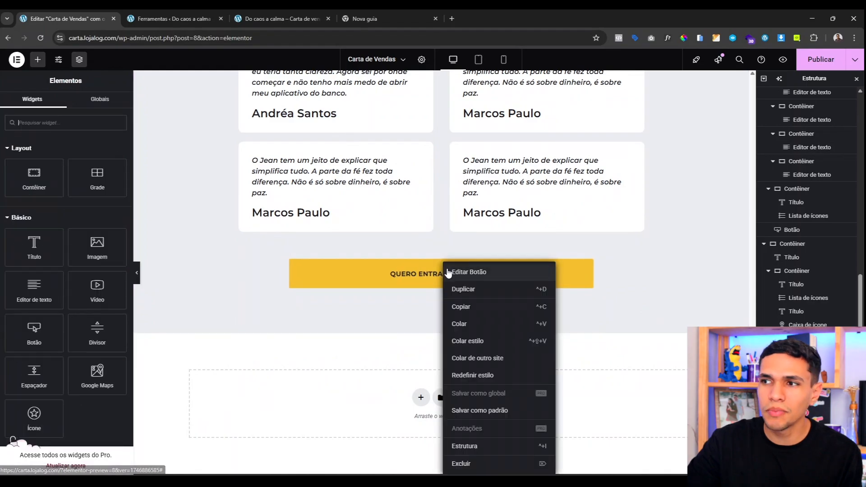
left_click(469, 311)
scroll(415, 246, "up", 10)
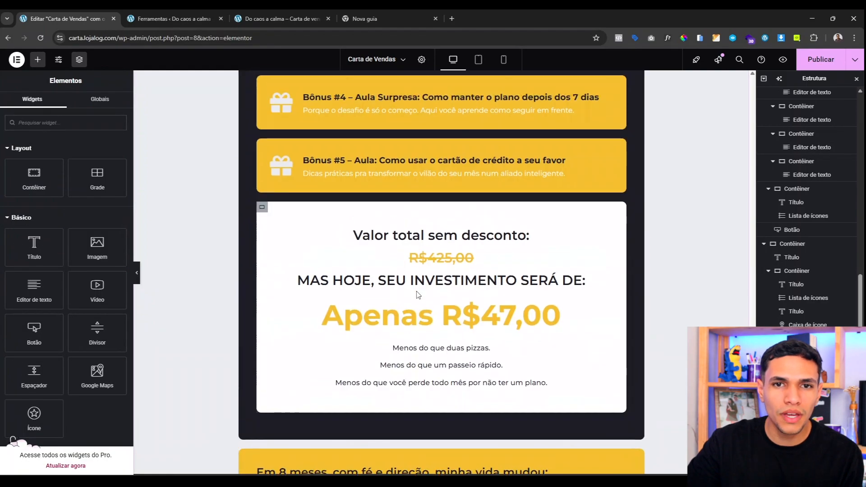
right_click(414, 239)
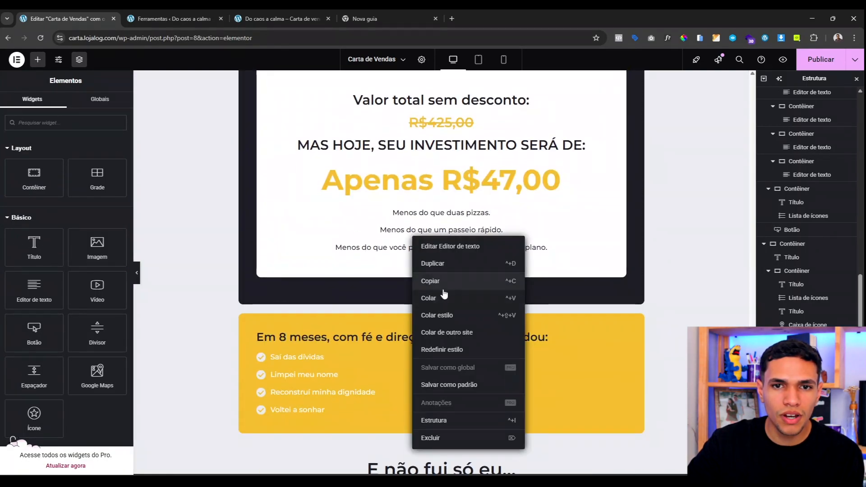
left_click(441, 300)
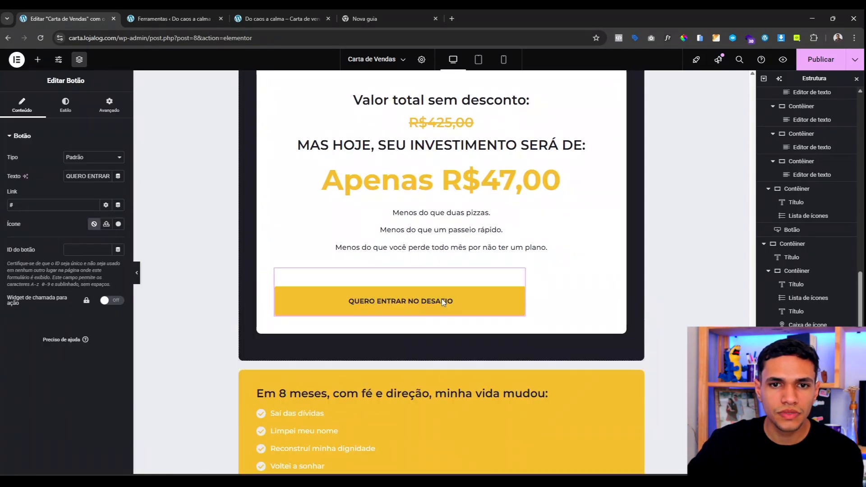
left_click(110, 105)
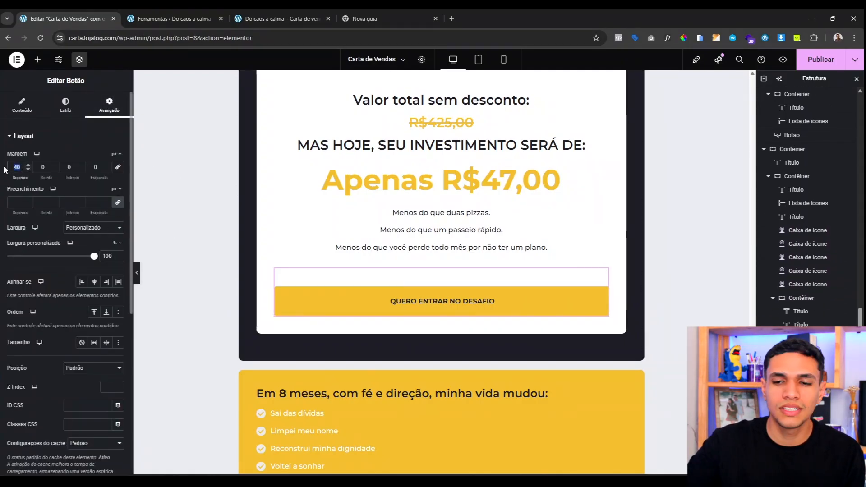
type("0")
scroll(269, 300, "down", 10)
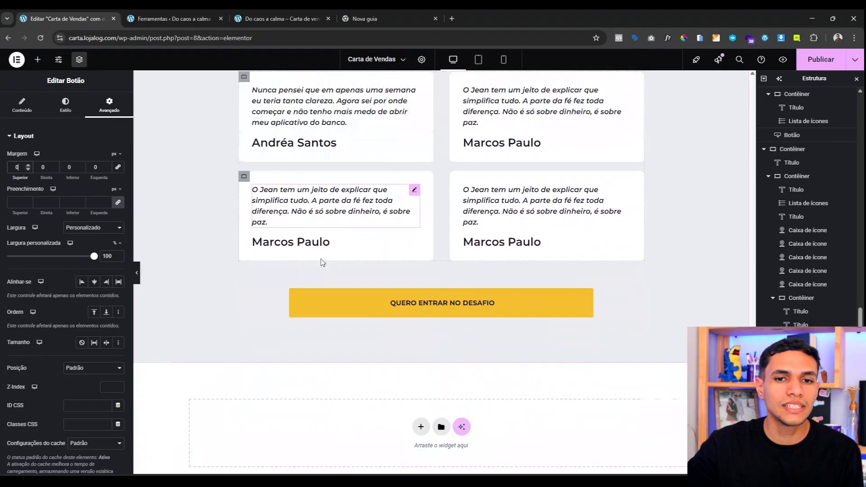
scroll(285, 272, "up", 8)
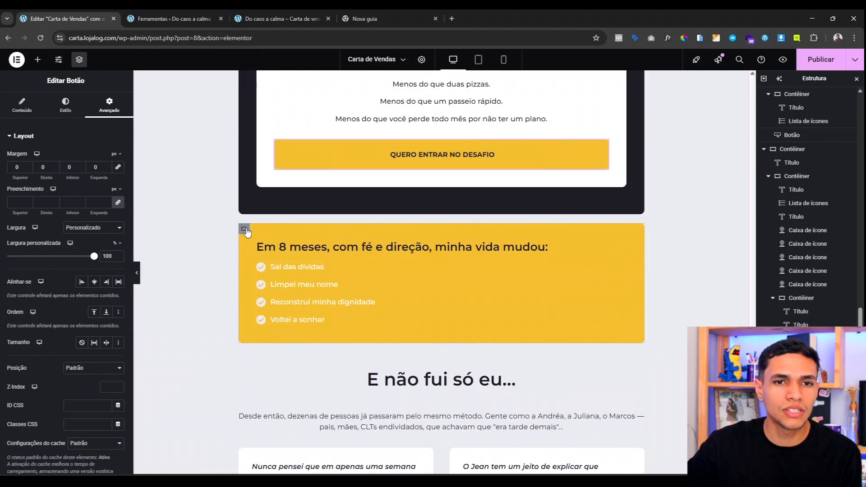
Step: Delete the yellow 'Em 8 meses' box, the 'E não fui só eu...' heading and its intro paragraph
right_click(246, 232)
left_click(290, 467)
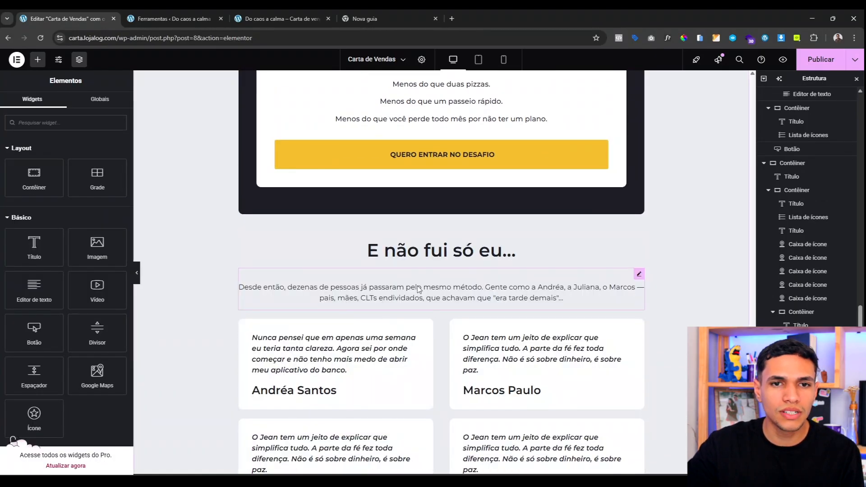
right_click(388, 250)
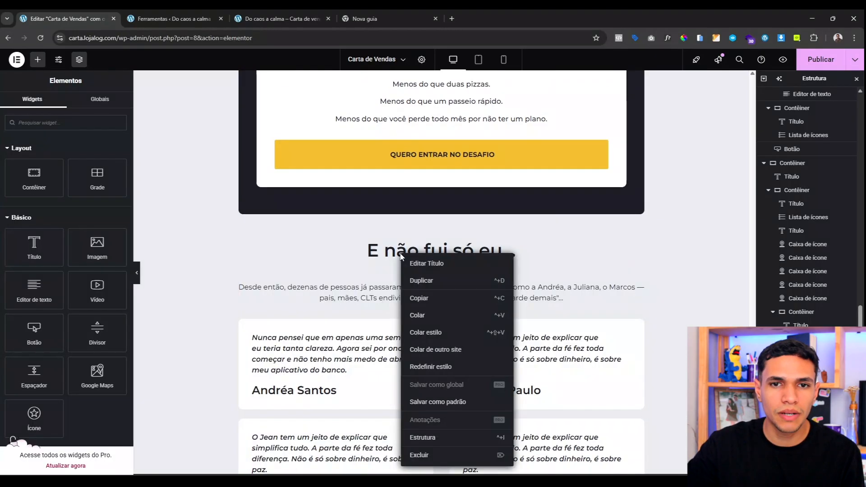
left_click(440, 450)
right_click(389, 235)
left_click(433, 445)
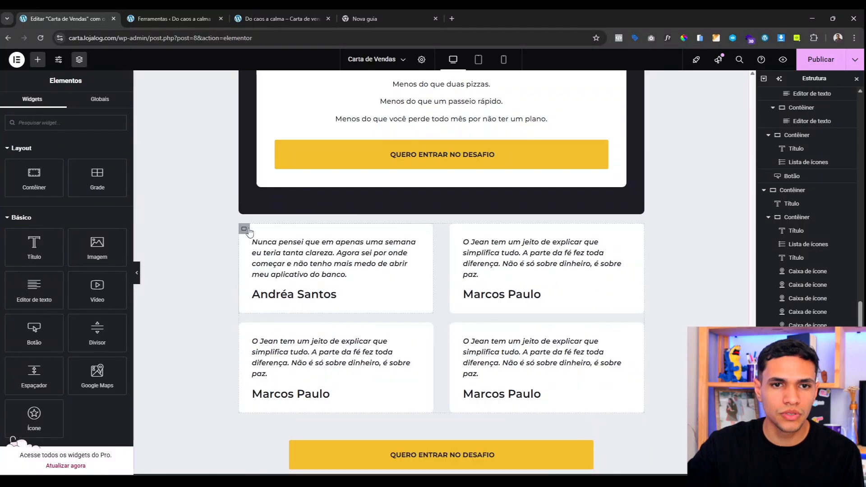
Step: Delete the testimonials grid and the extra yellow CTA button
left_click(243, 229)
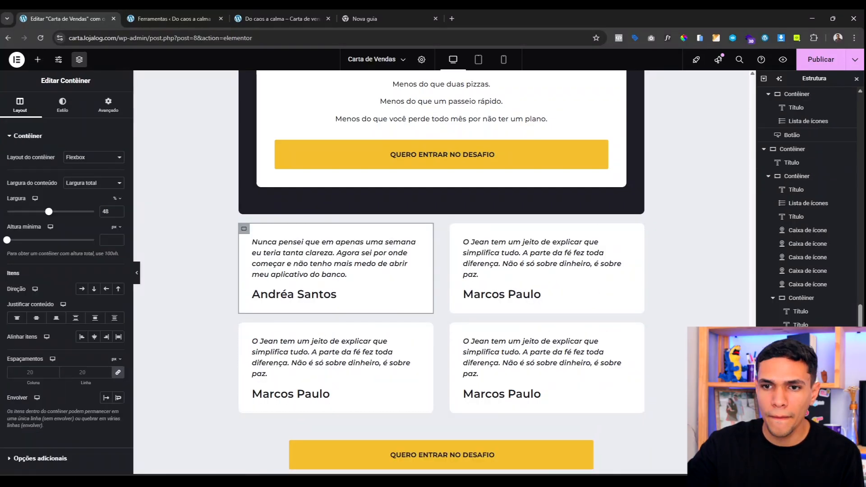
left_click(442, 255)
right_click(752, 230)
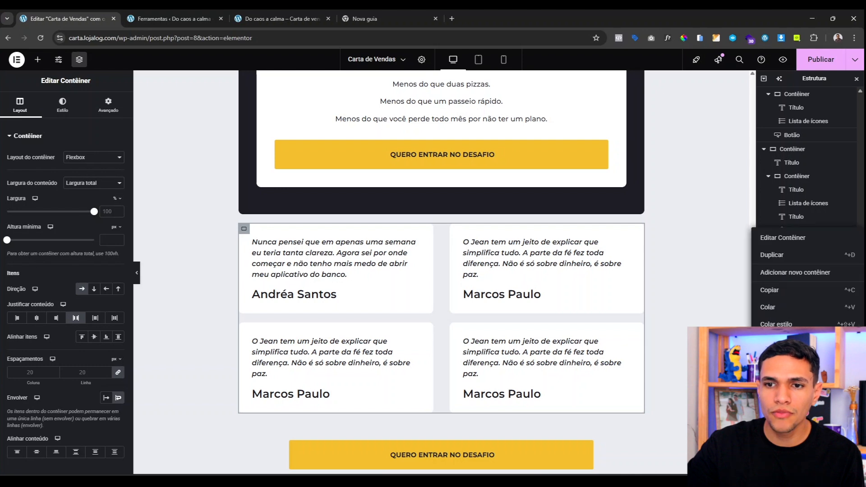
key("Delete")
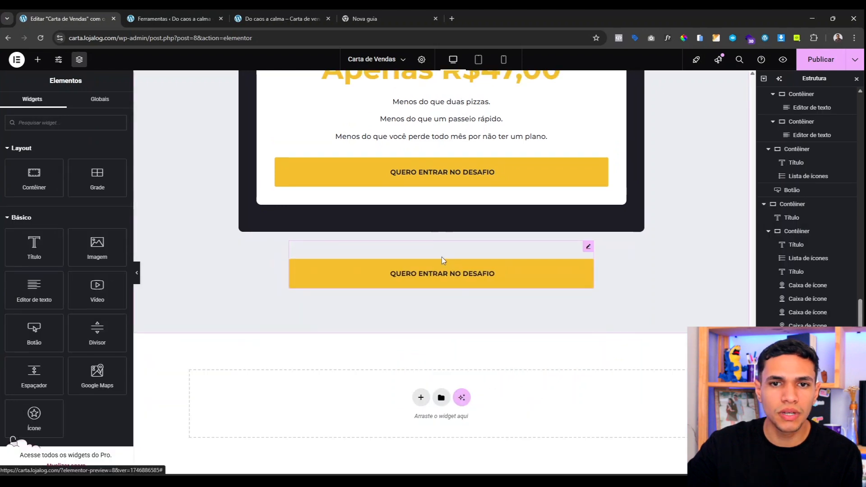
right_click(442, 256)
left_click(482, 464)
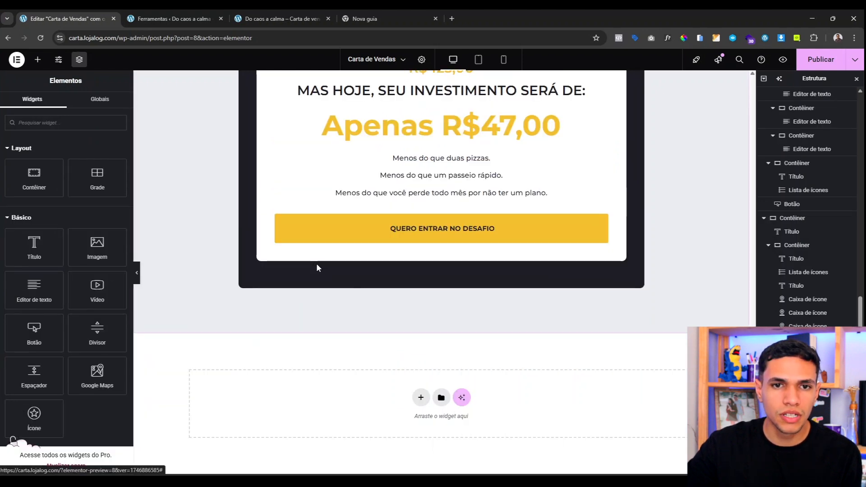
scroll(315, 264, "up", 10)
scroll(326, 263, "up", 1)
scroll(326, 263, "down", 8)
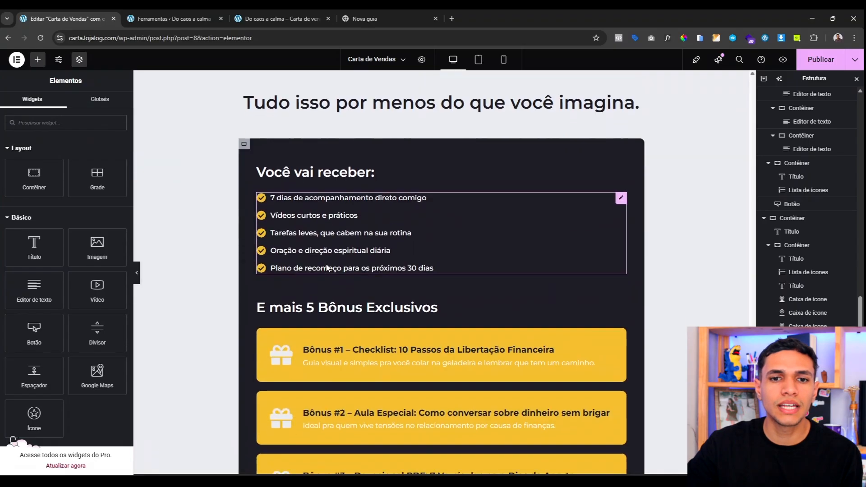
scroll(224, 228, "down", 10)
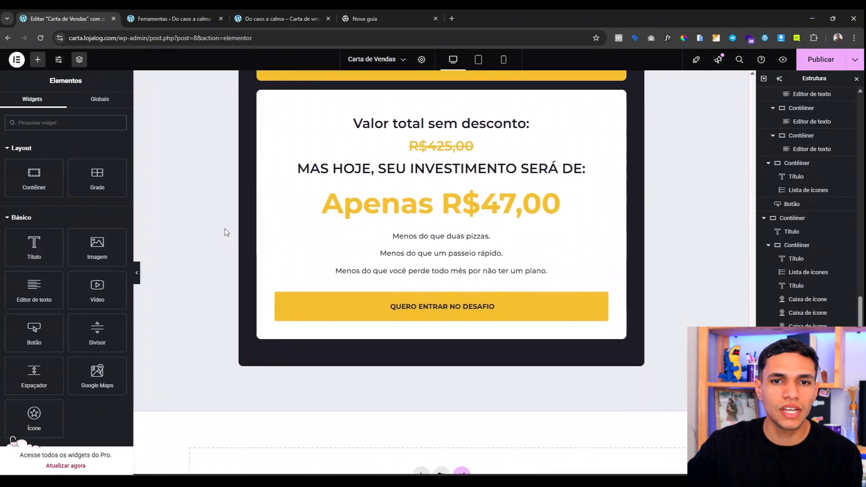
scroll(521, 265, "up", 3)
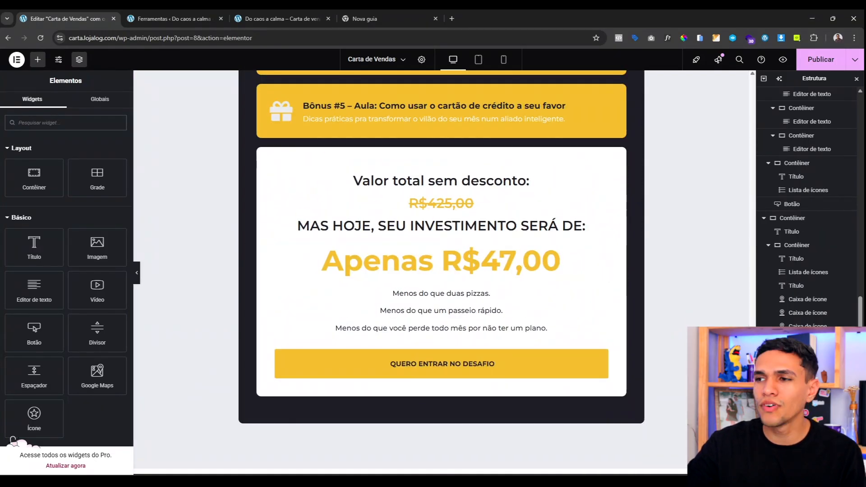
scroll(377, 297, "down", 3)
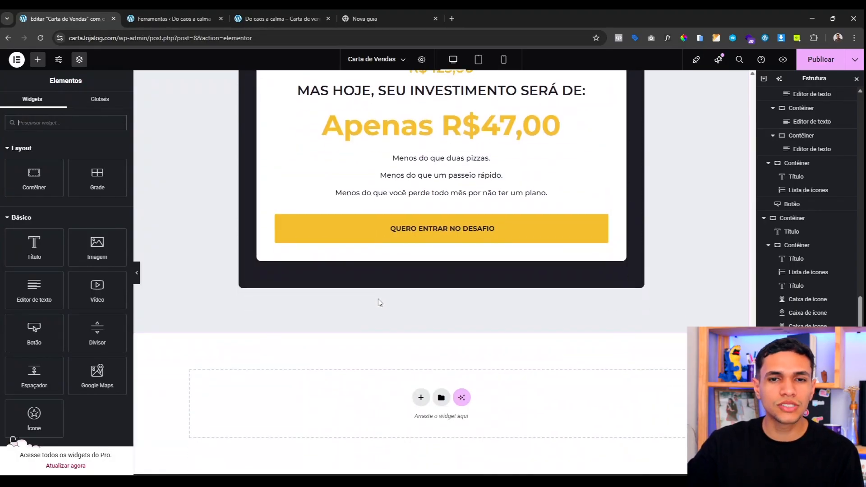
scroll(378, 299, "up", 15)
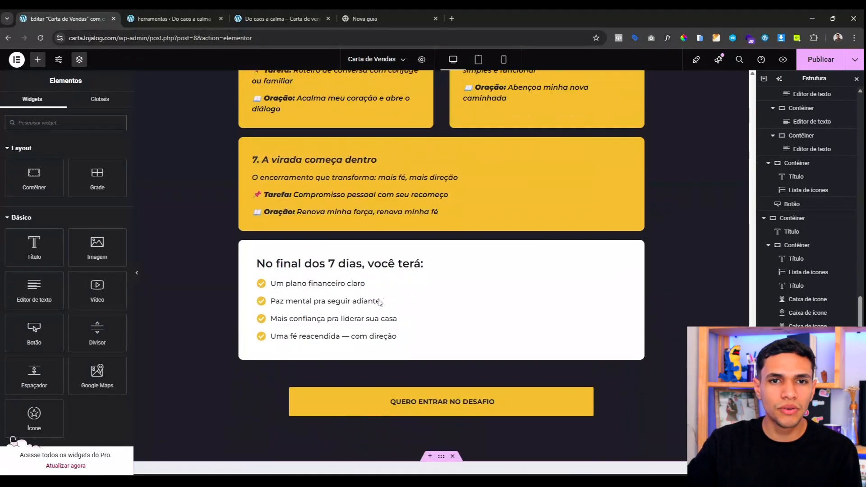
scroll(377, 299, "up", 5)
scroll(378, 298, "down", 20)
Step: Add a single-column Flexbox section at the page bottom with a solid dark Azul background
left_click(421, 396)
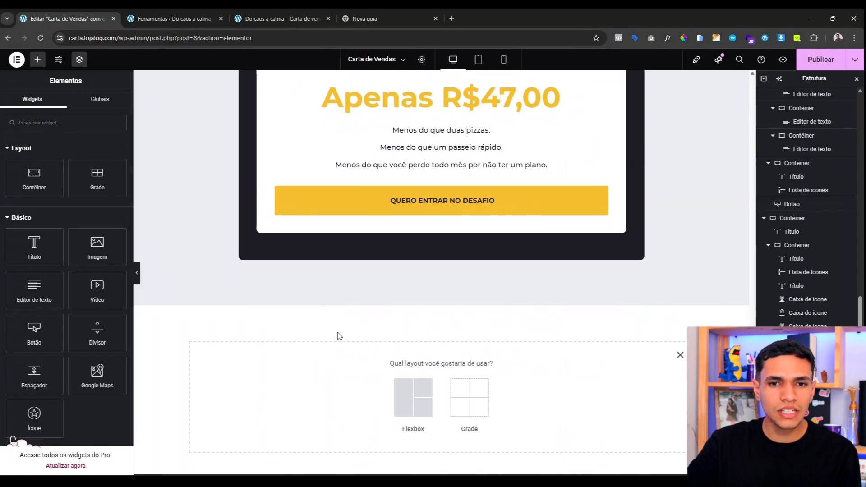
left_click(400, 380)
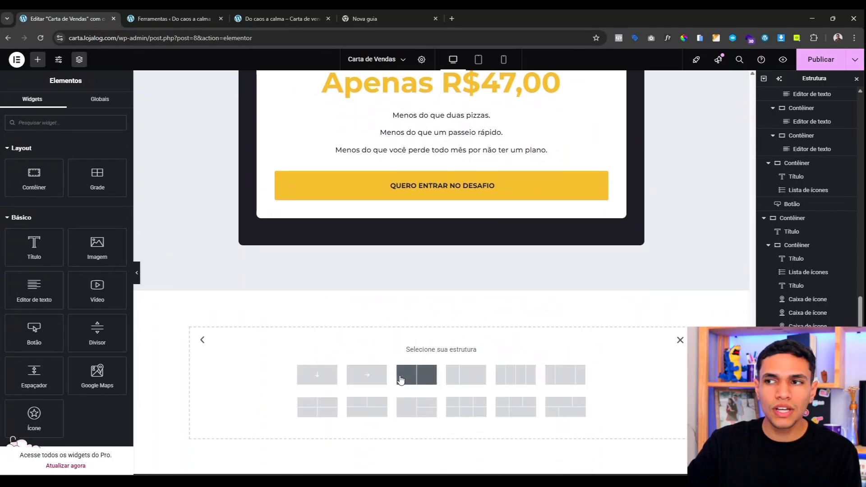
left_click(317, 374)
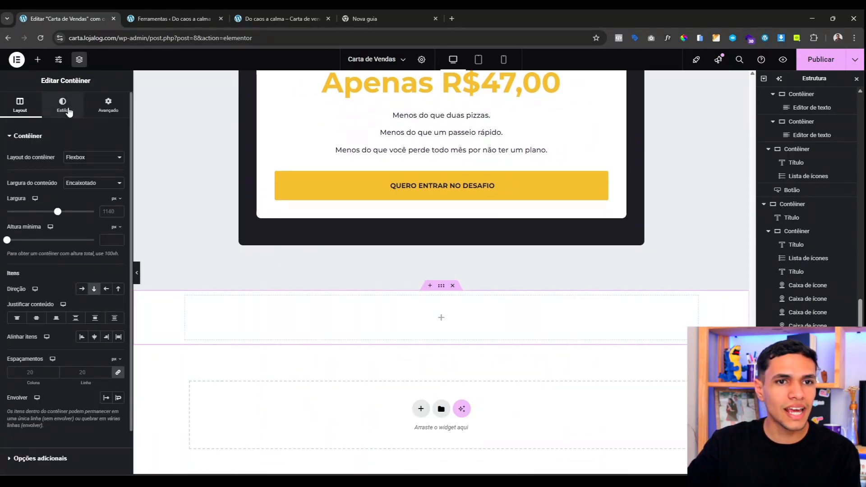
left_click(62, 104)
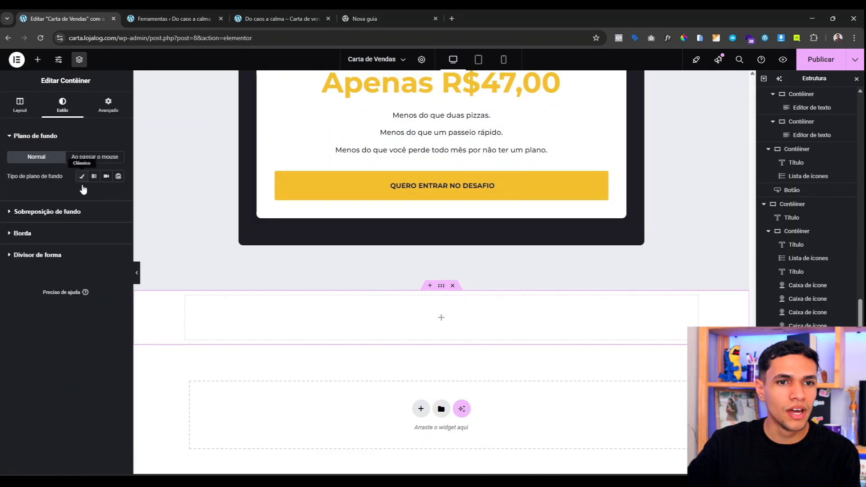
left_click(82, 175)
left_click(105, 195)
left_click(36, 326)
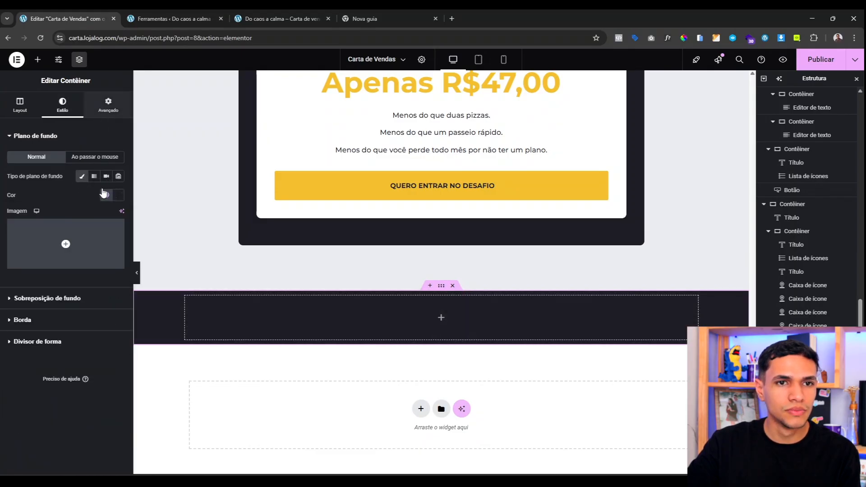
Step: Give the new section 100 px top and bottom padding
left_click(108, 104)
left_click(17, 202)
type("100")
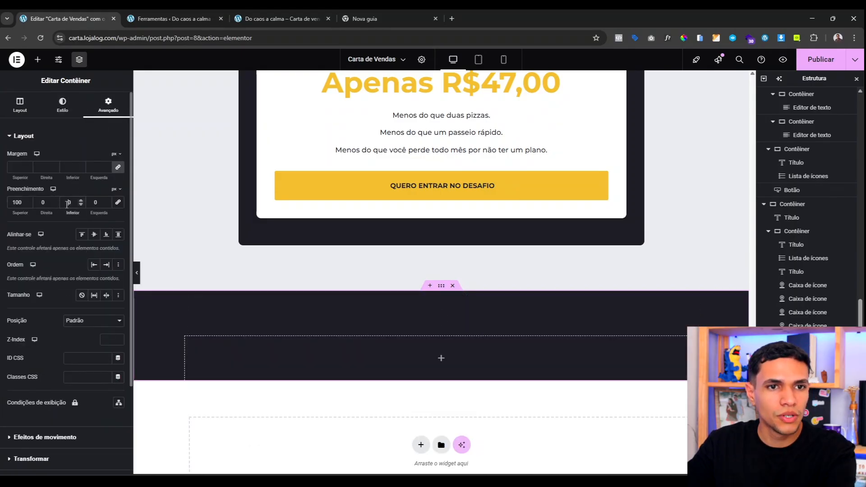
left_click(67, 204)
type("100")
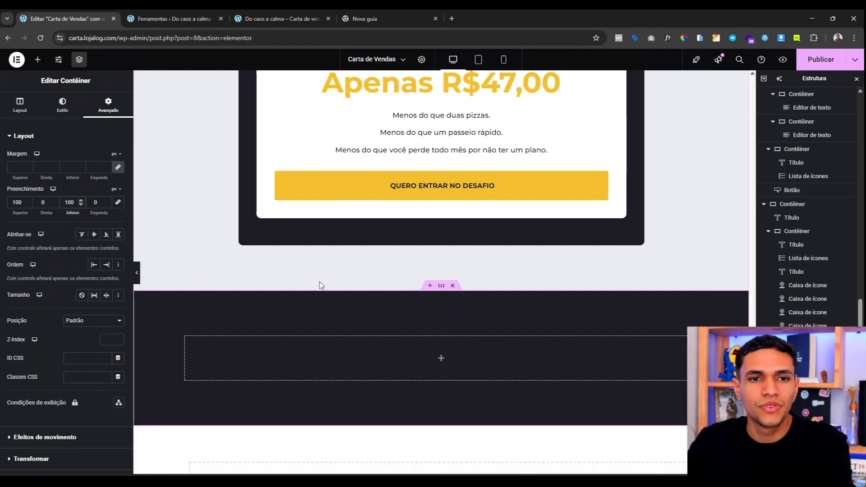
scroll(388, 322, "down", 2)
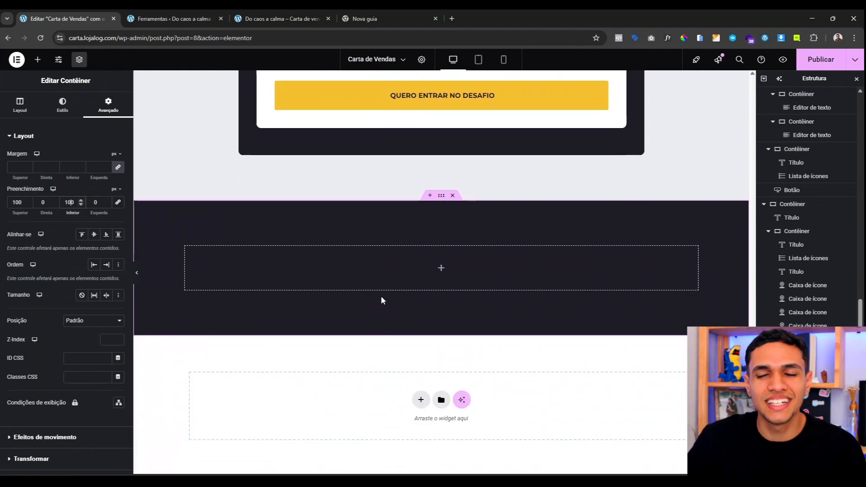
scroll(529, 285, "up", 10)
scroll(530, 285, "up", 4)
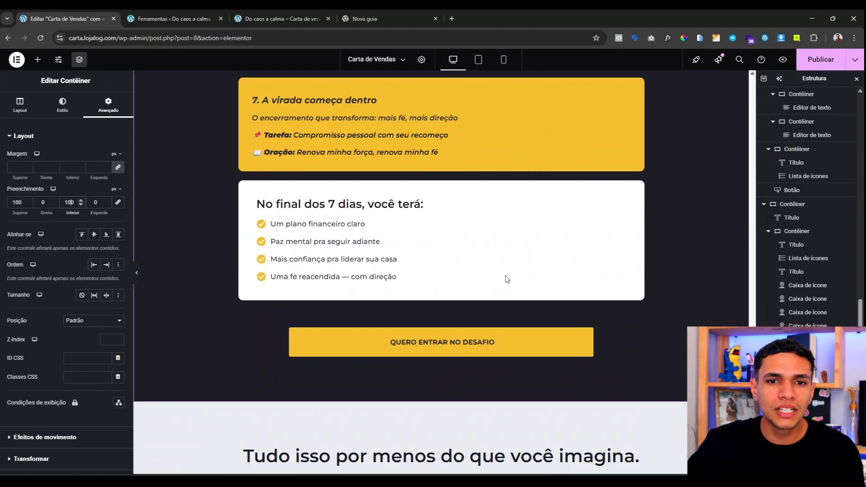
scroll(529, 285, "down", 6)
Step: Copy the 'Tudo isso por menos' heading into the empty dark section
right_click(396, 190)
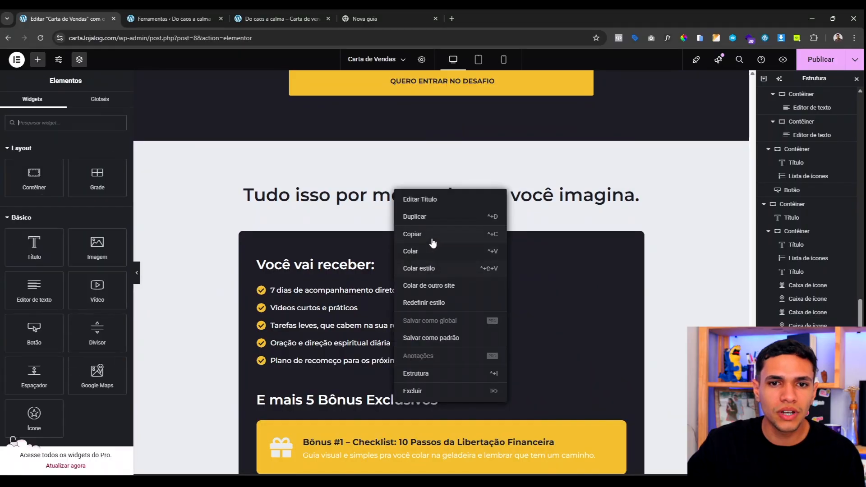
left_click(429, 234)
scroll(361, 279, "down", 12)
right_click(386, 309)
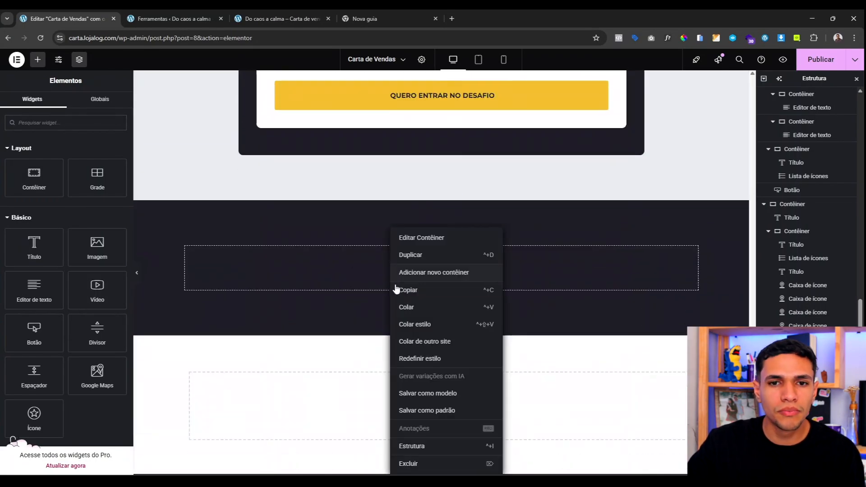
left_click(424, 308)
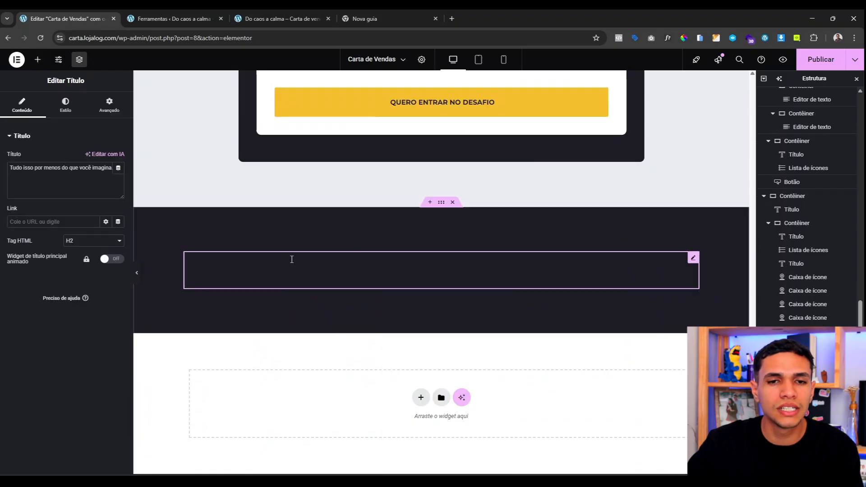
left_click(65, 106)
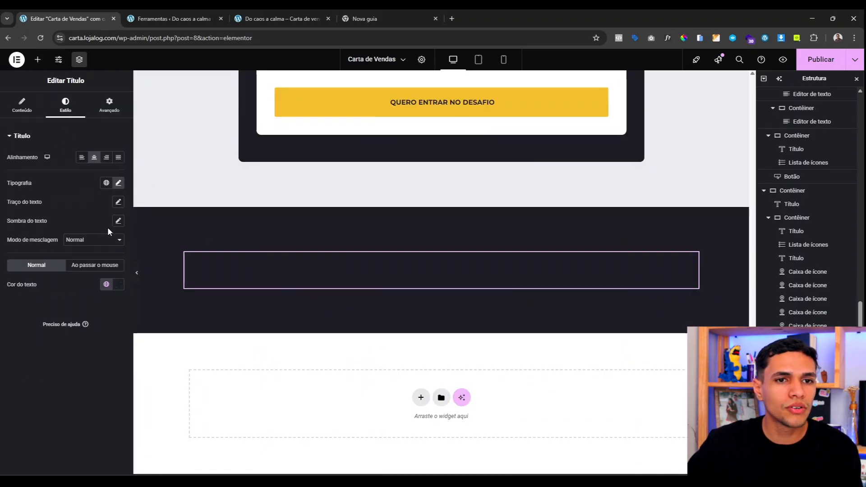
left_click(106, 283)
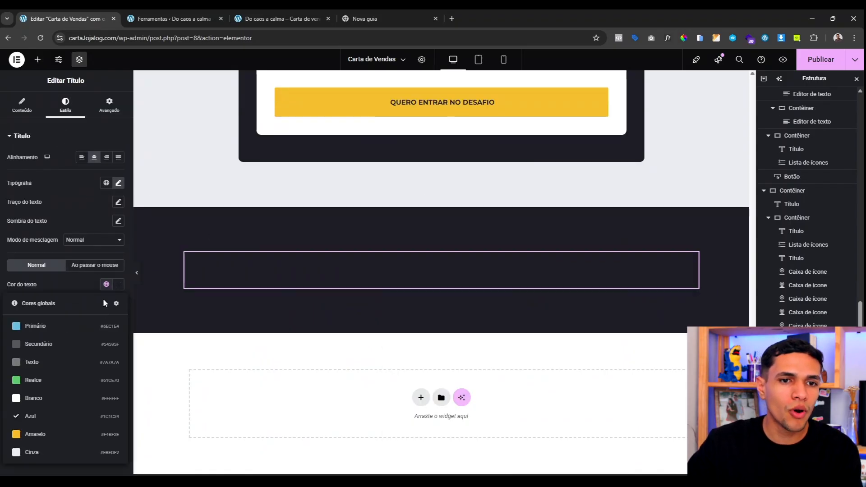
left_click(60, 380)
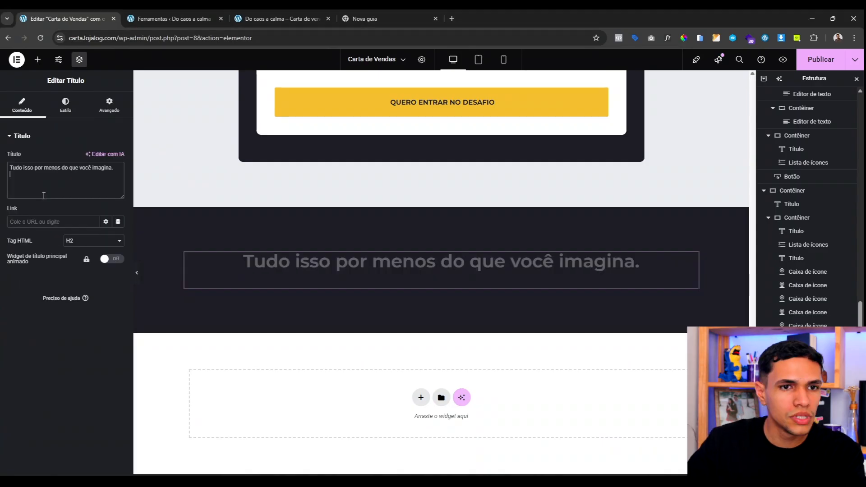
key("ctrl+a")
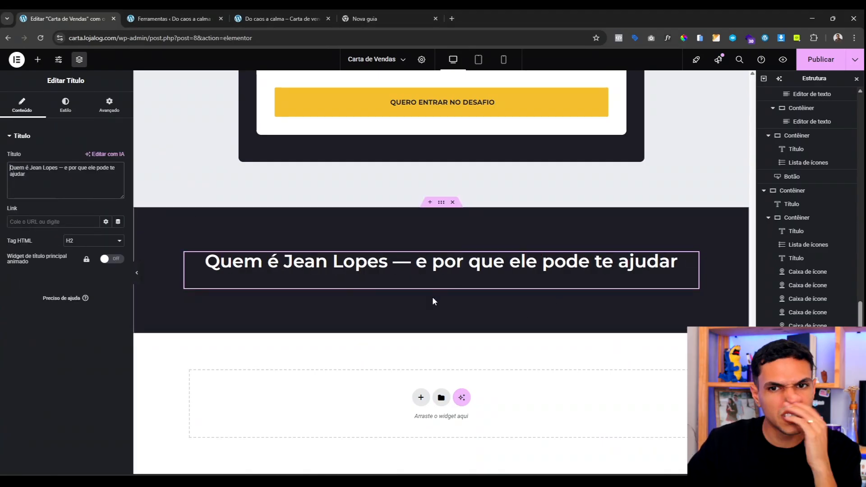
left_click(38, 60)
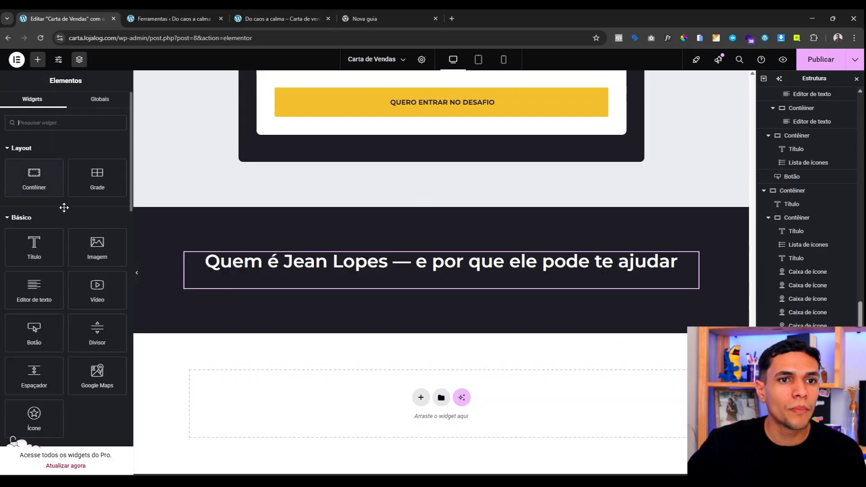
left_click_drag(34, 178, 401, 286)
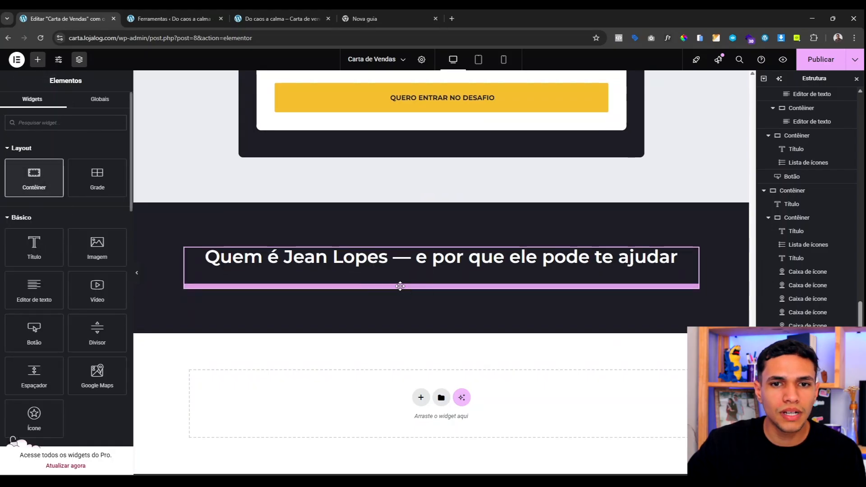
left_click(61, 114)
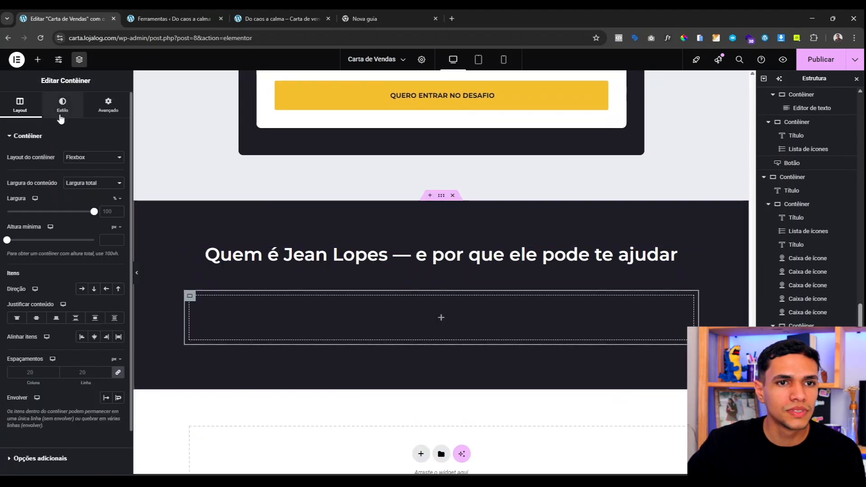
left_click(81, 176)
left_click(106, 195)
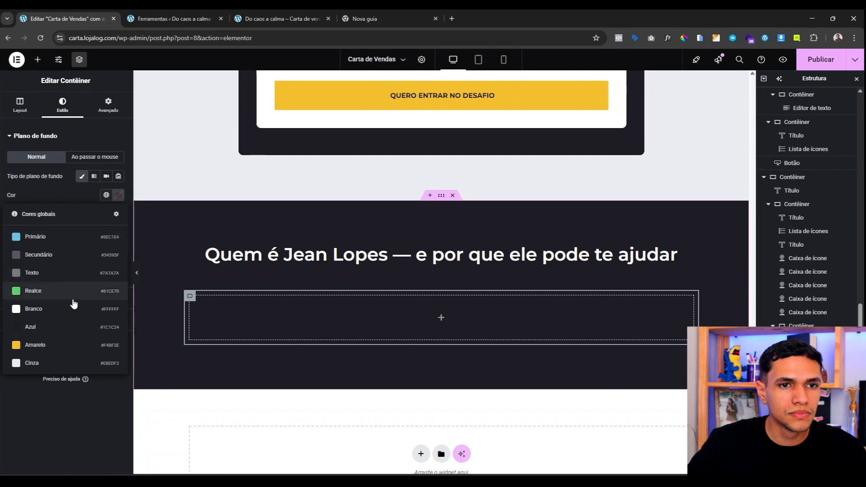
left_click(66, 363)
left_click(106, 195)
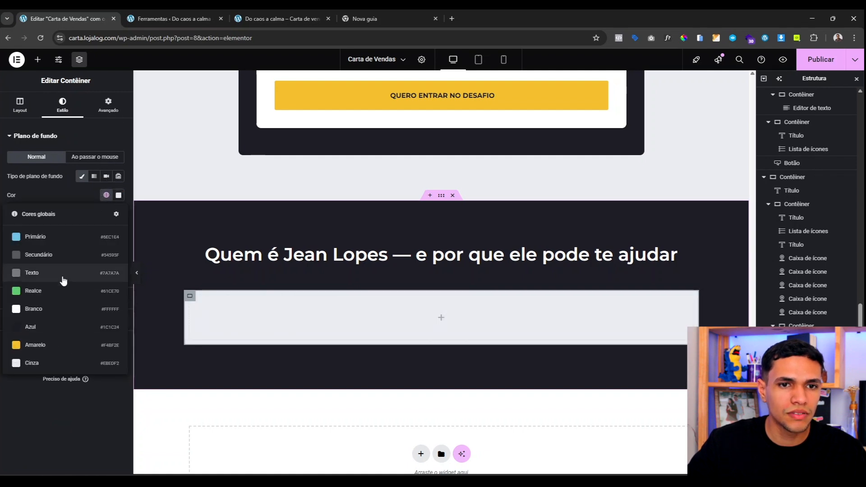
left_click(49, 312)
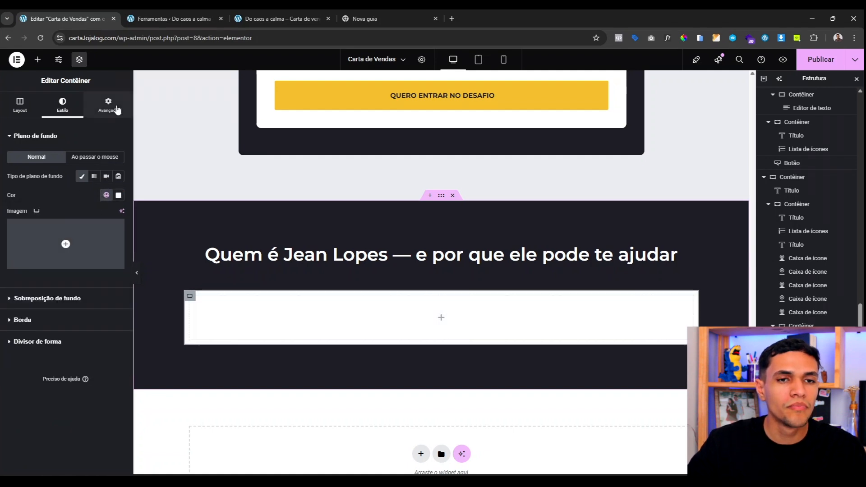
left_click(97, 320)
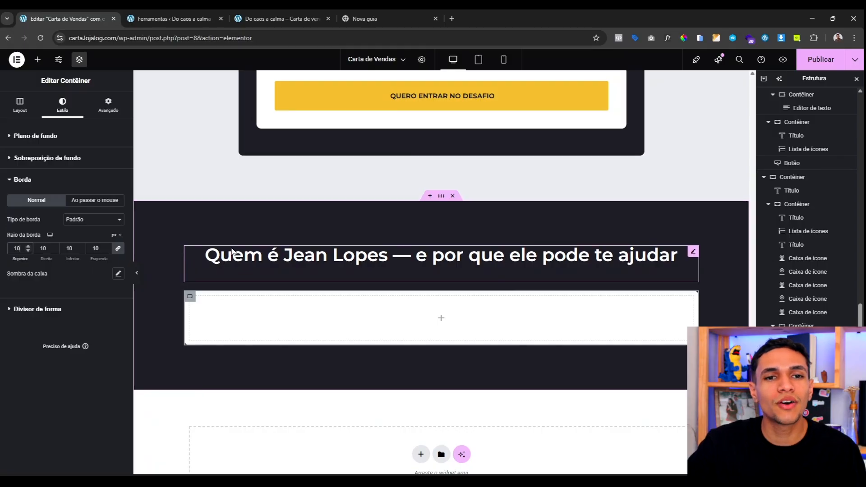
scroll(231, 245, "up", 20)
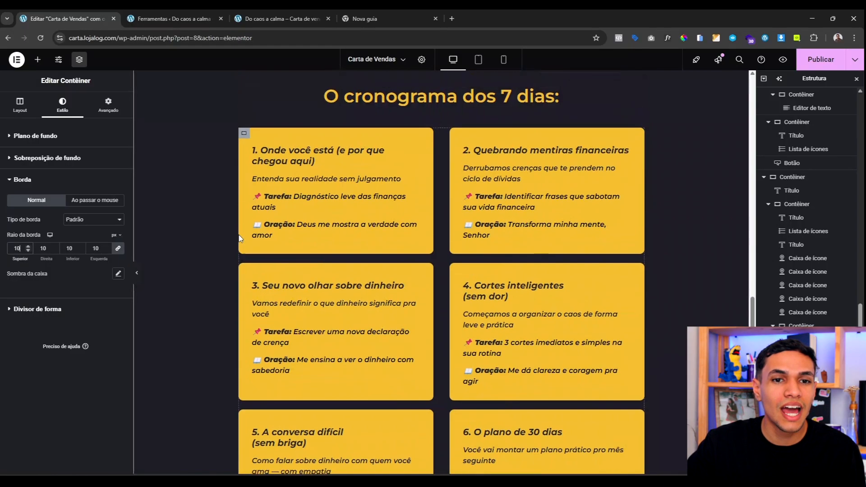
scroll(239, 238, "up", 20)
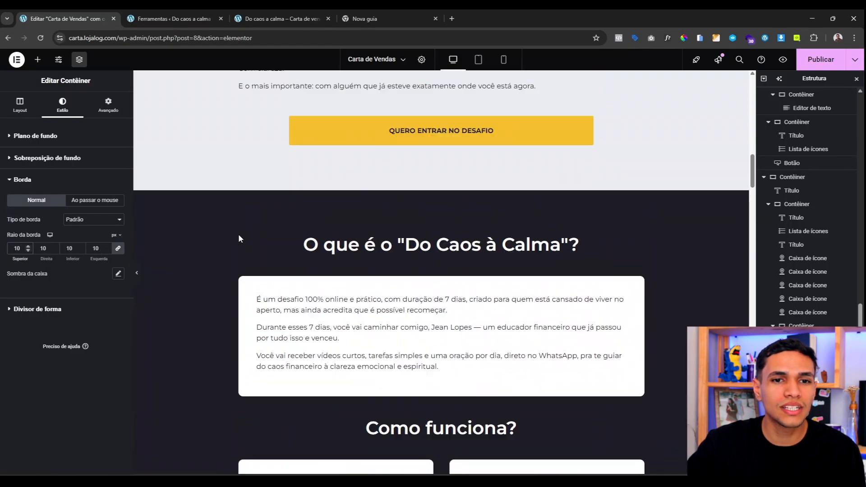
scroll(238, 233, "up", 15)
scroll(244, 174, "down", 4)
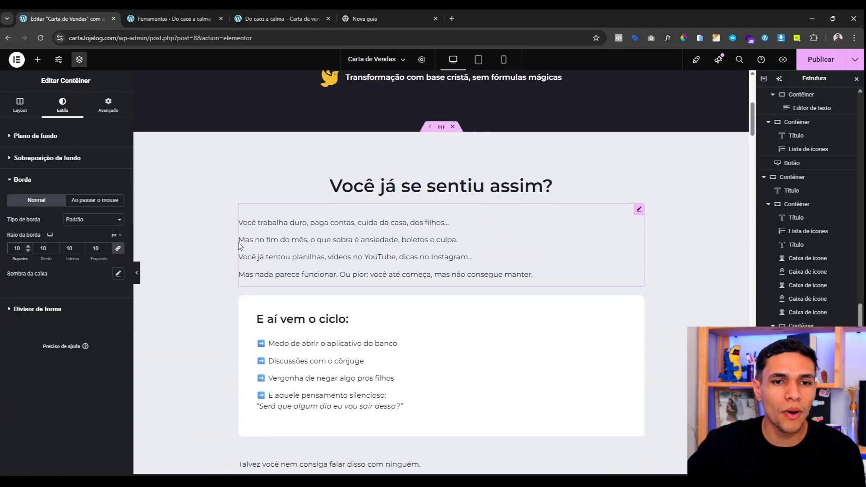
scroll(238, 234, "down", 15)
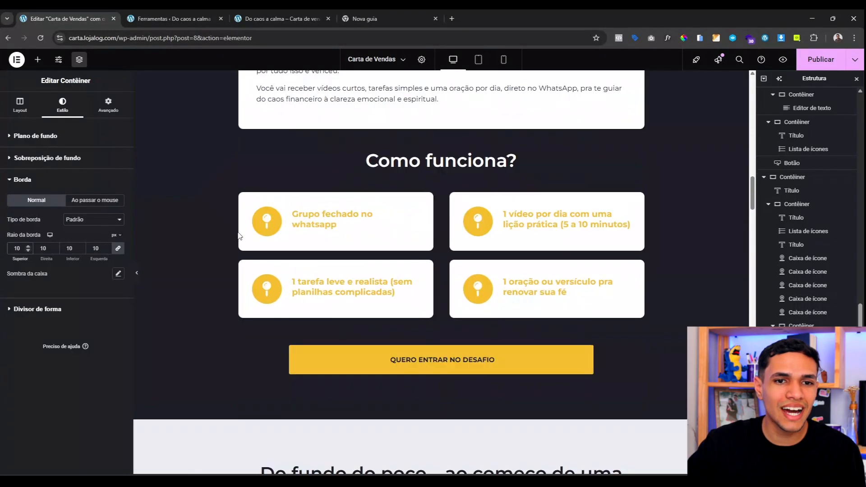
scroll(239, 236, "down", 20)
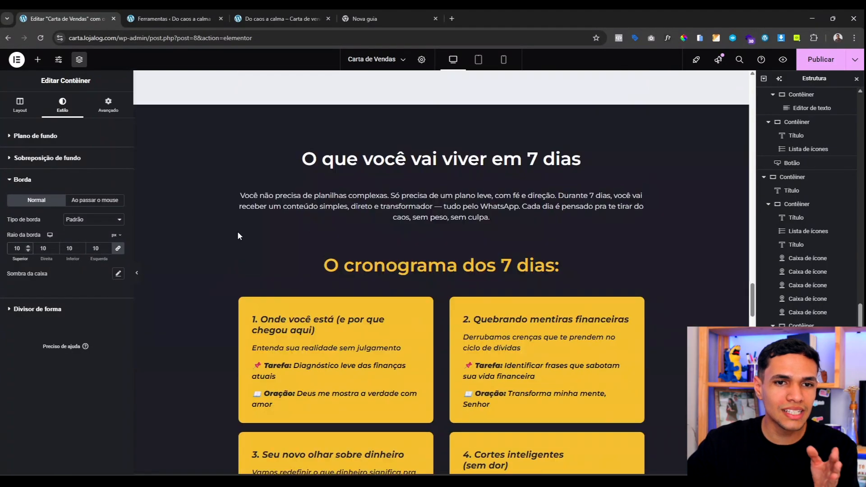
scroll(238, 235, "down", 20)
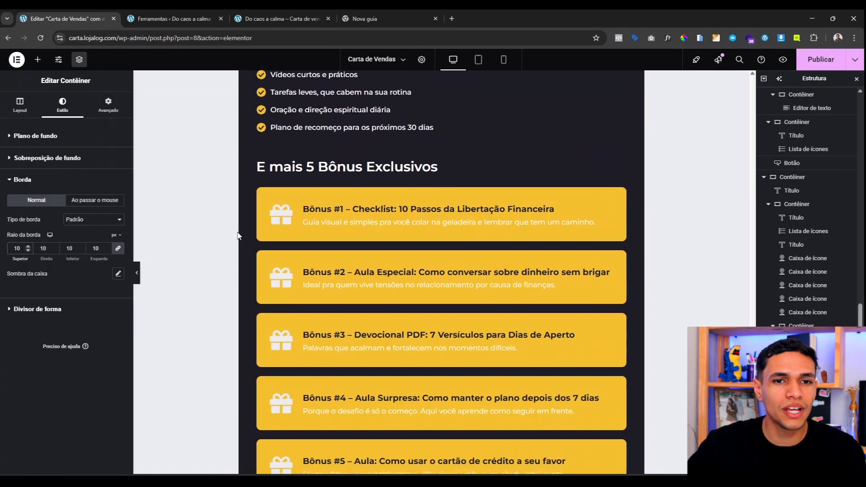
scroll(238, 236, "down", 10)
scroll(238, 236, "up", 3)
scroll(237, 235, "down", 3)
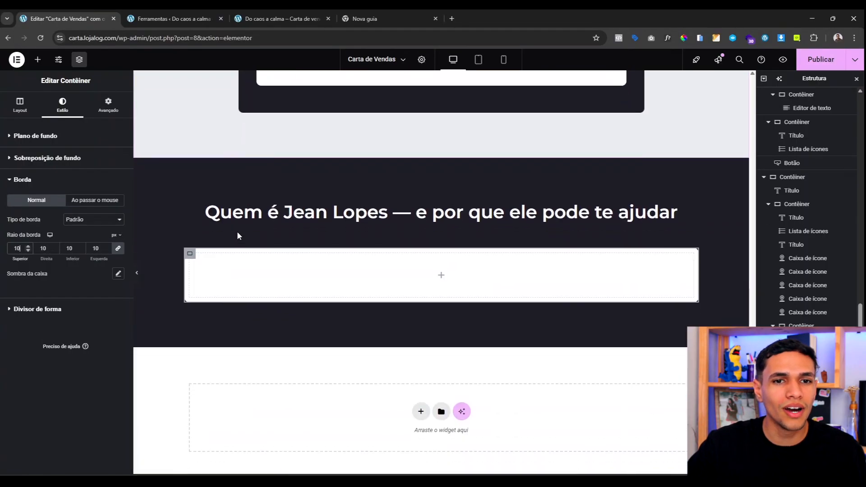
scroll(236, 233, "up", 5)
scroll(236, 233, "down", 5)
scroll(237, 234, "up", 1)
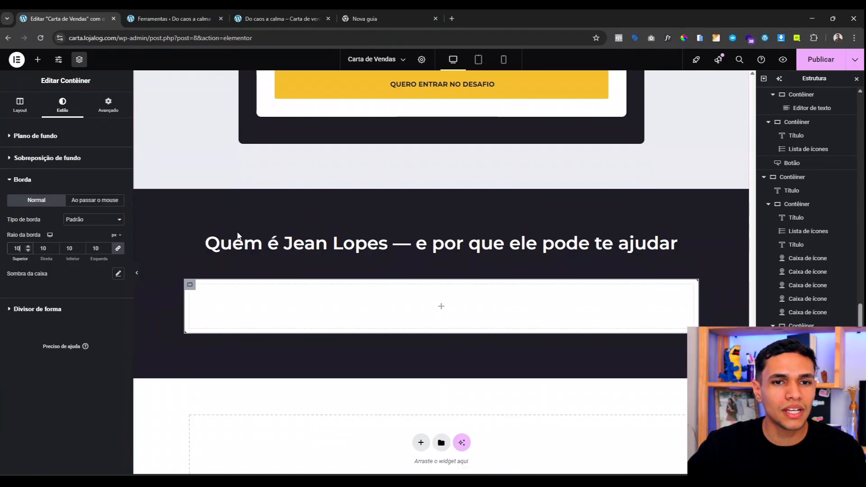
mouse_move(416, 220)
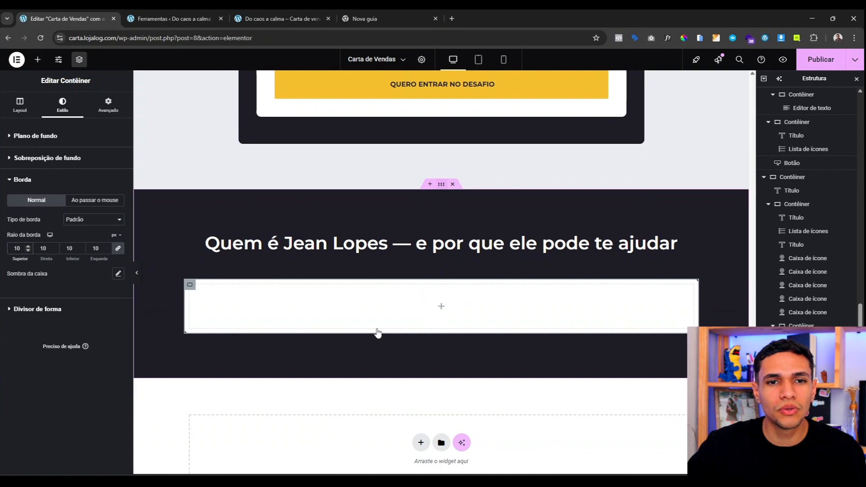
left_click(420, 228)
left_click(19, 105)
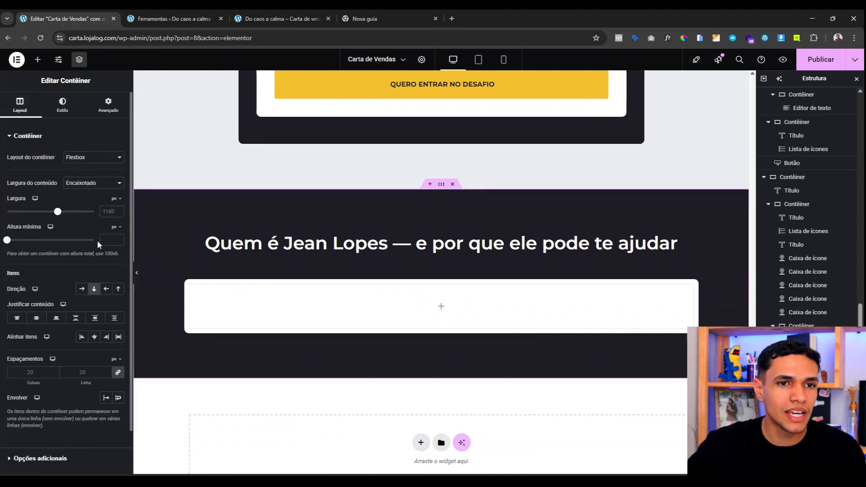
type("900")
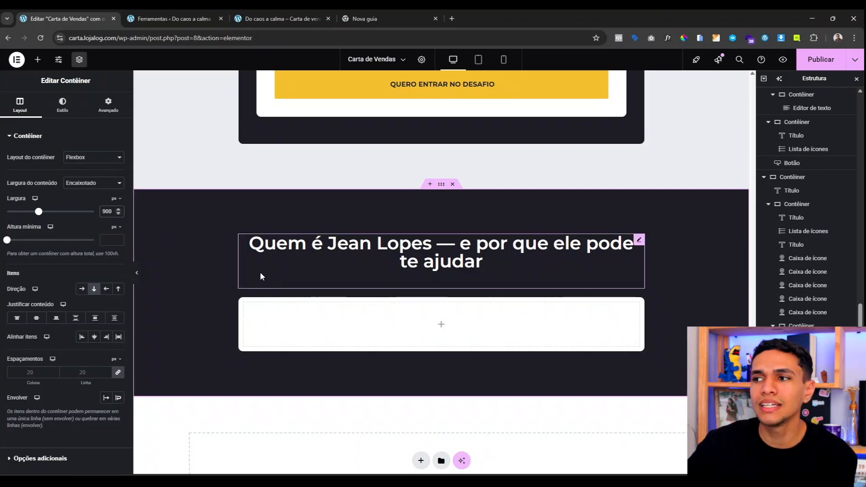
left_click(426, 255)
left_click(109, 105)
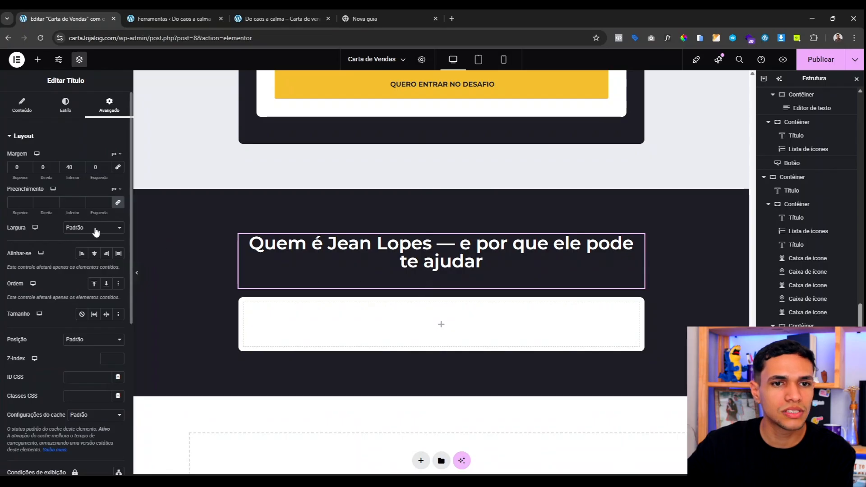
left_click(96, 227)
left_click(101, 285)
left_click(105, 228)
left_click(83, 270)
left_click_drag(8, 256, 83, 265)
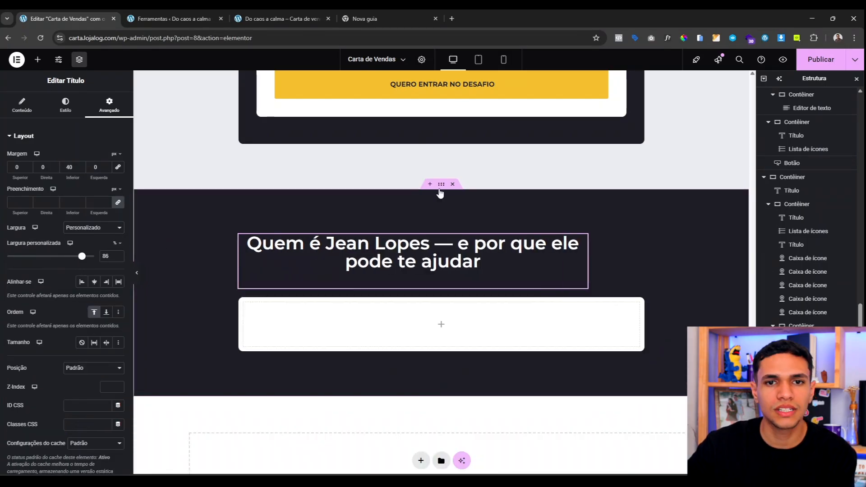
Step: Centre the section's items and drop a text block into the white box
left_click(359, 181)
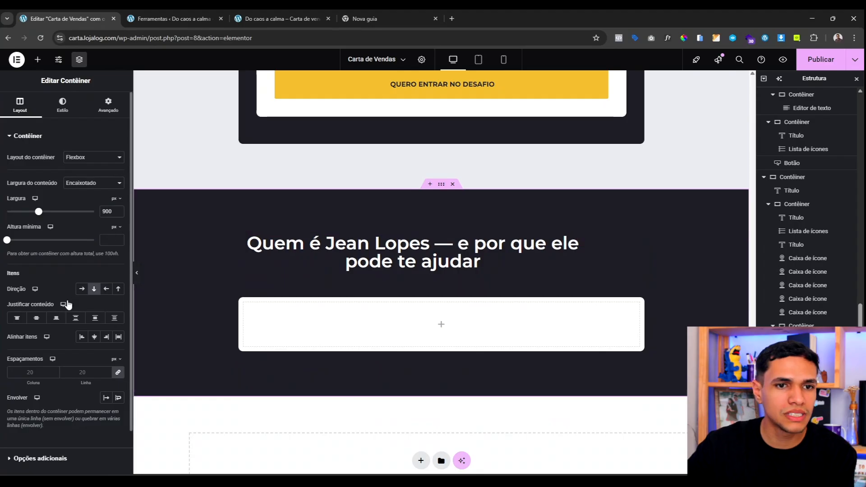
left_click(97, 340)
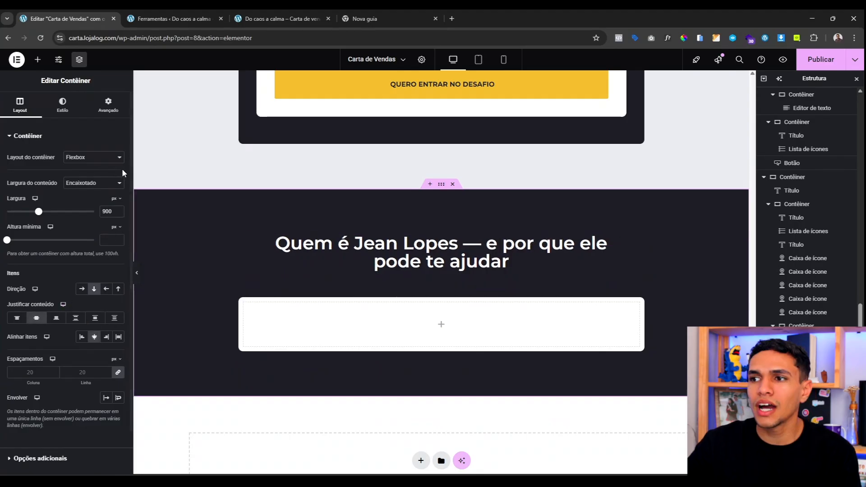
left_click(47, 59)
left_click_drag(35, 289, 350, 325)
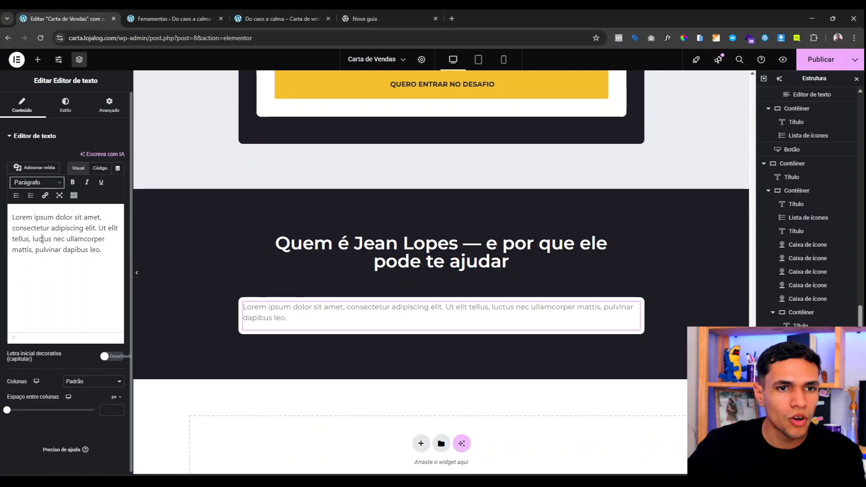
key("ctrl+a")
key("ctrl+v")
scroll(356, 333, "down", 4)
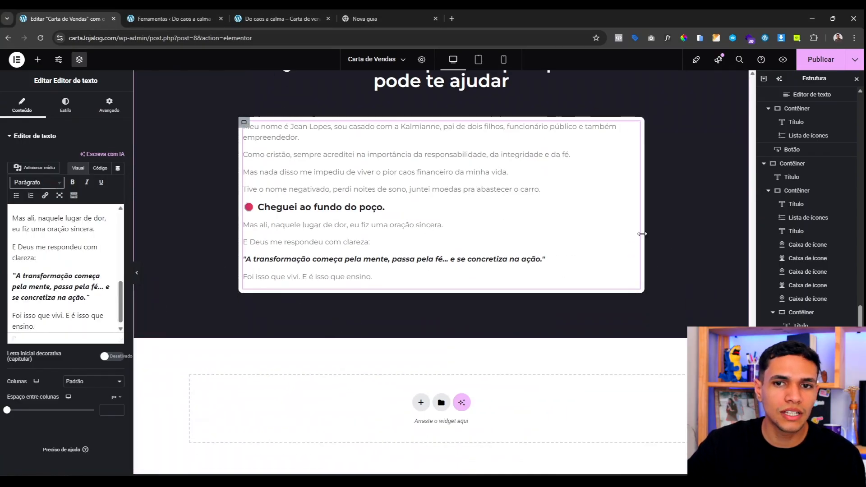
scroll(445, 303, "up", 3)
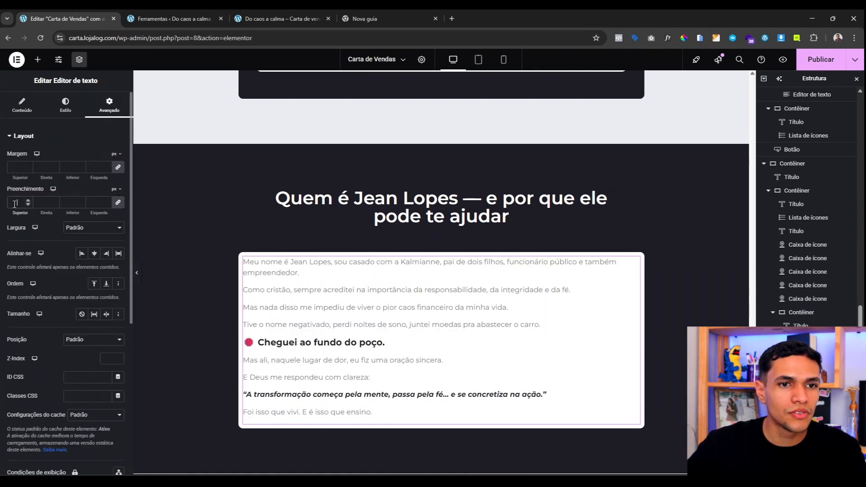
type("40")
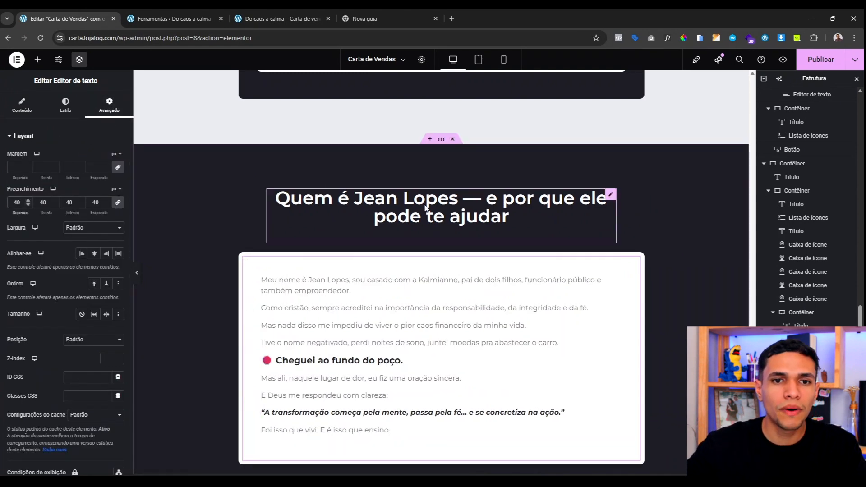
Step: Make the bio text the dark global colour and preview the page before resuming editing
left_click(65, 104)
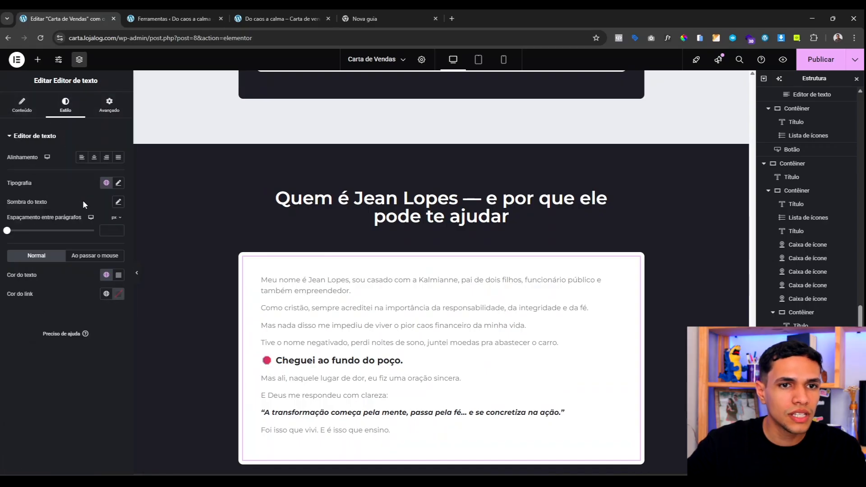
left_click(107, 274)
left_click(52, 410)
scroll(326, 333, "down", 3)
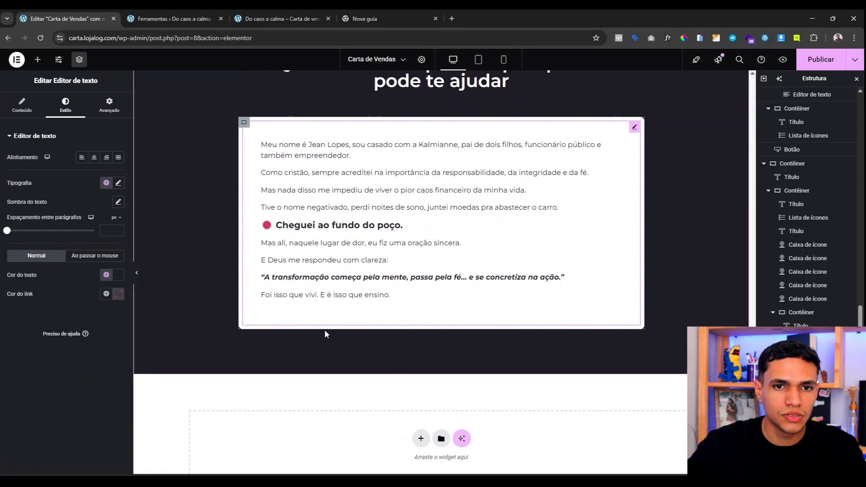
scroll(326, 334, "up", 1)
left_click(138, 274)
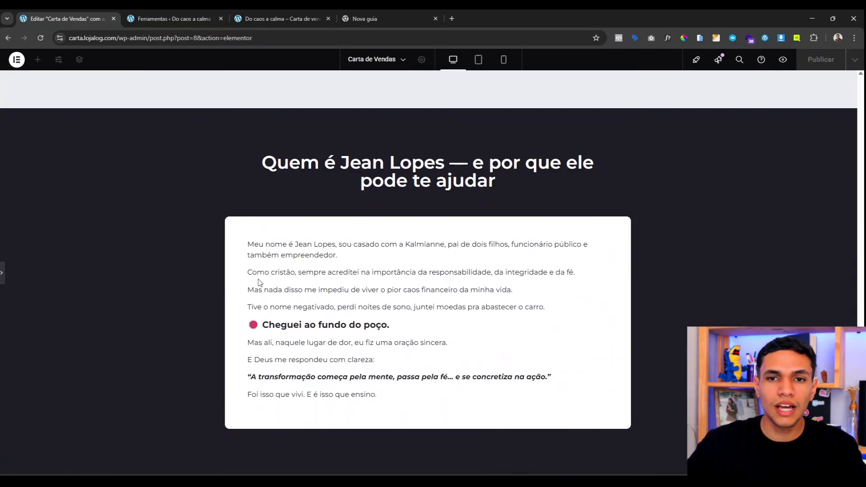
scroll(485, 322, "up", 4)
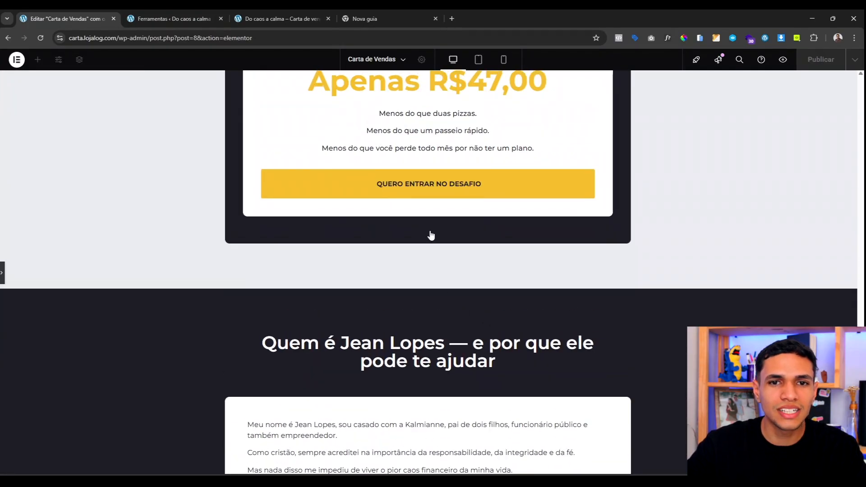
key("ctrl+p")
scroll(423, 202, "up", 15)
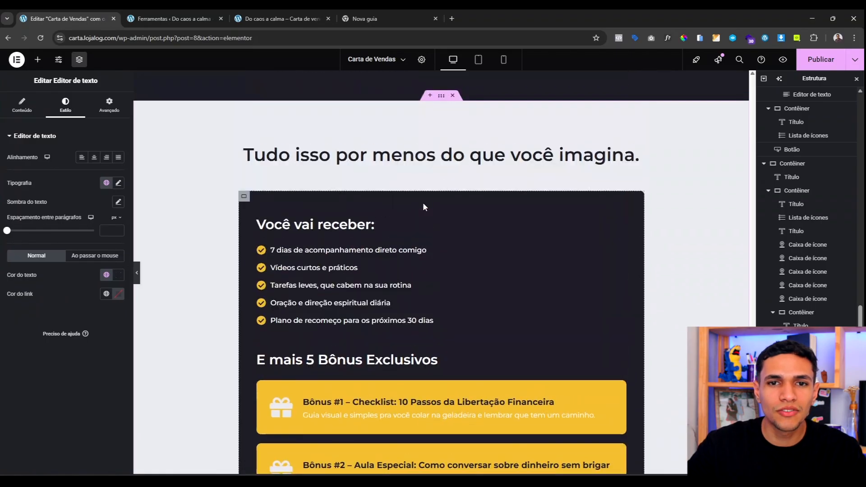
right_click(418, 299)
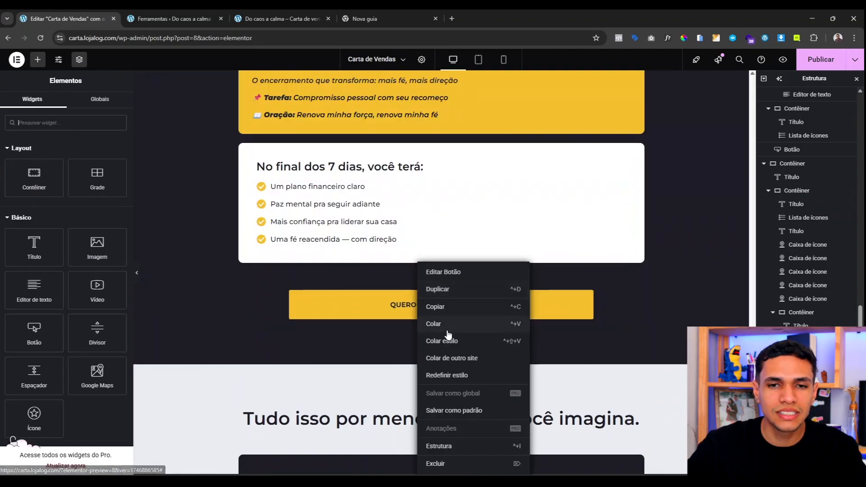
left_click(440, 310)
scroll(426, 298, "down", 12)
scroll(426, 298, "down", 7)
right_click(388, 310)
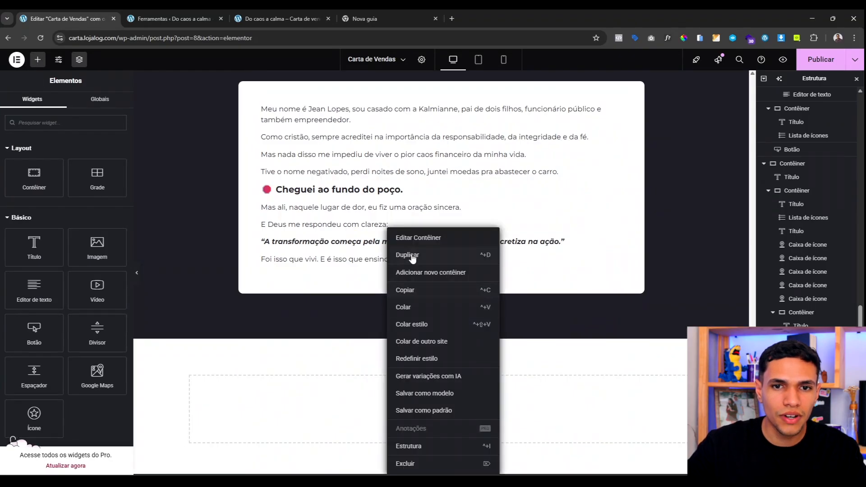
left_click(412, 309)
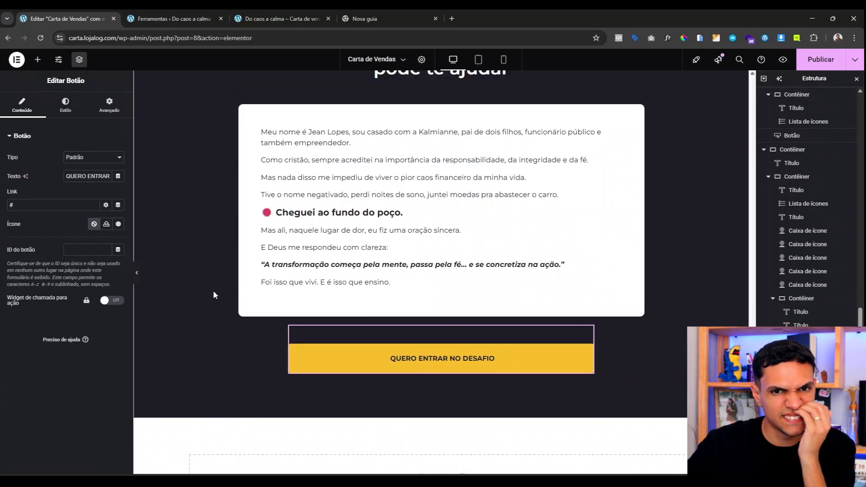
scroll(221, 288, "up", 8)
scroll(225, 286, "down", 11)
scroll(234, 283, "up", 7)
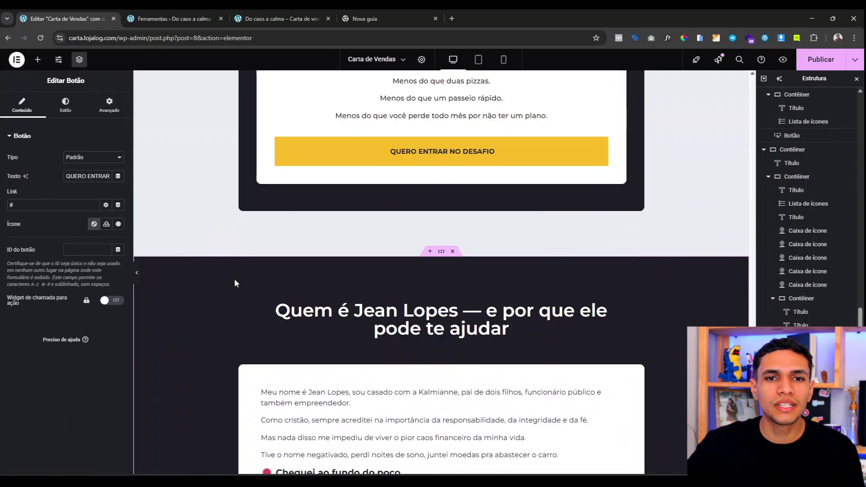
scroll(271, 288, "down", 8)
scroll(410, 361, "up", 6)
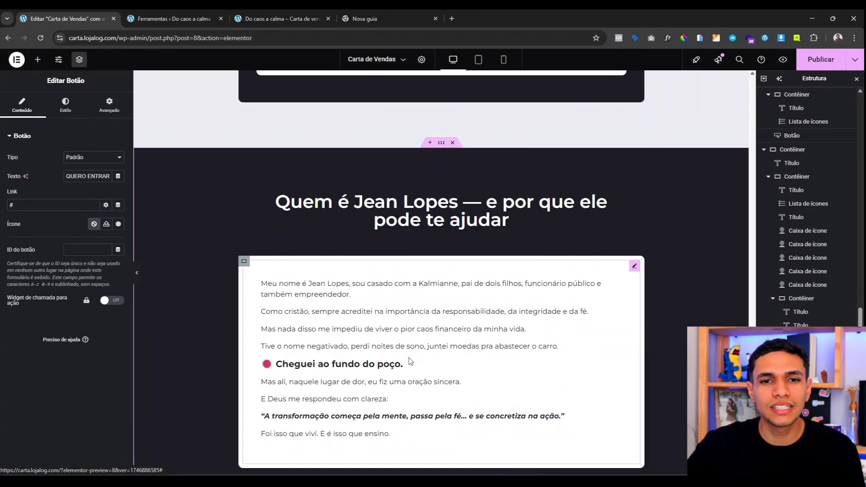
scroll(410, 361, "down", 5)
left_click(421, 398)
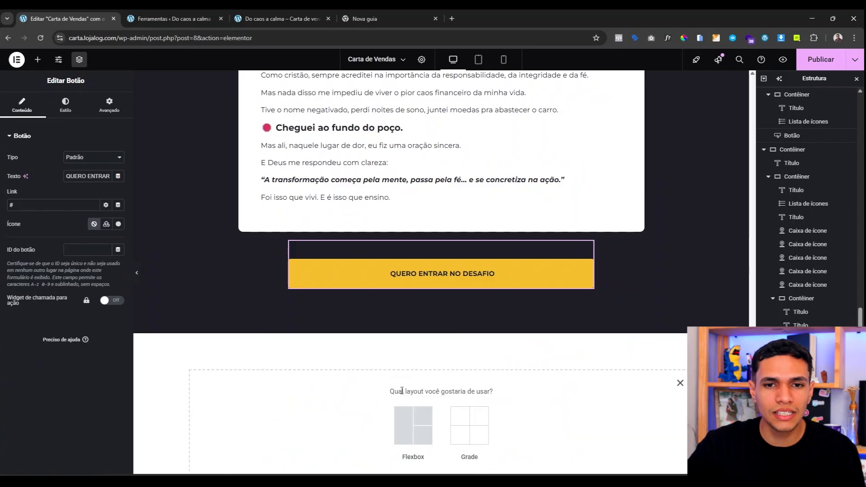
scroll(408, 393, "down", 1)
left_click(410, 381)
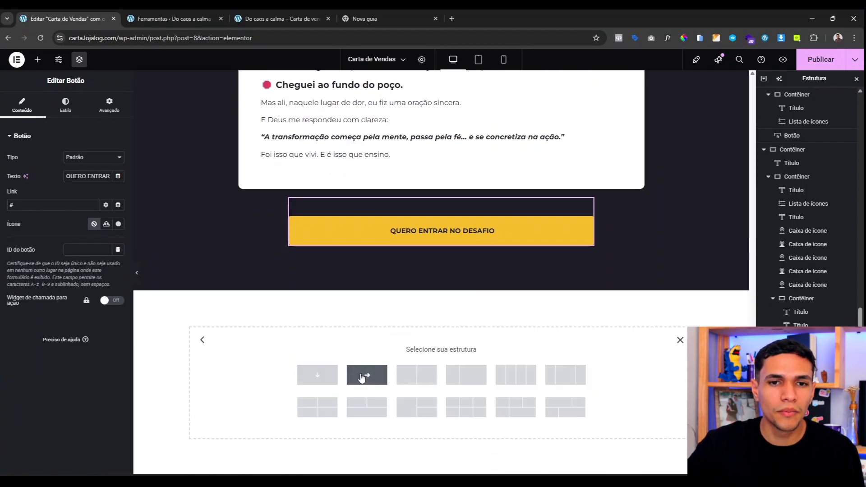
left_click(317, 375)
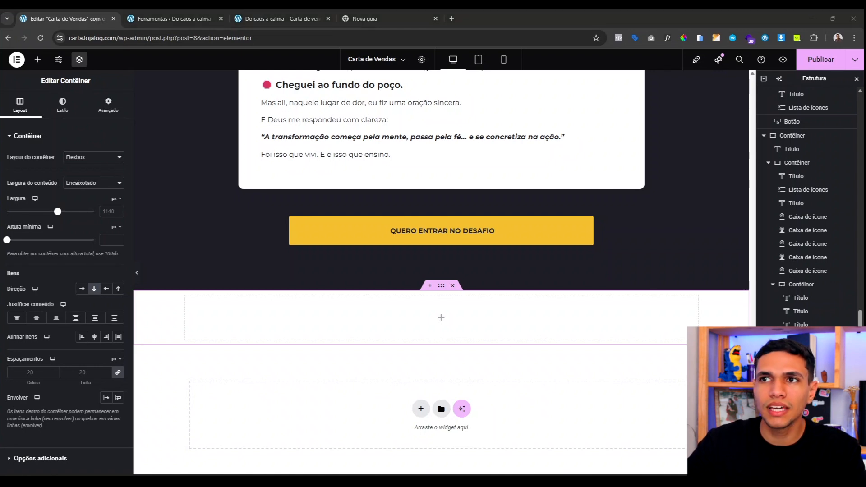
Step: Give the new container a Clássico solid background in a near-black colour
left_click(72, 151)
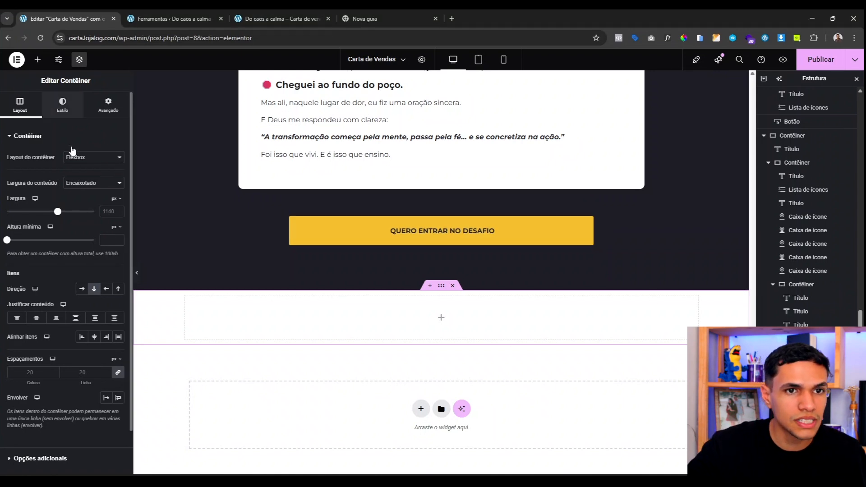
left_click(63, 104)
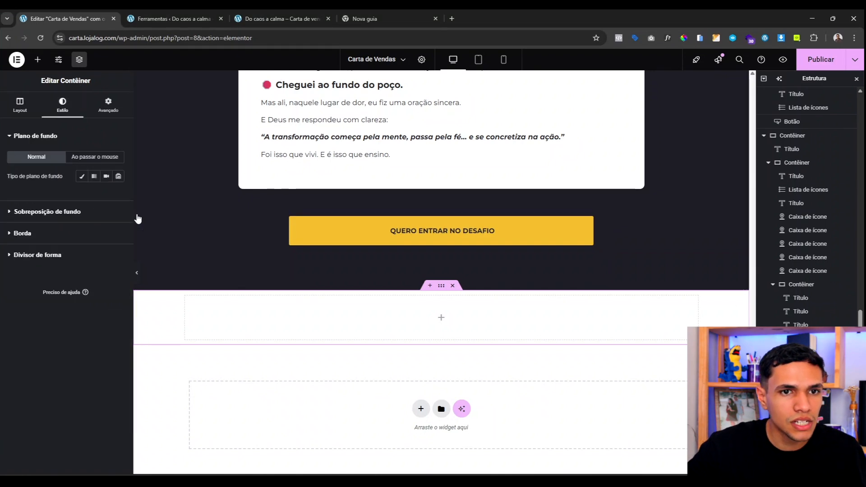
left_click(82, 177)
left_click(106, 195)
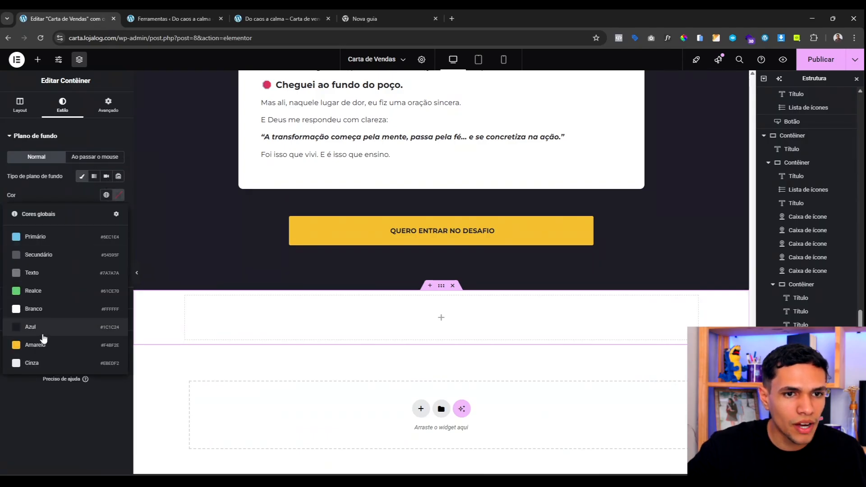
left_click(39, 329)
left_click(118, 195)
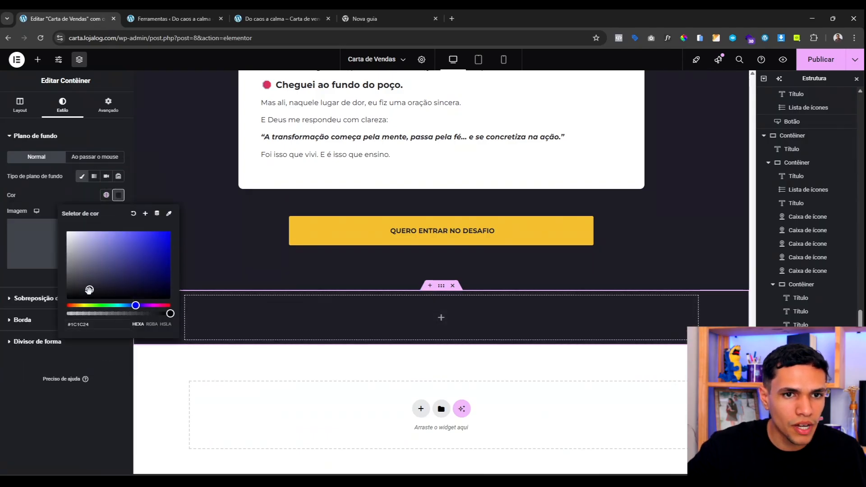
left_click(66, 283)
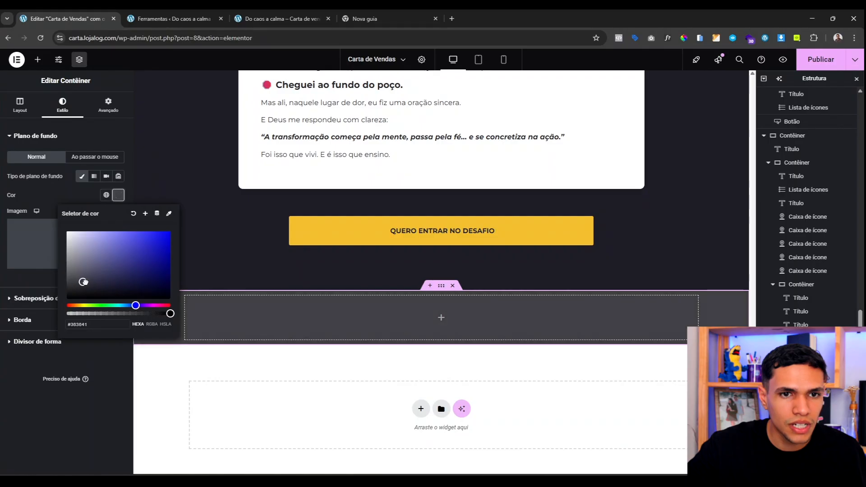
left_click_drag(84, 282, 69, 292)
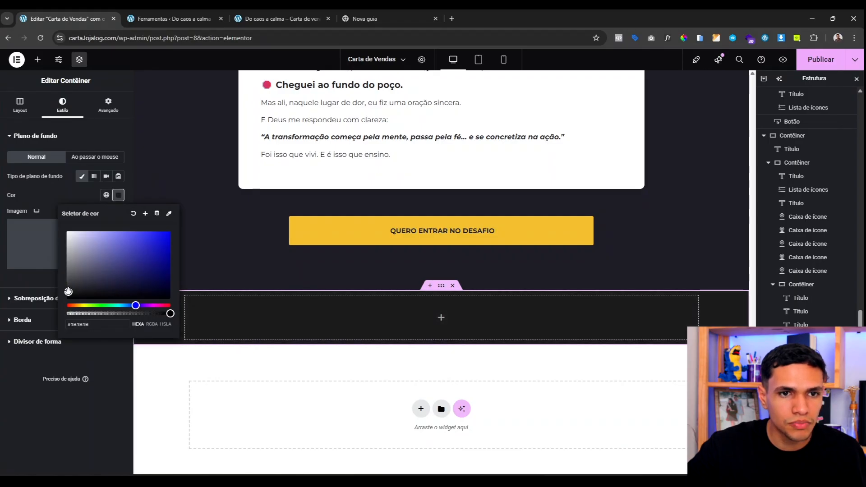
left_click(54, 191)
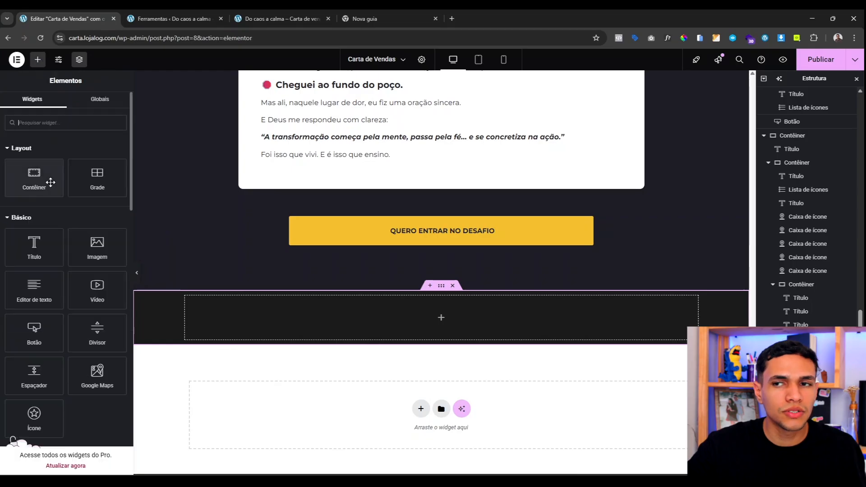
Step: Add a heading with the pasted copyright line, font size 13, normal weight, centred and white
left_click_drag(34, 247, 390, 311)
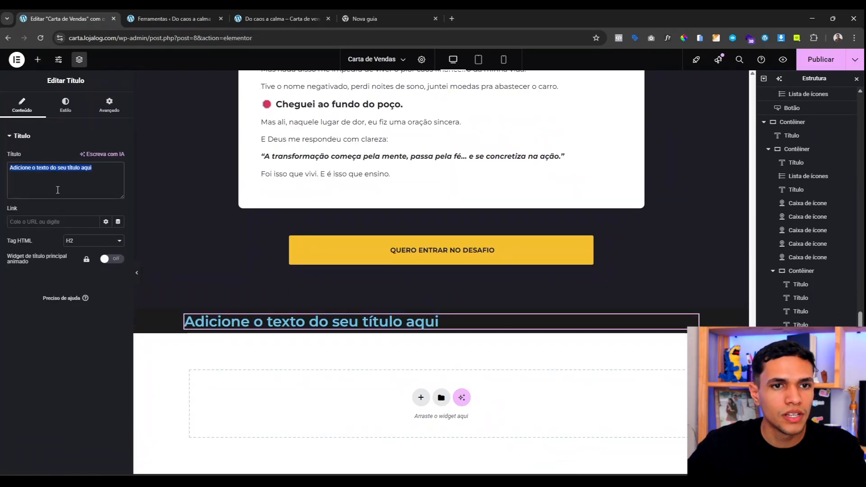
type("Copyright © 2025. Todos direitos reservados. Políticas de Privacidade")
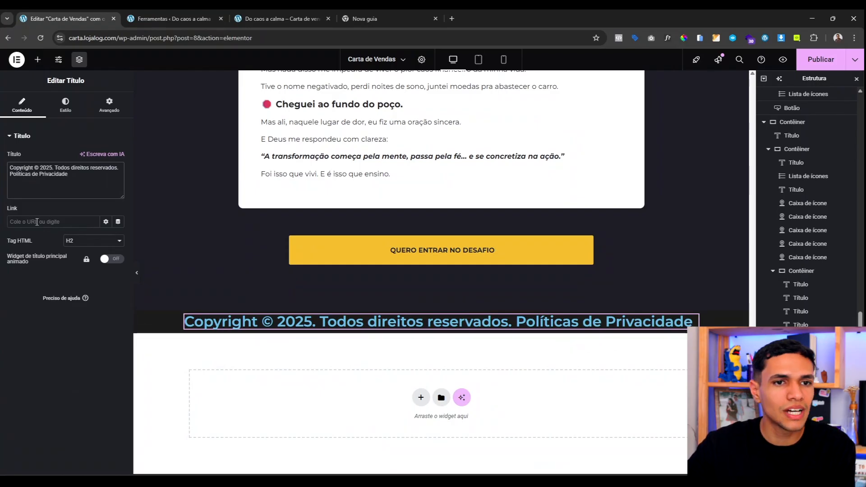
left_click(67, 104)
left_click(118, 183)
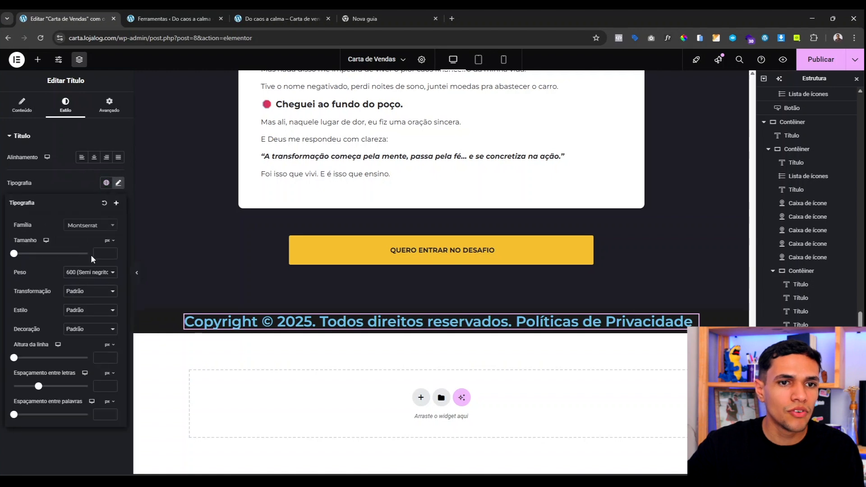
left_click(98, 252)
type("13")
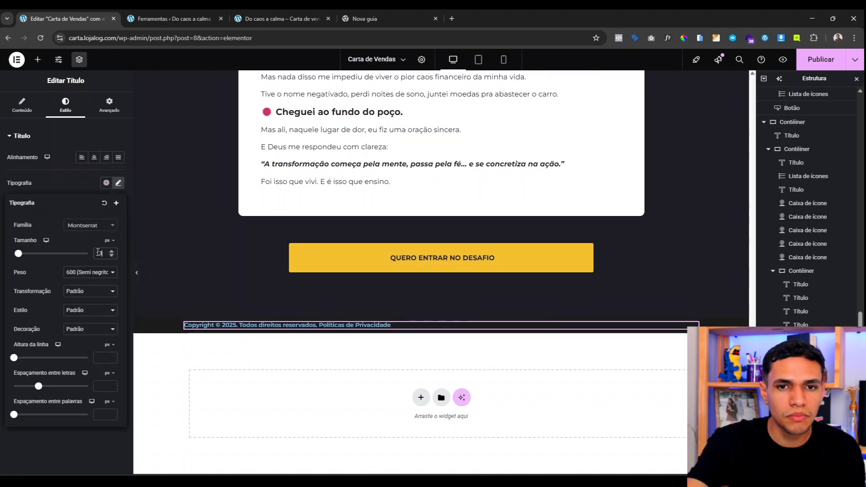
left_click(93, 272)
left_click(95, 319)
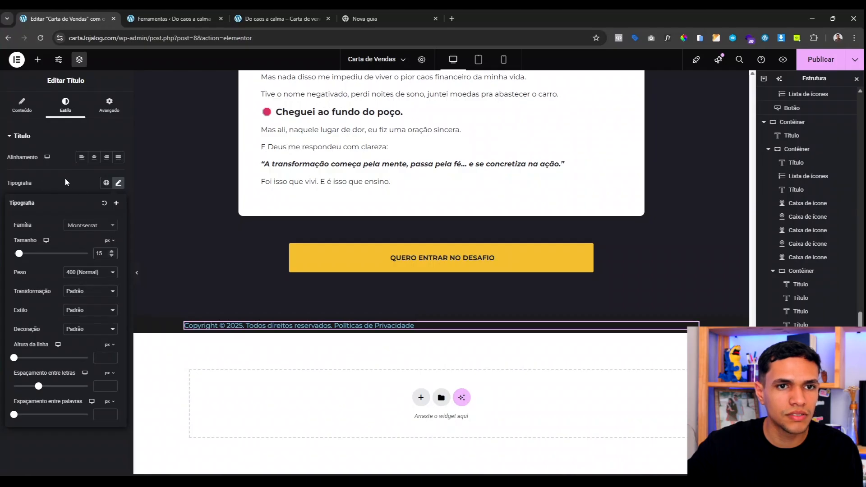
left_click(94, 157)
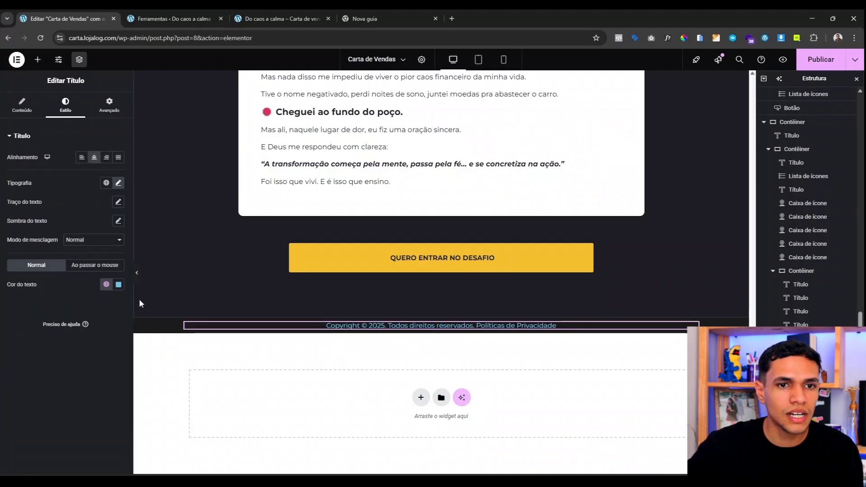
left_click(106, 285)
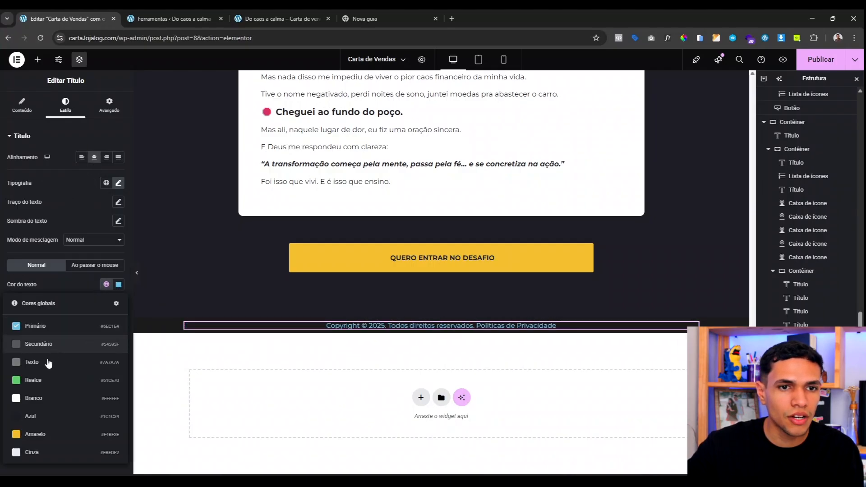
left_click(50, 458)
Step: Set the footer container's padding to 40 on all sides and preview the page
left_click(404, 299)
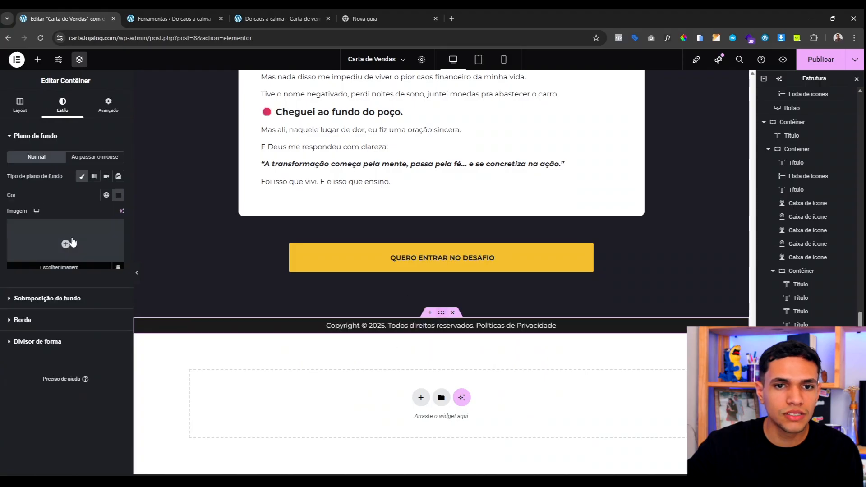
left_click(108, 104)
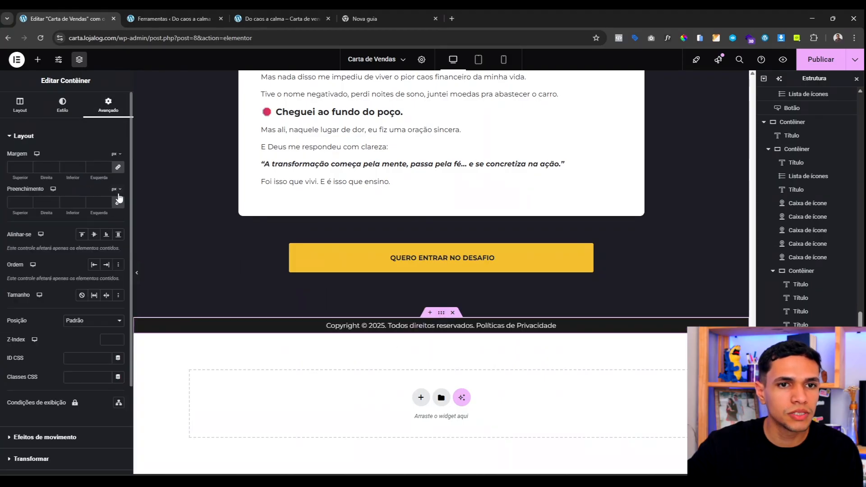
left_click(118, 202)
left_click(19, 202)
type("20")
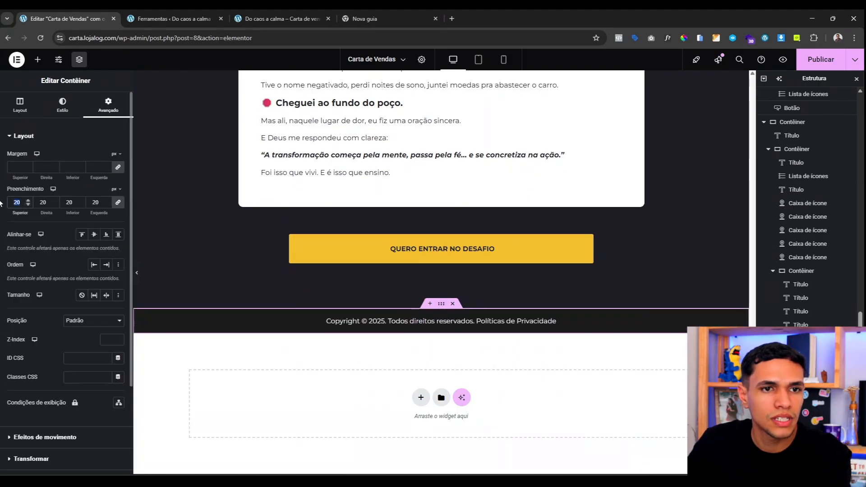
type("40")
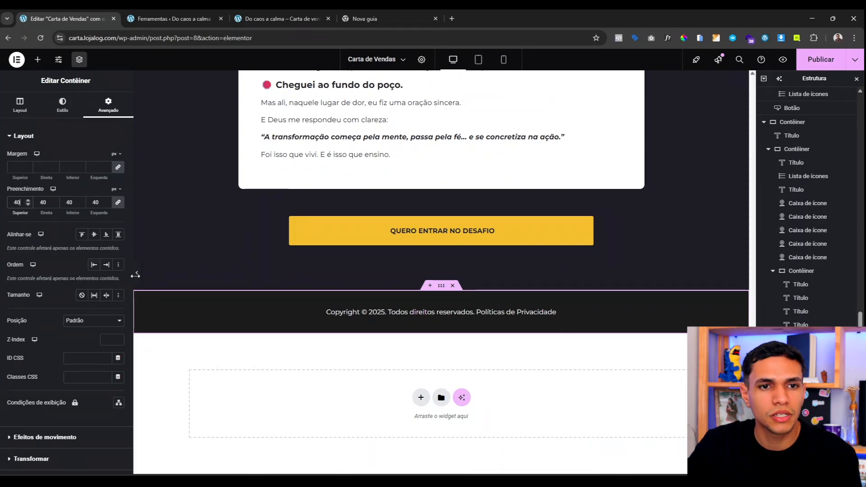
left_click(137, 273)
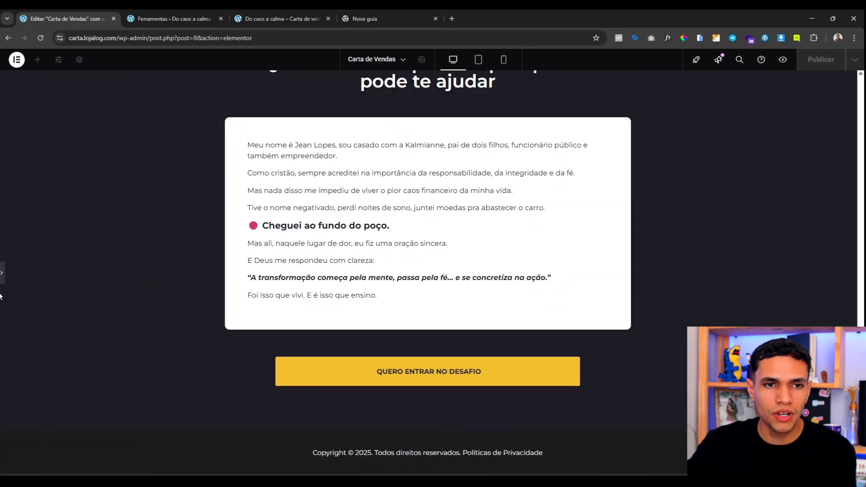
Step: Return from the preview to the editor and publish the sales page
key("ctrl+p")
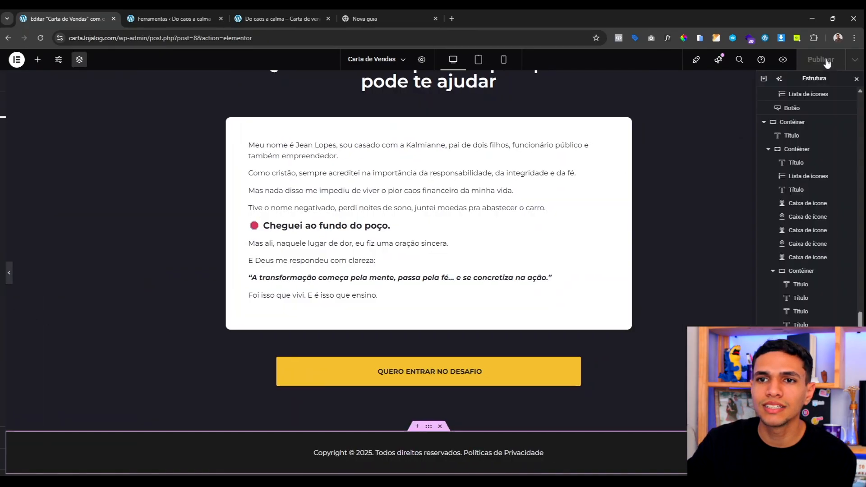
left_click(825, 61)
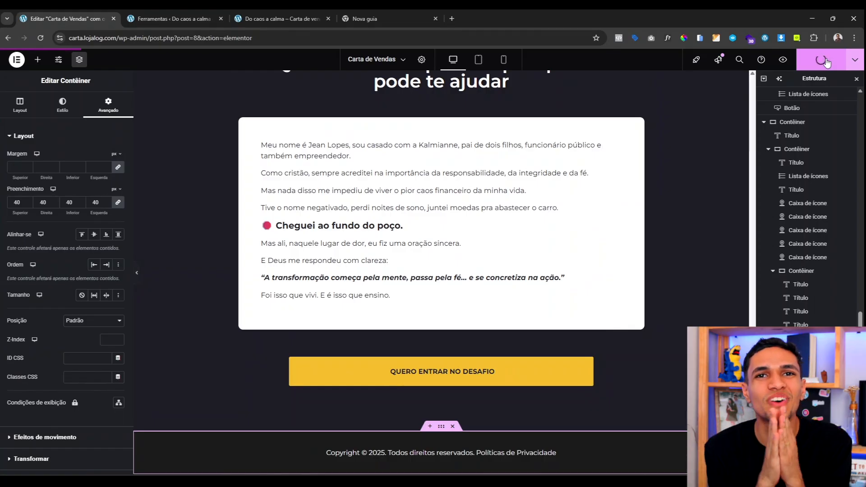
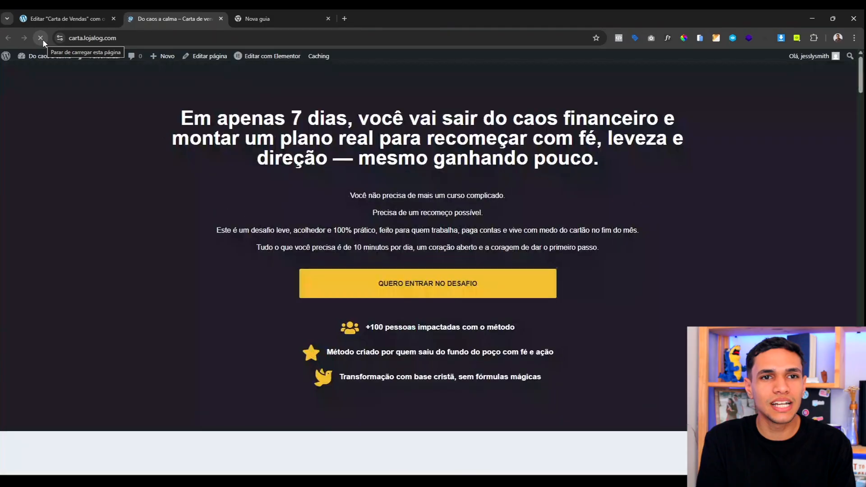
Step: Scroll through the Carta de Vendas page in Elementor to review the 'Do fundo do poço' section
scroll(308, 140, "down", 4)
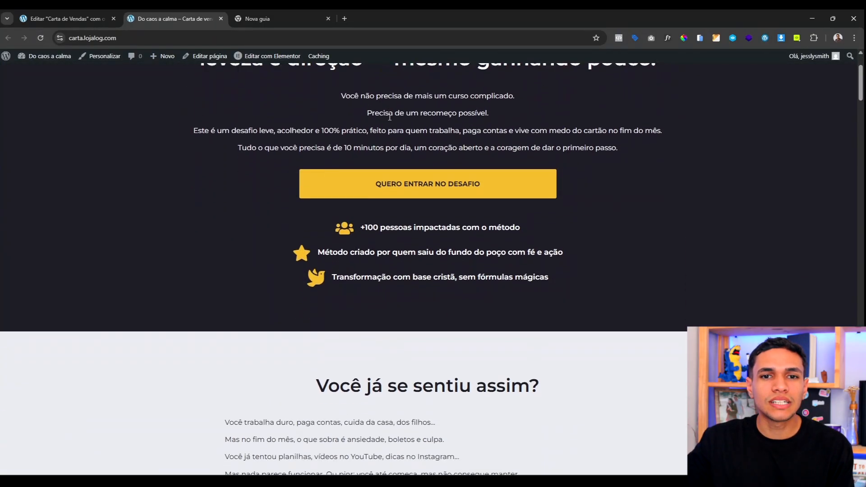
scroll(325, 128, "up", 4)
scroll(437, 222, "down", 4)
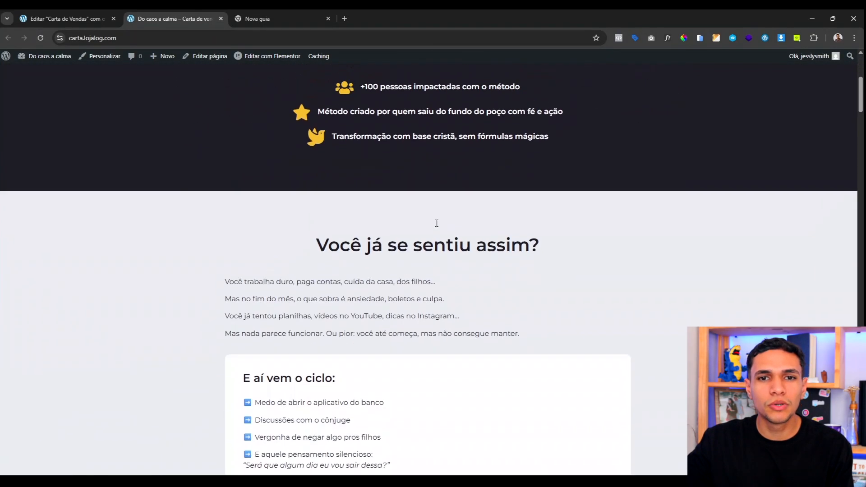
scroll(555, 199, "up", 4)
scroll(445, 205, "down", 1)
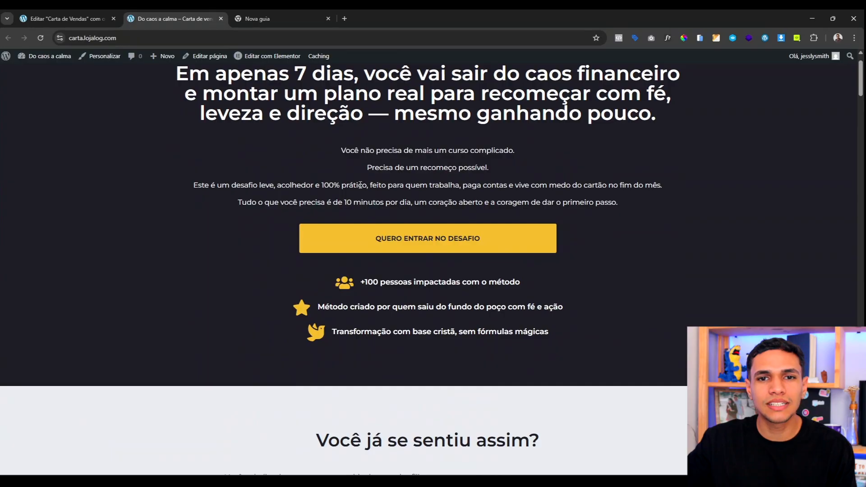
scroll(363, 206, "down", 8)
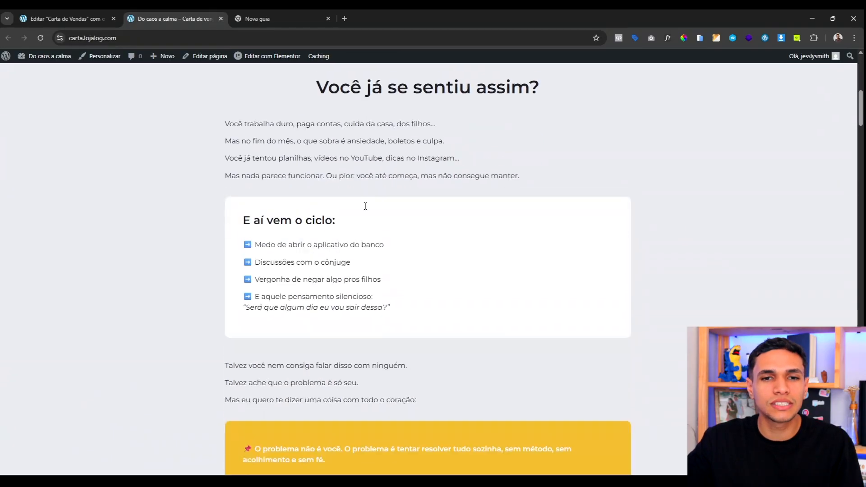
scroll(315, 166, "down", 10)
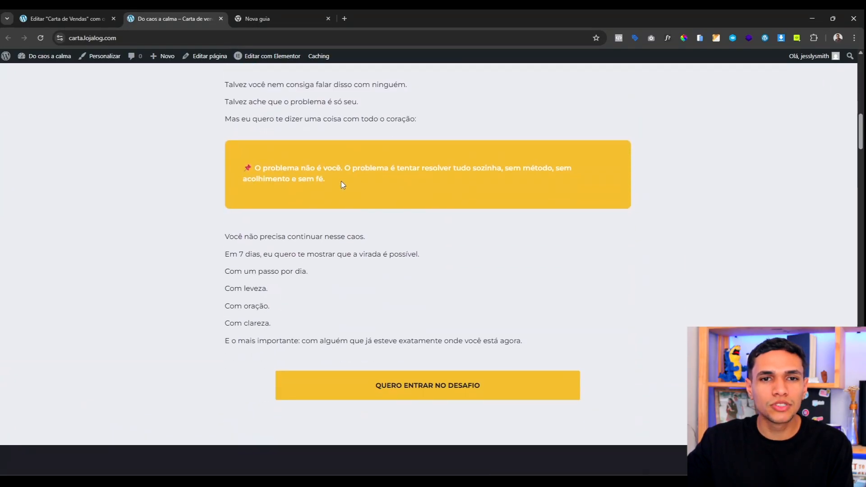
scroll(341, 180, "down", 8)
scroll(397, 216, "up", 3)
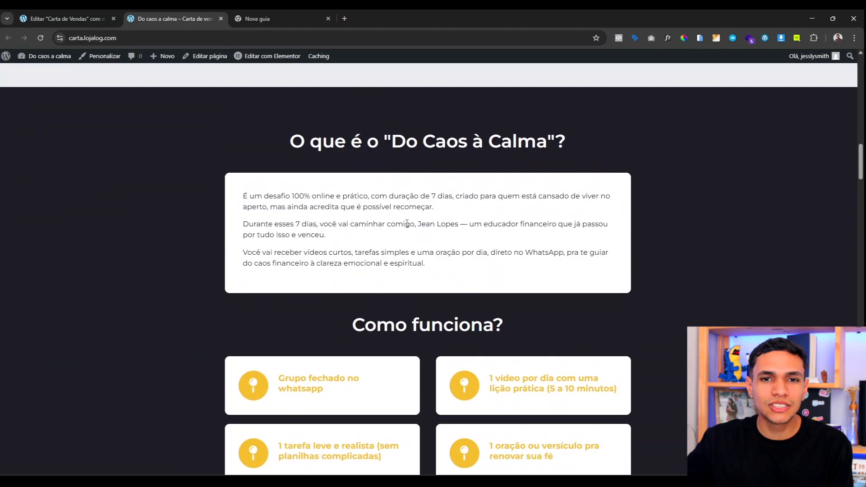
left_click_drag(297, 133, 471, 143)
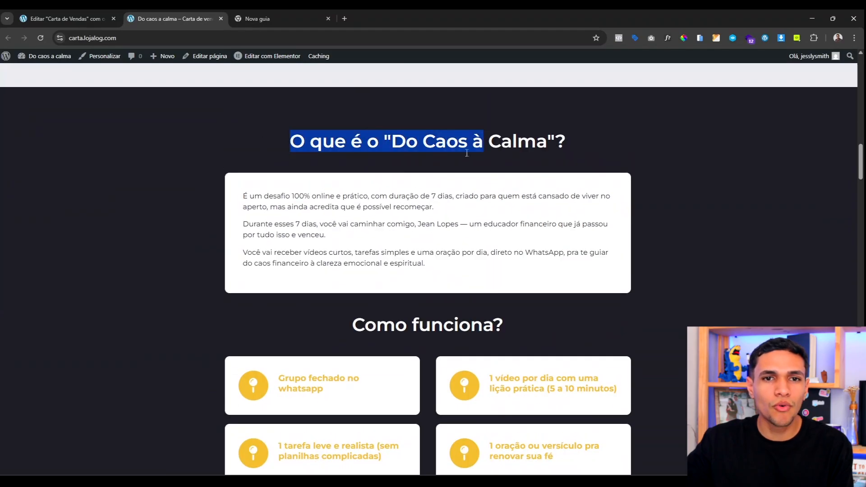
scroll(416, 178, "down", 4)
scroll(416, 178, "down", 5)
scroll(420, 185, "up", 4)
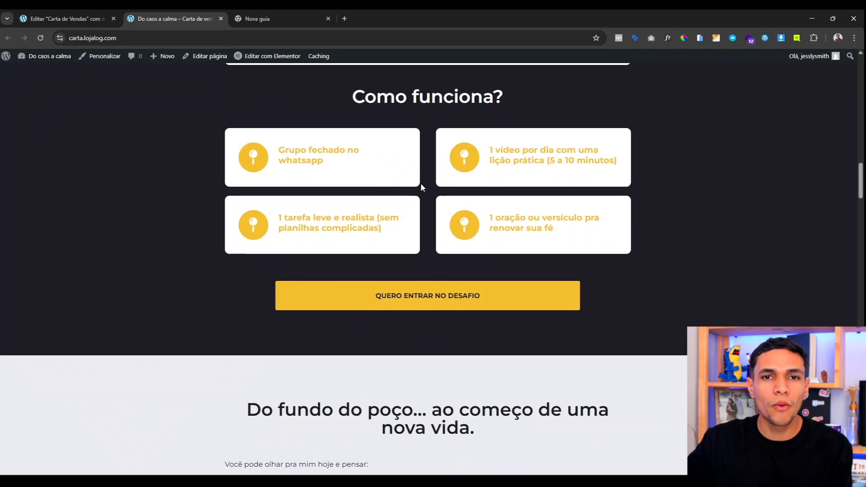
scroll(412, 183, "down", 6)
scroll(412, 183, "down", 5)
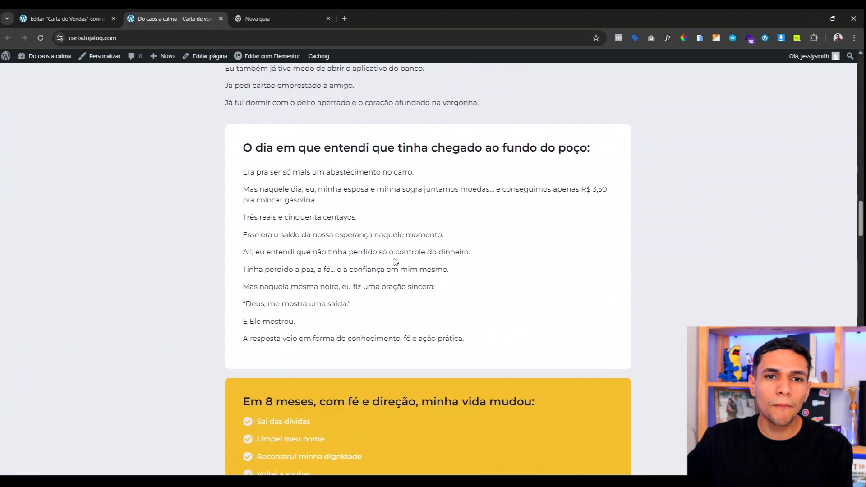
scroll(352, 244, "up", 5)
scroll(352, 246, "down", 4)
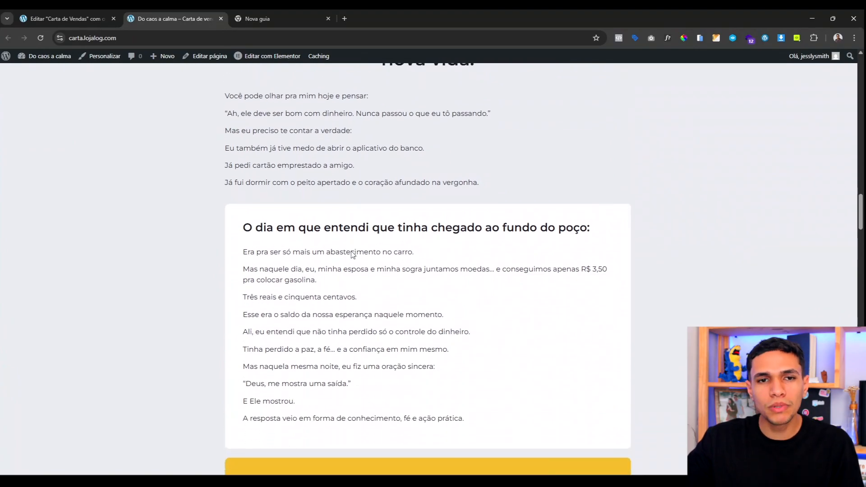
scroll(352, 251, "down", 7)
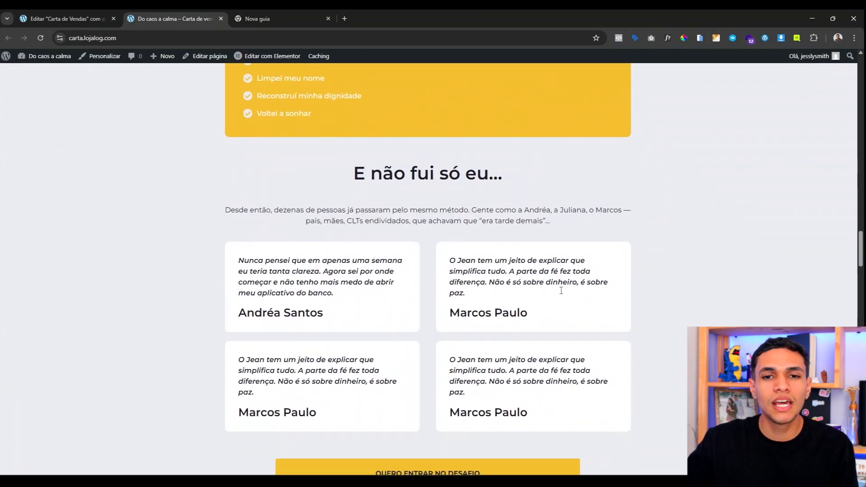
scroll(436, 299, "down", 1)
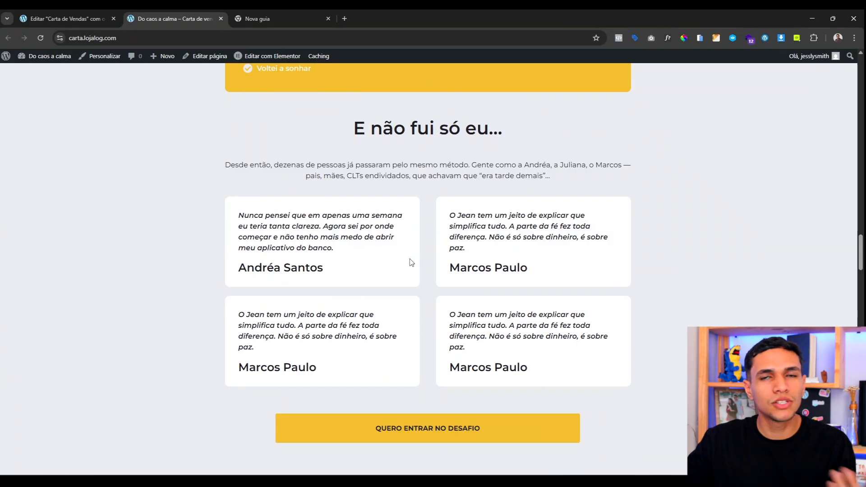
scroll(317, 310, "down", 8)
scroll(316, 308, "down", 2)
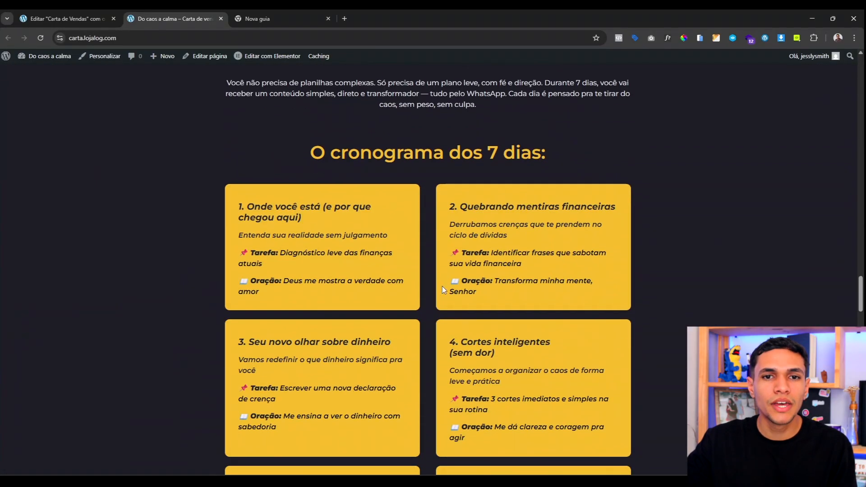
scroll(319, 265, "up", 3)
scroll(372, 253, "down", 12)
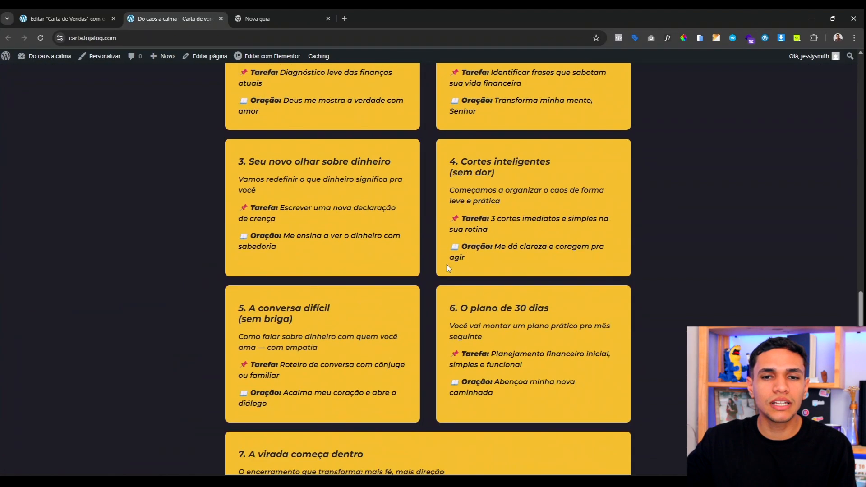
scroll(354, 231, "down", 10)
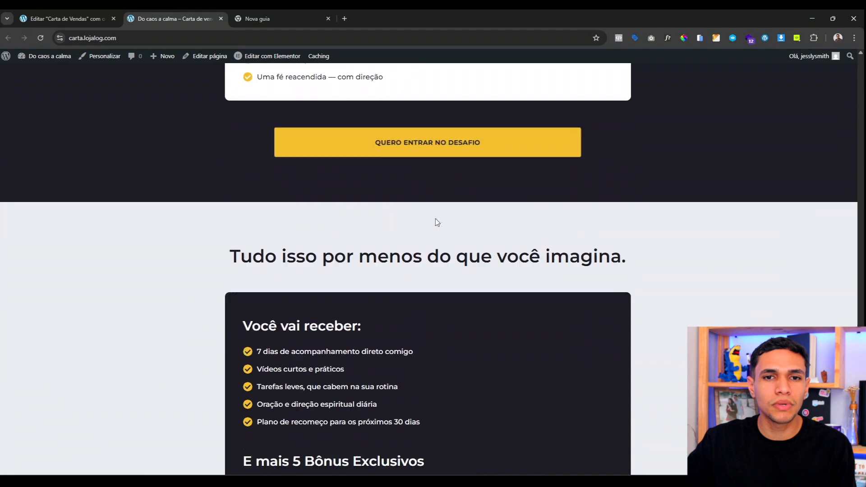
scroll(350, 209, "down", 1)
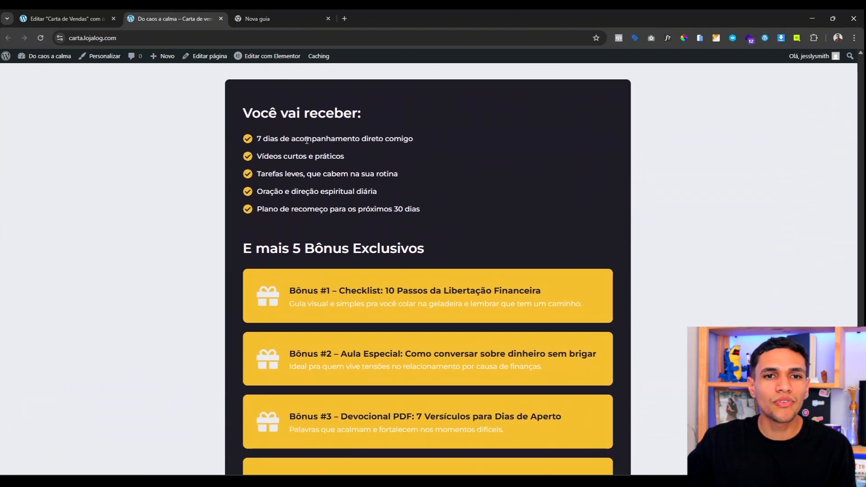
left_click_drag(304, 140, 327, 195)
scroll(361, 180, "down", 4)
scroll(397, 140, "down", 5)
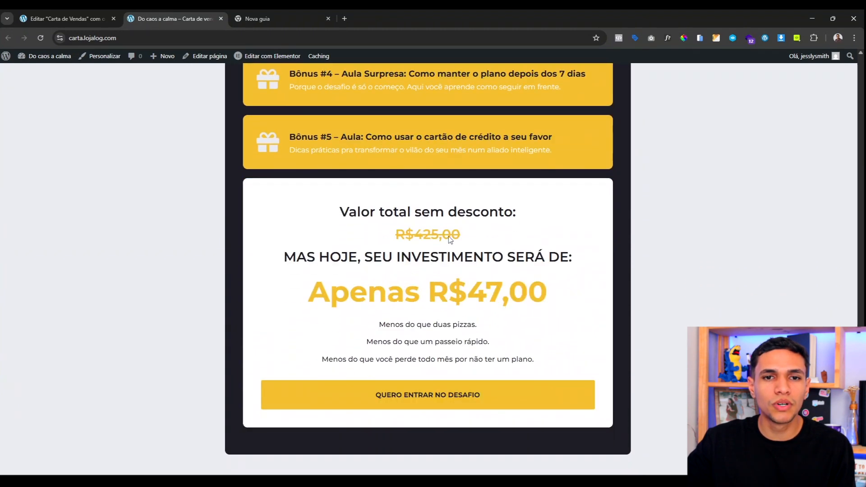
left_click_drag(341, 257, 467, 291)
left_click(473, 282)
scroll(396, 221, "down", 5)
scroll(397, 220, "down", 6)
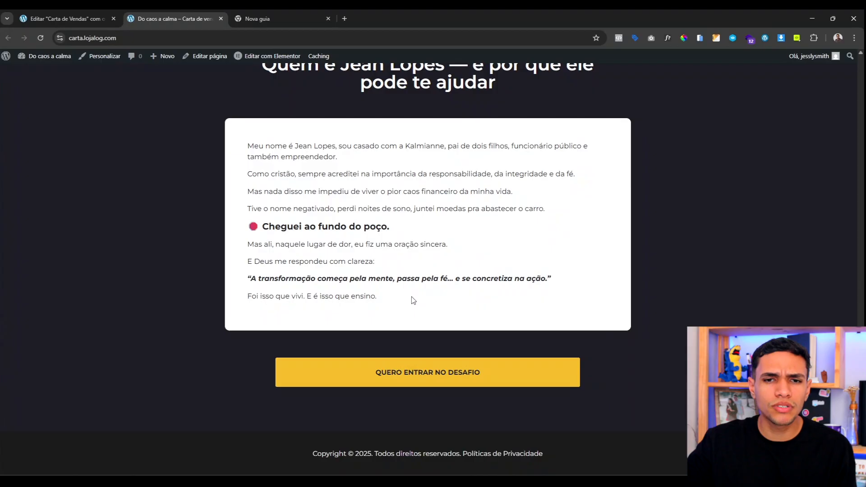
scroll(373, 418, "up", 14)
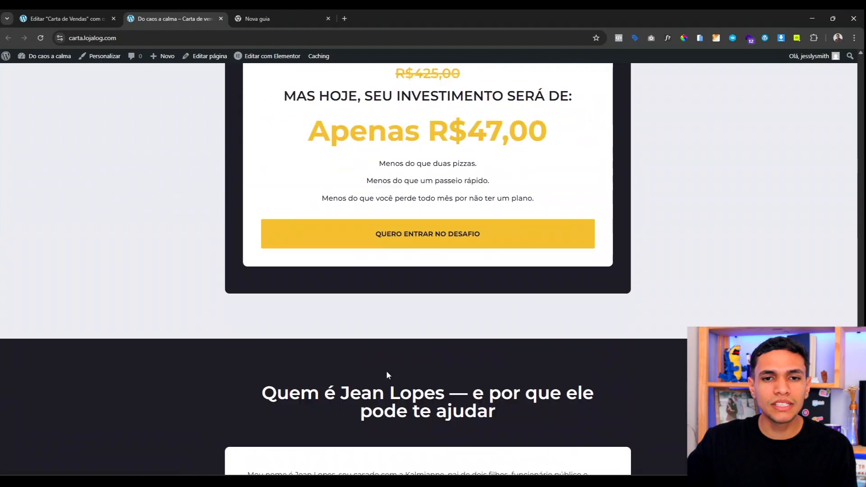
scroll(415, 217, "down", 14)
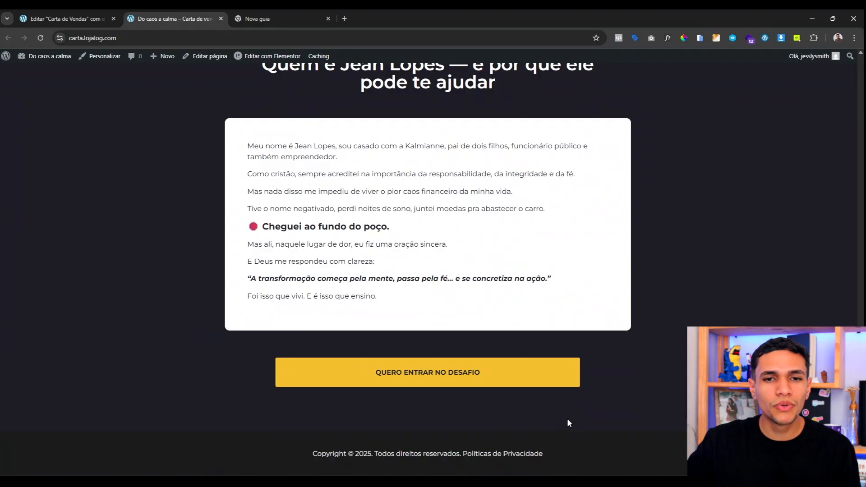
scroll(566, 418, "up", 20)
scroll(568, 418, "up", 20)
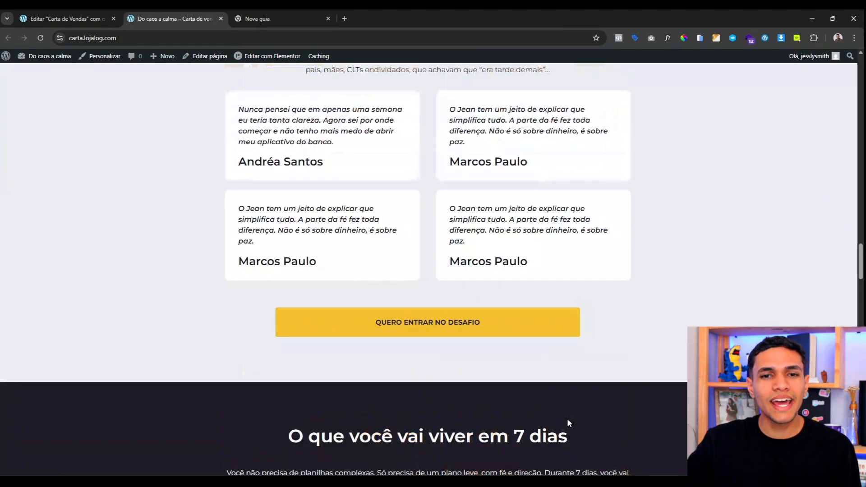
scroll(569, 422, "up", 5)
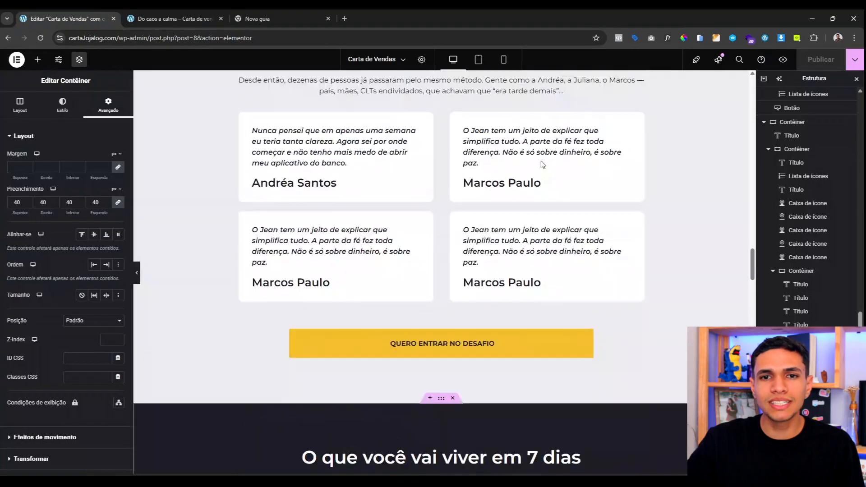
Step: Show the hero container's Layout settings and switch the editor to mobile preview
scroll(541, 162, "down", 10)
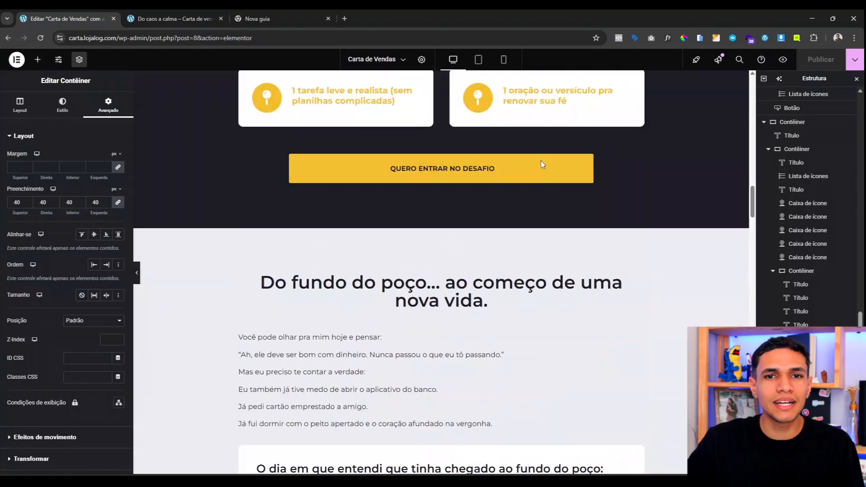
scroll(540, 161, "up", 10)
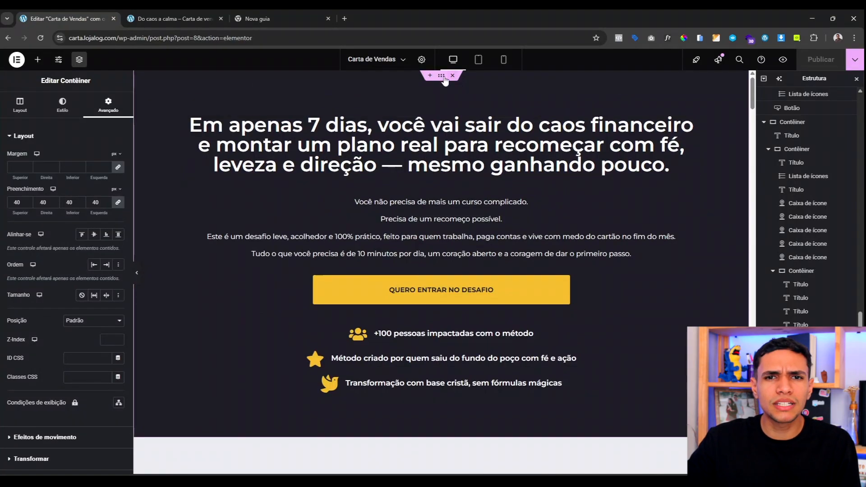
left_click(468, 79)
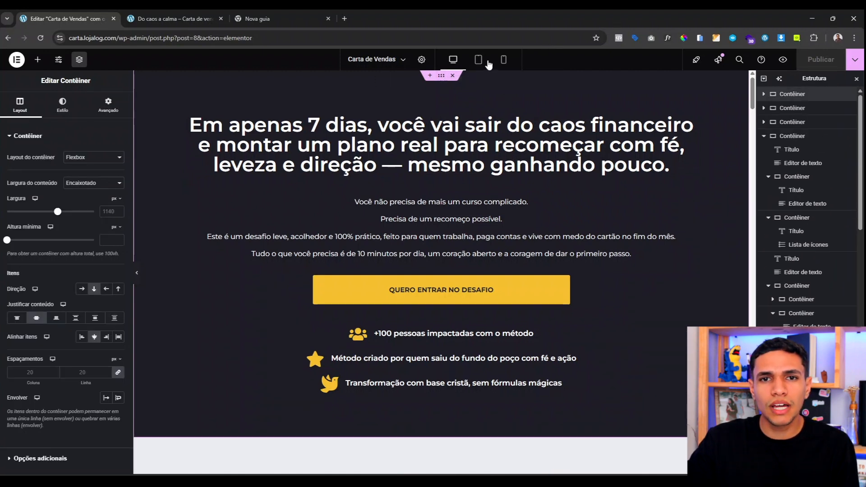
left_click(504, 59)
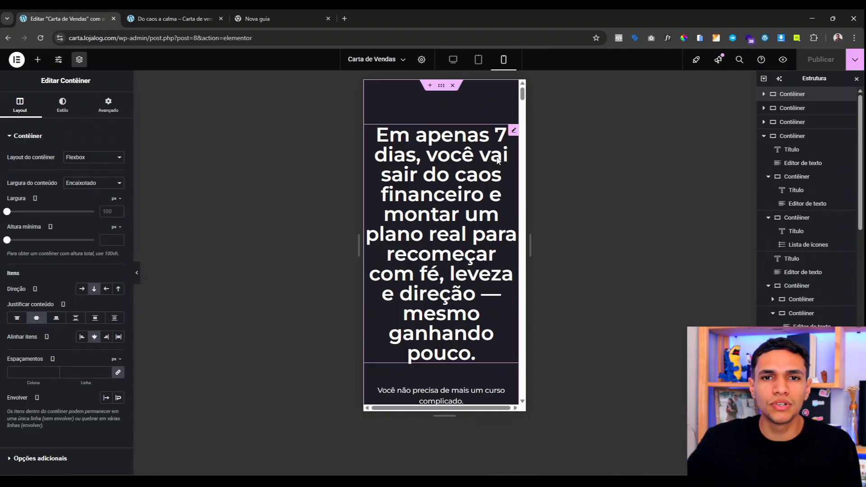
scroll(400, 146, "down", 5)
scroll(425, 239, "up", 5)
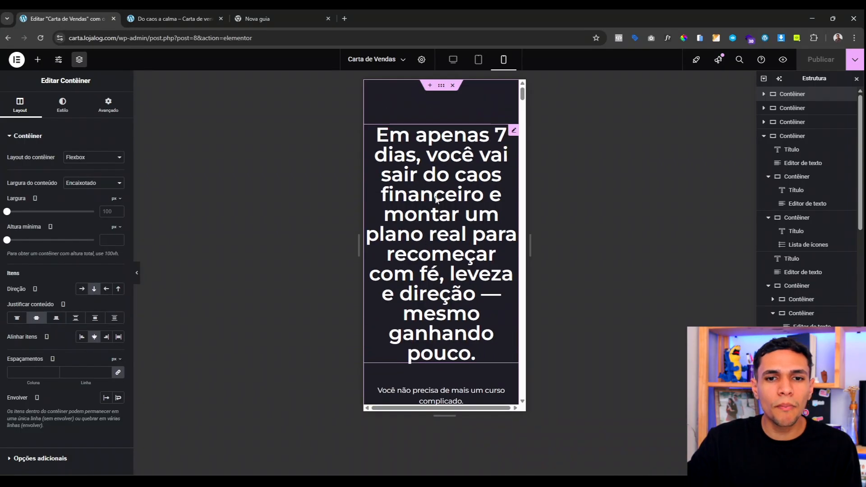
Step: Unlink the hero container's mobile padding and enter right 20 and left 10
left_click(103, 109)
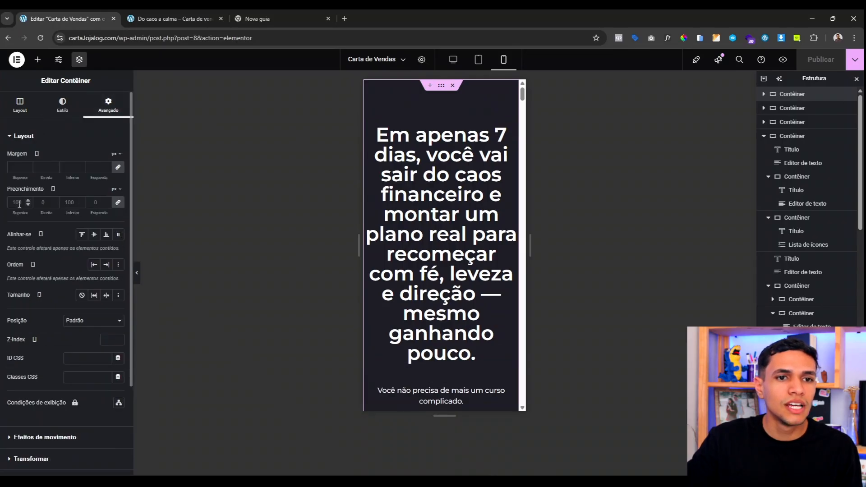
left_click(121, 203)
type("50")
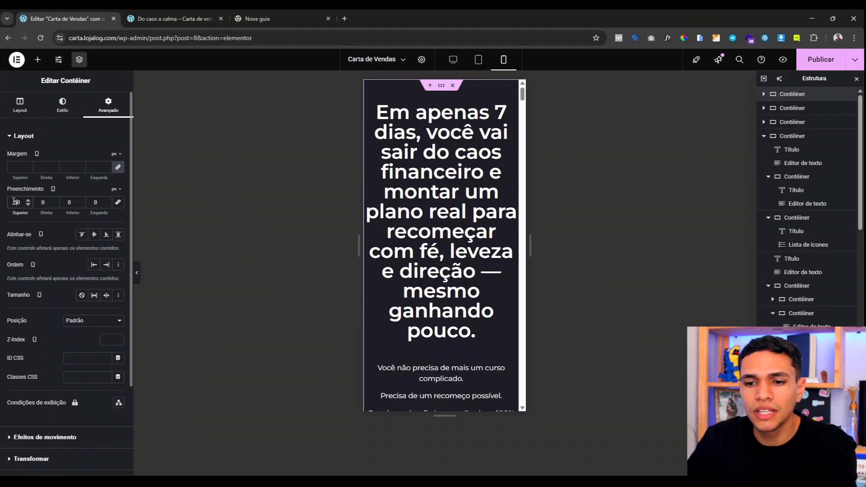
left_click(40, 203)
type("1")
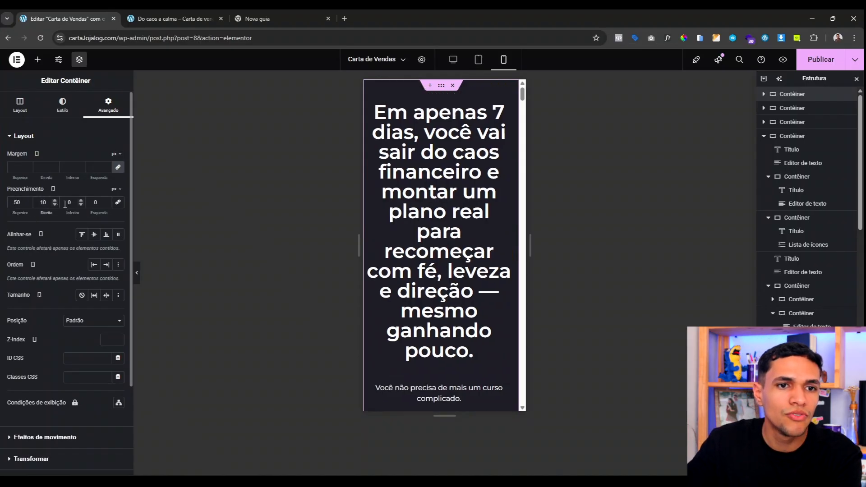
key("BackSpace")
type("2")
left_click(67, 203)
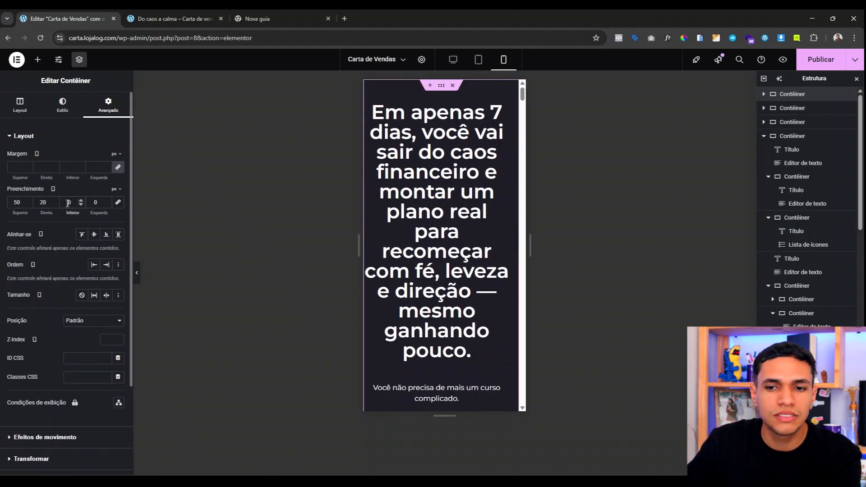
left_click(93, 202)
type("1")
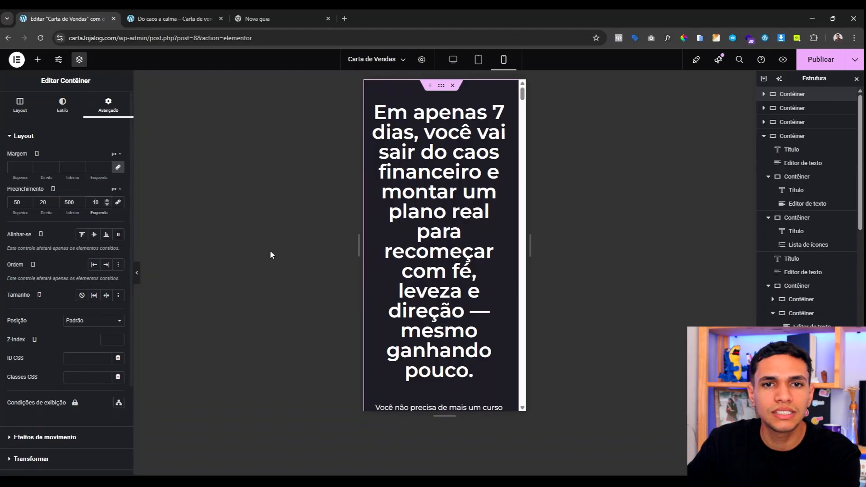
Step: Correct the hero container's mobile top and bottom padding to 80
scroll(420, 172, "down", 2)
scroll(420, 172, "down", 8)
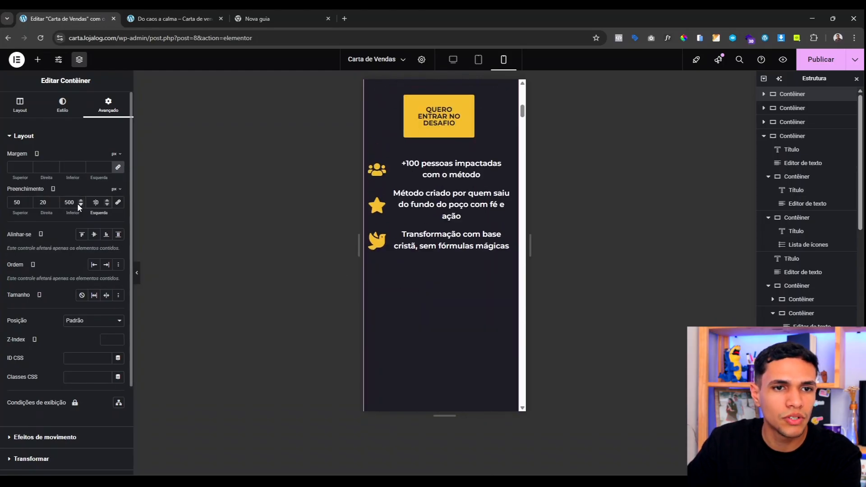
key("BackSpace")
scroll(383, 245, "up", 8)
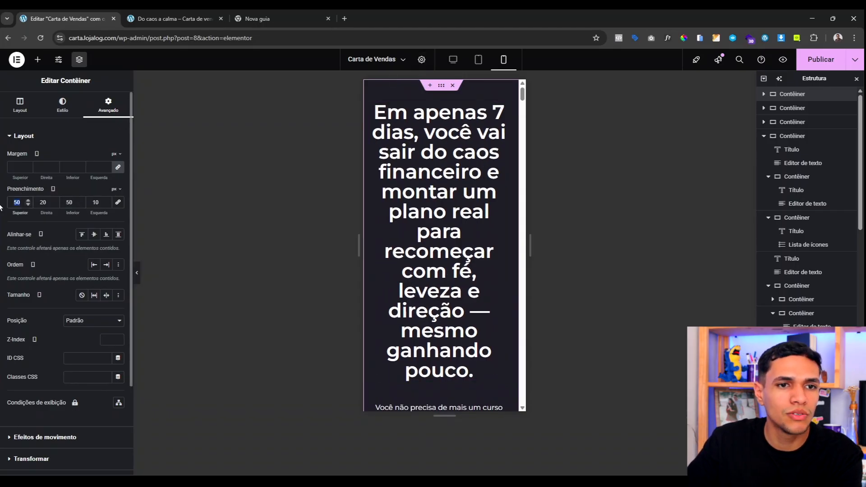
type("80")
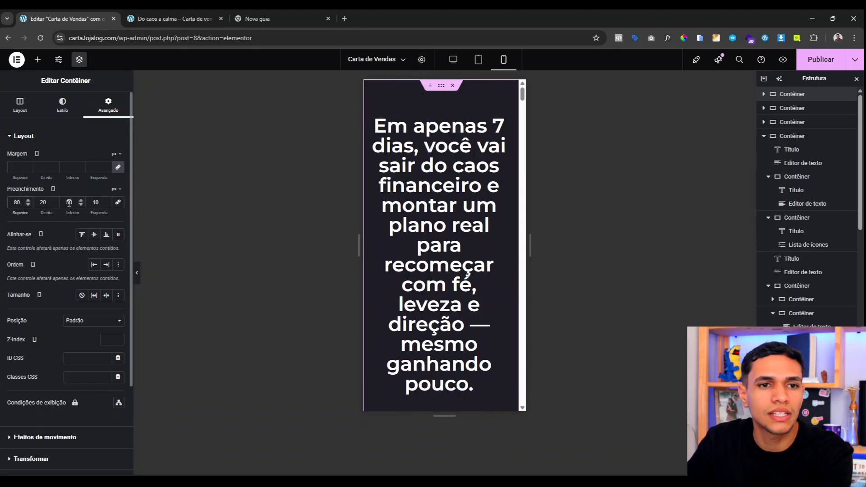
key("BackSpace")
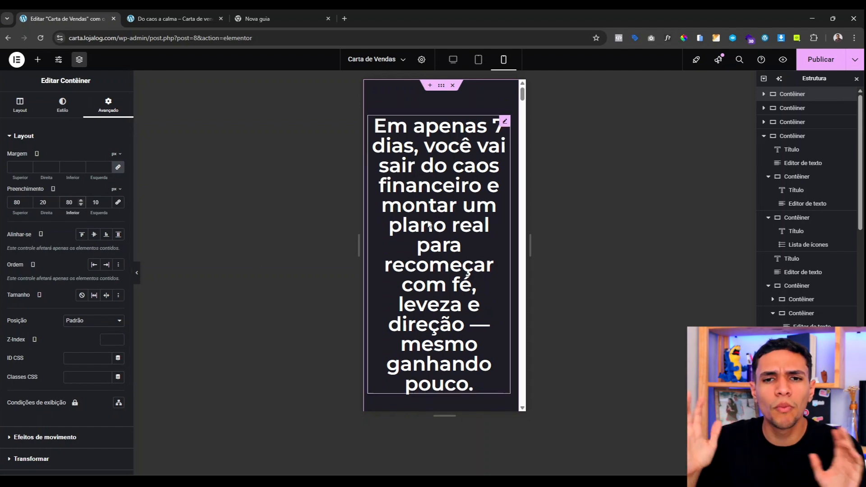
scroll(445, 215, "down", 1)
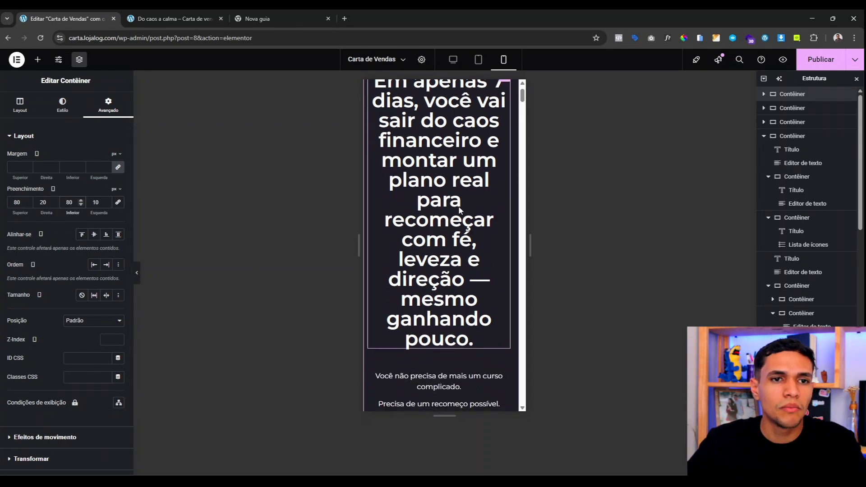
scroll(445, 215, "up", 1)
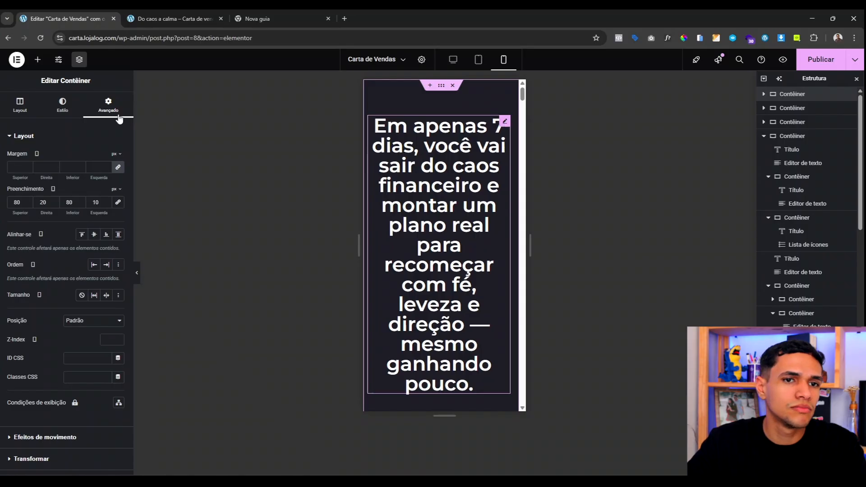
left_click(505, 121)
left_click(66, 104)
Step: Reduce the hero headline's mobile font size to 28 px
left_click(119, 183)
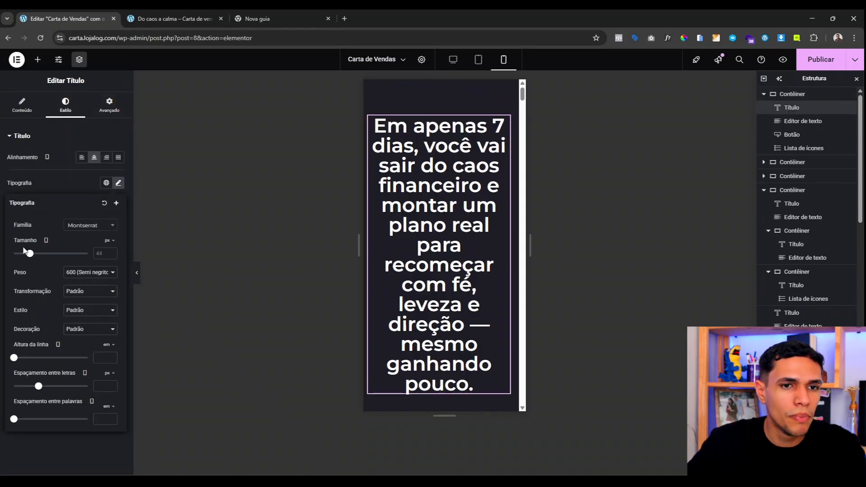
left_click_drag(28, 257, 23, 258)
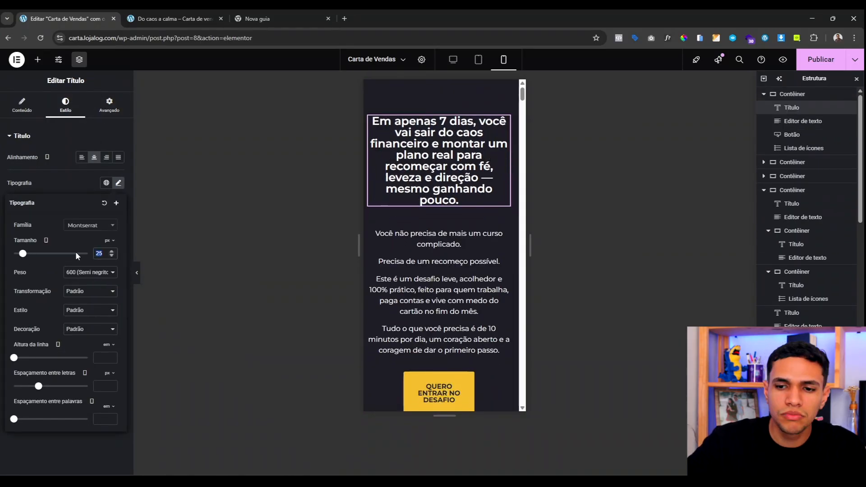
type("30")
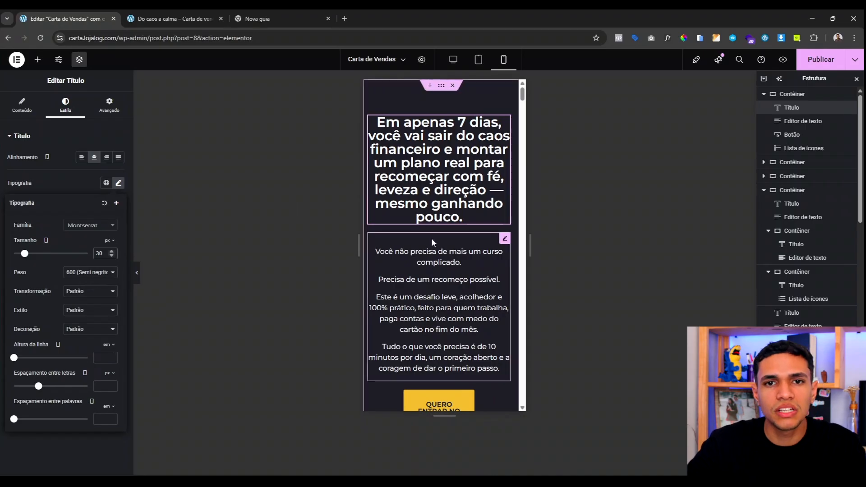
left_click_drag(547, 246, 565, 252)
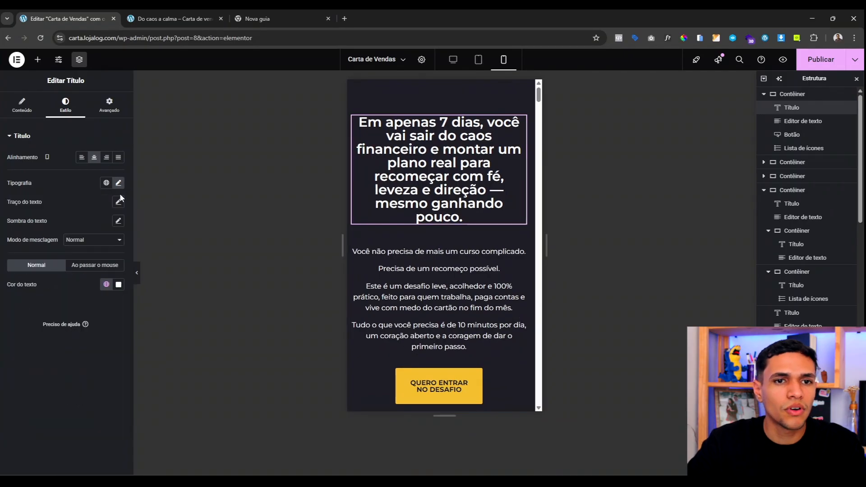
left_click(118, 183)
left_click(111, 256)
left_click(112, 256)
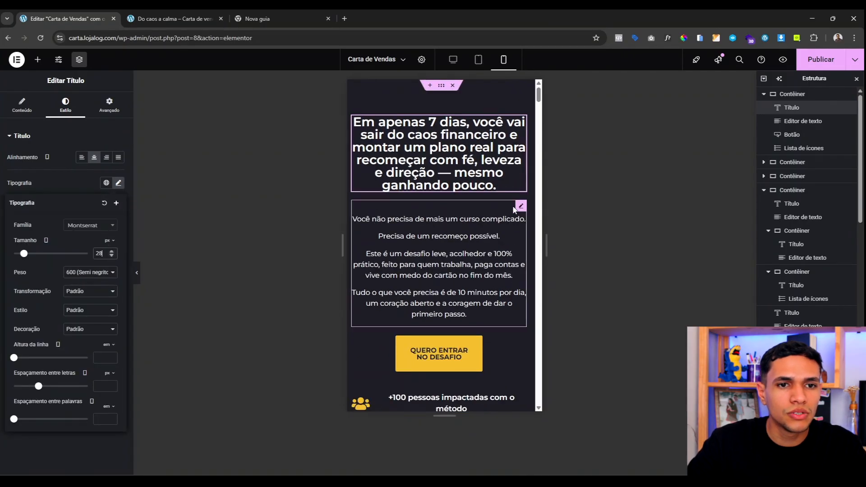
scroll(444, 209, "down", 3)
scroll(444, 208, "up", 2)
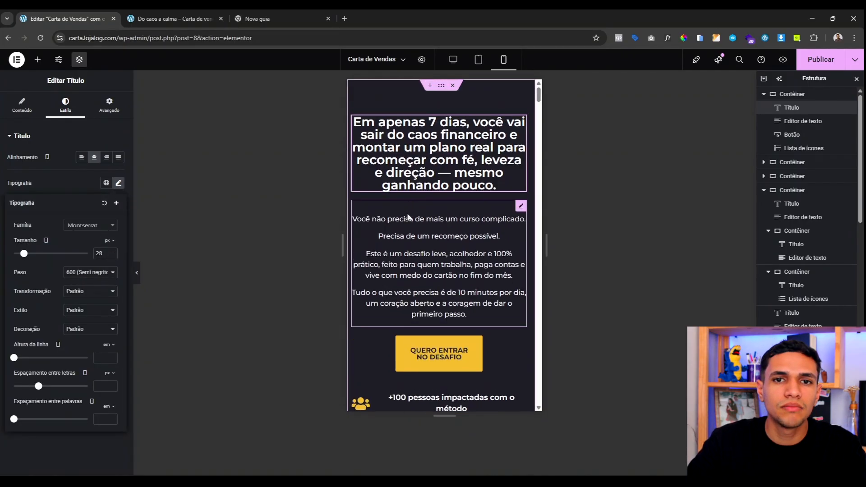
Step: Give the paragraph block below the headline a 10 px top margin
left_click(432, 219)
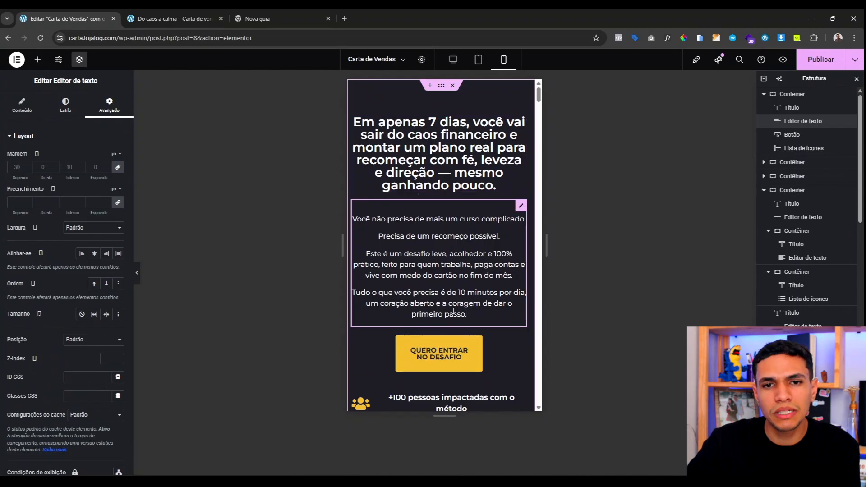
left_click(118, 167)
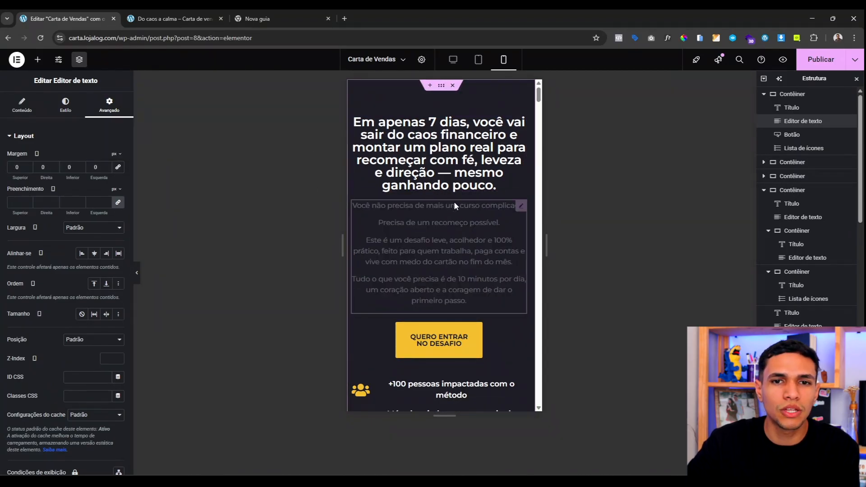
left_click(17, 167)
type("10")
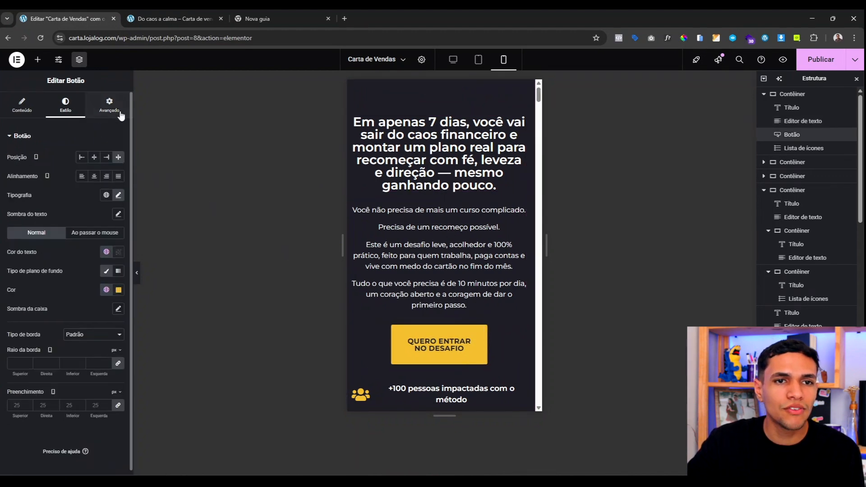
Step: Make the 'Quero entrar no desafio' button 100% wide and set the hero's left padding to 20
left_click(109, 105)
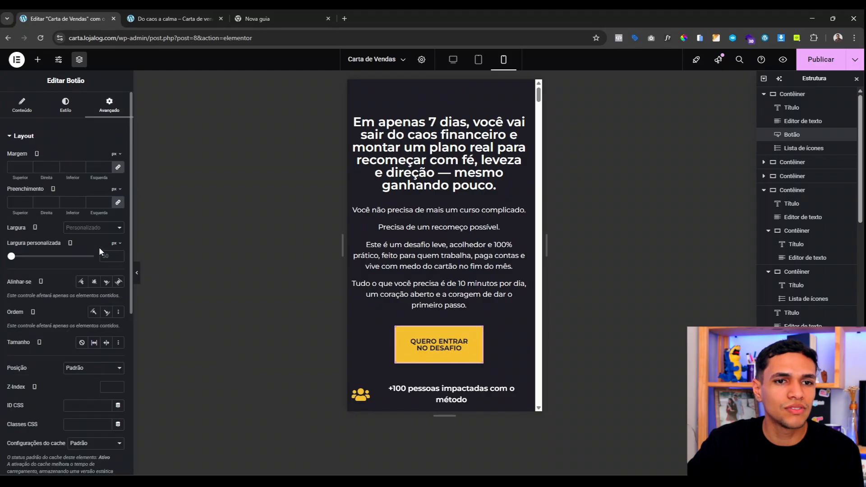
left_click(115, 245)
left_click(110, 256)
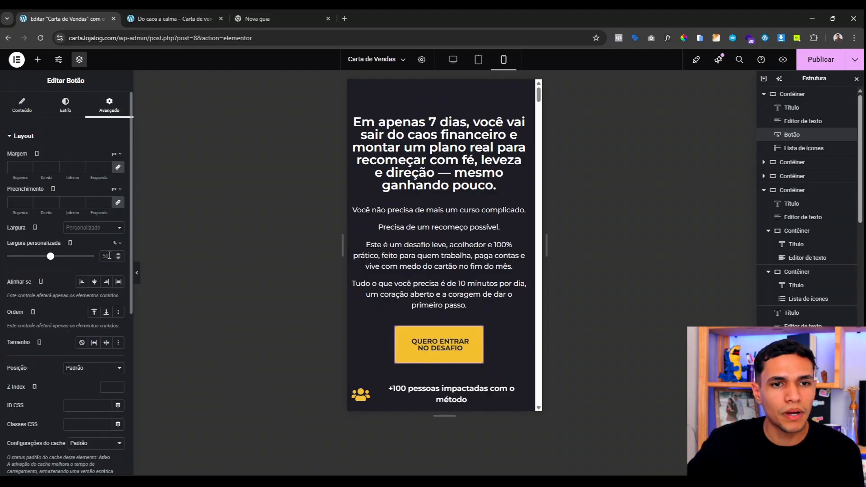
type("100")
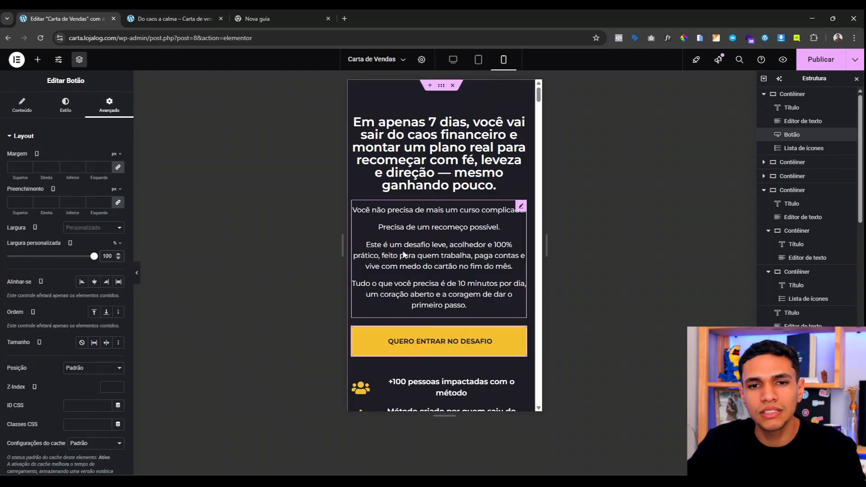
scroll(419, 214, "down", 3)
scroll(440, 273, "up", 3)
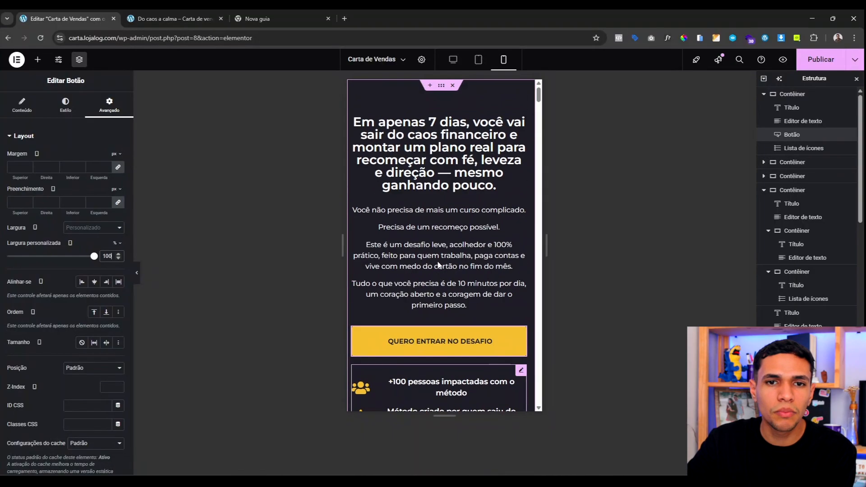
left_click(439, 86)
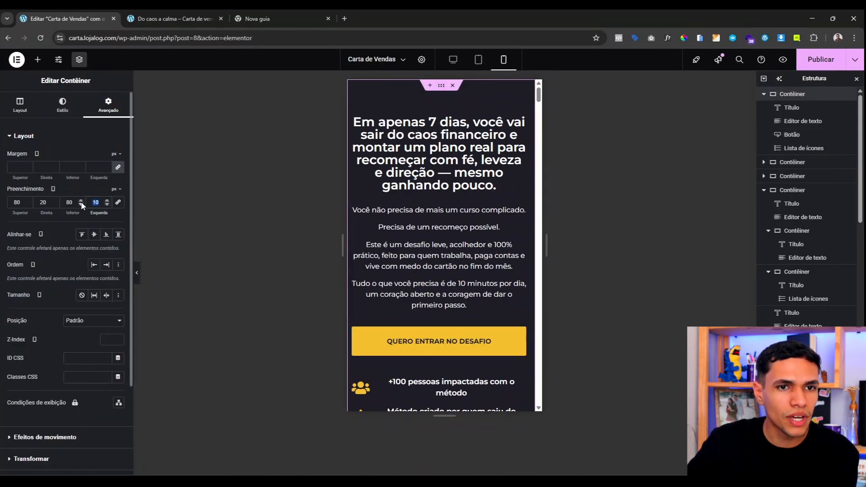
type("20")
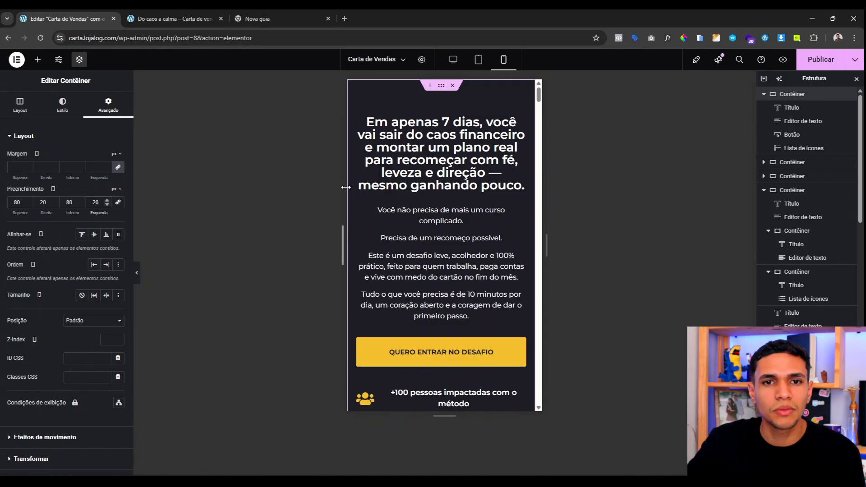
Step: Pad the 'Você já se sentiu assim?' section 50/20/50/20 on mobile
scroll(443, 145, "down", 10)
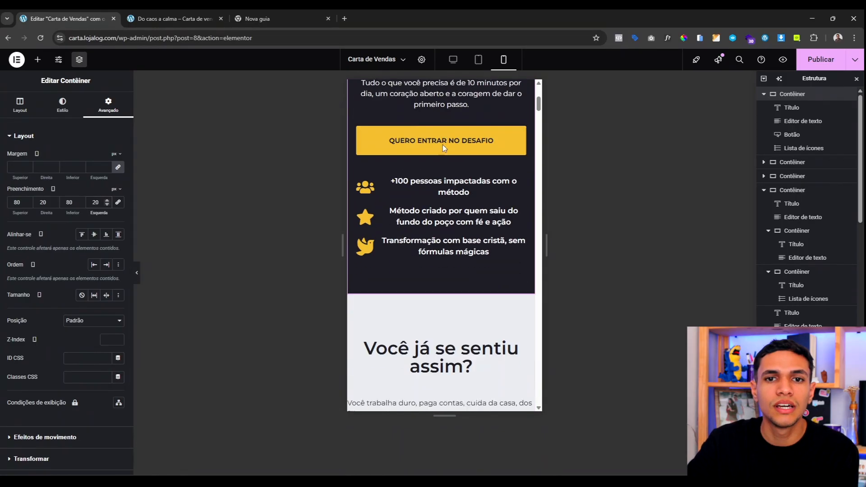
scroll(442, 145, "up", 4)
scroll(443, 148, "down", 4)
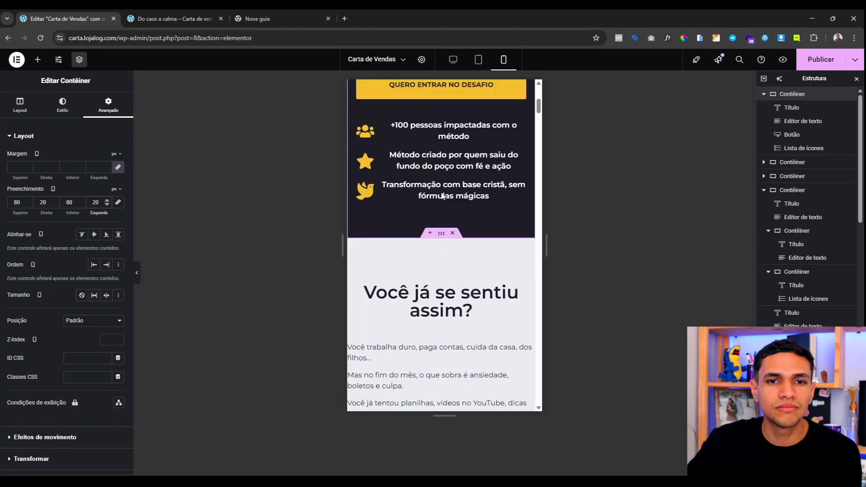
scroll(442, 194, "up", 2)
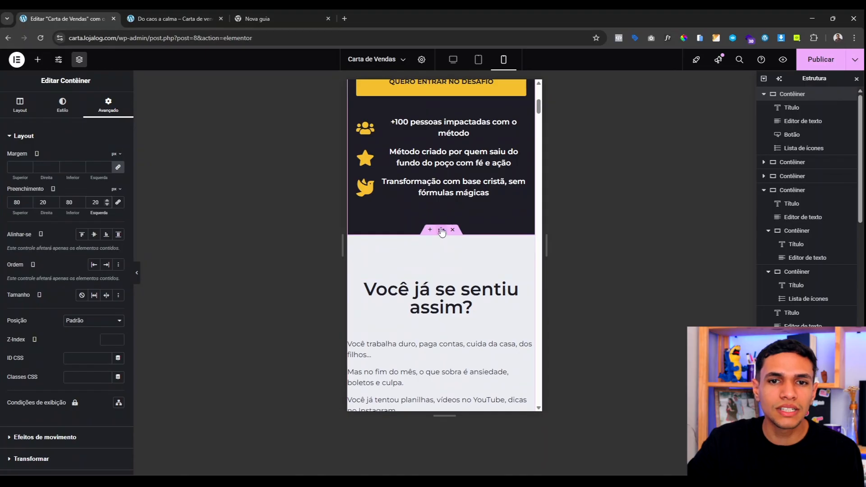
left_click(108, 107)
left_click(117, 202)
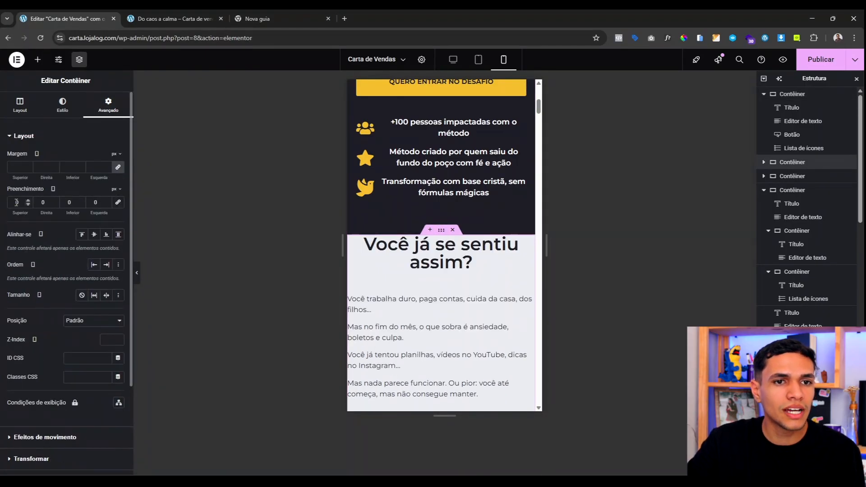
type("50")
type("2")
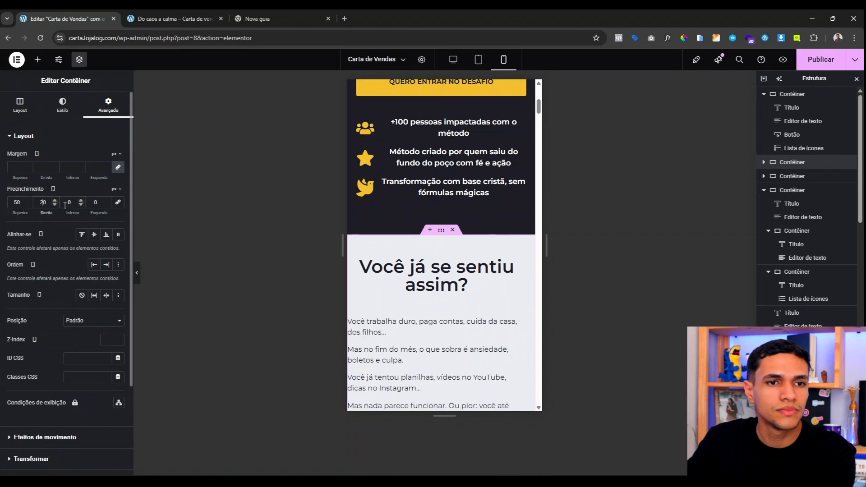
left_click(94, 202)
type("2")
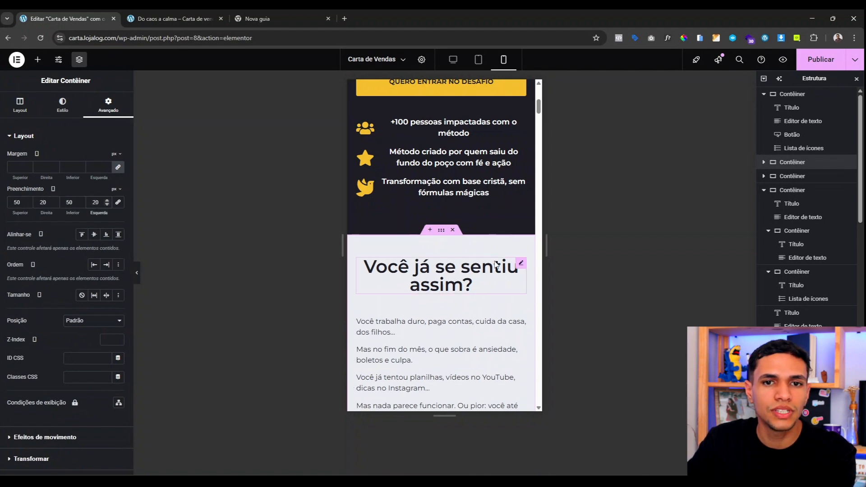
Step: Set the 'Você já se sentiu assim?' heading's font size to 32 px
left_click(436, 266)
left_click(66, 104)
left_click(118, 183)
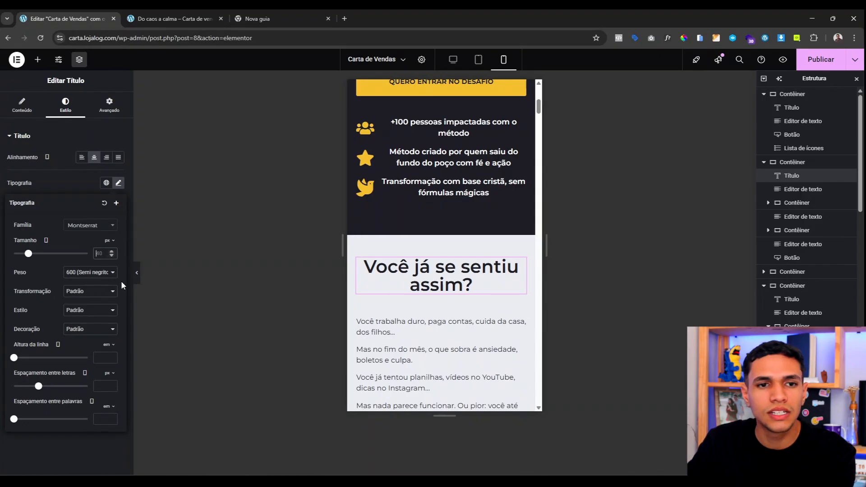
type("28")
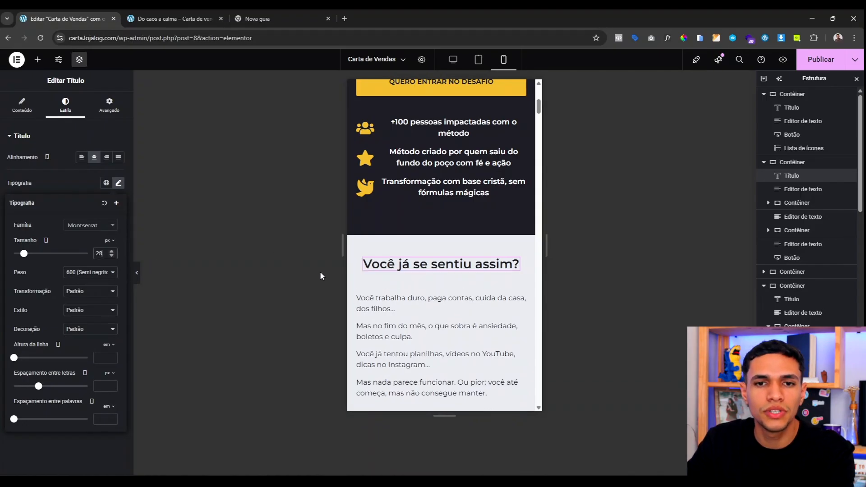
type("32")
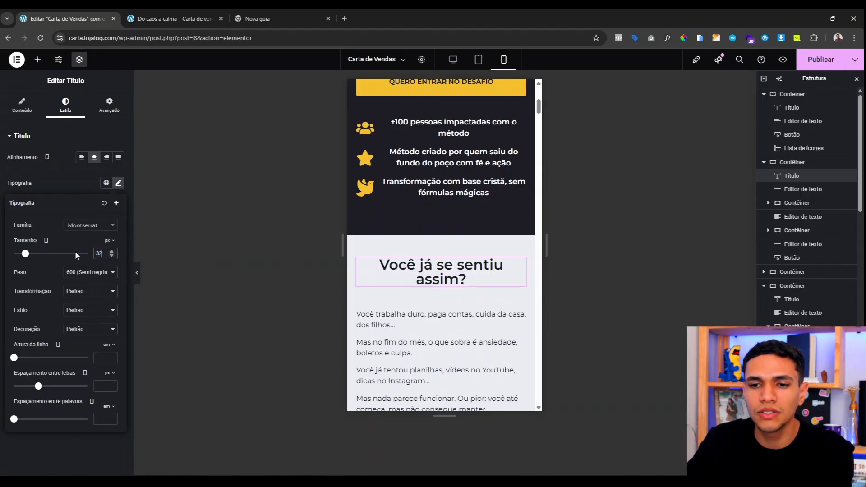
scroll(425, 252, "down", 2)
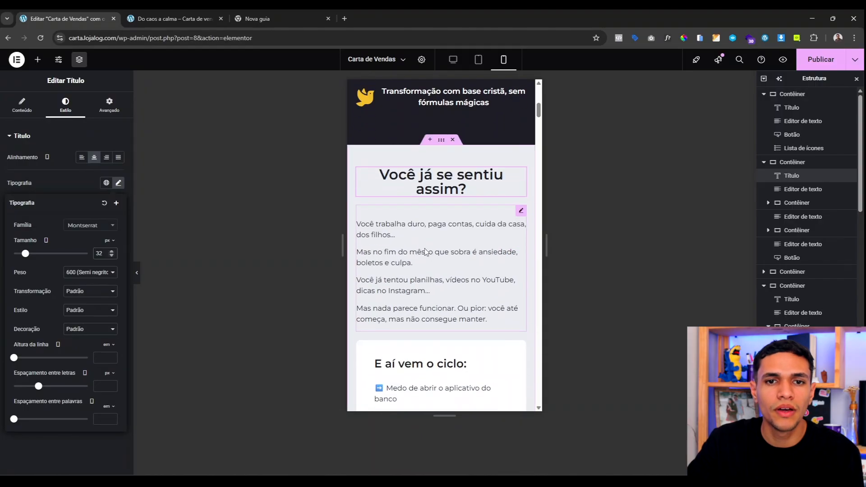
Step: Give the paragraph below the heading a 10 px top margin
left_click(433, 216)
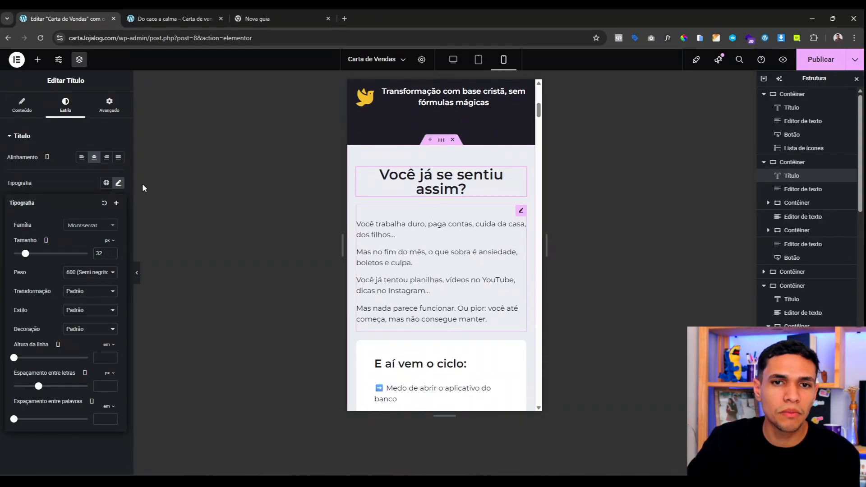
left_click(109, 105)
left_click(13, 167)
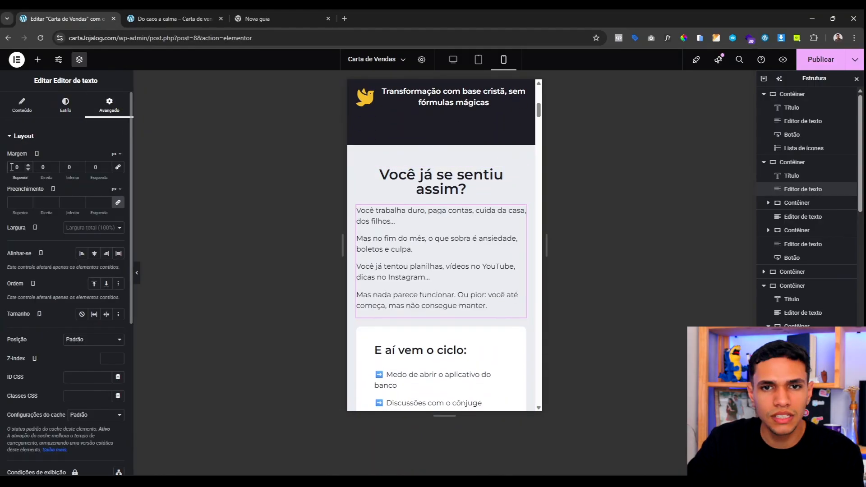
type("1")
scroll(435, 212, "down", 5)
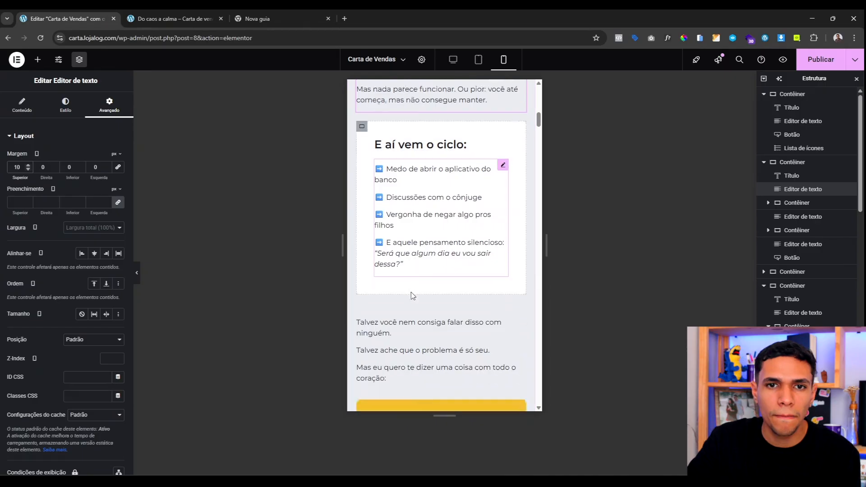
scroll(411, 296, "down", 4)
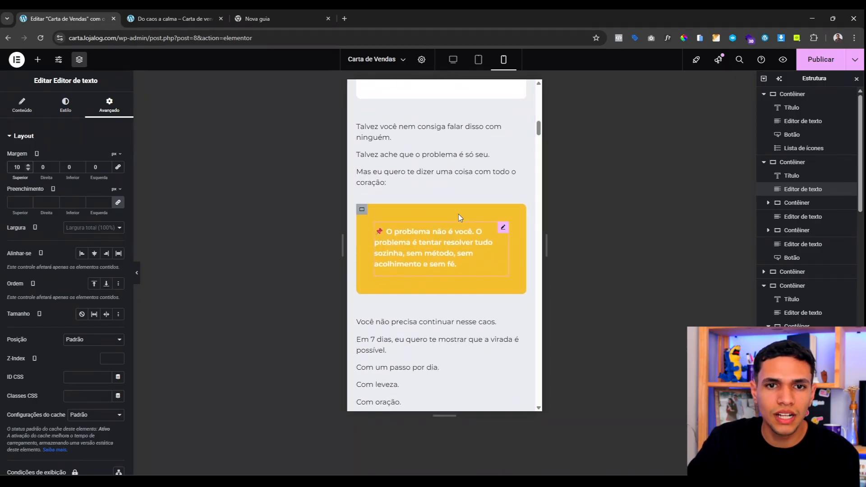
scroll(458, 215, "down", 6)
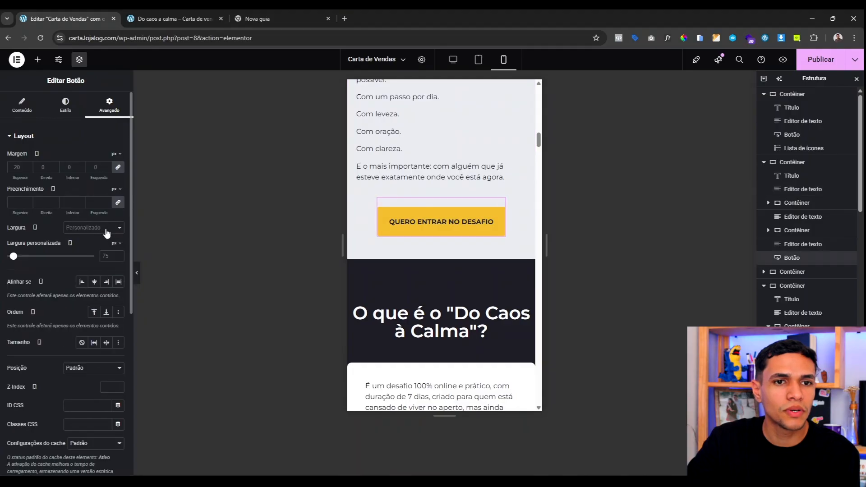
Step: Stretch the button to 100% width using the percent unit
left_click(113, 248)
left_click(115, 256)
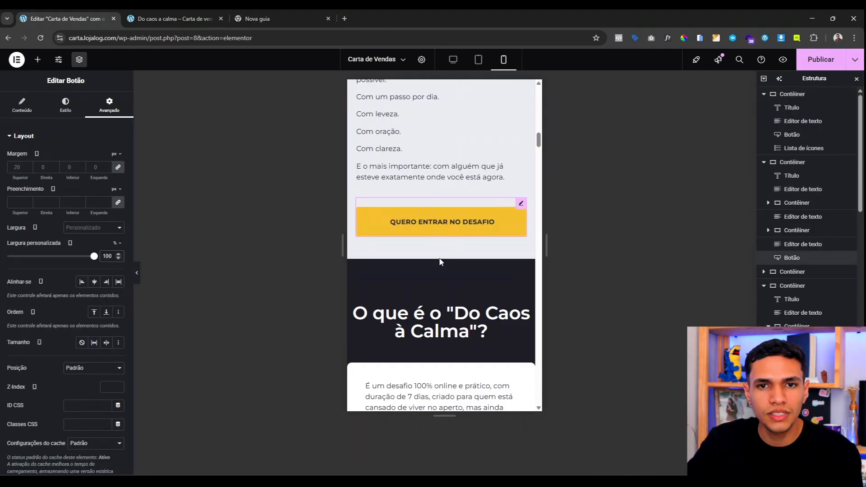
scroll(477, 235, "down", 10)
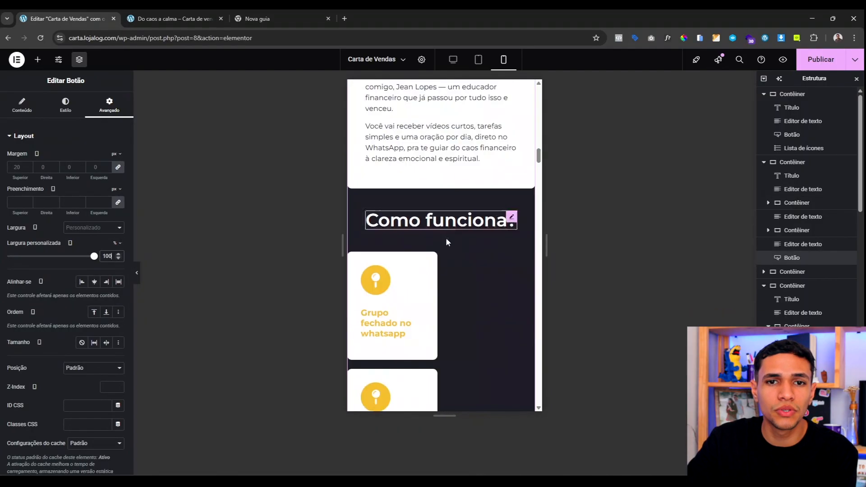
scroll(445, 239, "up", 7)
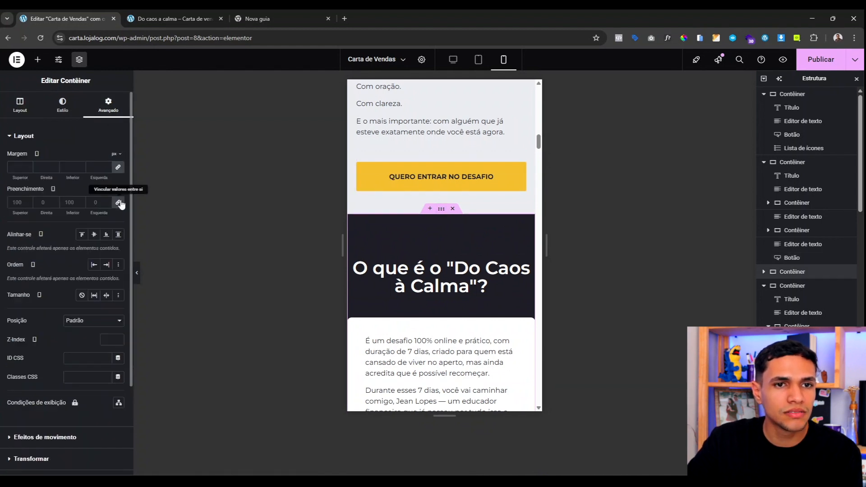
Step: Pad the dark section container 50/20/50/20 on mobile
left_click(119, 202)
left_click(22, 202)
type("50")
type("20")
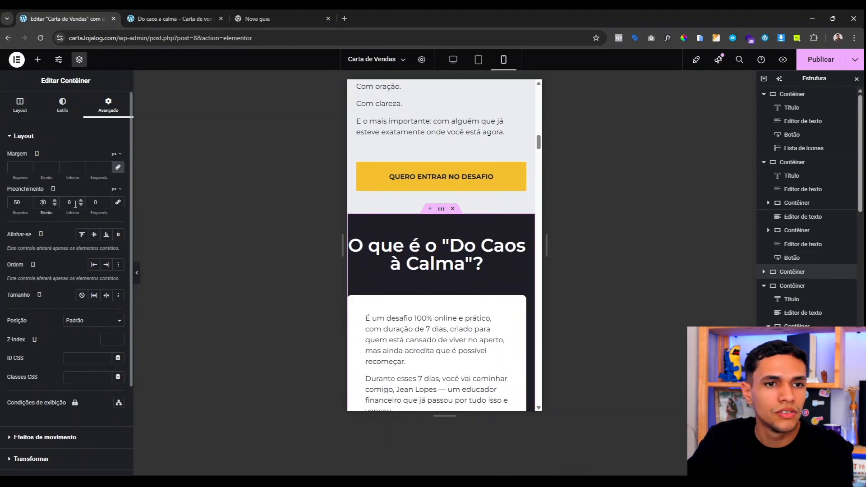
left_click(92, 202)
type("20")
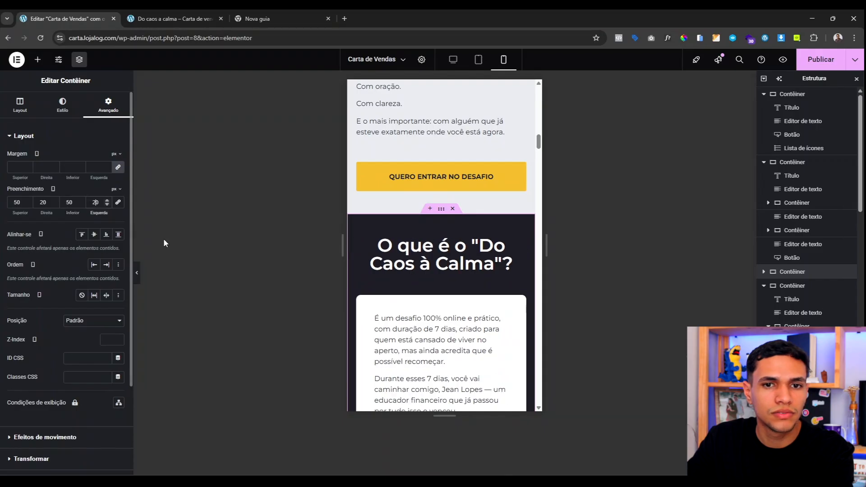
scroll(464, 202, "down", 1)
Step: Set the 'O que é o "Do Caos à Calma"?' heading to 32 px
left_click(465, 202)
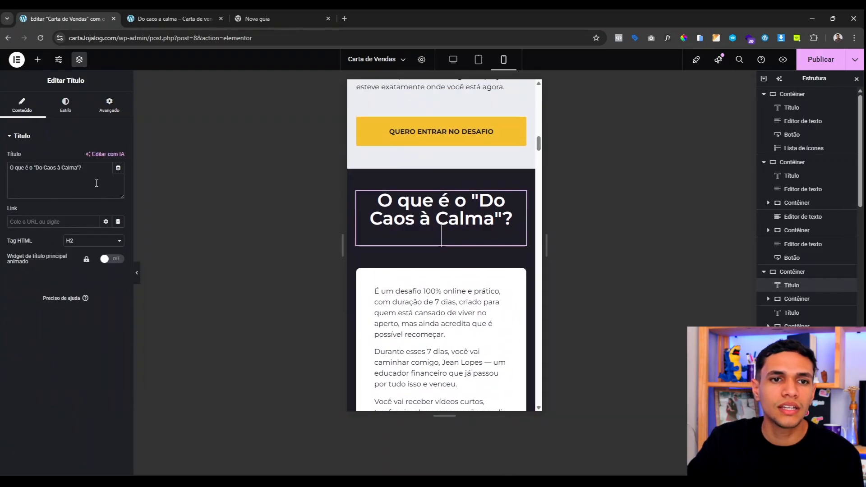
left_click(76, 112)
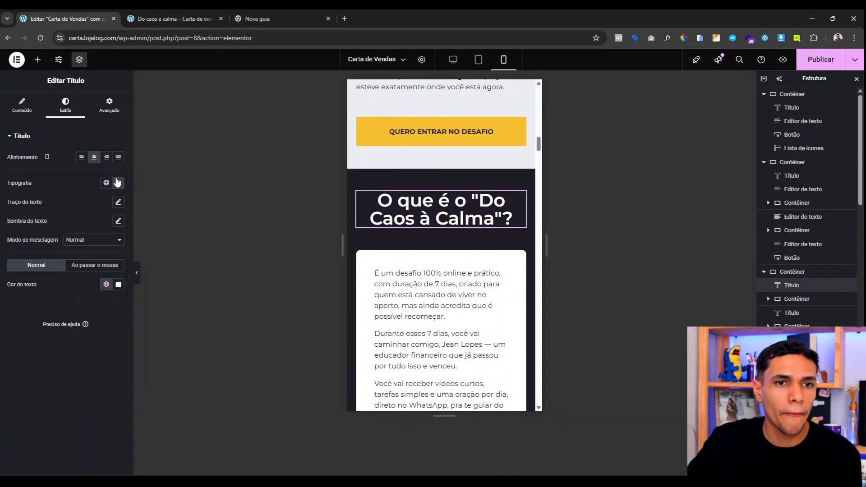
left_click(118, 182)
type("32")
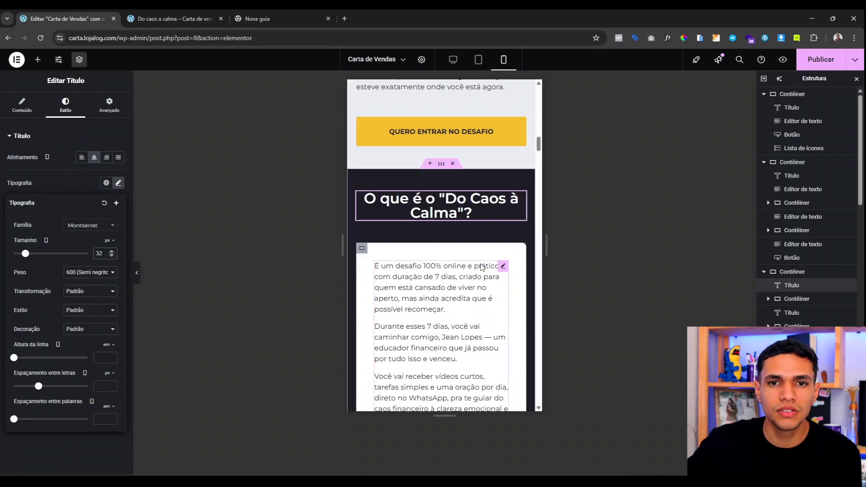
scroll(468, 182, "down", 4)
scroll(467, 182, "down", 3)
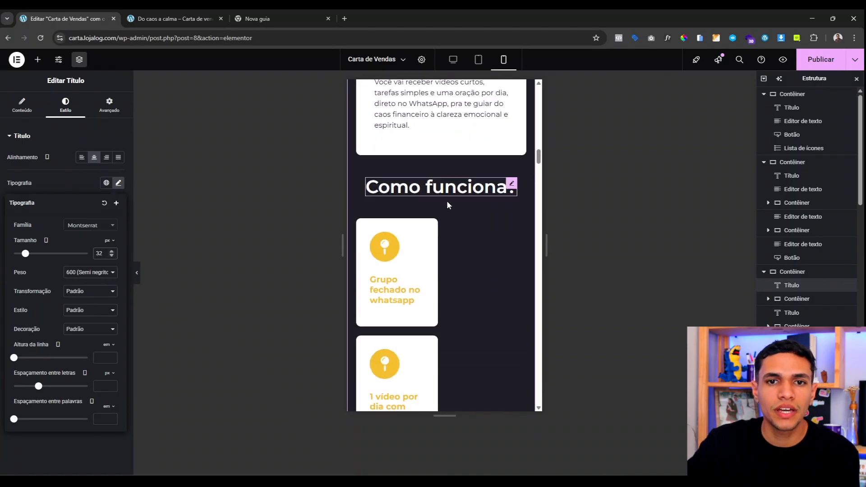
Step: Set the 'Como funciona?' heading's font size to 32 px
left_click(446, 165)
left_click(65, 105)
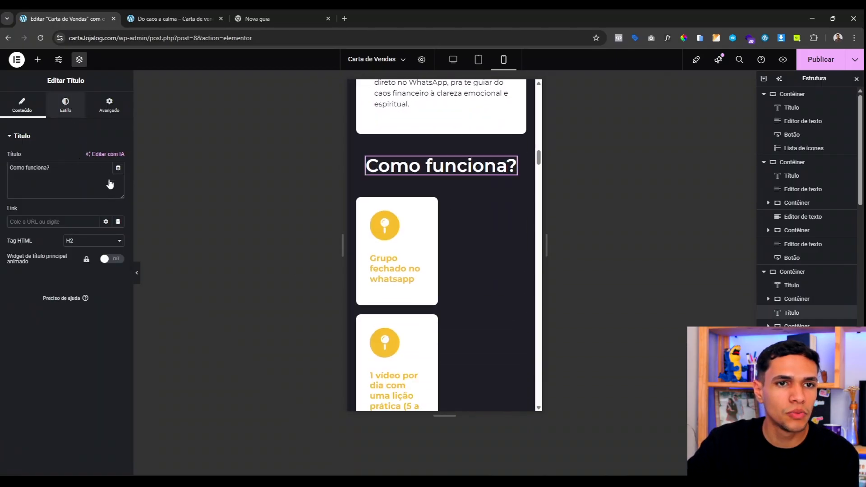
left_click(119, 182)
left_click(101, 253)
type("32")
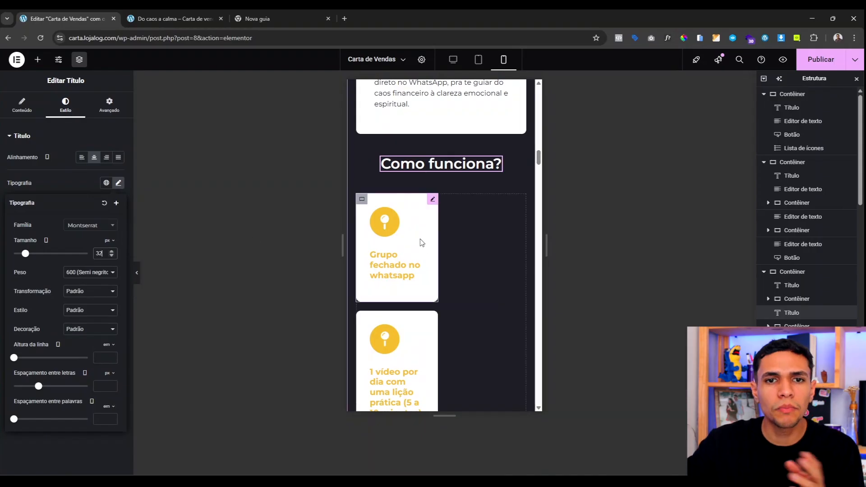
scroll(420, 241, "down", 1)
scroll(428, 221, "up", 1)
left_click(432, 201)
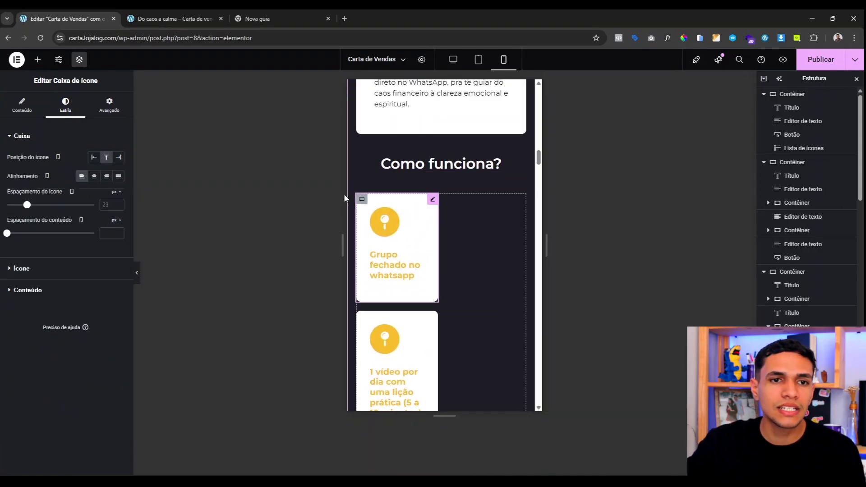
left_click(109, 105)
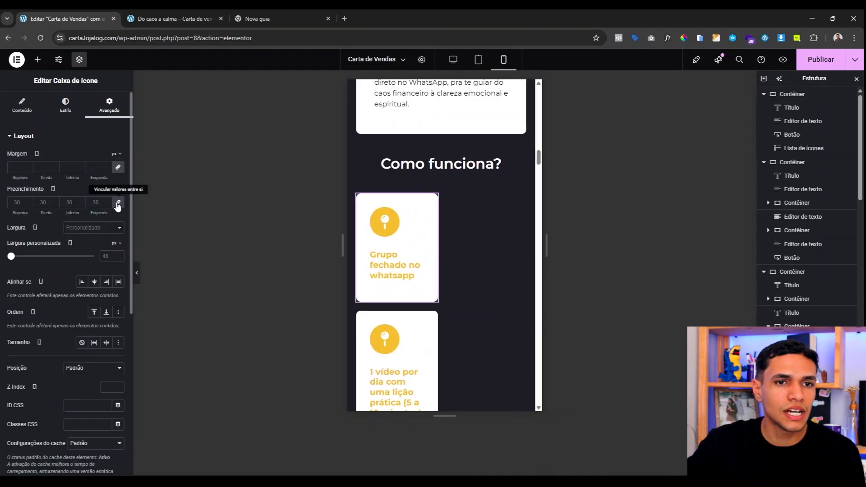